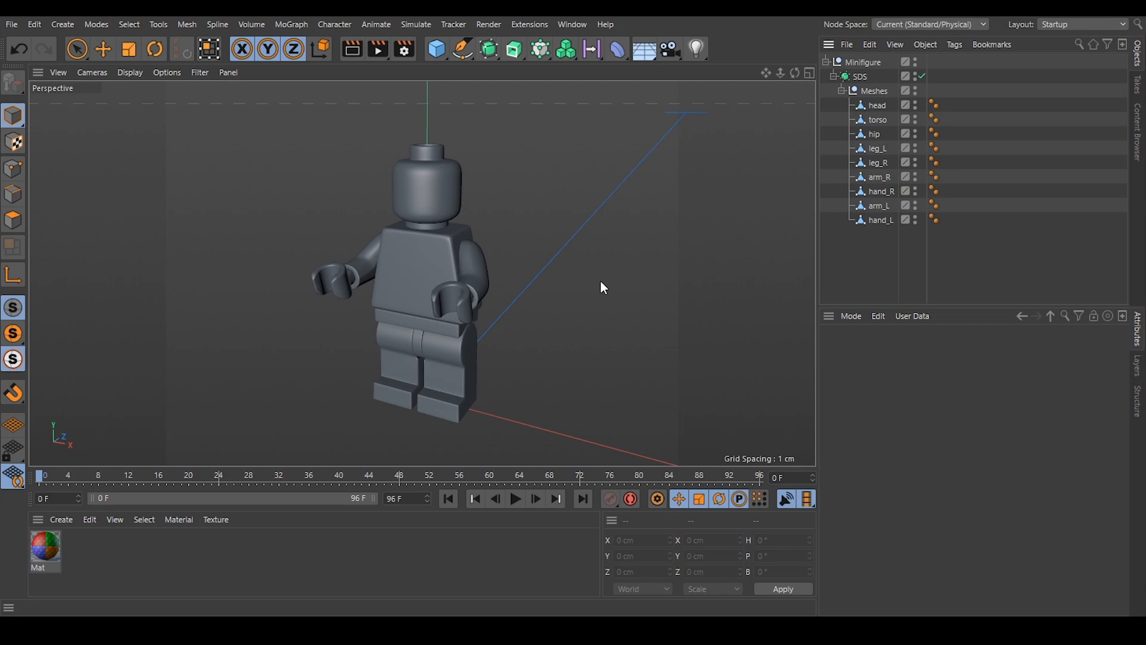
Turn off the SDS subdivision and hide every mesh from torso down to hand_L, leaving only the head.
alt+drag(446, 238, 437, 208)
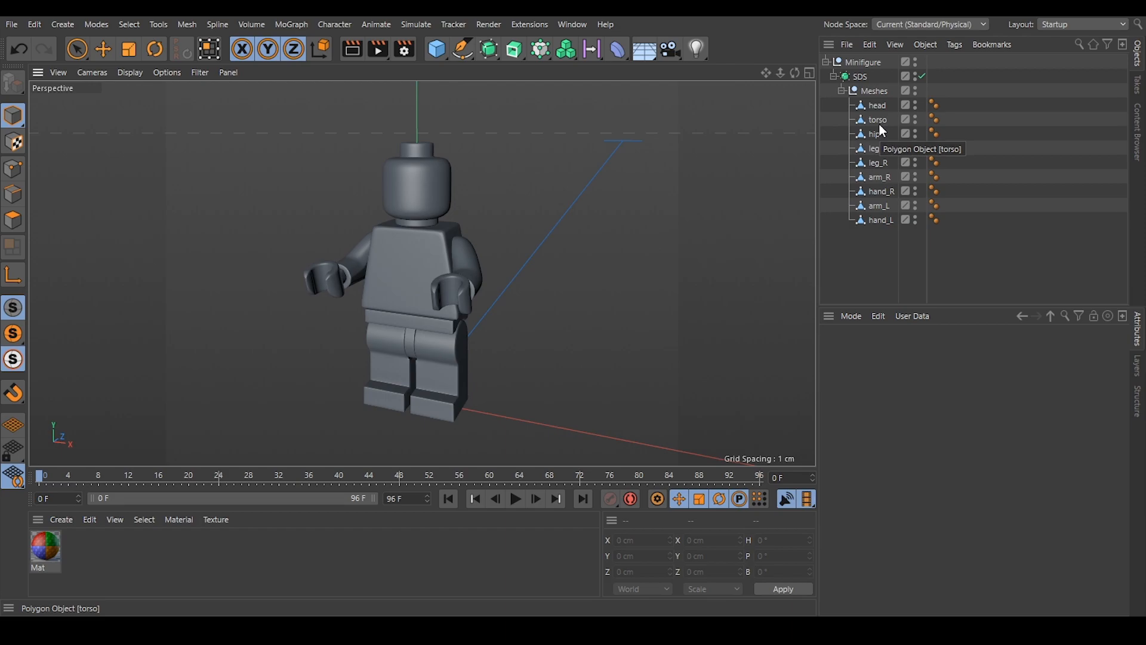
click(922, 76)
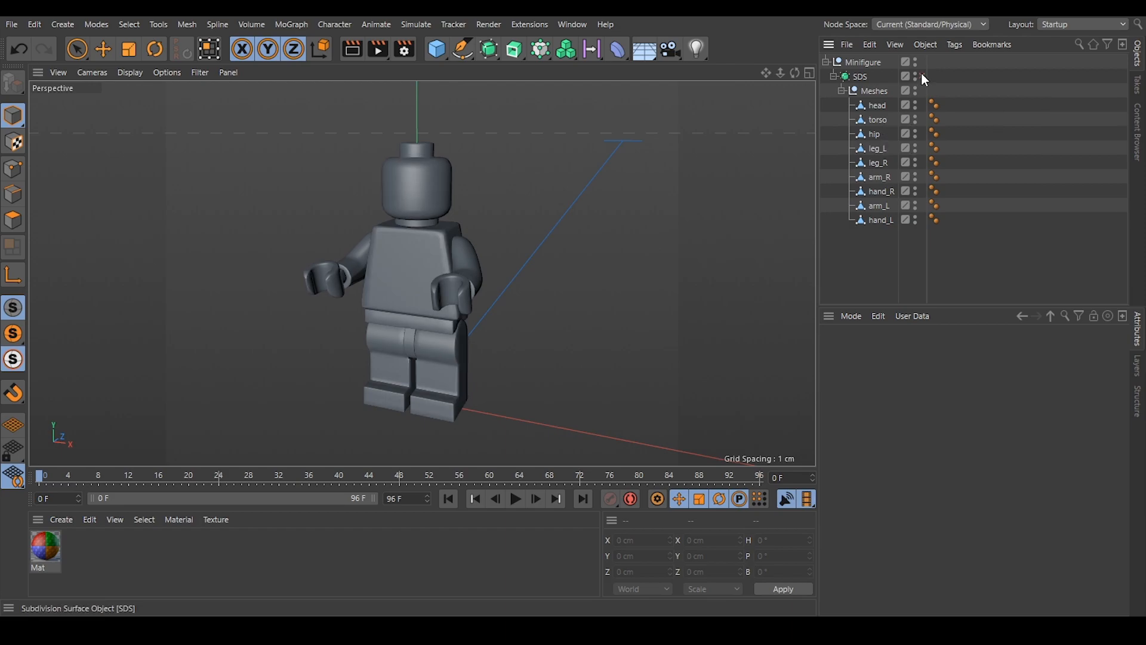
click(878, 105)
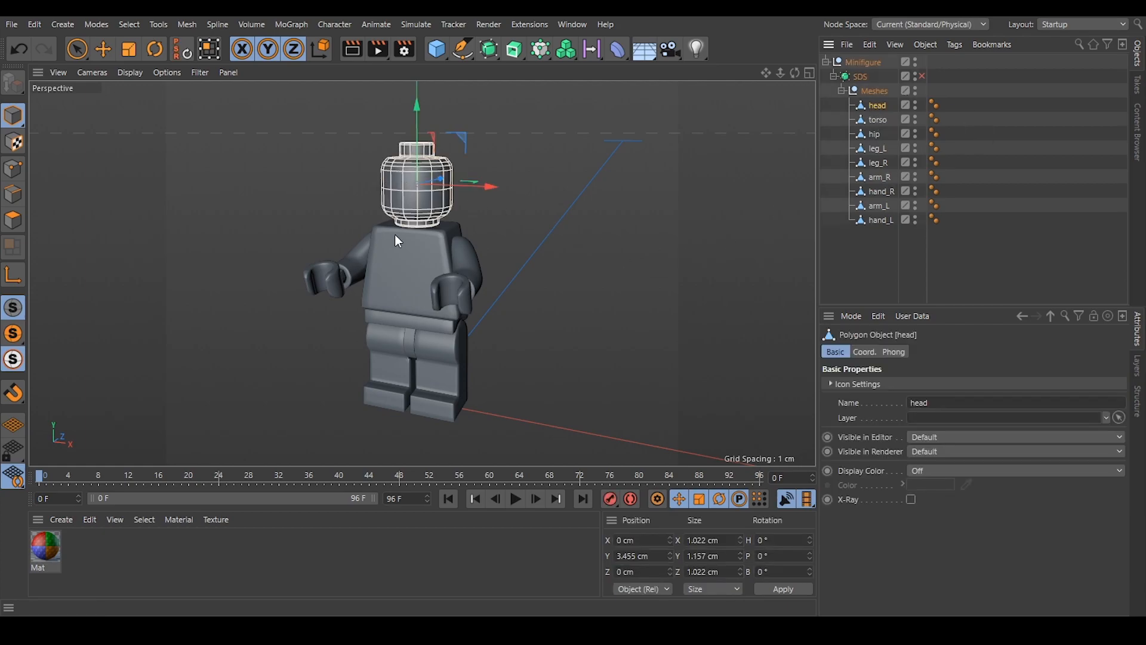
scroll(442, 169, up, 3)
scroll(436, 170, down, 3)
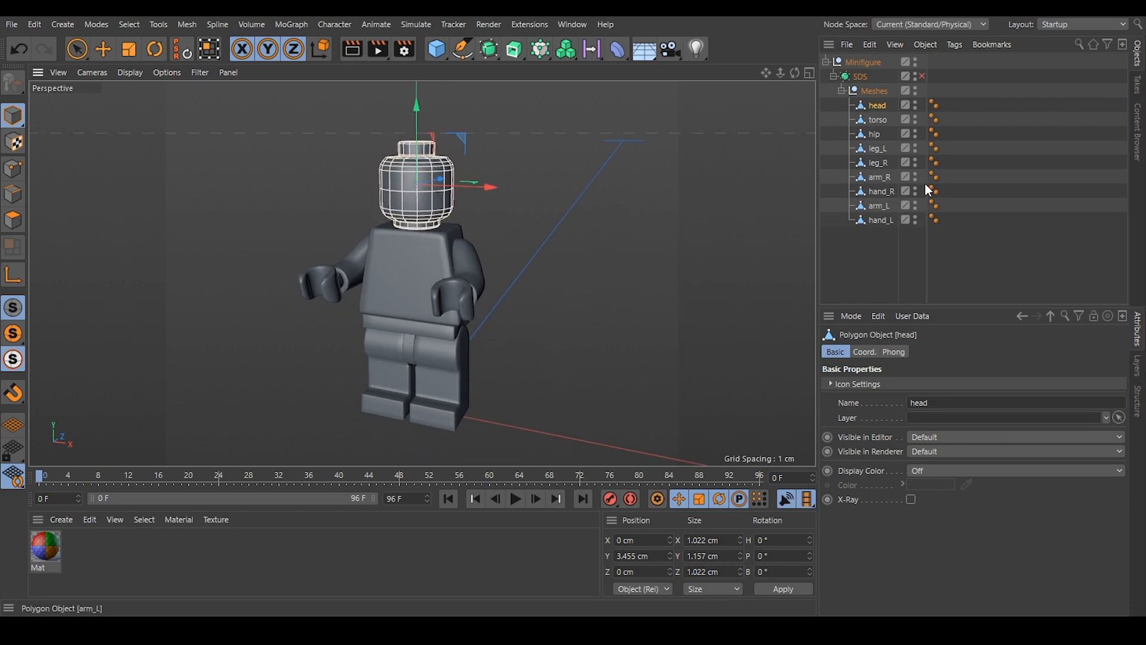
drag(916, 122, 923, 220)
click(1028, 237)
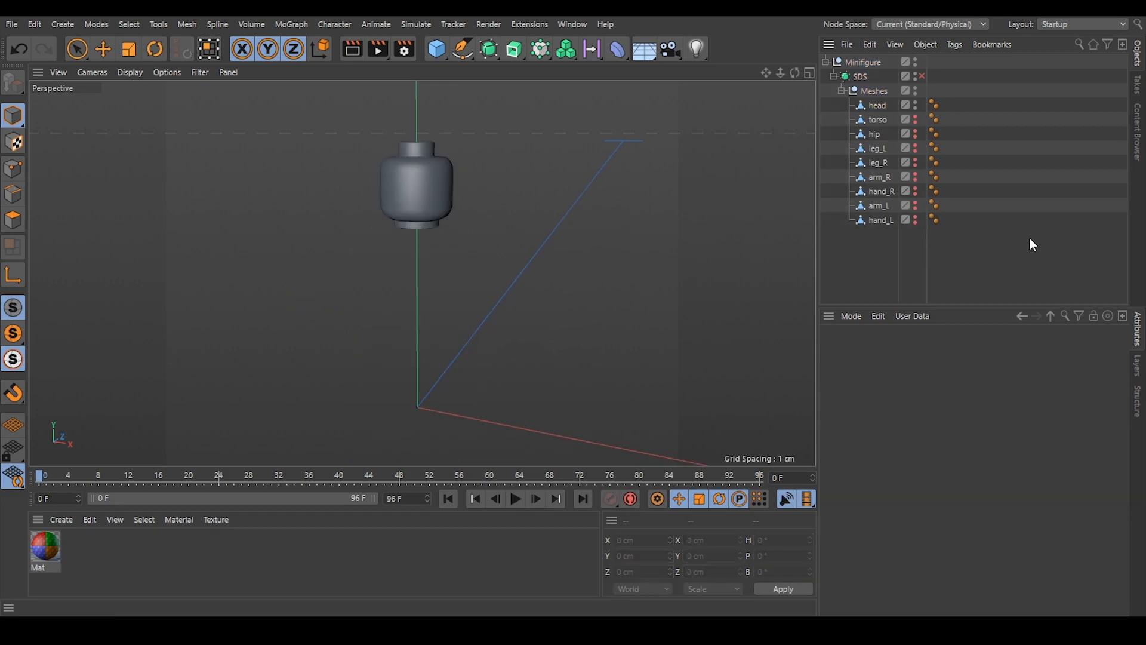
Switch the workspace layout to BP - UV Edit and frame the head in the perspective view.
click(1068, 26)
click(1075, 69)
scroll(688, 205, up, 6)
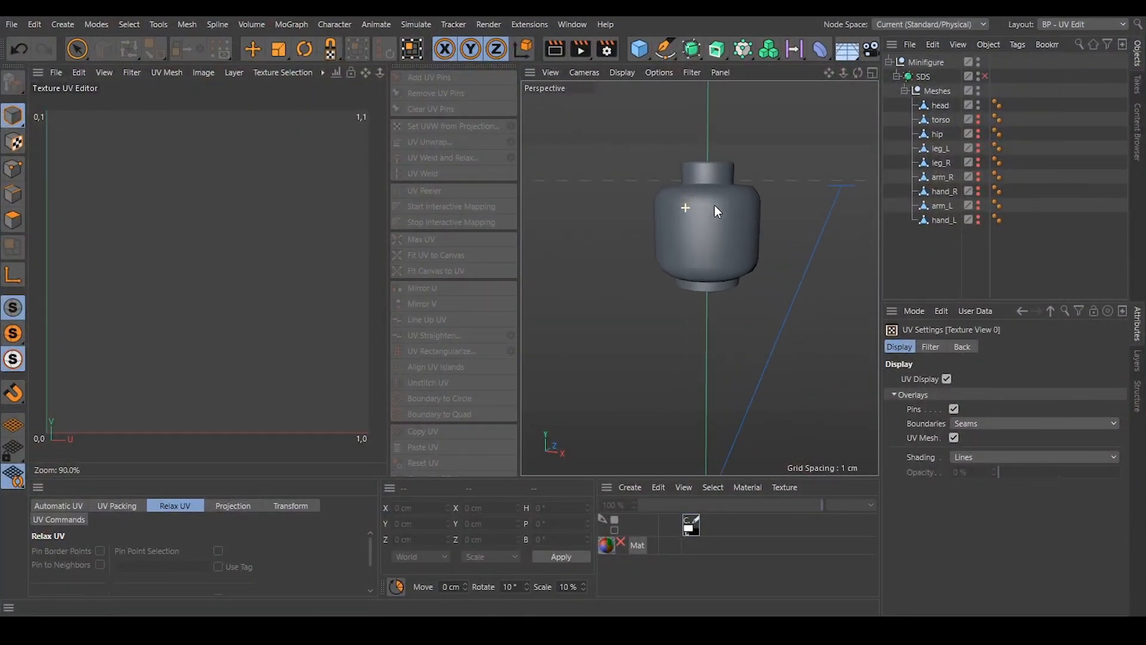
alt+middle_drag(724, 195, 679, 226)
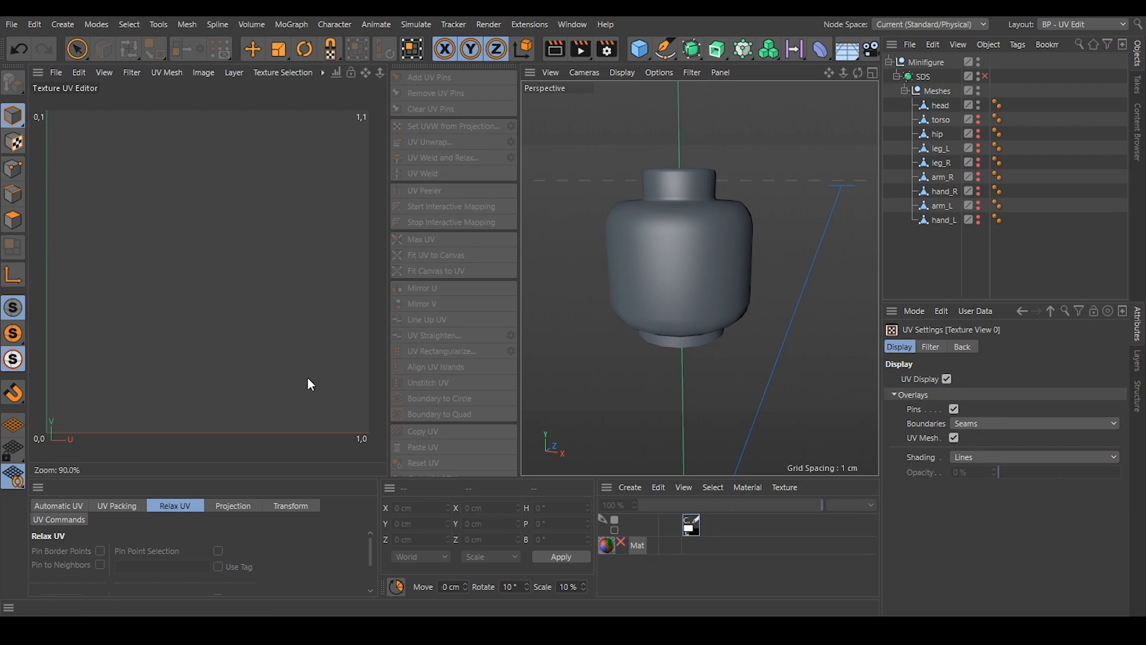
alt+drag(702, 278, 691, 211)
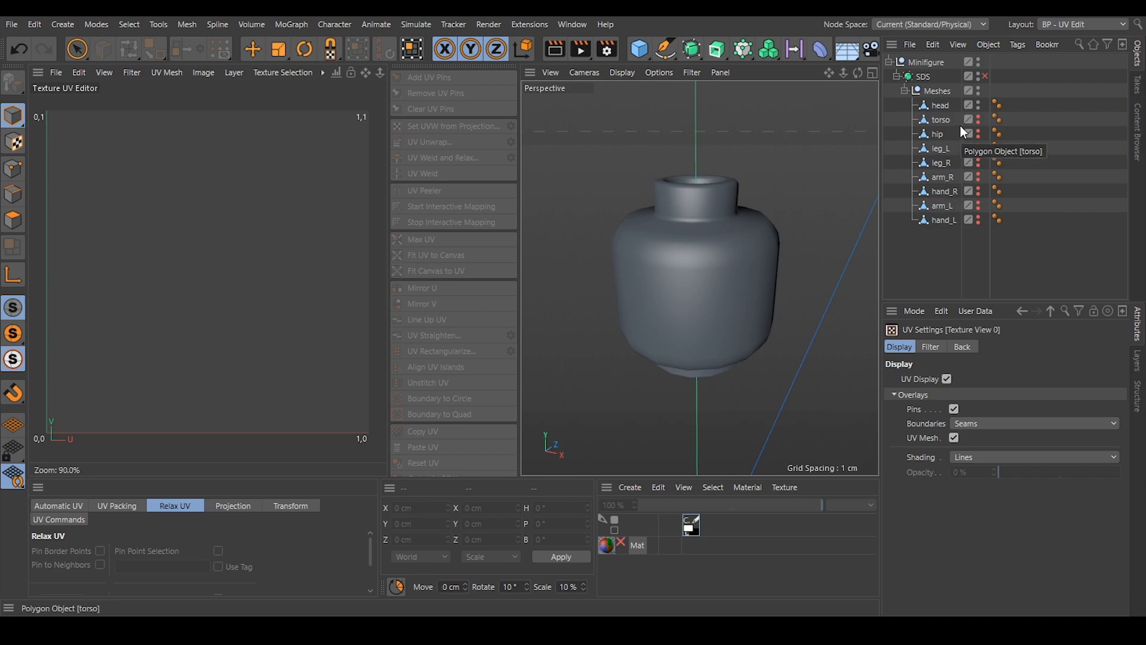
Select the head mesh and put it into edge editing mode.
click(946, 105)
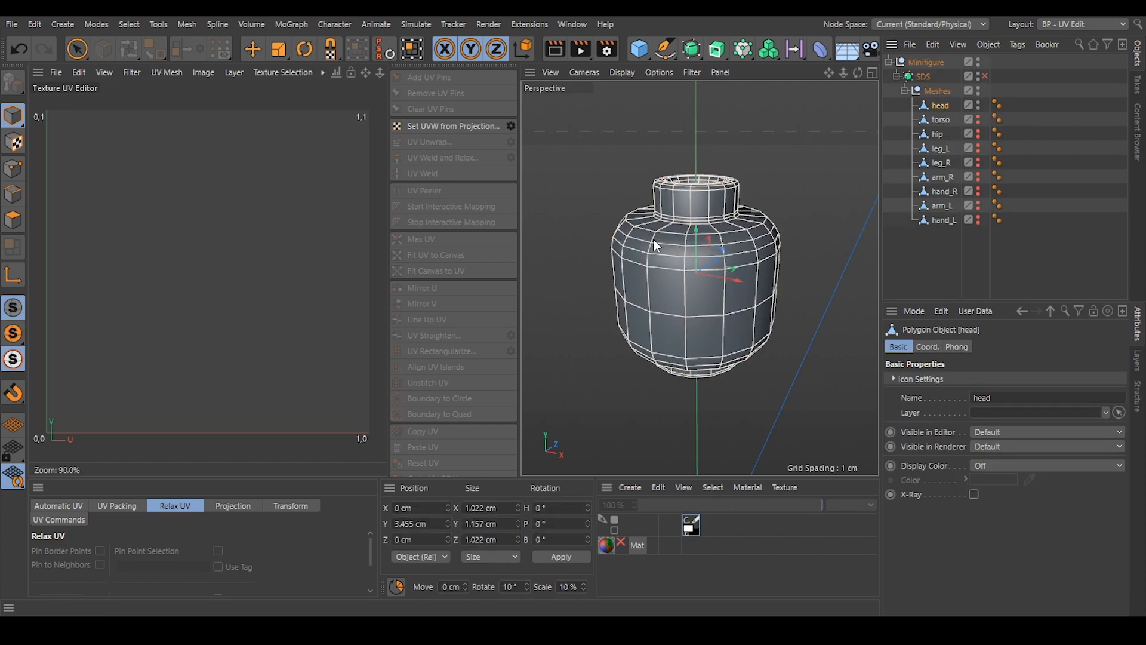
click(10, 197)
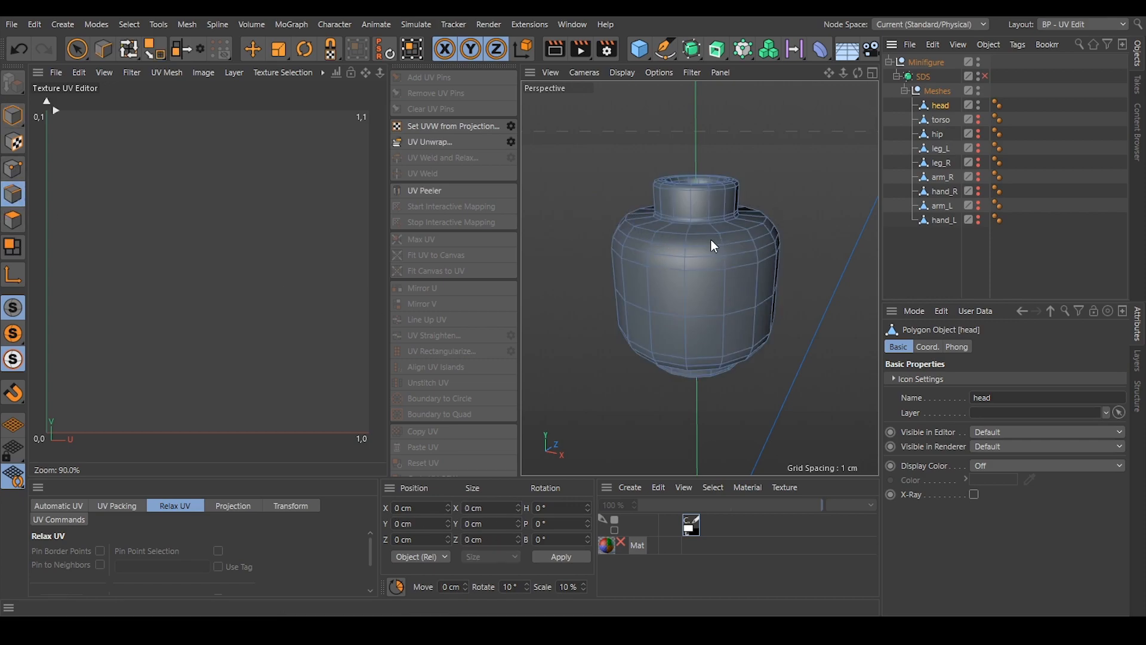
alt+drag(670, 210, 693, 253)
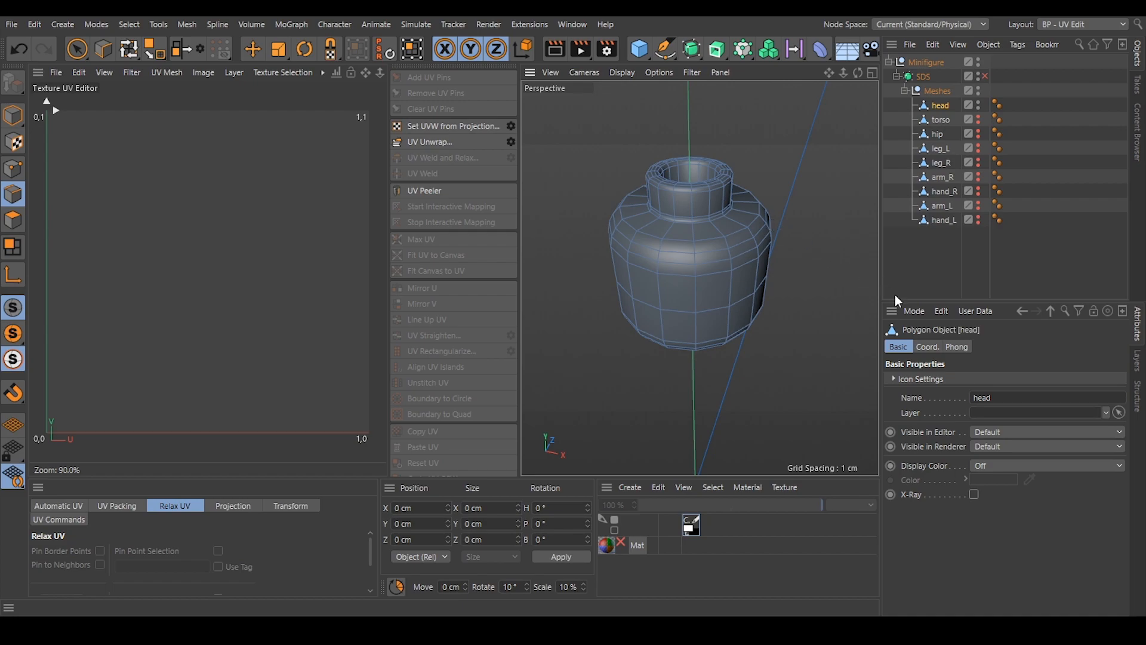
Set the UV view's overlay shading to Distortion in the UV Settings.
click(920, 316)
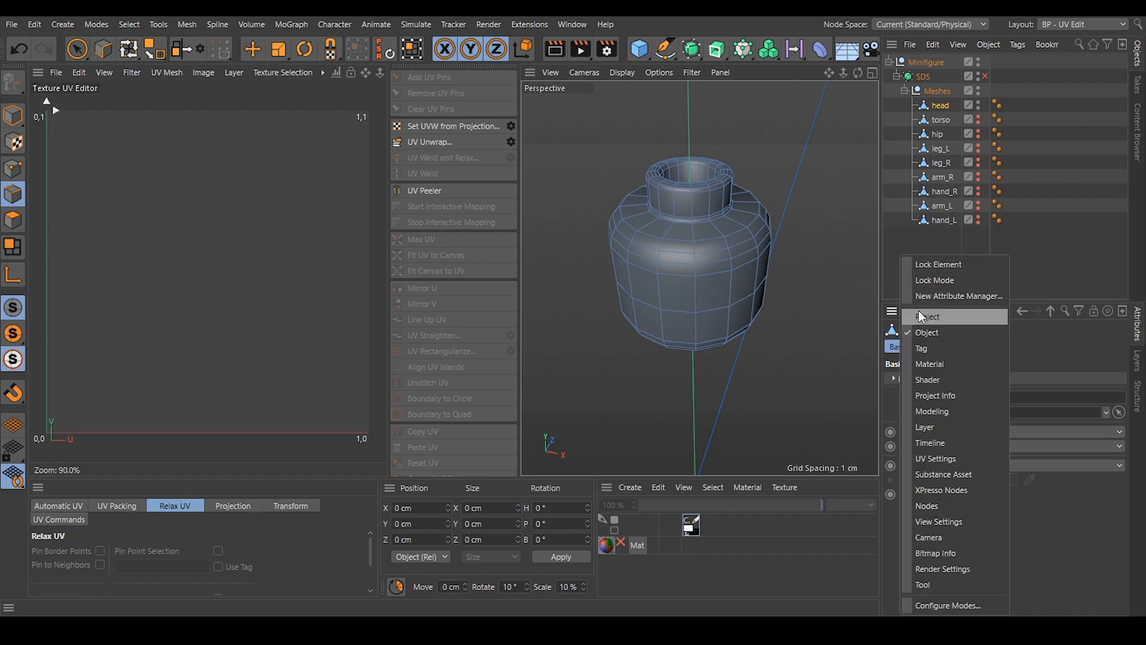
click(944, 465)
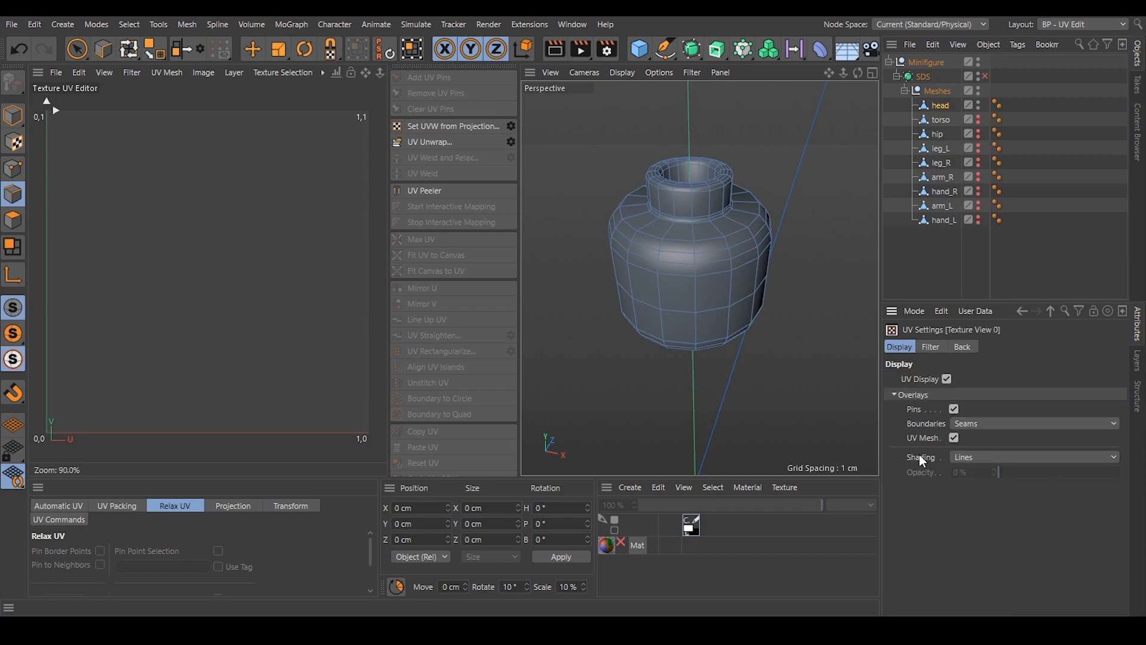
click(978, 459)
click(979, 537)
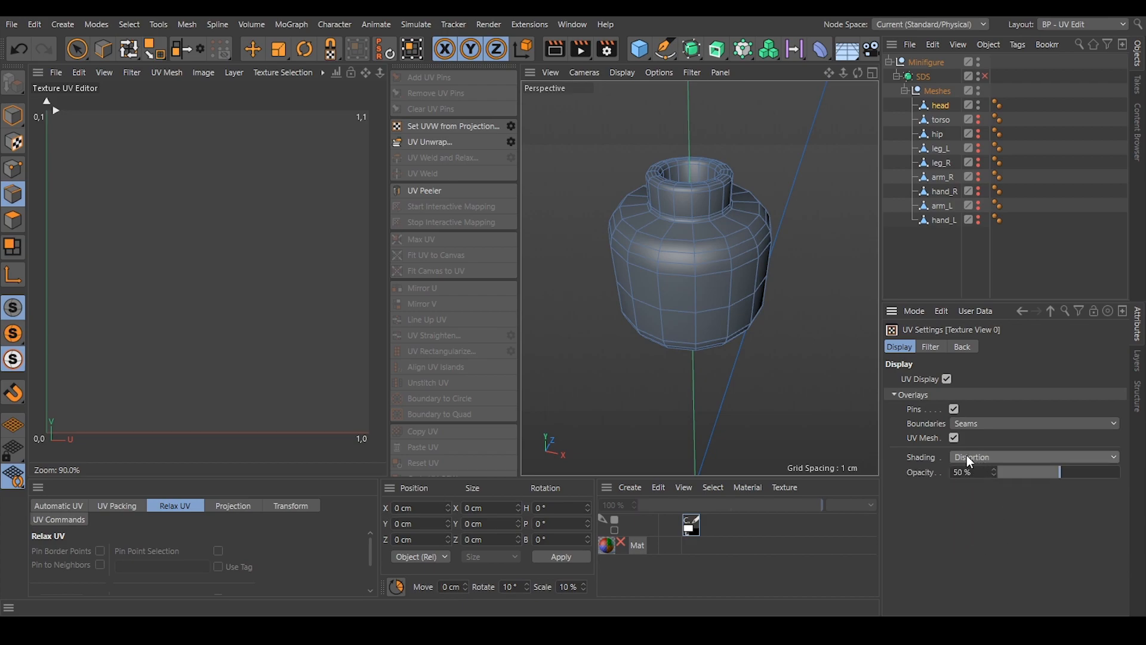
Select the horizontal edge loop around the head's upper shoulder, just below the stud, with the Move tool.
mouse_move(672, 220)
alt+mouse_down()
mouse_move(747, 187)
mouse_move(683, 221)
alt+mouse_up()
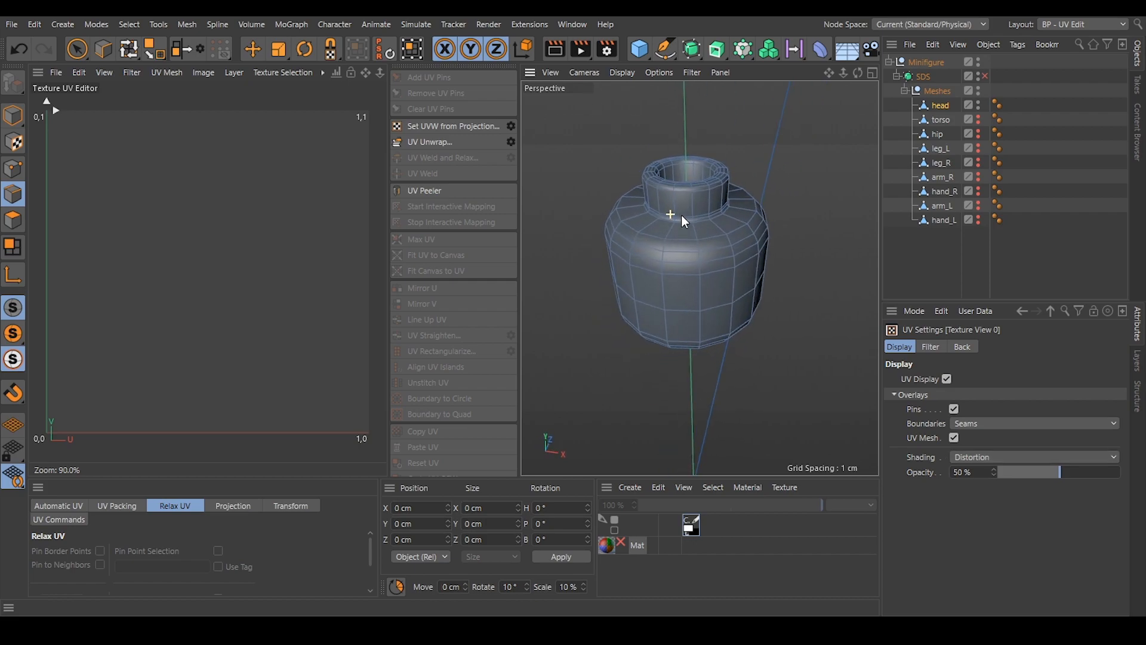
click(13, 196)
click(252, 52)
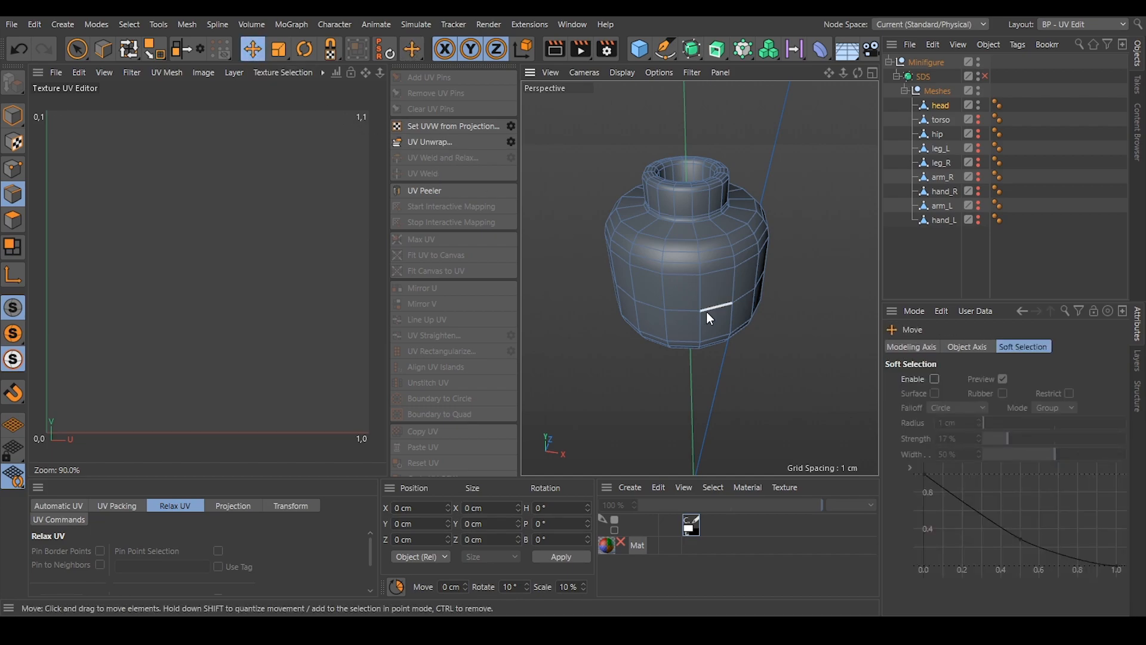
alt+drag(672, 241, 697, 232)
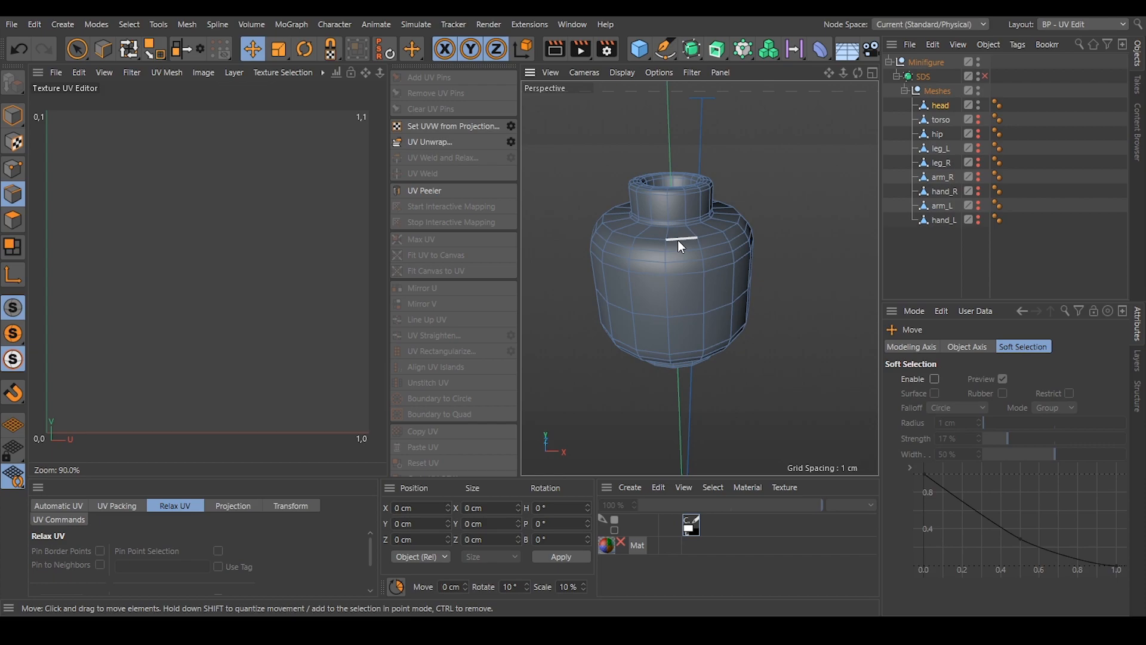
double_click(678, 238)
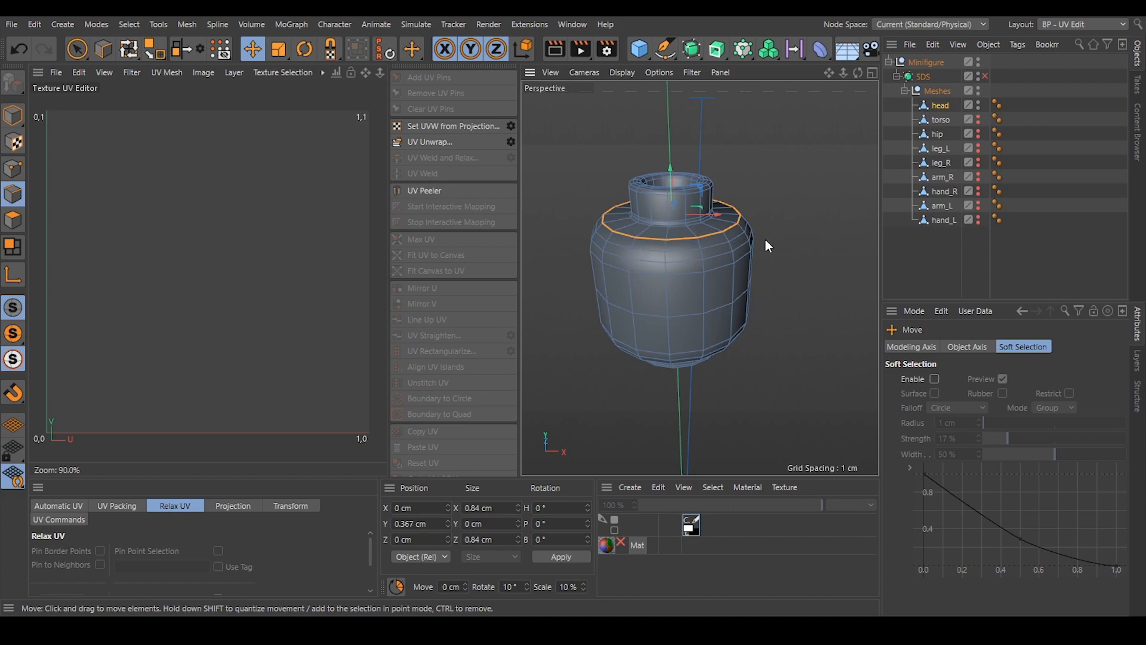
click(132, 22)
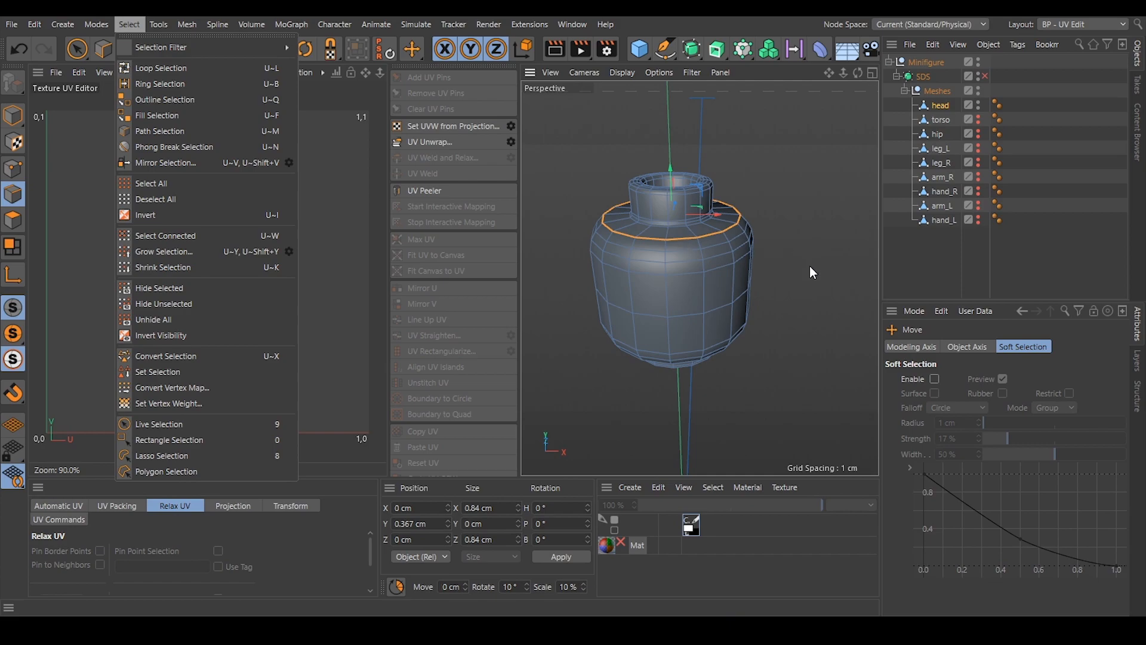
key(Escape)
Add the matching edge loop around the head's lower rounded edge to the selection.
alt+drag(706, 276, 687, 326)
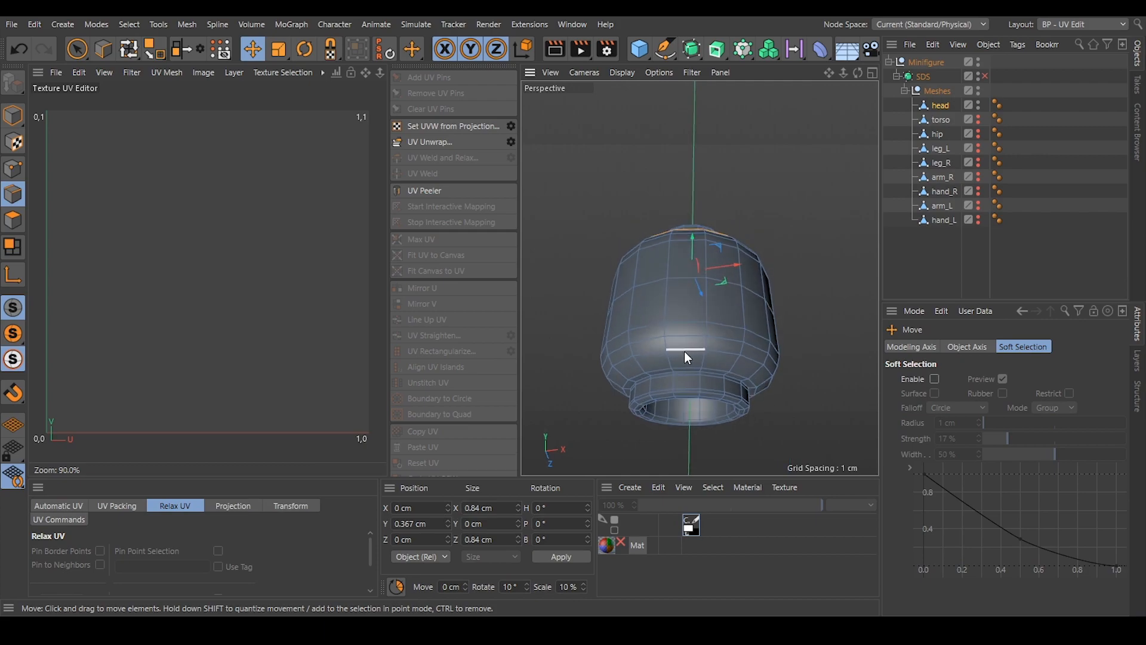
shift+double_click(684, 348)
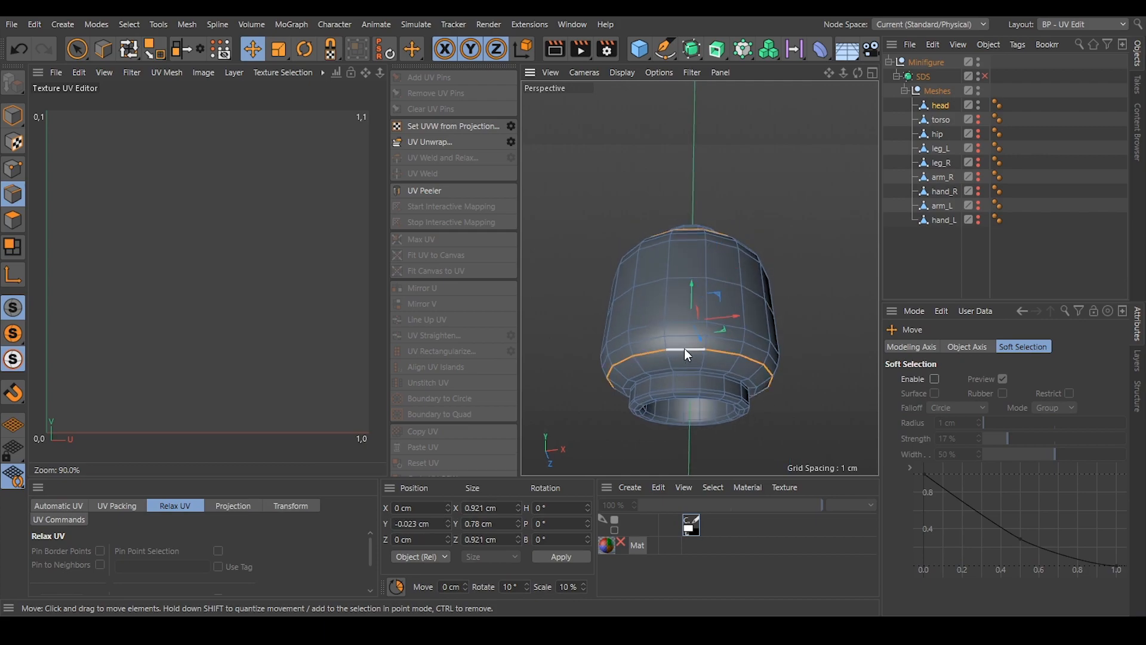
alt+drag(720, 221, 602, 320)
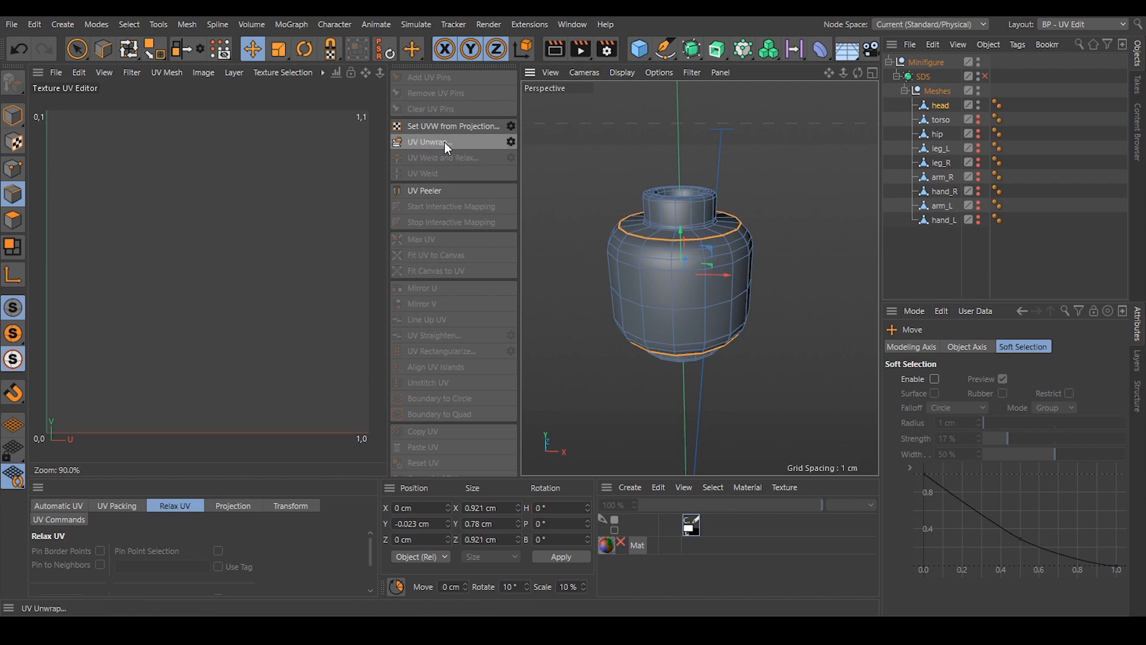
Unwrap the head's UVs along the selected loops with polygon restriction, pins for UV relax and auto realign enabled, and deselect the edges.
click(511, 141)
drag(502, 97, 737, 136)
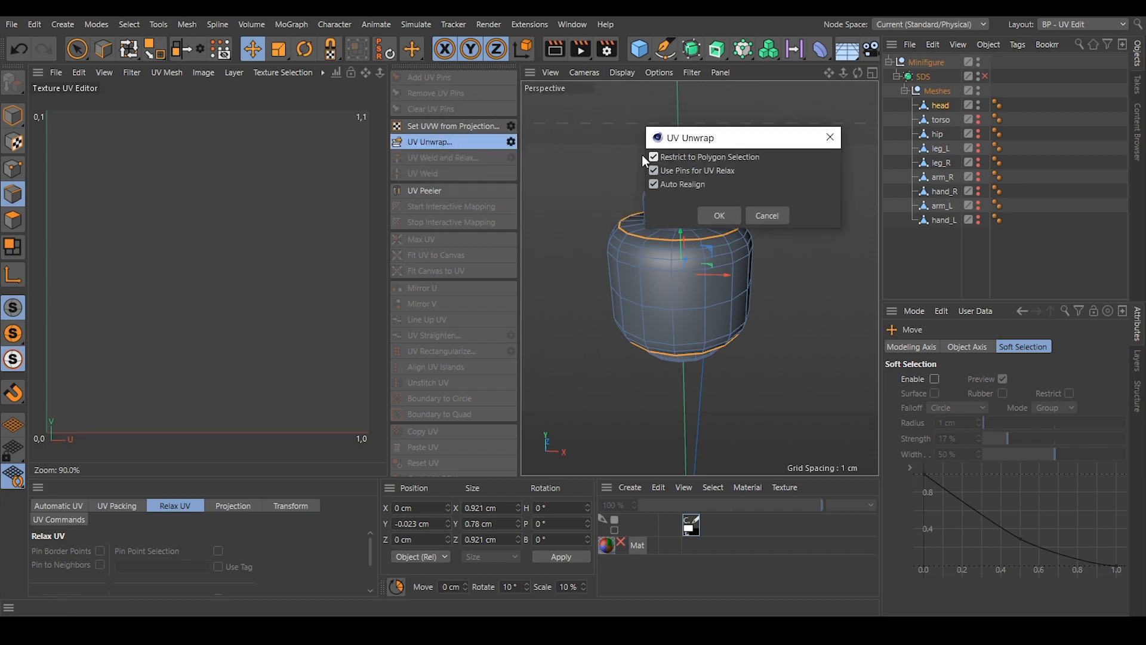
click(719, 216)
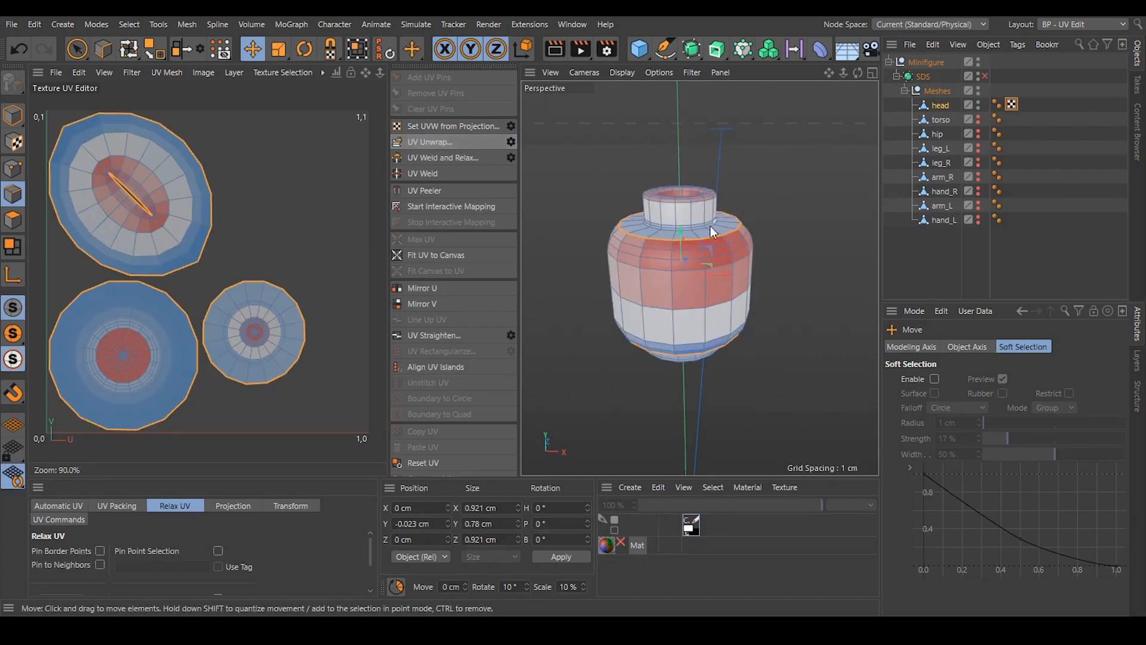
mouse_move(222, 299)
alt+middle_down()
mouse_move(239, 277)
mouse_move(232, 286)
alt+middle_up()
click(278, 239)
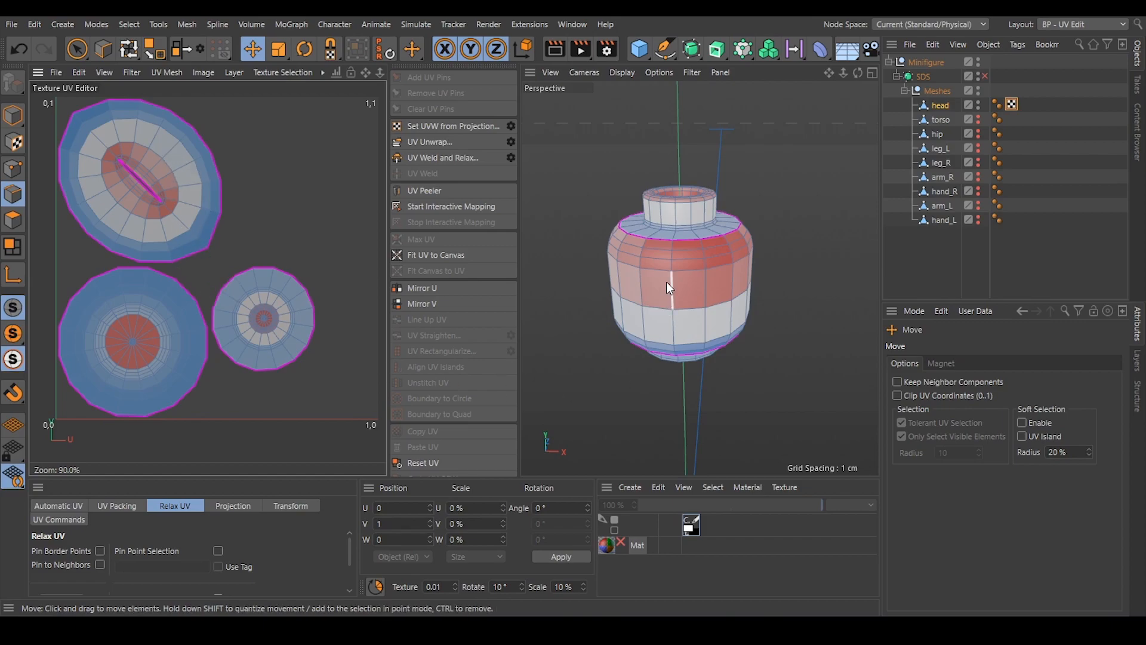
Examine the distortion colours on the unwrapped UV islands and compare them with the corresponding areas of the head.
scroll(677, 266, up, 3)
mouse_move(677, 265)
alt+mouse_down()
mouse_move(686, 253)
mouse_move(716, 262)
mouse_move(692, 261)
alt+mouse_up()
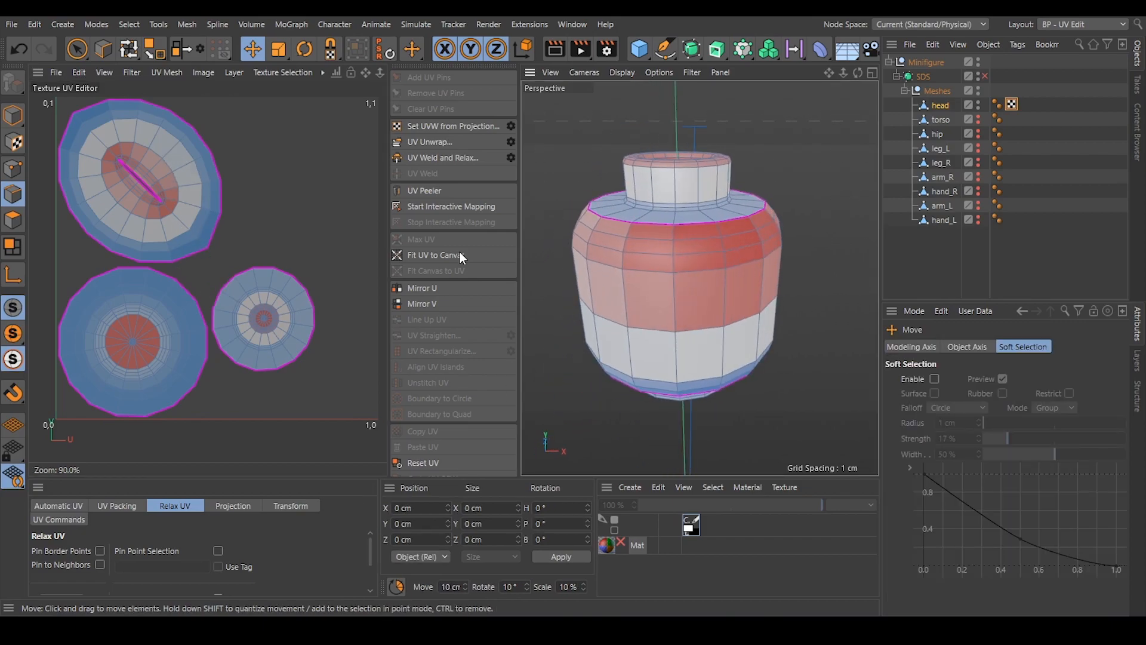
scroll(143, 150, up, 3)
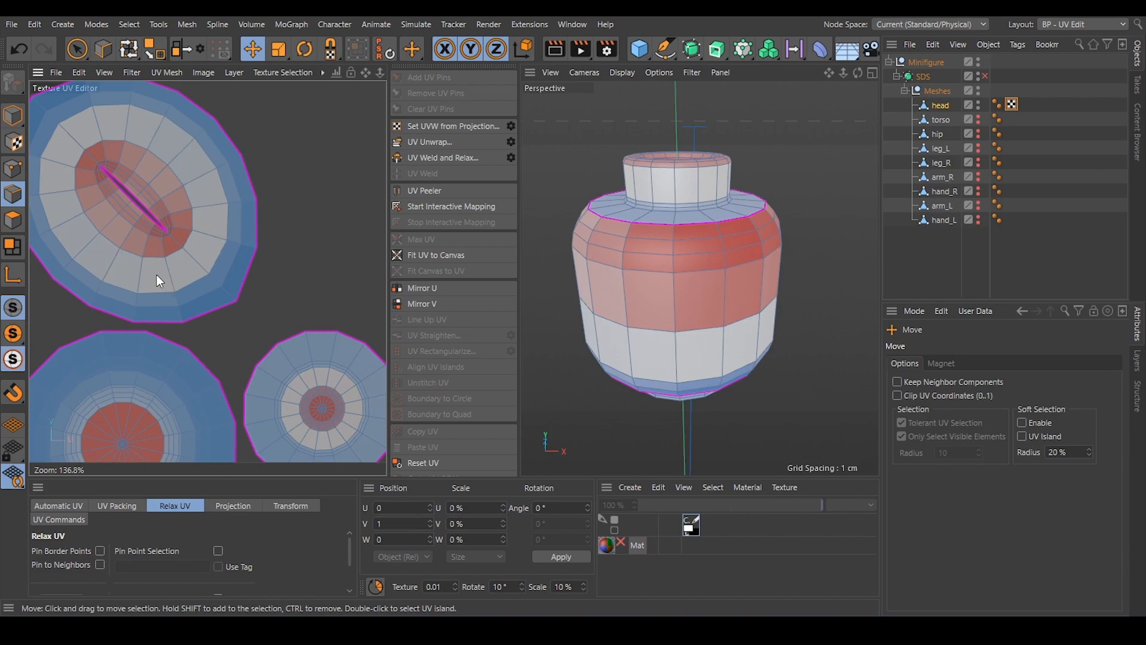
scroll(311, 226, down, 4)
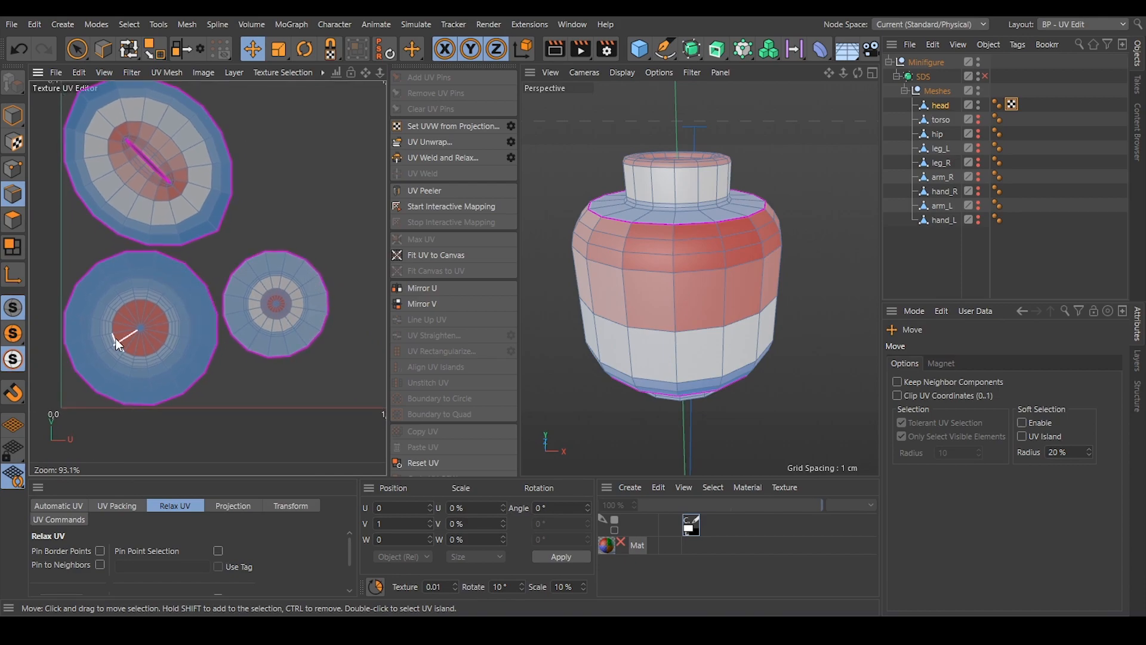
scroll(135, 325, up, 3)
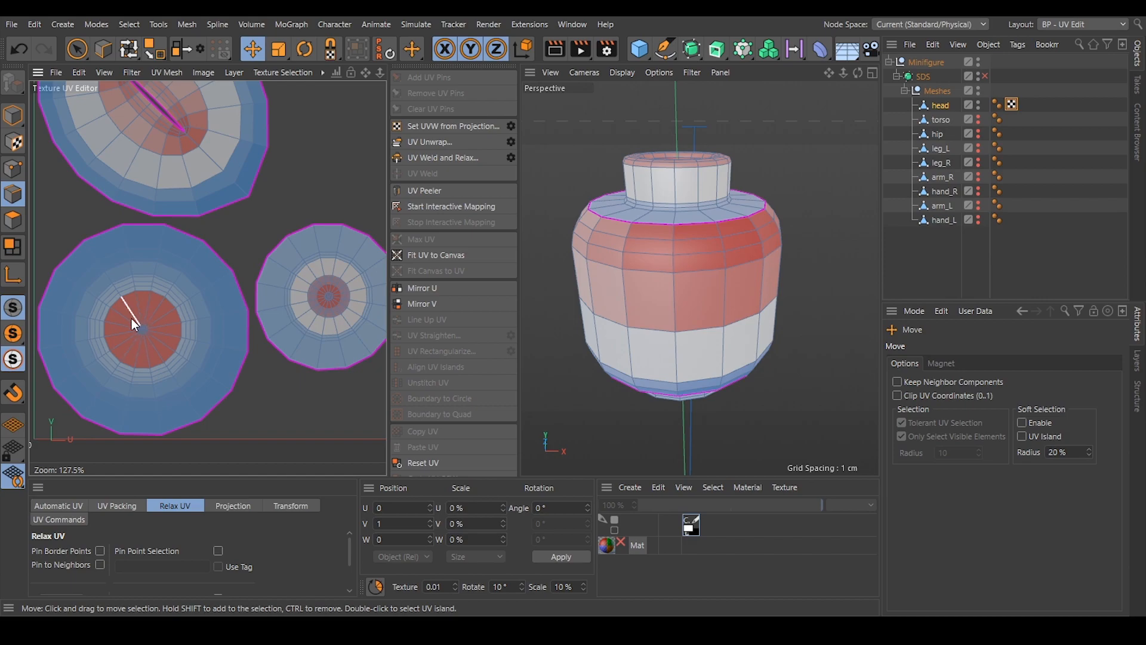
scroll(246, 150, down, 3)
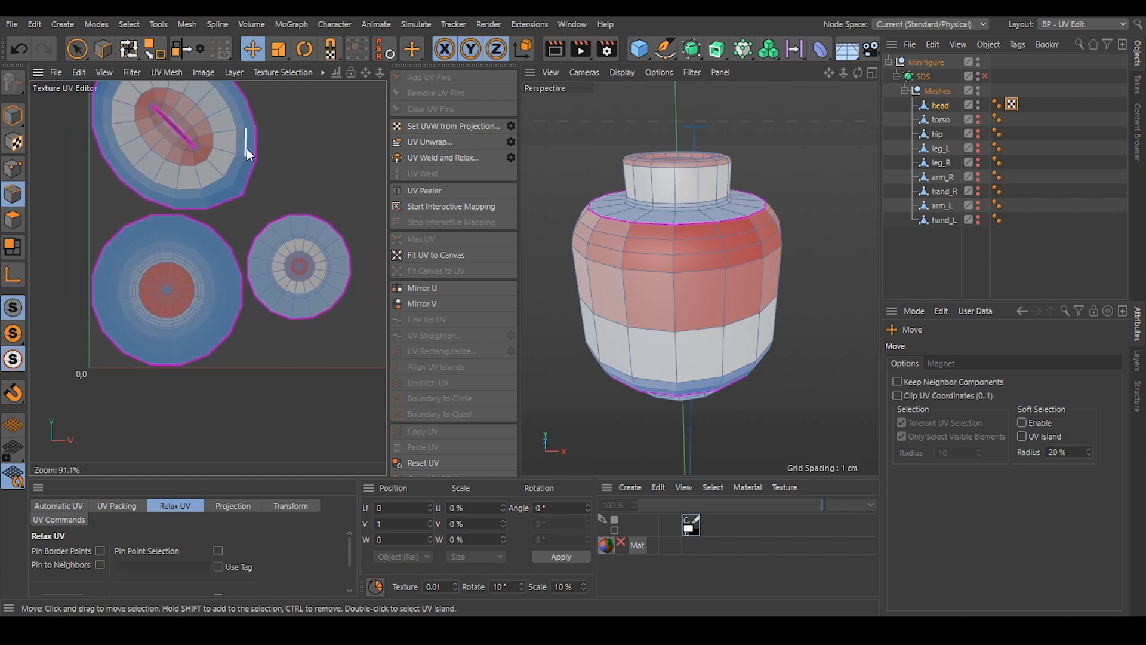
alt+drag(697, 222, 686, 188)
scroll(696, 226, down, 5)
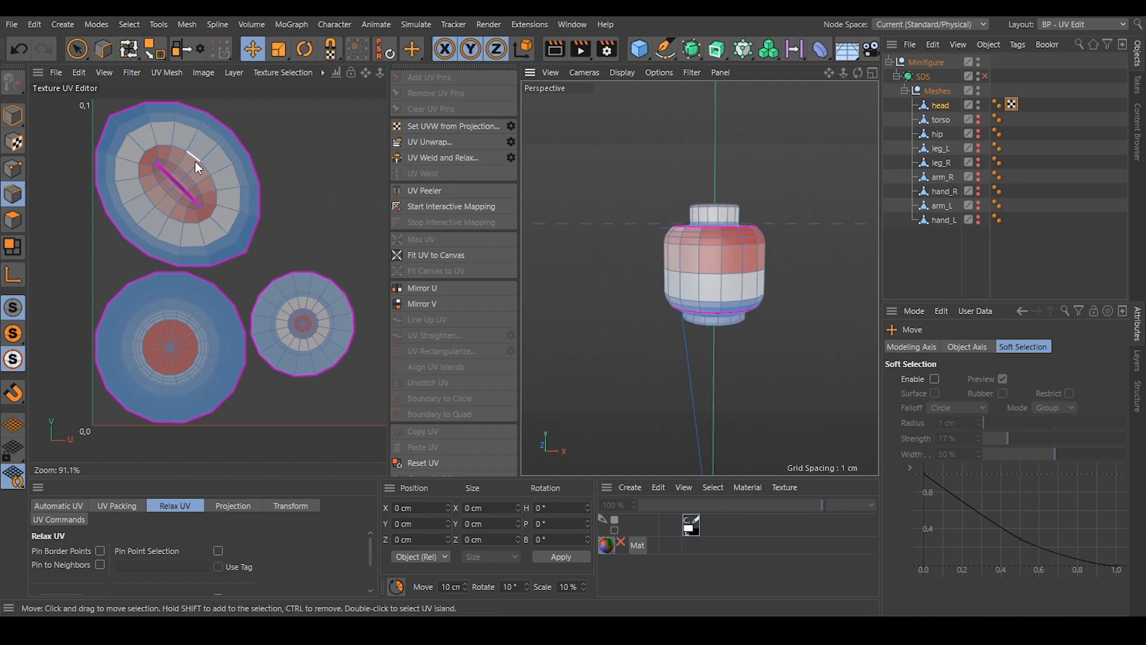
alt+drag(716, 239, 703, 276)
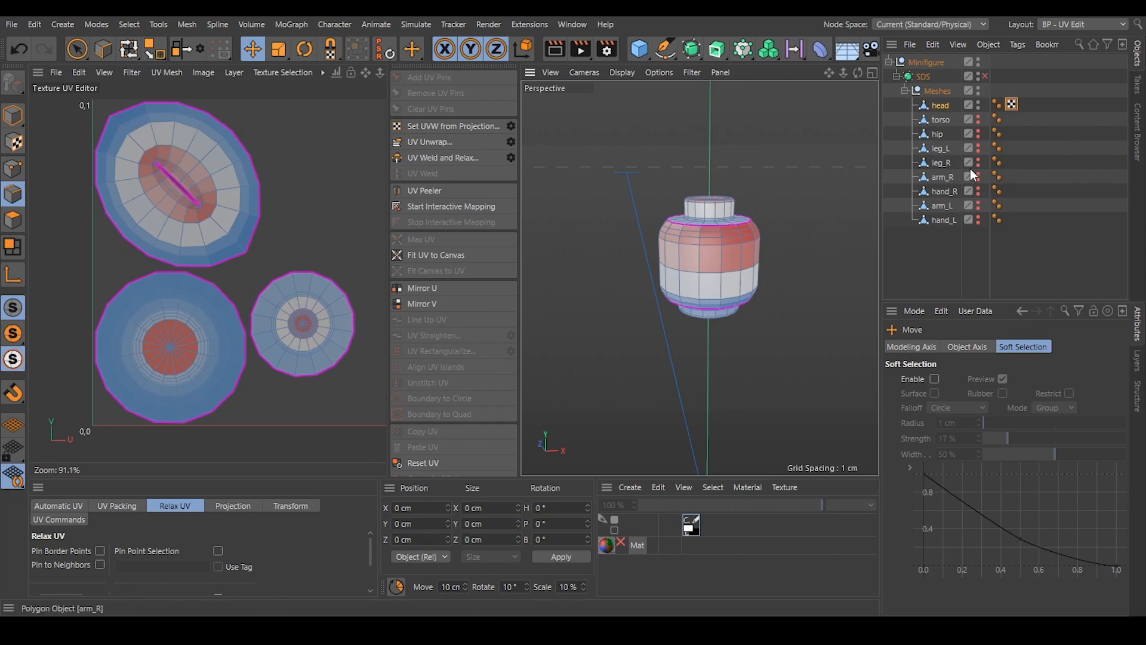
Unhide the leg_L mesh as an orientation reference and view the head from the back.
click(979, 150)
alt+drag(705, 246, 745, 329)
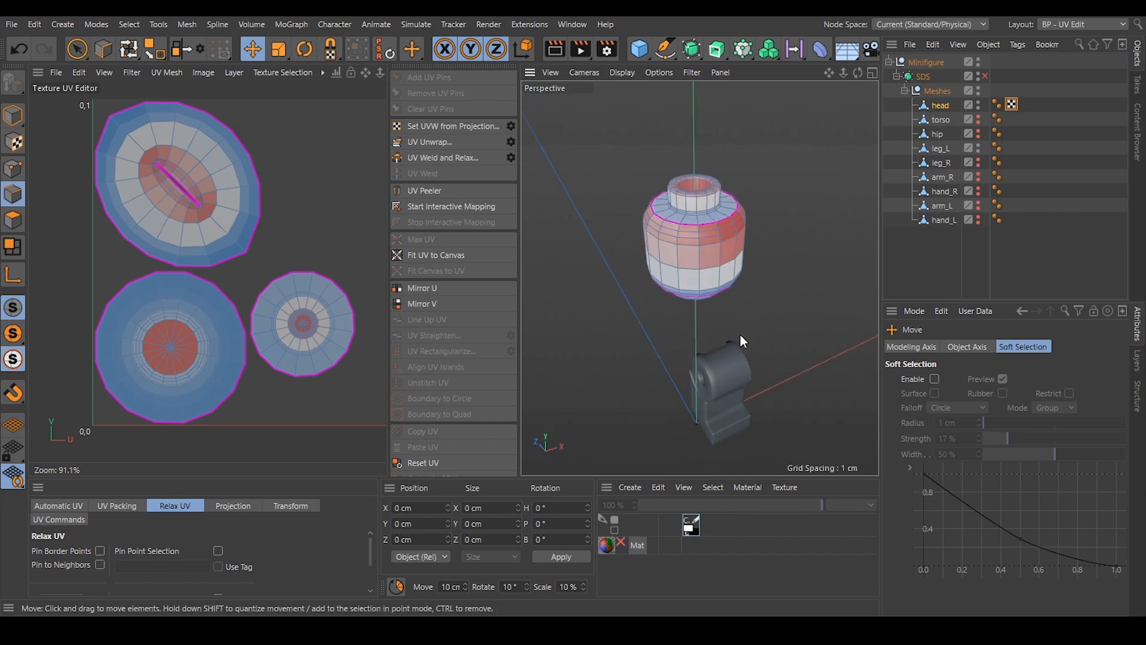
alt+drag(681, 266, 675, 199)
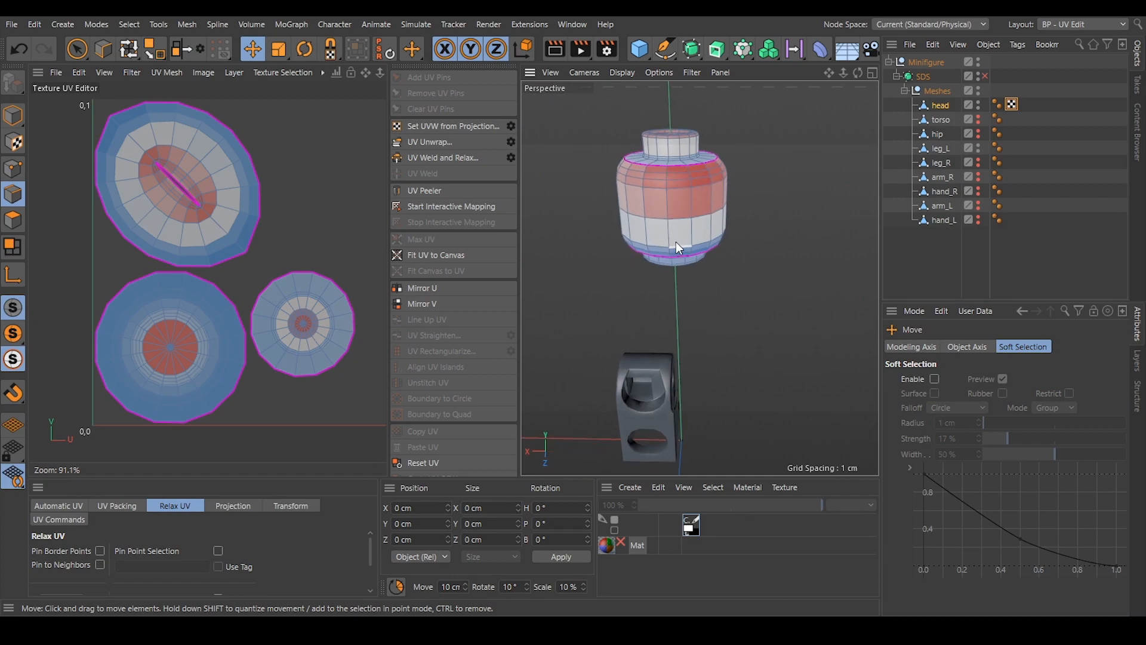
Select the vertical edge path along the back of the head connecting the upper and lower seam loops.
scroll(668, 169, up, 5)
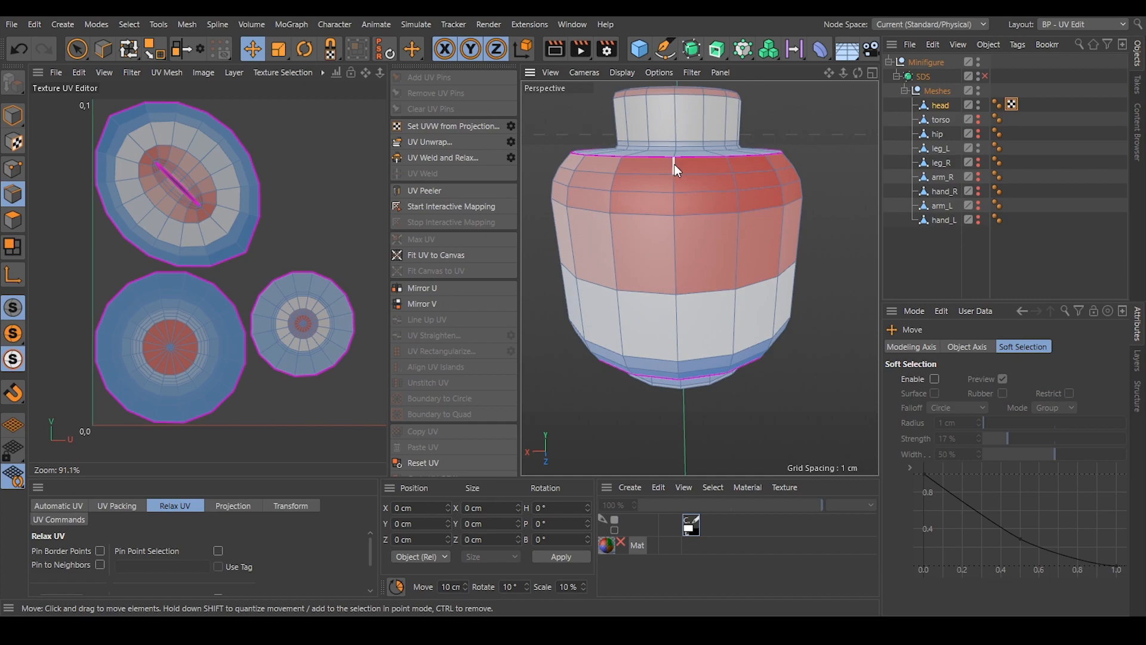
click(675, 164)
alt+drag(681, 327, 701, 277)
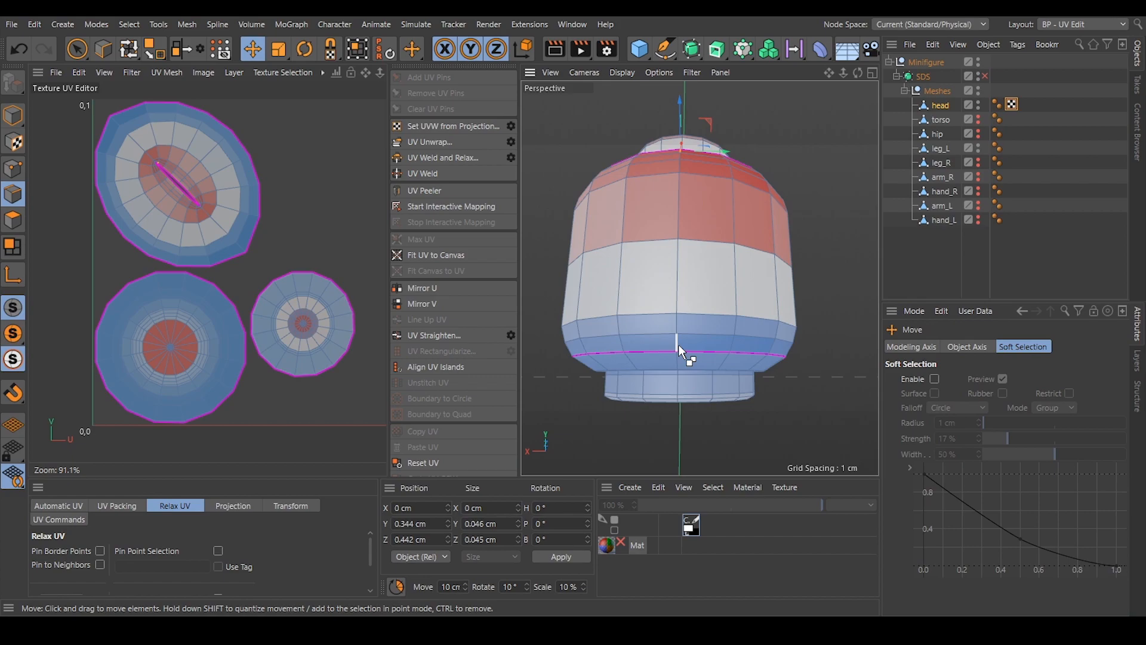
click(678, 345)
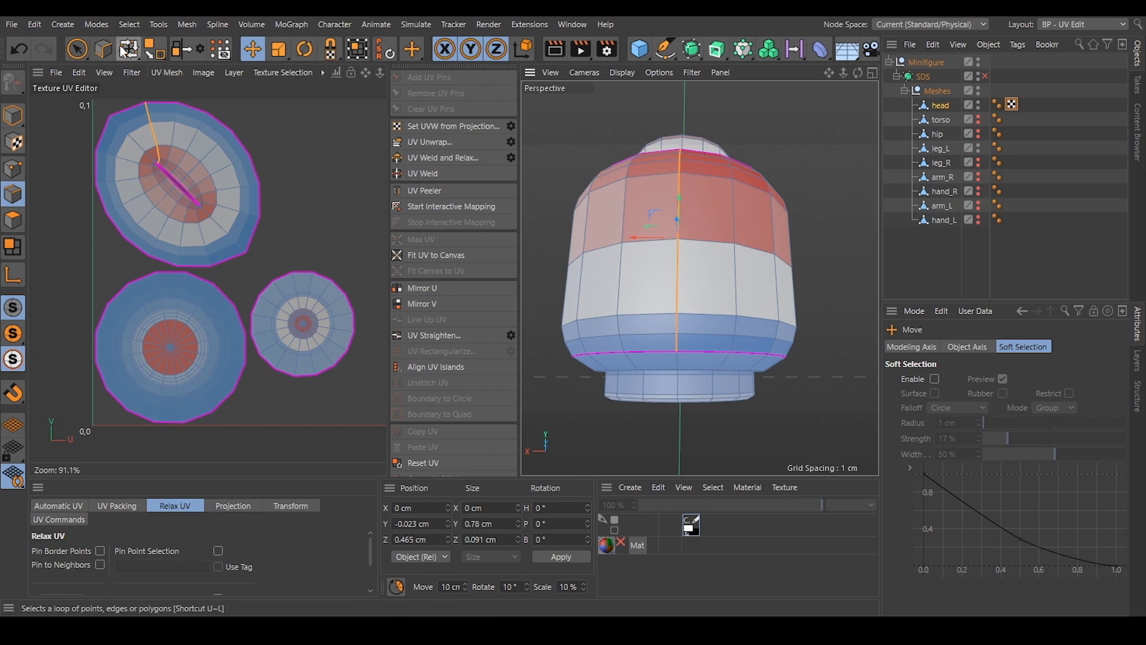
click(123, 22)
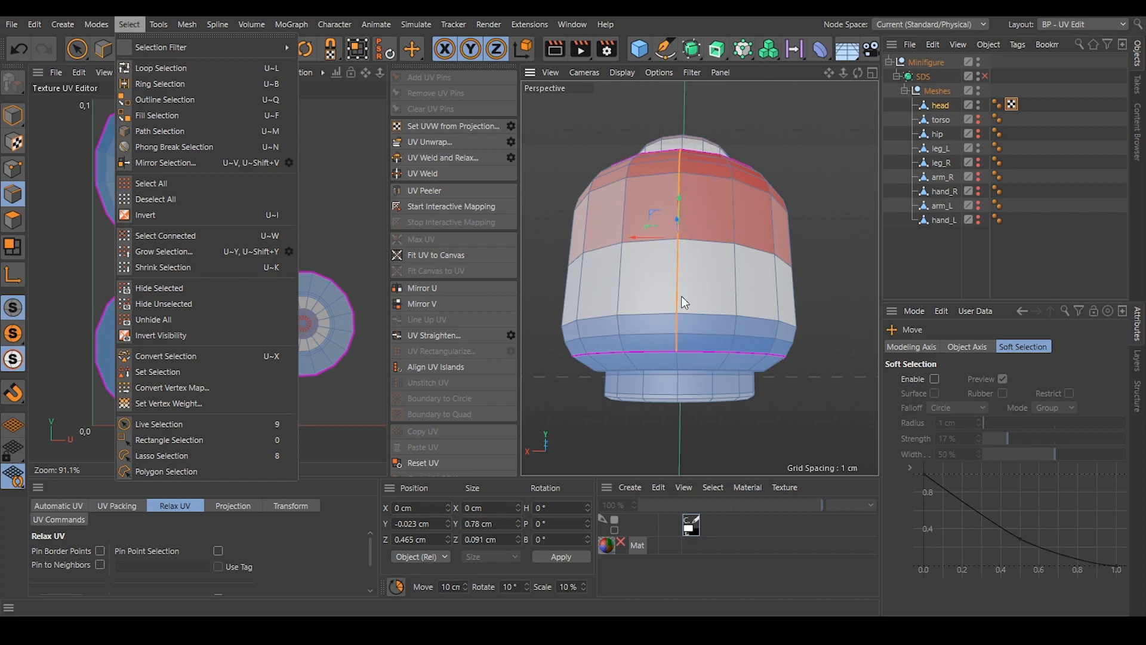
click(704, 189)
alt+drag(701, 189, 681, 313)
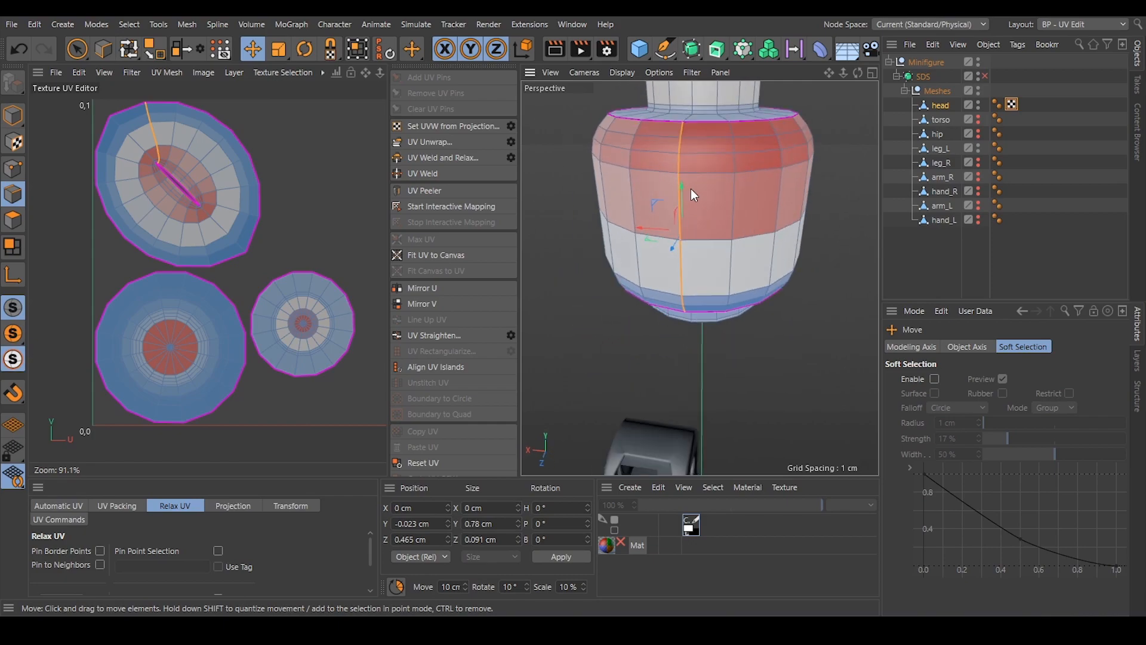
Unwrap the head's UVs with the back edge path as an additional seam and deselect the edges.
click(427, 140)
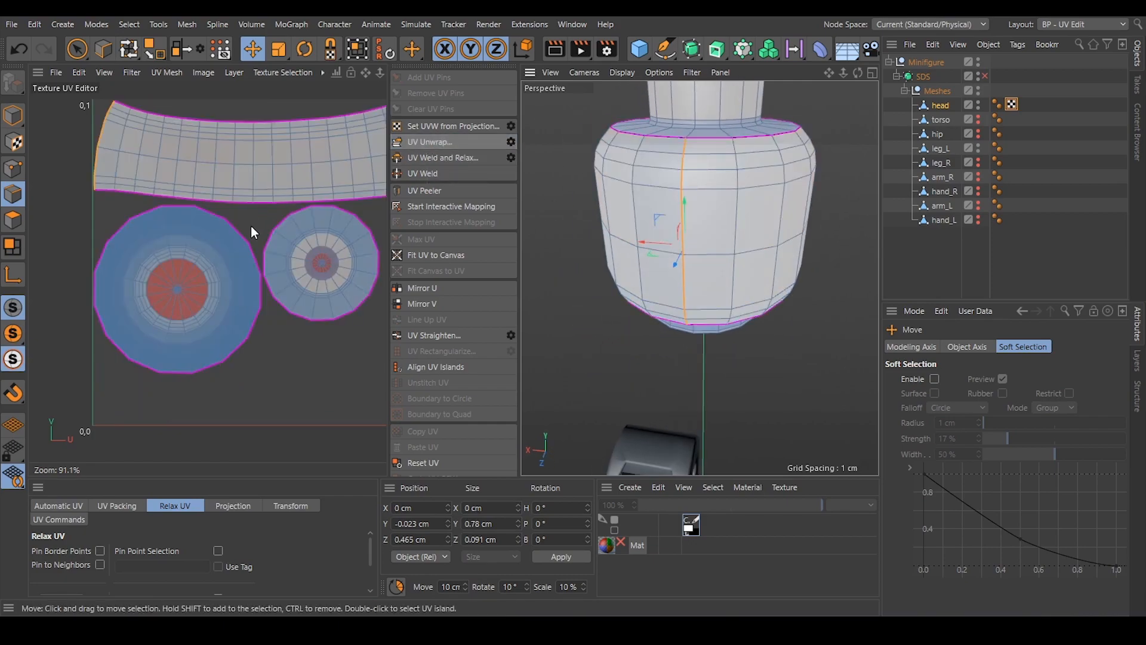
scroll(254, 218, down, 2)
alt+middle_drag(295, 202, 269, 223)
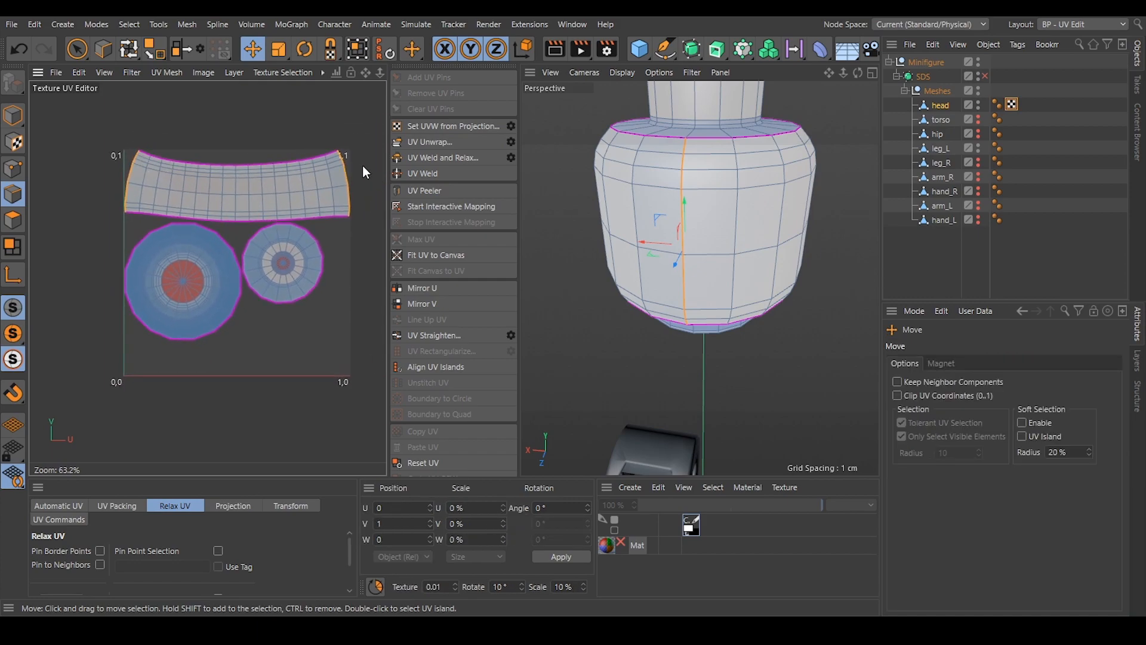
scroll(254, 166, up, 2)
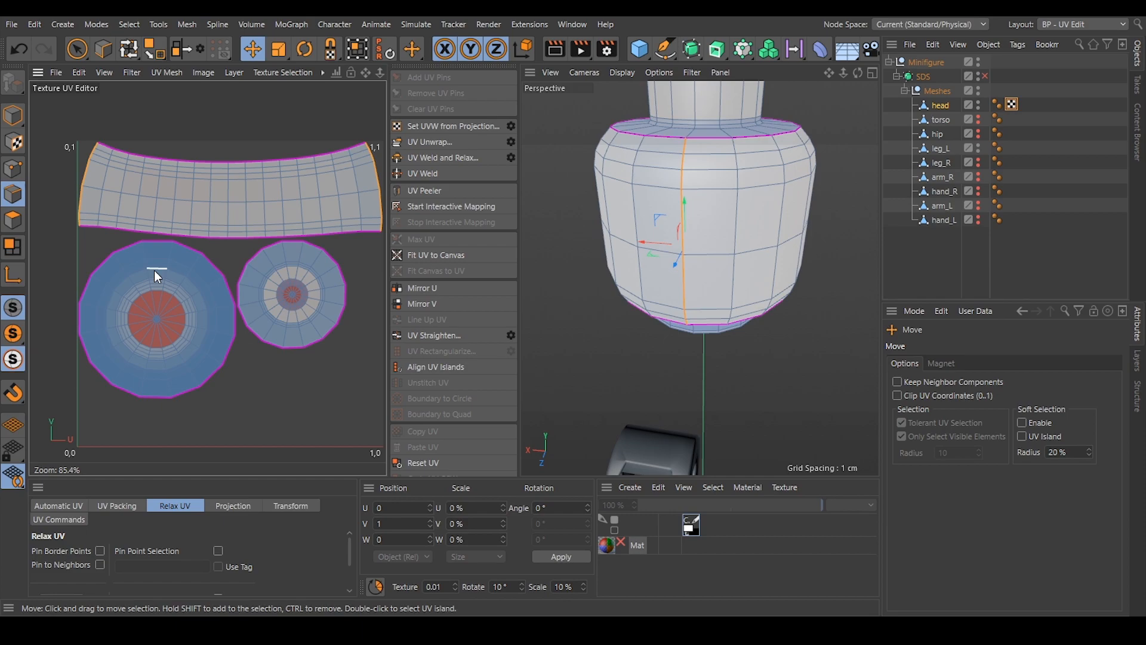
click(812, 391)
Select the edge loops around the top stud's base, outer rim and inner rim, and around the floor of its recess.
alt+drag(723, 166, 708, 223)
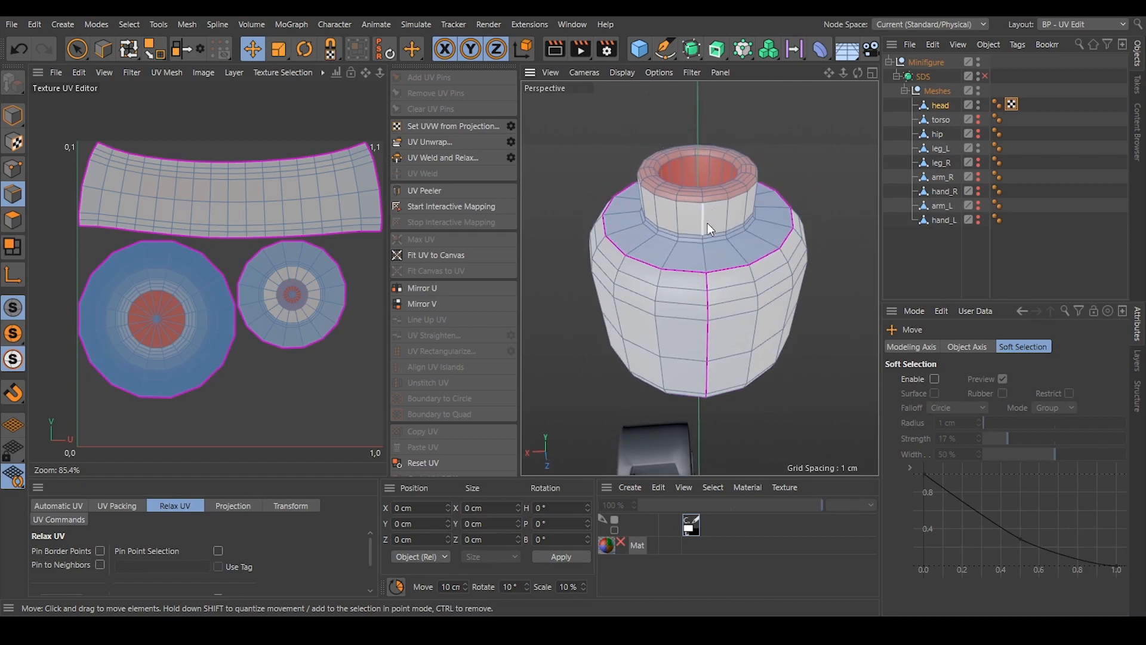
scroll(708, 223, up, 3)
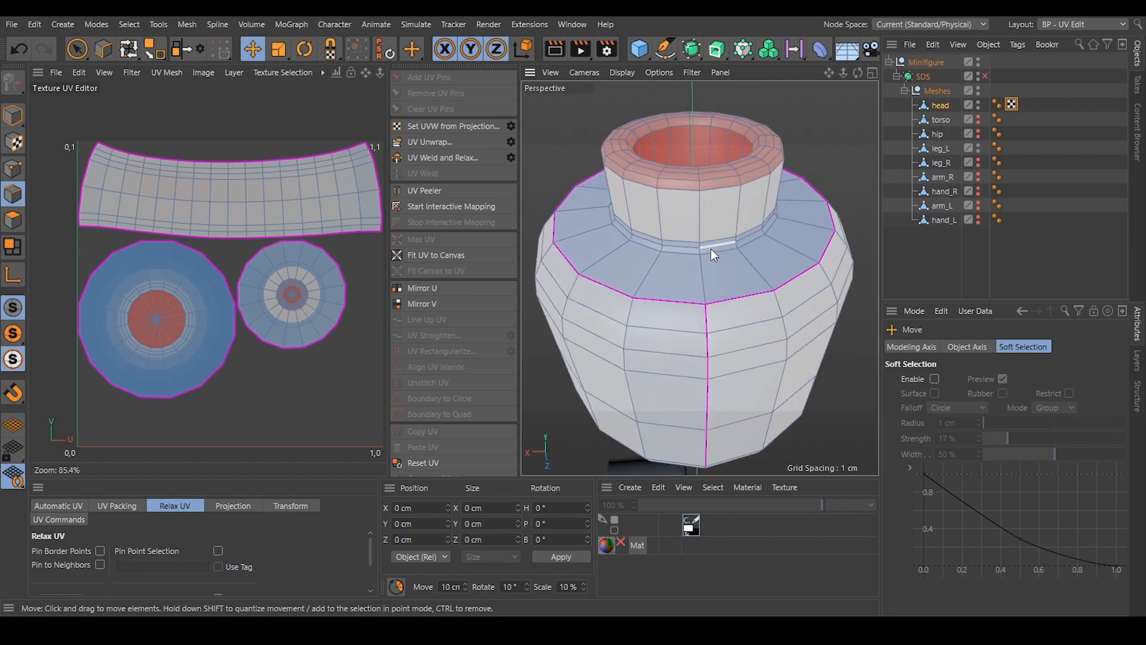
double_click(711, 248)
alt+drag(750, 171, 751, 223)
alt+drag(750, 179, 755, 207)
double_click(725, 204)
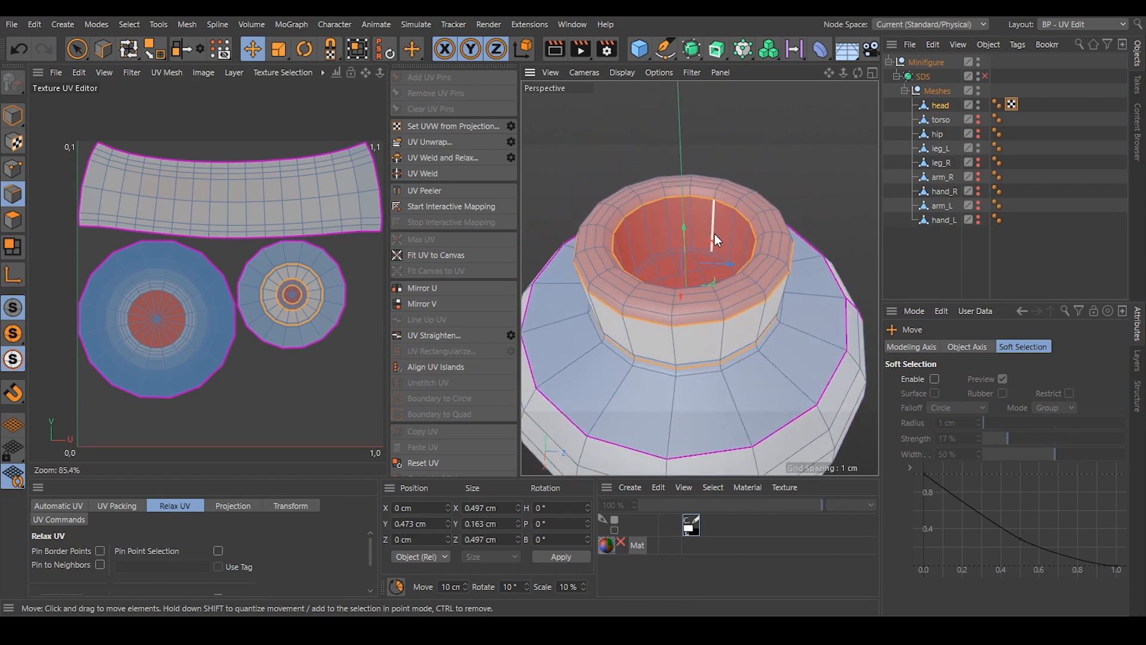
scroll(708, 250, up, 6)
shift+double_click(708, 235)
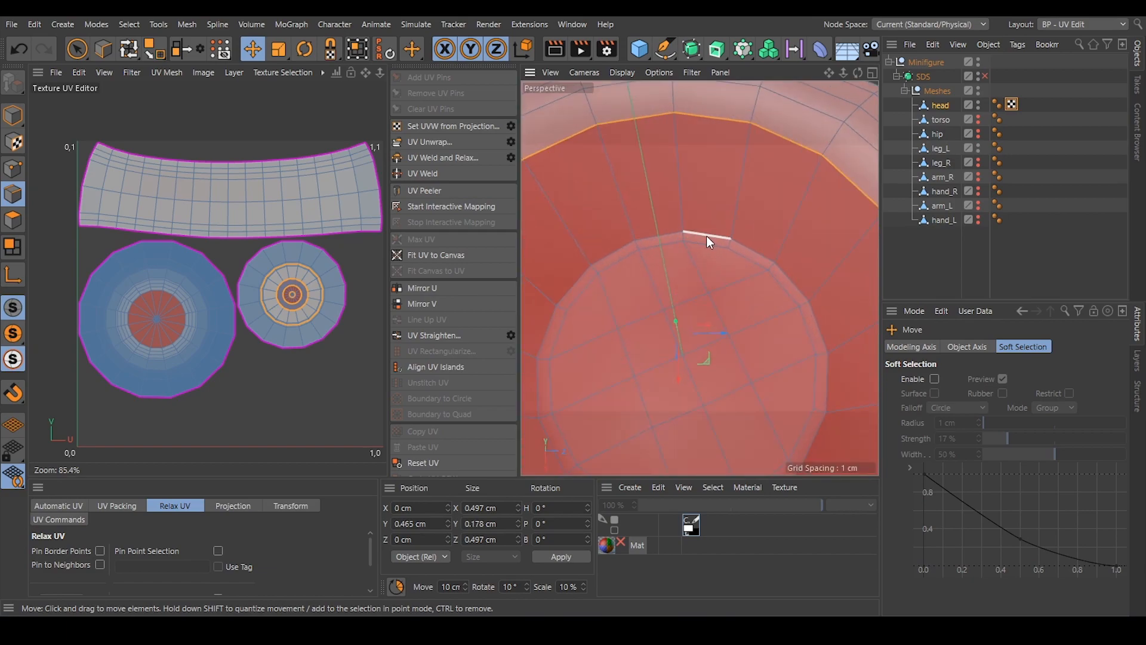
Add the edge loops around the neck's base, outer rim and inner rim, and around the end of the neck cavity, to the selection.
scroll(706, 235, down, 10)
alt+drag(760, 383, 753, 294)
scroll(769, 292, up, 5)
scroll(706, 238, up, 5)
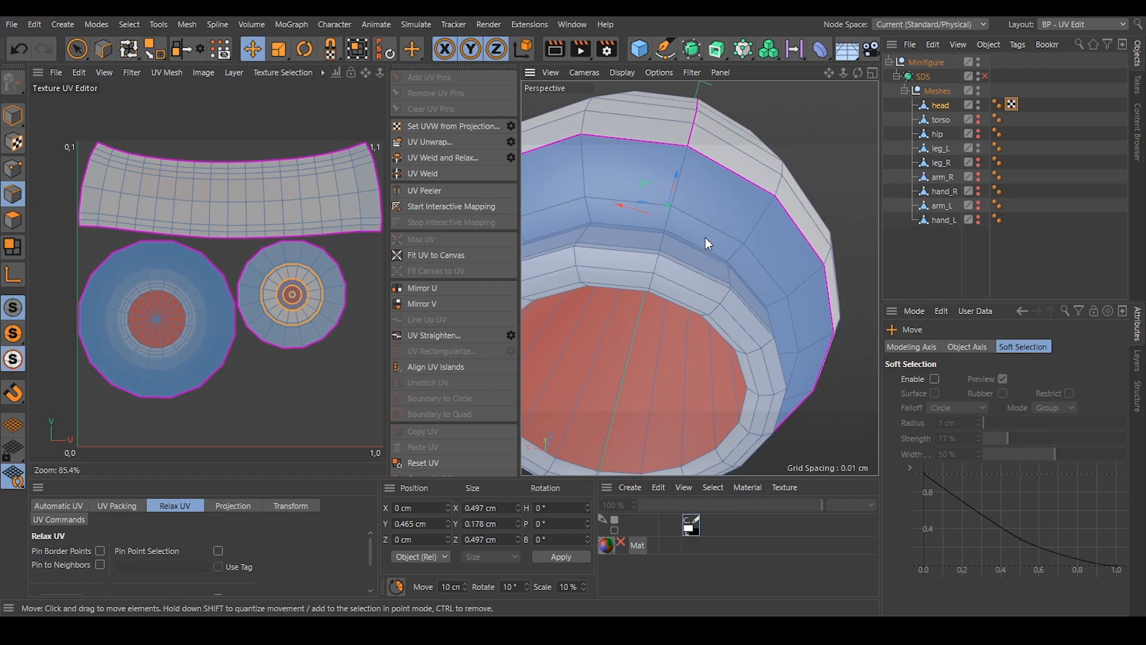
shift+double_click(682, 238)
alt+drag(701, 308, 662, 215)
shift+double_click(682, 301)
shift+double_click(676, 340)
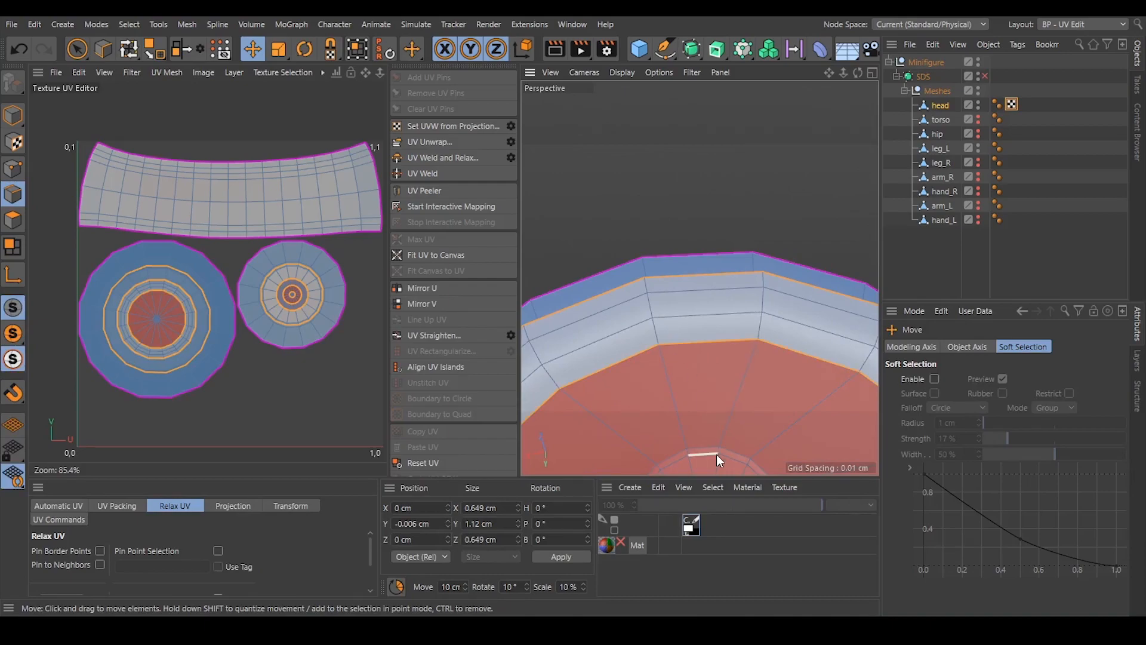
shift+double_click(702, 449)
alt+drag(701, 449, 687, 157)
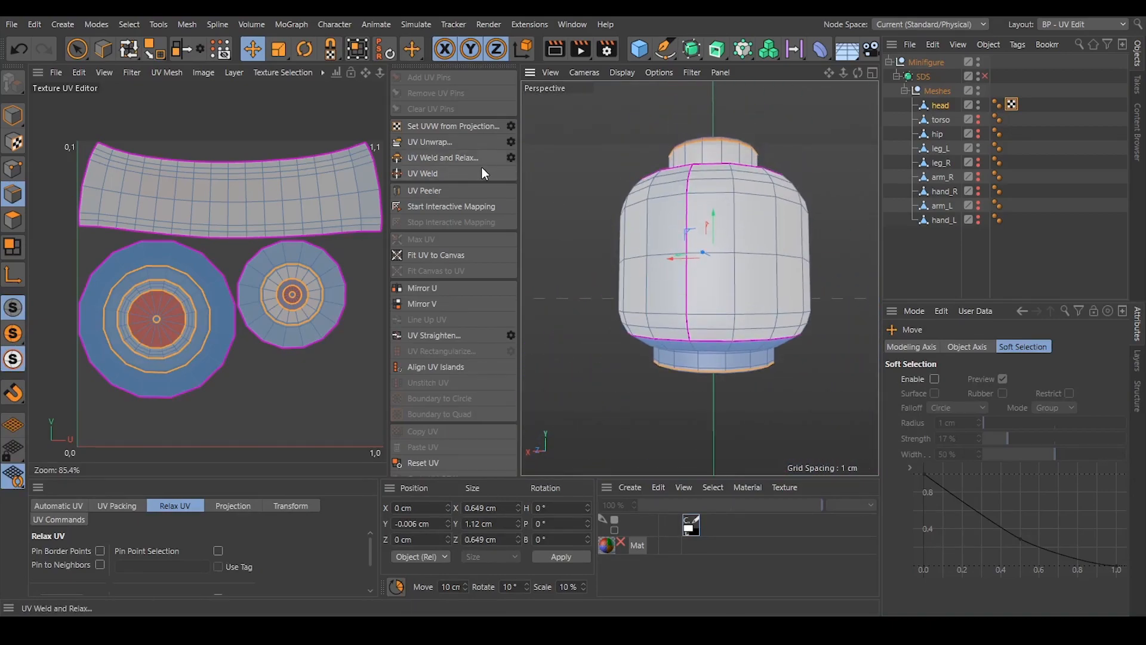
Unwrap the head's UVs along the stud and neck loops, widen the UV editor, and deselect the edges.
click(429, 141)
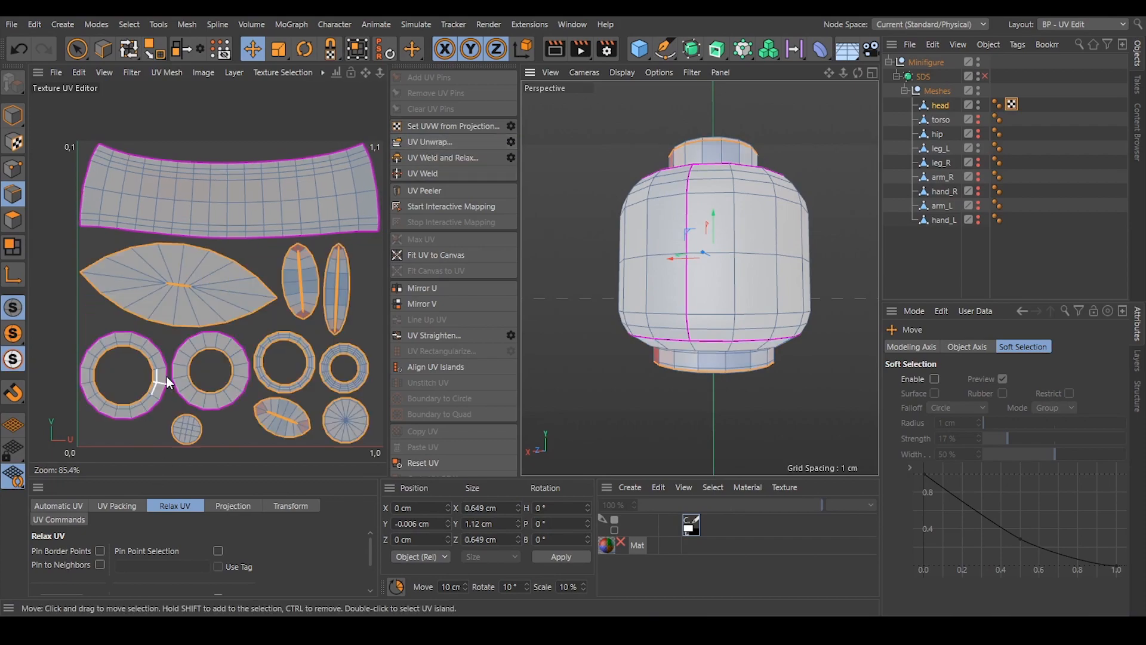
drag(389, 242, 431, 231)
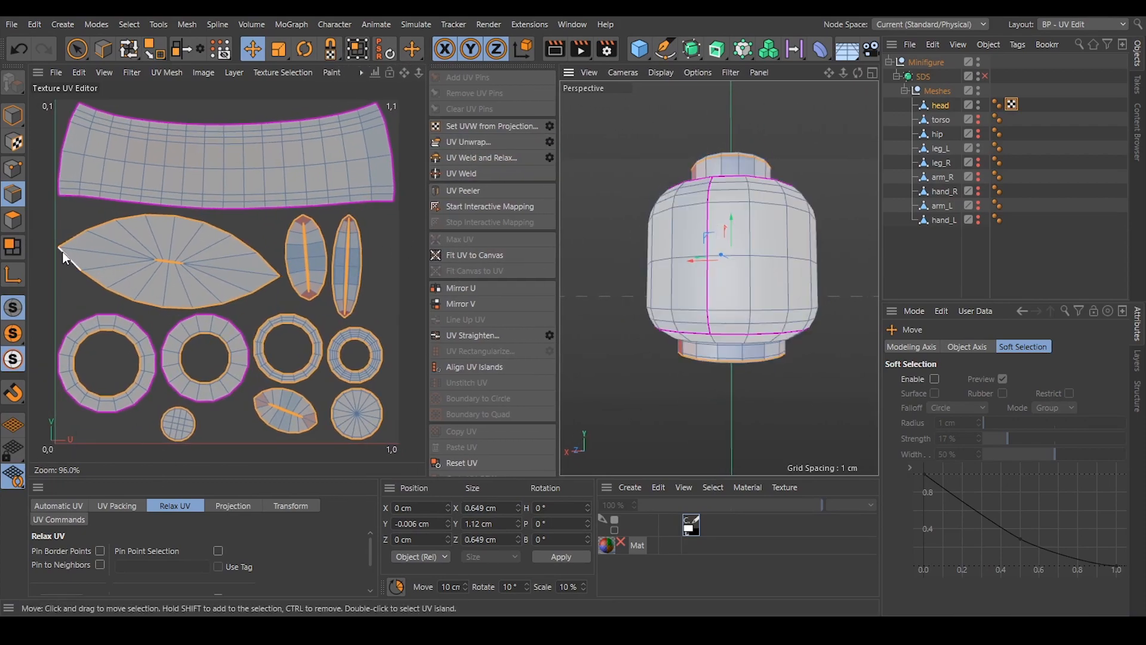
click(383, 305)
Select the vertical edges on the back of the top stud's outer wall between its two seam loops.
scroll(207, 237, up, 2)
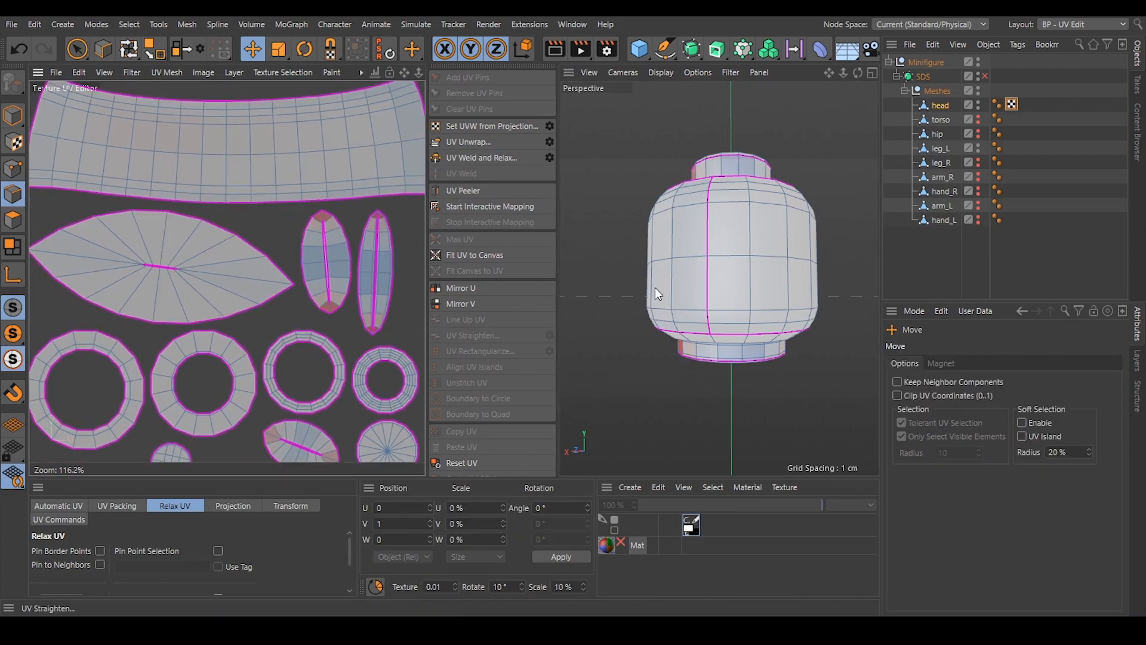
alt+drag(750, 176, 729, 243)
scroll(729, 243, up, 5)
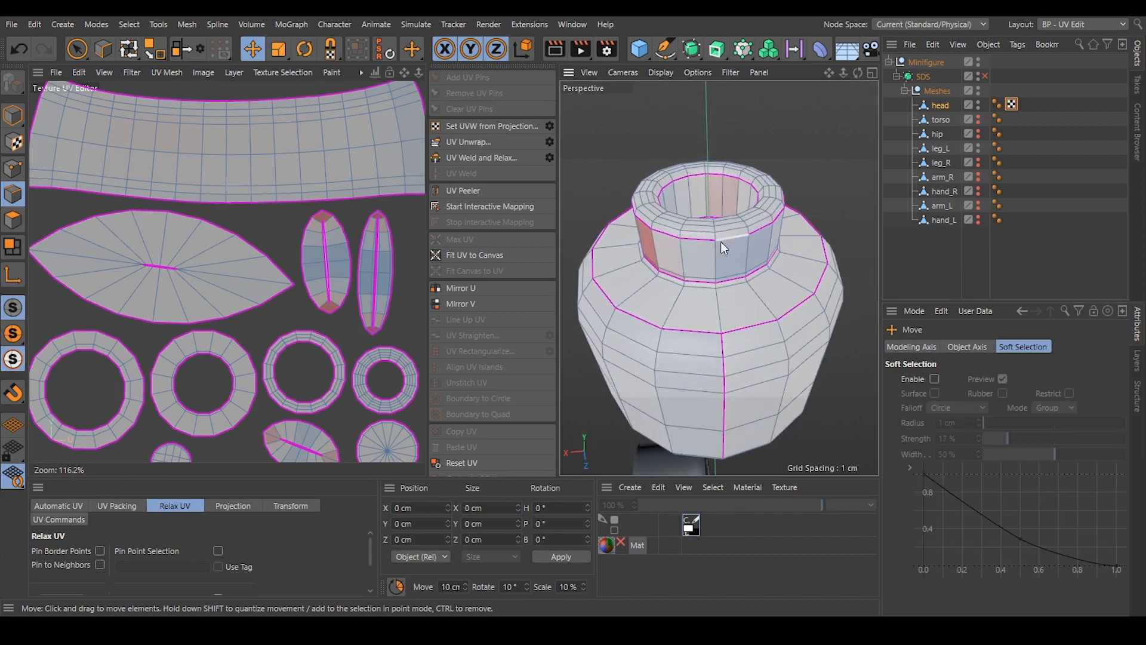
click(721, 275)
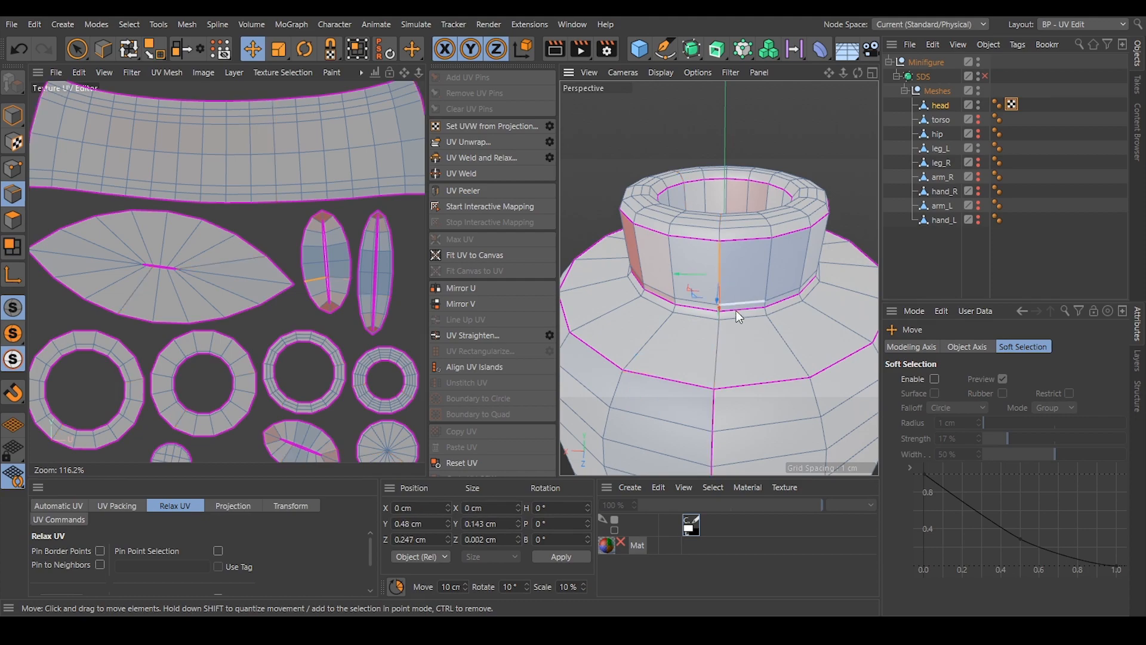
scroll(725, 308, up, 5)
shift+click(707, 324)
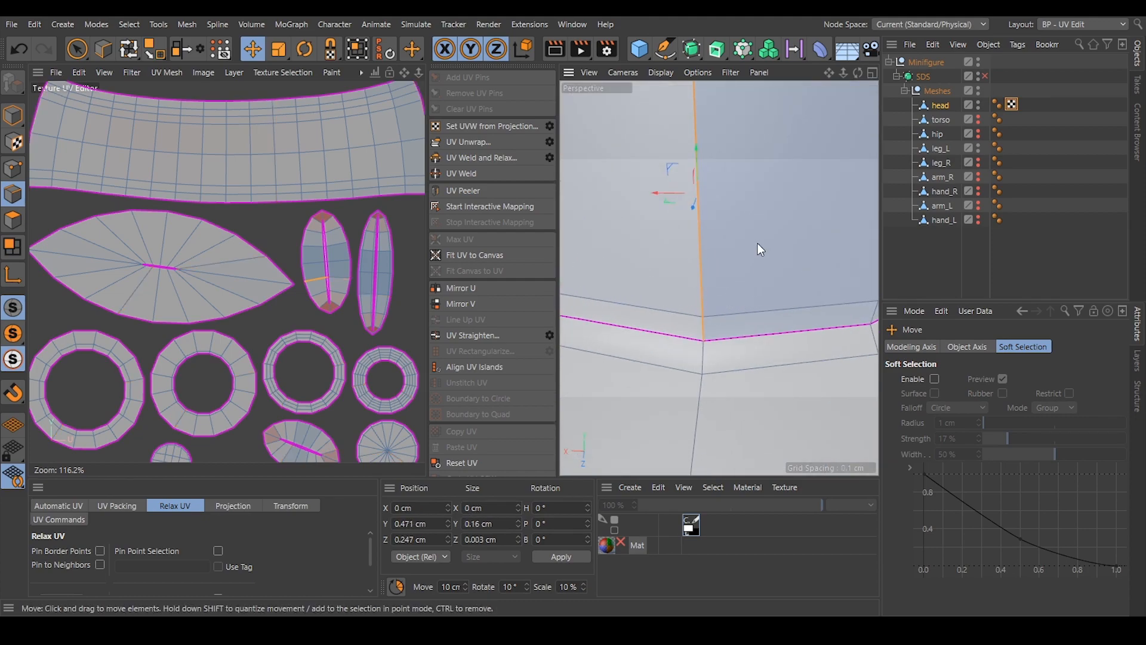
Add the vertical edge on the inner wall of the top stud's recess to the selection.
scroll(759, 242, down, 8)
alt+drag(730, 203, 787, 386)
scroll(749, 292, up, 4)
scroll(787, 386, up, 3)
alt+drag(769, 320, 645, 301)
scroll(708, 275, down, 5)
alt+drag(707, 274, 648, 236)
Add the vertical edges on the neck's outer wall and the edge on its inner cavity wall to the selection.
alt+middle_drag(746, 352, 666, 244)
alt+right_drag(667, 243, 768, 289)
alt+drag(769, 290, 625, 250)
scroll(688, 271, up, 5)
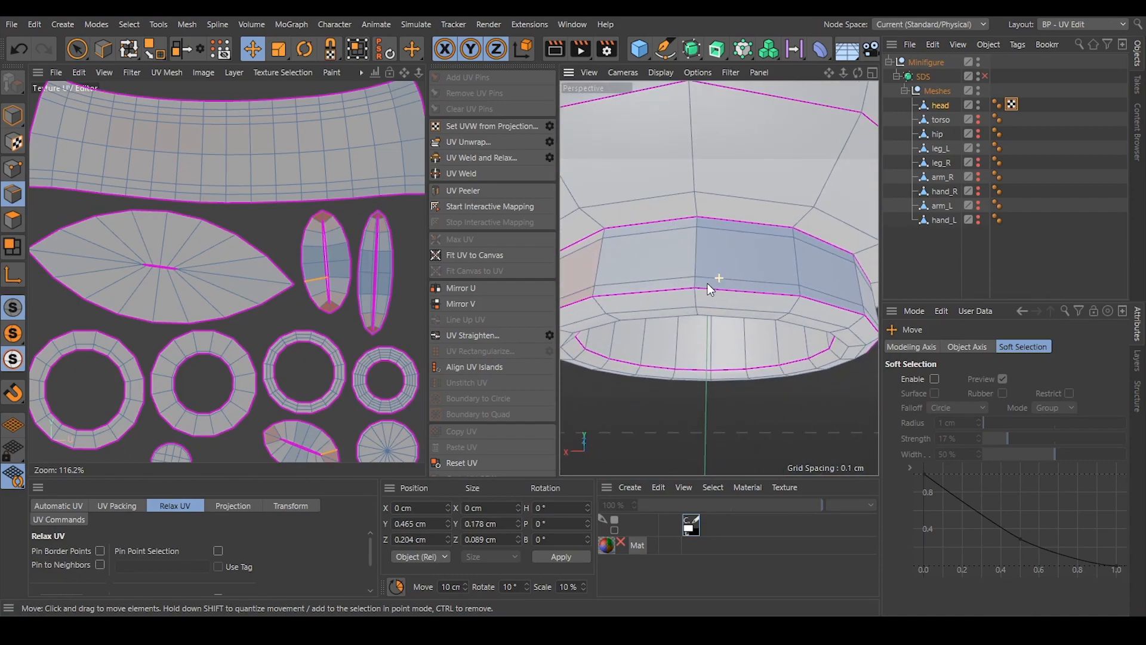
click(699, 221)
shift+click(697, 284)
scroll(711, 230, down, 5)
alt+drag(711, 230, 724, 29)
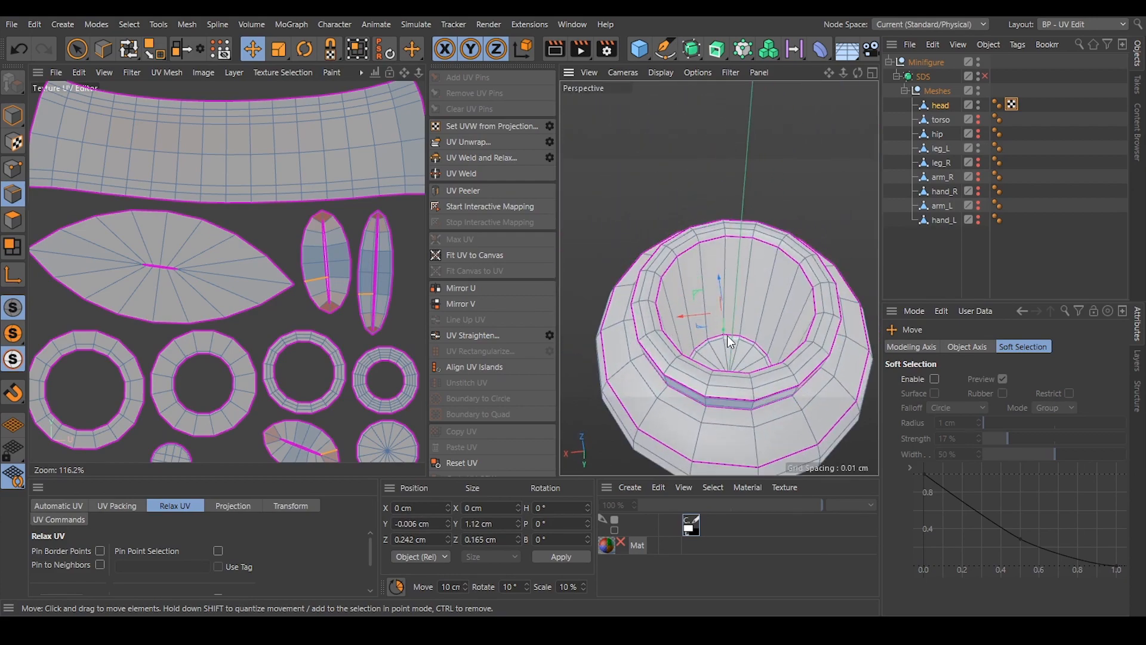
shift+click(729, 270)
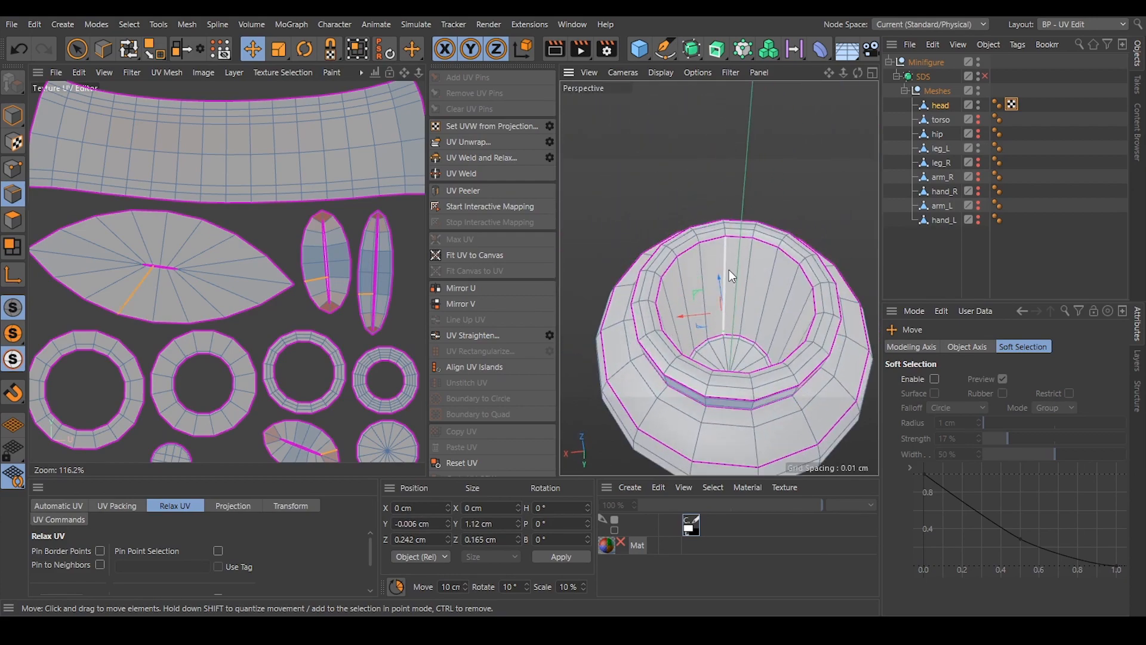
Unwrap the head's UVs with the added vertical seams, deselect the edges, and widen the UV editor.
click(475, 142)
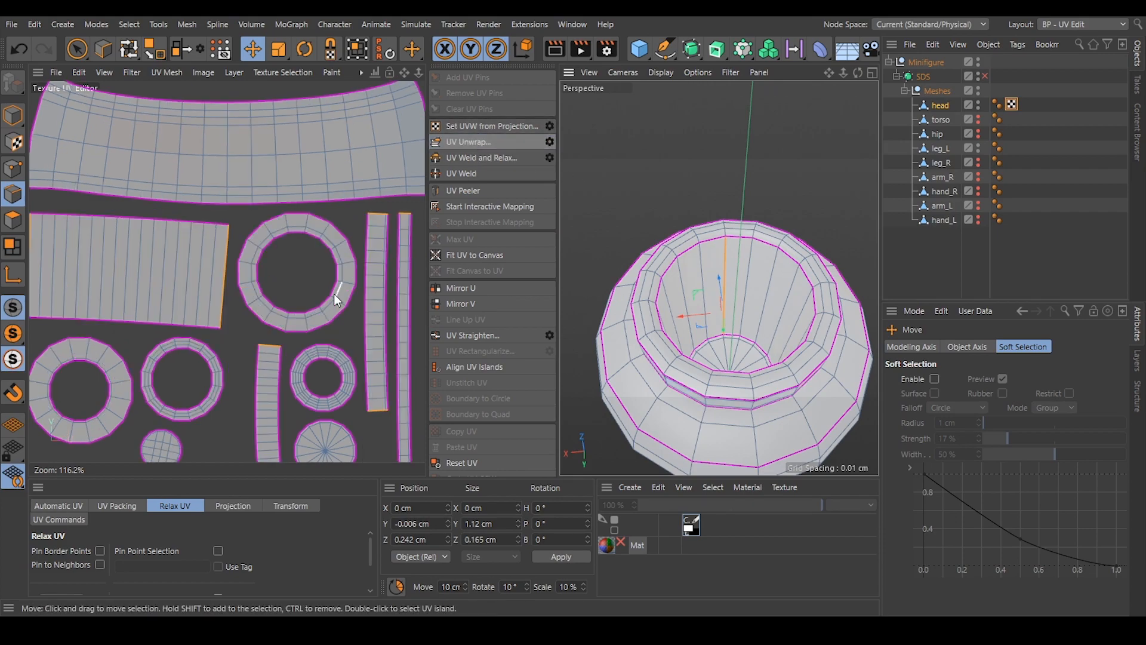
scroll(286, 215, down, 3)
alt+middle_drag(325, 329, 315, 326)
click(406, 299)
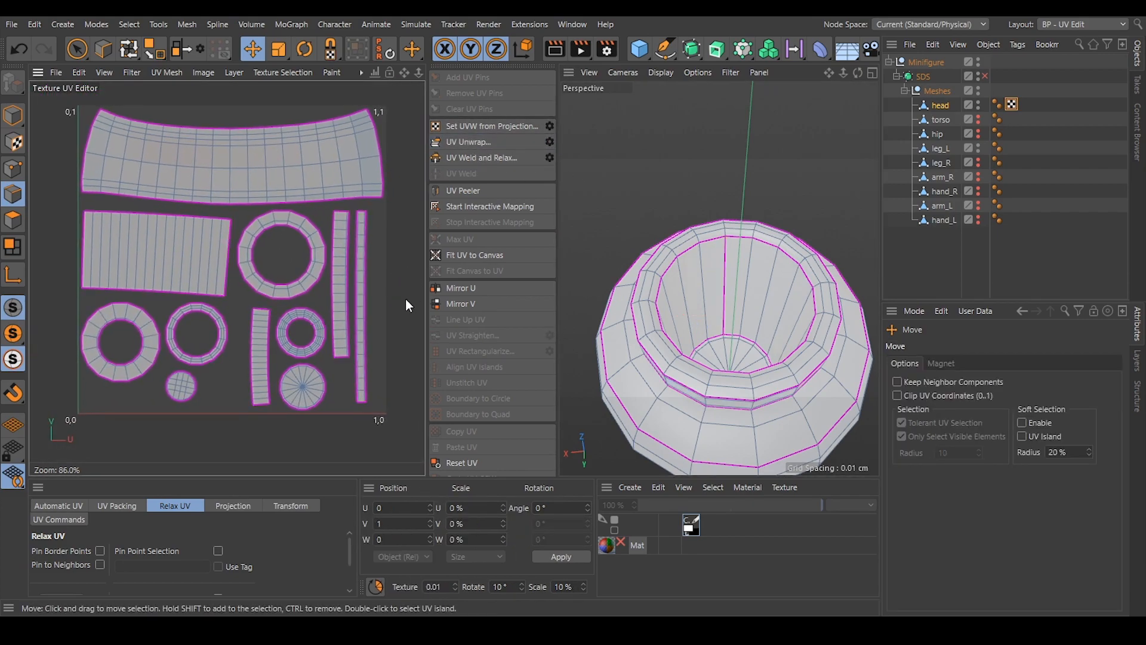
drag(425, 291, 567, 290)
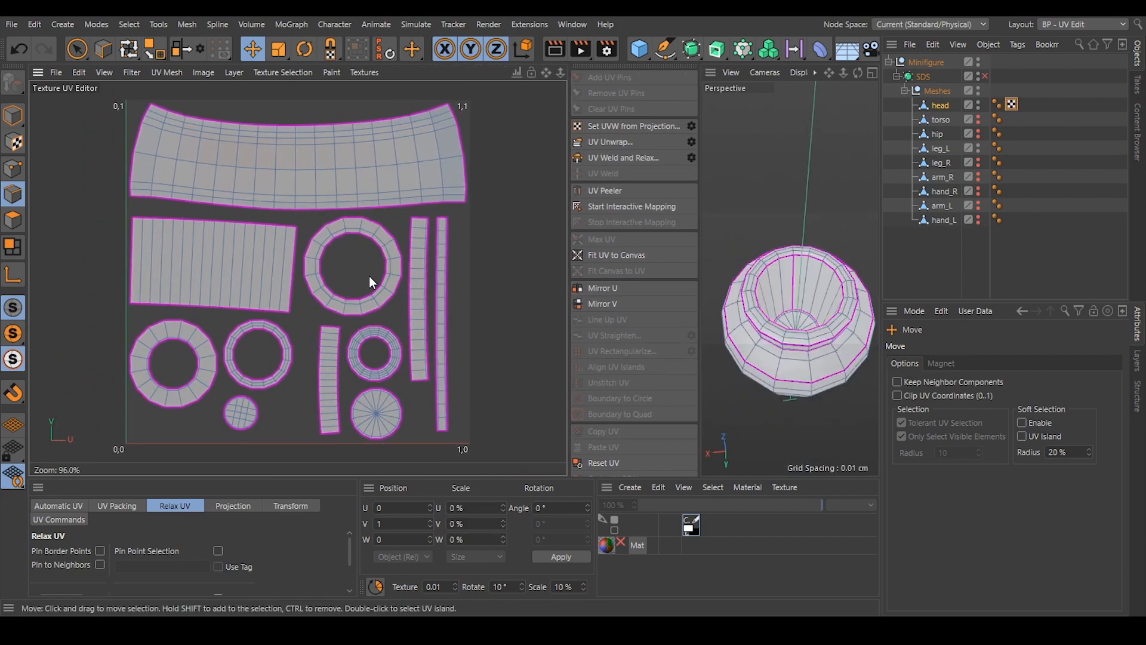
Switch to polygon mode and select the large curved UV island of the head's side wall.
scroll(463, 284, down, 2)
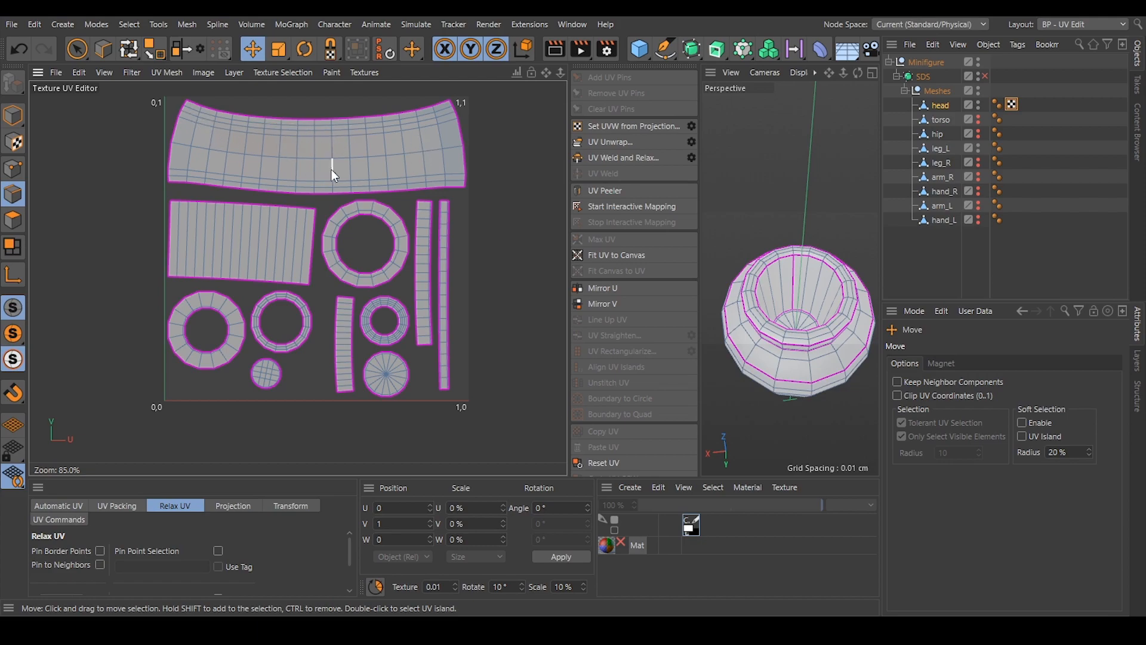
scroll(309, 132, up, 3)
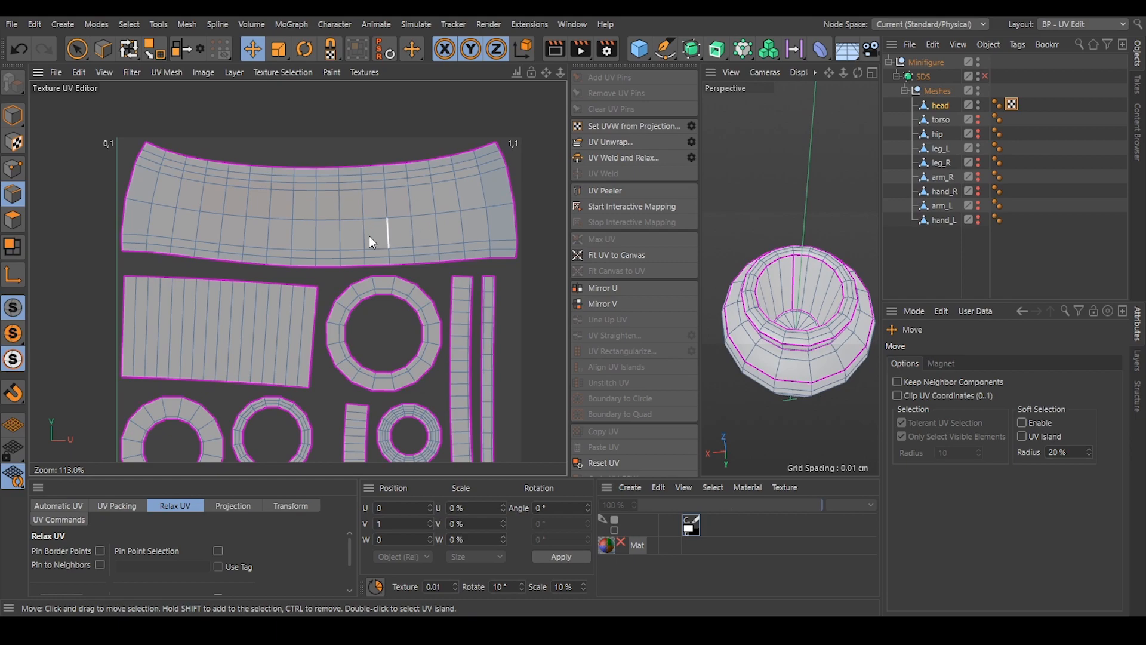
scroll(378, 214, down, 1)
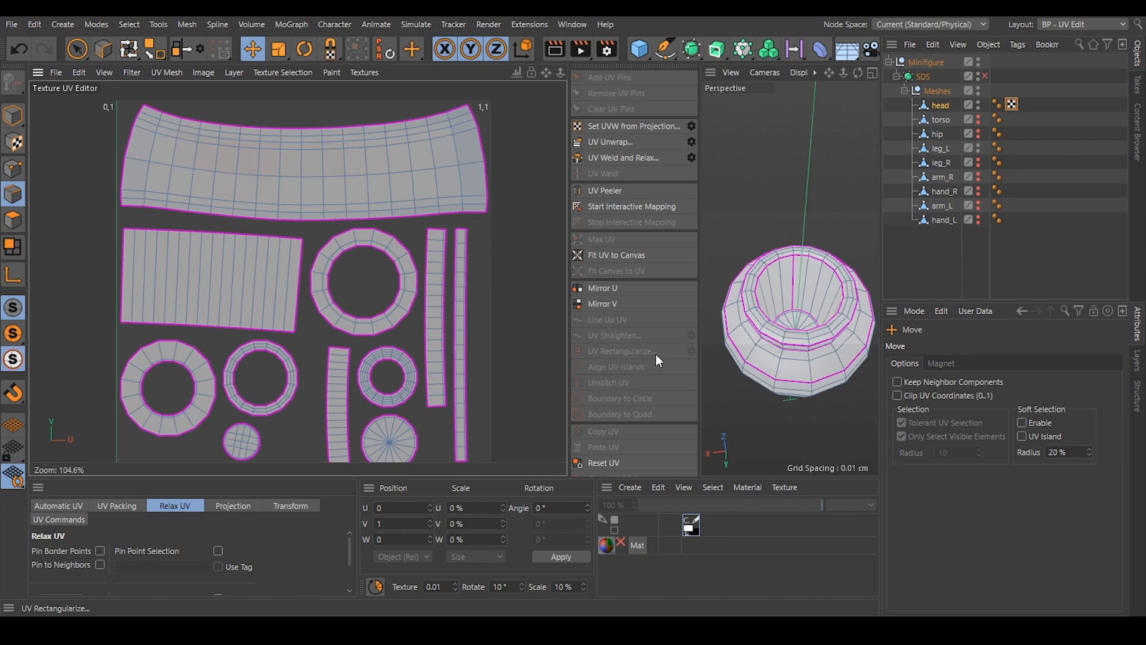
click(14, 219)
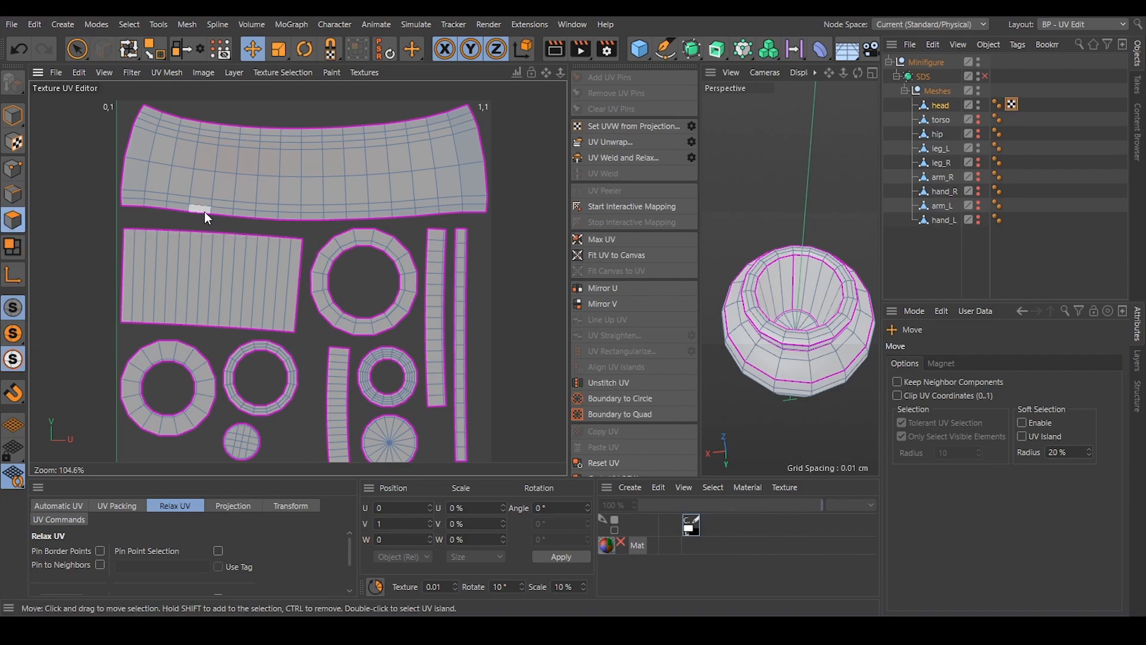
click(278, 194)
double_click(278, 194)
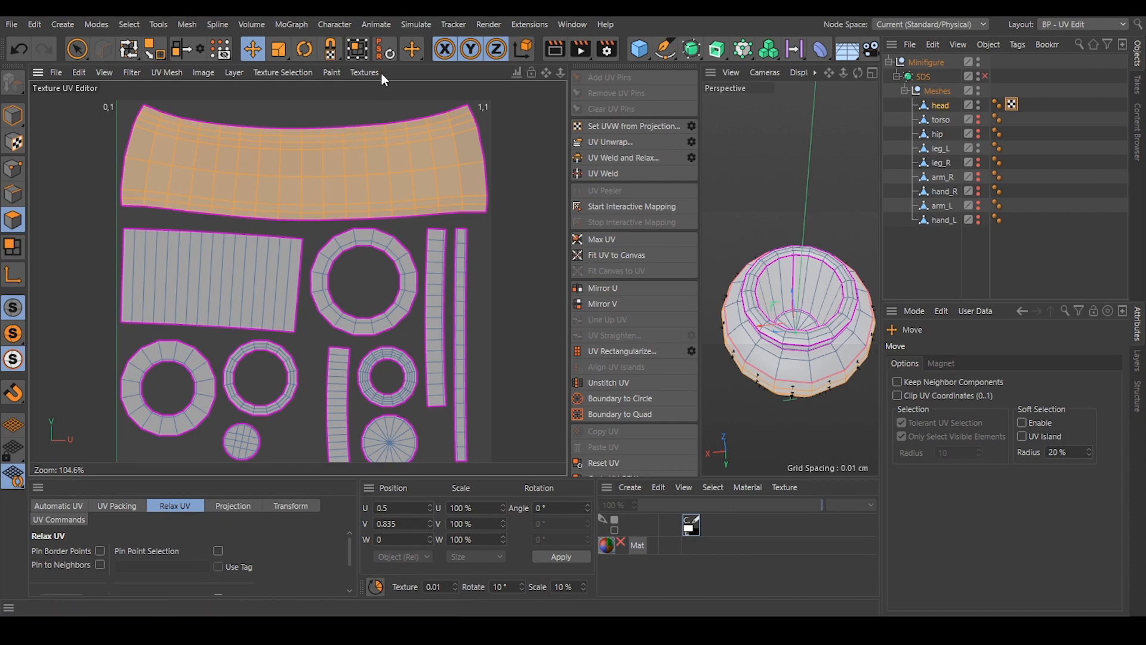
Move the large curved island beyond the UV tile's U = 1 side with UV Transform, to about U 1.31, V 0.65.
click(357, 52)
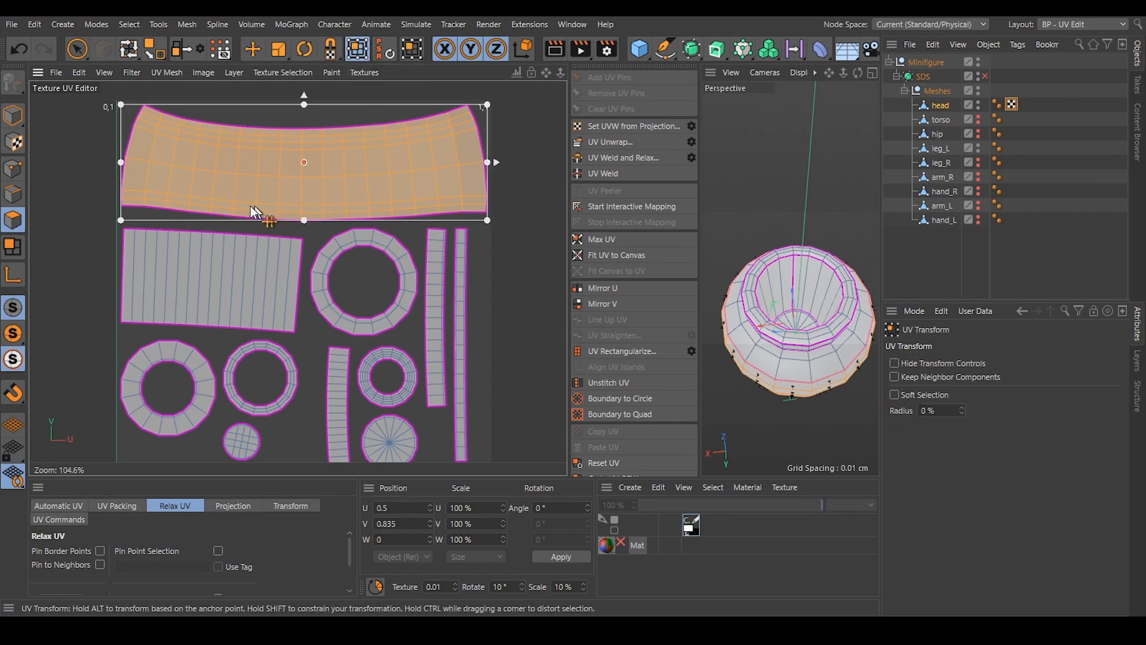
scroll(250, 209, down, 3)
drag(235, 201, 460, 241)
scroll(280, 235, down, 1)
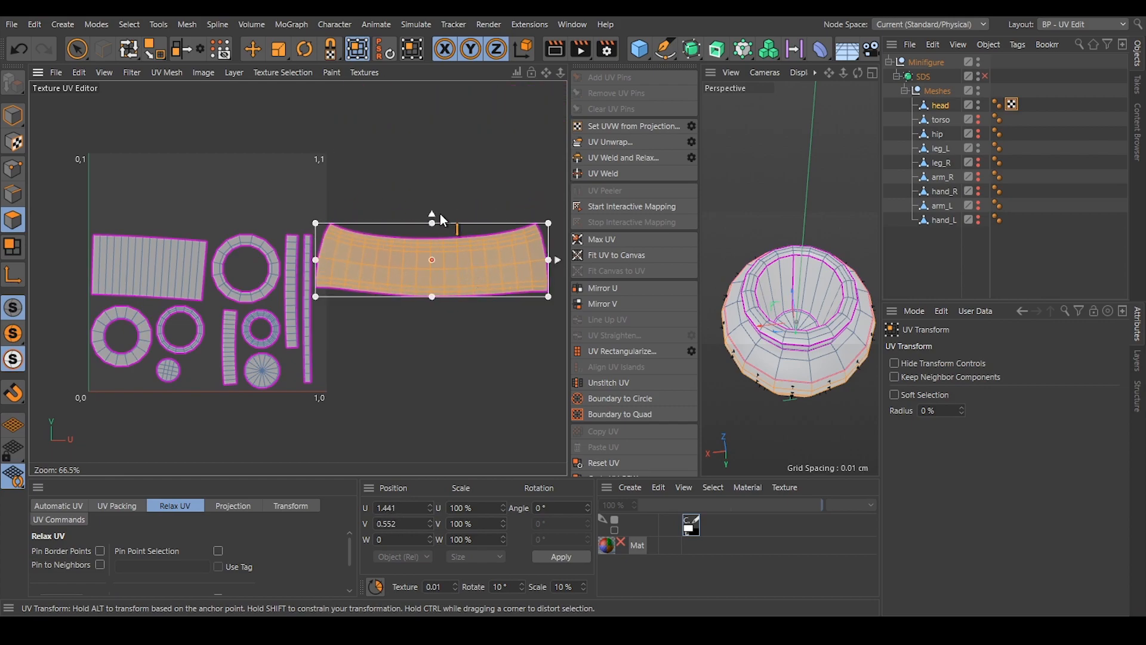
drag(559, 235, 527, 237)
alt+middle_drag(527, 236, 452, 241)
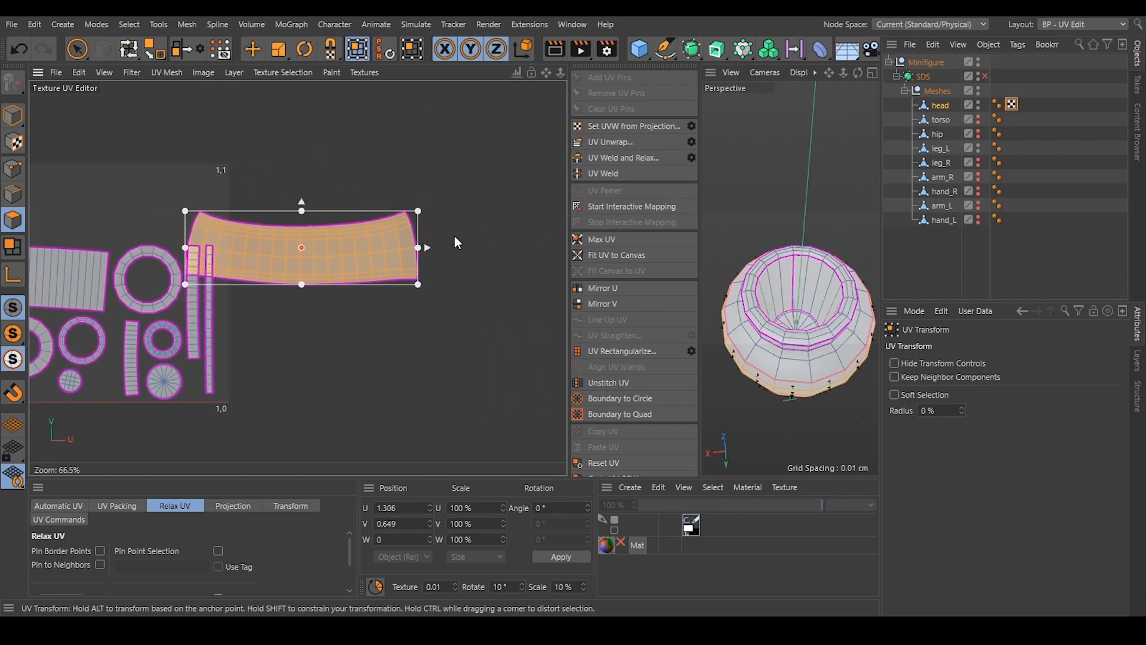
Distort the head's large side-wall island with UV Transform by pulling its corners outward into a larger, slanted shape.
drag(427, 206, 342, 185)
drag(417, 203, 506, 100)
ctrl+drag(498, 268, 533, 268)
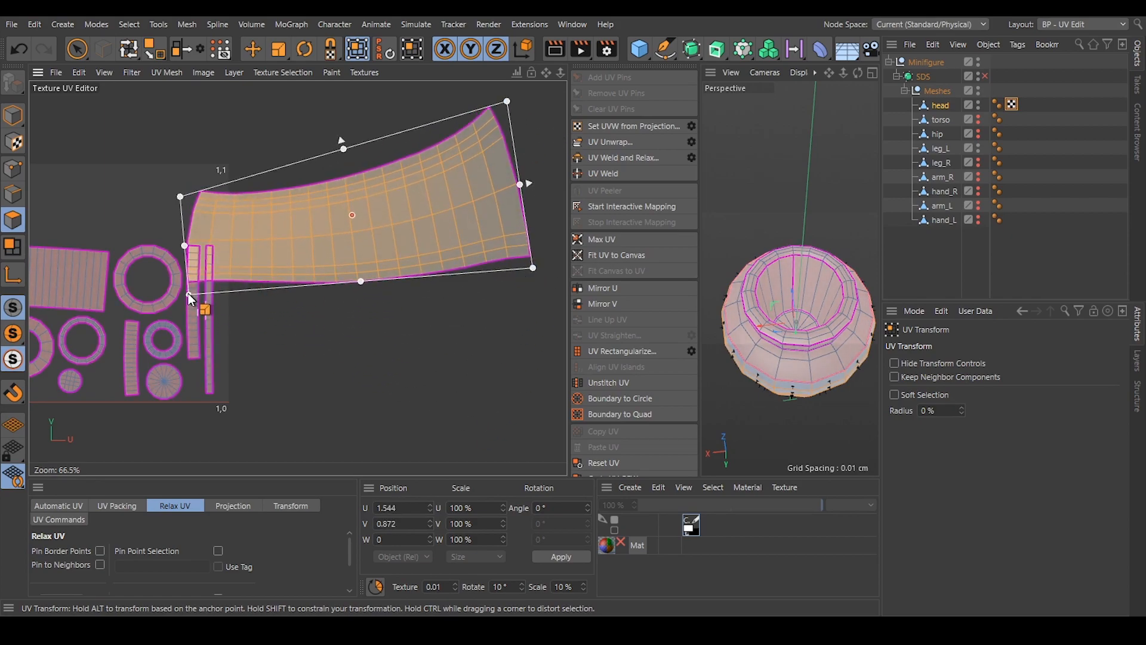
ctrl+drag(188, 295, 225, 353)
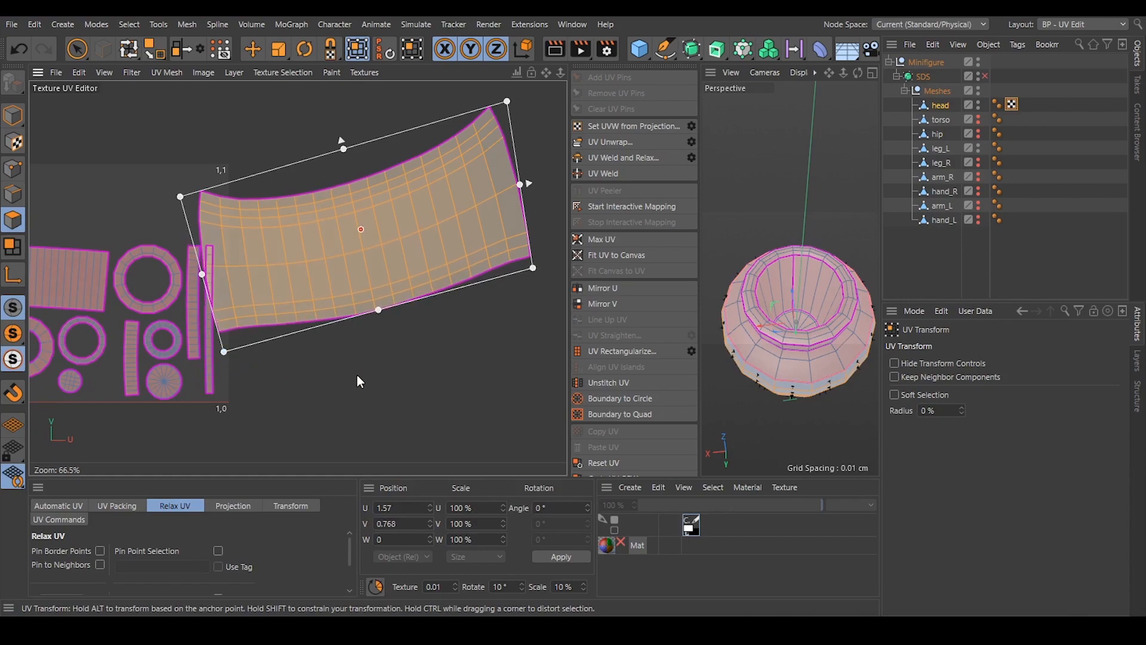
Move the distorted island up, clear of the other islands, to about U 1.25, V 1.15.
alt+middle_drag(321, 300, 358, 316)
drag(436, 255, 366, 204)
alt+middle_drag(351, 230, 374, 239)
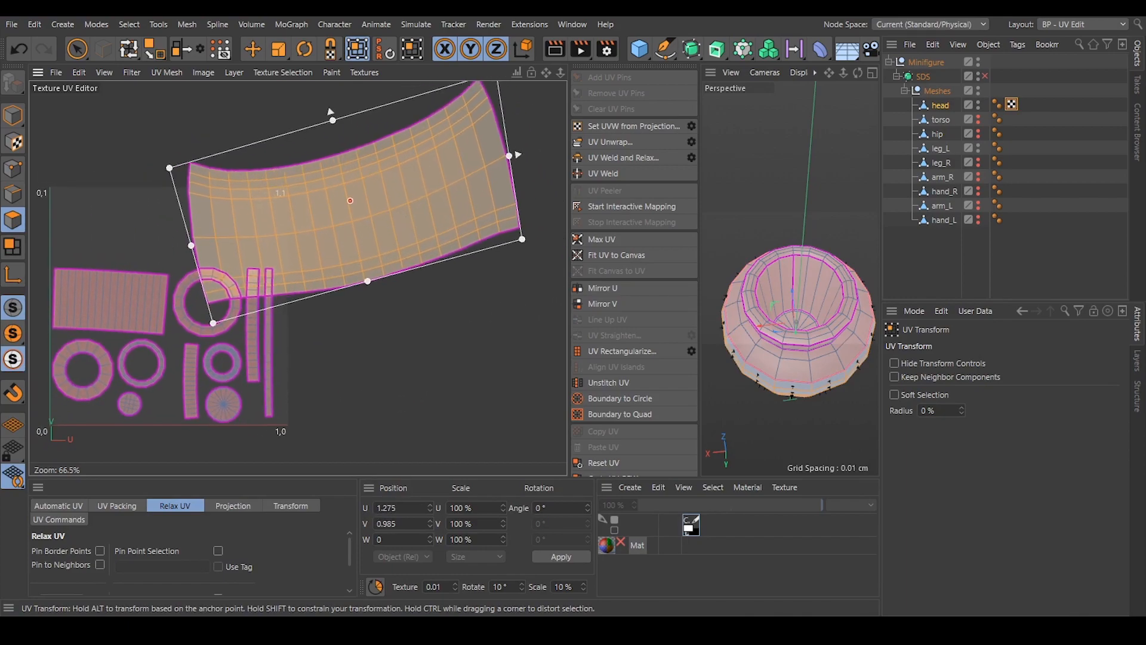
drag(396, 212, 389, 173)
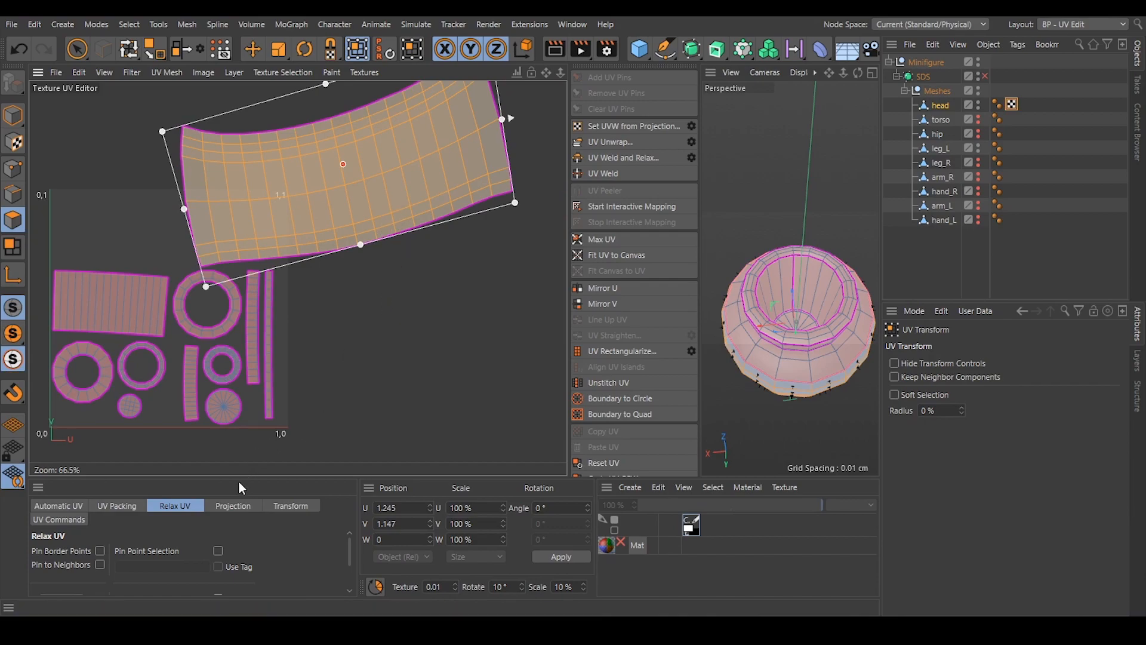
Enlarge the Relax UV settings area, switch to the Move tool, and relax the distorted island with the LSCM method.
drag(241, 479, 257, 426)
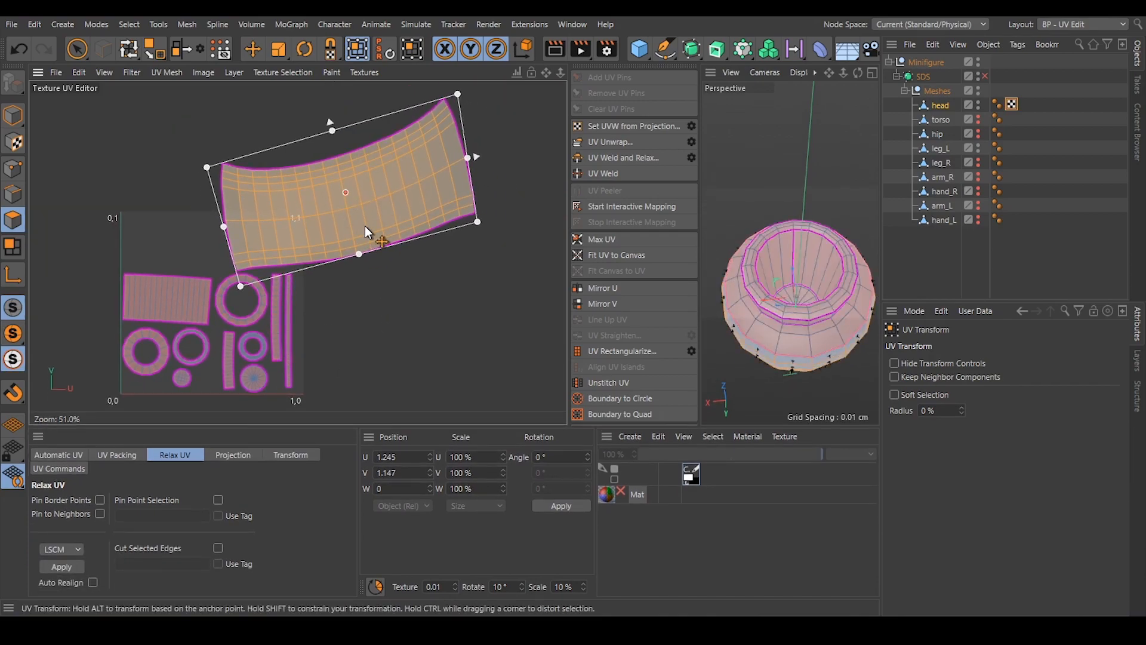
click(254, 49)
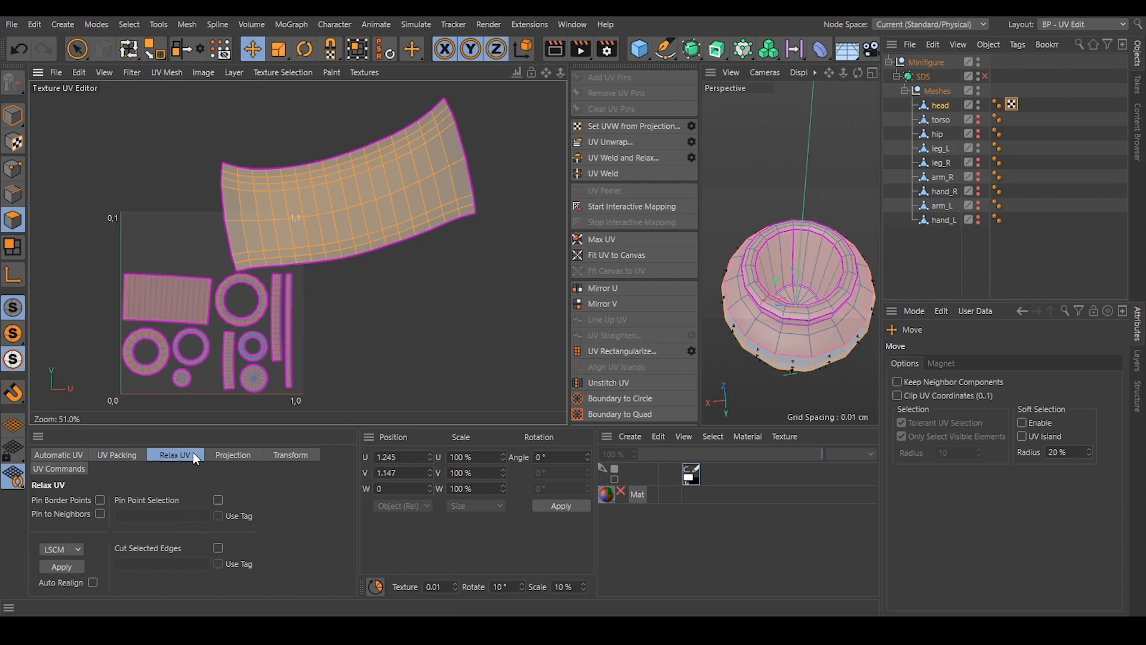
click(62, 549)
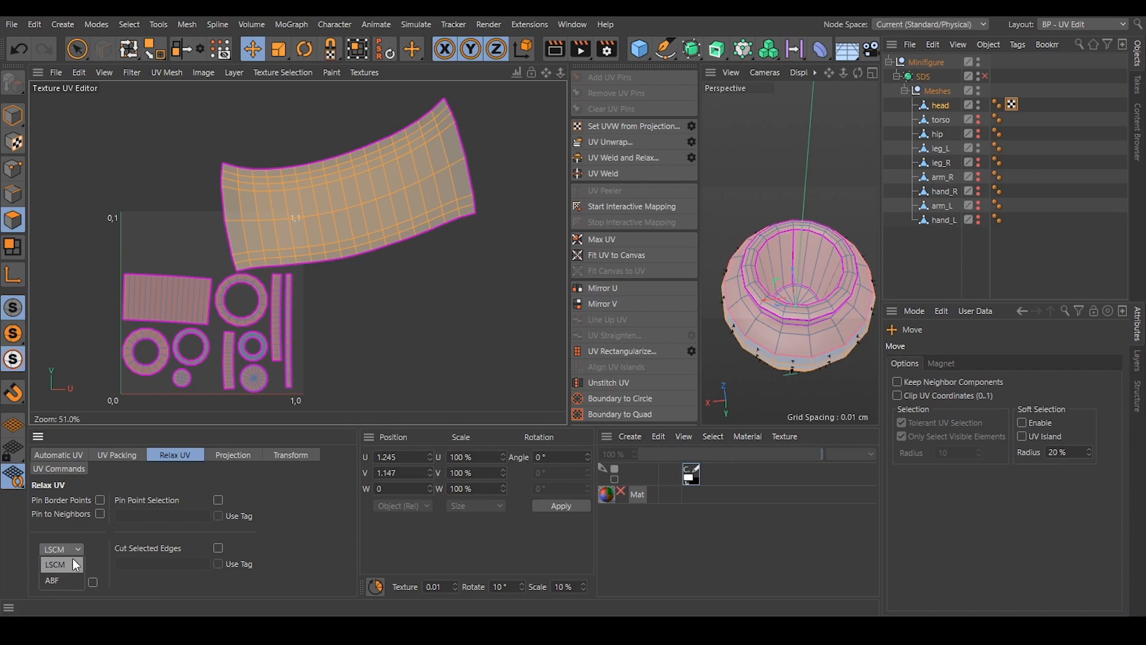
click(94, 539)
click(73, 565)
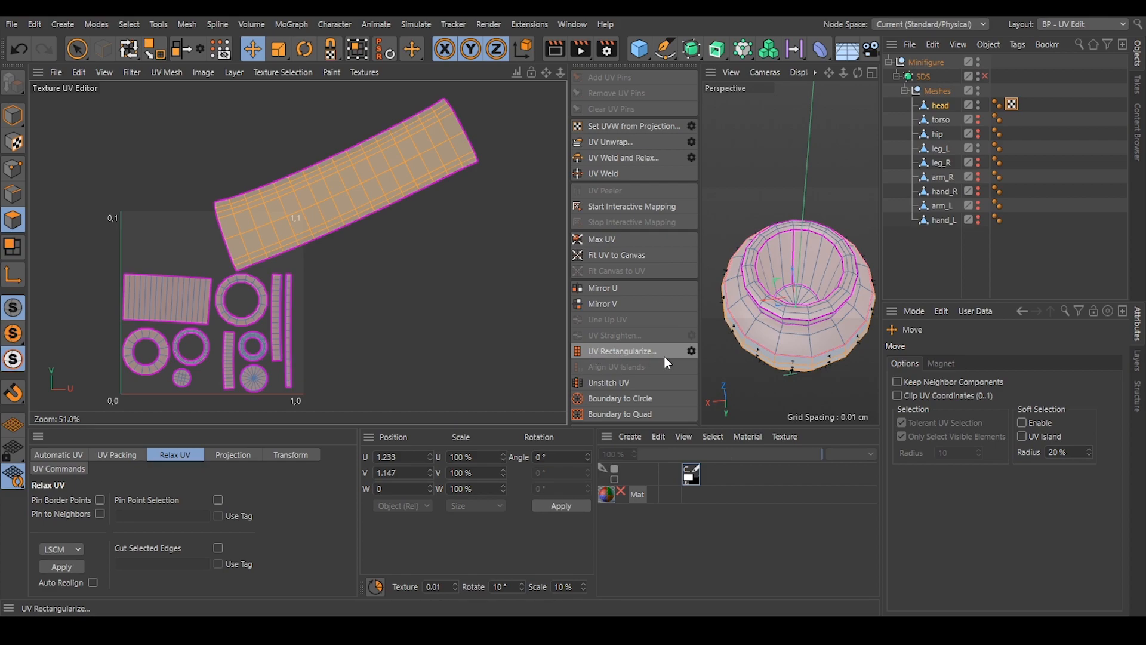
Rectangularize the relaxed side-wall island and deselect it, and display the UV Packing settings.
click(635, 351)
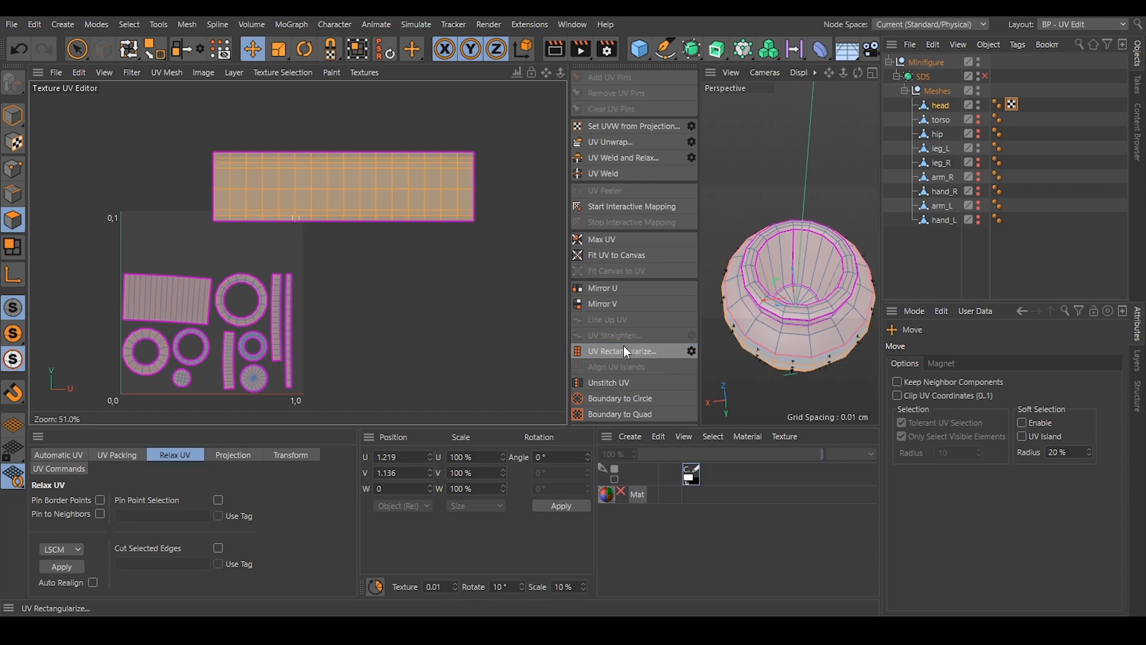
click(466, 252)
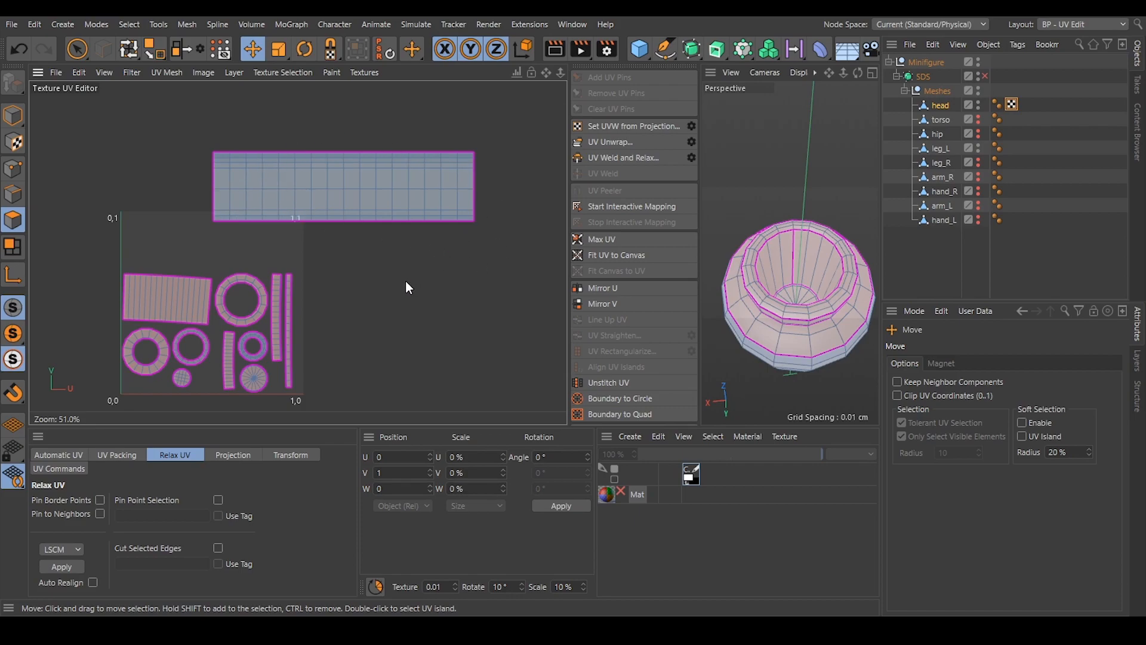
scroll(359, 215, up, 4)
scroll(338, 227, down, 5)
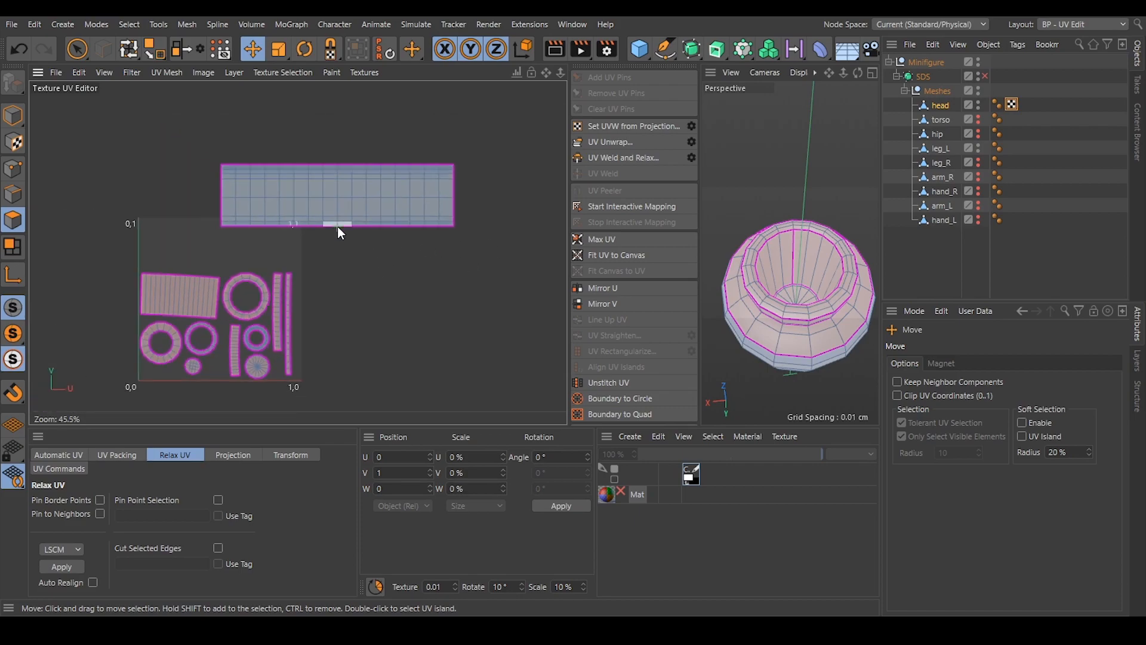
scroll(172, 389, up, 2)
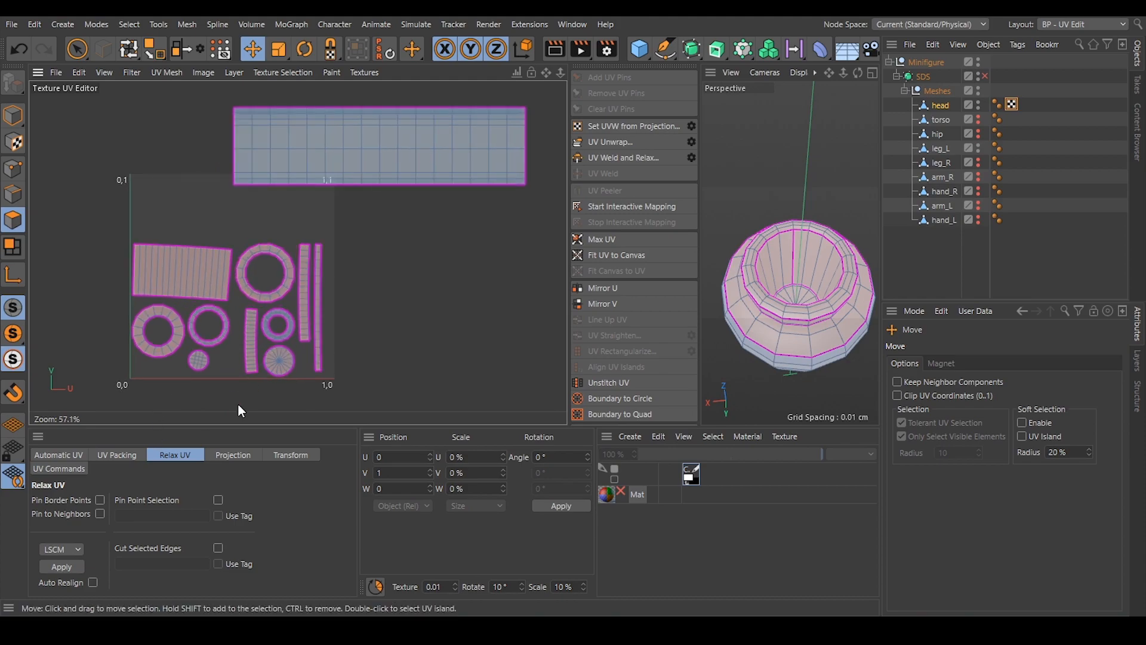
click(126, 456)
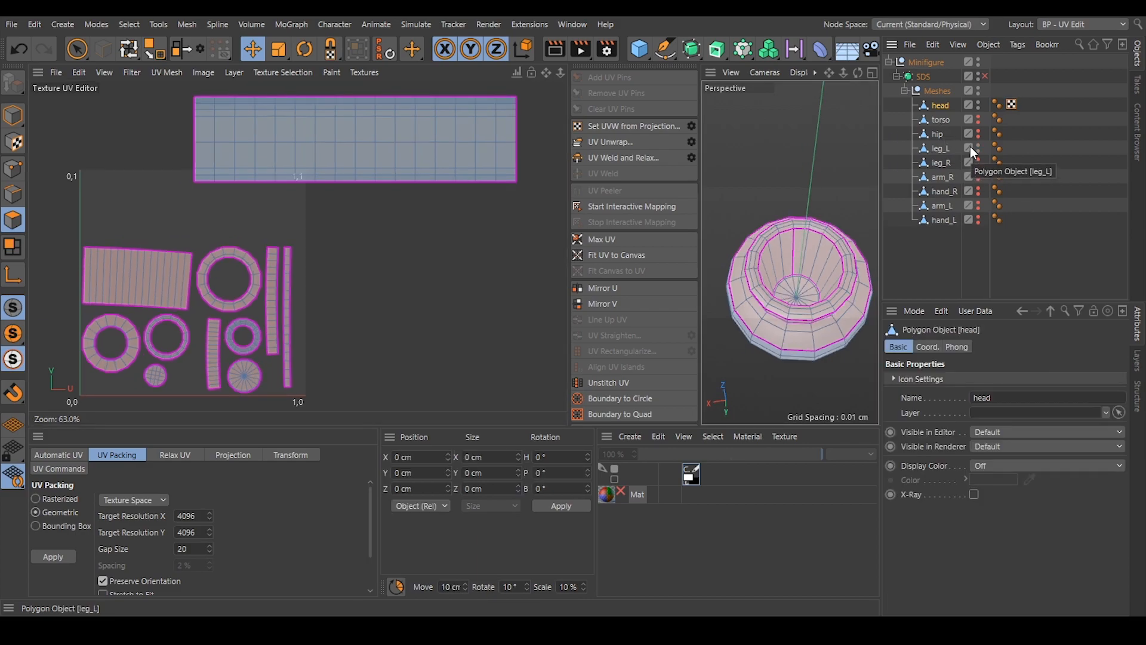
Hide the head, make the torso visible and select it, and widen the perspective viewport.
ctrl+click(977, 103)
ctrl+click(978, 103)
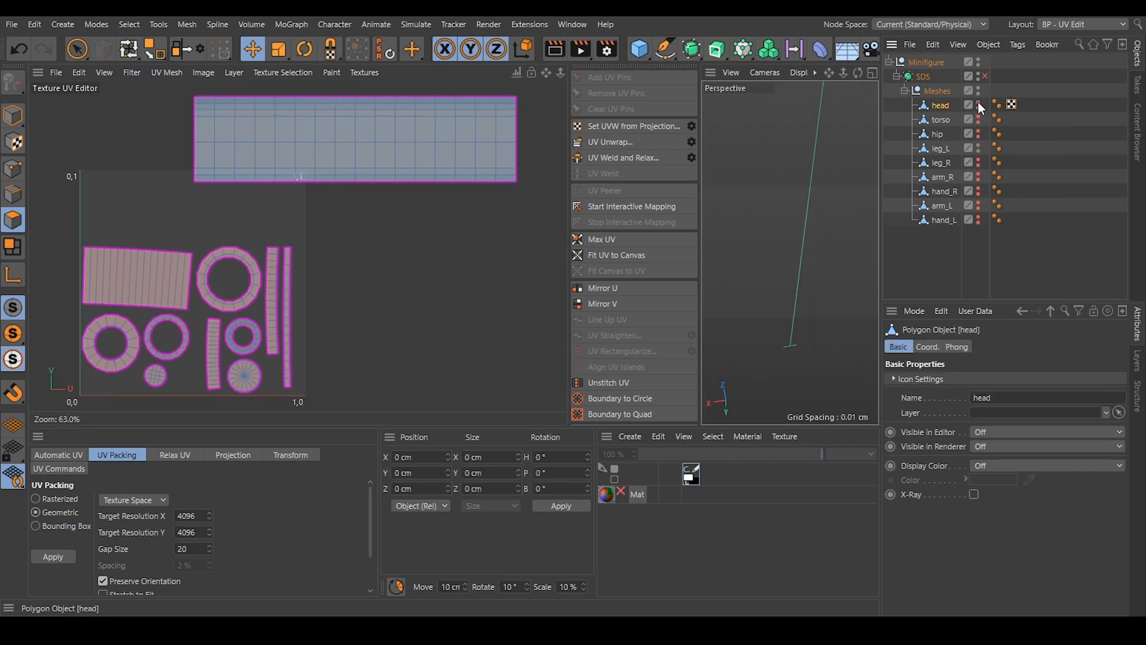
ctrl+click(979, 118)
ctrl+click(978, 148)
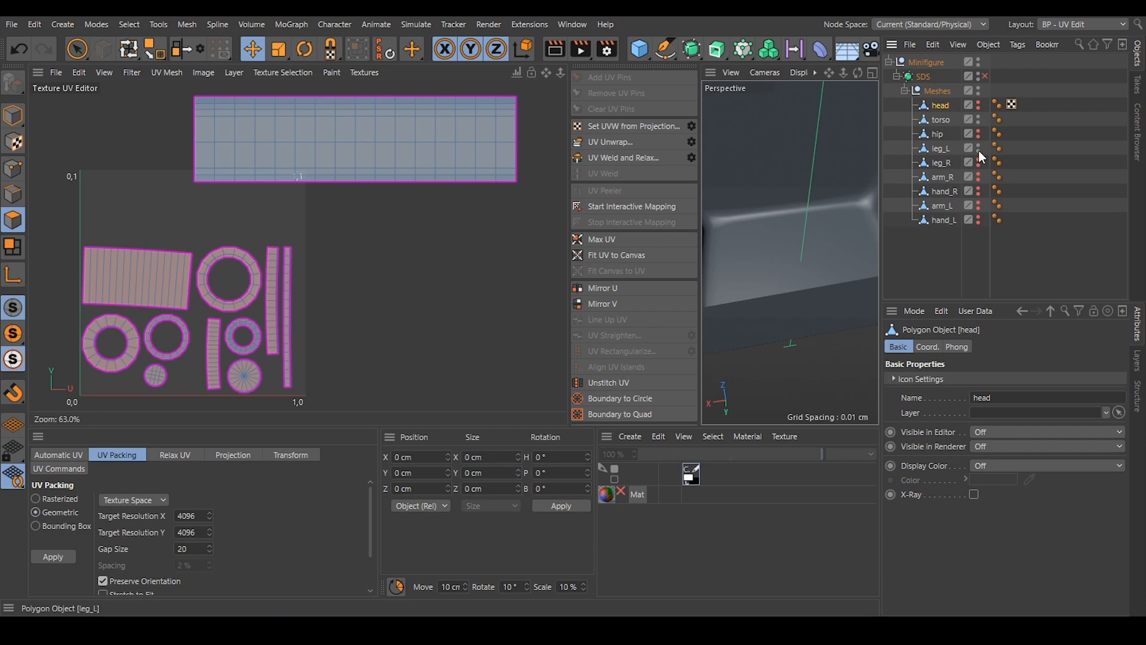
alt+right_drag(819, 212, 717, 207)
drag(703, 217, 505, 218)
click(940, 120)
alt+drag(696, 190, 653, 199)
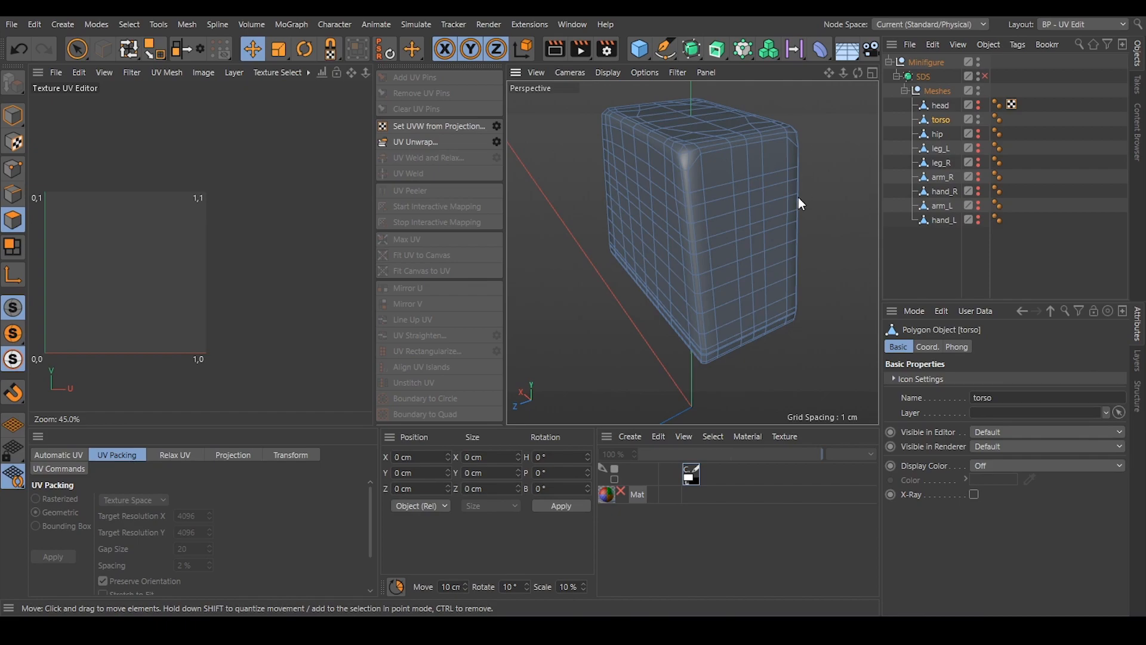
Examine the torso mesh's rounded corners, top, sides and underside for suitable seam positions.
scroll(705, 162, up, 6)
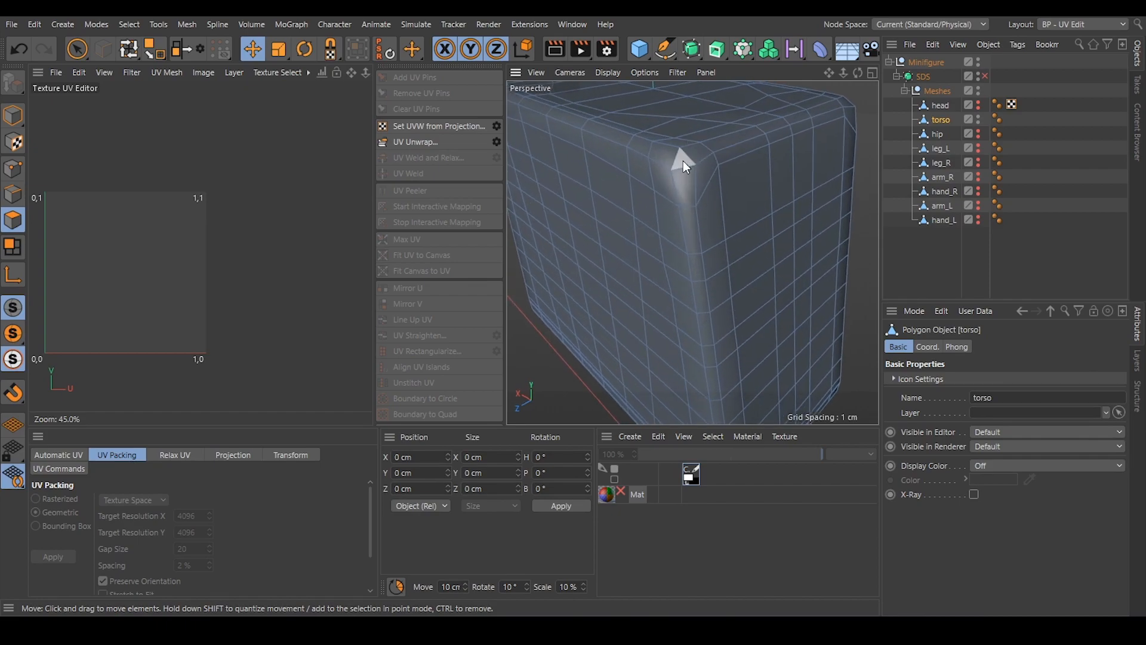
alt+drag(780, 129, 761, 145)
click(692, 128)
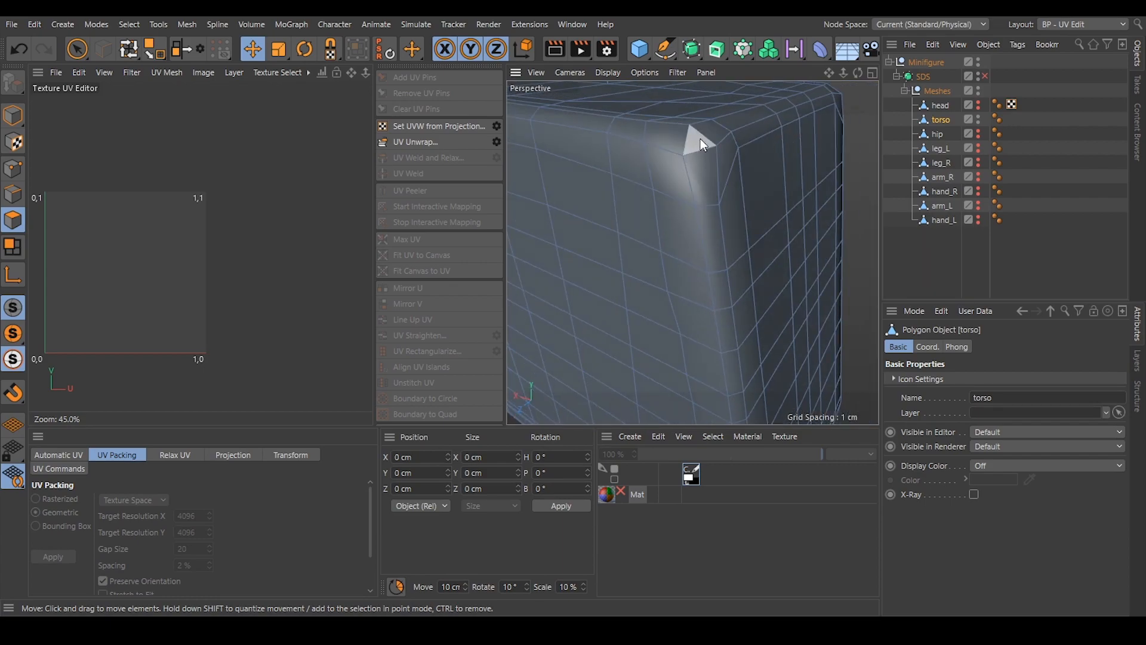
alt+right_drag(744, 136, 696, 145)
mouse_move(697, 146)
alt+mouse_down()
mouse_move(734, 128)
mouse_move(672, 169)
alt+mouse_up()
alt+right_drag(672, 169, 694, 164)
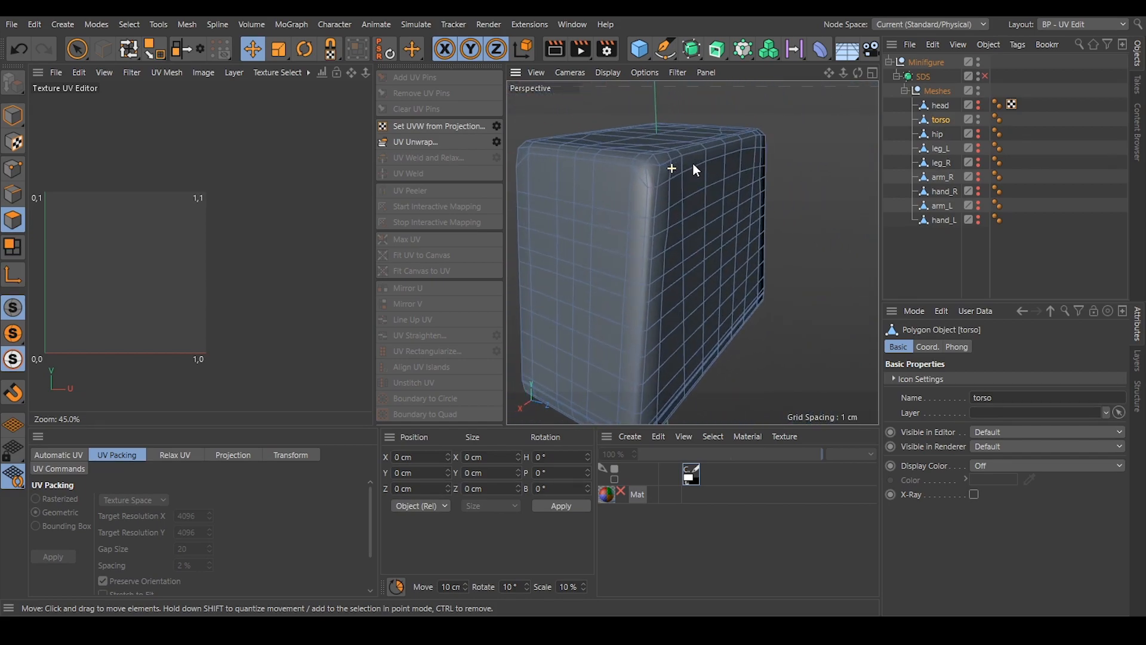
mouse_move(714, 132)
alt+mouse_down()
mouse_move(703, 294)
mouse_move(764, 110)
mouse_move(721, 191)
mouse_move(622, 274)
alt+mouse_up()
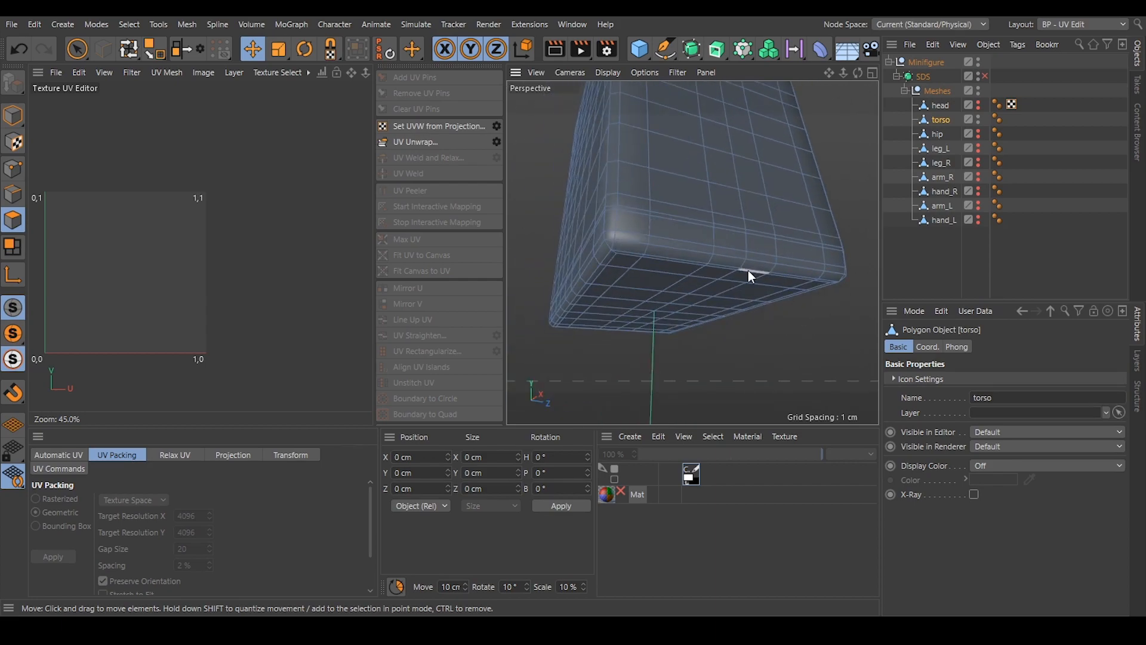
alt+drag(690, 253, 726, 248)
alt+right_drag(744, 228, 721, 239)
alt+drag(738, 171, 851, 246)
alt+middle_drag(734, 220, 733, 246)
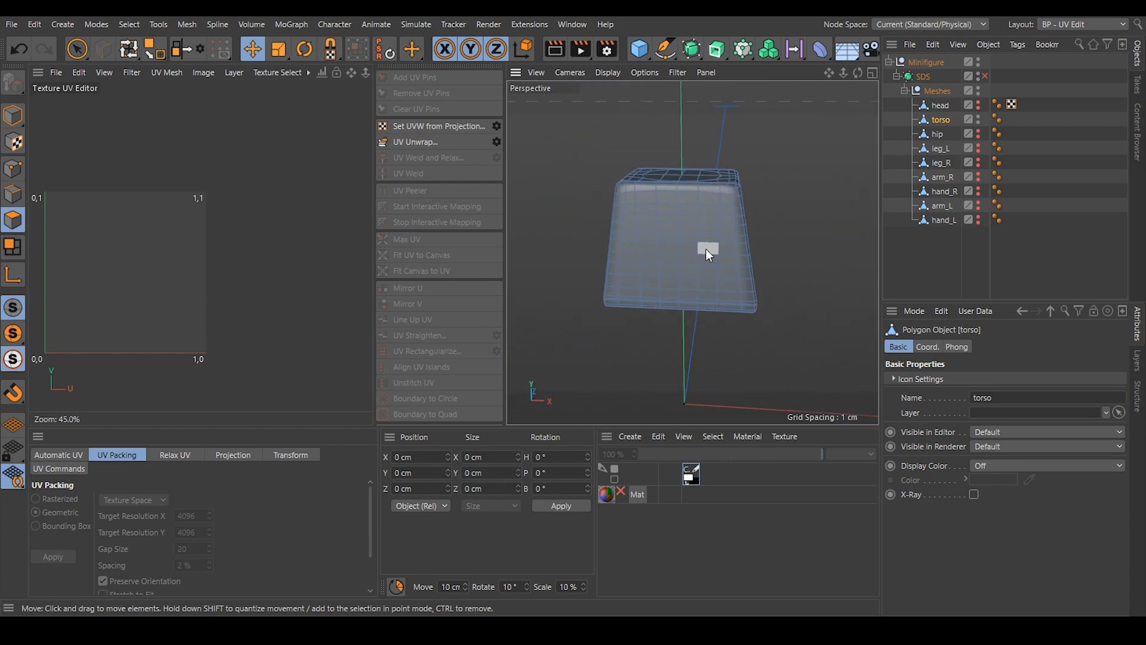
alt+drag(669, 192, 623, 202)
alt+drag(659, 269, 662, 244)
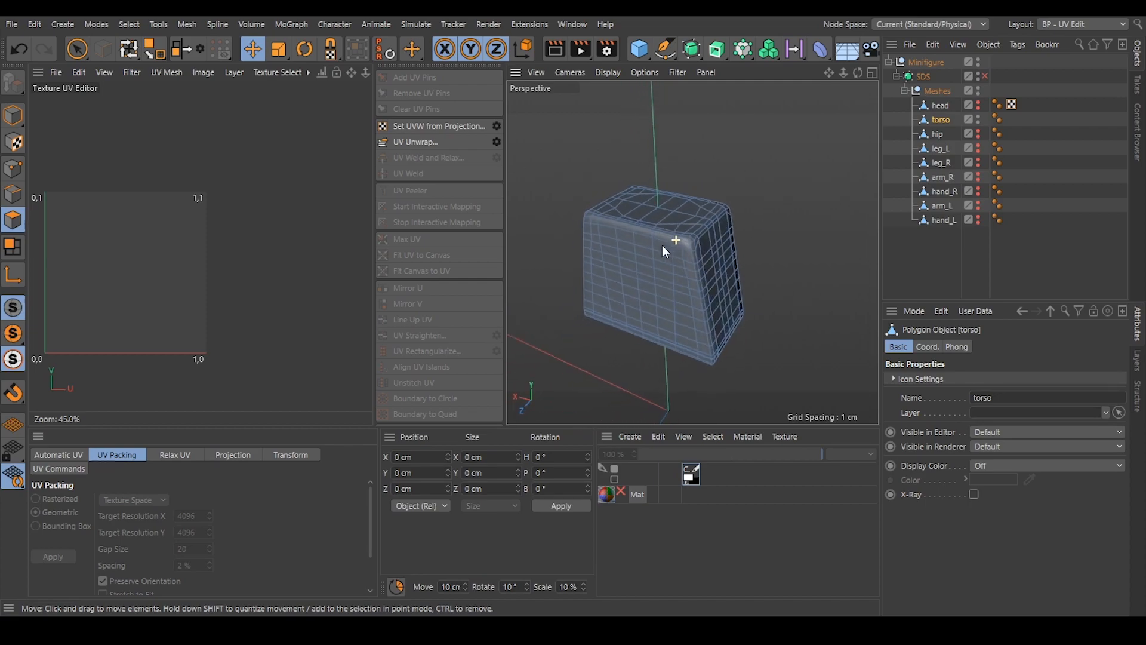
Switch to edge mode and select the torso's edge loops around its top rim and bottom rim.
click(9, 199)
alt+drag(736, 248, 674, 241)
scroll(682, 222, up, 5)
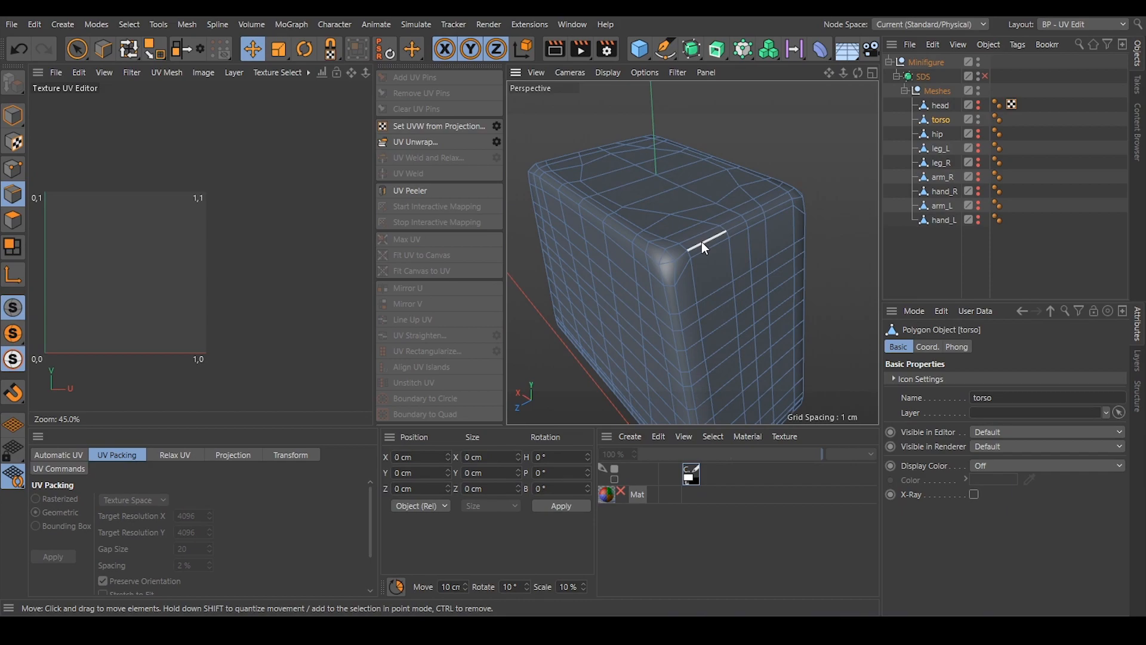
double_click(651, 254)
alt+drag(651, 254, 650, 314)
scroll(799, 189, up, 3)
scroll(653, 308, up, 3)
double_click(657, 288)
Add the vertical edges down the first rounded corner of the torso, between the two rim loops, to the selection.
alt+drag(656, 288, 718, 218)
scroll(692, 259, down, 3)
scroll(704, 213, up, 5)
alt+middle_drag(730, 174, 726, 137)
alt+drag(727, 179, 746, 172)
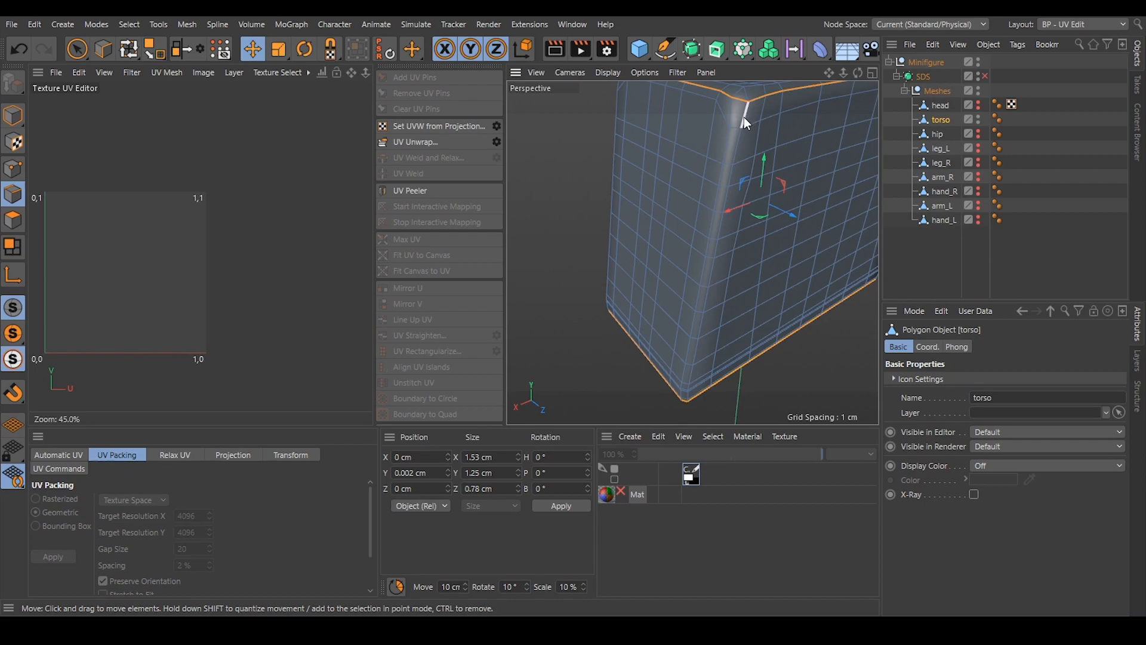
alt+middle_drag(694, 383, 709, 327)
alt+drag(709, 327, 706, 304)
alt+drag(701, 348, 710, 236)
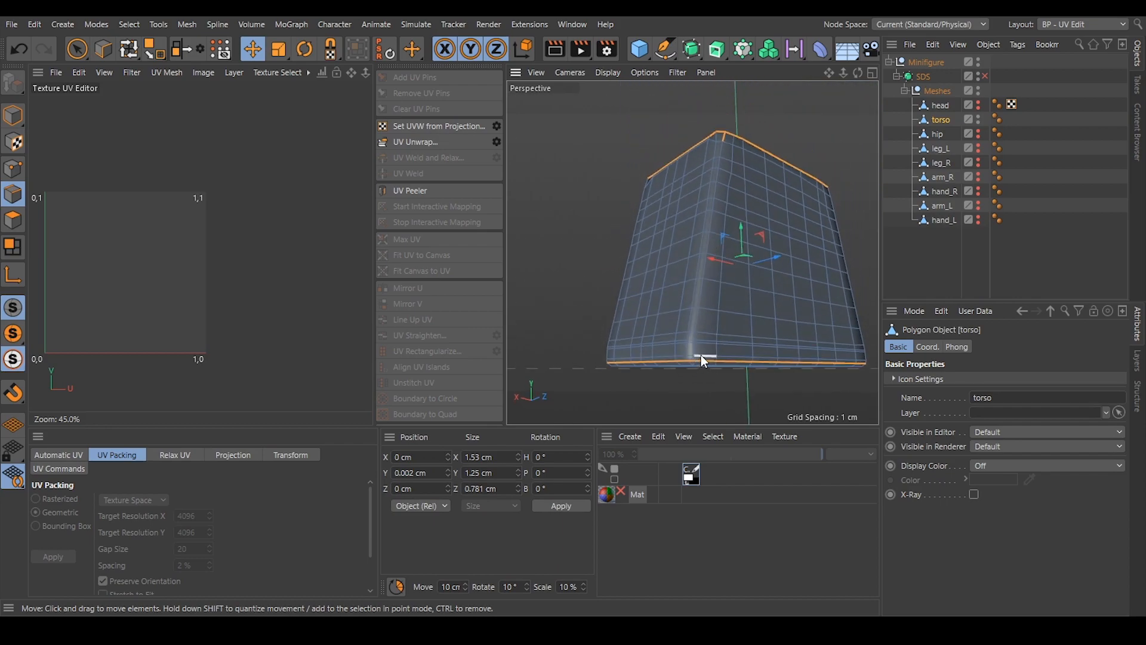
scroll(705, 353, up, 2)
alt+drag(690, 359, 555, 126)
Add the vertical edges down the second and third torso corners to the seam selection.
alt+drag(825, 212, 752, 144)
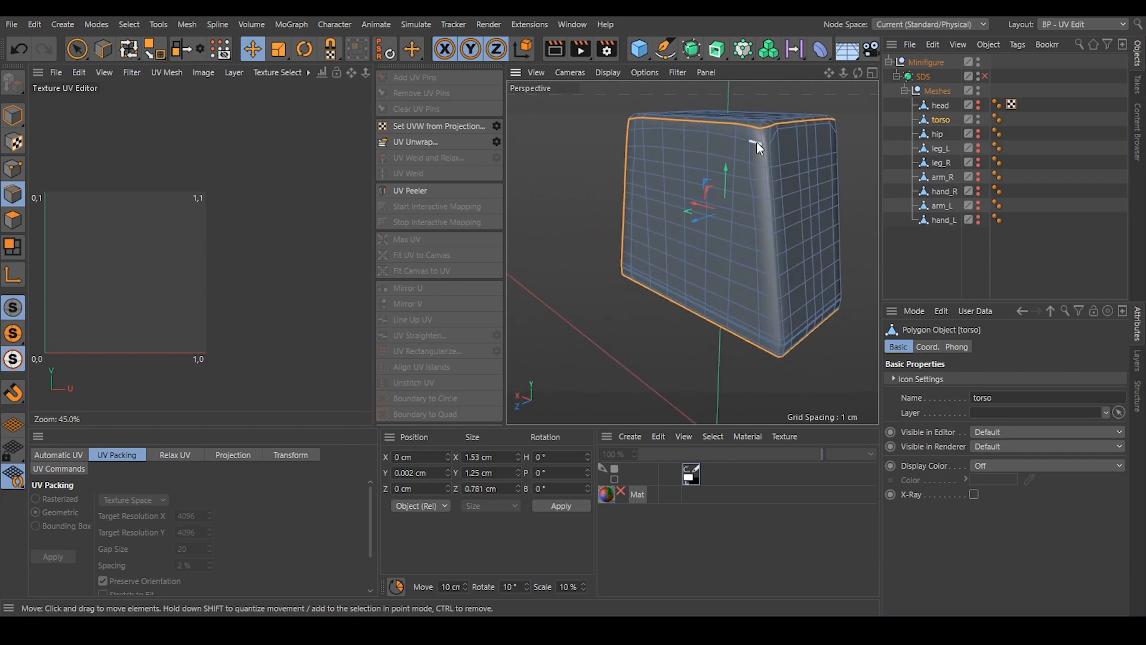
alt+drag(799, 309, 802, 332)
scroll(803, 332, up, 2)
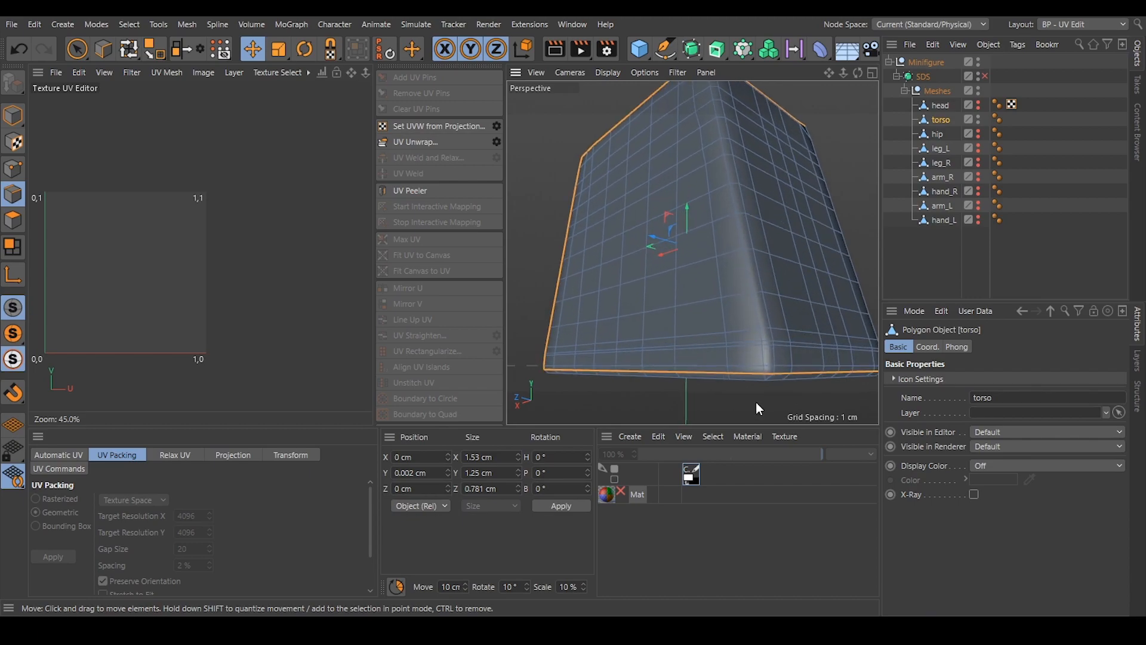
alt+drag(764, 369, 744, 198)
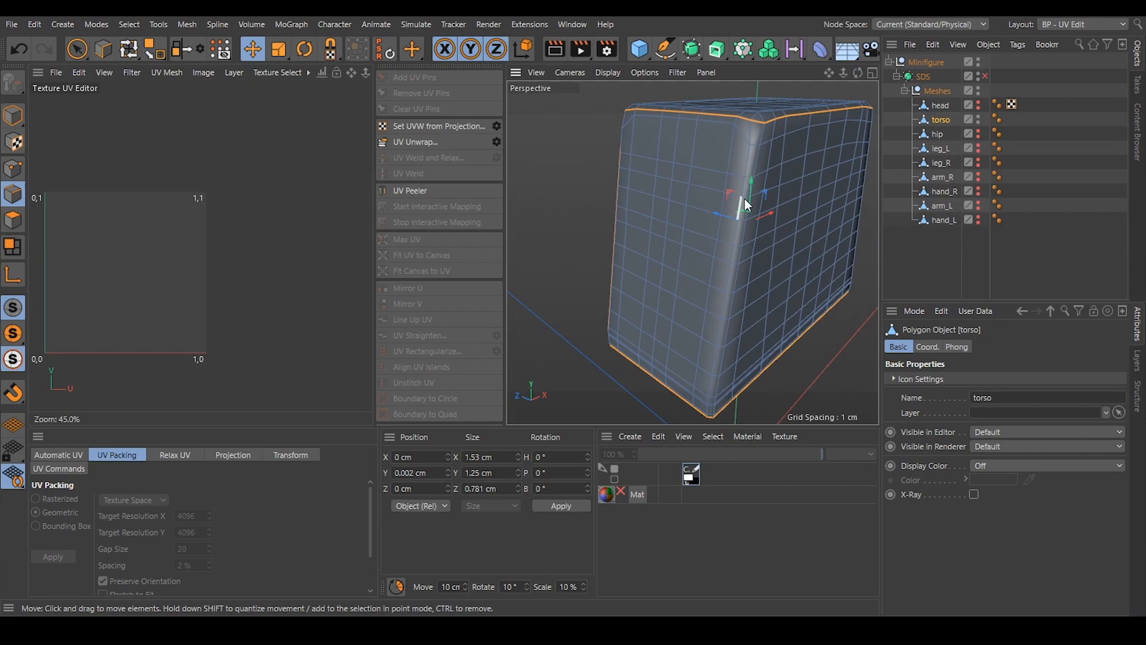
mouse_move(766, 133)
alt+mouse_down()
mouse_move(849, 118)
mouse_move(757, 143)
alt+mouse_up()
alt+drag(727, 331, 752, 172)
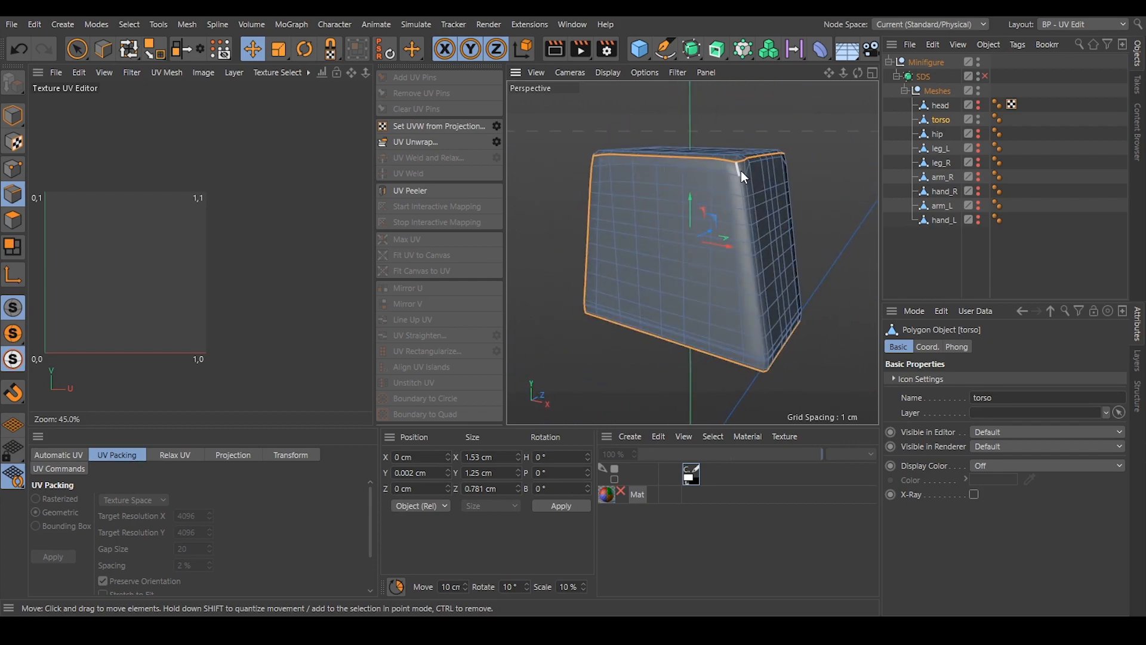
Add the vertical edges down the torso's last remaining corner, completing the box-like seam selection.
alt+drag(761, 330, 784, 367)
scroll(789, 370, up, 5)
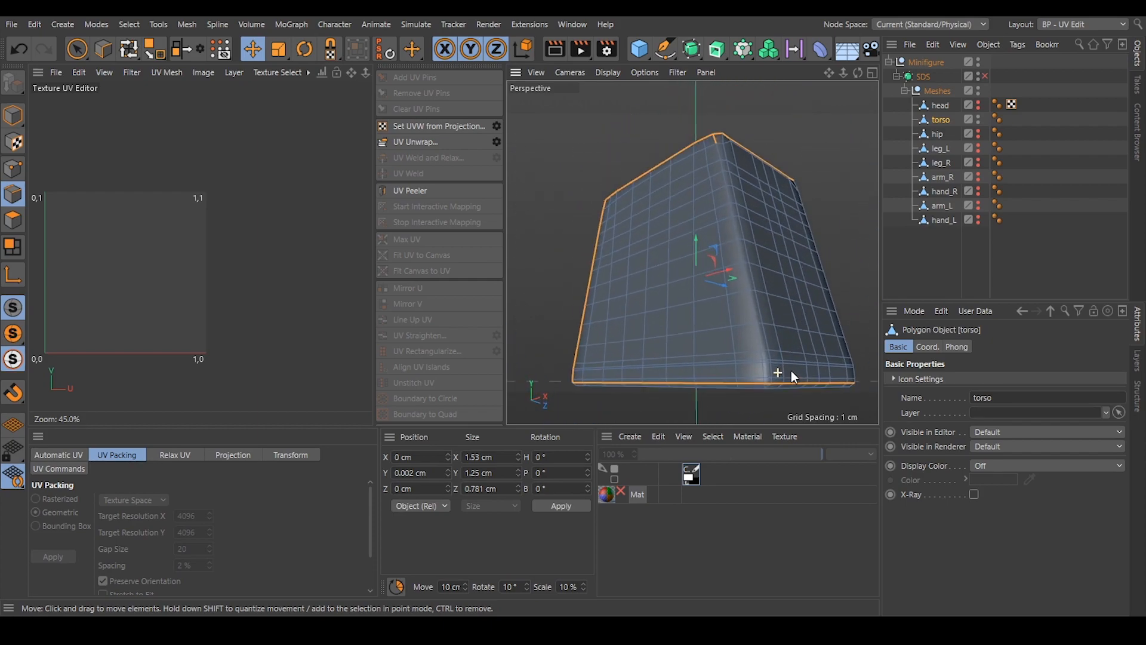
shift+double_click(755, 386)
alt+drag(738, 214, 691, 253)
scroll(755, 265, down, 4)
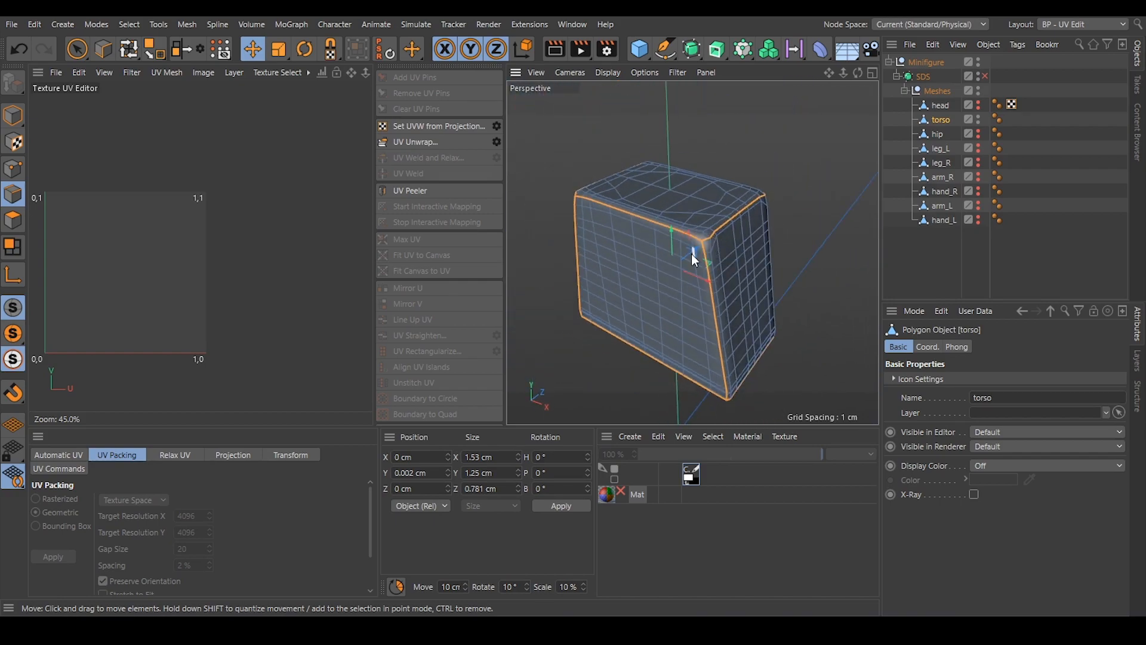
Unwrap the torso's UVs along the selected seams, widen the UV editor, and deselect the edges.
click(437, 142)
alt+middle_drag(132, 284, 277, 272)
alt+right_drag(171, 276, 231, 273)
alt+middle_drag(230, 273, 135, 224)
drag(373, 271, 529, 270)
alt+middle_drag(239, 266, 292, 268)
alt+right_drag(263, 269, 281, 270)
alt+middle_drag(359, 270, 318, 272)
click(398, 360)
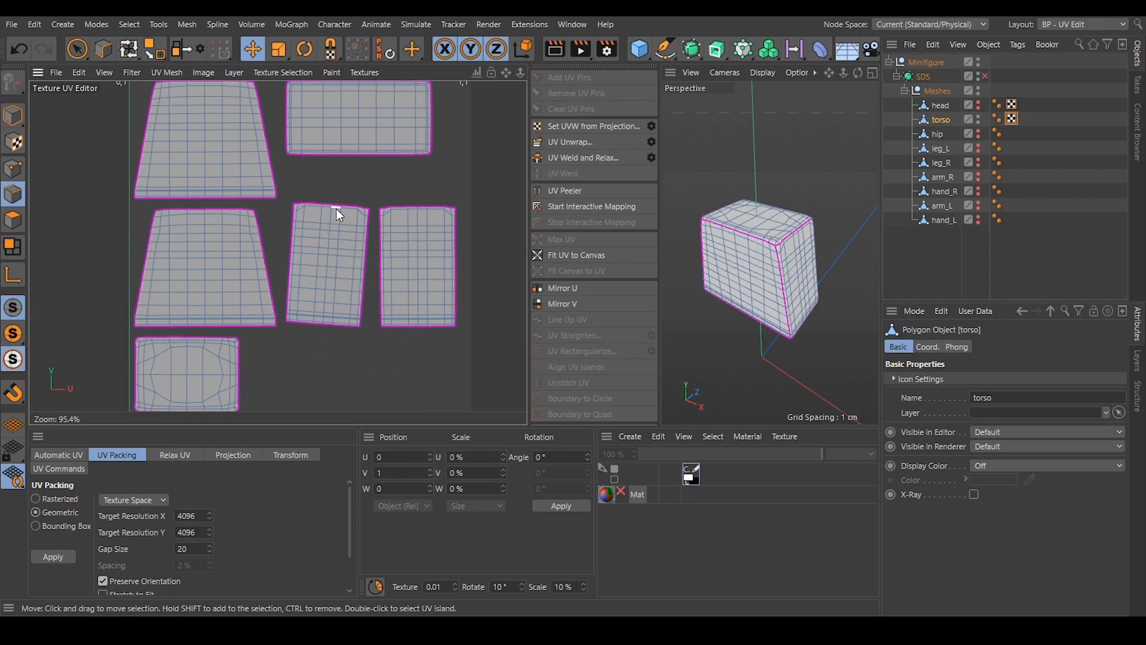
Inspect the torso's unwrapped front, back, side, top and bottom islands in the UV editor.
alt+middle_drag(314, 247, 312, 271)
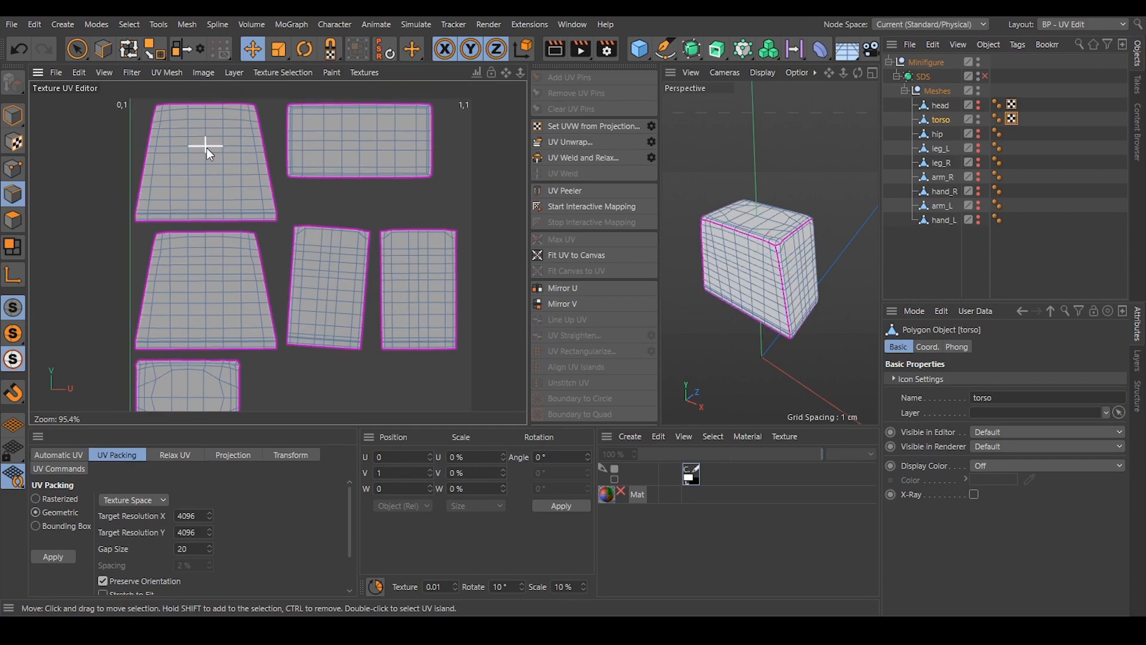
alt+middle_drag(157, 339, 235, 302)
scroll(267, 288, down, 4)
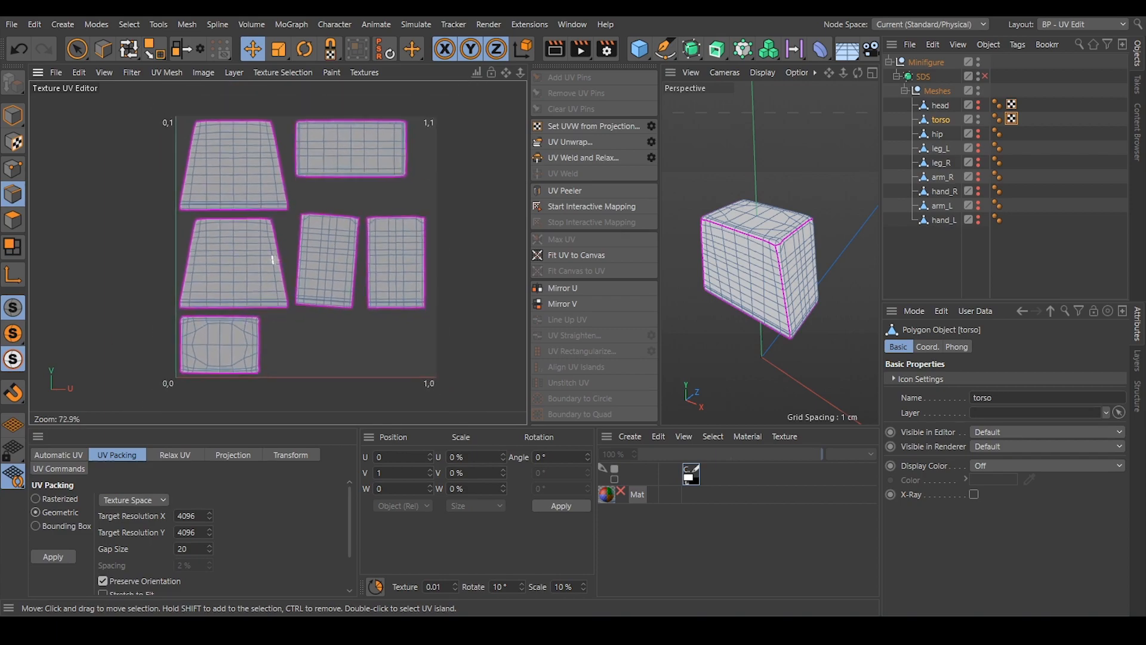
scroll(301, 279, up, 6)
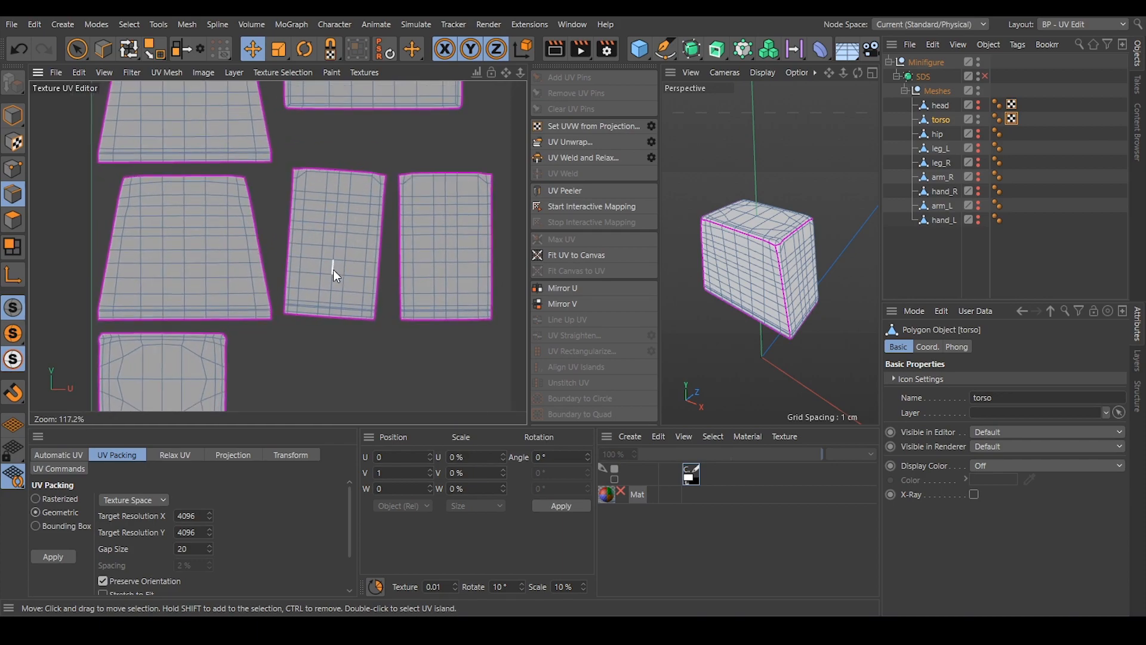
Straighten the torso's tilted side island with Align UV Islands, using a vertical edge inside it, and clear the edge selection.
click(332, 267)
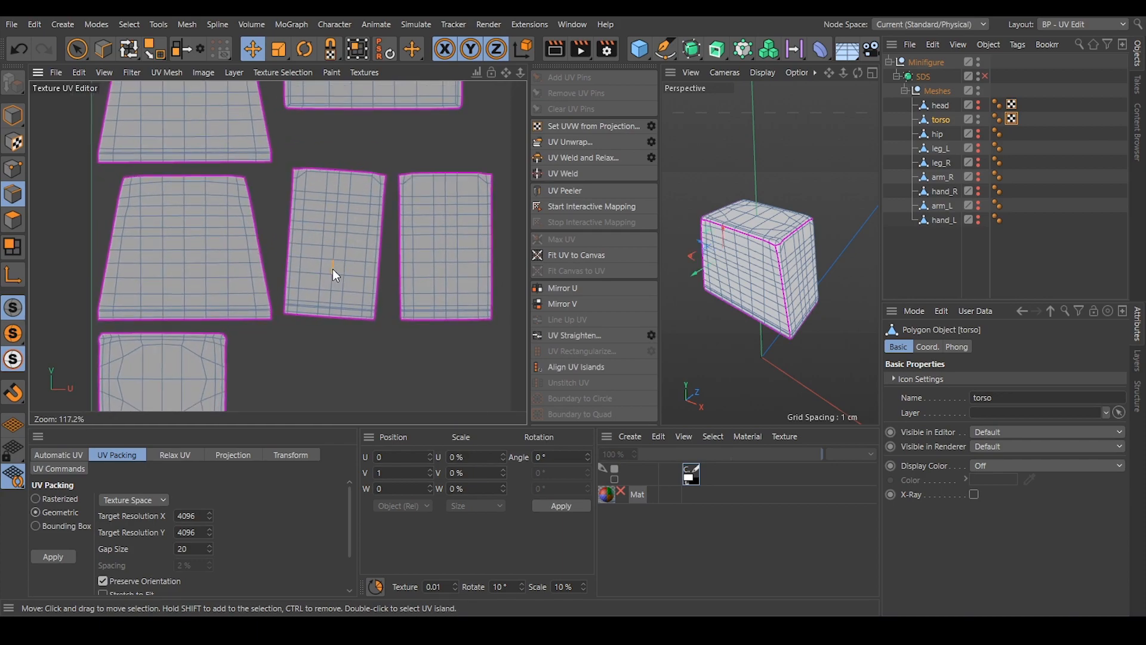
click(555, 369)
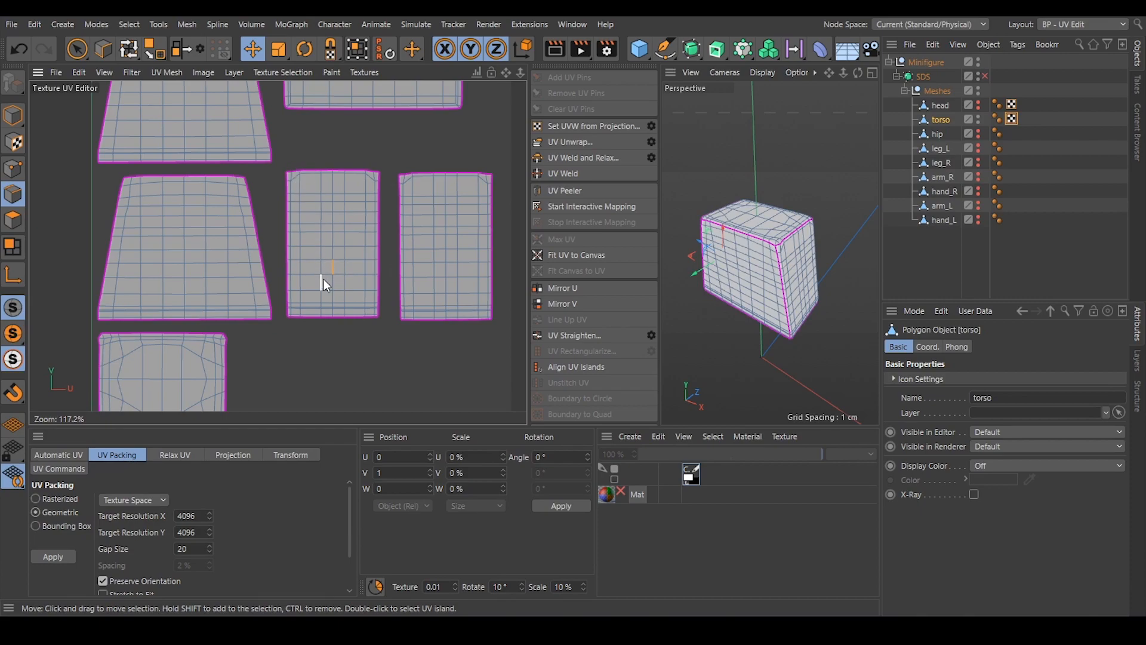
click(358, 351)
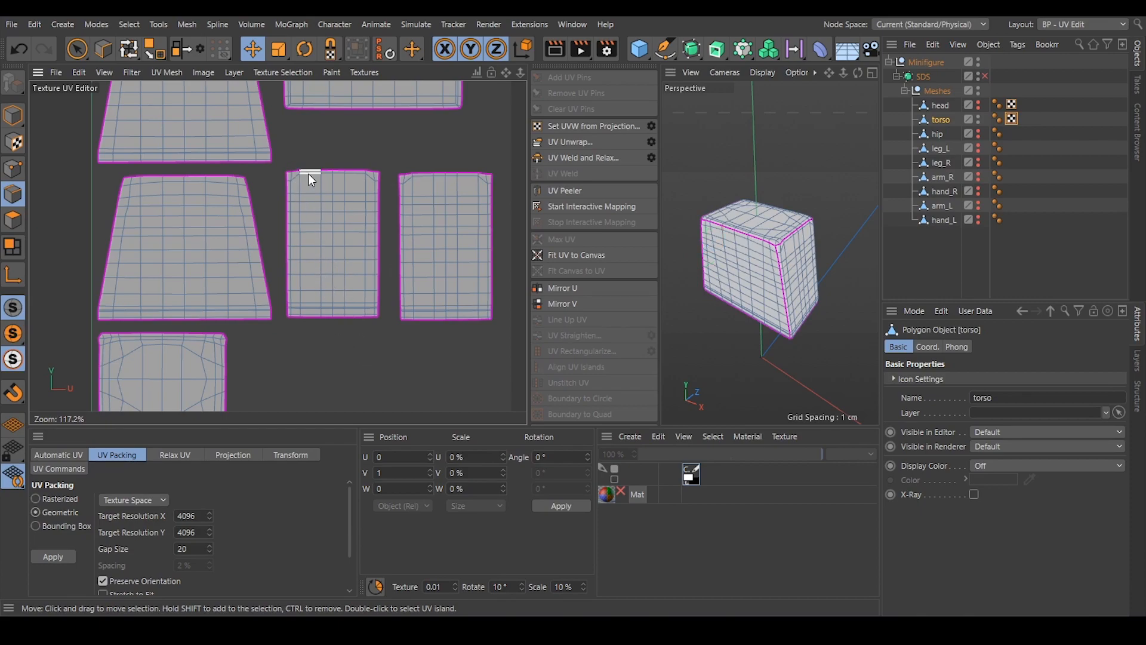
alt+right_drag(376, 329, 336, 327)
alt+middle_drag(370, 325, 337, 316)
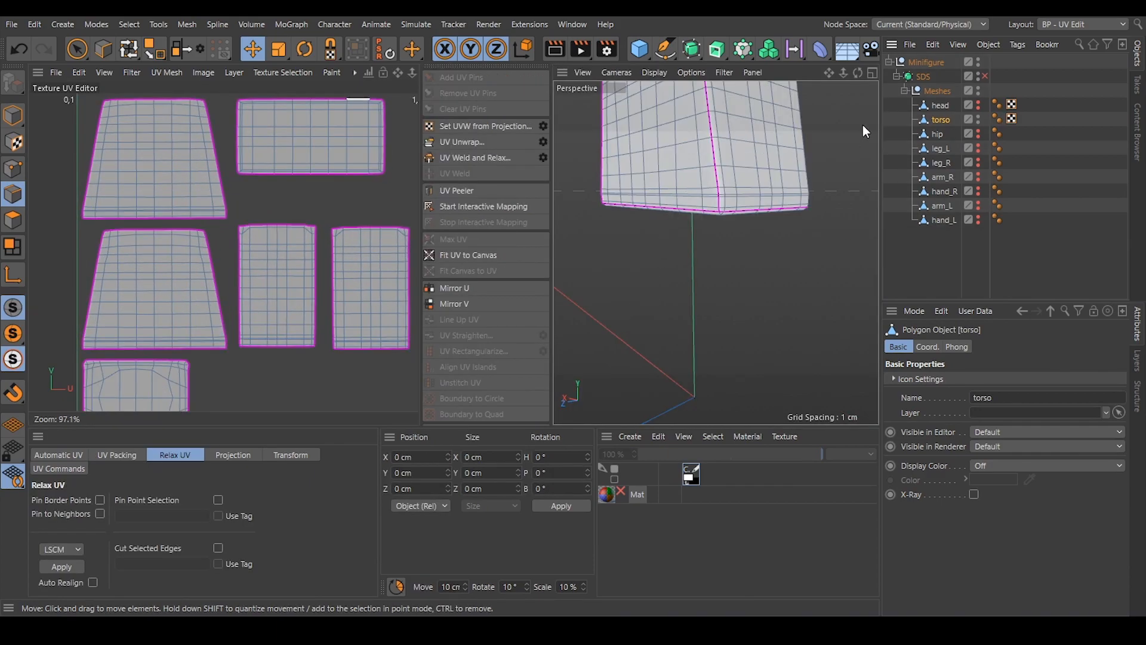
Hide the torso, enlarge the perspective view, and select the hip for UV editing.
ctrl+click(979, 119)
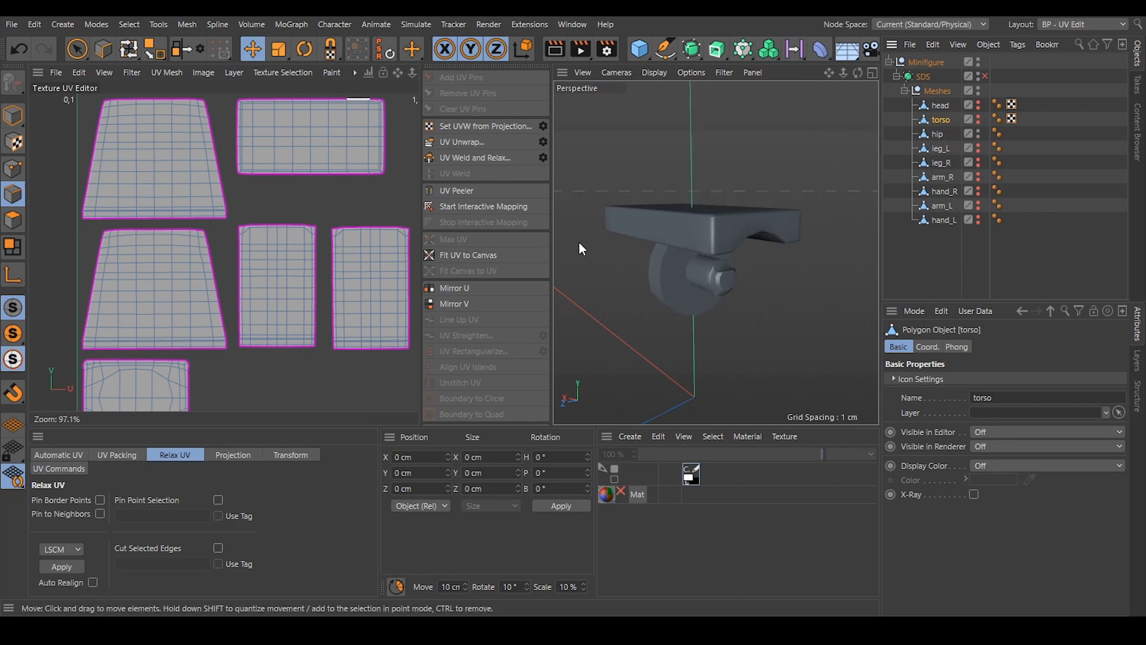
drag(552, 250, 455, 253)
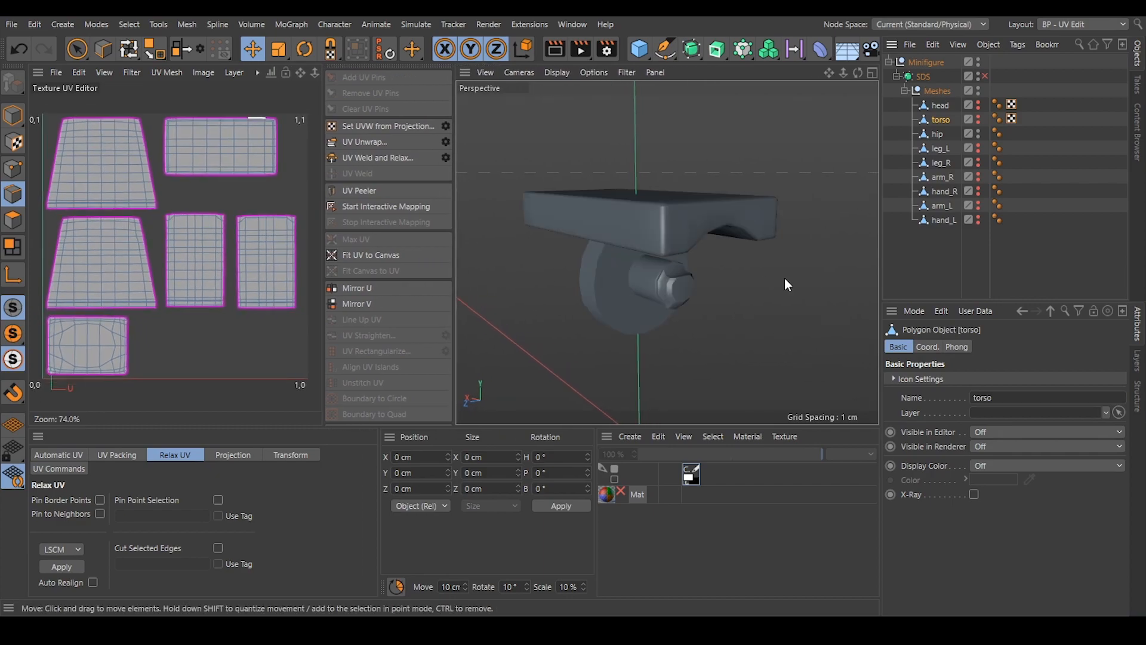
alt+drag(692, 220, 805, 212)
click(937, 134)
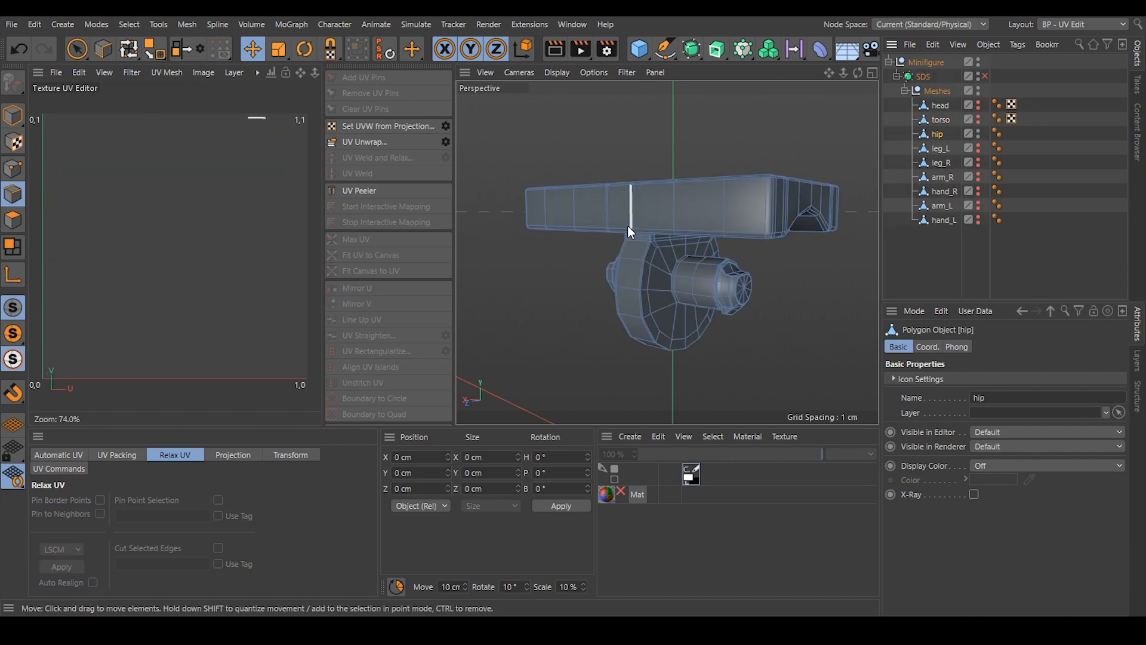
Select the edges around the junction between the hip's flat slab and the rounded tab beneath it.
alt+drag(639, 225, 523, 178)
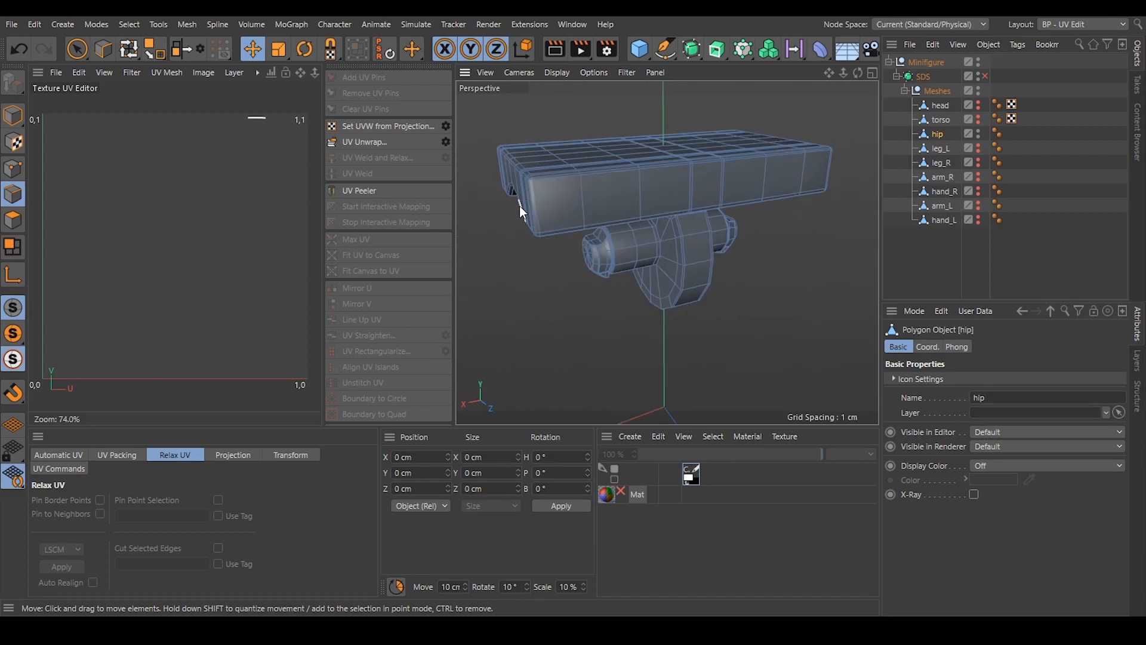
alt+drag(775, 153, 603, 268)
alt+drag(756, 267, 622, 196)
scroll(638, 204, up, 4)
scroll(592, 191, up, 5)
click(601, 214)
alt+drag(730, 216, 650, 266)
ctrl+shift+click(738, 242)
shift+click(719, 254)
alt+drag(781, 262, 703, 241)
shift+click(839, 261)
alt+drag(841, 262, 723, 309)
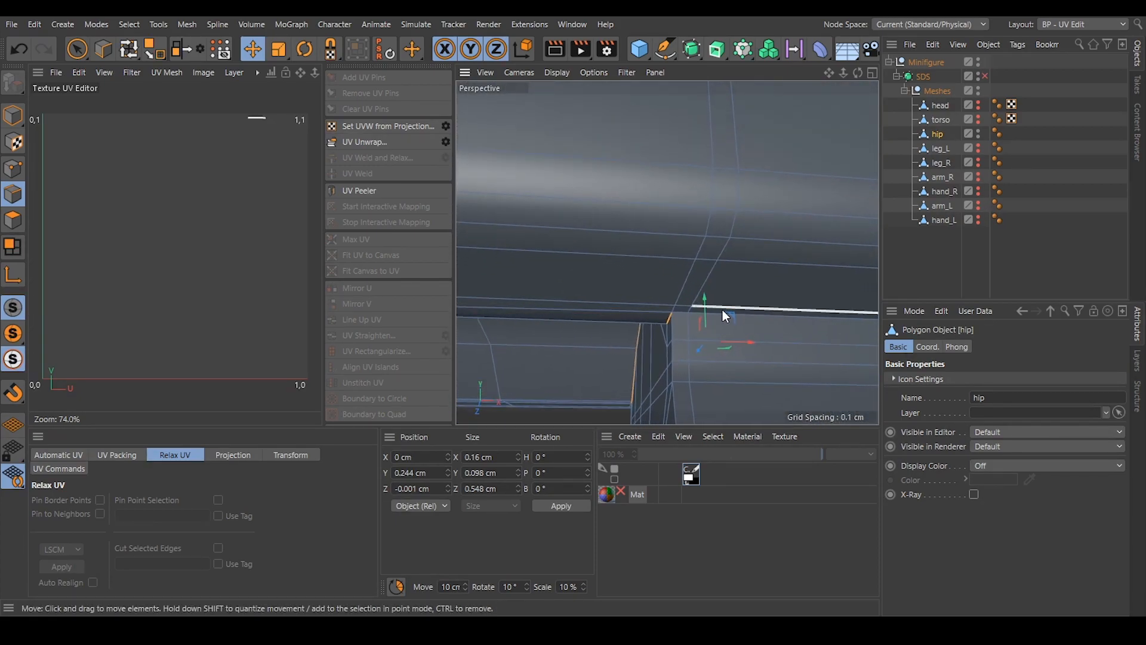
Unwrap the hip along the slab-to-tab seam and widen the UV editor.
alt+drag(792, 326, 604, 251)
alt+right_drag(702, 311, 651, 297)
click(379, 141)
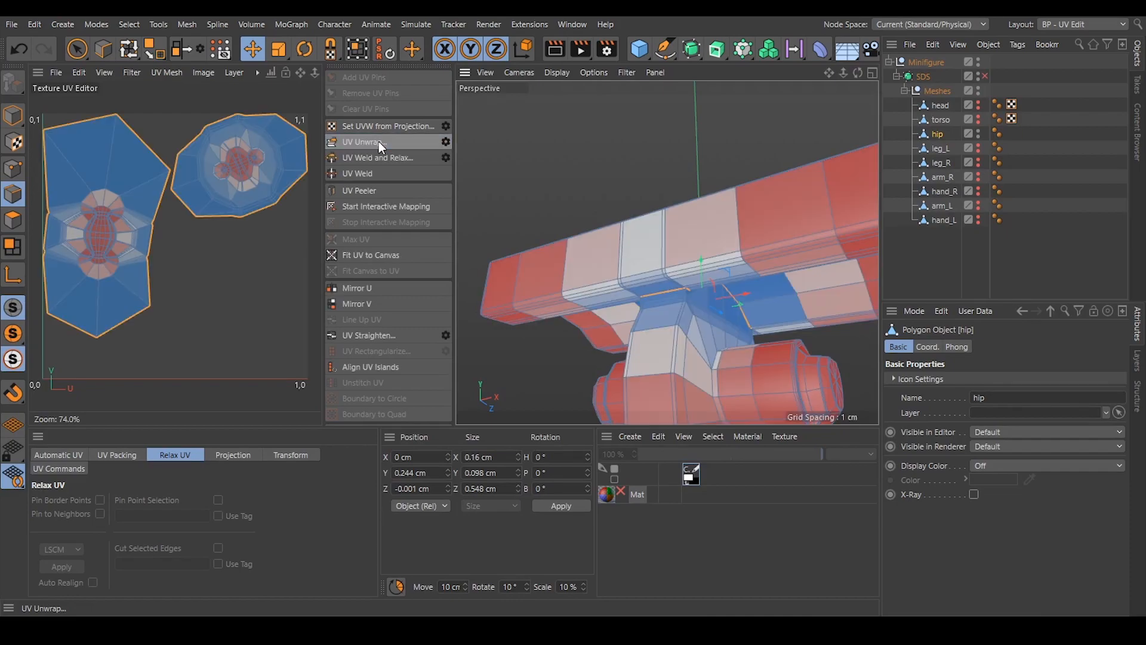
drag(454, 186, 548, 197)
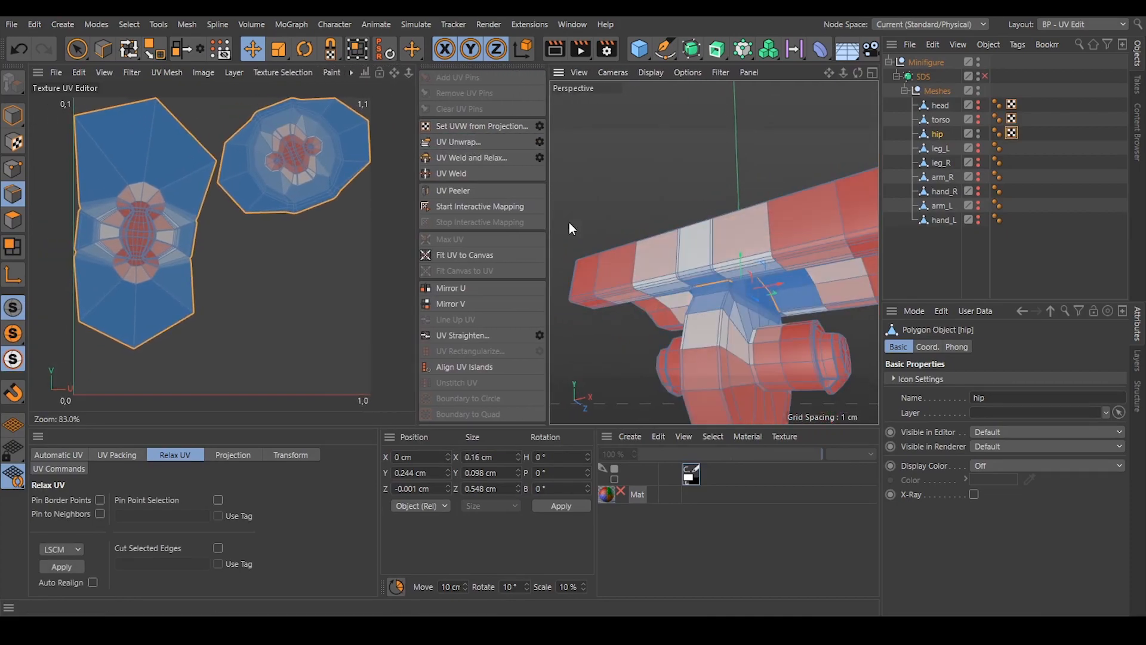
Select the edges around the base of the first peg where it meets the hip's round tab.
alt+drag(704, 263, 796, 335)
alt+drag(707, 245, 740, 244)
scroll(717, 246, up, 4)
alt+drag(605, 248, 663, 268)
scroll(692, 246, up, 4)
click(676, 253)
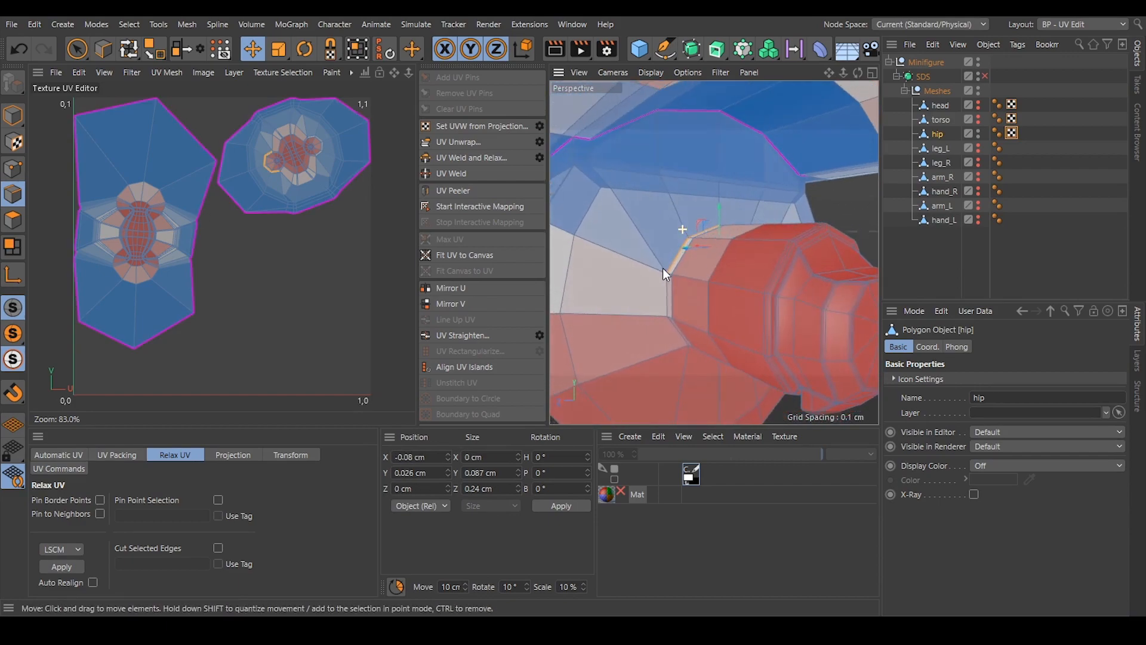
click(666, 290)
alt+drag(666, 291, 830, 150)
shift+click(714, 320)
Add the edges around the opposite peg's base to the selection and unwrap the hip along both peg seams.
alt+drag(742, 157, 689, 170)
scroll(758, 152, down, 5)
scroll(690, 170, up, 8)
shift+double_click(710, 173)
alt+drag(769, 281, 719, 300)
shift+double_click(769, 326)
scroll(770, 325, down, 5)
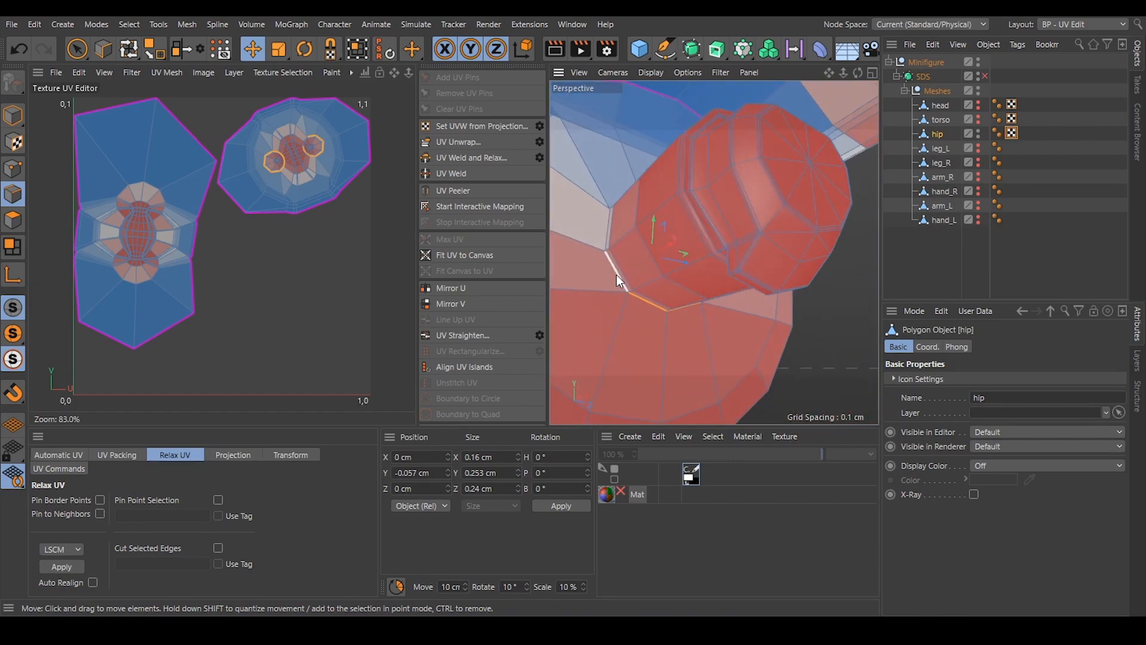
alt+drag(618, 207, 645, 155)
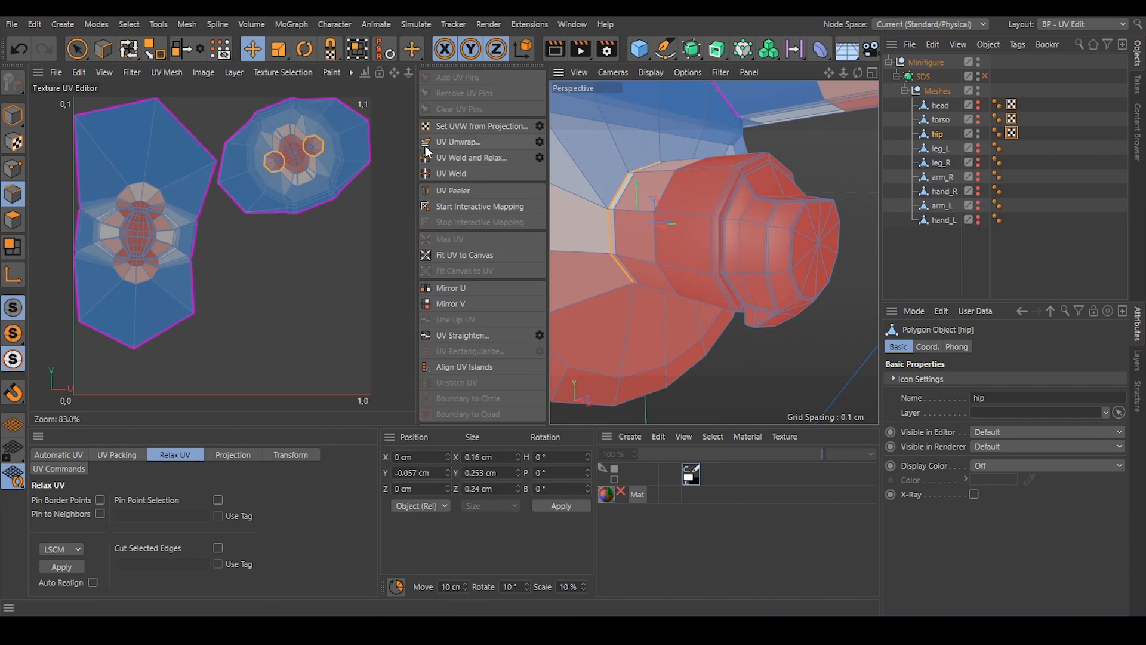
click(446, 141)
Select the edge loop around the hip slab's lower perimeter and unwrap the UVs along it.
alt+drag(671, 237, 701, 191)
scroll(702, 168, up, 4)
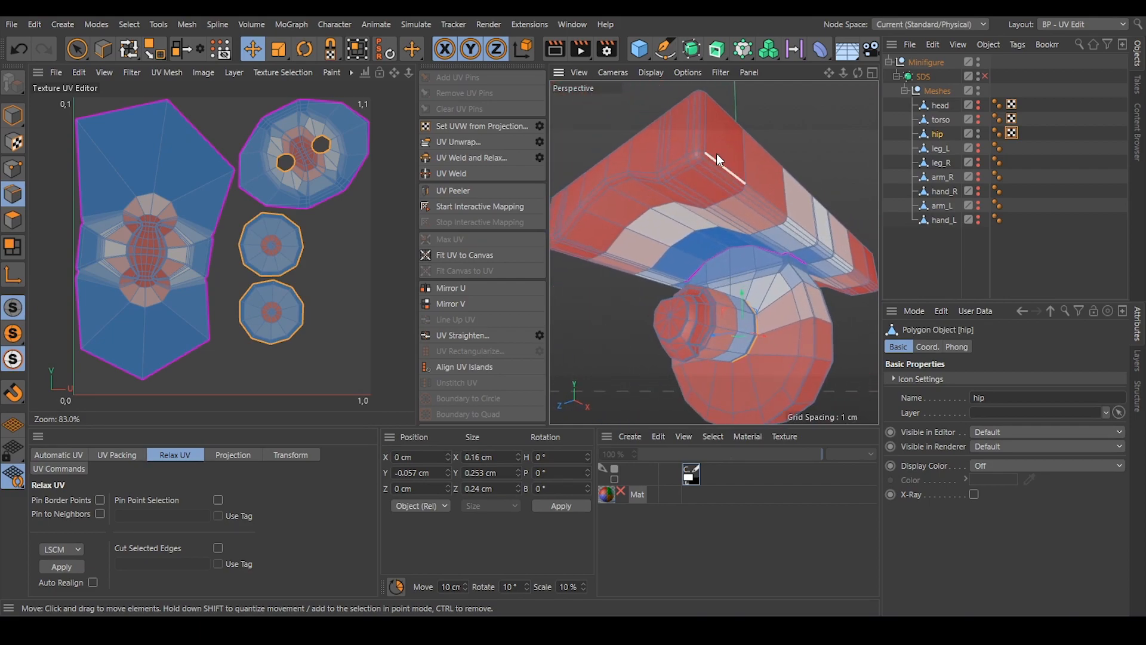
double_click(707, 163)
alt+drag(706, 163, 787, 197)
shift+double_click(689, 158)
shift+double_click(803, 125)
shift+double_click(686, 167)
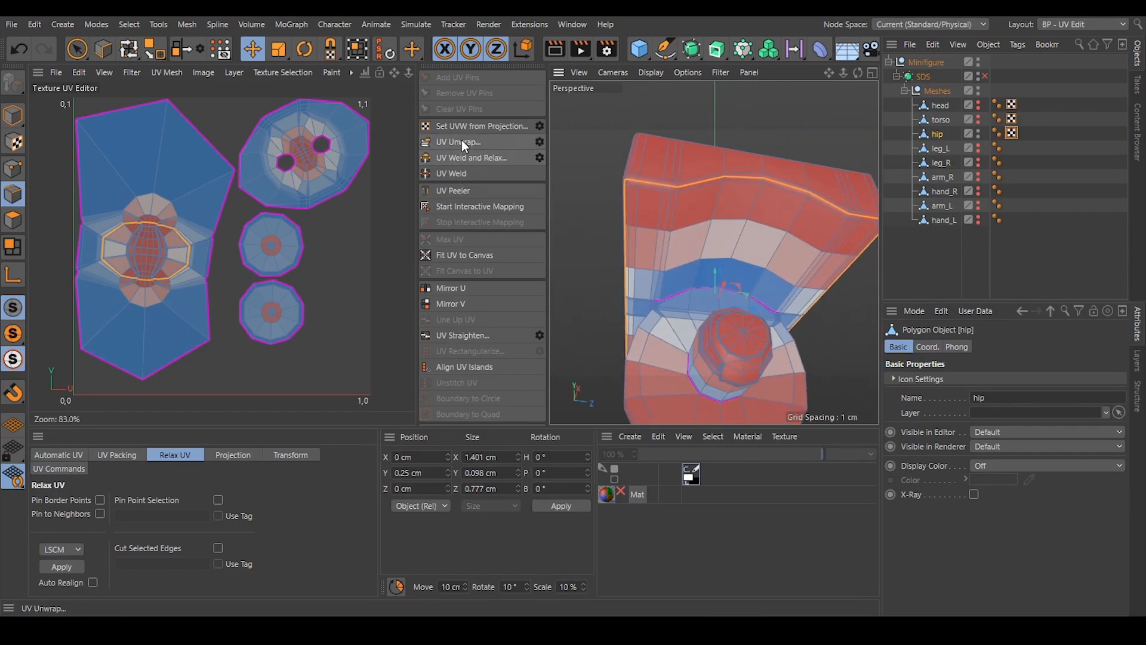
click(461, 141)
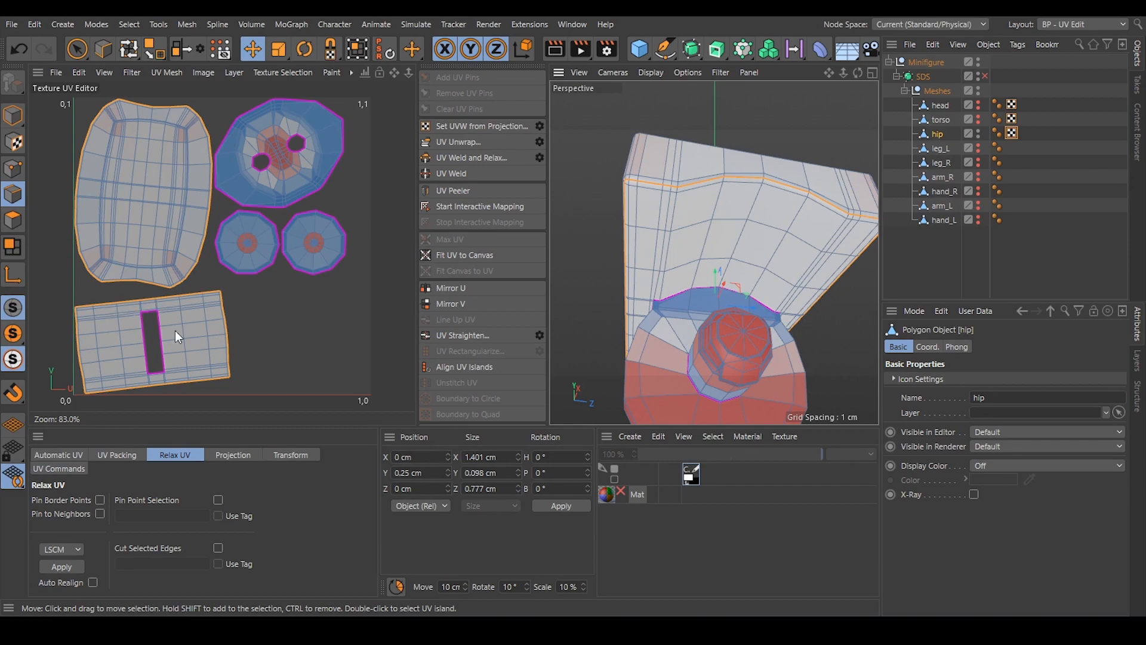
Select the edge loop around the hip slab's upper perimeter, unwrap along it, and deselect the edges.
alt+drag(701, 203, 315, 183)
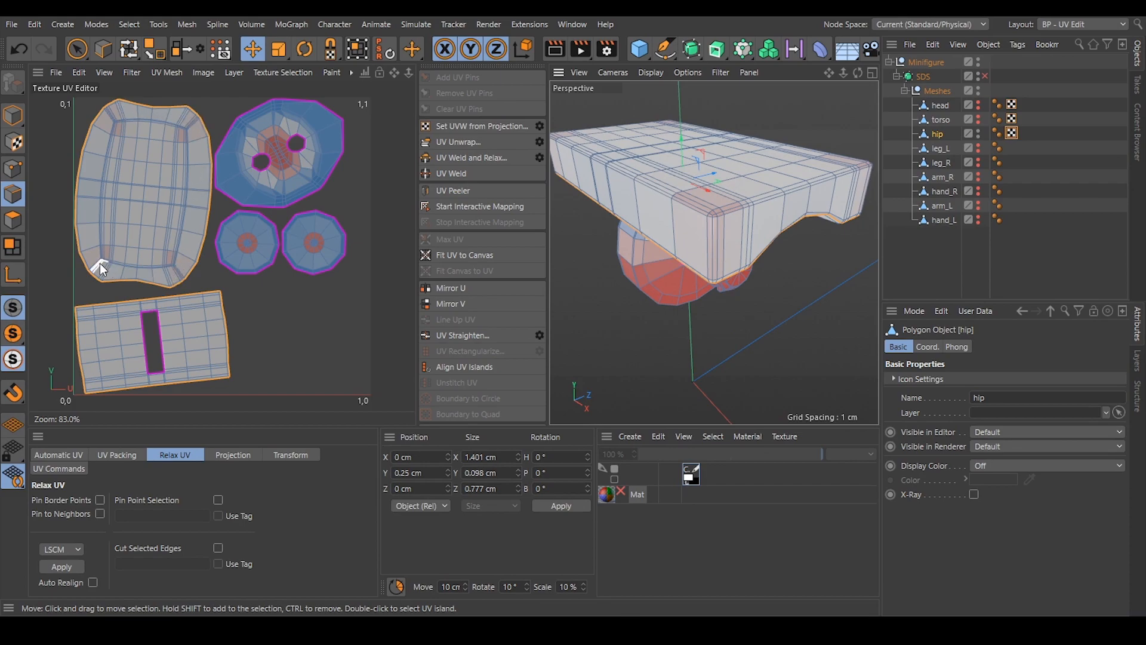
alt+drag(744, 215, 741, 202)
double_click(738, 213)
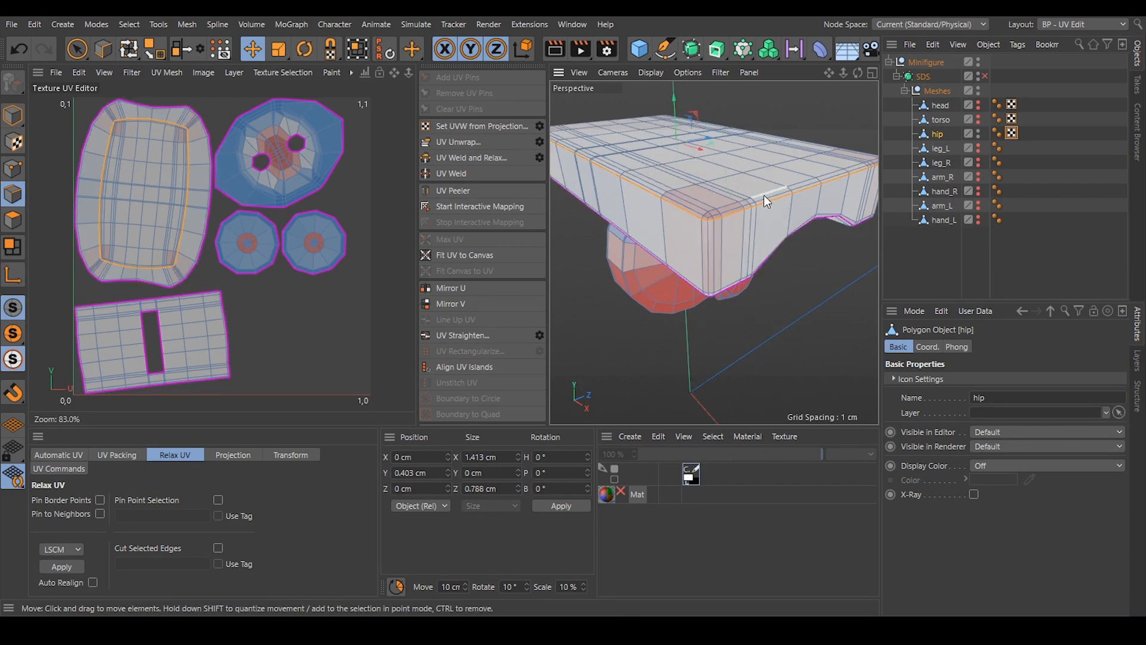
click(447, 142)
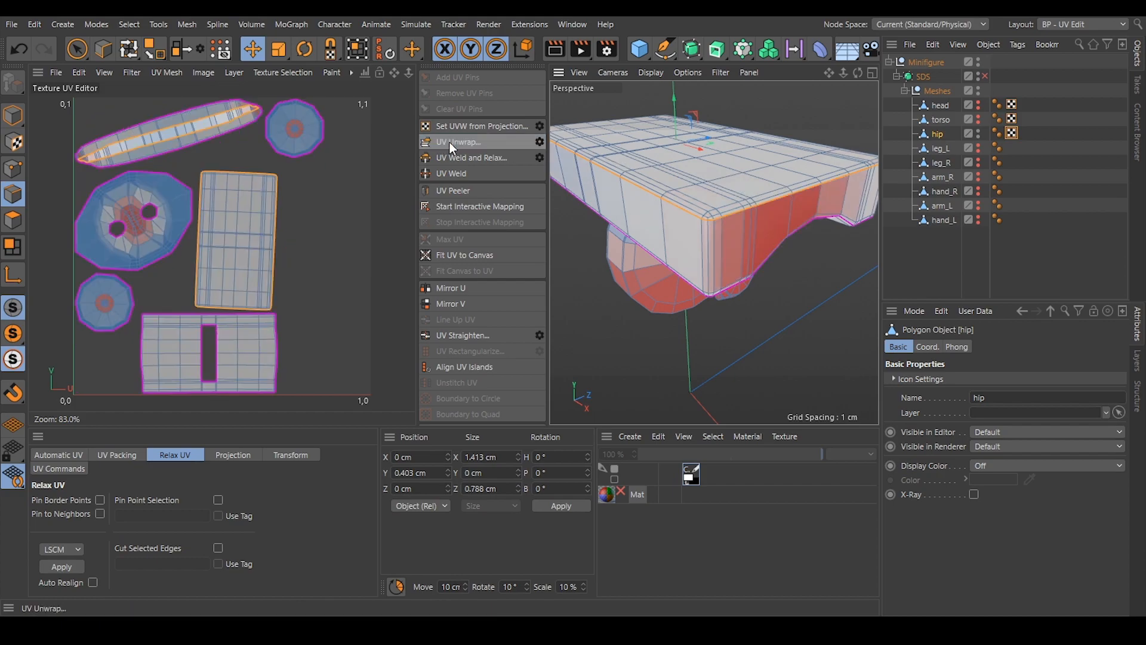
click(235, 142)
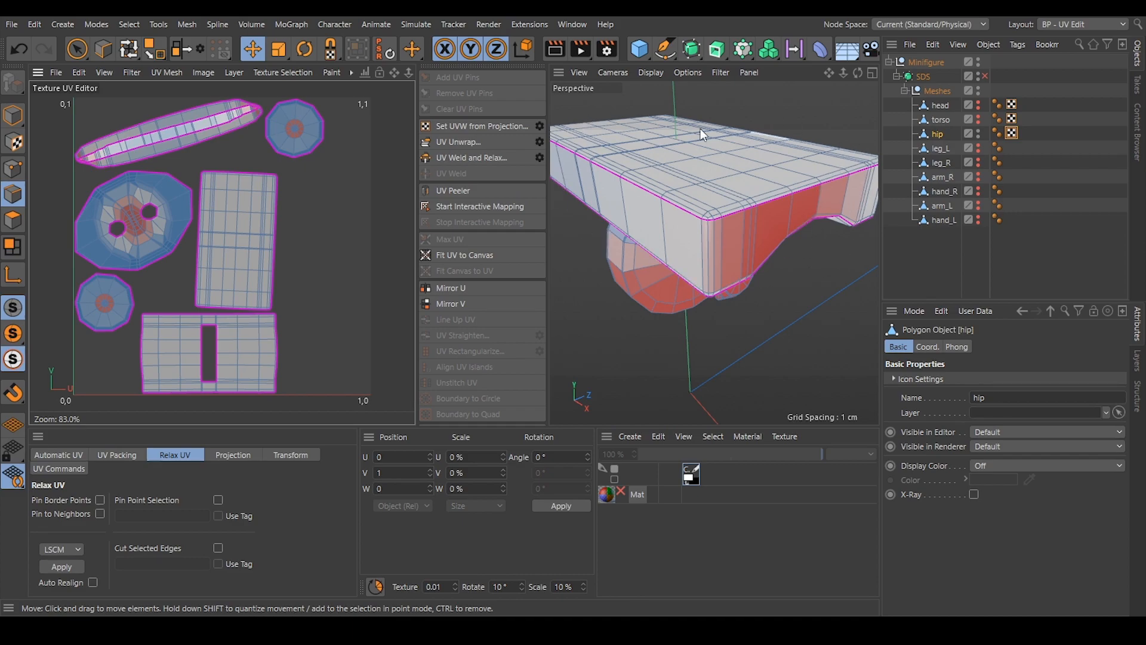
Show the leg_L mesh for orientation and select the vertical edges down one corner of the hip slab.
alt+middle_drag(752, 227, 727, 227)
mouse_move(747, 220)
alt+mouse_down()
mouse_move(759, 222)
mouse_move(658, 203)
mouse_move(746, 209)
mouse_move(825, 178)
mouse_move(747, 222)
mouse_move(663, 199)
mouse_move(744, 215)
alt+mouse_up()
alt+click(979, 149)
scroll(772, 203, up, 5)
alt+right_drag(771, 203, 783, 198)
alt+drag(759, 186, 769, 196)
click(743, 262)
alt+drag(754, 346, 755, 322)
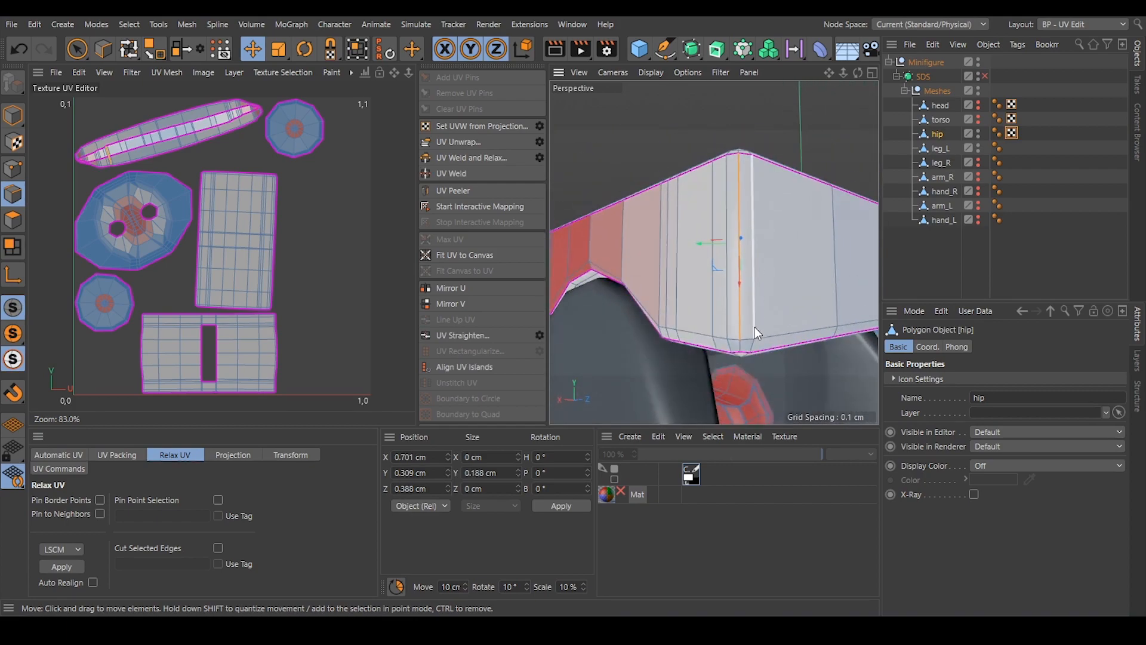
shift+click(742, 342)
Add the vertical edges down the slab's other corner on the same long side and unwrap the hip.
scroll(761, 231, down, 6)
alt+drag(754, 259, 656, 288)
alt+right_drag(755, 266, 786, 266)
alt+drag(764, 266, 772, 307)
shift+click(754, 265)
alt+right_drag(772, 307, 778, 307)
alt+drag(780, 241, 767, 315)
alt+right_drag(772, 255, 742, 257)
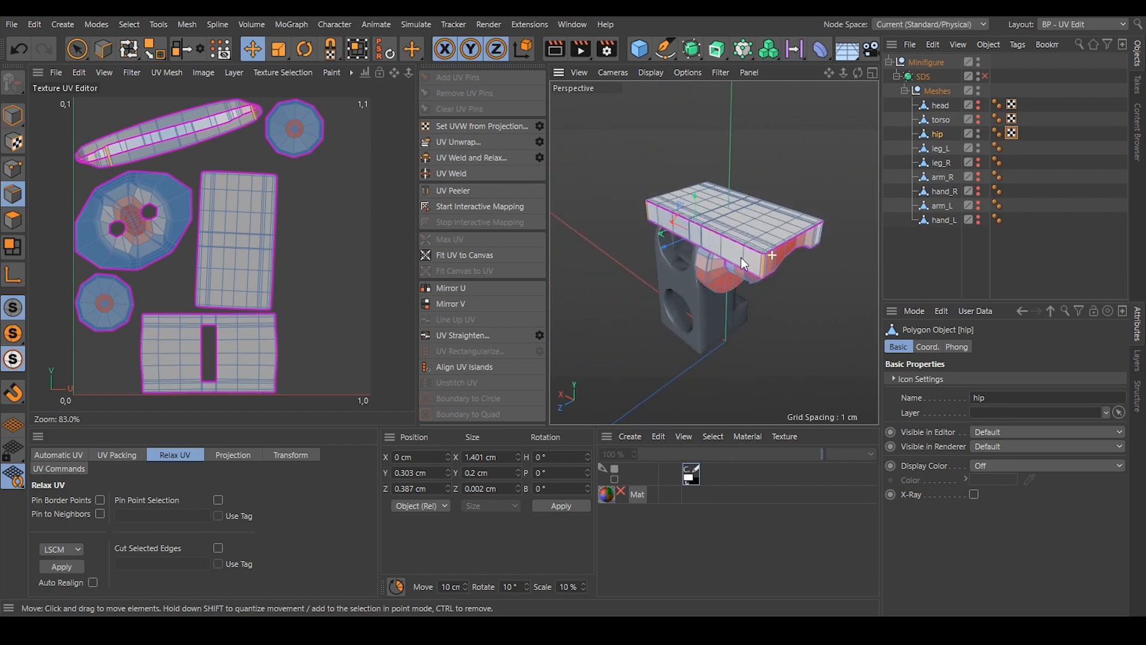
alt+drag(741, 257, 725, 266)
click(454, 143)
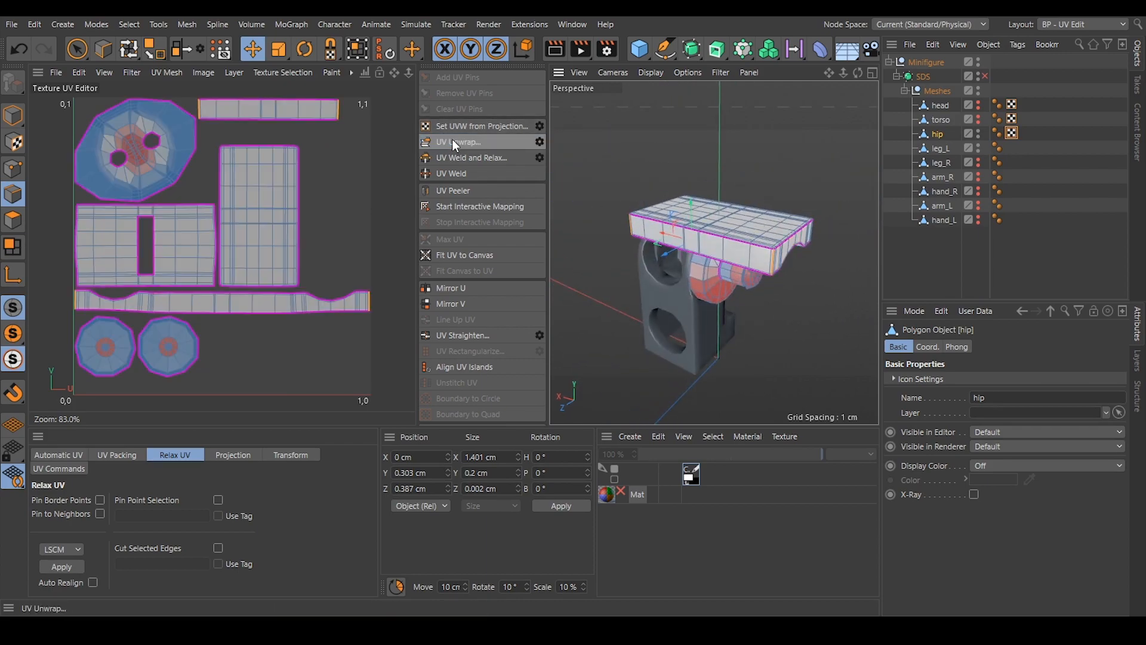
Clear the edge selection and select the hip's long, notched side-strip island in polygon mode.
click(329, 223)
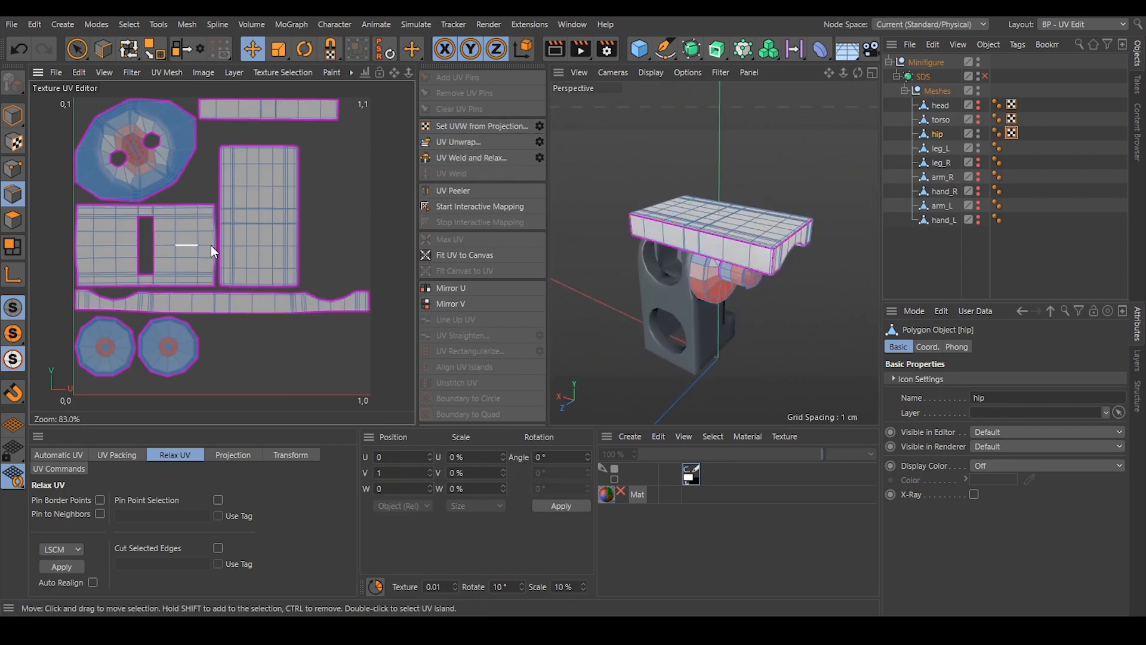
alt+right_drag(160, 306, 202, 326)
alt+middle_drag(203, 325, 201, 300)
alt+right_drag(201, 299, 191, 297)
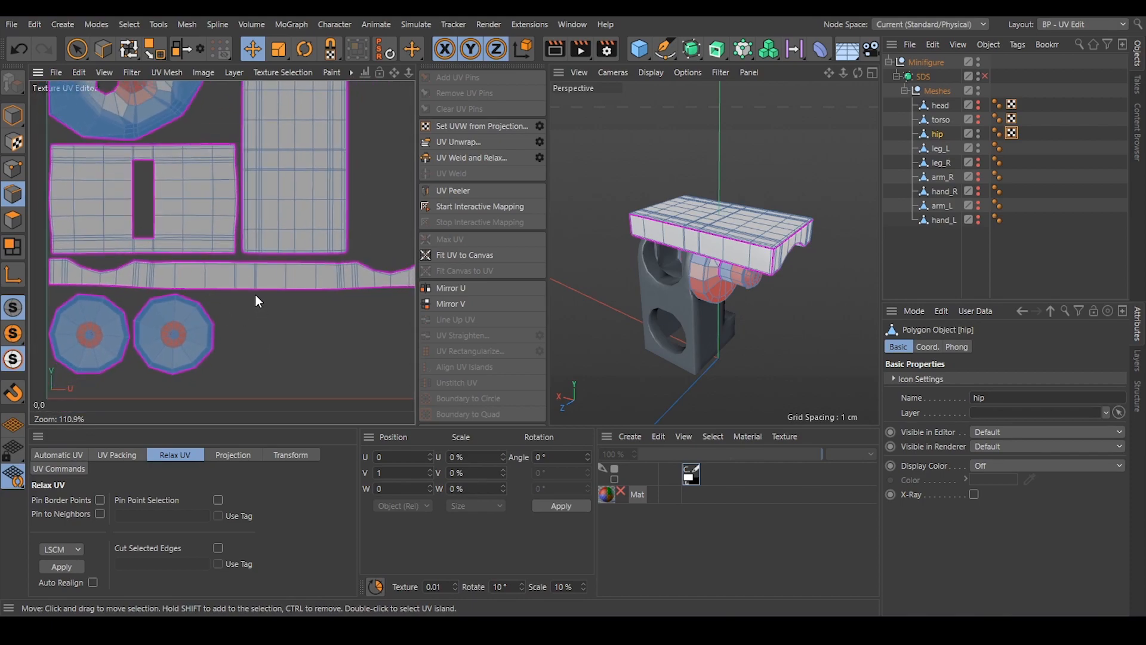
alt+right_drag(275, 275, 262, 274)
click(8, 221)
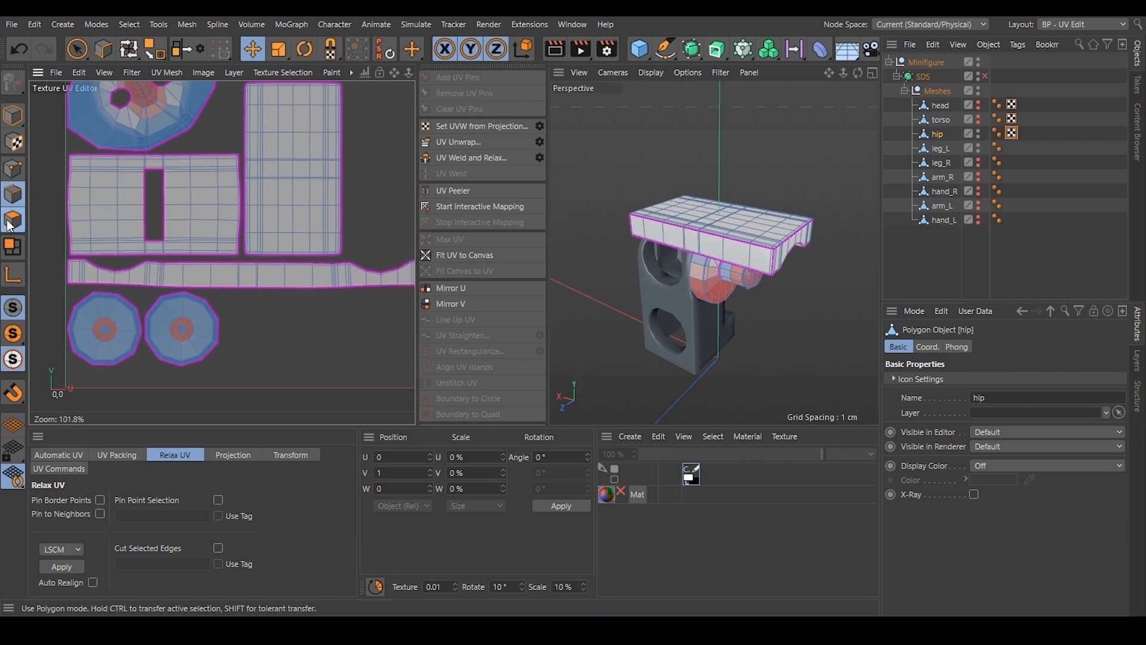
click(253, 280)
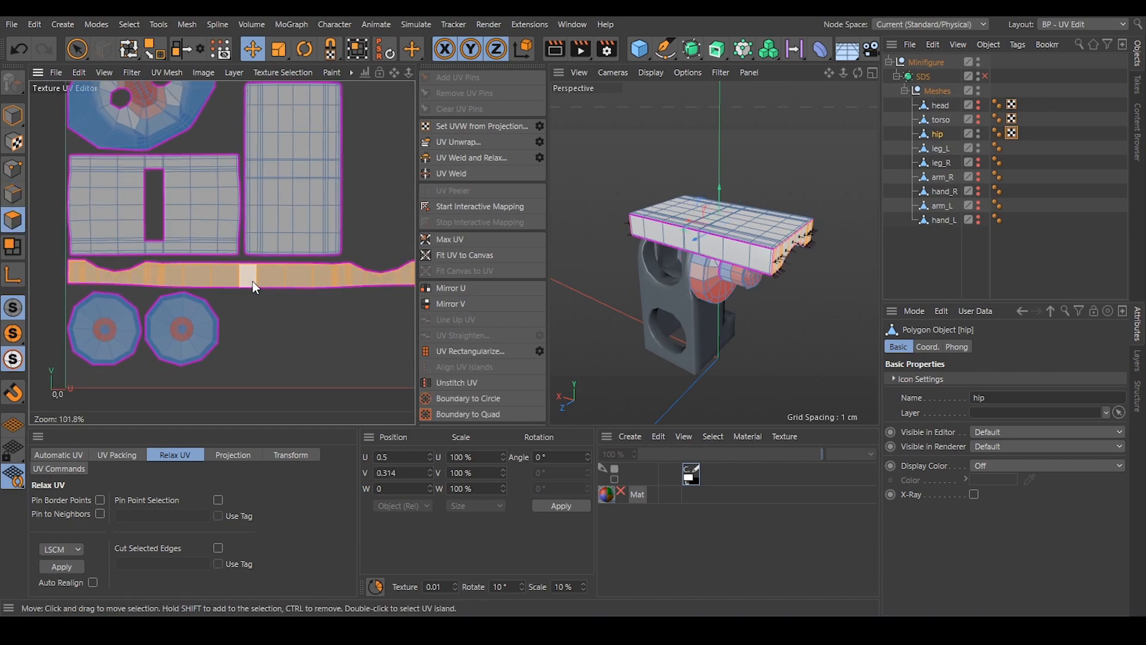
Try UV Rectangularize on the hip's long side strip, check the distortion on the model, and undo it.
click(465, 352)
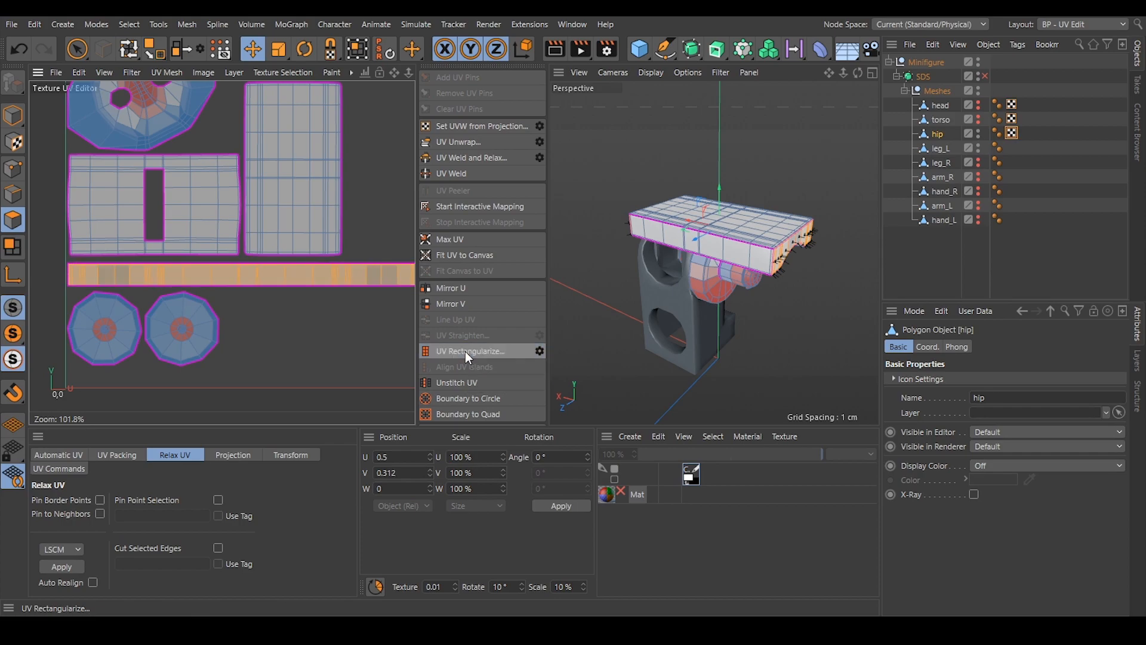
alt+middle_drag(336, 277, 239, 273)
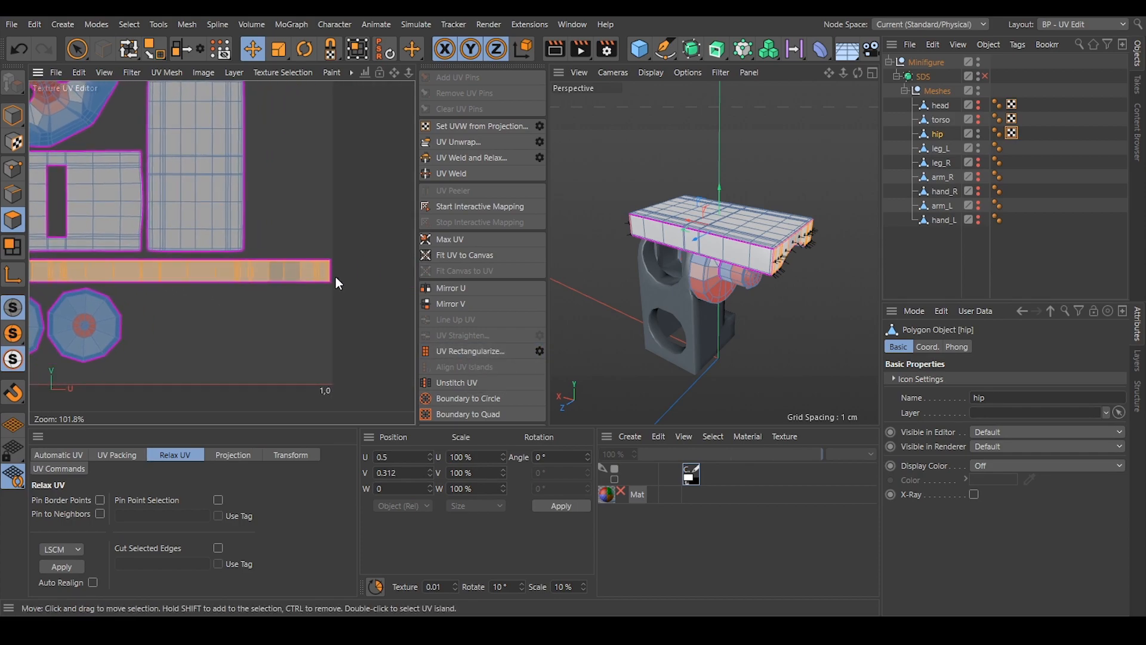
scroll(776, 233, up, 4)
alt+drag(799, 240, 695, 241)
scroll(705, 233, up, 3)
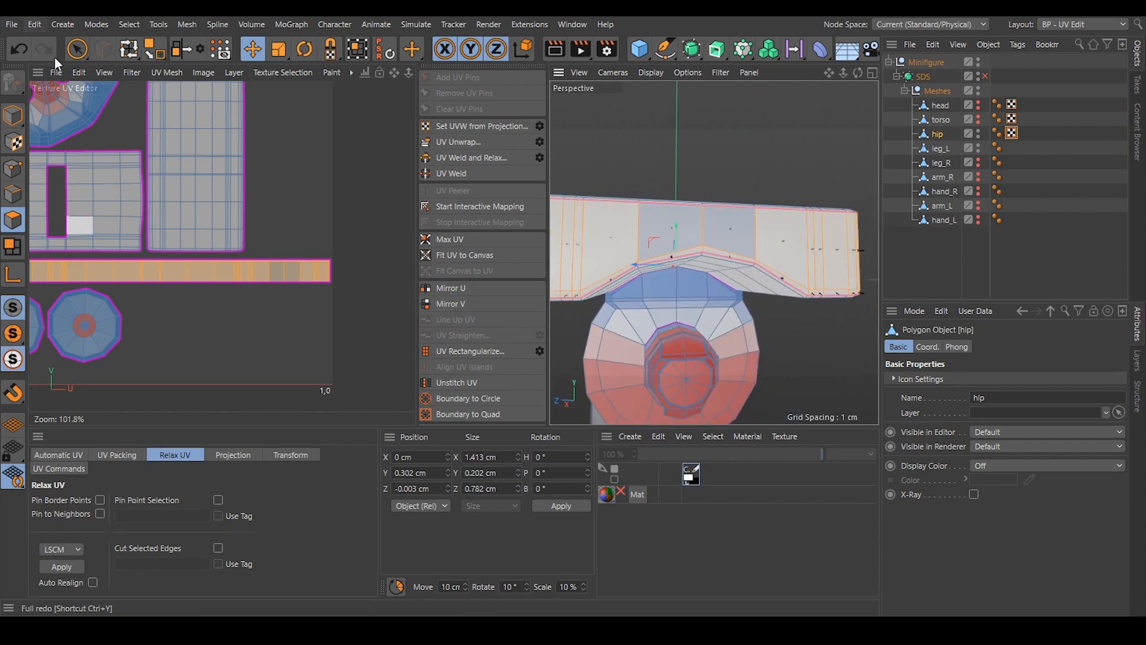
click(20, 48)
scroll(218, 296, down, 2)
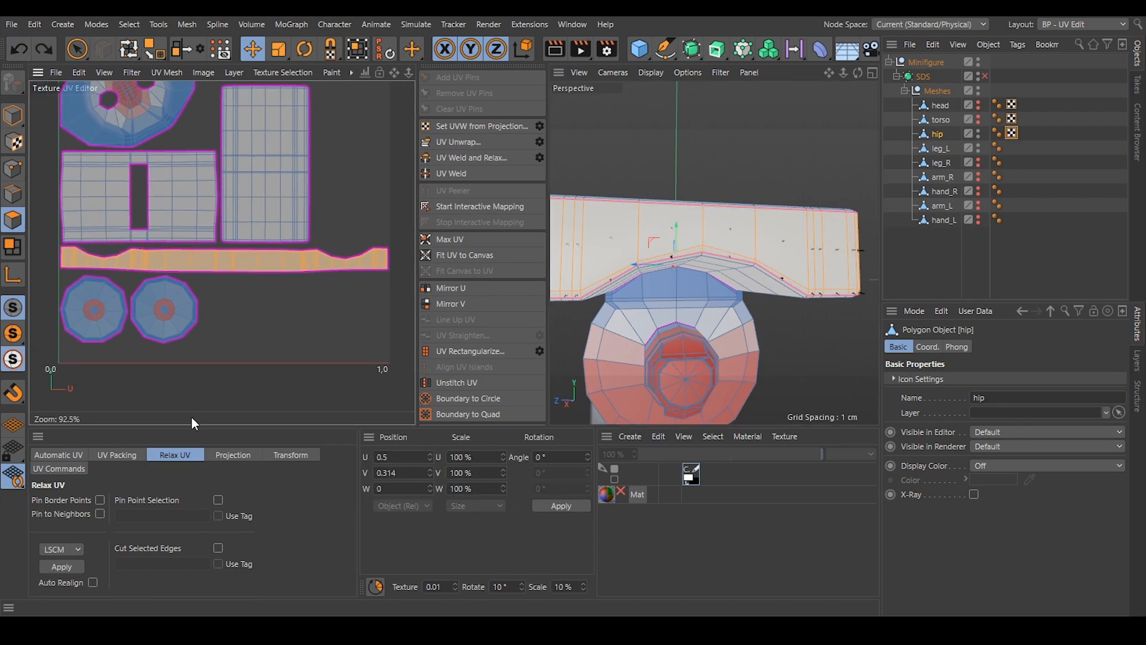
Relax the hip's long side-strip island with the LSCM method and deselect it.
drag(191, 426, 189, 396)
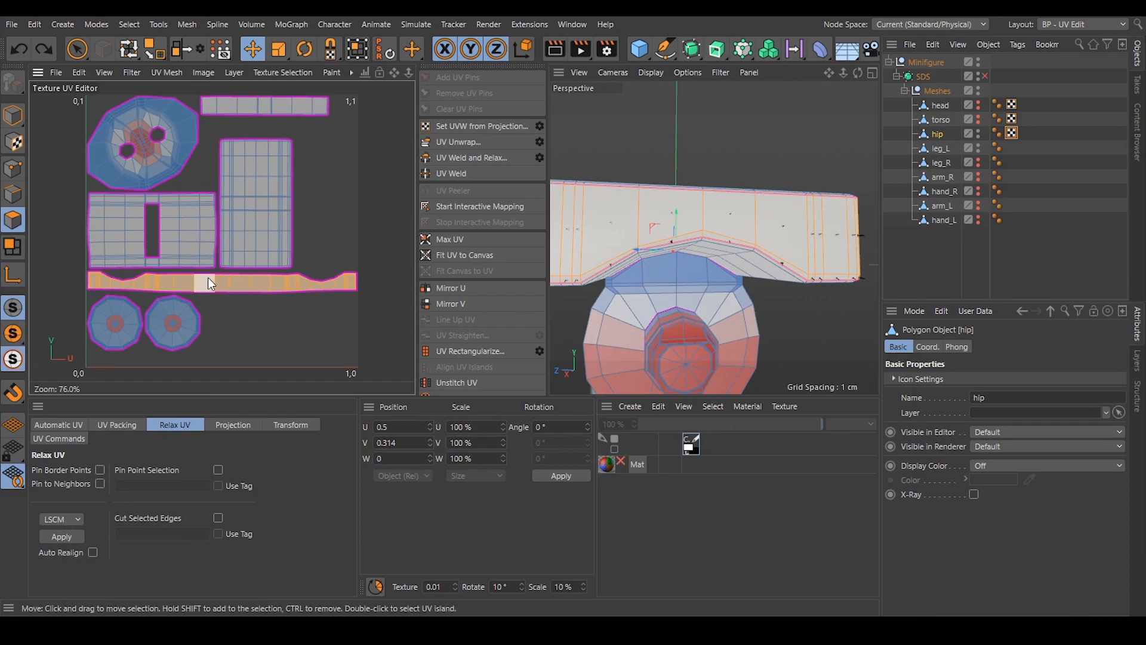
scroll(209, 278, up, 4)
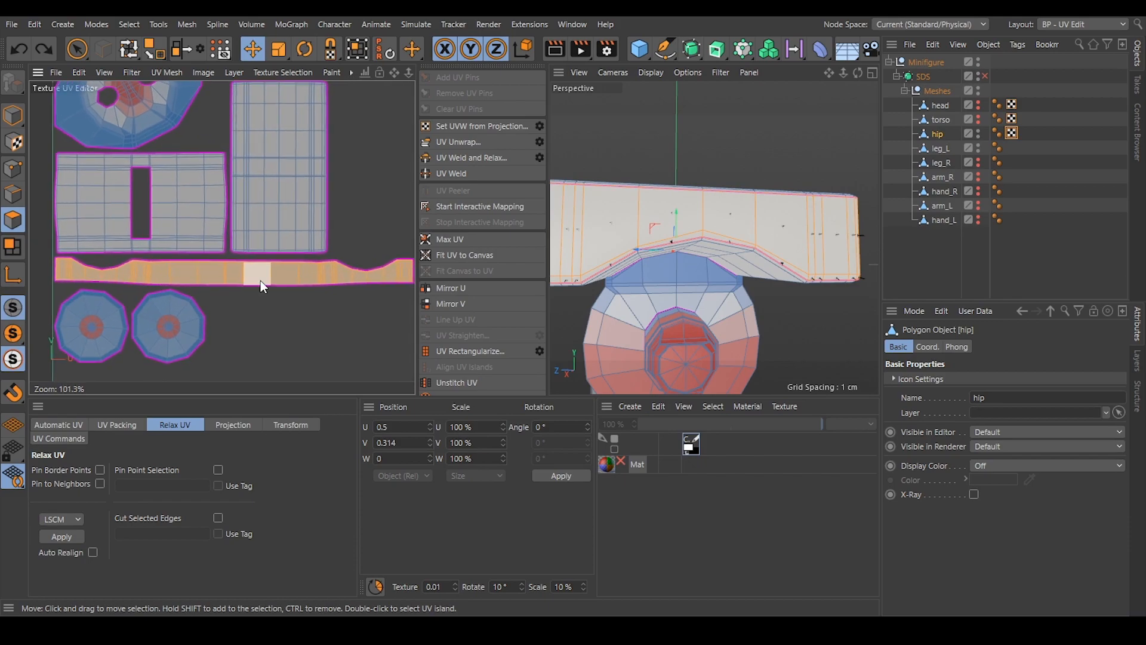
click(61, 537)
alt+middle_drag(289, 324, 281, 321)
click(281, 303)
mouse_move(281, 322)
alt+right_down()
mouse_move(292, 310)
mouse_move(283, 306)
alt+right_up()
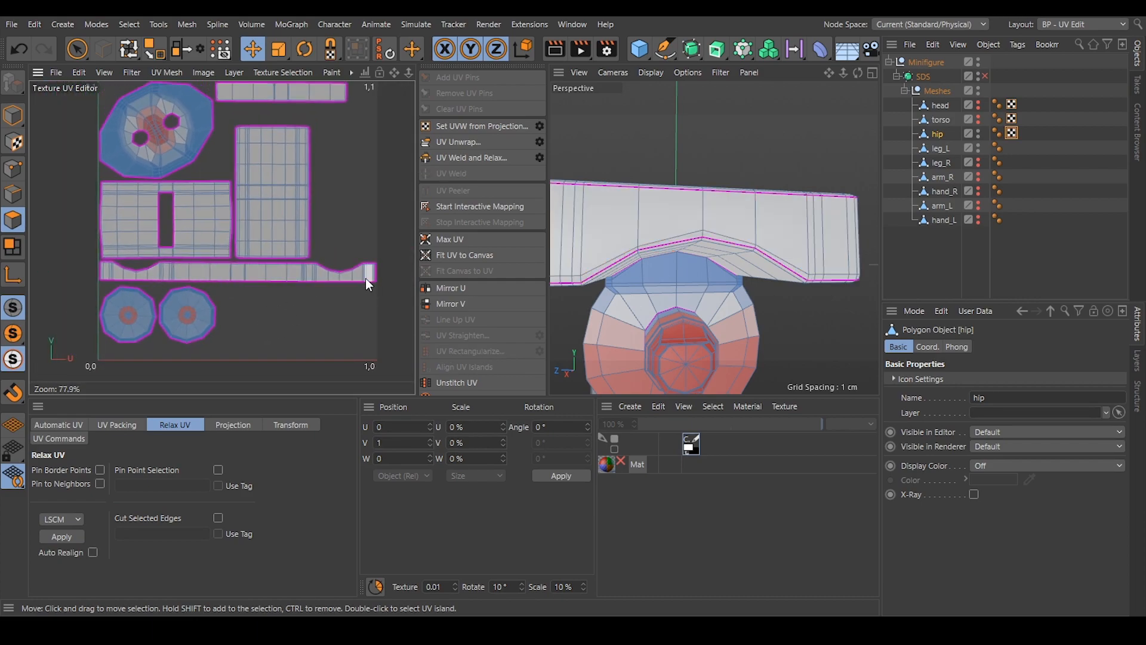
Check how the left leg sits on the hip's peg and hide the leg again.
alt+right_drag(285, 269, 279, 268)
alt+middle_drag(288, 270, 286, 277)
alt+drag(622, 207, 721, 228)
alt+right_drag(720, 228, 676, 221)
alt+drag(677, 221, 706, 210)
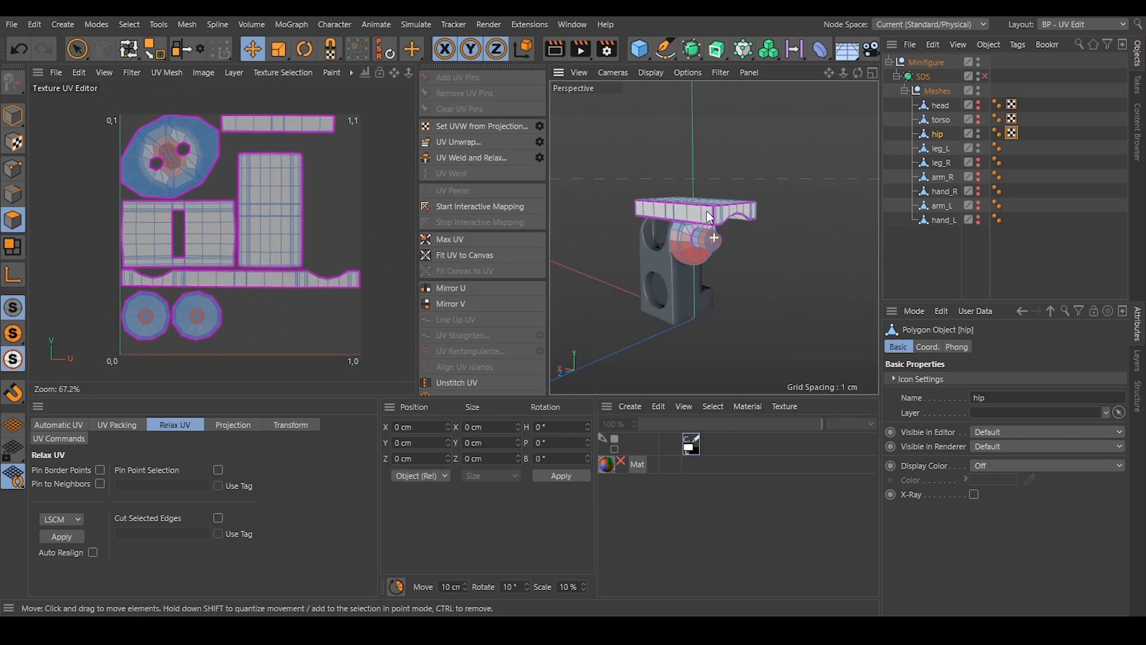
alt+right_drag(681, 224, 696, 229)
alt+drag(696, 228, 716, 222)
alt+click(977, 144)
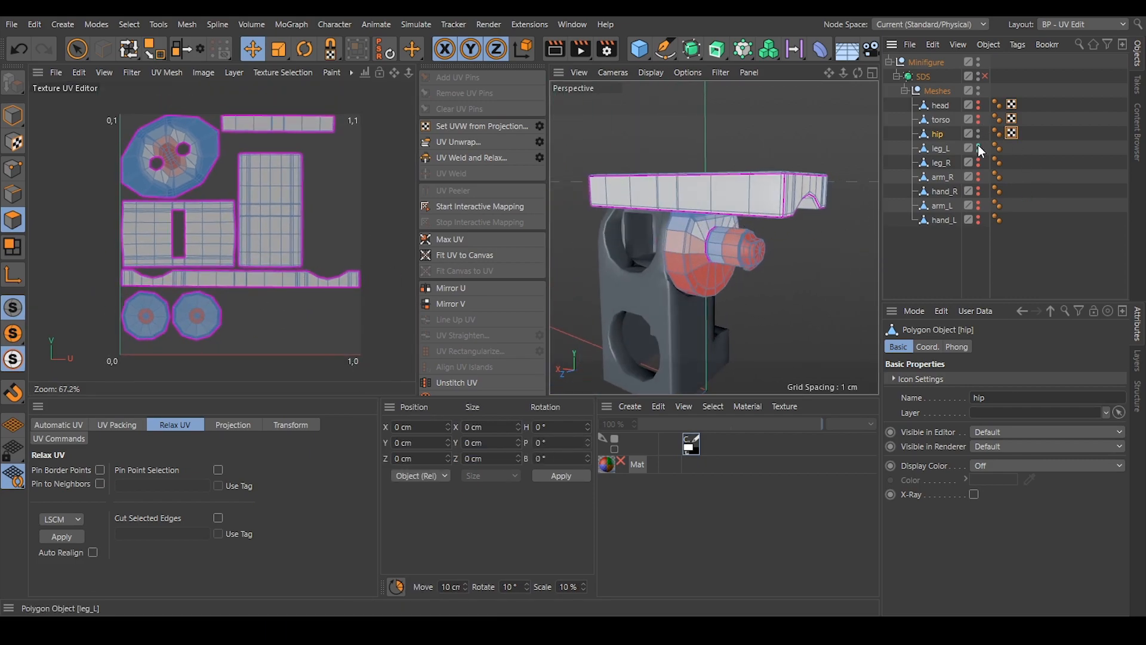
alt+click(978, 145)
In edge mode, select the full edge loop around one rim of the hip's round tab.
alt+drag(684, 239, 693, 194)
scroll(684, 218, up, 4)
scroll(660, 256, up, 2)
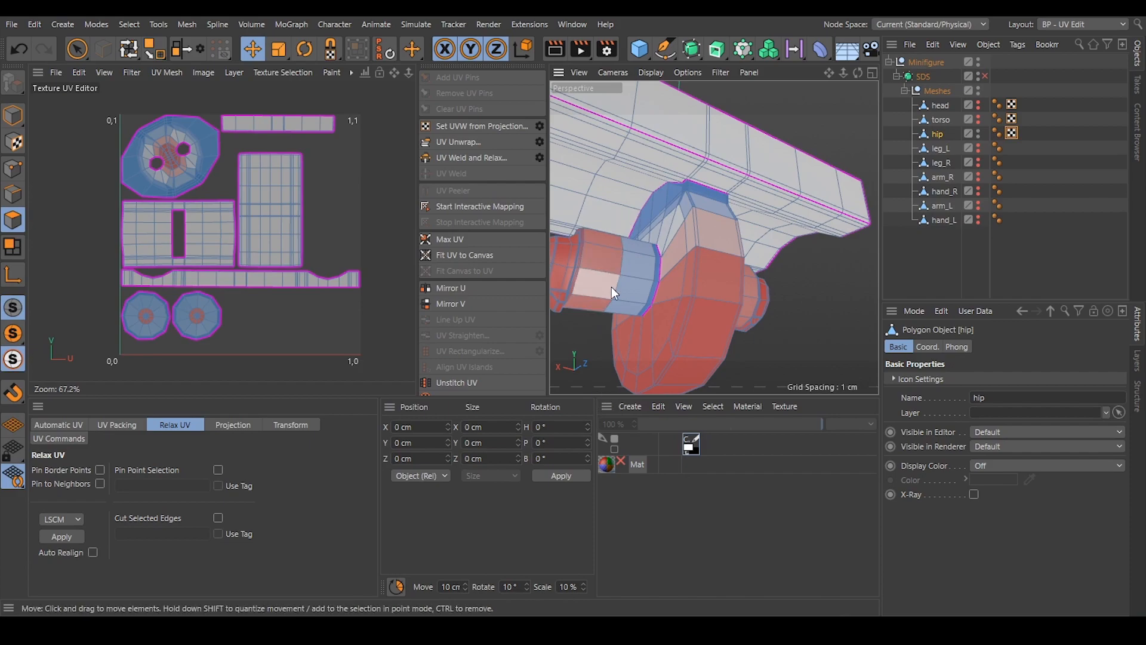
alt+drag(691, 204, 622, 266)
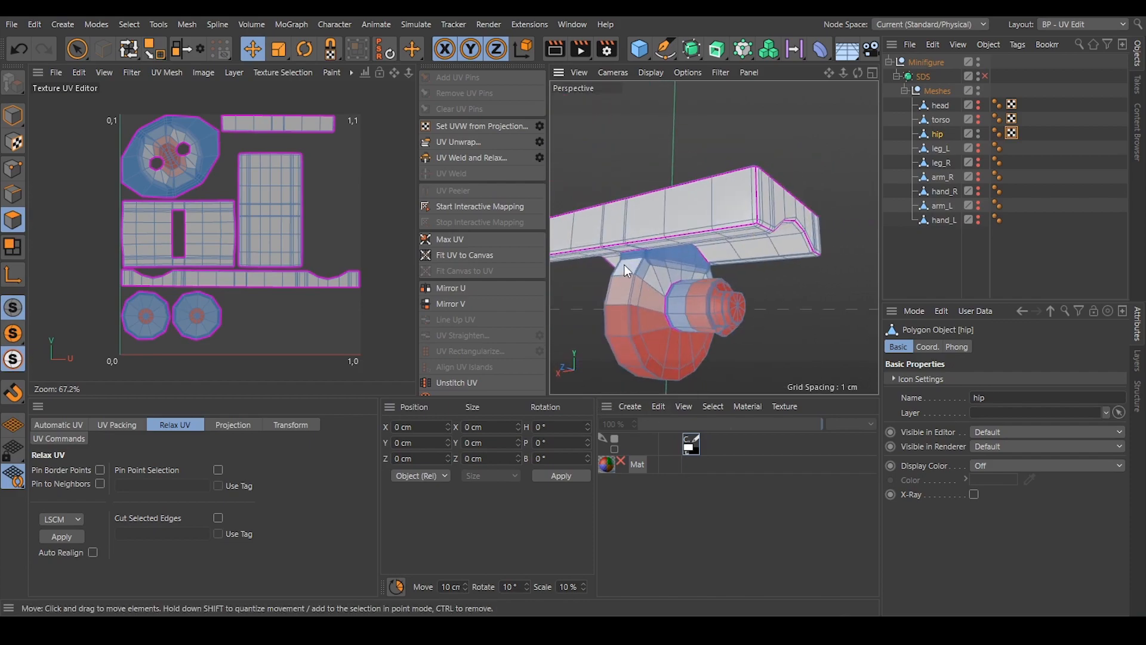
alt+drag(747, 296, 697, 228)
scroll(697, 229, up, 5)
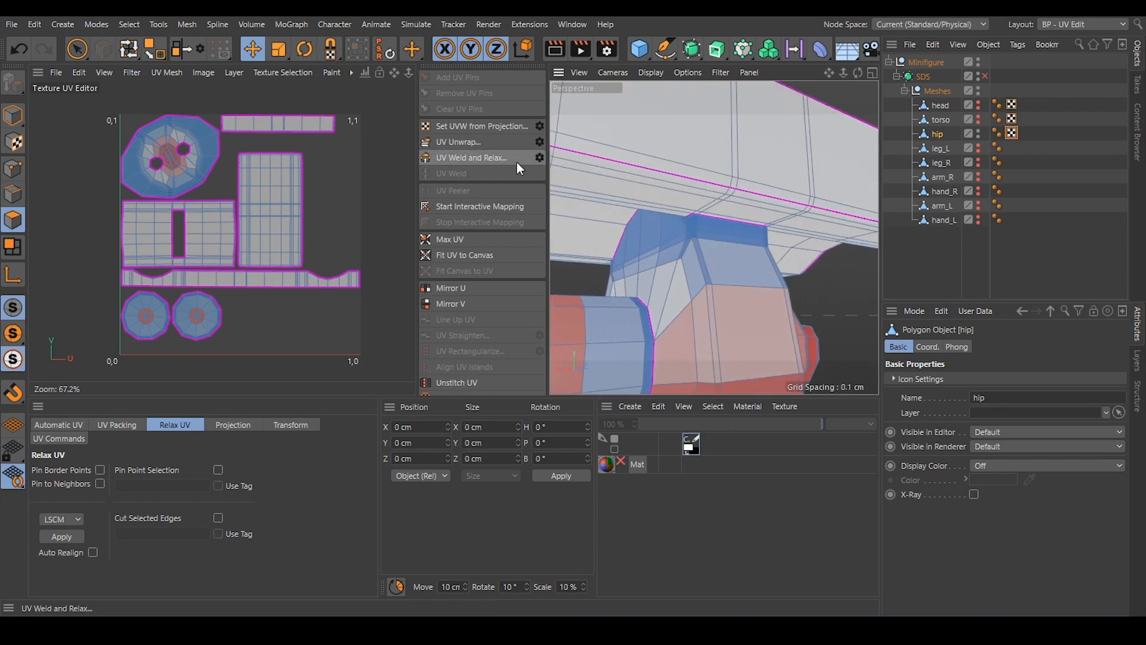
click(16, 194)
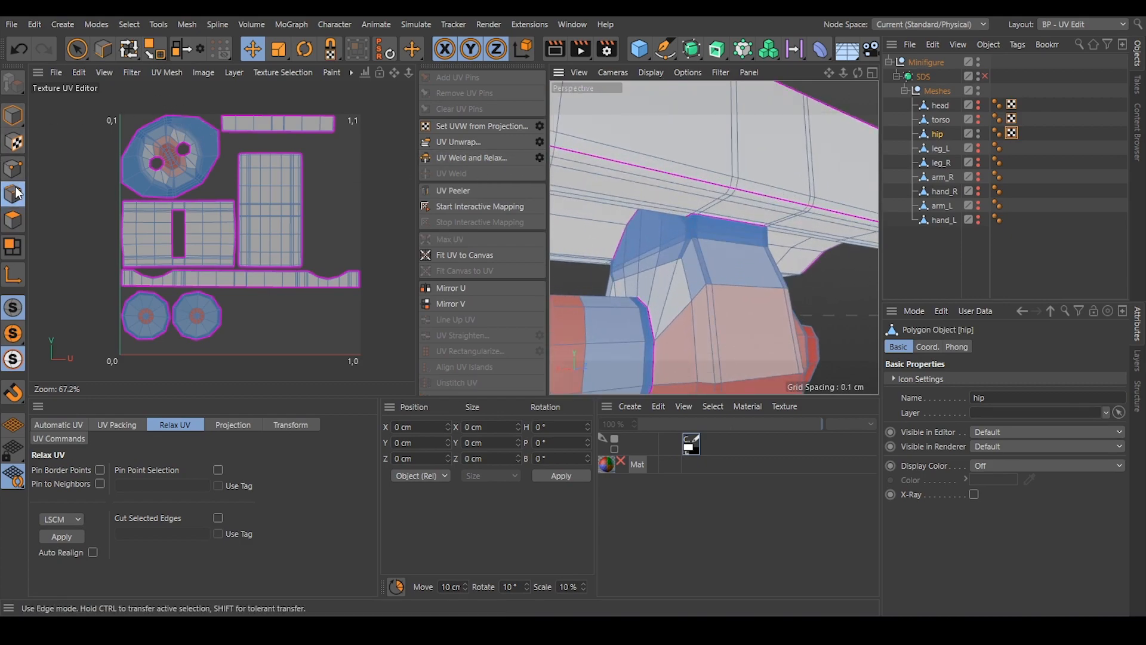
alt+drag(712, 228, 700, 229)
scroll(699, 227, up, 3)
click(701, 234)
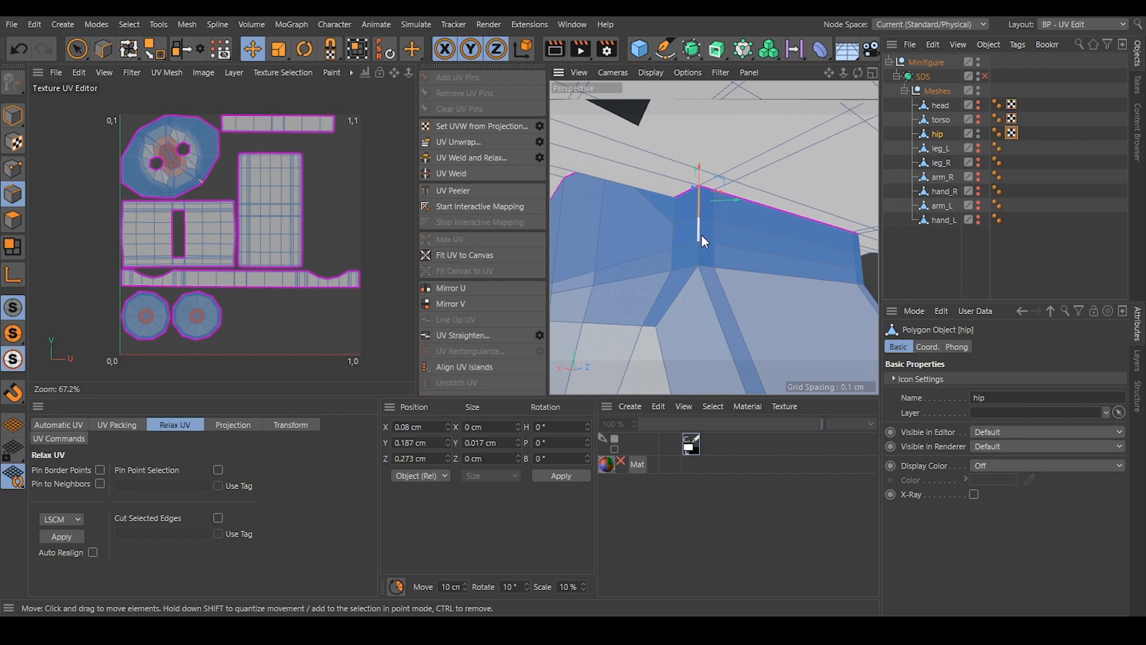
shift+click(701, 236)
shift+double_click(708, 293)
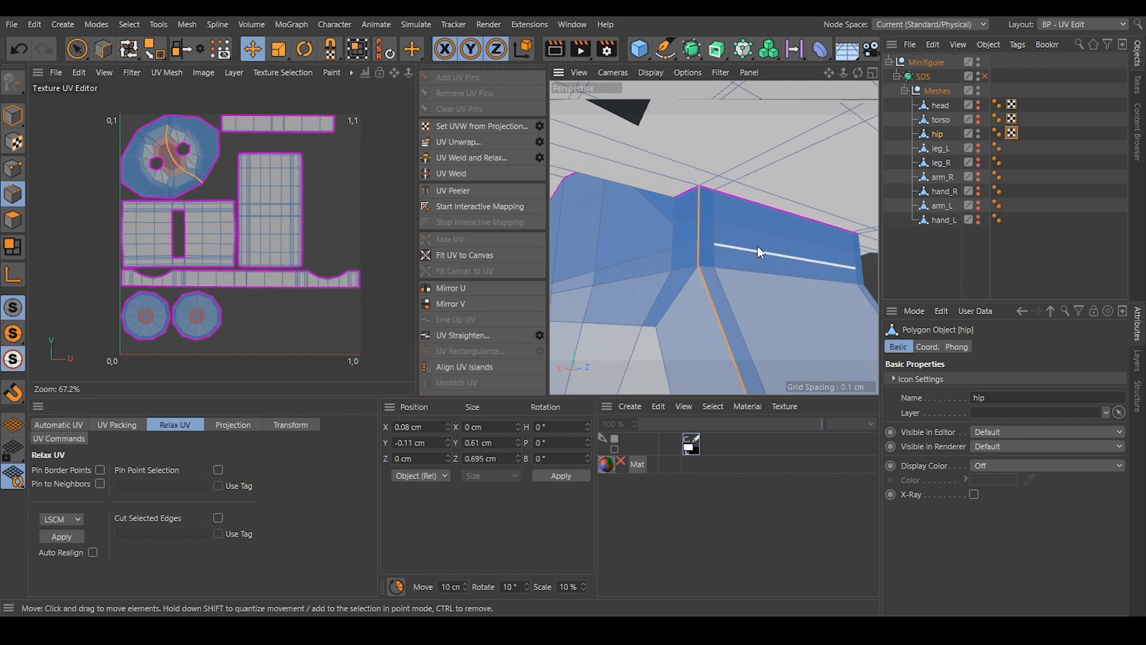
scroll(719, 251, down, 6)
alt+drag(717, 249, 781, 228)
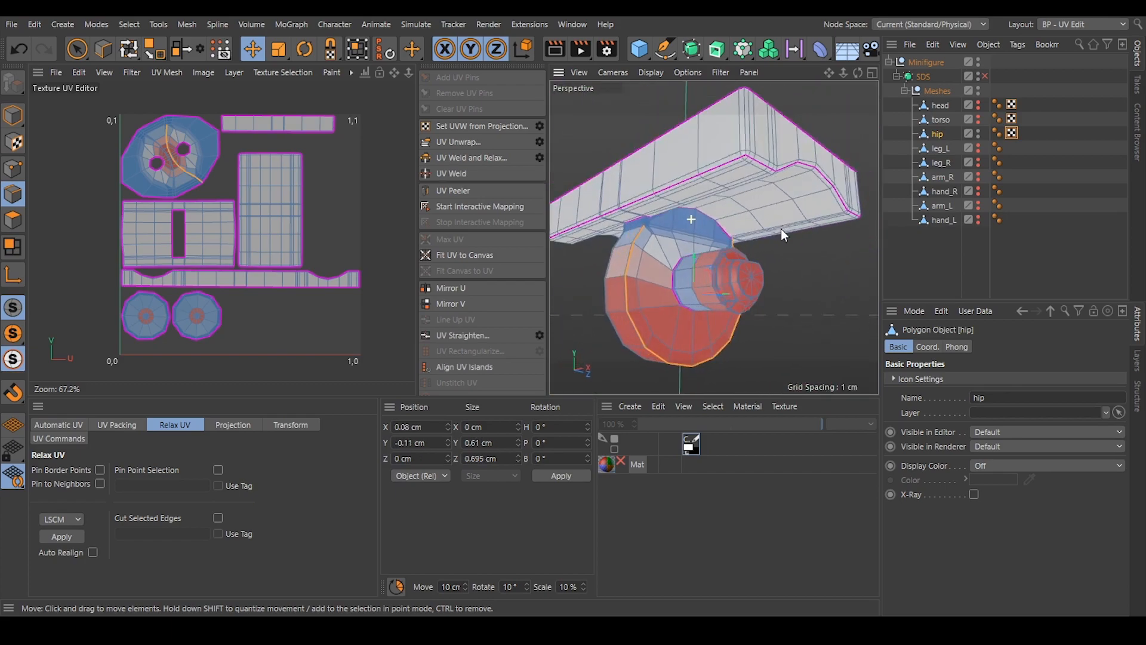
scroll(670, 219, up, 4)
shift+click(654, 218)
scroll(706, 247, down, 5)
mouse_move(710, 230)
alt+mouse_down()
mouse_move(710, 248)
mouse_move(701, 234)
alt+mouse_up()
alt+drag(687, 178, 671, 186)
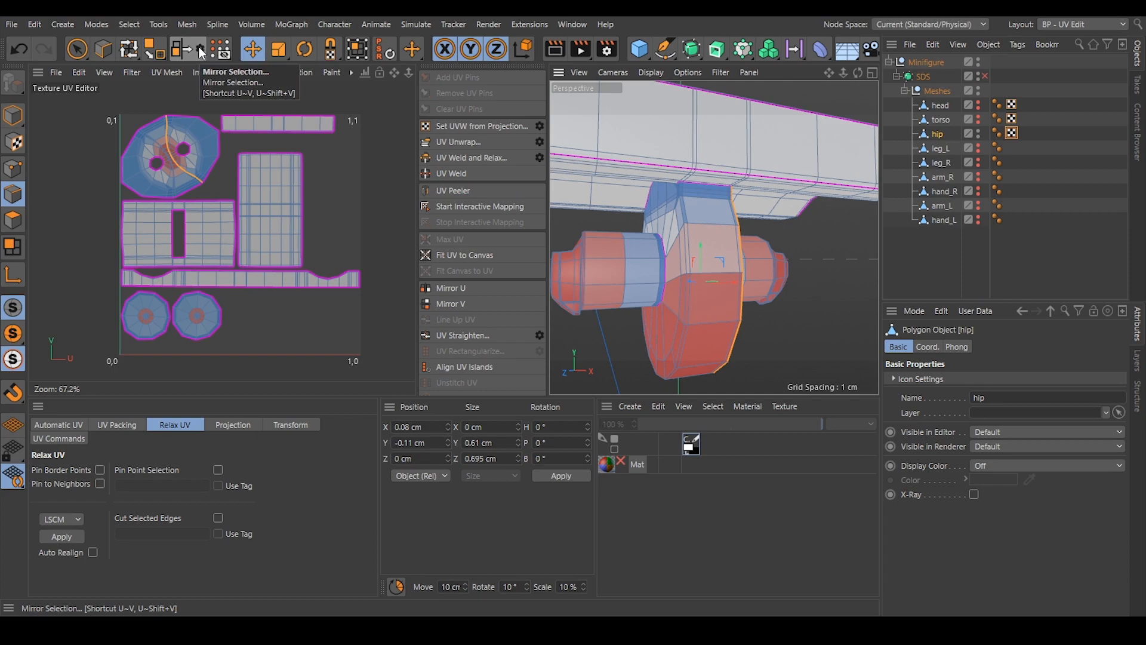
click(202, 52)
drag(212, 19, 1007, 135)
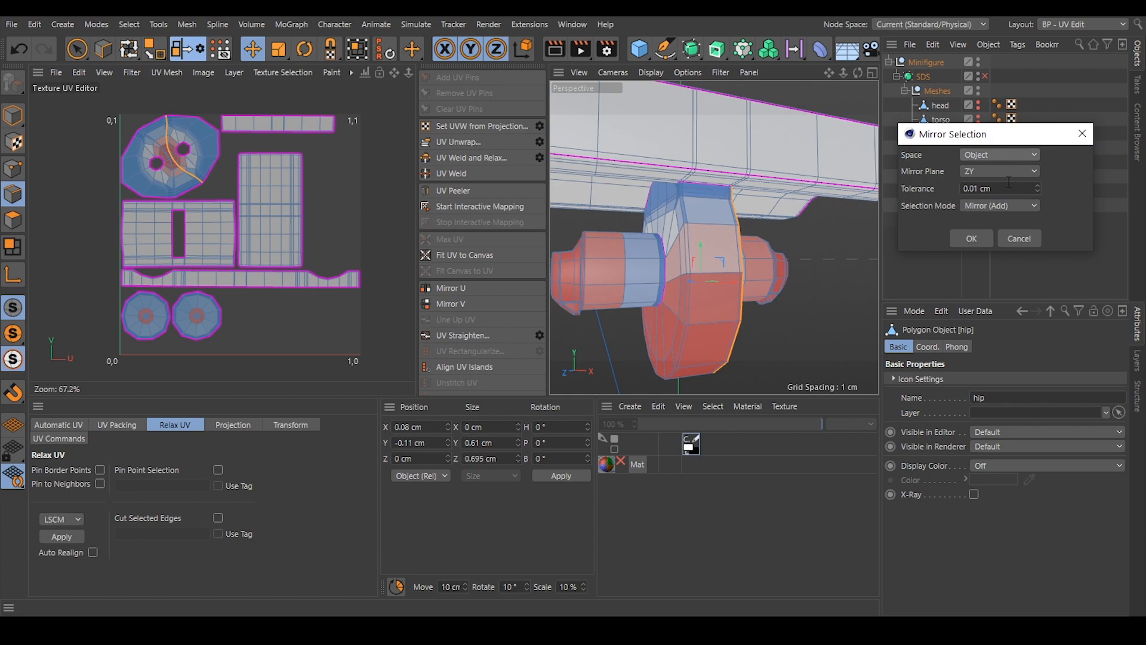
click(1024, 237)
Mirror the rim loop selection to the tab's other side in Object space across ZY, with 0.01 cm tolerance and Mirror (Add).
scroll(709, 237, down, 5)
alt+drag(686, 247, 744, 265)
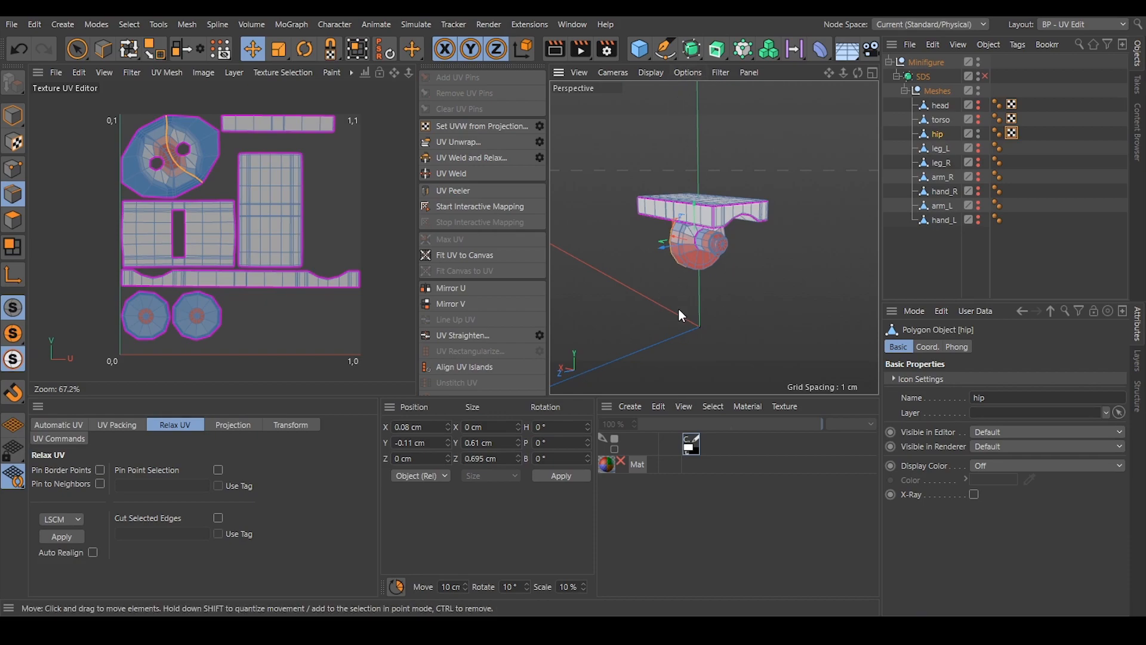
click(204, 49)
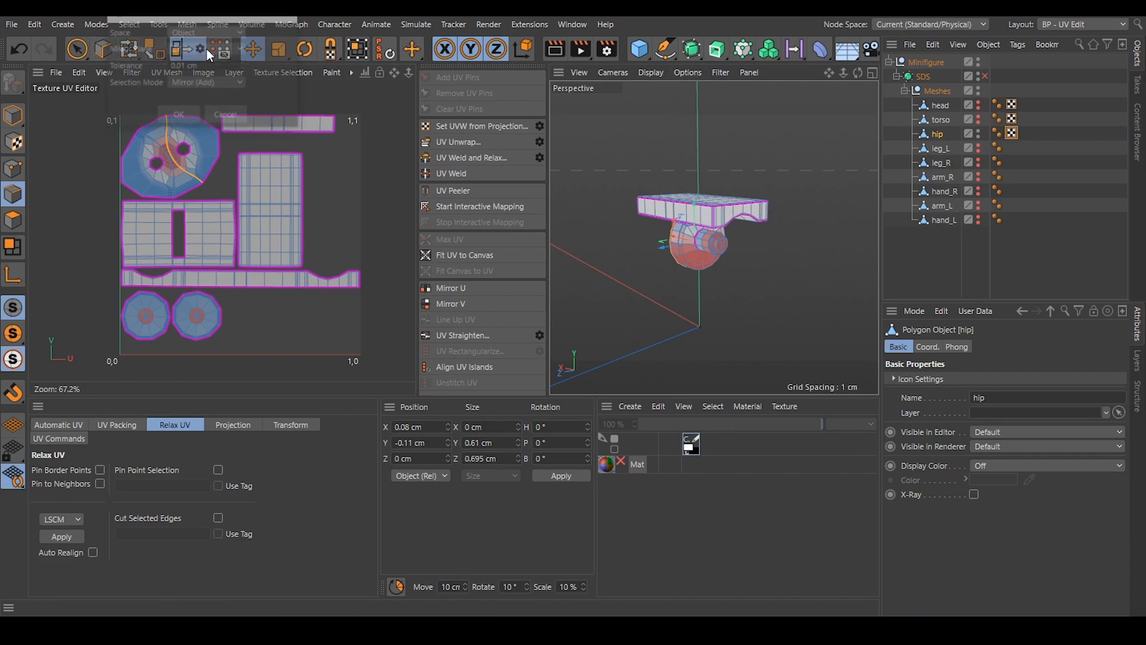
drag(218, 20, 1006, 165)
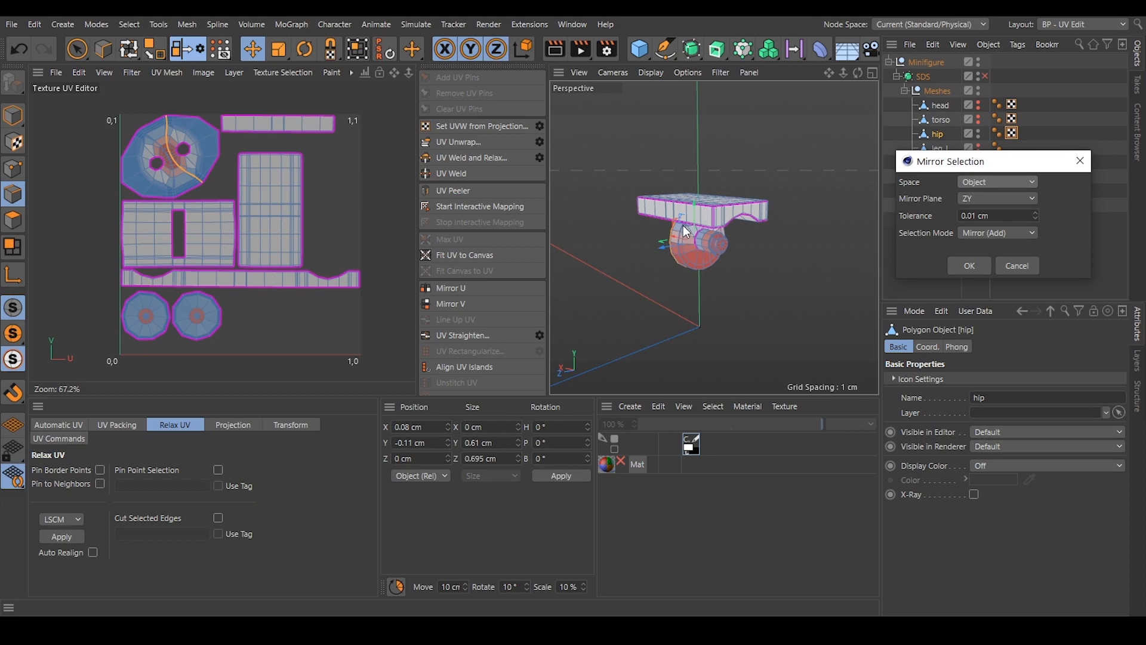
click(970, 265)
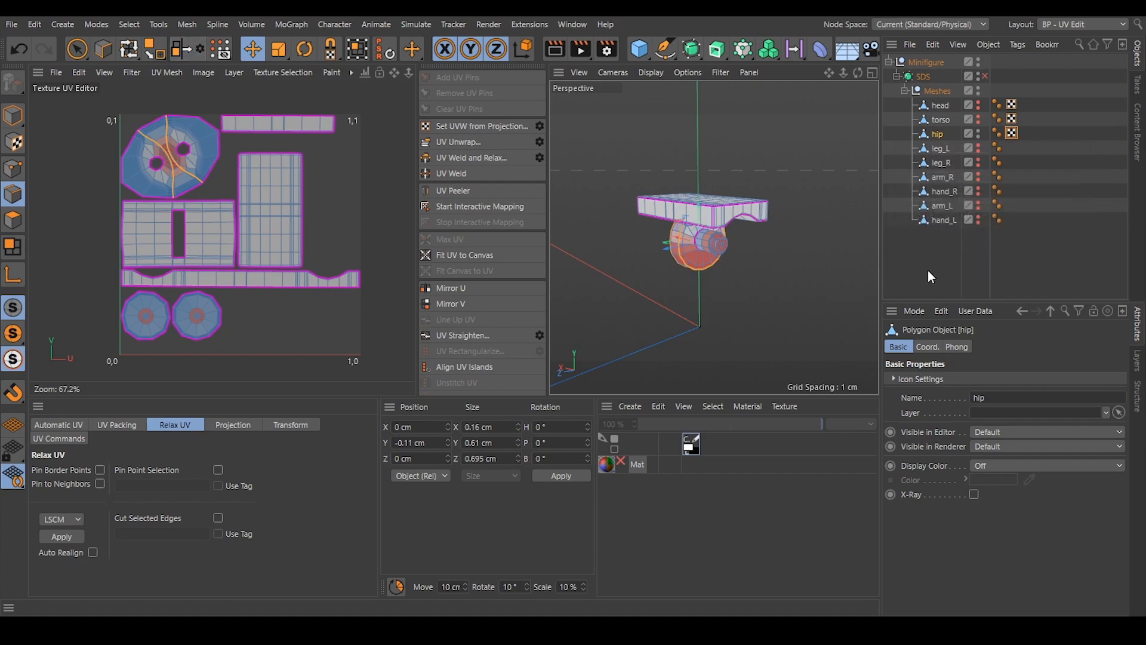
Unwrap the hip along the tab's two rim loops, clear the edge selection and examine the separated ring islands.
scroll(692, 236, up, 4)
alt+drag(701, 236, 753, 199)
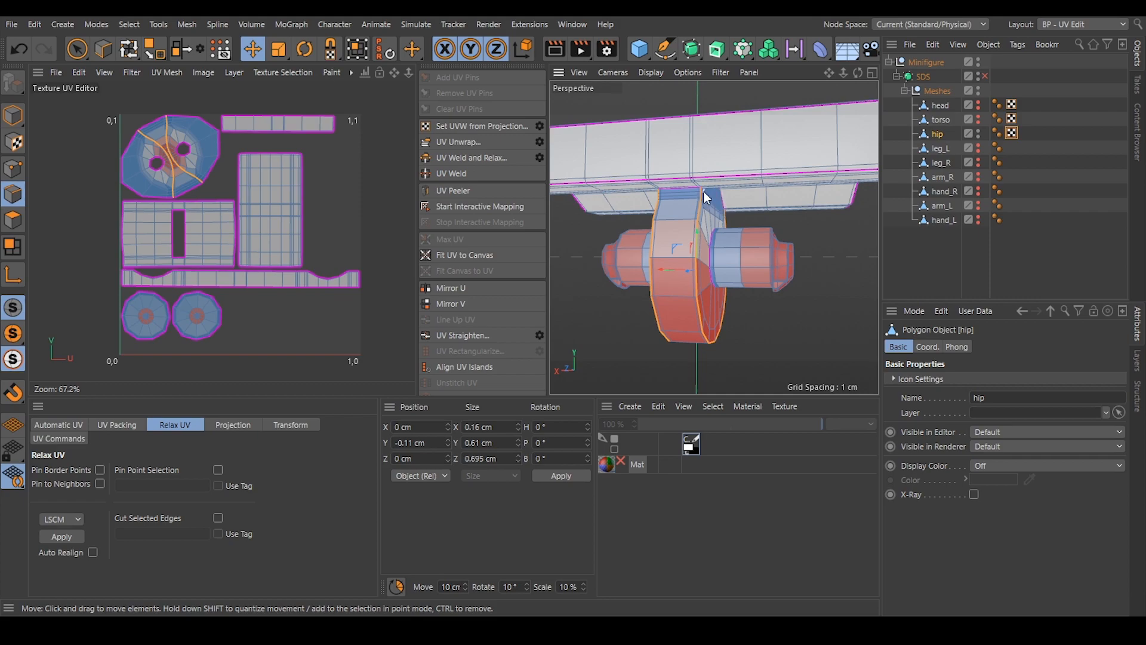
alt+drag(681, 206, 590, 204)
scroll(721, 198, up, 4)
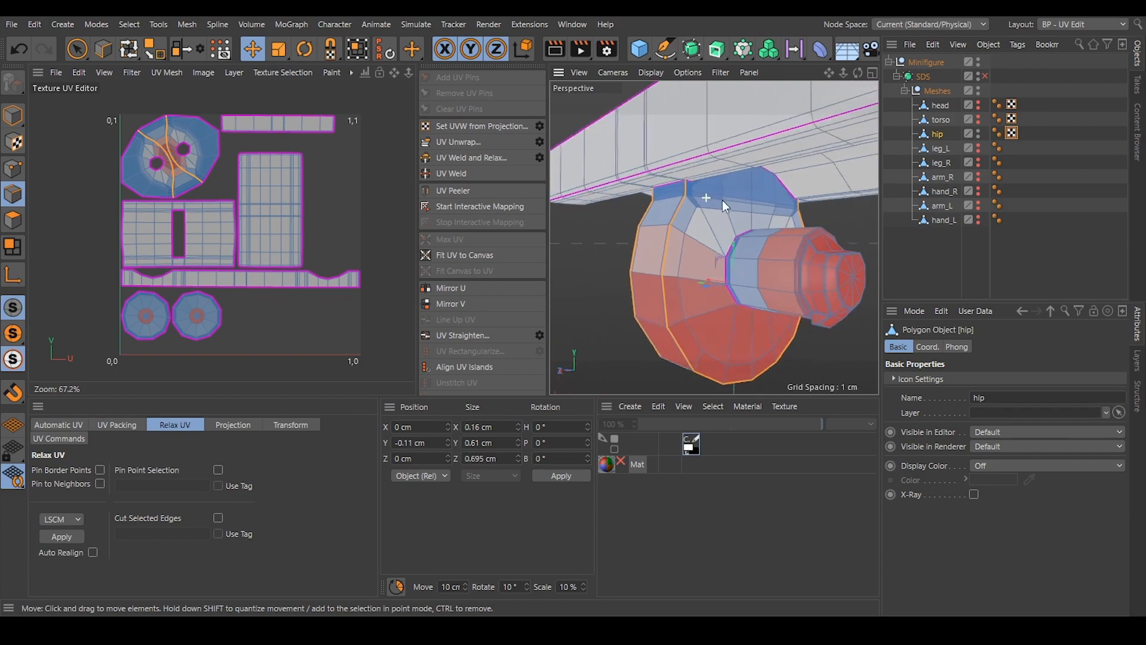
scroll(726, 200, down, 3)
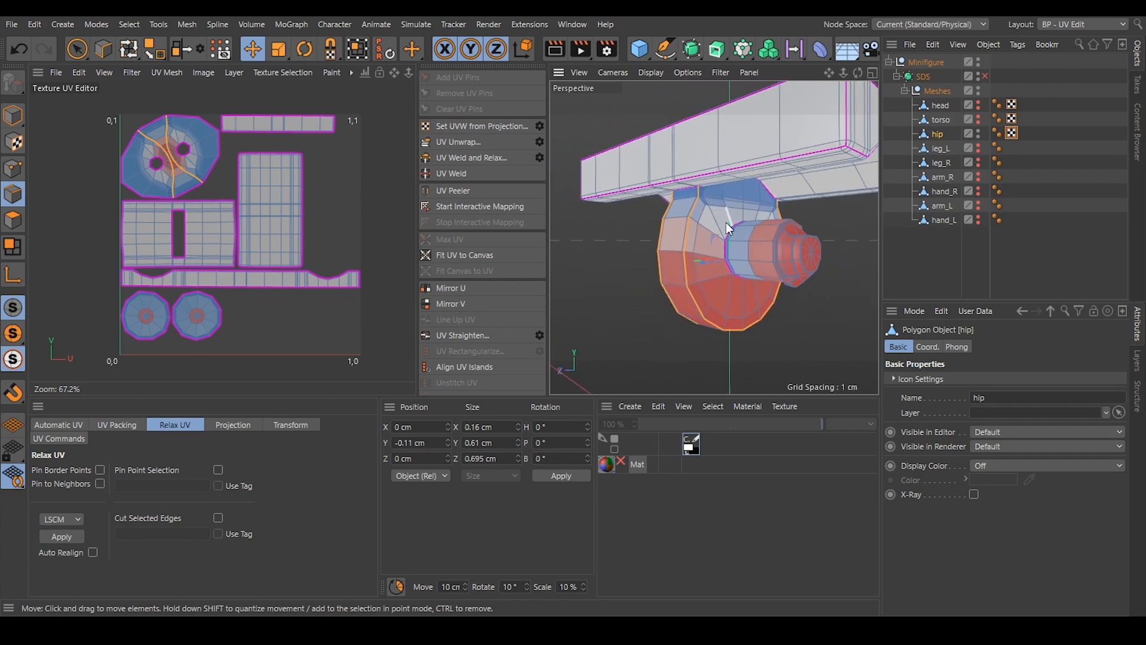
click(448, 140)
scroll(285, 268, up, 3)
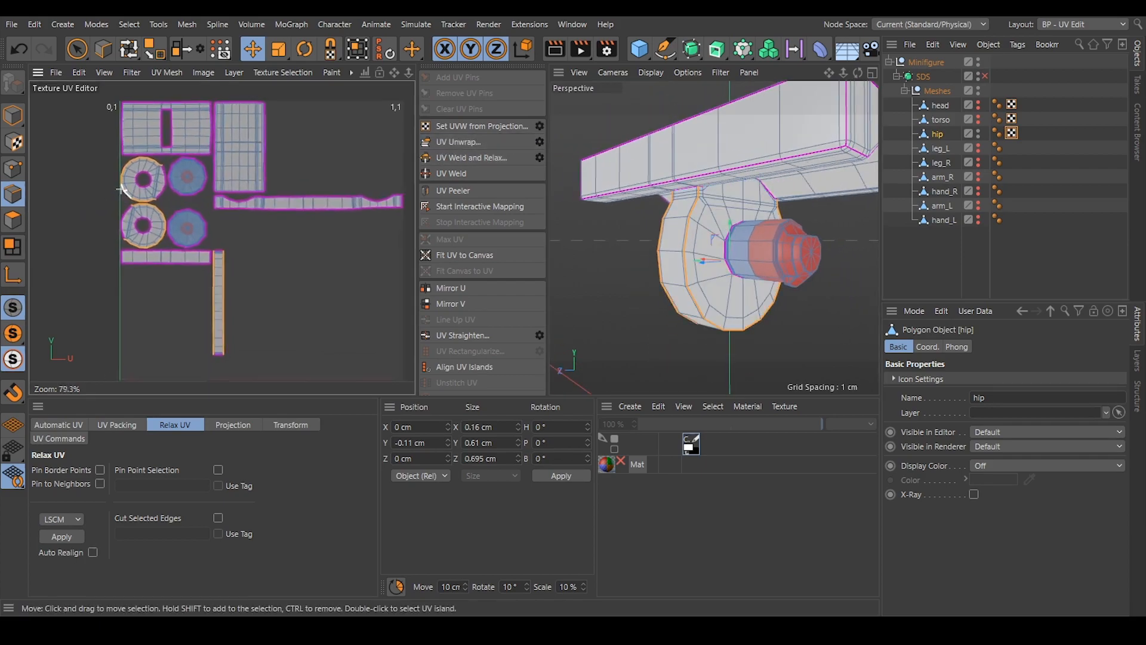
click(251, 250)
scroll(197, 215, up, 2)
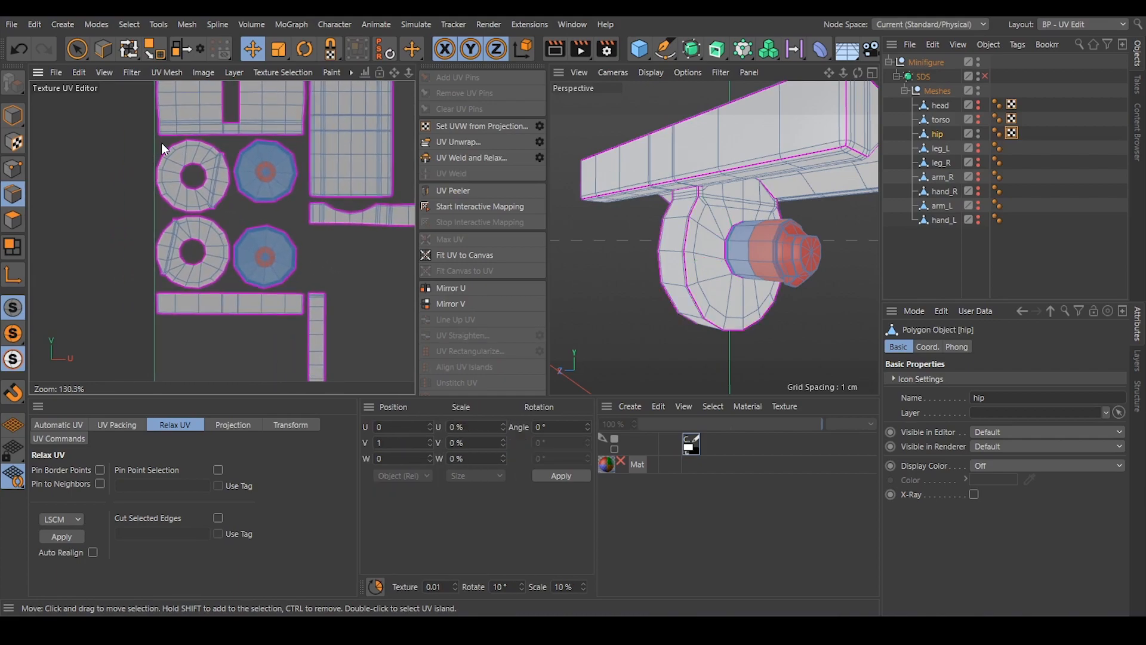
scroll(200, 159, up, 5)
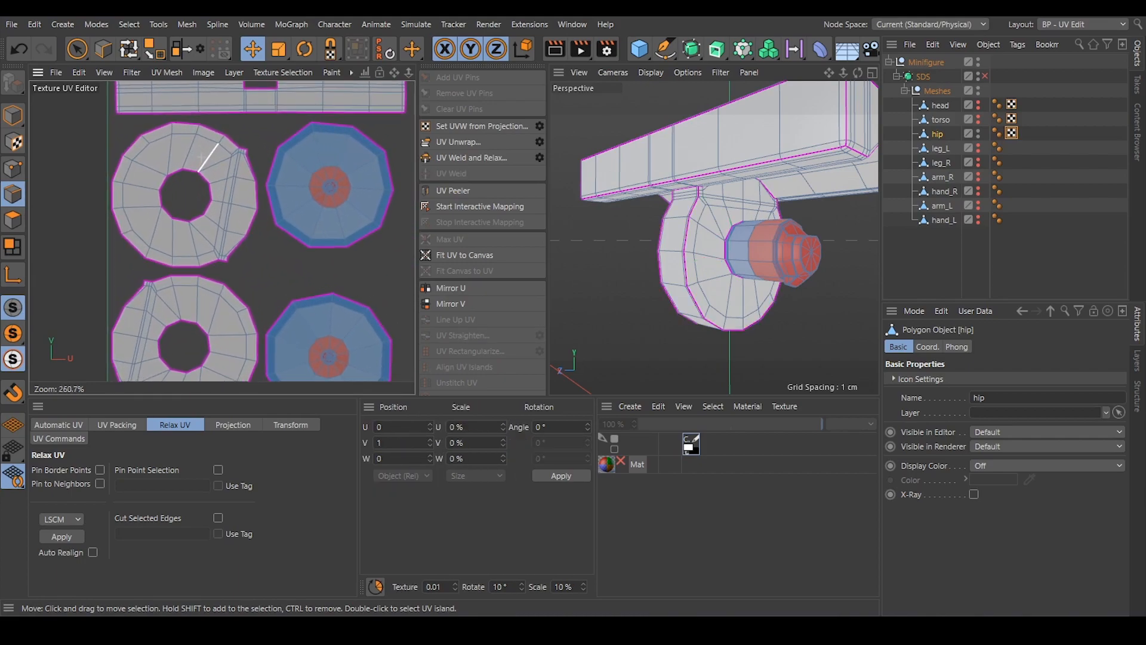
scroll(200, 158, down, 6)
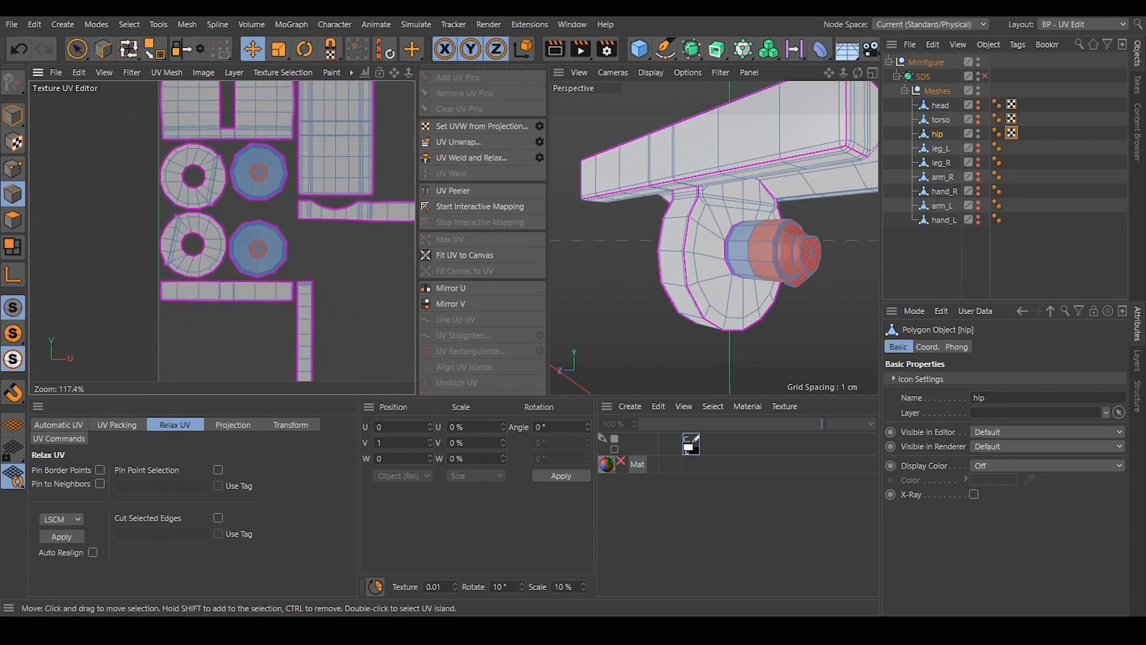
alt+middle_drag(333, 181, 320, 203)
Select the edge loop around one peg's shoulder and mirror the selection to the opposite peg.
alt+drag(705, 182, 825, 123)
alt+drag(667, 154, 668, 236)
alt+right_drag(717, 220, 744, 218)
alt+drag(743, 218, 720, 196)
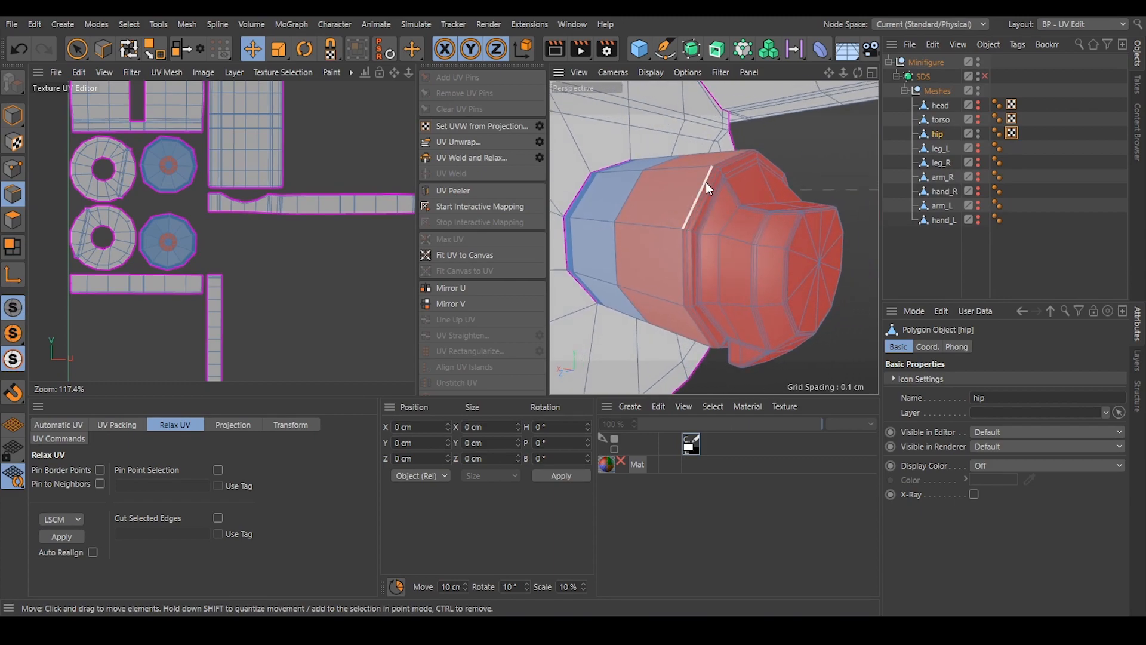
double_click(706, 186)
alt+drag(727, 196, 751, 133)
alt+middle_drag(726, 311, 698, 166)
alt+drag(669, 127, 666, 171)
alt+middle_drag(674, 114, 694, 231)
alt+right_drag(694, 231, 662, 222)
alt+drag(699, 214, 663, 197)
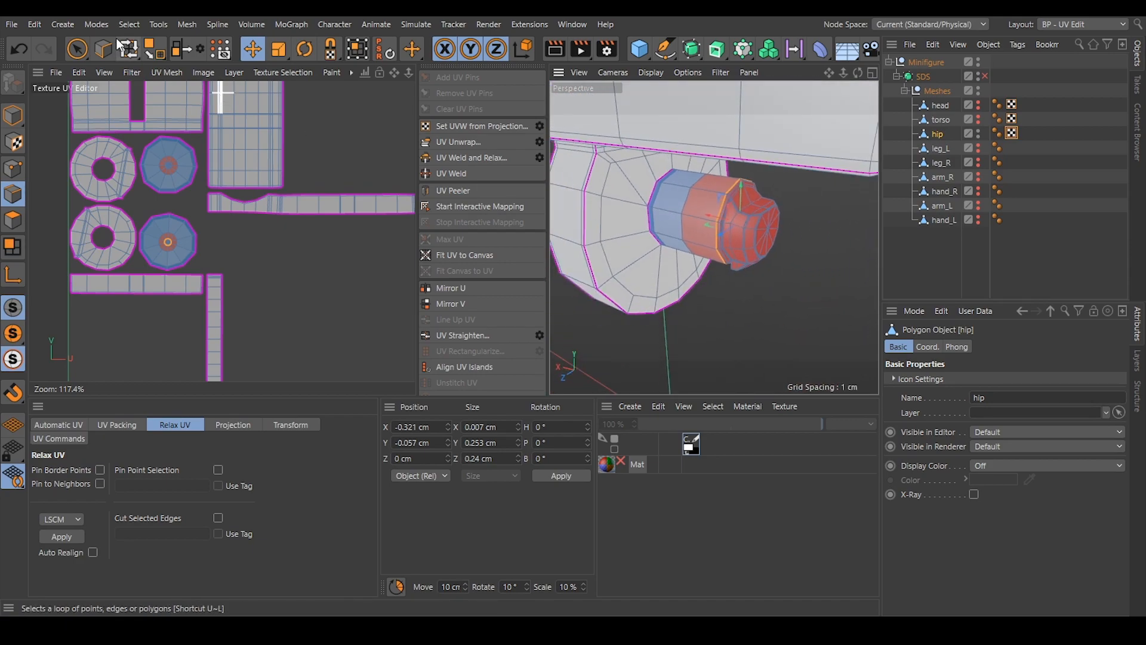
click(182, 48)
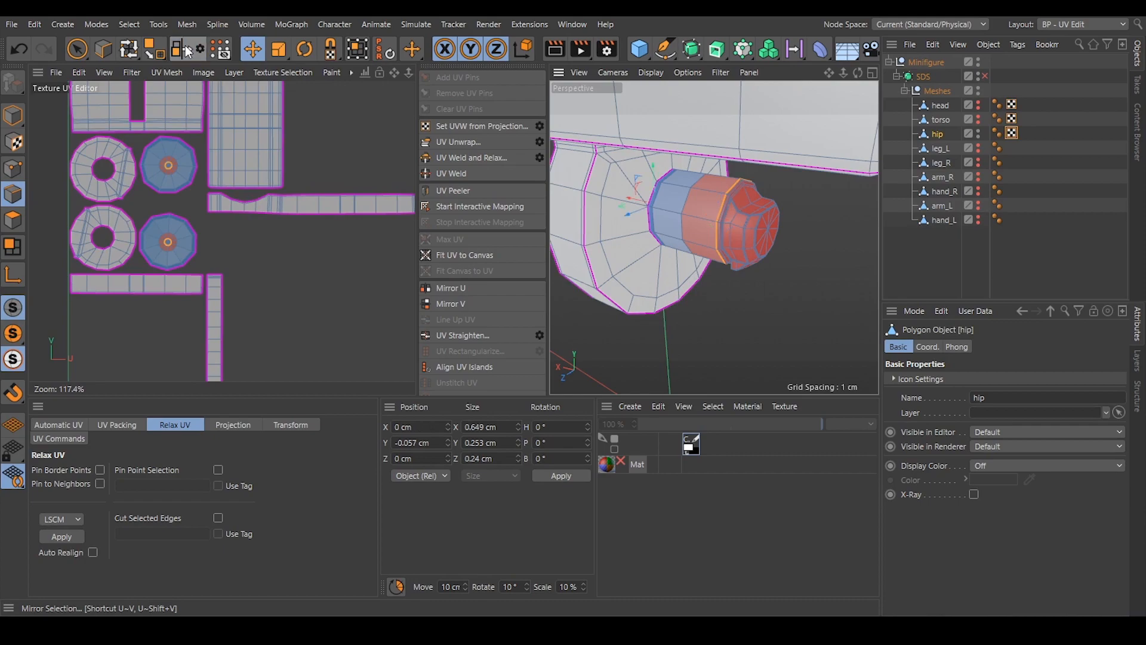
Unwrap the hip along both peg shoulder loops and clear the edge selection.
alt+drag(715, 271, 755, 208)
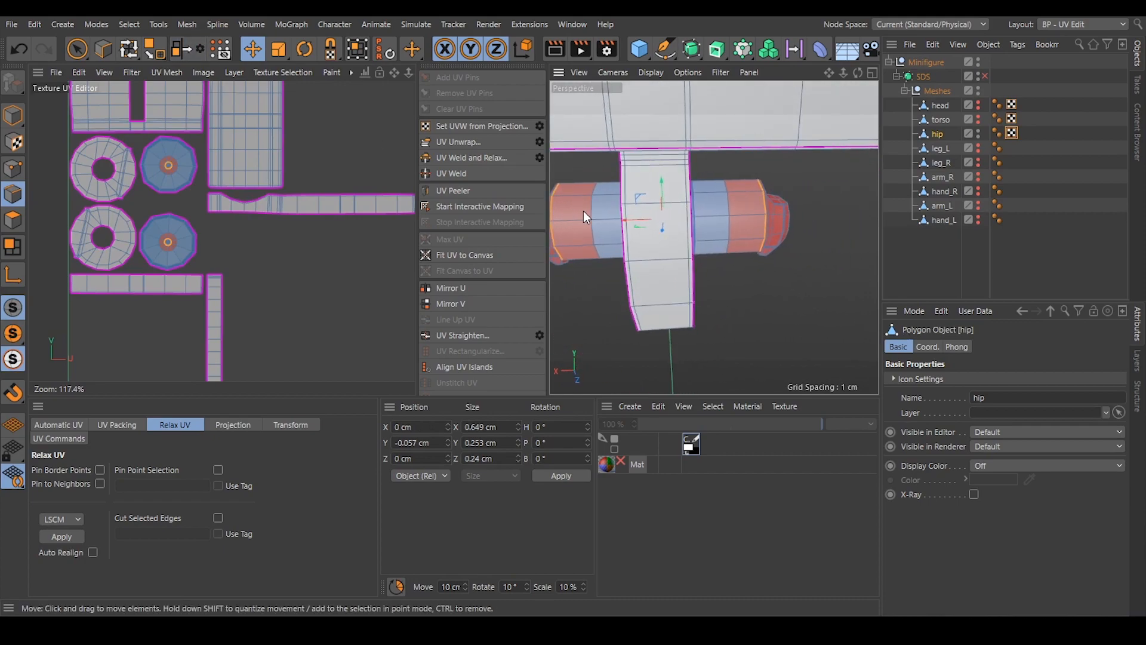
click(462, 141)
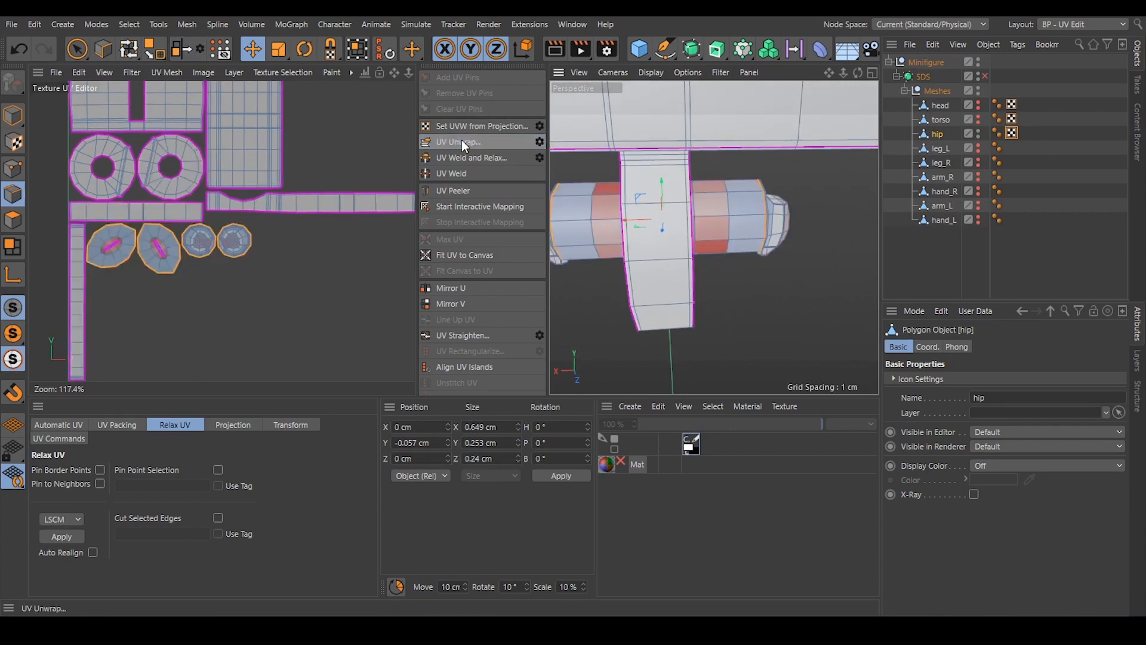
click(292, 315)
Select the lengthwise edges along one peg cylinder's underside and mirror the selection to the other peg.
mouse_move(736, 212)
alt+mouse_down()
mouse_move(686, 128)
mouse_move(660, 141)
alt+mouse_up()
alt+drag(777, 255, 703, 327)
scroll(784, 257, up, 3)
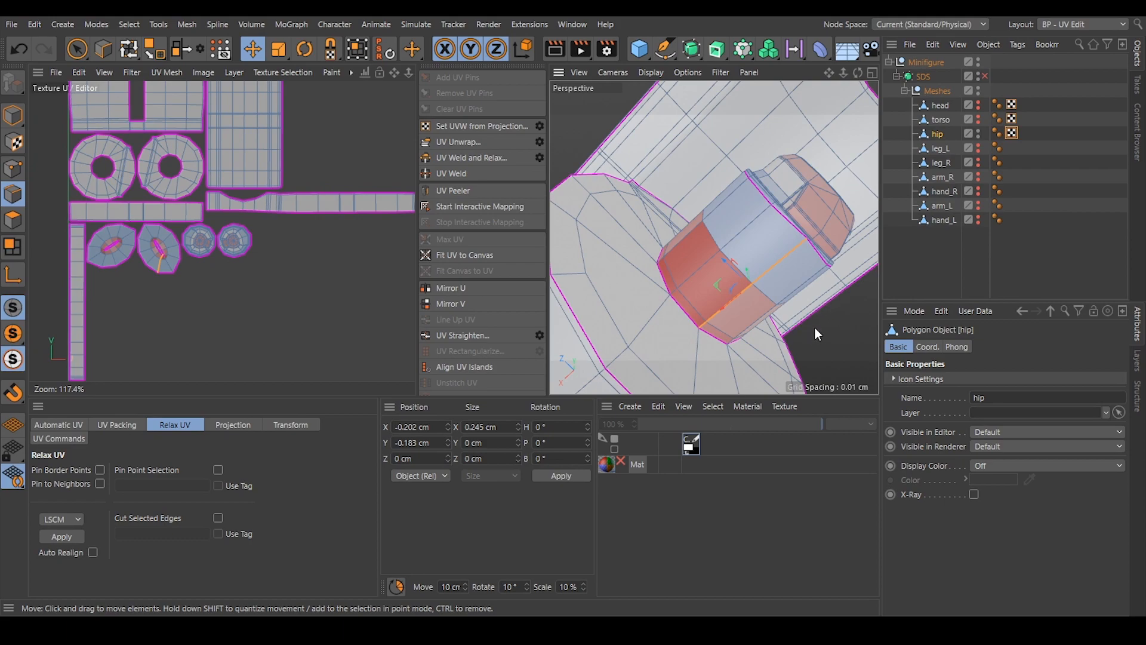
click(182, 50)
Unwrap the hip with the lengthwise seams so both peg cylinders open into flat strips, and clear the selection.
scroll(742, 262, down, 5)
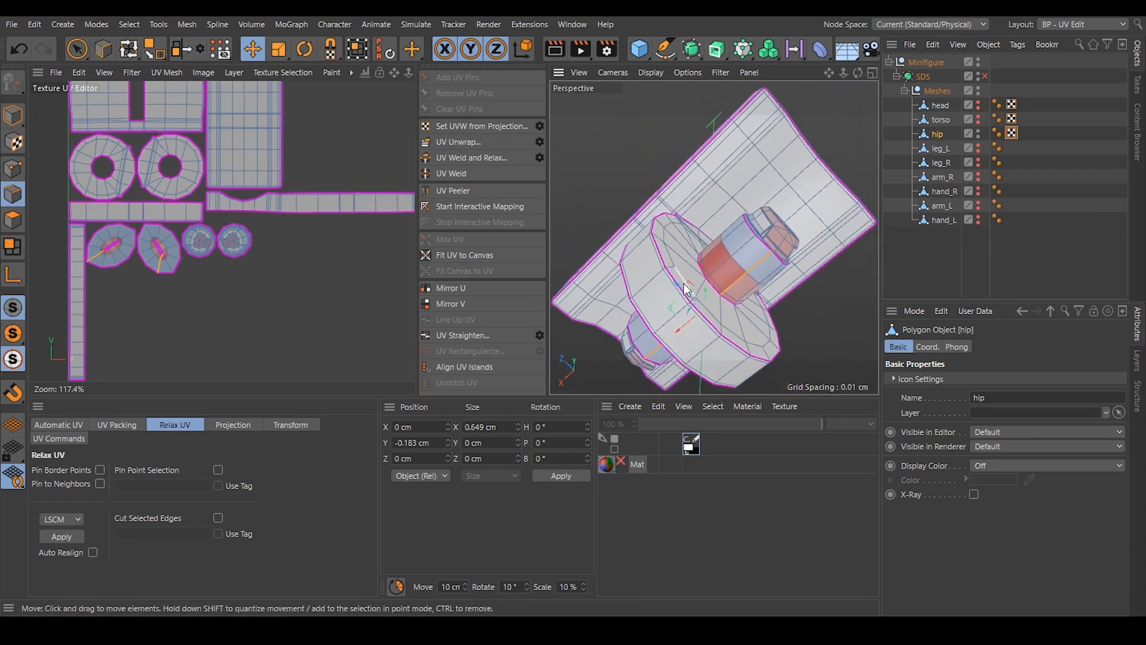
click(464, 142)
scroll(221, 216, down, 3)
alt+middle_drag(265, 170, 232, 200)
Set the project's view clipping to Tiny for close-up work on the hip's peg end.
alt+drag(775, 219, 764, 307)
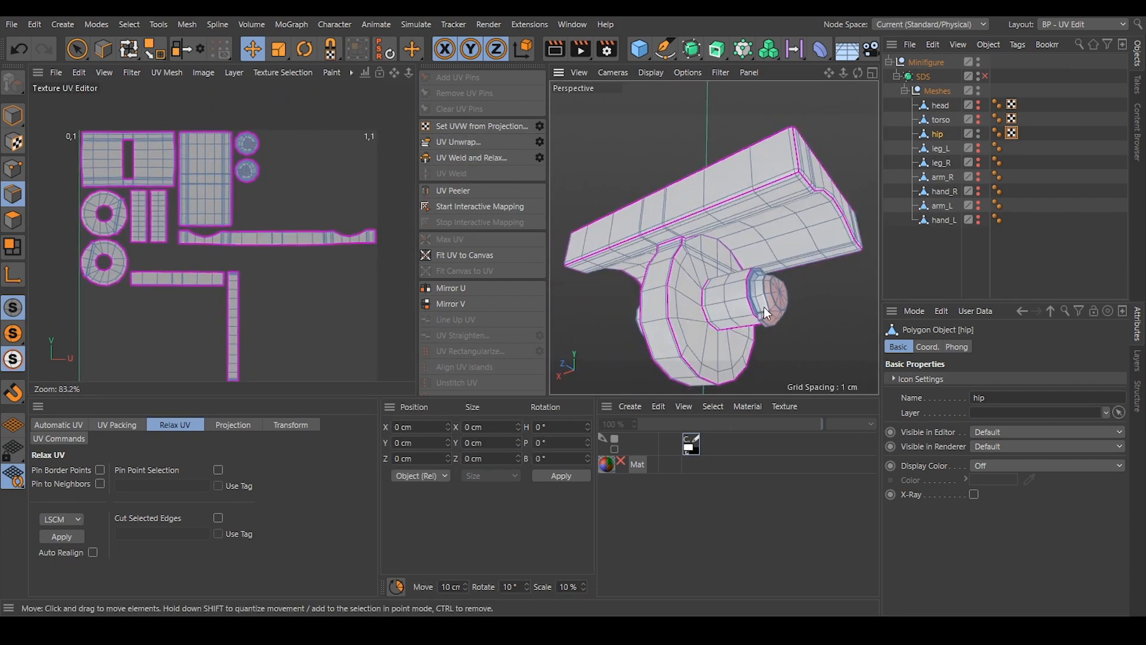
scroll(767, 292, up, 10)
alt+drag(736, 240, 729, 191)
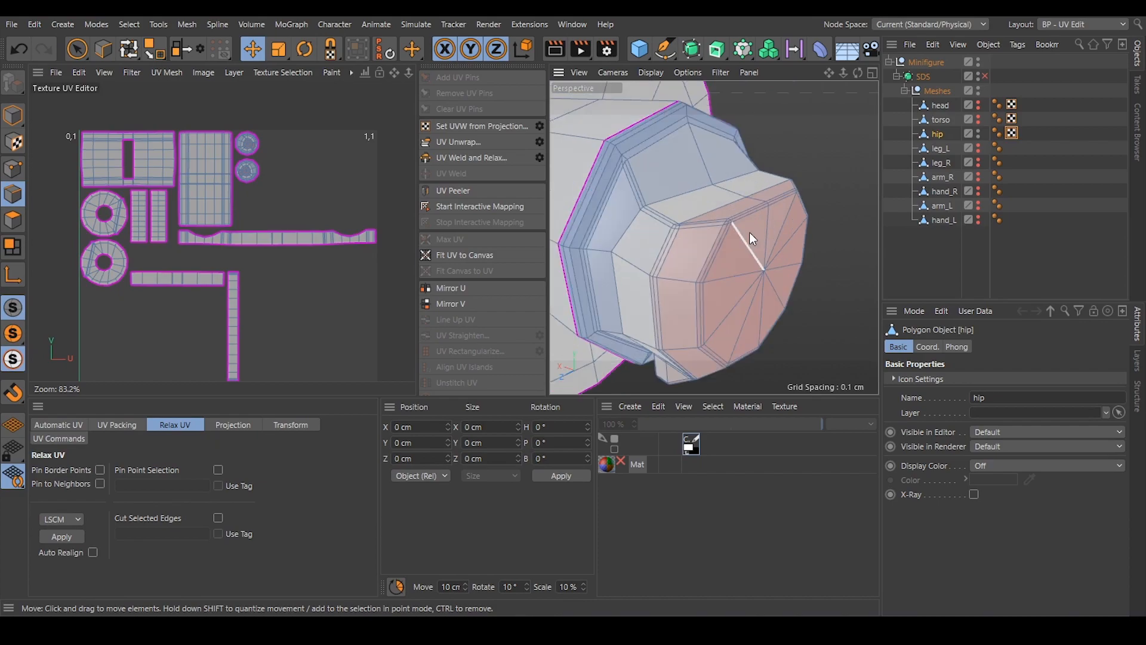
alt+drag(733, 237, 663, 206)
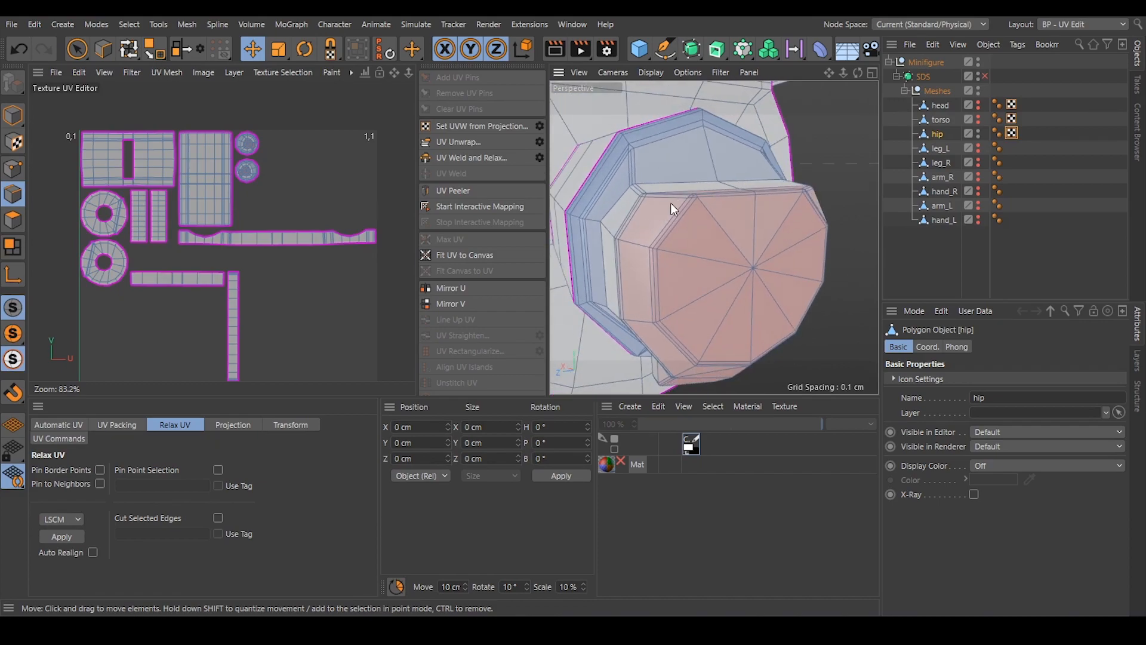
alt+drag(769, 248, 685, 230)
alt+right_drag(645, 196, 660, 198)
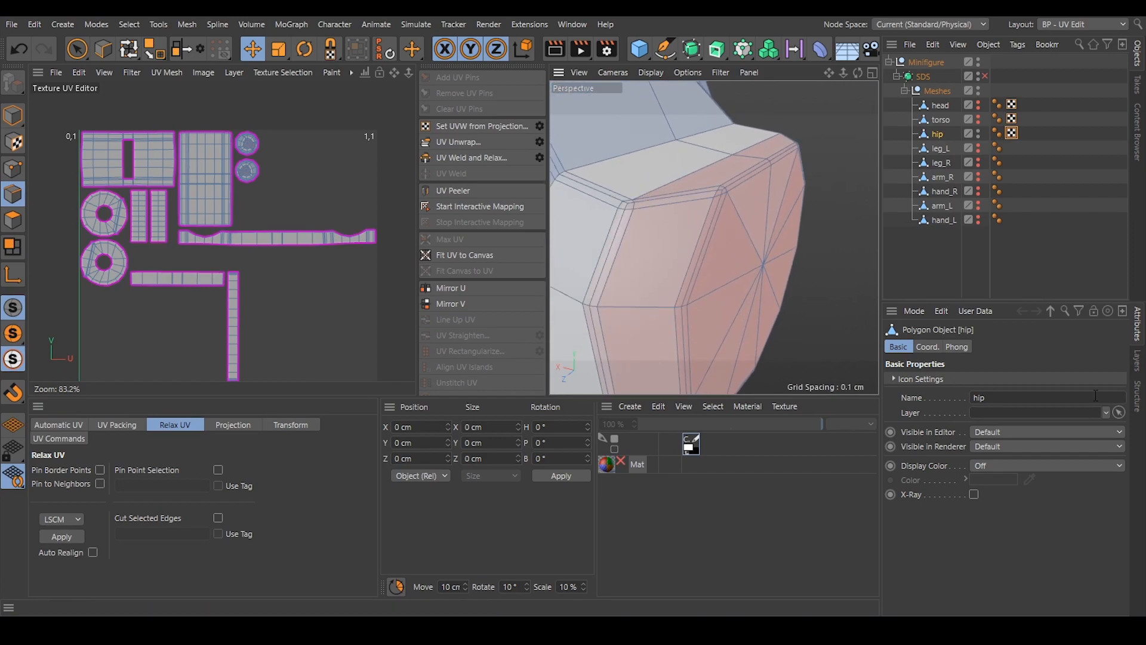
click(917, 316)
click(926, 319)
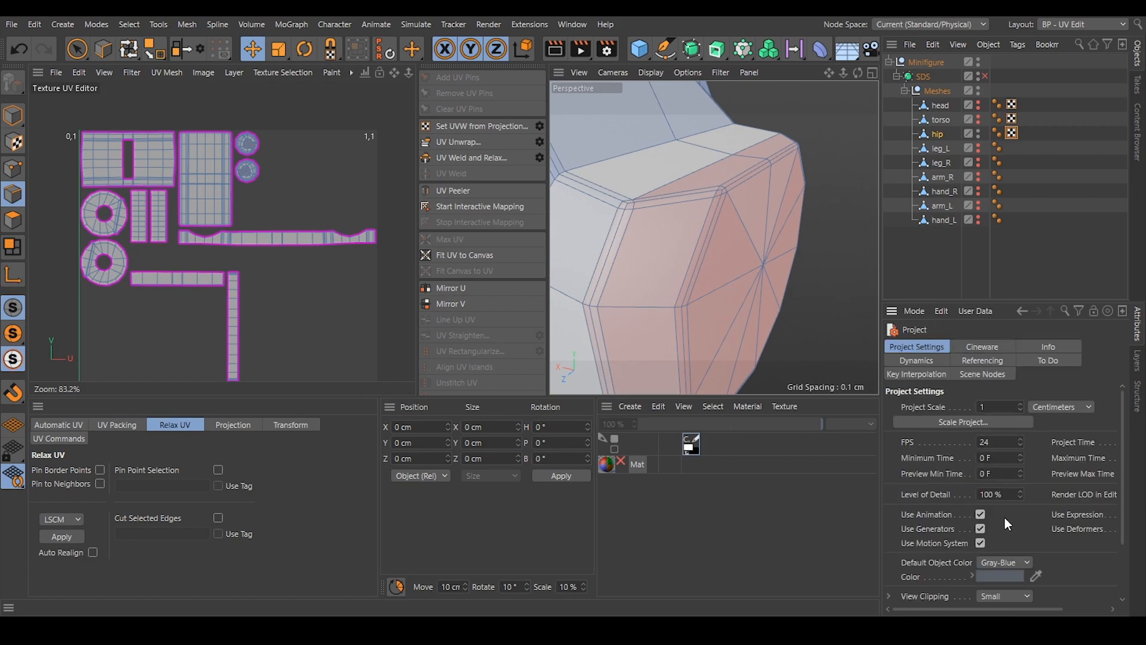
click(991, 595)
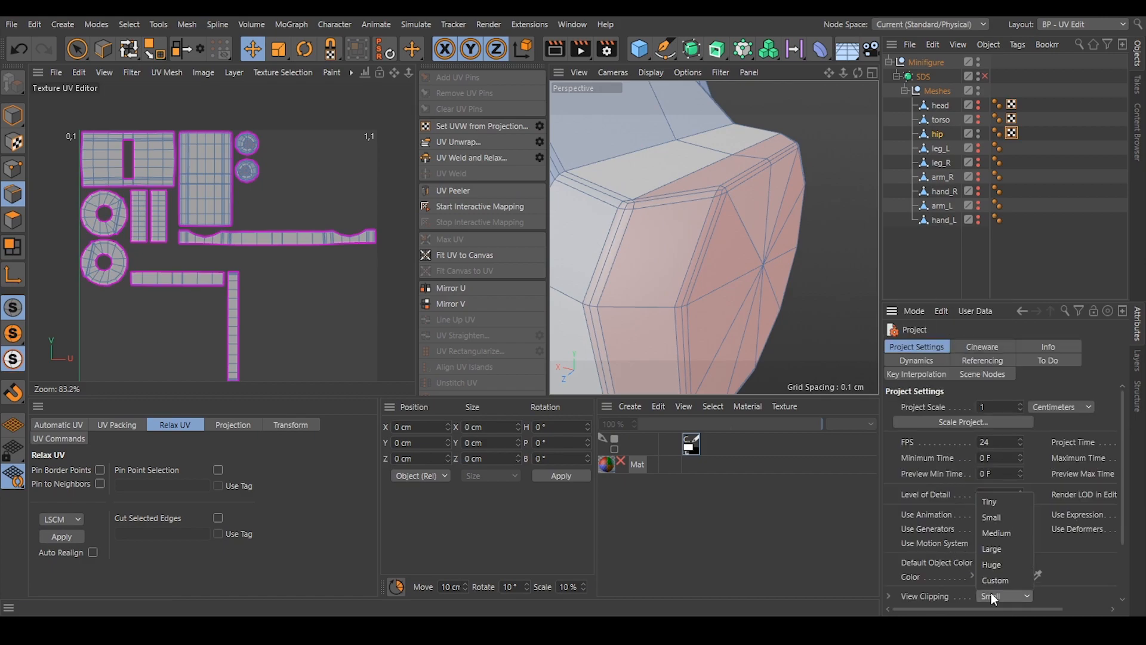
click(1006, 501)
Select the edges along one side of the peg's end knob, where its flange begins, down to the underside.
alt+drag(643, 192, 682, 148)
click(686, 116)
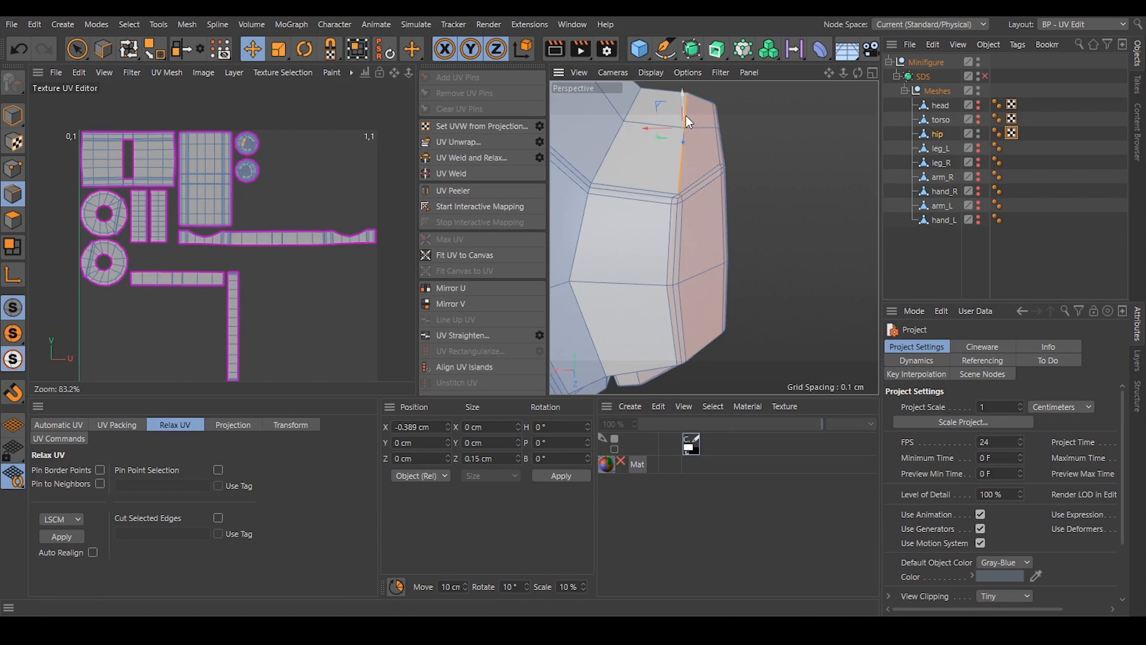
shift+click(676, 197)
shift+click(673, 202)
shift+click(672, 216)
alt+drag(673, 300, 688, 237)
shift+click(728, 161)
alt+drag(758, 301, 773, 214)
shift+click(748, 287)
shift+click(724, 312)
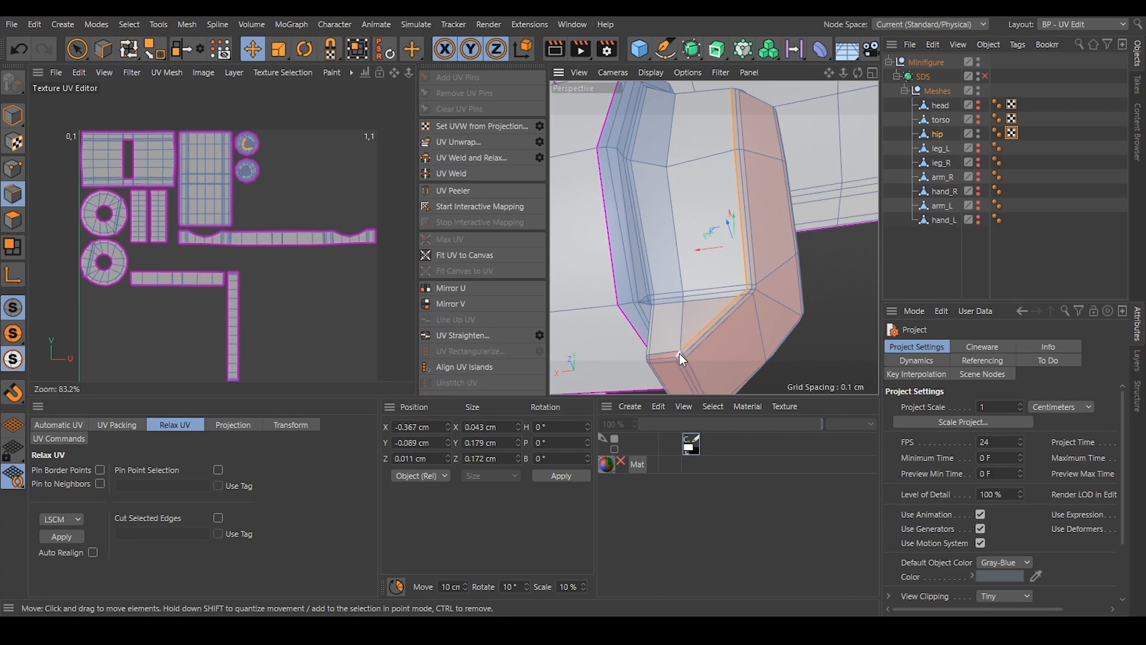
mouse_move(676, 353)
alt+mouse_down()
mouse_move(754, 326)
mouse_move(656, 350)
alt+mouse_up()
scroll(656, 350, up, 3)
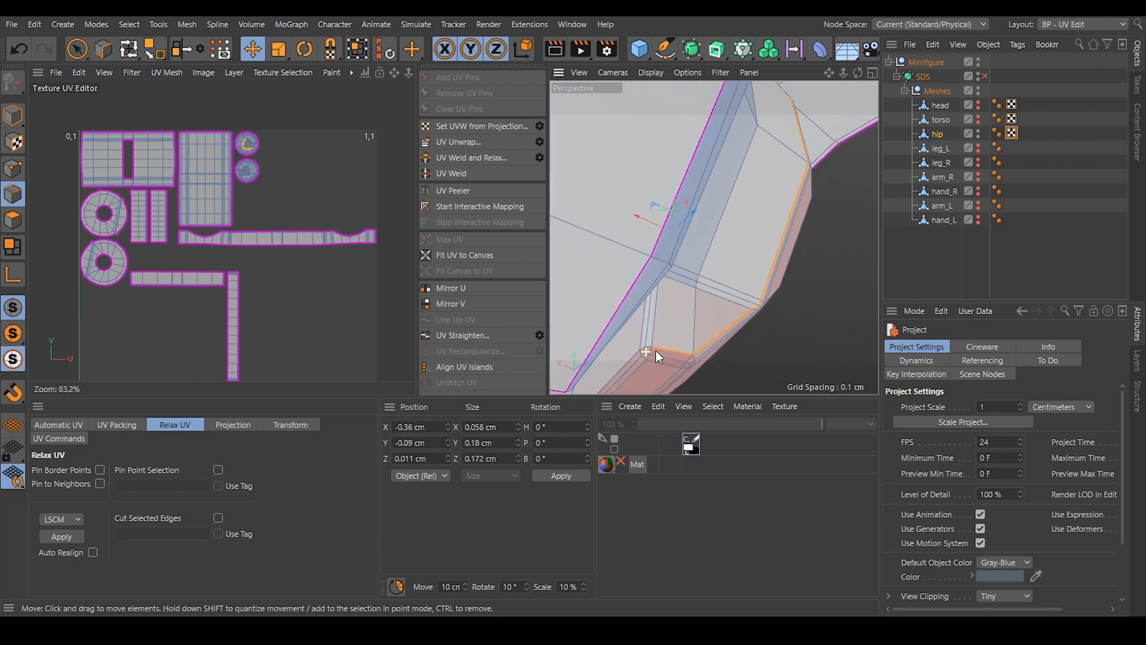
shift+click(650, 344)
Extend the edge selection along the opposite side of the same end knob toward its underside.
alt+drag(647, 336, 697, 244)
scroll(757, 194, up, 5)
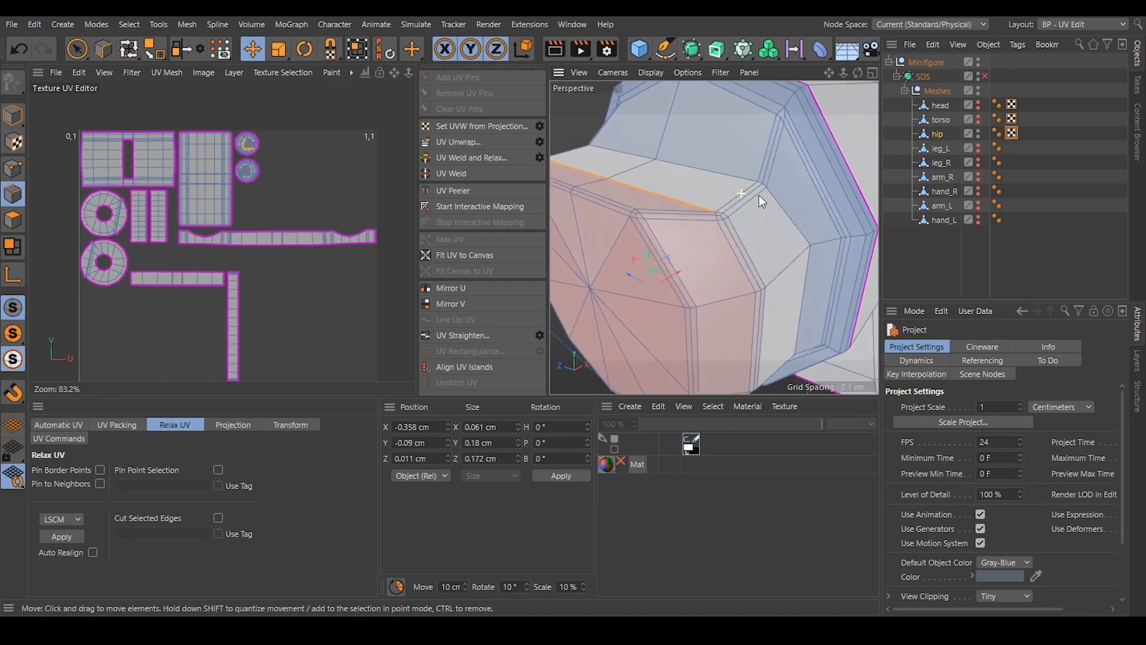
shift+click(718, 215)
shift+click(725, 219)
shift+click(736, 236)
alt+drag(714, 237, 775, 269)
alt+drag(750, 142, 746, 216)
alt+drag(717, 216, 708, 238)
click(686, 208)
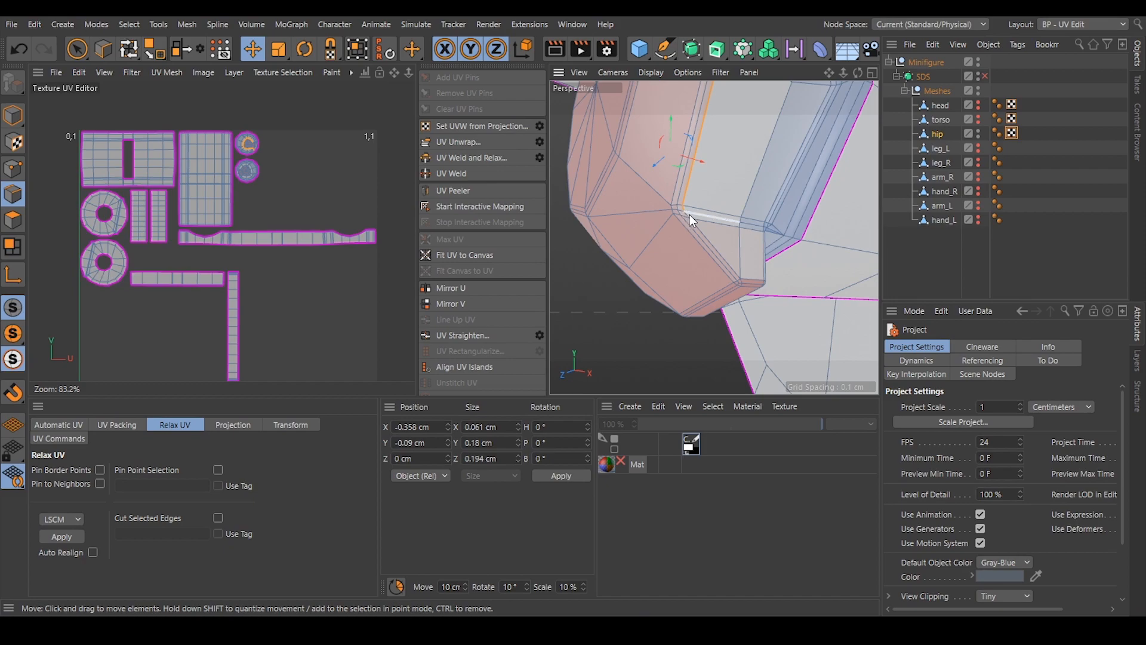
shift+click(726, 260)
mouse_move(727, 263)
alt+mouse_down()
mouse_move(760, 274)
mouse_move(640, 197)
mouse_move(717, 251)
alt+mouse_up()
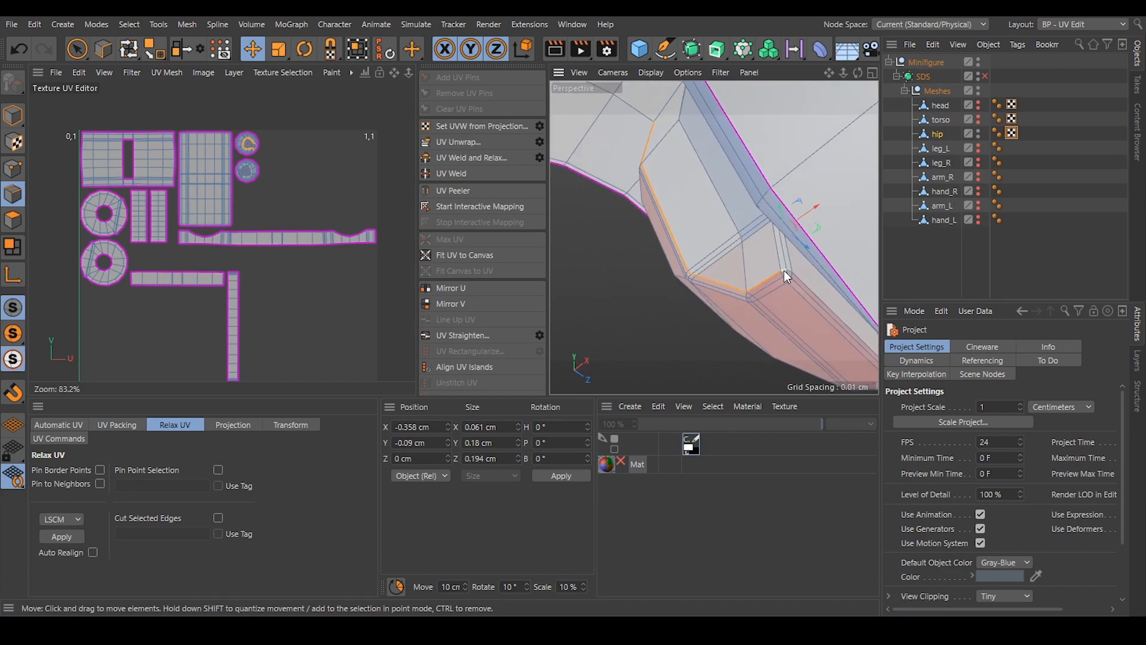
alt+drag(775, 179, 701, 237)
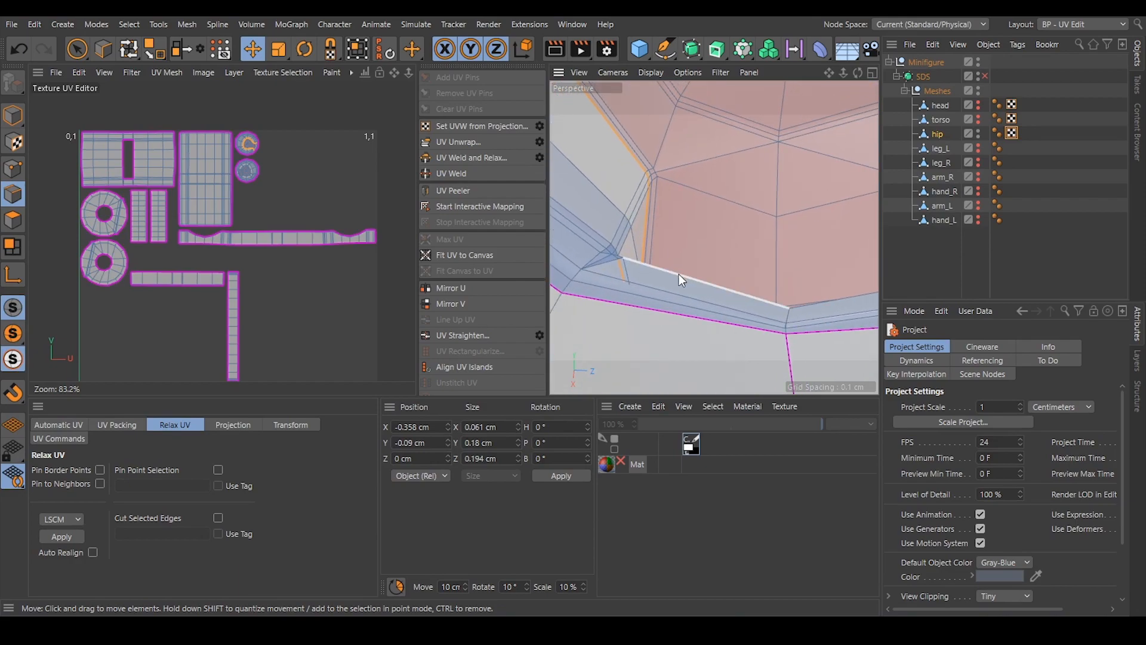
Complete the seam selection with the short edges at the knob's underside, beside the peg's collar.
alt+drag(662, 275, 616, 244)
alt+middle_drag(774, 226, 753, 235)
alt+middle_drag(752, 185, 732, 242)
alt+drag(732, 242, 556, 245)
scroll(731, 242, up, 5)
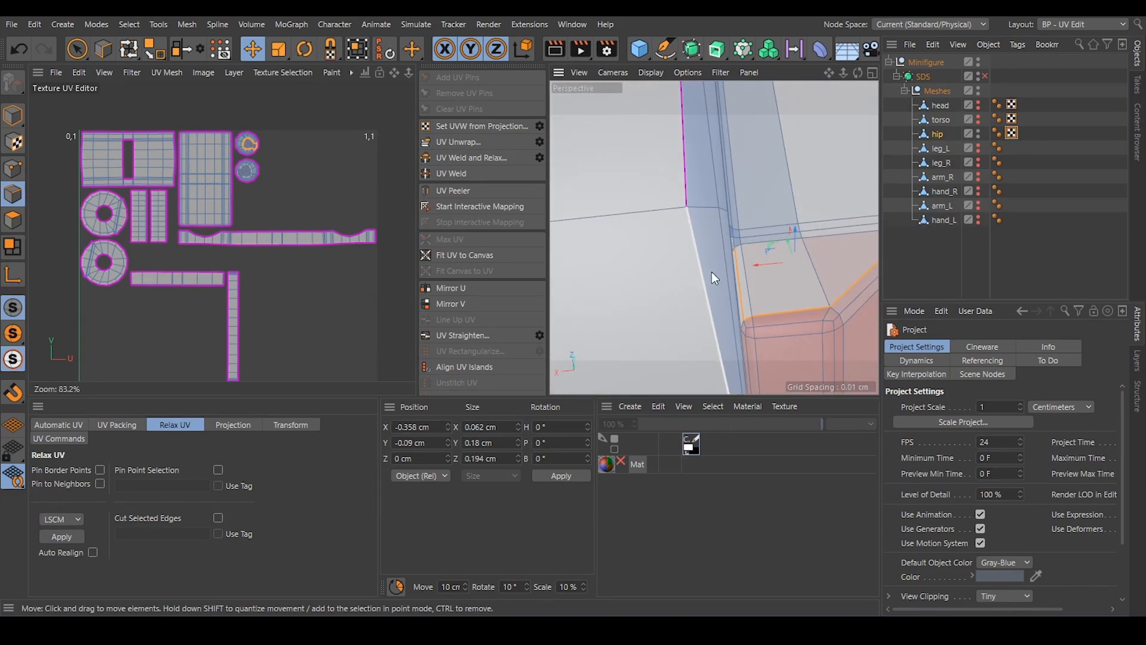
alt+drag(733, 252, 693, 265)
scroll(678, 270, down, 10)
mouse_move(747, 219)
alt+mouse_down()
mouse_move(735, 185)
mouse_move(732, 230)
alt+mouse_up()
scroll(696, 182, up, 10)
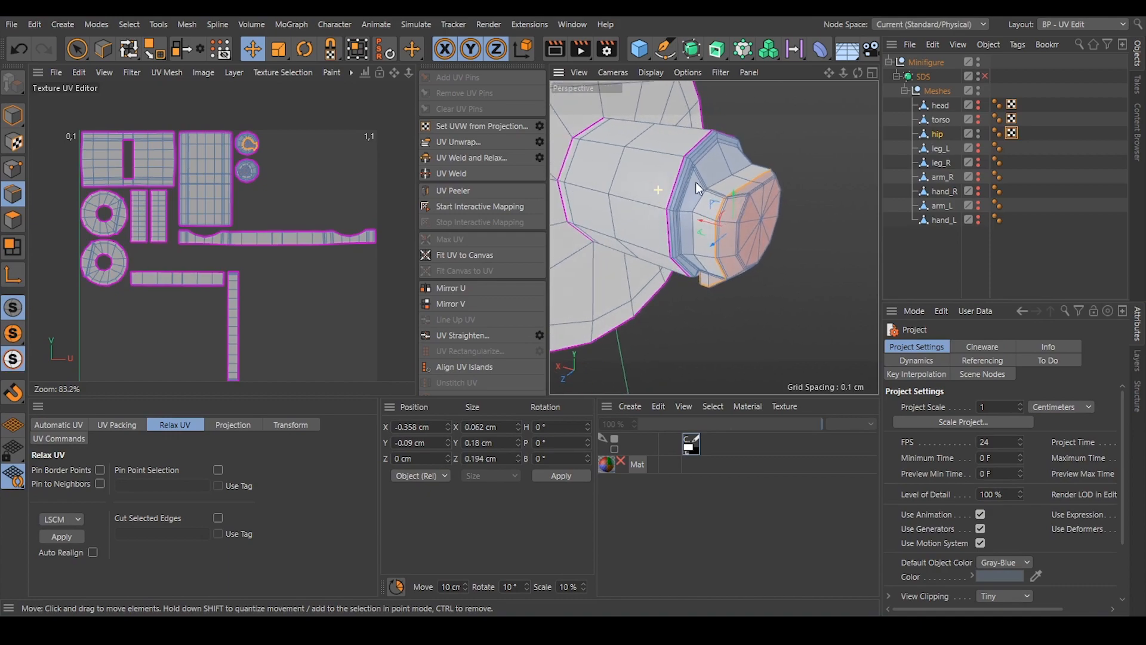
Add the edges running outward from the seam loop to the knob's end face.
alt+drag(770, 185, 749, 201)
scroll(748, 201, up, 3)
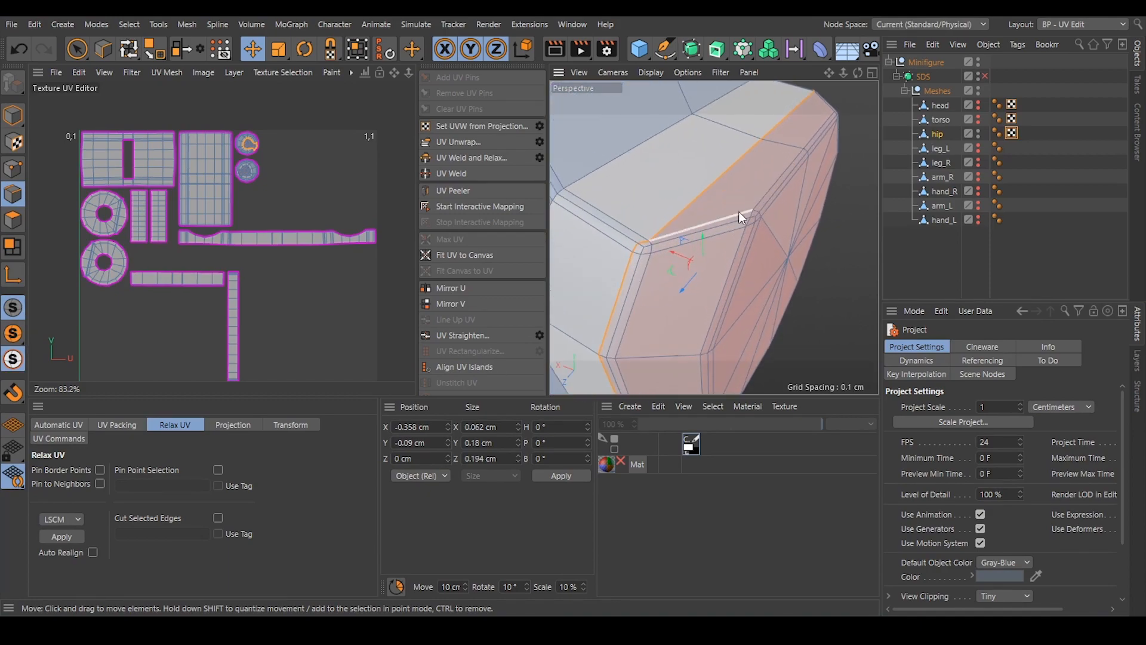
mouse_move(788, 173)
alt+mouse_down()
mouse_move(719, 175)
mouse_move(705, 203)
mouse_move(724, 202)
mouse_move(626, 239)
mouse_move(753, 252)
mouse_move(826, 165)
mouse_move(786, 196)
alt+mouse_up()
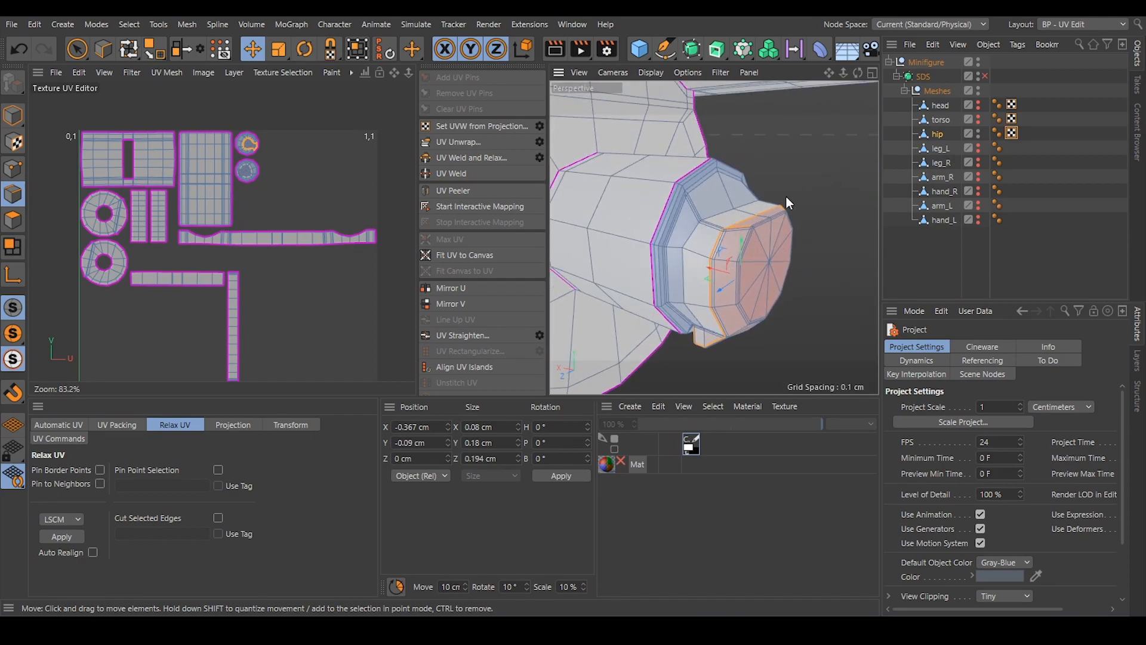
Mirror the knob's seam selection to the opposite peg and unwrap the hip, separating the end caps from the collar rings.
scroll(711, 236, down, 5)
alt+drag(714, 218, 554, 221)
scroll(698, 222, up, 5)
click(180, 50)
click(489, 141)
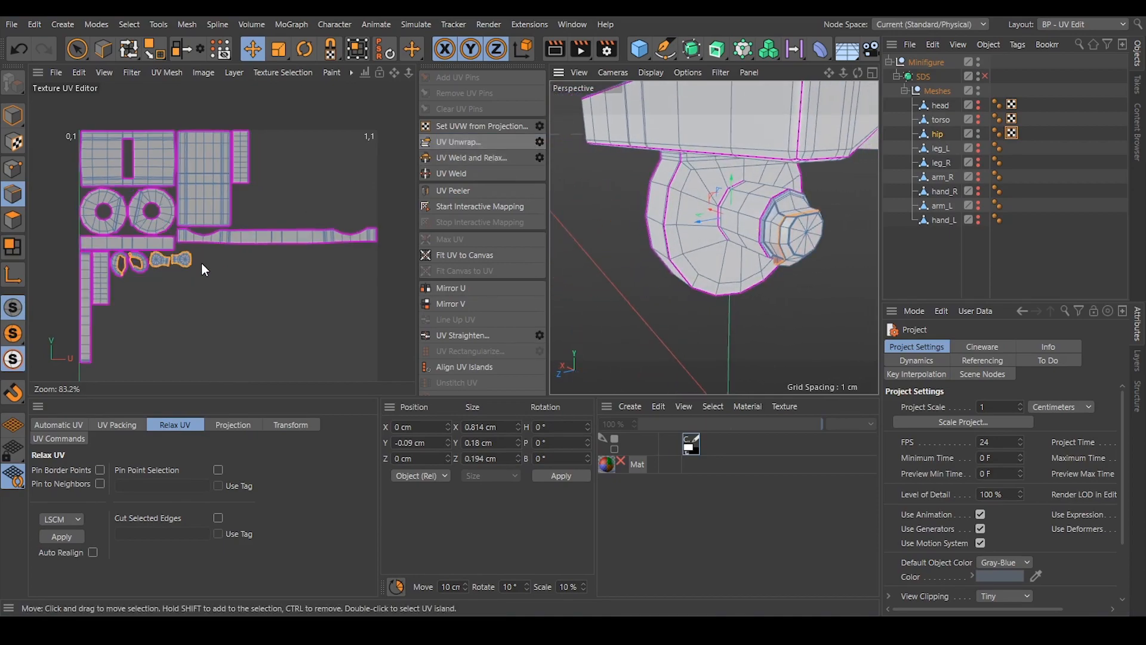
scroll(127, 261, up, 2)
scroll(128, 262, up, 8)
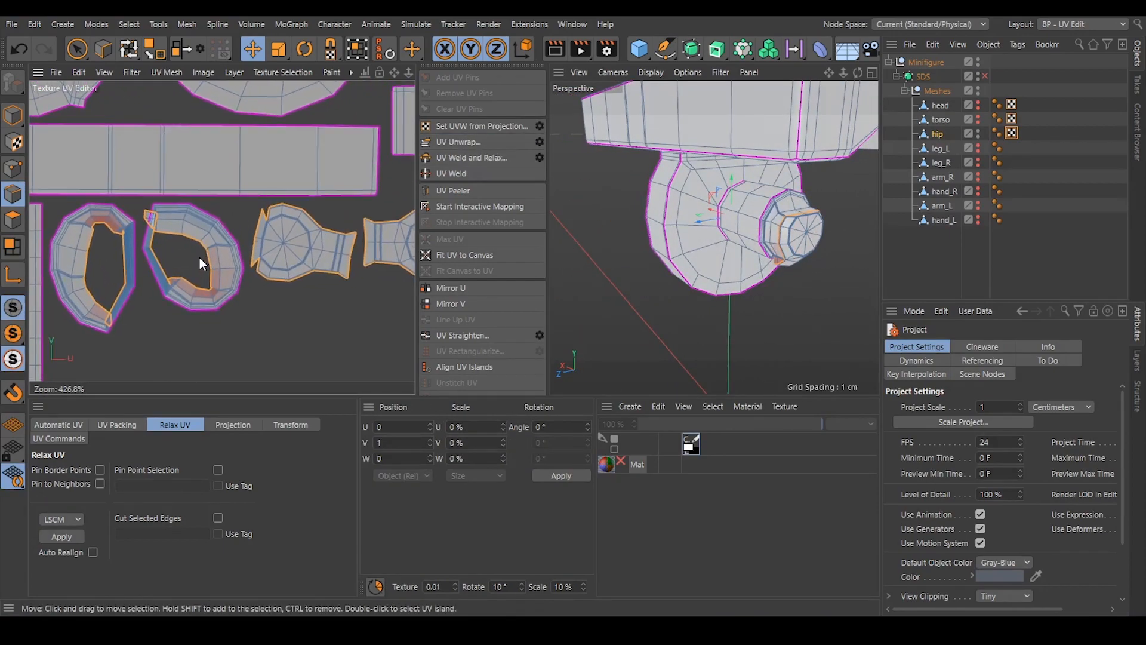
scroll(159, 286, up, 2)
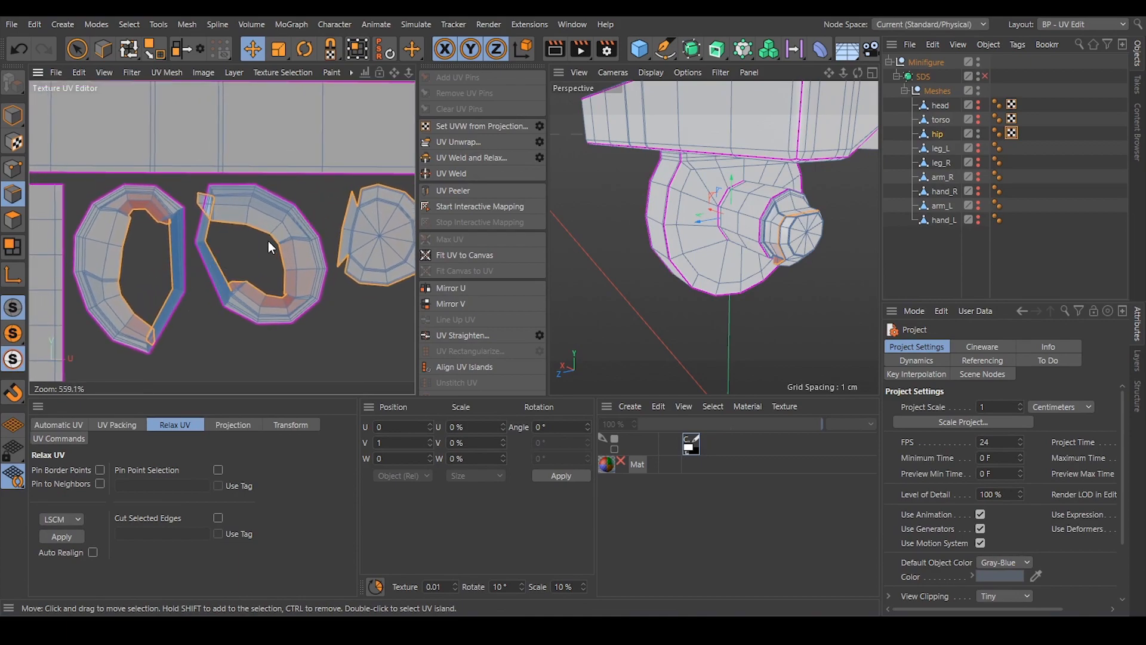
click(279, 228)
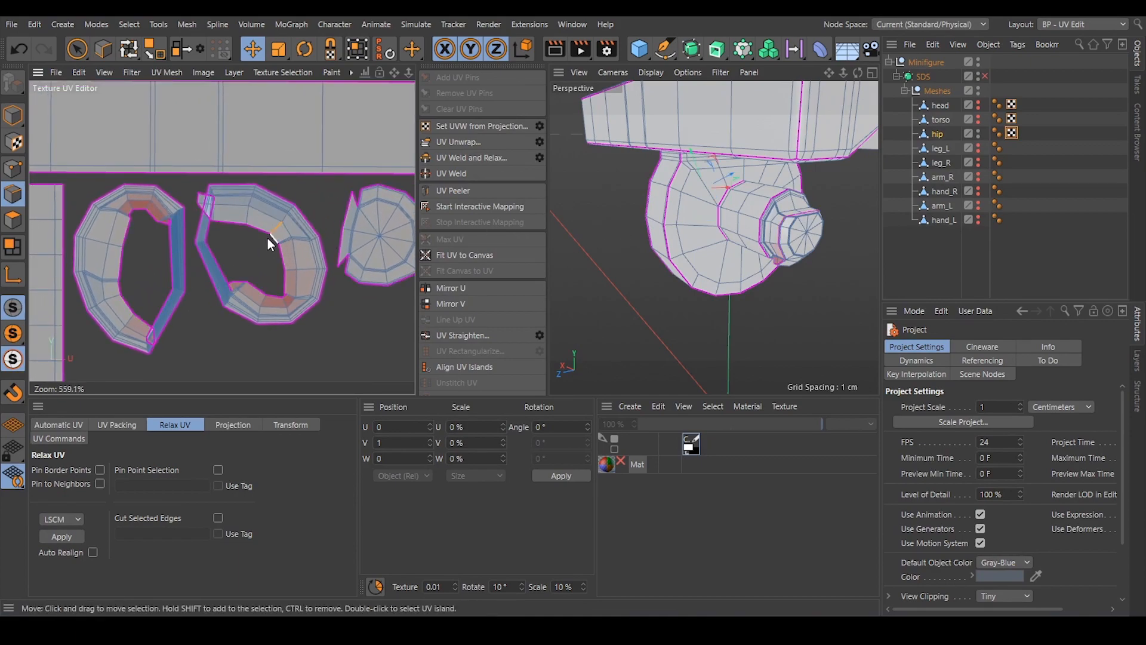
click(103, 240)
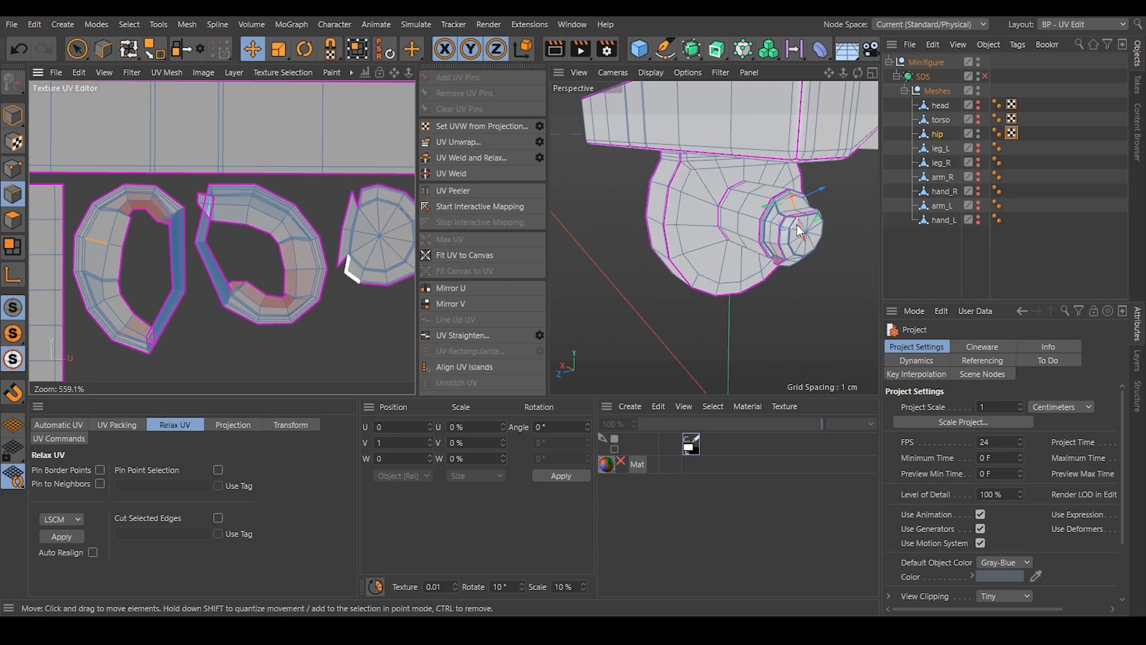
Select the short edges crossing one peg's collar at its underside, from the inner seam to the outer seam.
scroll(826, 187, up, 3)
alt+drag(827, 187, 836, 209)
alt+right_drag(703, 327, 719, 313)
alt+middle_drag(719, 314, 719, 284)
mouse_move(719, 285)
alt+mouse_down()
mouse_move(716, 243)
mouse_move(644, 322)
mouse_move(731, 280)
alt+mouse_up()
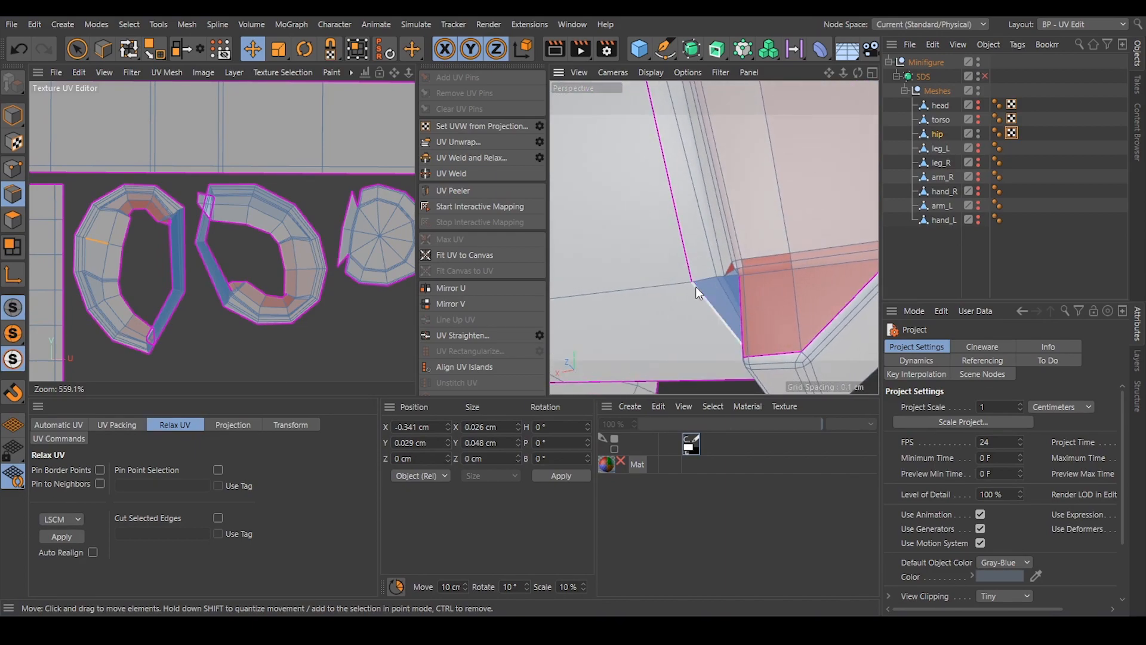
click(730, 277)
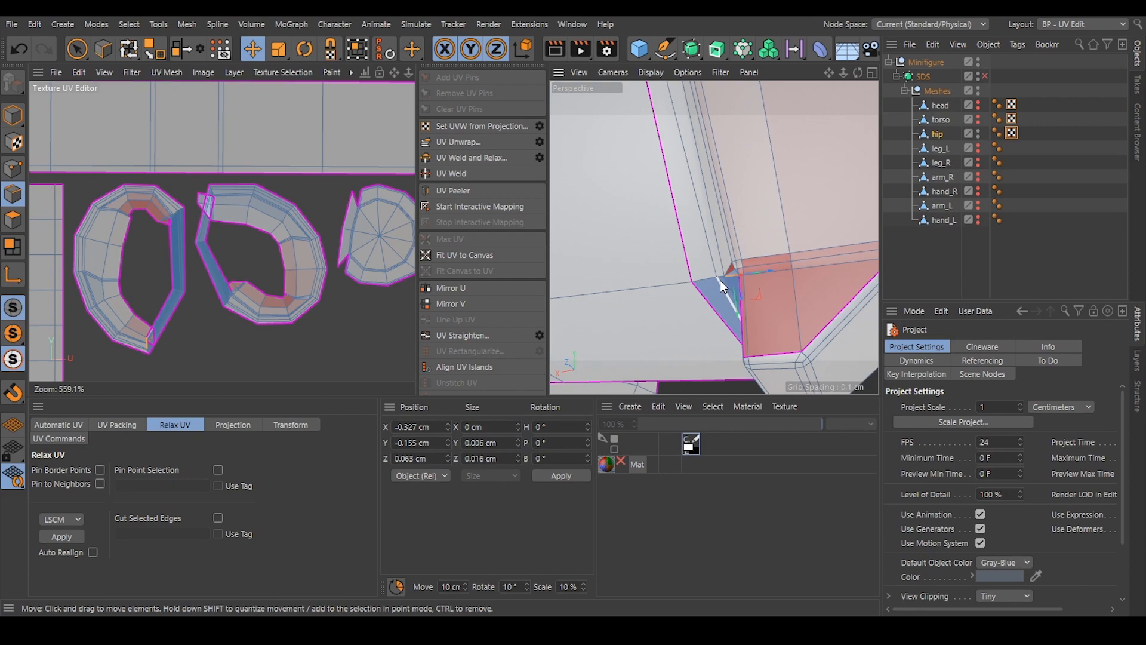
shift+double_click(720, 277)
alt+drag(739, 280, 756, 281)
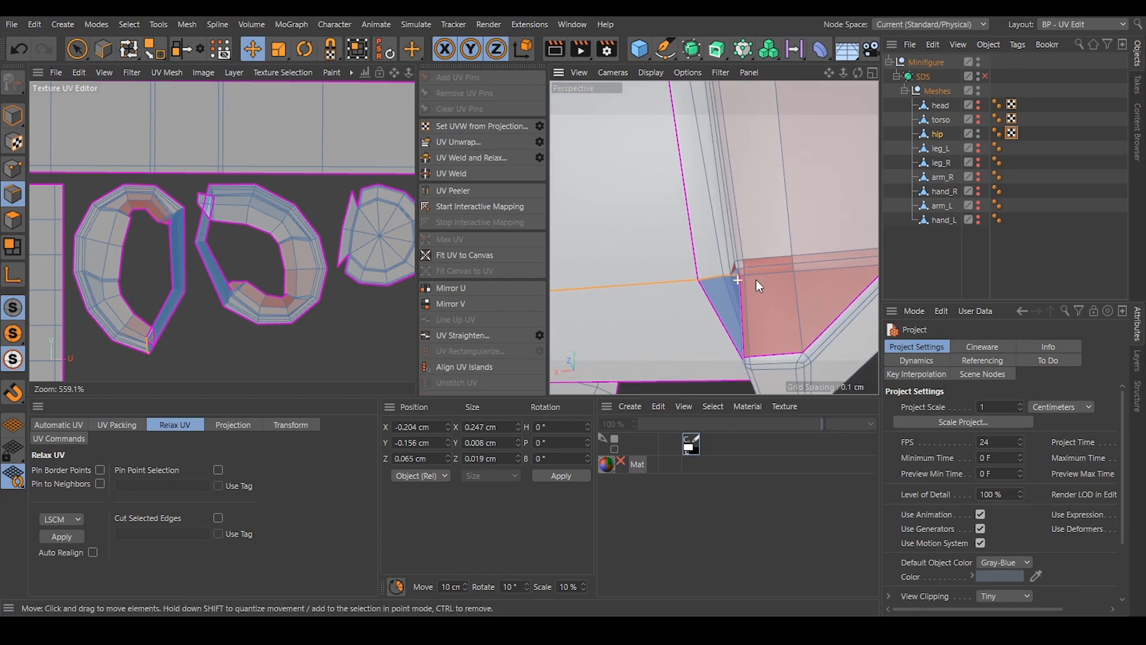
shift+click(716, 279)
mouse_move(751, 275)
alt+mouse_down()
mouse_move(734, 279)
mouse_move(825, 300)
mouse_move(853, 329)
mouse_move(736, 258)
alt+mouse_up()
click(736, 282)
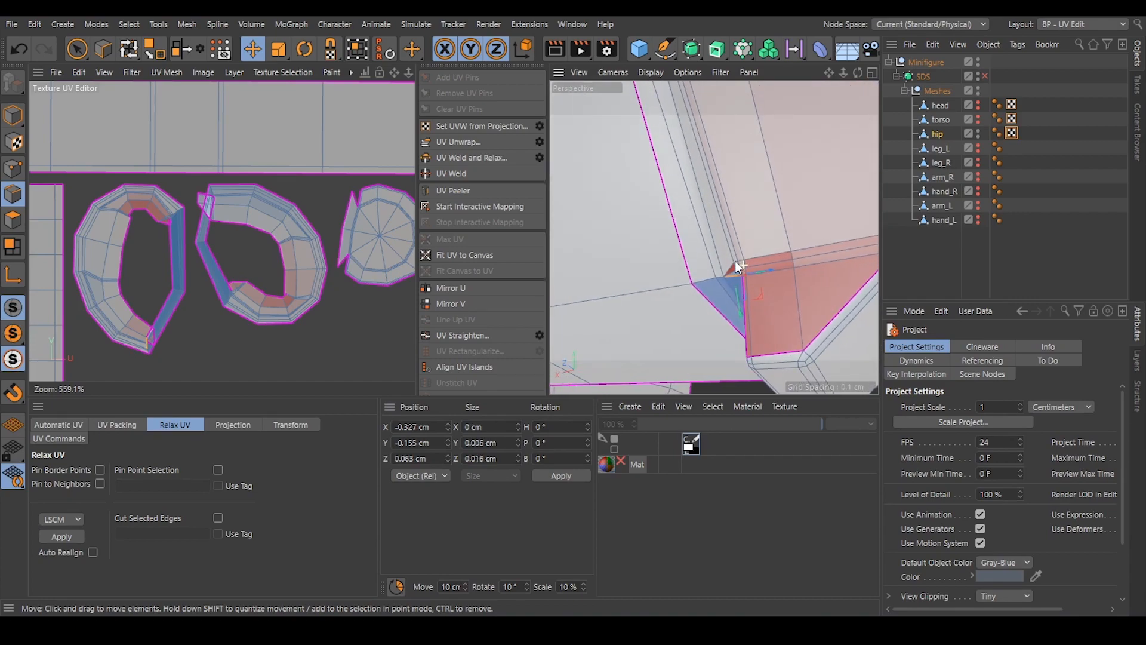
shift+click(720, 277)
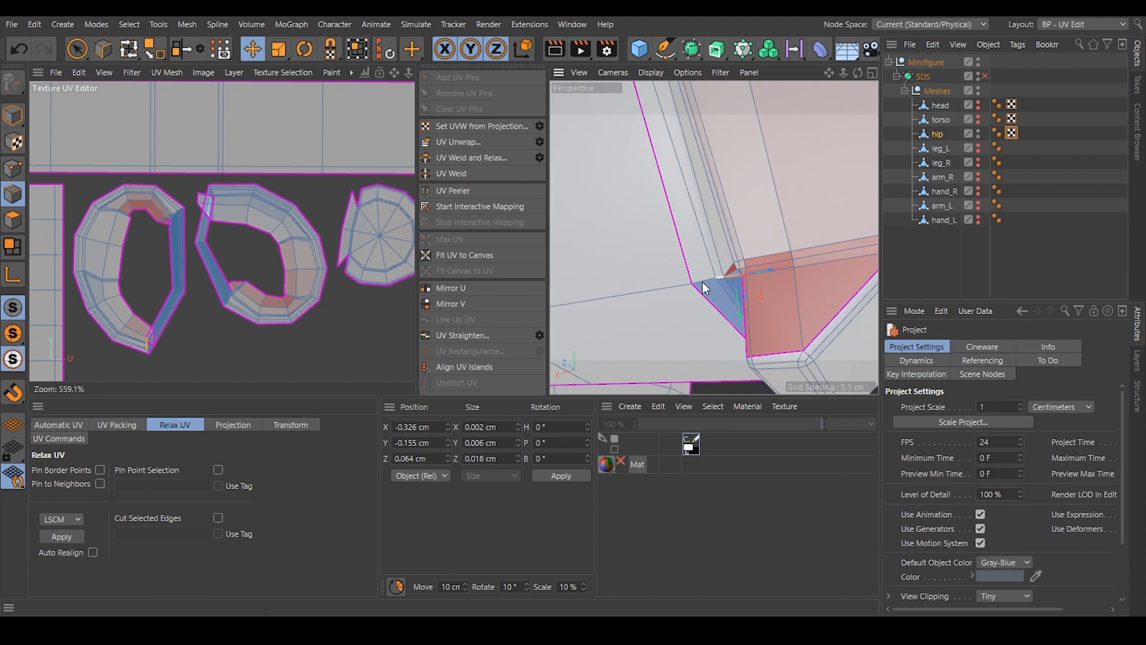
mouse_move(704, 277)
alt+mouse_down()
mouse_move(735, 276)
mouse_move(698, 295)
mouse_move(700, 283)
alt+mouse_up()
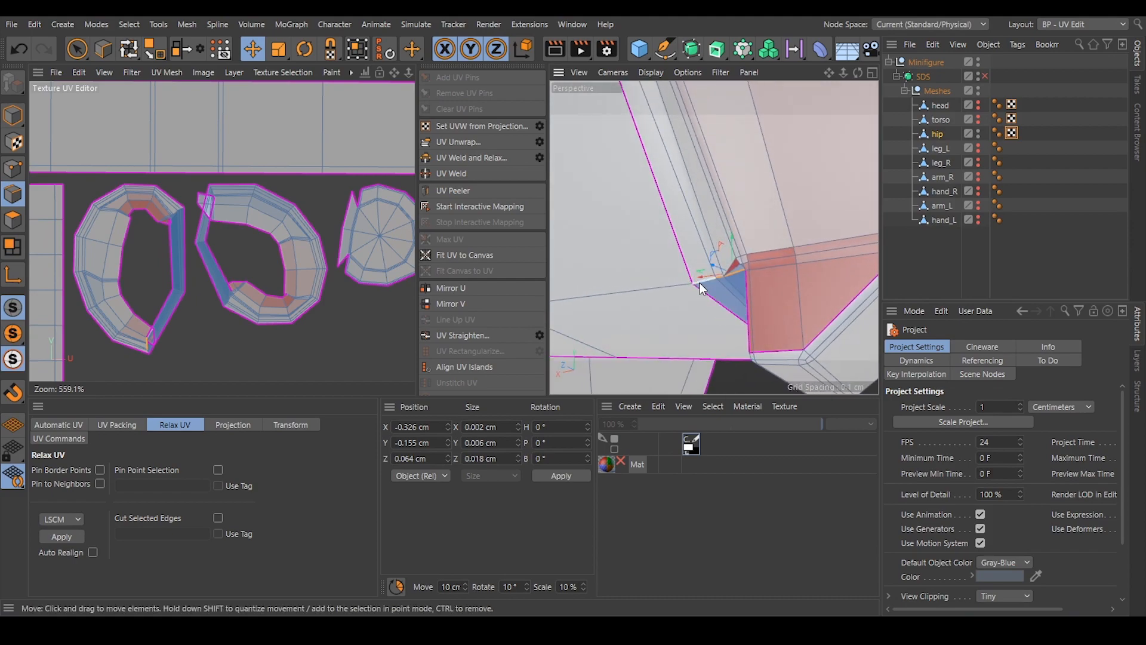
scroll(741, 272, down, 5)
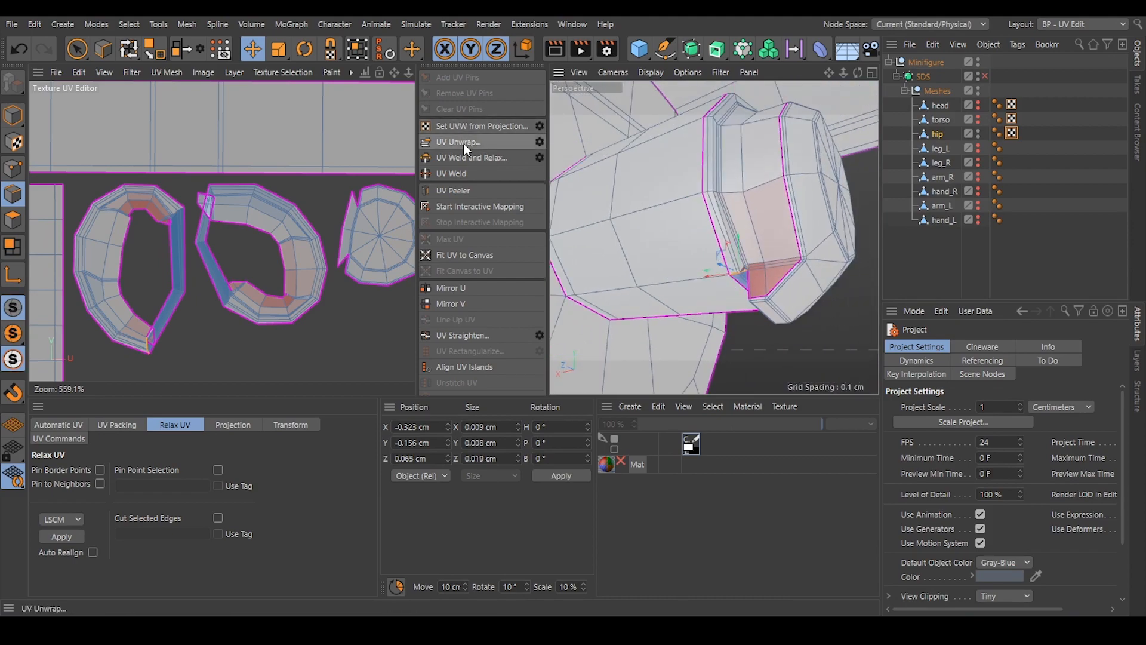
Unwrap the hip with the short crosswise seam so the collar ring opens into an arc, and clear the selection.
click(465, 144)
scroll(284, 216, down, 5)
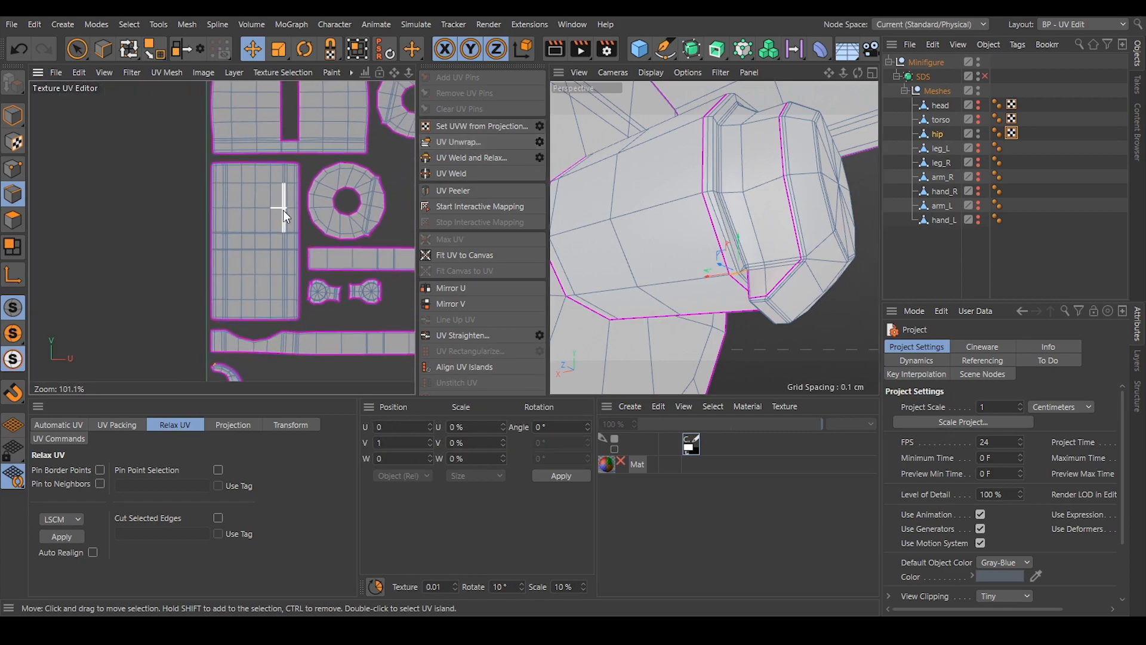
scroll(284, 216, down, 6)
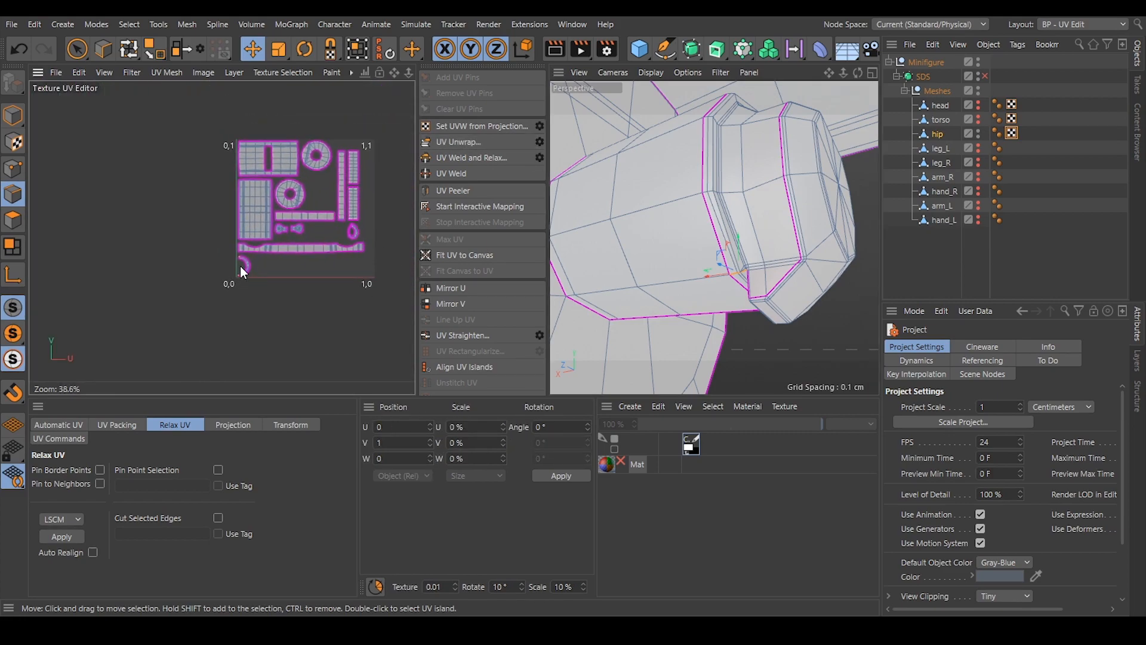
scroll(237, 270, up, 10)
click(334, 287)
mouse_move(280, 277)
alt+middle_down()
mouse_move(290, 214)
mouse_move(272, 292)
alt+middle_up()
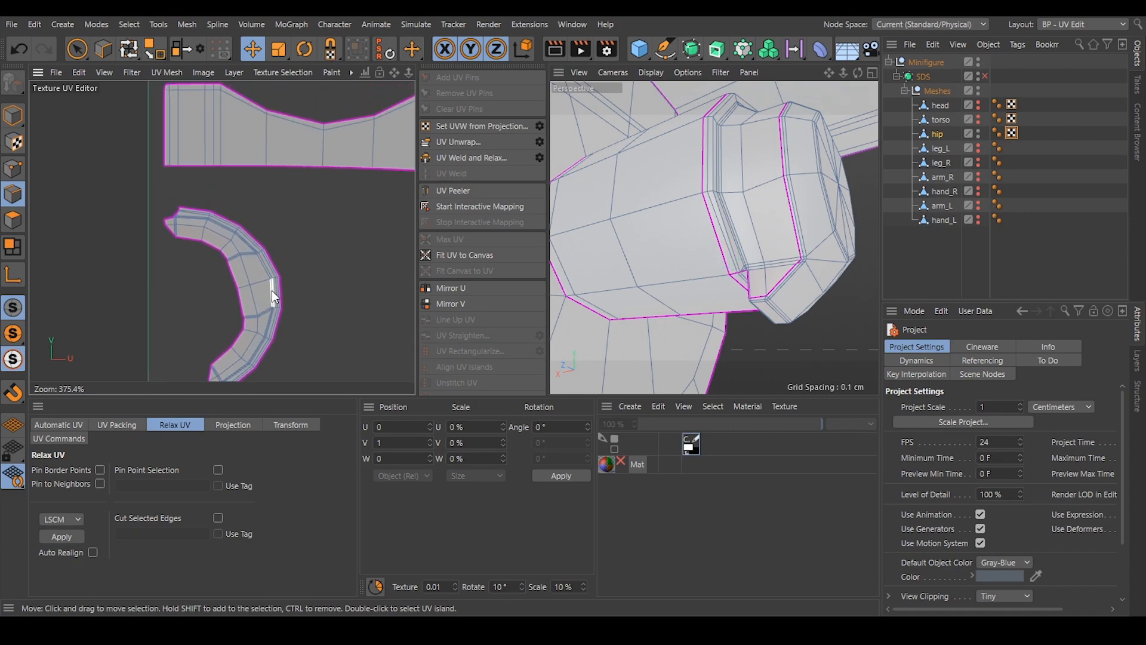
Restore the collar's crosswise seam selection, mirror it to the opposite peg and unwrap the hip so both collars open into arcs.
scroll(274, 281, down, 5)
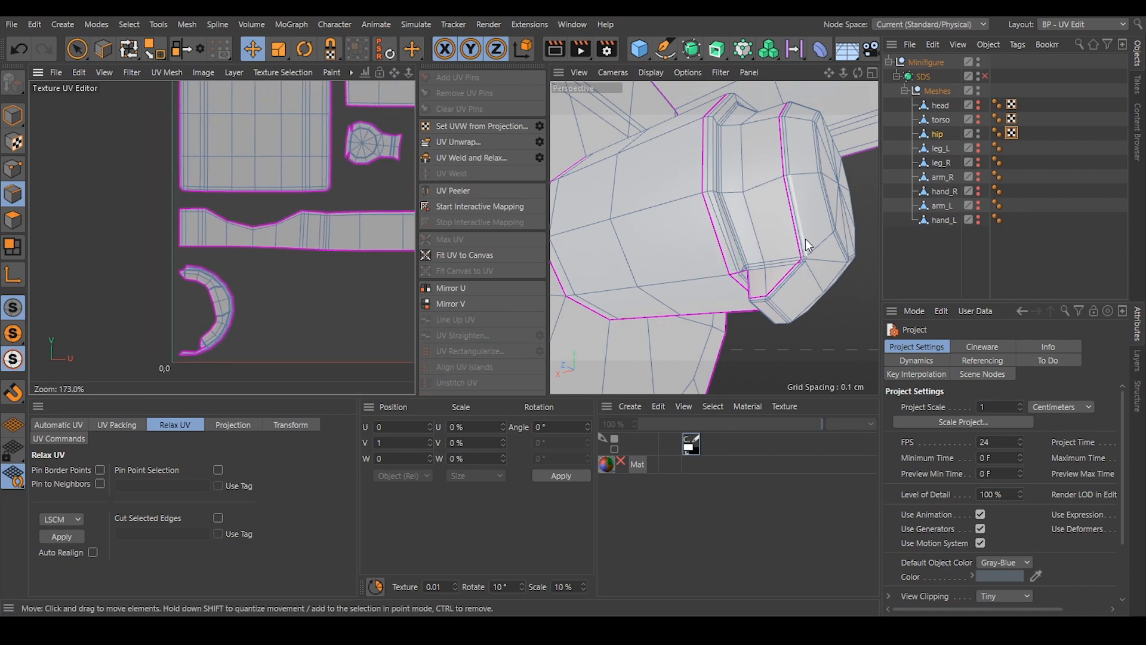
scroll(806, 240, up, 4)
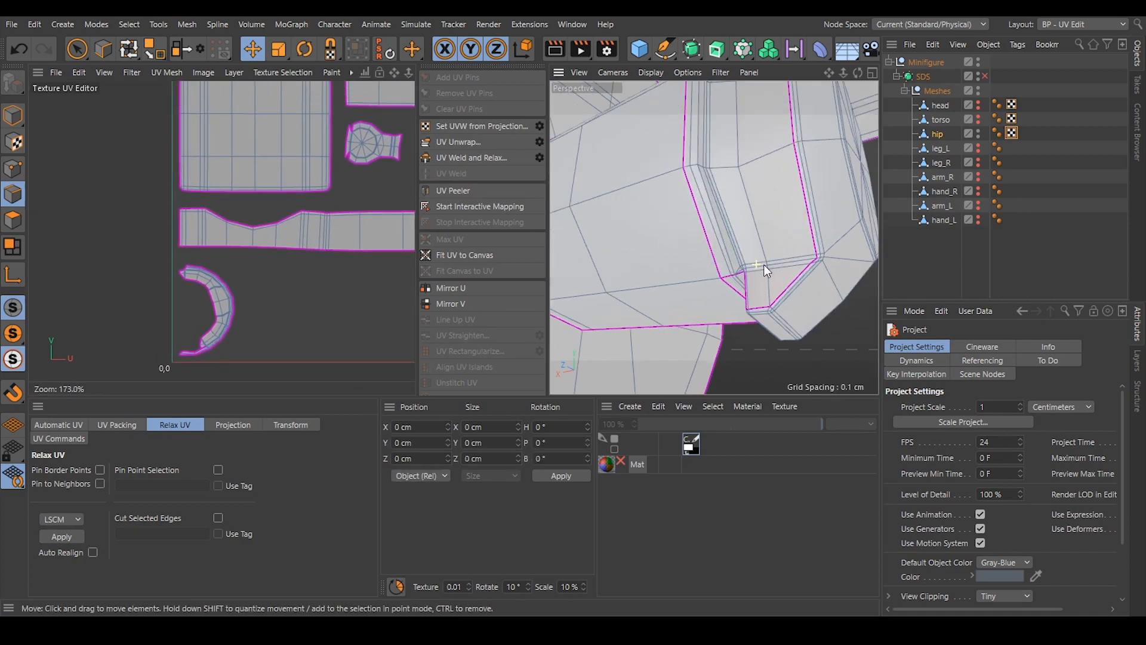
click(18, 50)
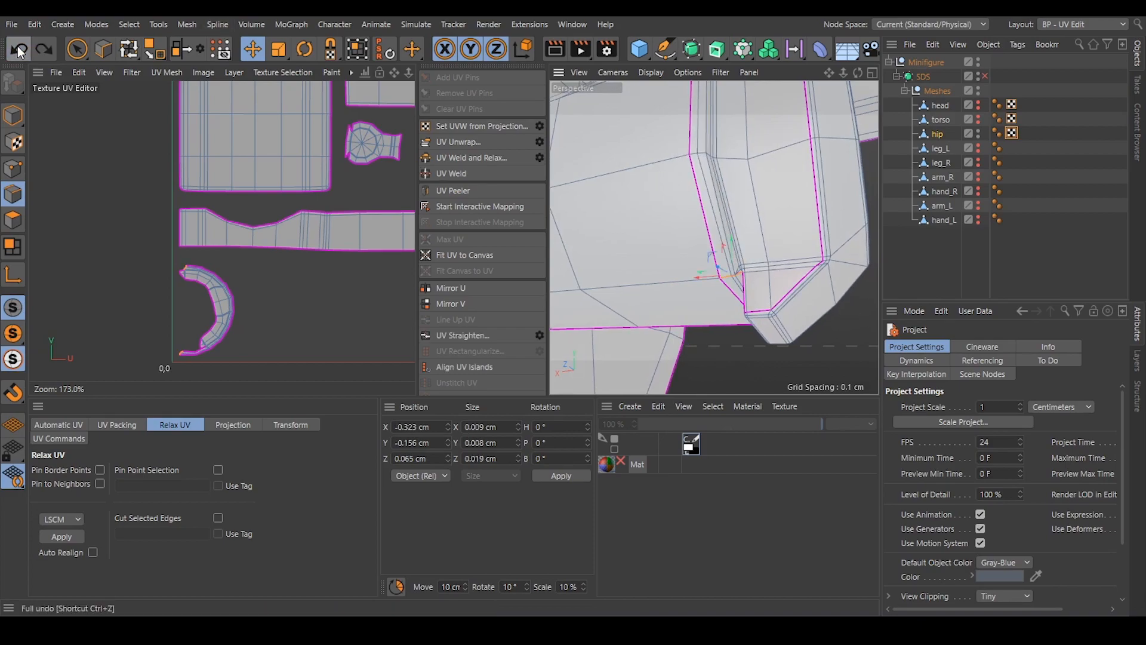
click(185, 53)
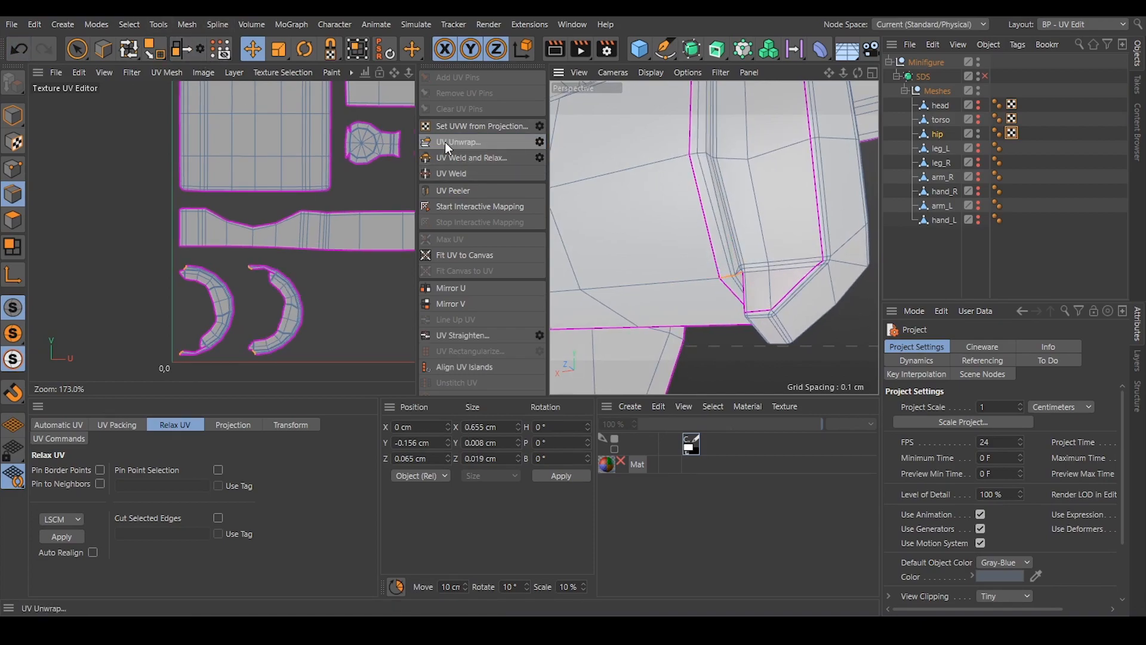
scroll(306, 278, down, 4)
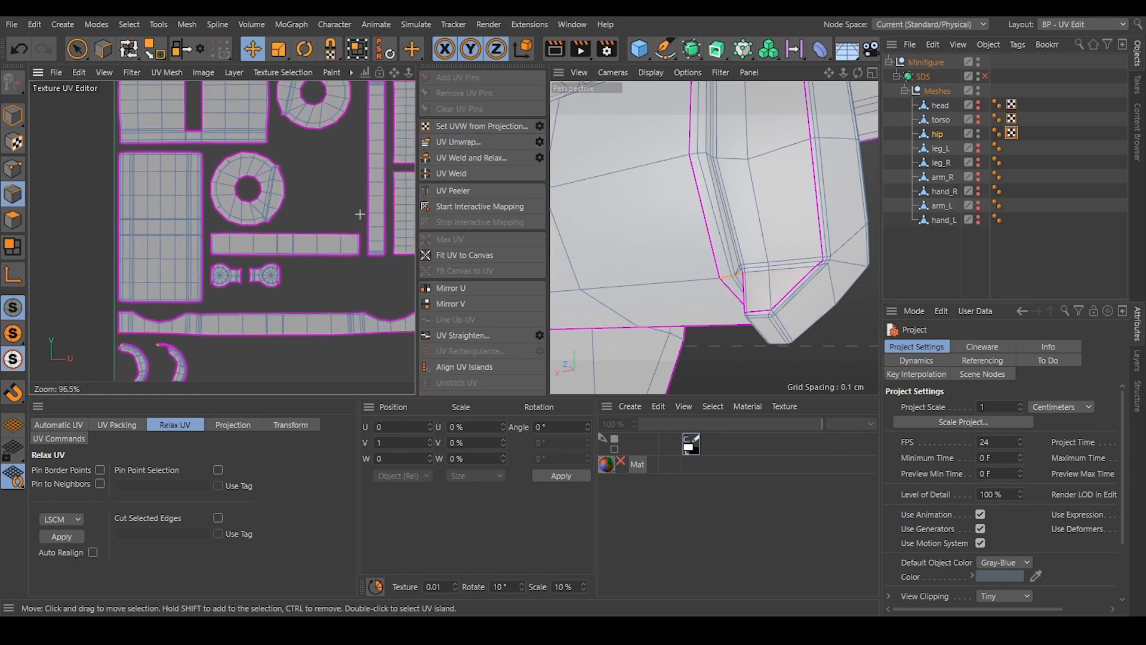
scroll(355, 236, down, 2)
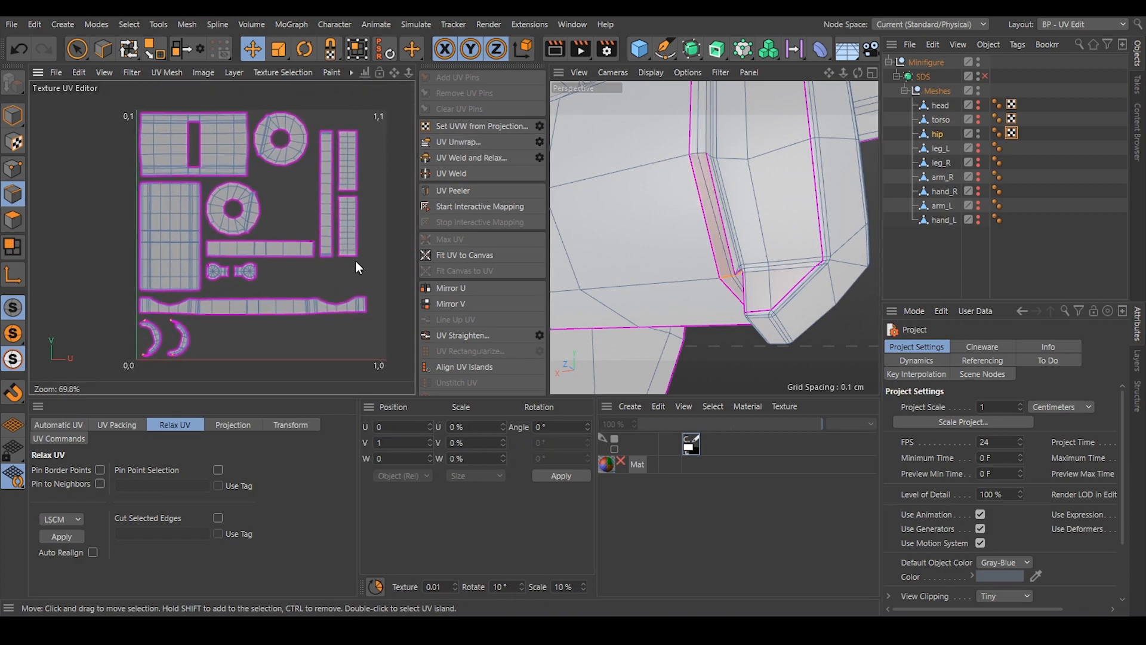
click(218, 342)
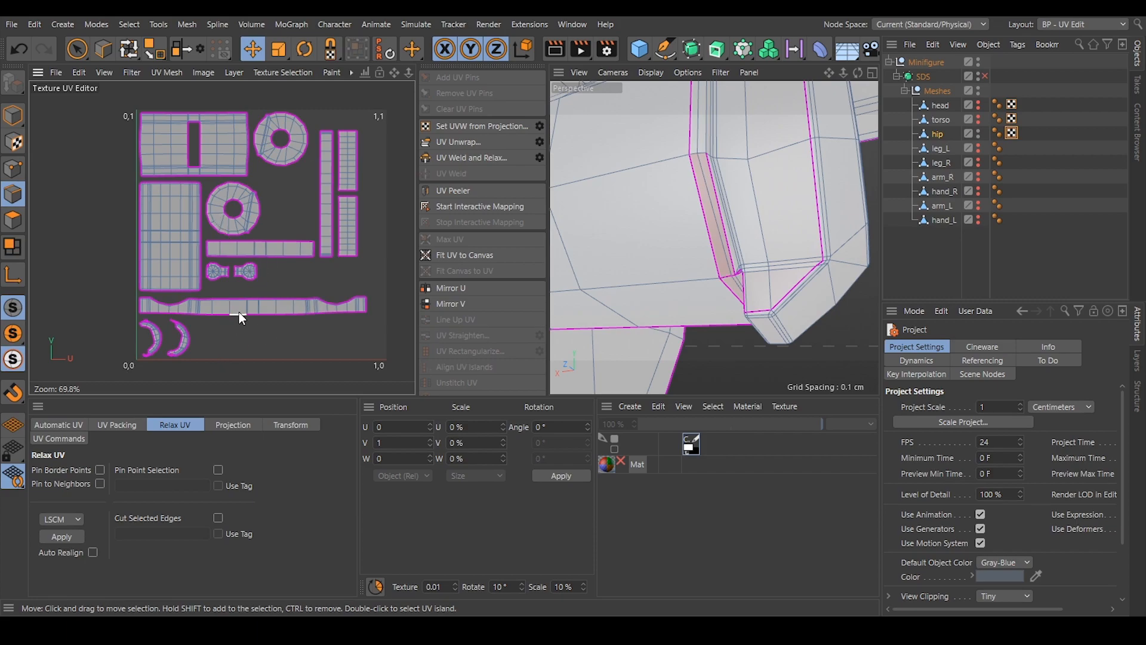
scroll(784, 253, down, 5)
alt+drag(745, 240, 735, 213)
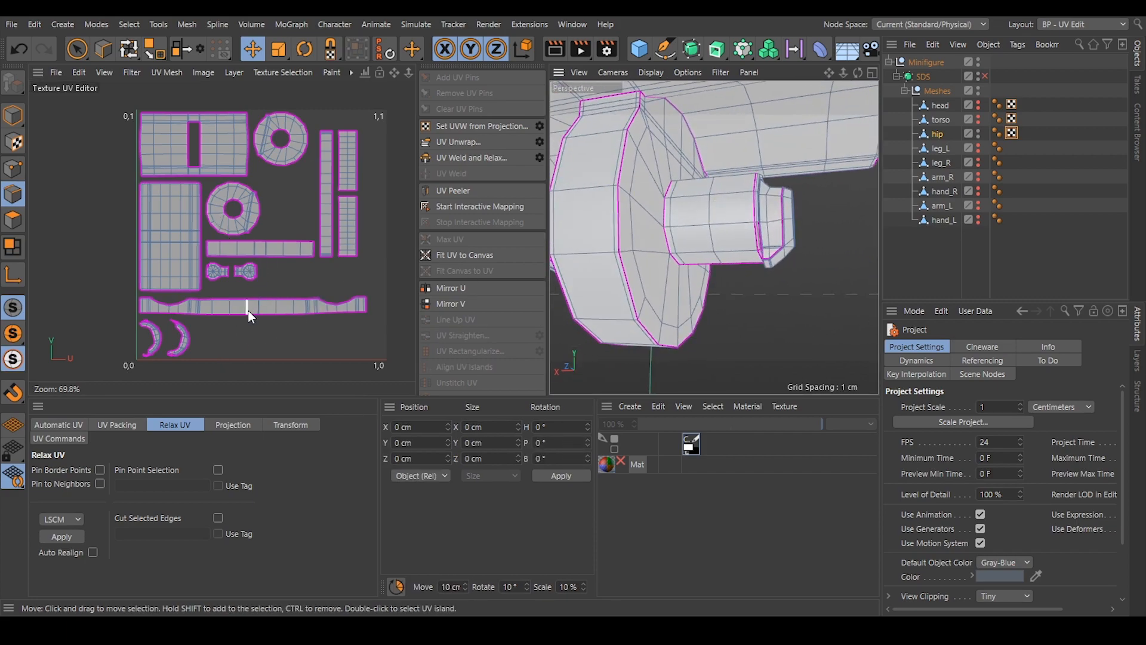
Hide the hip mesh in the viewport and show leg_L.
scroll(248, 311, up, 4)
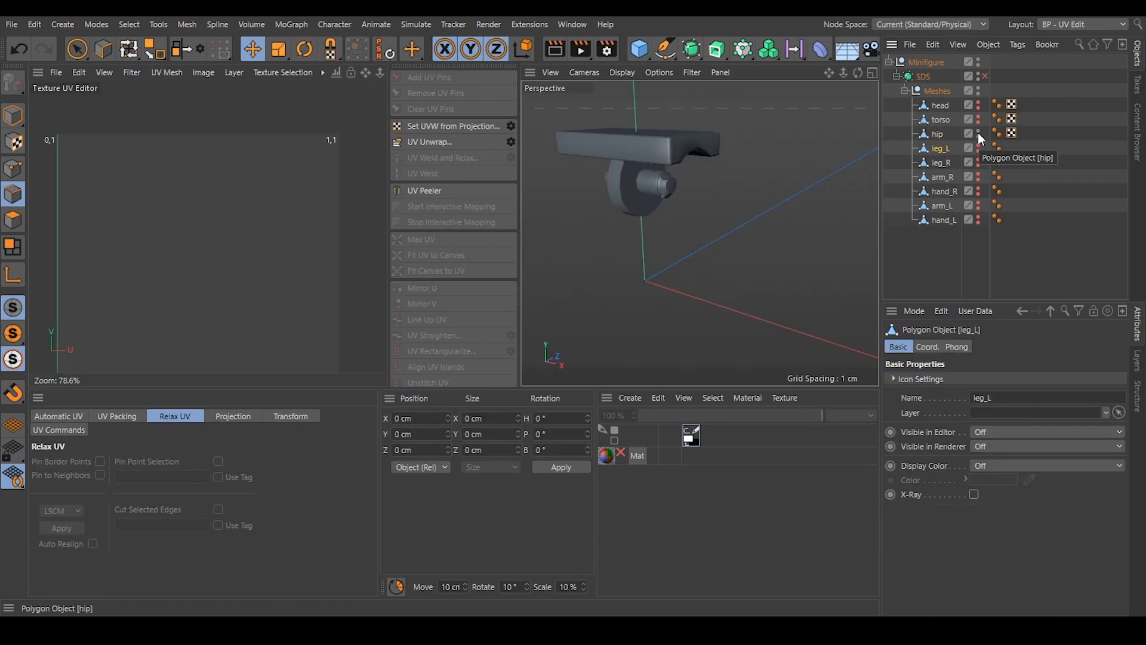
click(978, 133)
ctrl+click(980, 146)
Select the edge loops around the rims of the upper and lower openings on the back of leg_L.
alt+drag(750, 176, 673, 179)
alt+drag(740, 262, 740, 205)
scroll(714, 189, up, 4)
scroll(669, 189, up, 4)
double_click(696, 181)
scroll(714, 161, down, 5)
scroll(725, 205, up, 8)
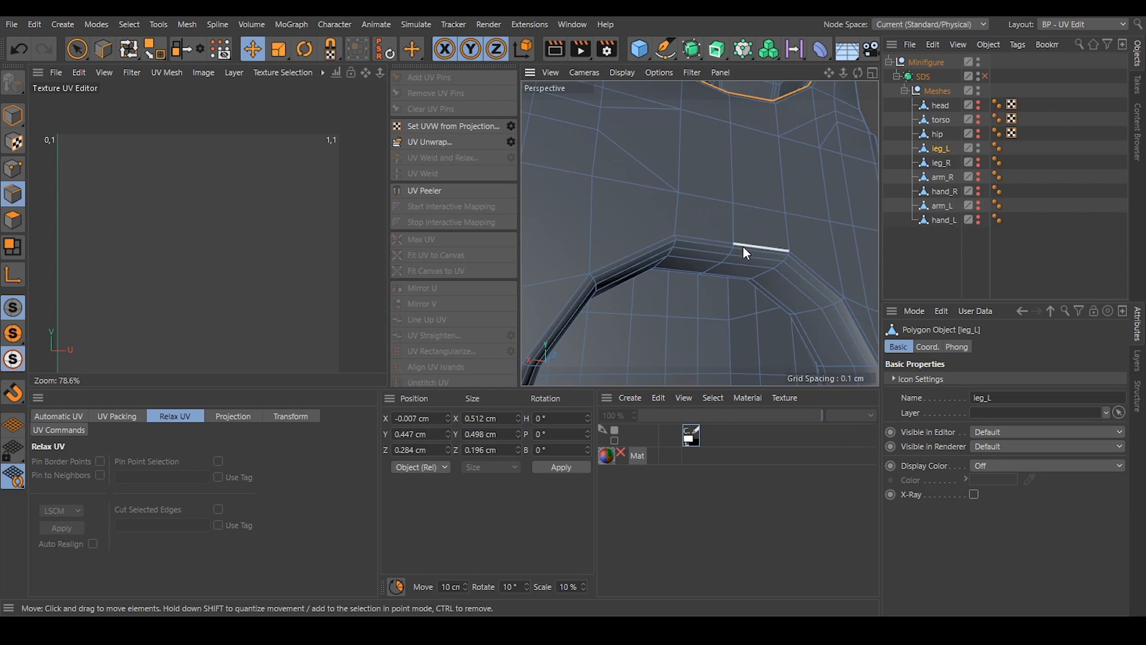
shift+double_click(743, 250)
scroll(743, 250, down, 7)
Add the edge loops at the outer and inner ends of the round peg hole, using Loop Selection for the inner rim.
alt+drag(752, 190, 733, 236)
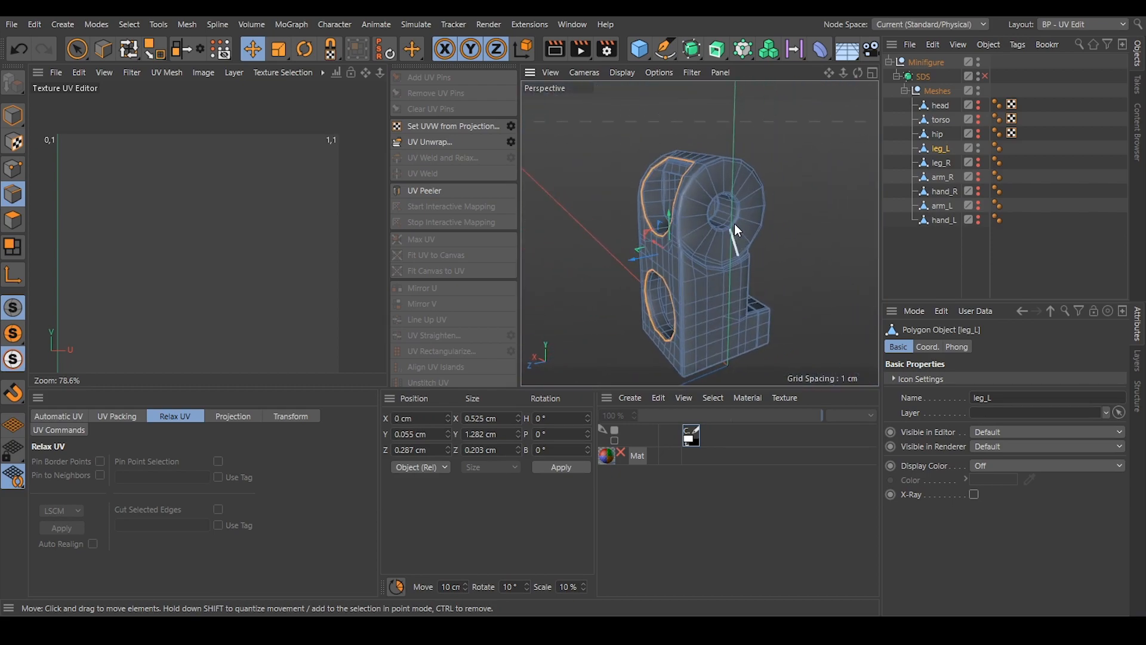
scroll(778, 188, up, 8)
alt+drag(778, 190, 859, 200)
shift+double_click(713, 205)
scroll(741, 191, down, 5)
alt+drag(636, 210, 591, 215)
scroll(618, 215, up, 8)
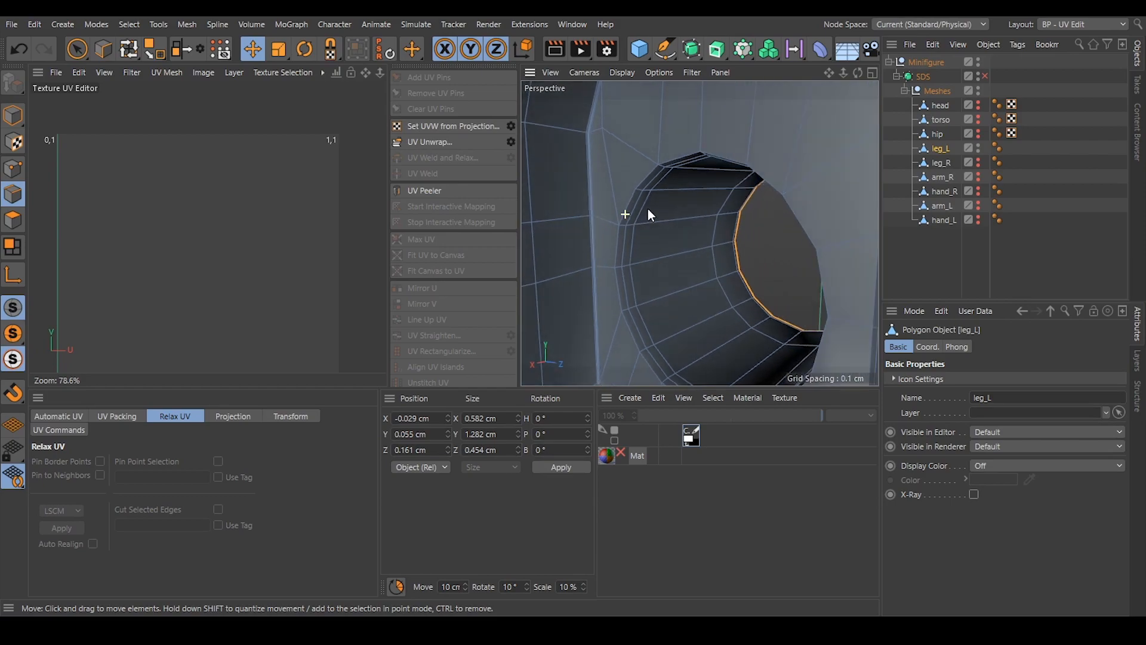
alt+drag(657, 193, 650, 201)
shift+click(635, 199)
key(u)
key(l)
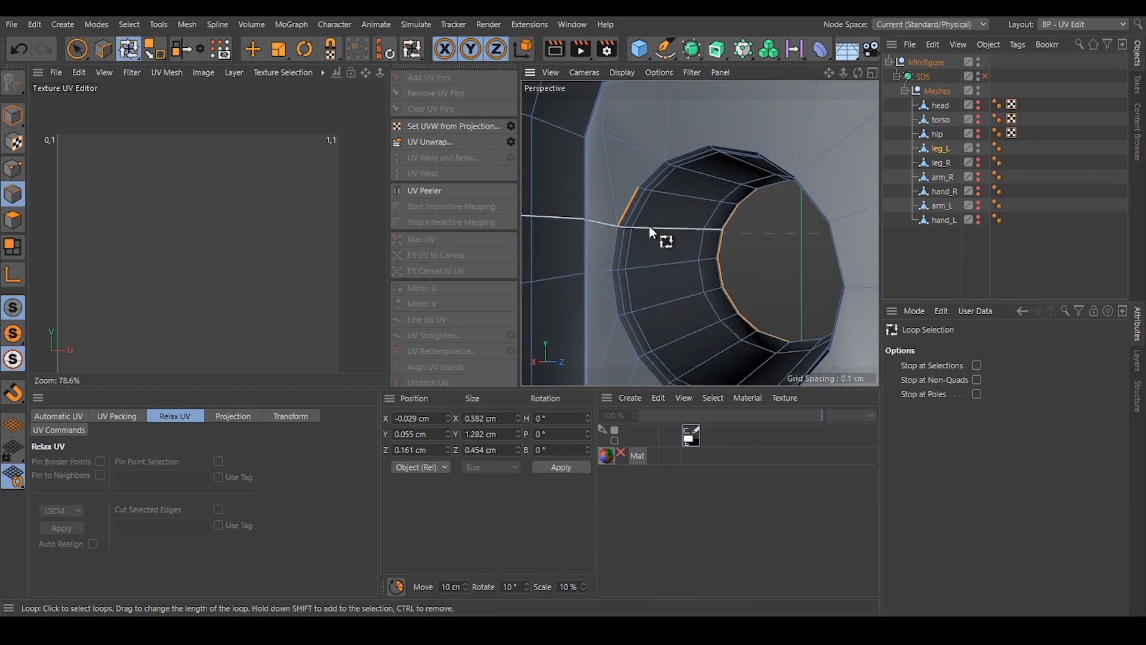
click(645, 180)
Add the edge loop that outlines the leg's flat side opposite the peg hole.
alt+drag(657, 205, 738, 175)
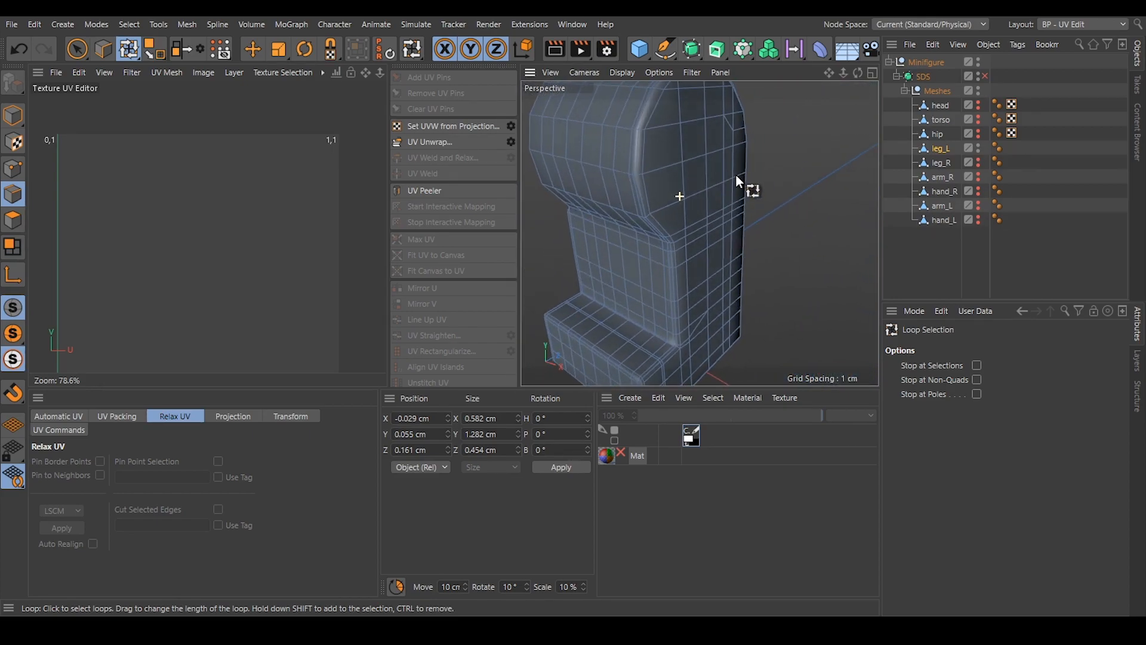
click(638, 159)
alt+drag(728, 239, 733, 158)
Add the edge loops along the outer and inner borders of the leg's sole.
alt+drag(677, 302, 666, 278)
alt+right_drag(644, 301, 691, 291)
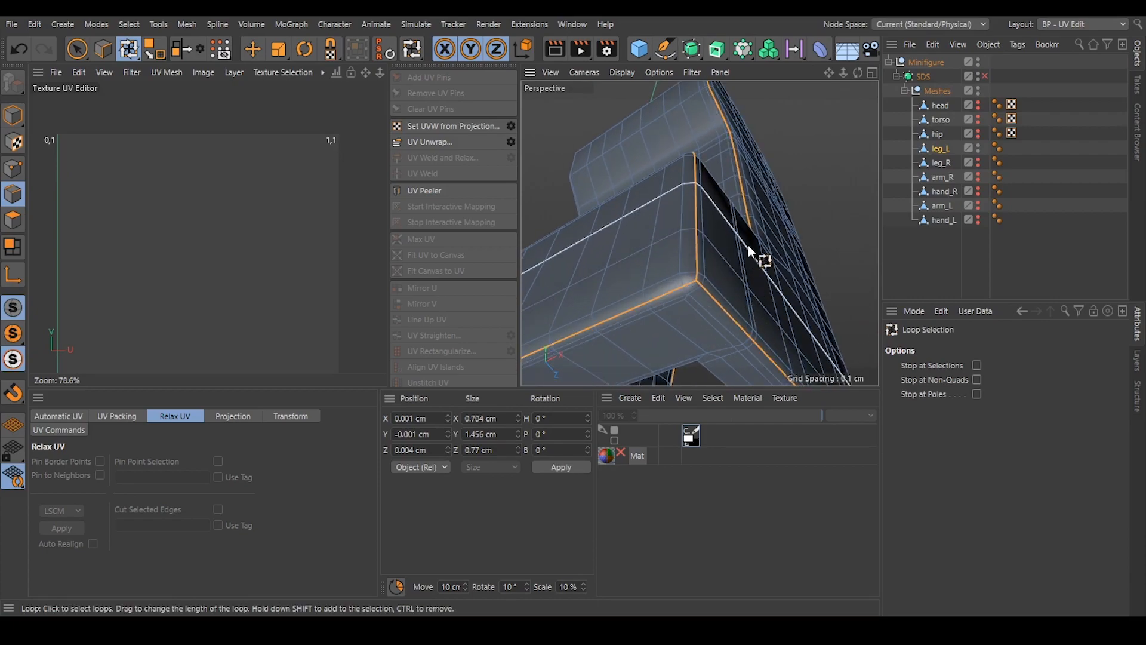
alt+right_drag(747, 245, 730, 263)
alt+drag(729, 263, 745, 229)
alt+right_drag(744, 228, 803, 225)
alt+drag(705, 206, 777, 112)
mouse_move(685, 245)
alt+right_down()
mouse_move(735, 263)
mouse_move(696, 248)
alt+right_up()
alt+drag(695, 248, 710, 286)
alt+right_drag(712, 286, 731, 256)
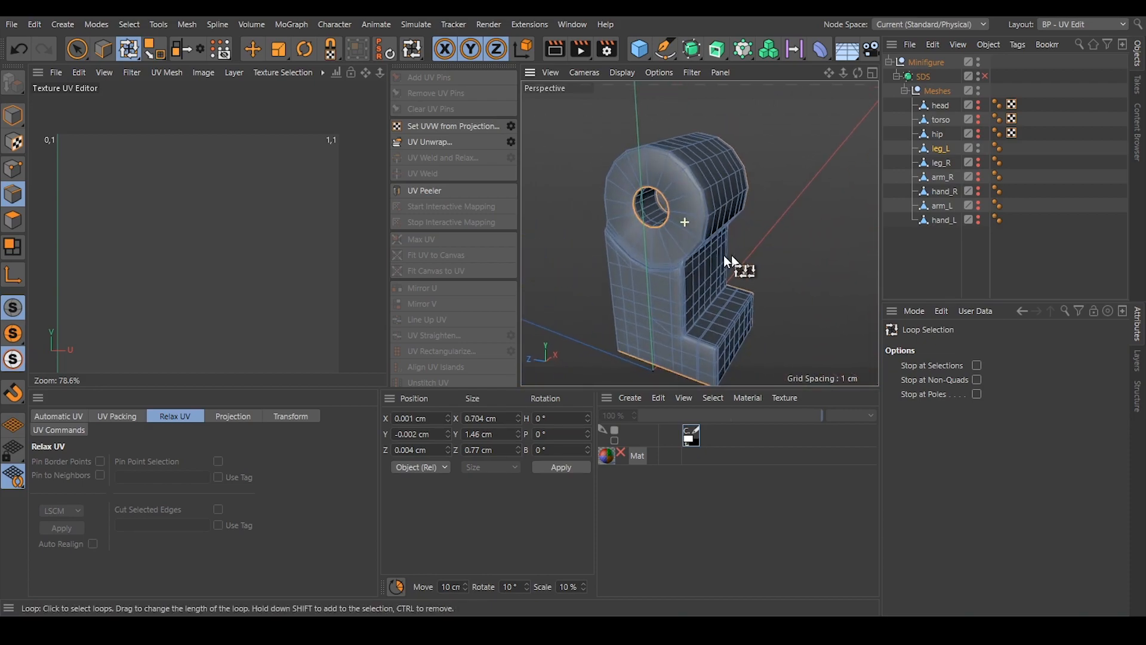
Add the edge loop around the outer rim of the hip joint's disc face.
alt+right_drag(655, 256, 669, 248)
alt+drag(668, 247, 633, 279)
alt+right_drag(632, 278, 645, 279)
click(646, 290)
alt+drag(731, 256, 813, 204)
alt+drag(767, 198, 771, 198)
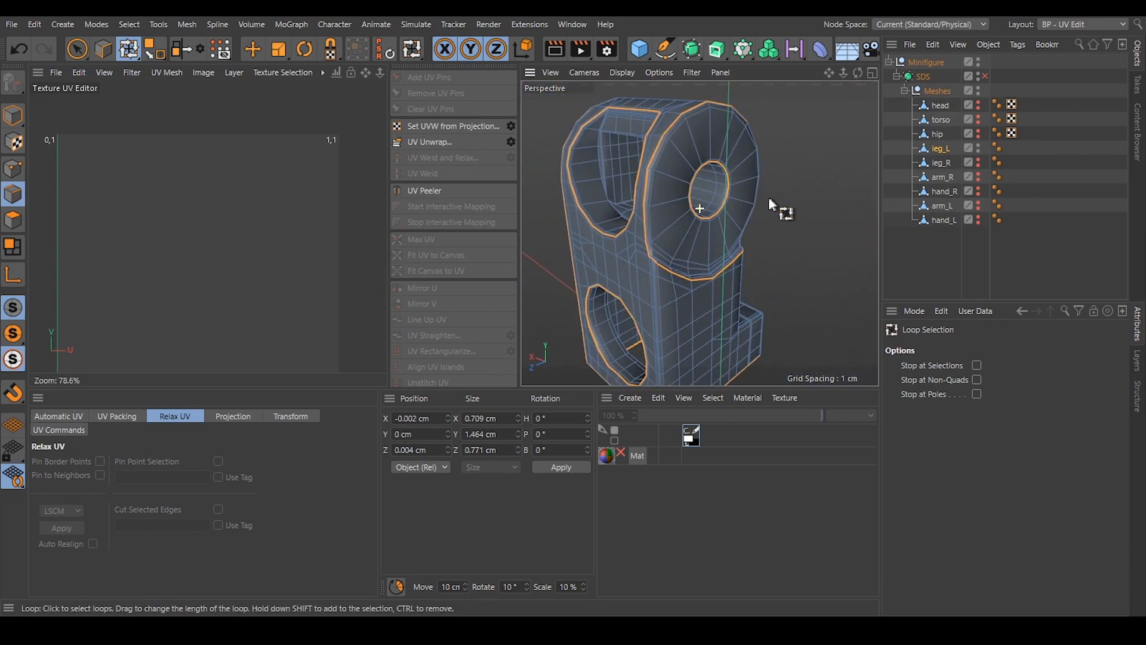
Unwrap leg_L along the selected seam loops and clear the edge selection.
click(250, 54)
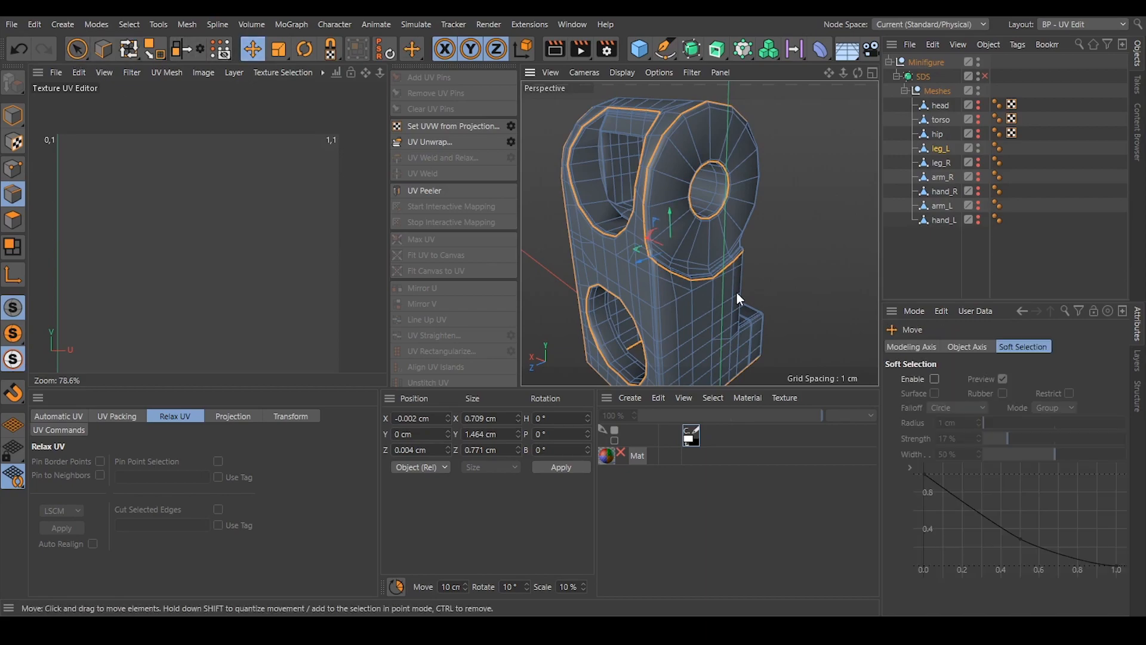
click(449, 145)
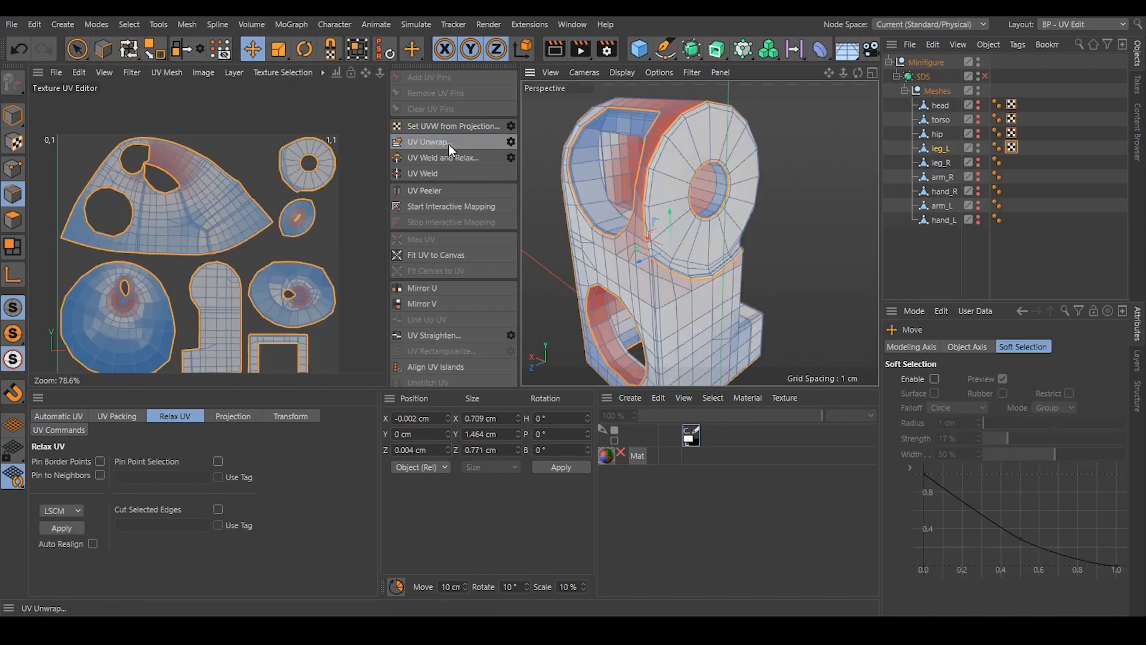
scroll(214, 240, up, 2)
alt+middle_drag(214, 239, 306, 238)
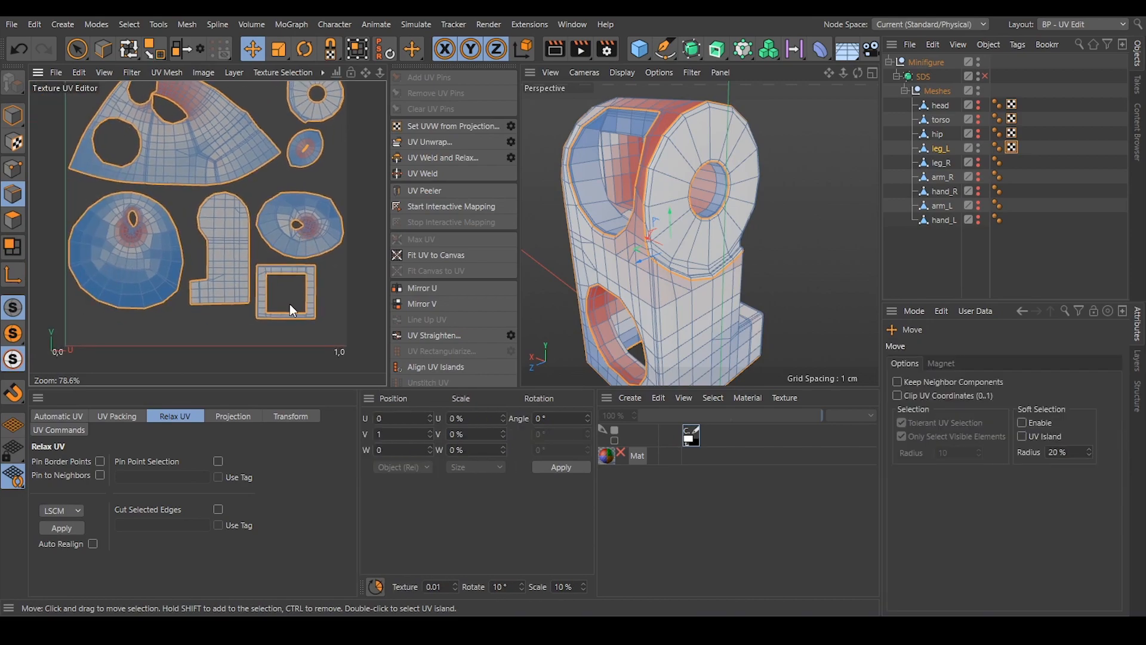
alt+middle_drag(293, 304, 302, 325)
click(348, 303)
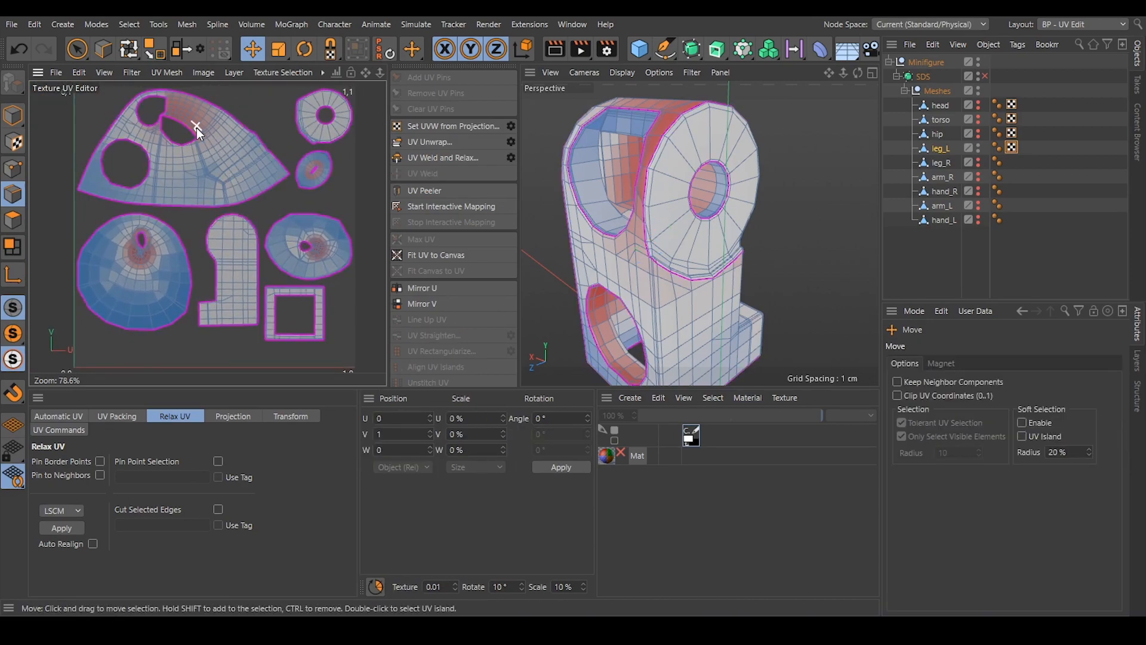
Select the edges along the leg's front corner from the sole up to the joint disc, and unwrap the leg along them.
alt+drag(705, 244, 681, 187)
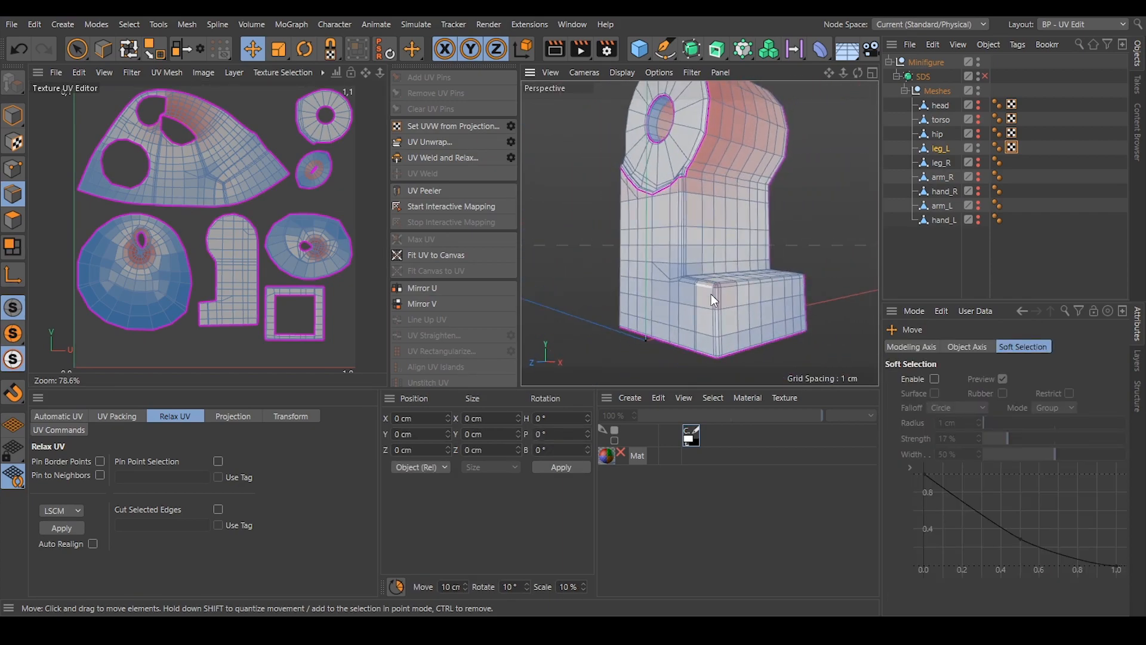
scroll(721, 357, up, 4)
mouse_move(723, 357)
alt+mouse_down()
mouse_move(730, 305)
mouse_move(723, 356)
alt+mouse_up()
click(717, 353)
alt+drag(701, 203, 722, 282)
click(671, 122)
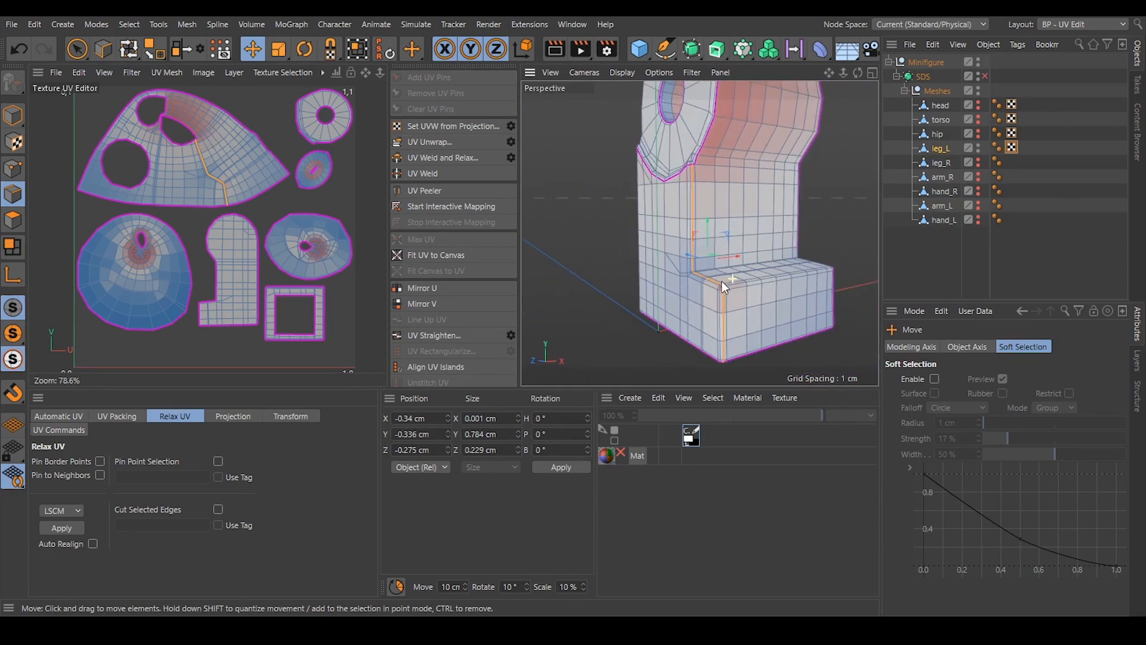
click(435, 142)
click(275, 175)
alt+middle_drag(256, 114, 252, 200)
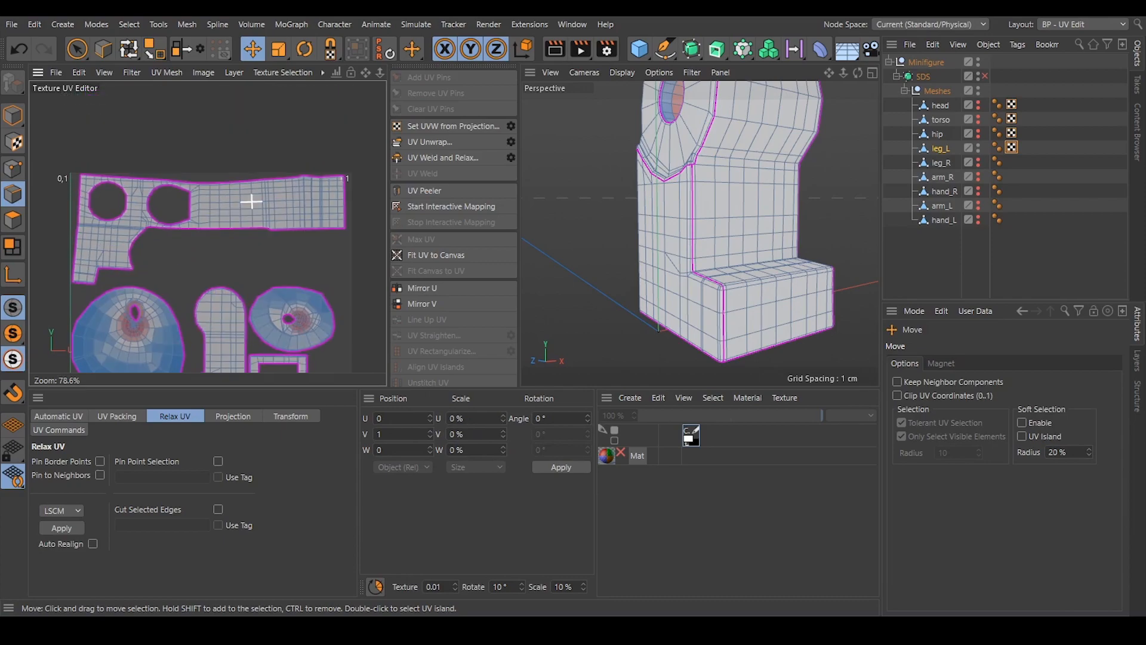
Select the short edges on both sides of the upper back opening and unwrap, separating the long strip from the back panel.
alt+drag(809, 220, 779, 164)
alt+drag(626, 210, 717, 206)
alt+right_drag(278, 218, 258, 213)
alt+drag(626, 198, 746, 202)
scroll(744, 202, up, 10)
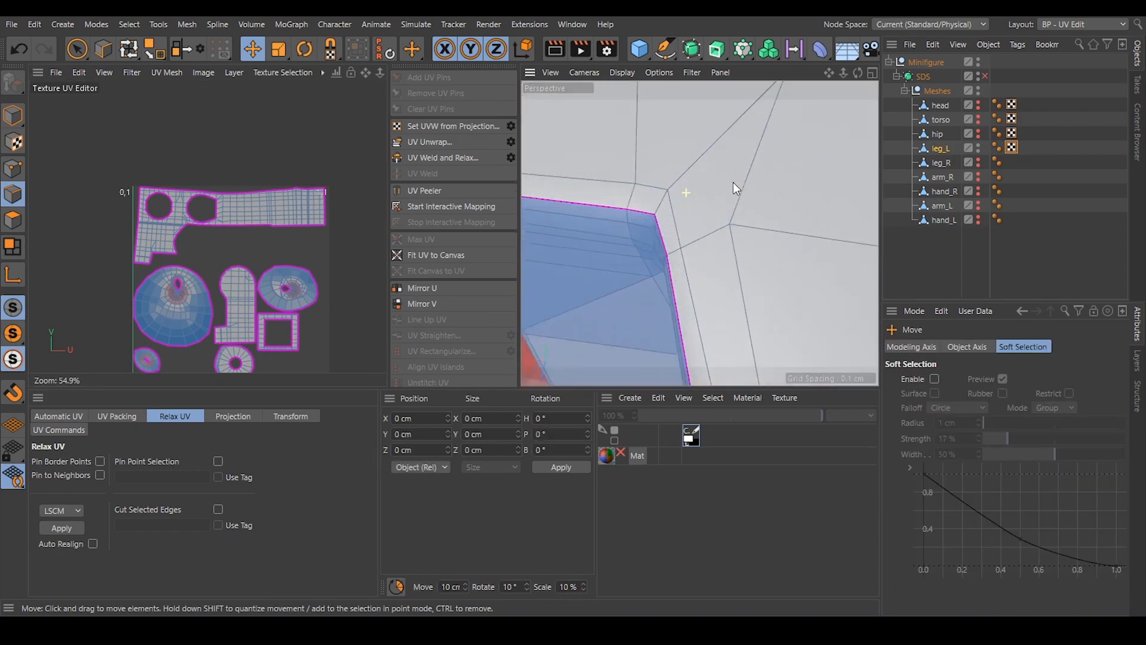
click(702, 283)
scroll(703, 283, down, 5)
alt+drag(741, 249, 804, 224)
shift+click(804, 226)
alt+drag(721, 255, 631, 230)
shift+click(557, 226)
alt+right_drag(639, 190, 609, 196)
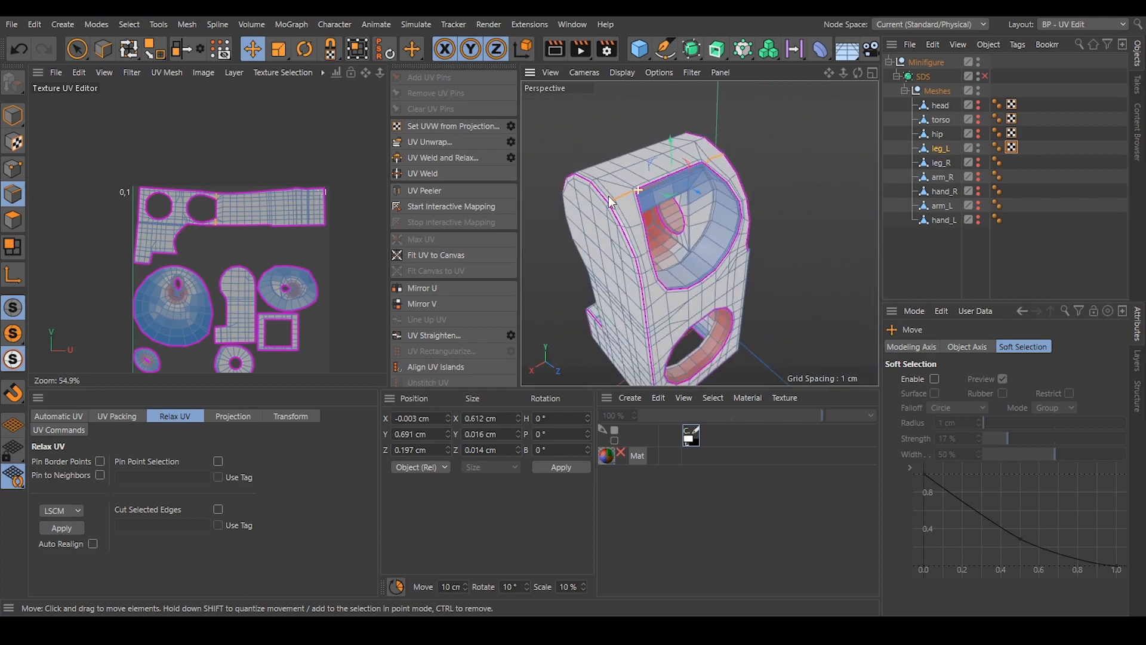
click(458, 142)
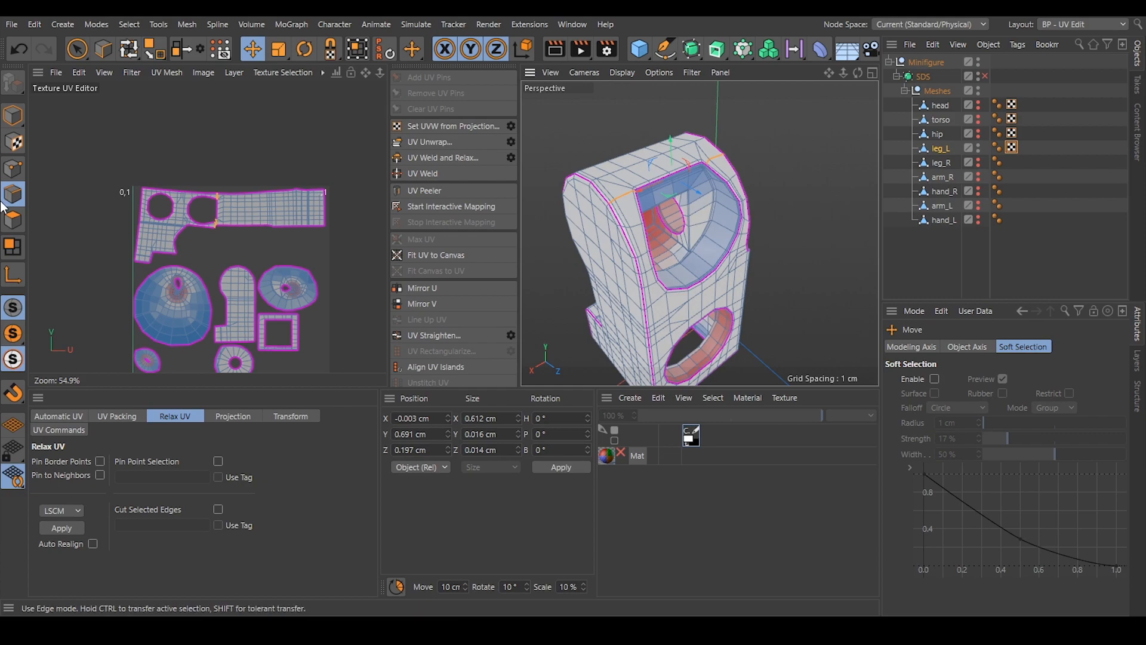
Switch to polygon mode, select the long strip island and move it above the UV canvas with UV Transform.
click(13, 220)
double_click(273, 216)
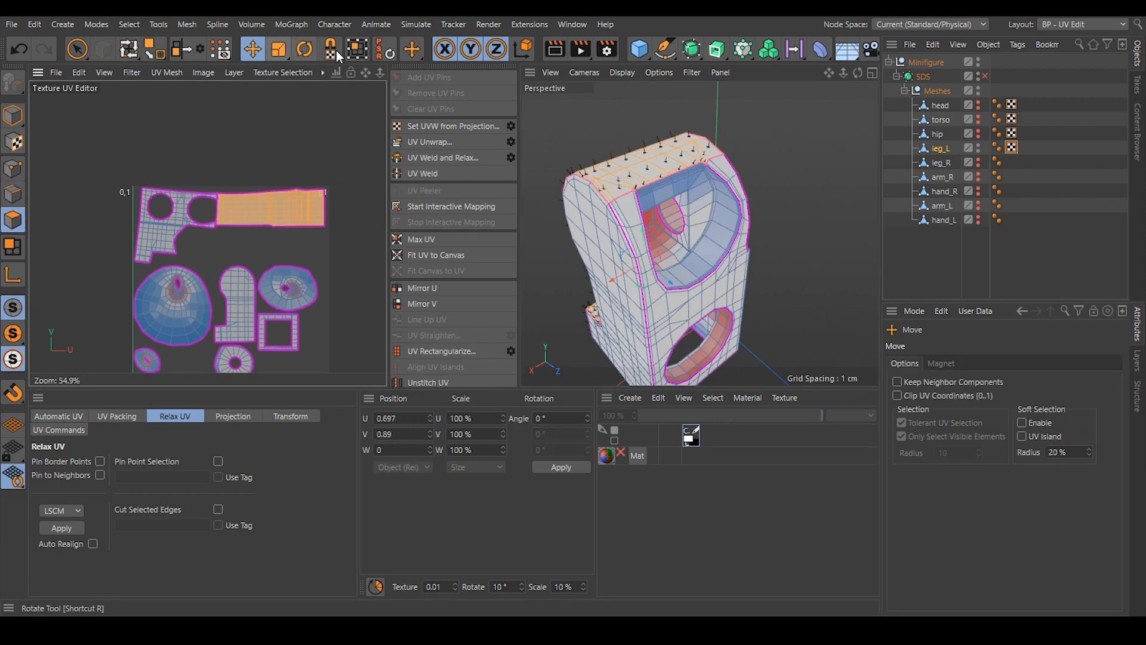
click(357, 50)
drag(296, 199, 295, 124)
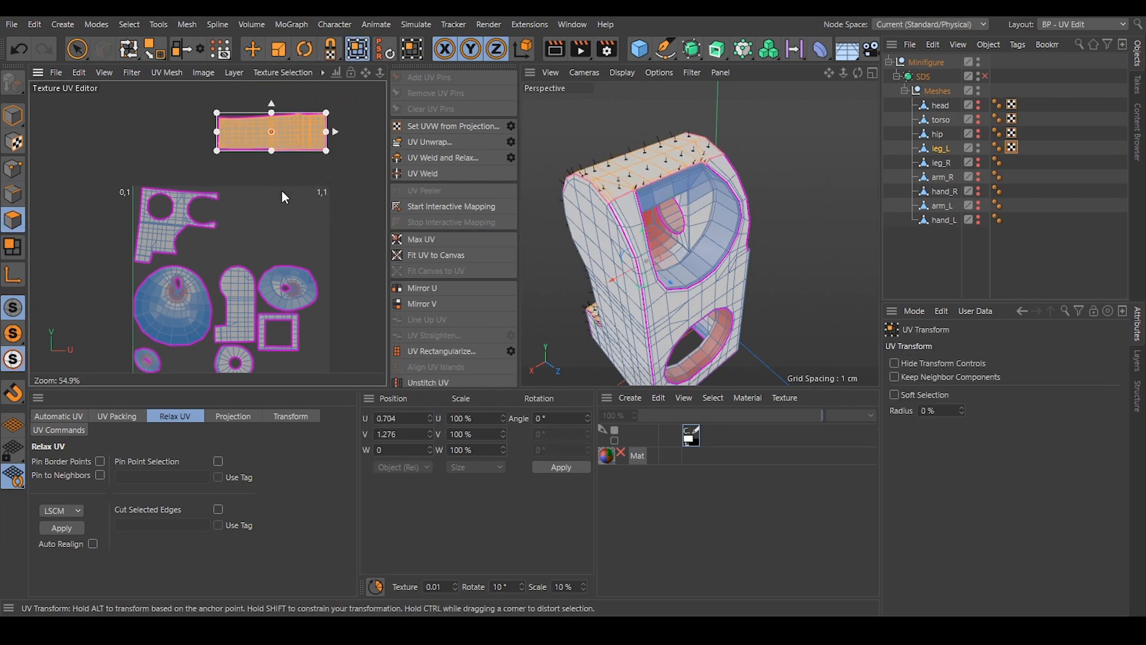
Move the back panel island and the leg-shaped side island outside the UV canvas.
double_click(182, 224)
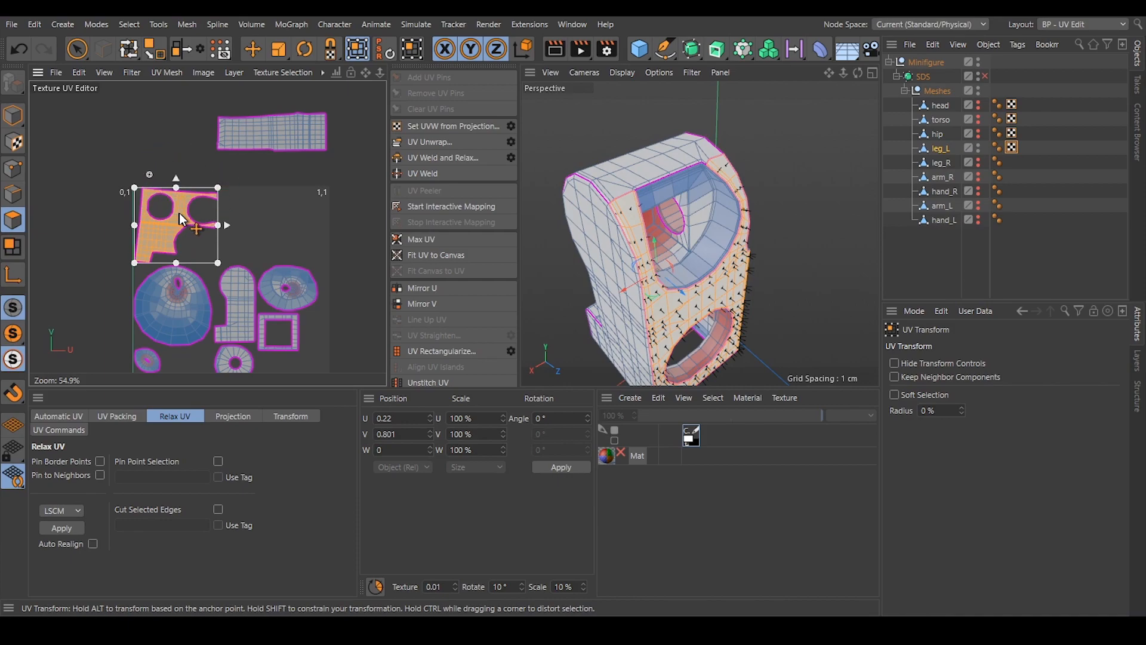
drag(182, 221, 140, 157)
click(352, 223)
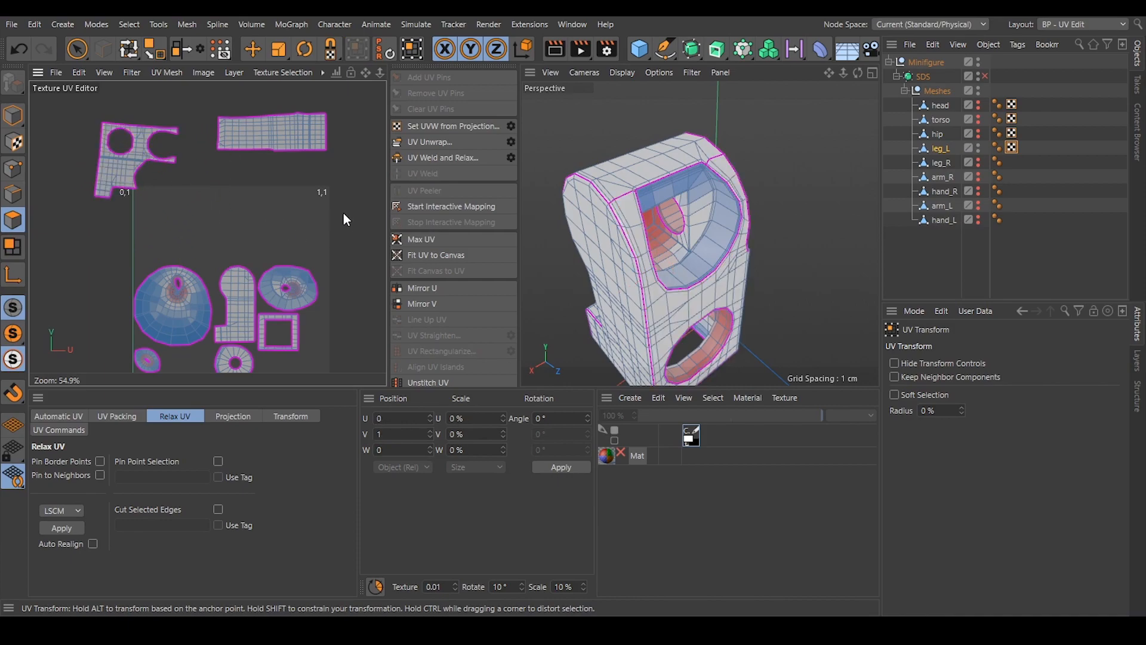
double_click(244, 303)
drag(248, 290, 364, 132)
Move the square sole frame and the joint's ring island beside the UV canvas, and clear the selection.
alt+middle_drag(283, 369, 278, 330)
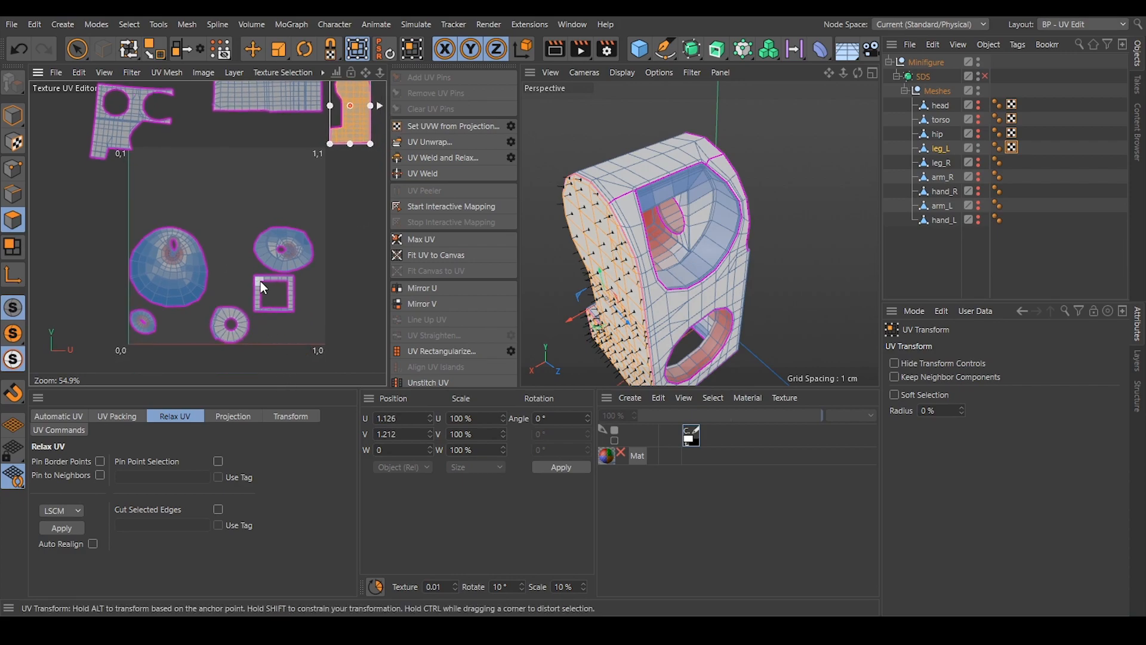
click(261, 282)
double_click(261, 283)
drag(259, 279, 68, 212)
double_click(227, 315)
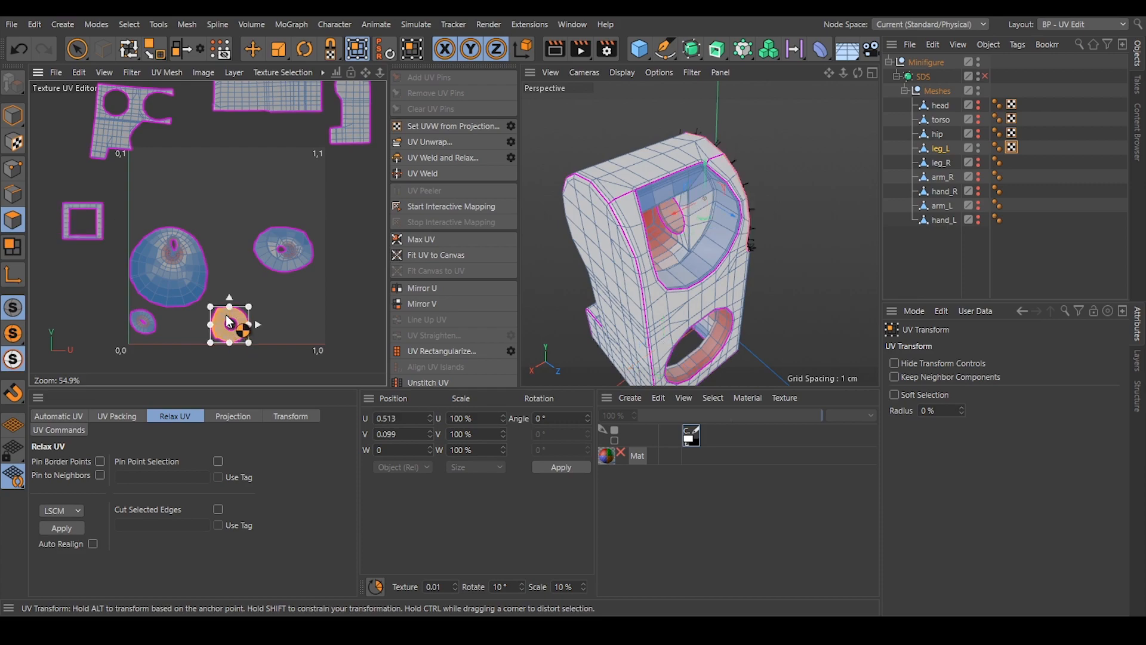
drag(249, 336, 87, 184)
click(111, 190)
In edge mode, select the edge loop around the large round hole inside the square bottom cavity and unwrap, detaching the hole's inner ring.
alt+drag(699, 262, 698, 174)
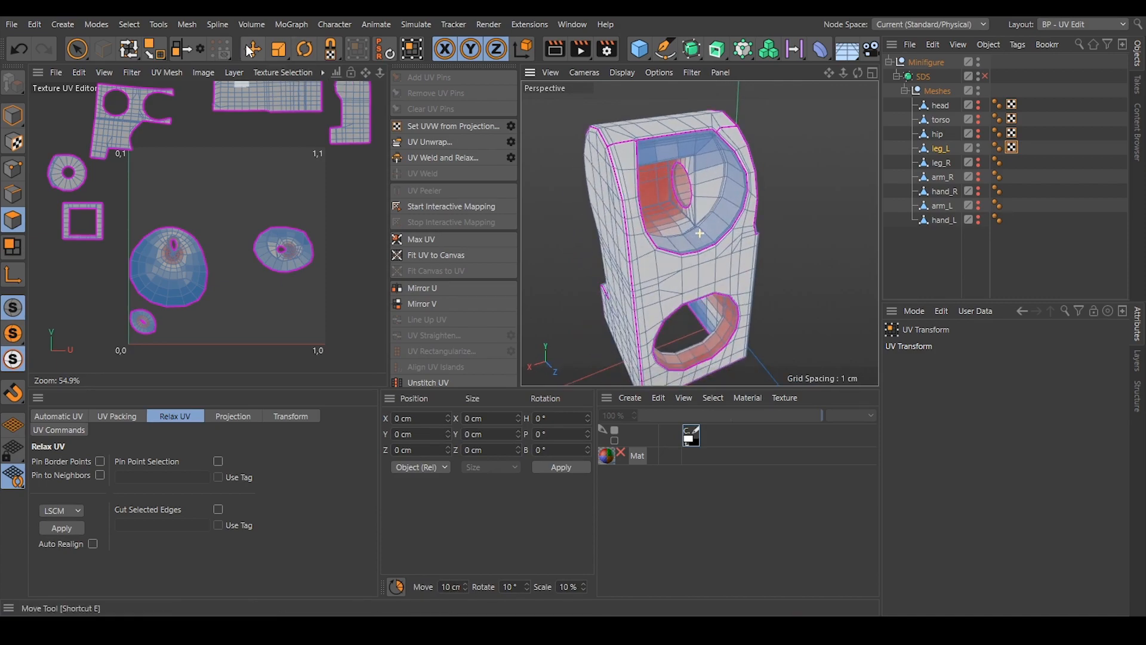
key(e)
click(5, 190)
alt+drag(648, 278, 669, 181)
click(773, 273)
alt+drag(694, 321, 662, 412)
alt+drag(704, 306, 778, 247)
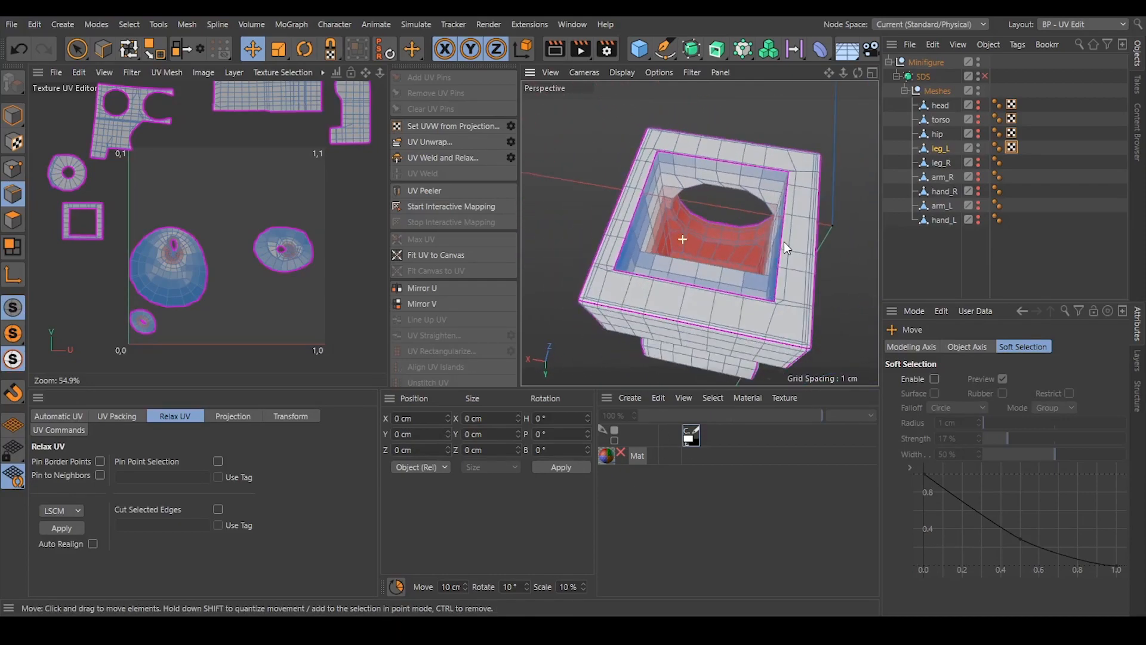
scroll(756, 220, up, 6)
double_click(640, 179)
shift+click(611, 200)
shift+click(678, 273)
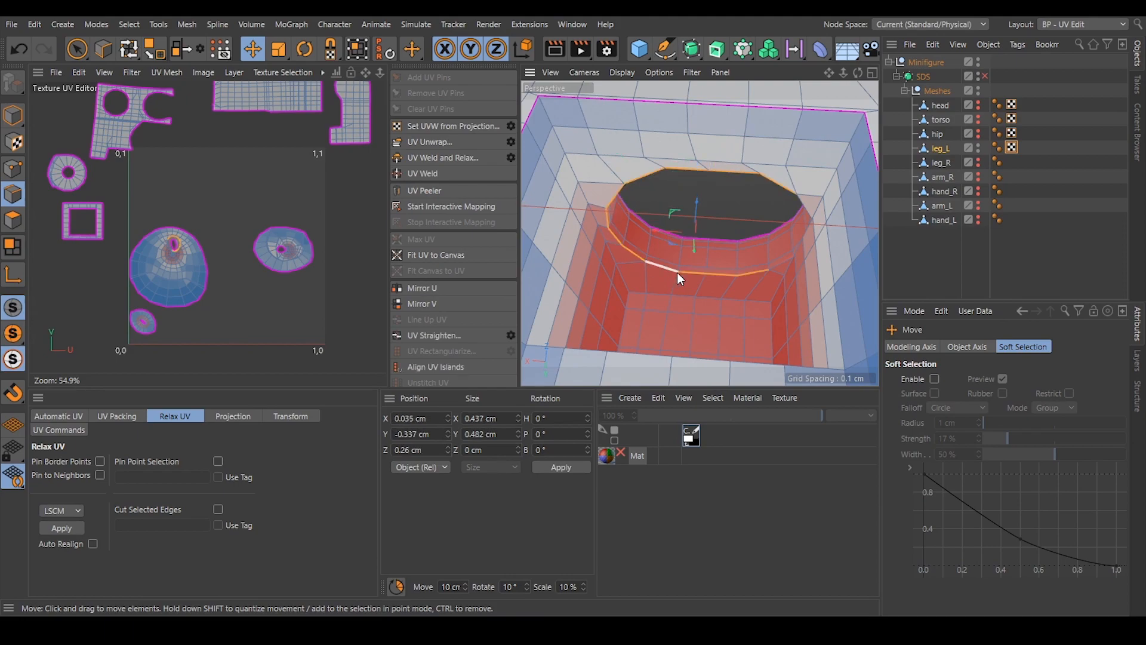
shift+click(788, 260)
mouse_move(774, 252)
alt+mouse_down()
mouse_move(867, 234)
mouse_move(753, 249)
alt+mouse_up()
click(421, 141)
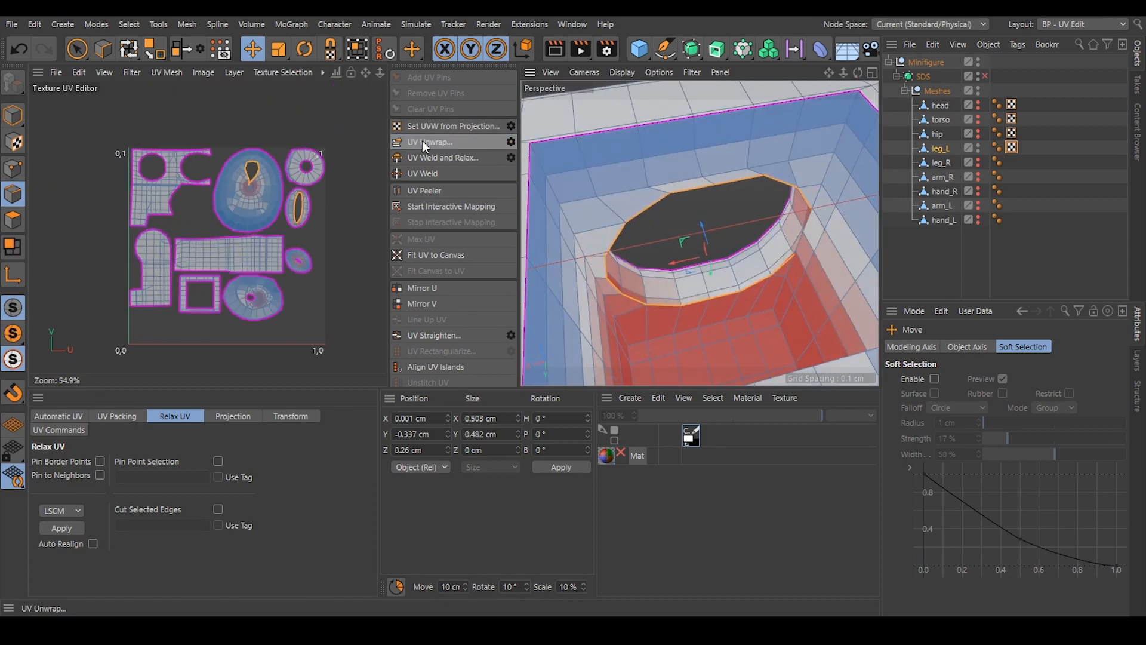
Select one edge line across the width of the large round hole's inner ring and unwrap it into a strip, then clear the selection.
alt+drag(751, 275, 712, 219)
scroll(713, 286, up, 5)
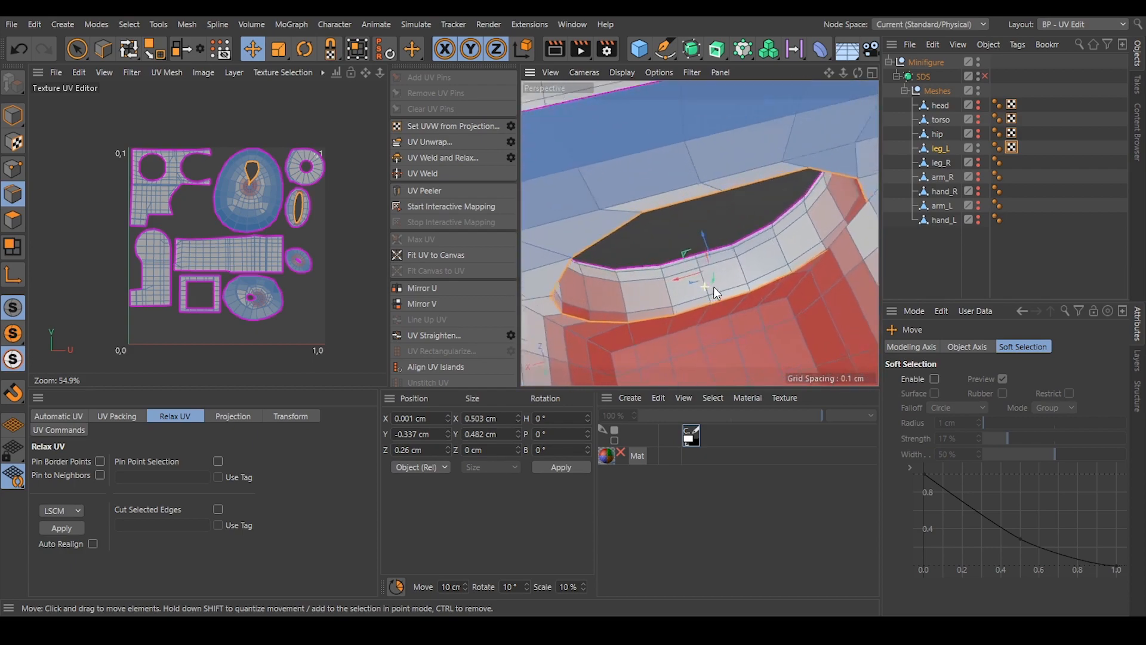
click(711, 300)
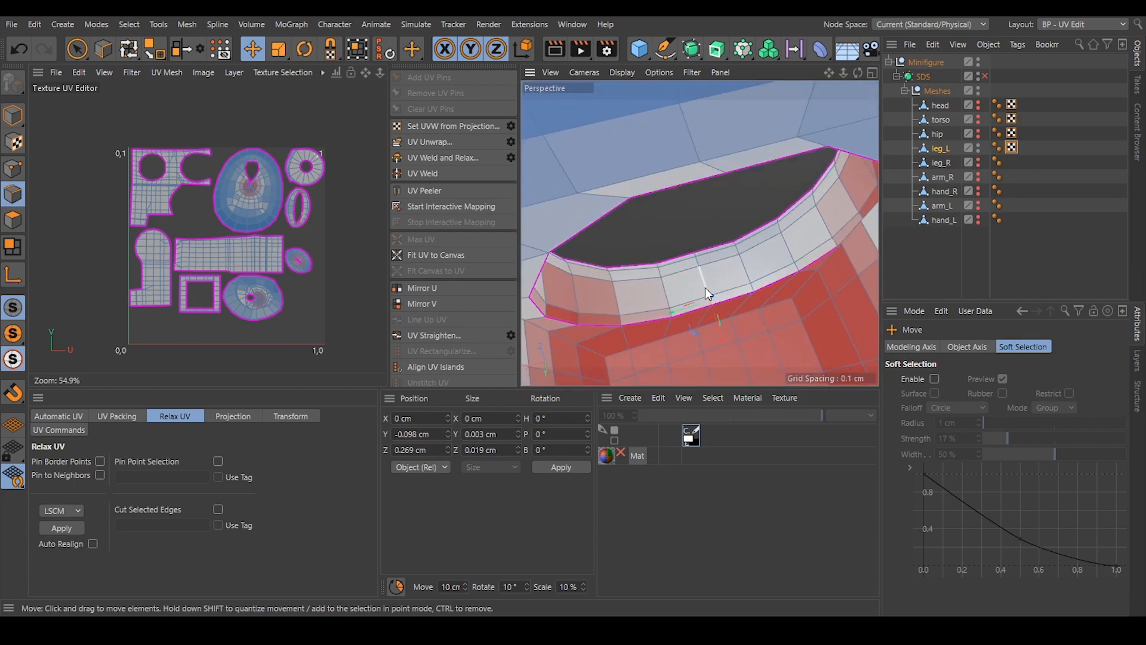
click(697, 258)
click(428, 141)
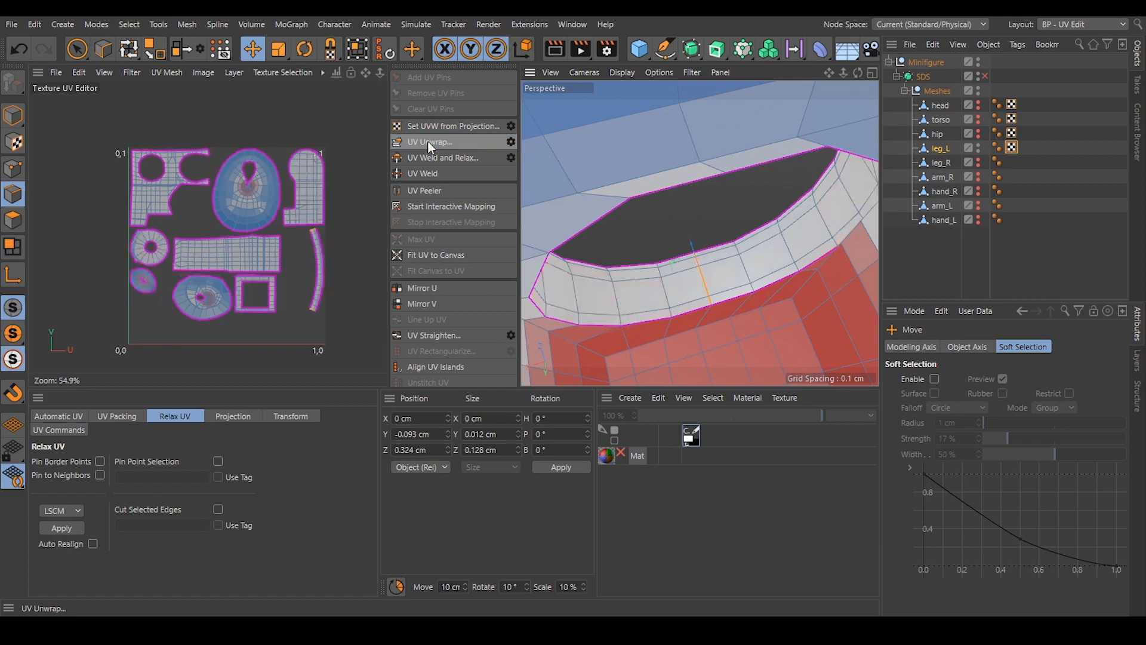
click(672, 196)
In the square bottom cavity, select the floor edge of the wall opposite the round hole and the vertical edges up its first corner.
alt+drag(672, 196, 670, 280)
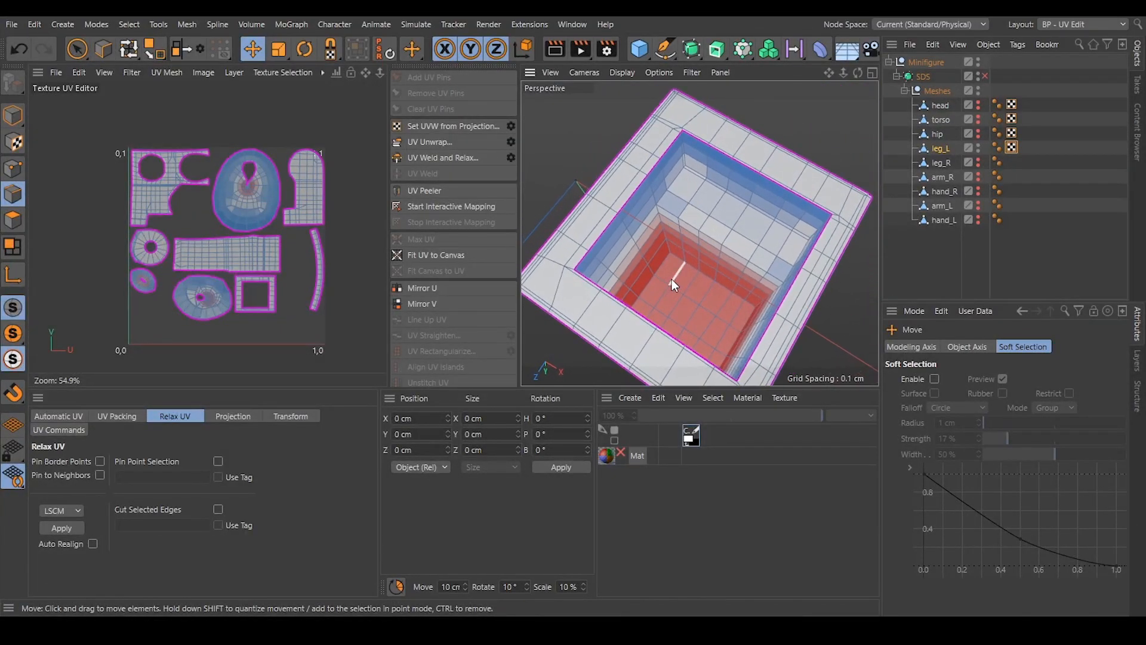
click(675, 262)
ctrl+shift+click(750, 304)
alt+drag(676, 255, 687, 251)
shift+click(668, 237)
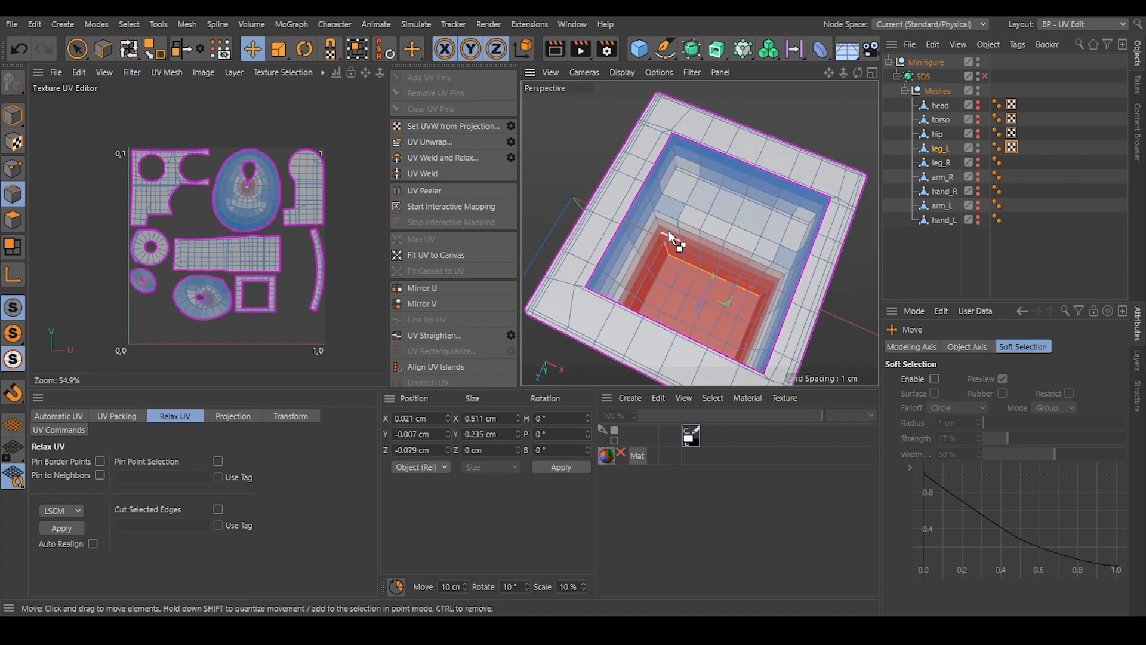
shift+click(667, 197)
scroll(680, 158, up, 5)
shift+click(678, 165)
shift+double_click(672, 119)
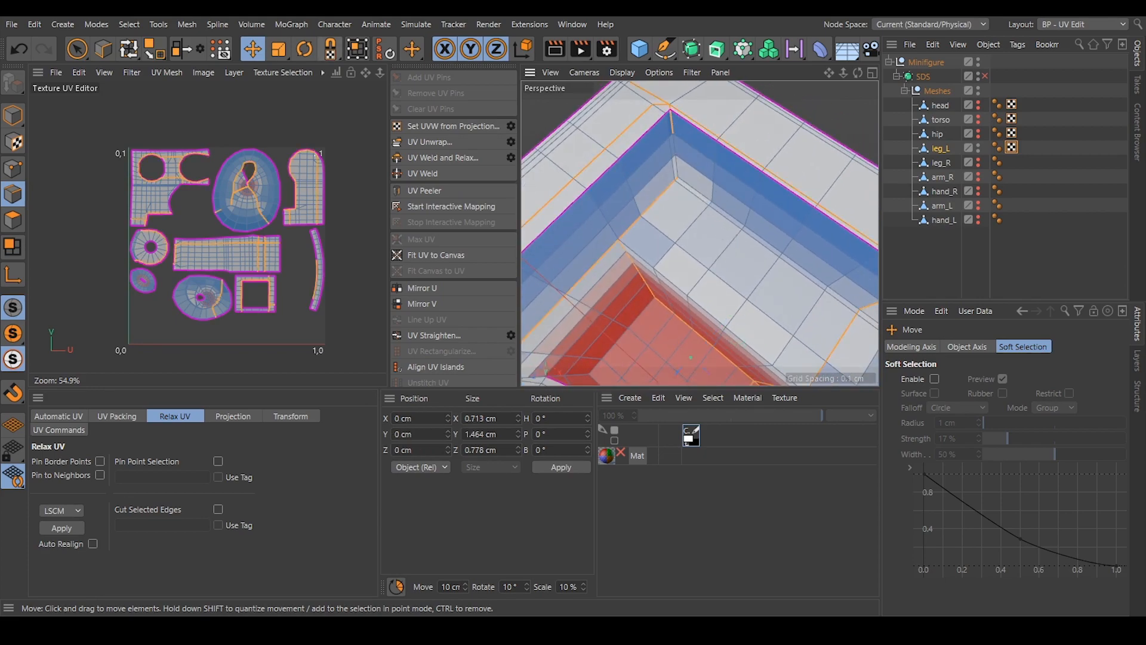
click(22, 46)
shift+click(677, 128)
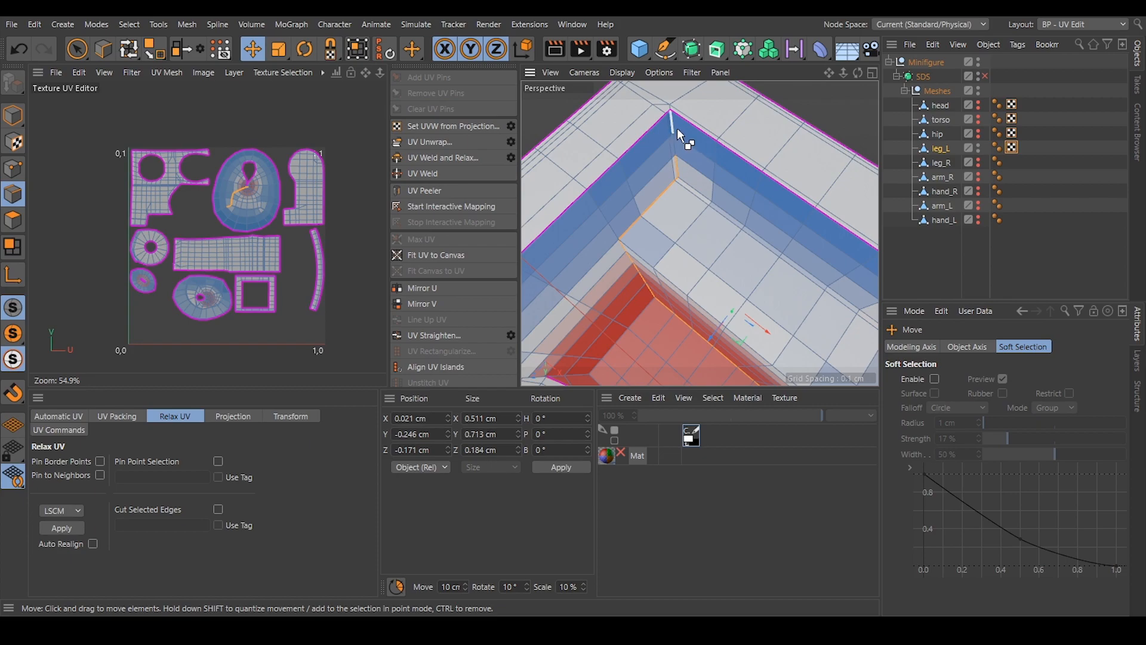
Add the vertical edges of that cavity wall's other corner up to the rim and unwrap, separating the wall as a rectangular island.
alt+drag(674, 126, 758, 299)
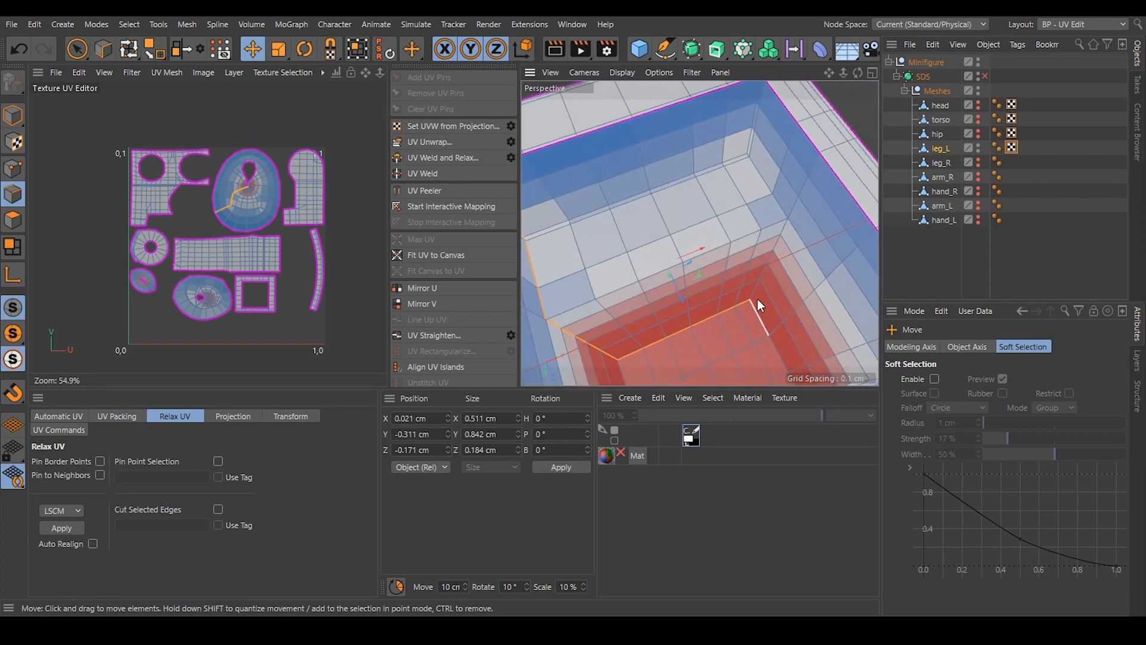
shift+click(785, 227)
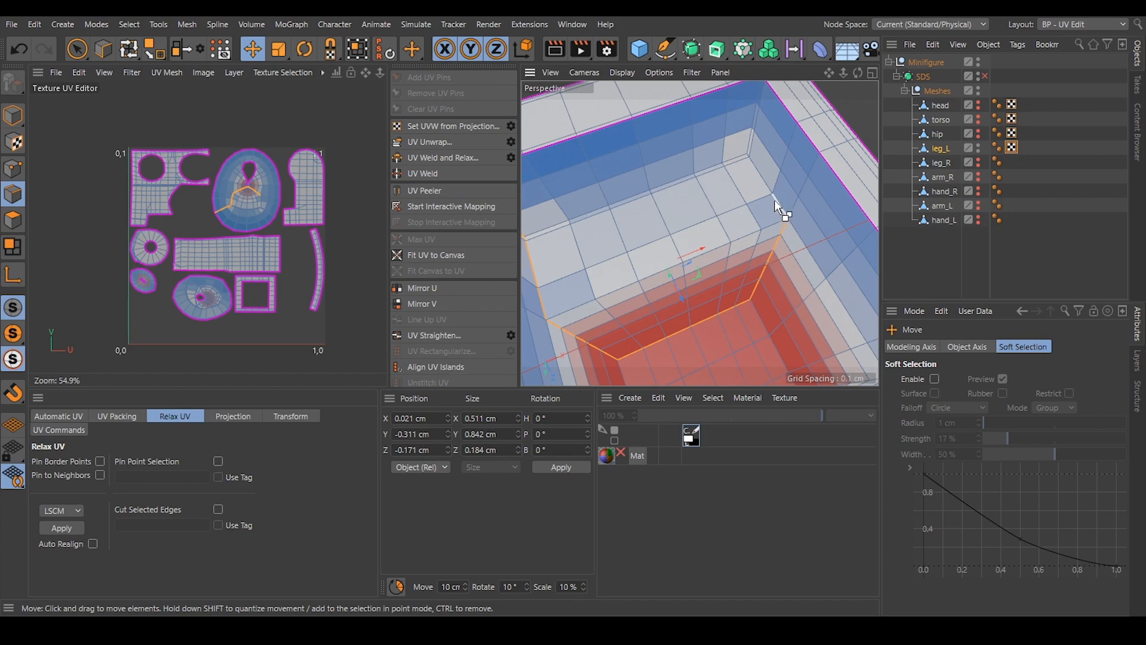
shift+click(750, 157)
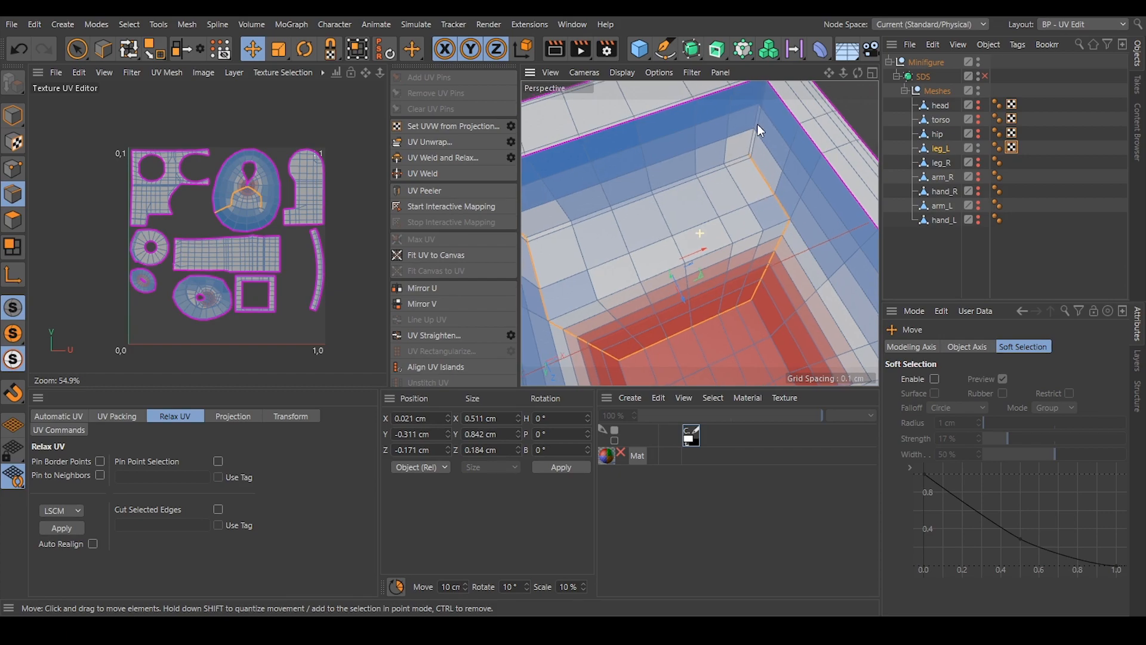
alt+middle_drag(757, 119, 757, 149)
shift+double_click(756, 132)
click(19, 49)
shift+click(752, 176)
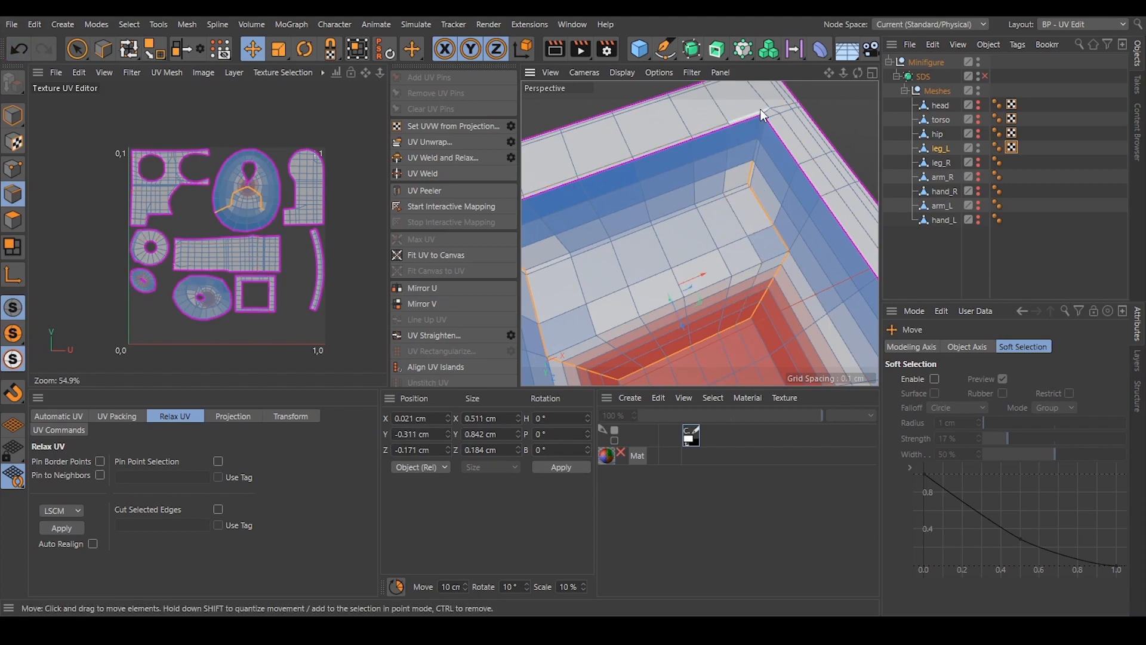
shift+click(762, 124)
scroll(720, 226, down, 4)
alt+drag(720, 227, 662, 229)
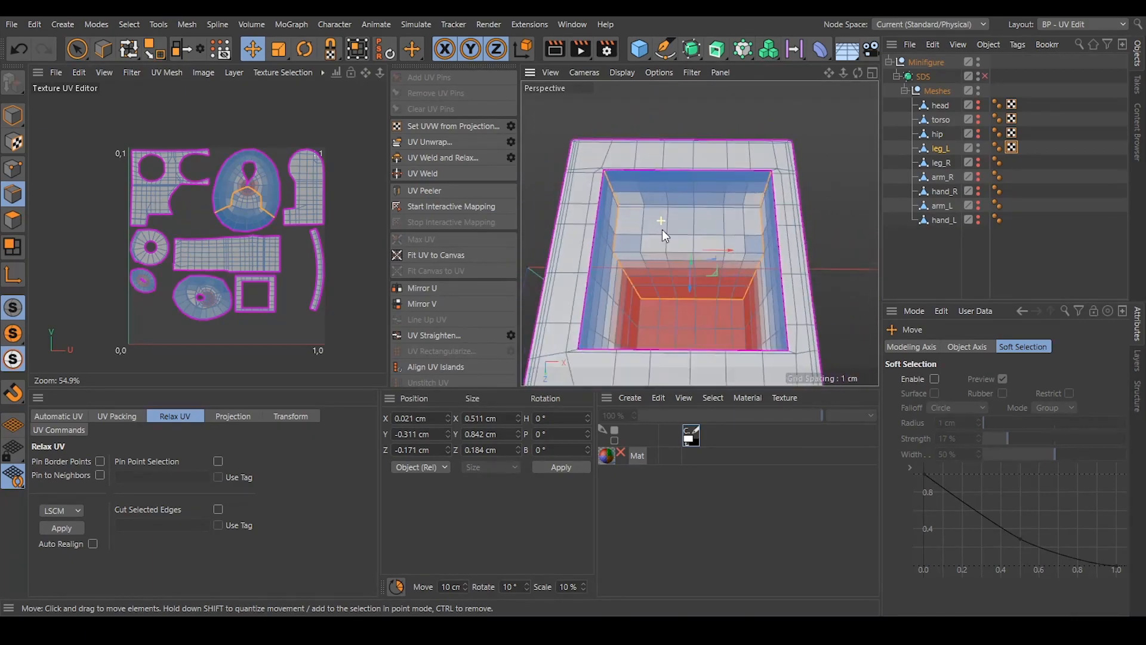
click(422, 141)
Select the edges along both sides of the bottom cavity's floor and unwrap to relieve the distortion around the round hole, then clear the selection.
alt+drag(619, 205, 662, 263)
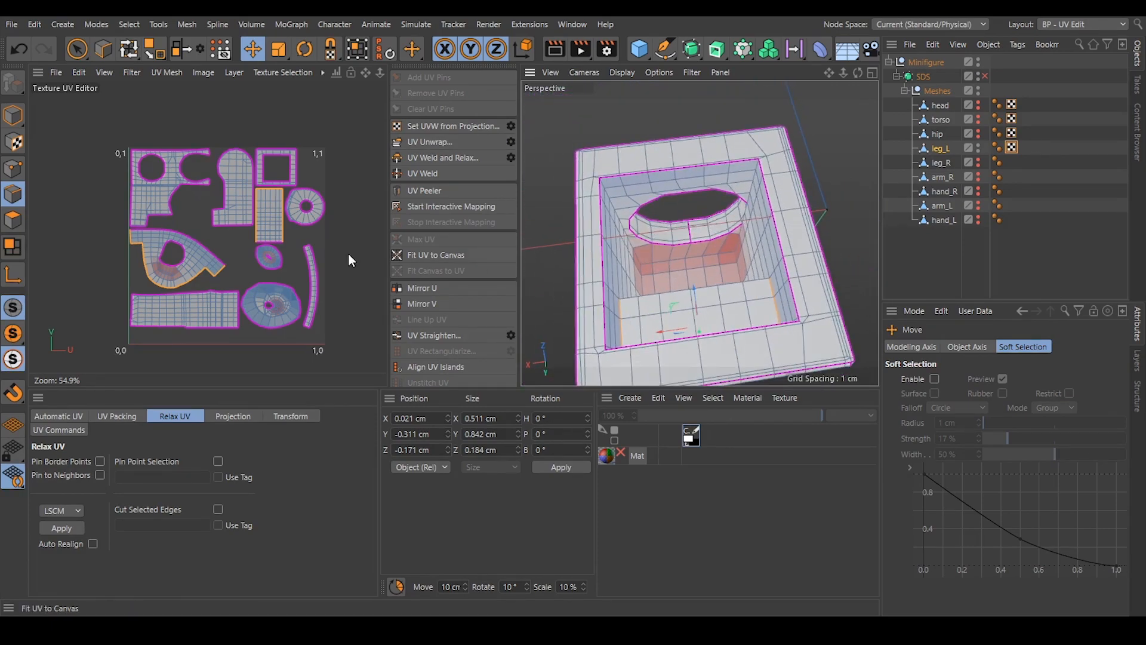
scroll(158, 259, up, 2)
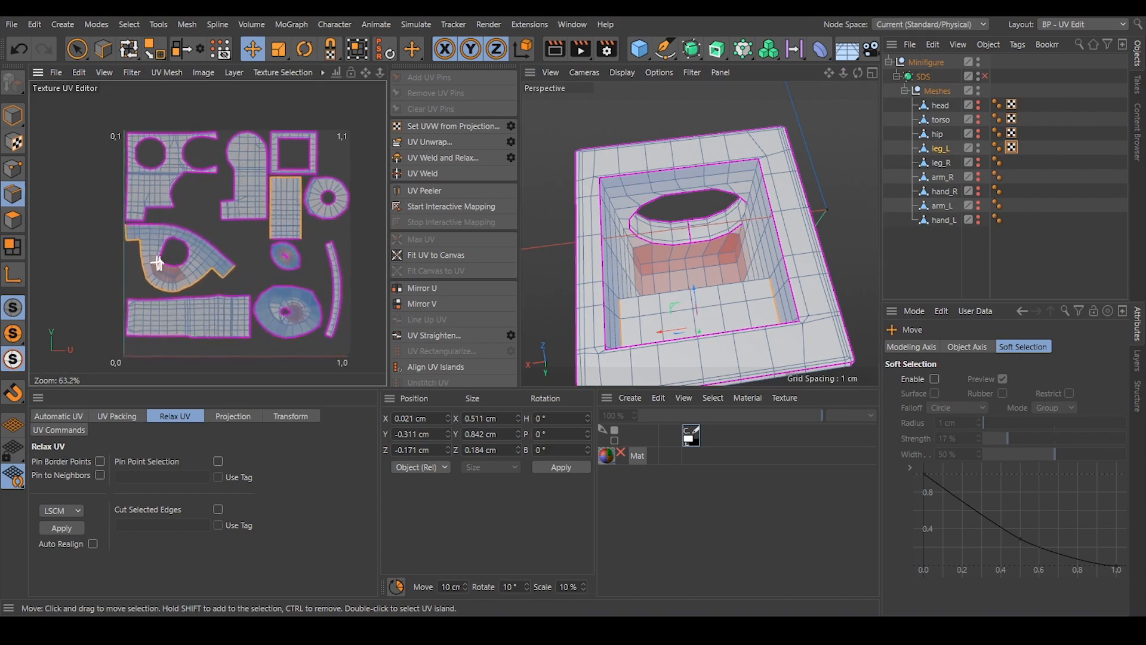
alt+drag(805, 264, 667, 254)
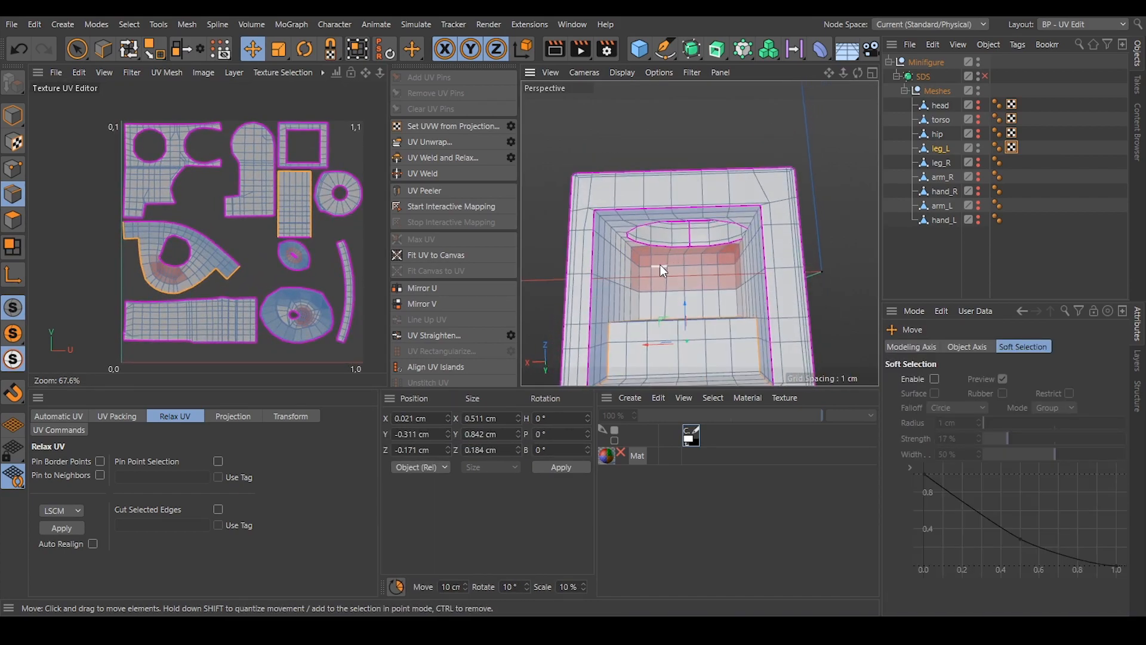
scroll(660, 264, up, 3)
click(633, 258)
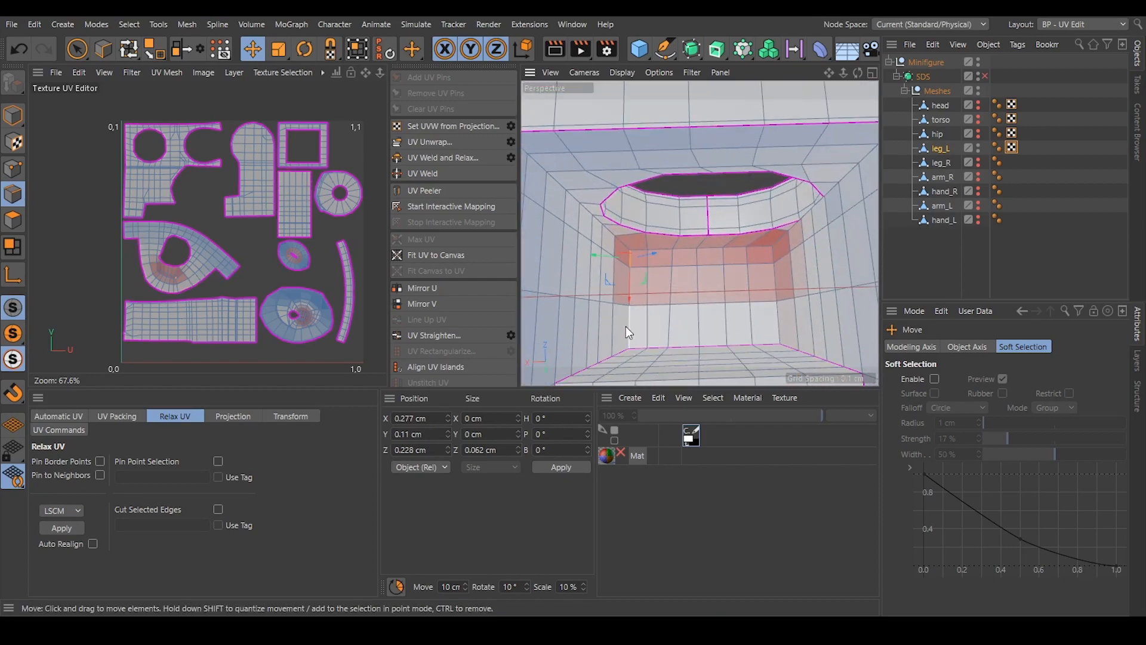
shift+click(631, 334)
shift+click(772, 254)
shift+click(779, 326)
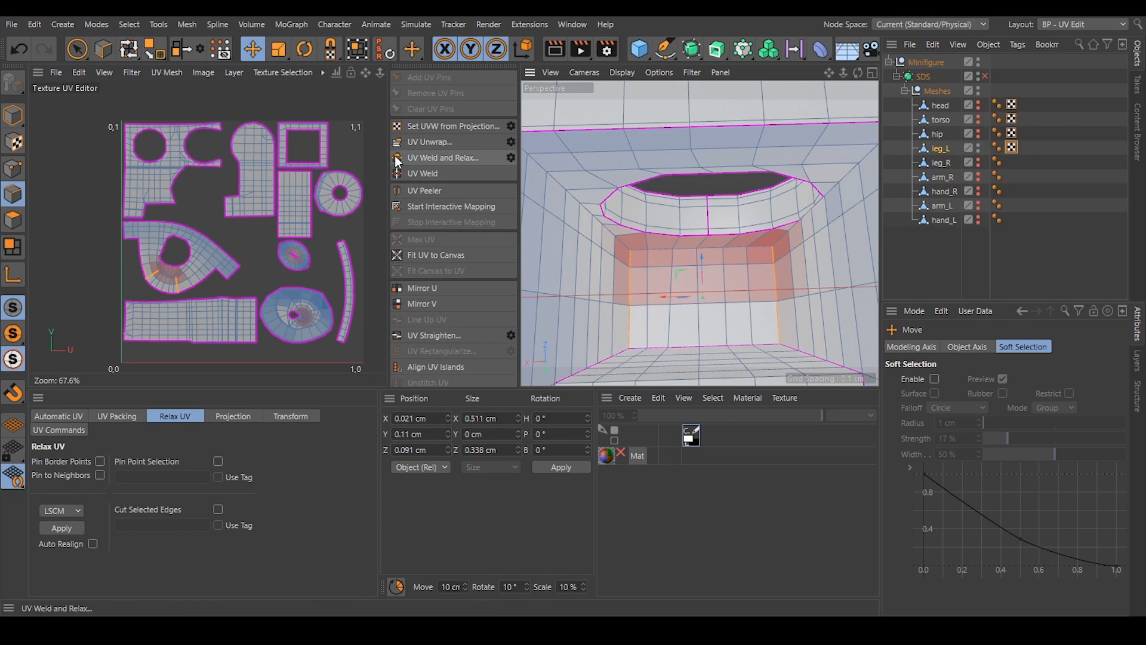
click(429, 143)
click(198, 205)
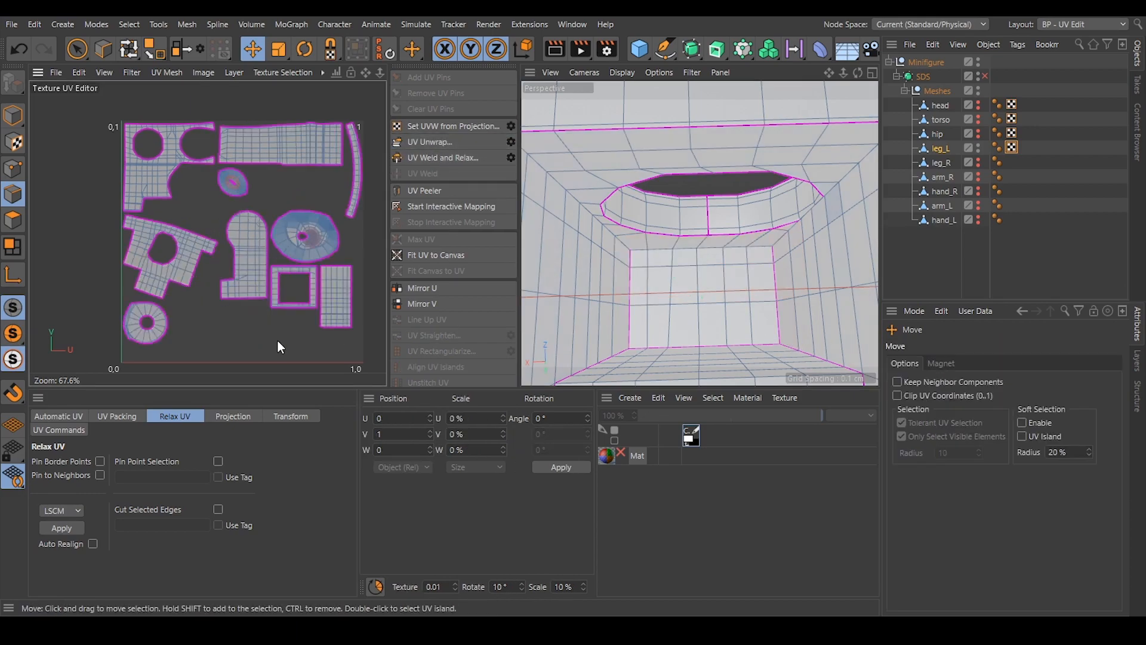
alt+middle_drag(276, 340, 253, 340)
Select one line of edges across the small upper hole's inner wall, from rim to rim, and unwrap it into a strip.
alt+drag(691, 307, 718, 146)
alt+right_drag(718, 145, 725, 145)
alt+drag(699, 124, 694, 144)
alt+right_drag(637, 185, 661, 184)
alt+drag(662, 184, 675, 154)
alt+drag(706, 208, 707, 211)
click(704, 213)
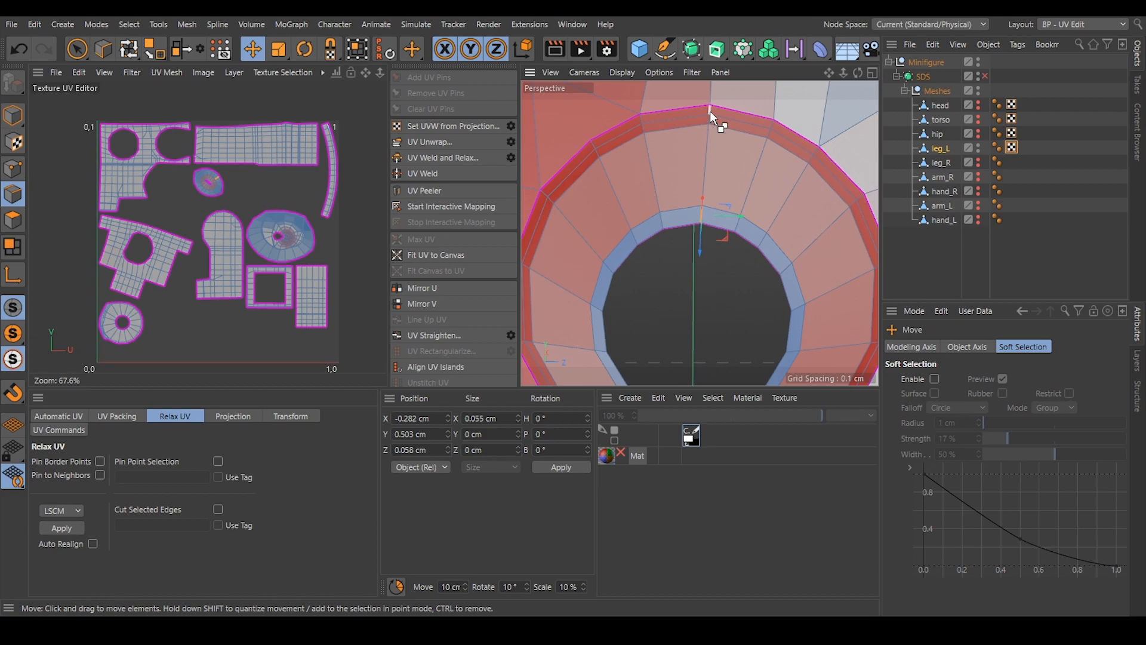
alt+right_drag(723, 198, 558, 171)
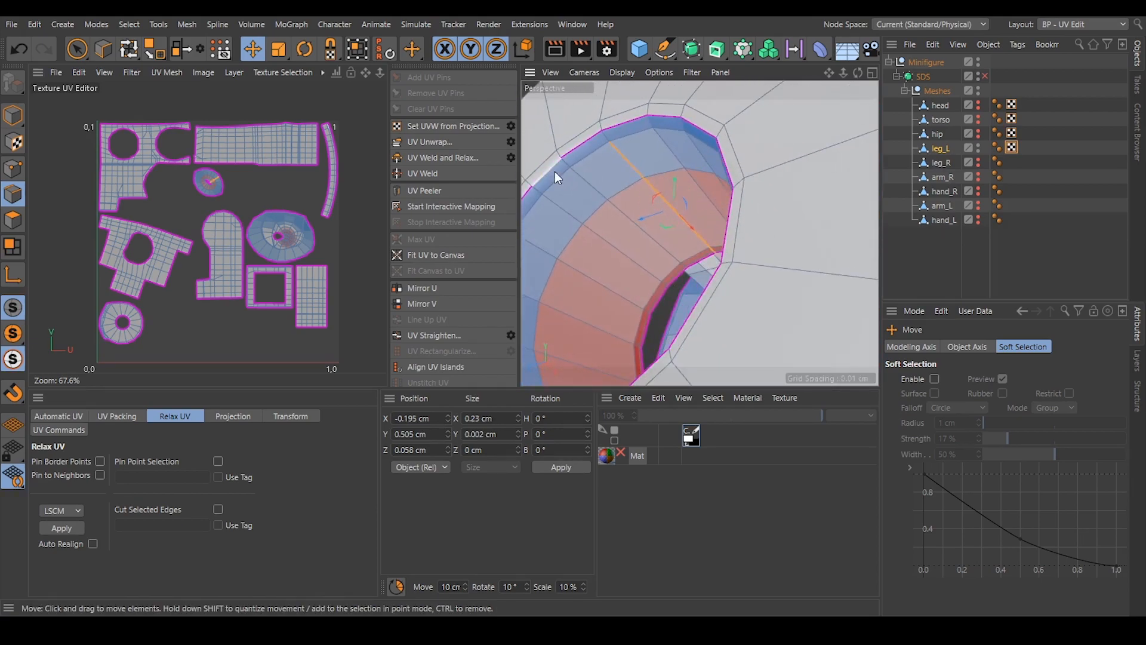
shift+click(601, 139)
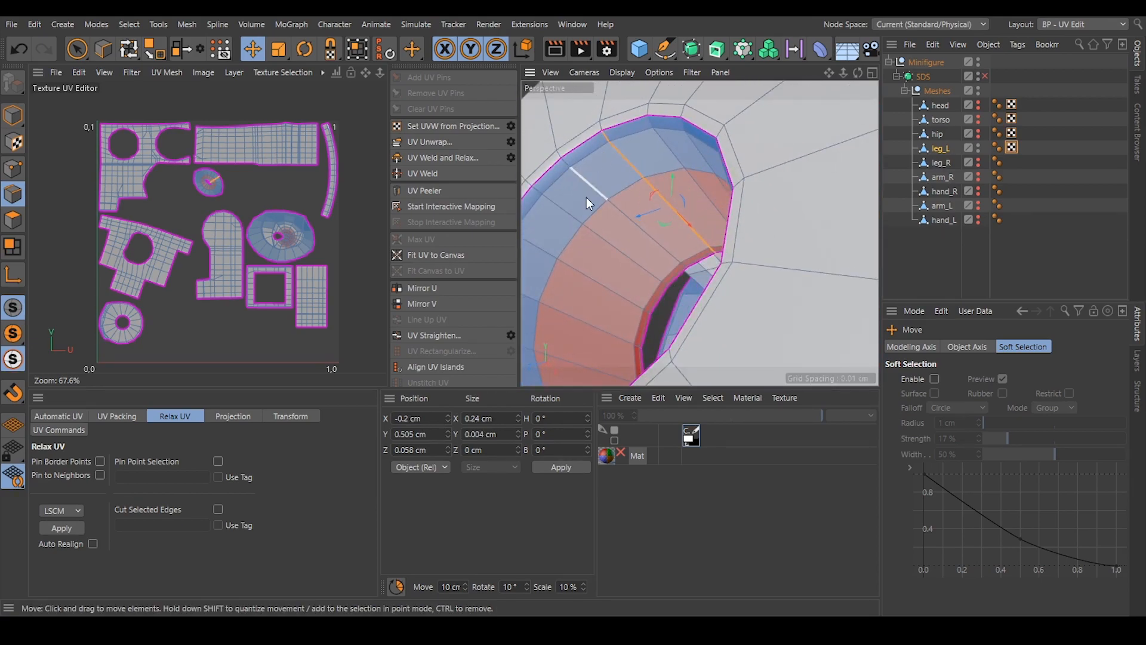
click(427, 141)
click(341, 309)
Examine the upper joint cavity from several angles to decide where its seams should run.
alt+drag(647, 192, 732, 219)
alt+right_drag(731, 219, 714, 218)
alt+drag(714, 218, 801, 222)
alt+right_drag(773, 218, 788, 241)
alt+drag(787, 241, 823, 318)
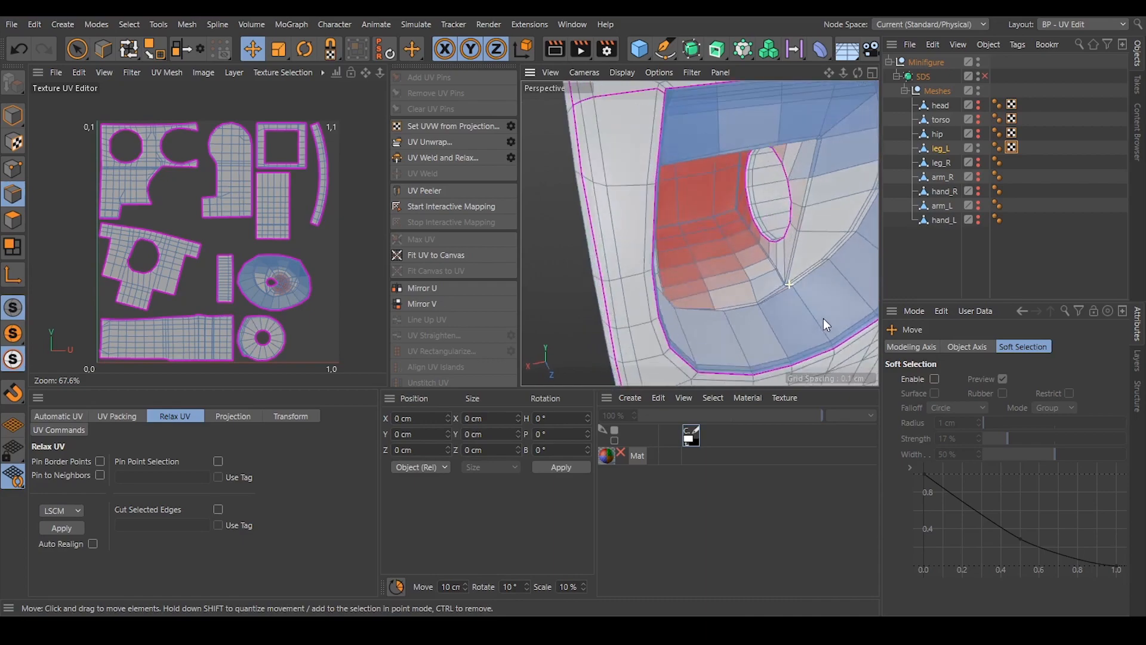
alt+middle_drag(823, 318, 747, 298)
alt+drag(748, 298, 873, 176)
scroll(603, 157, up, 5)
double_click(657, 154)
click(866, 125)
alt+drag(867, 125, 790, 149)
scroll(780, 125, up, 6)
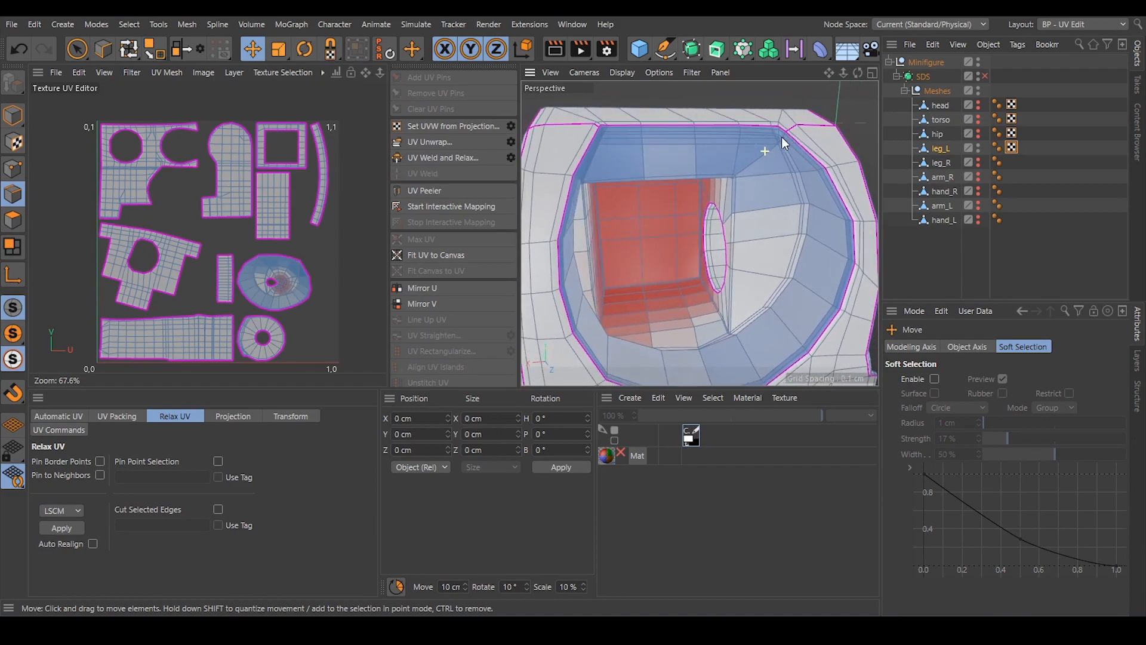
Select the short edges at the upper cavity's top corner, starting at the rim and running inward onto the curved wall's inner edge.
scroll(788, 134, up, 3)
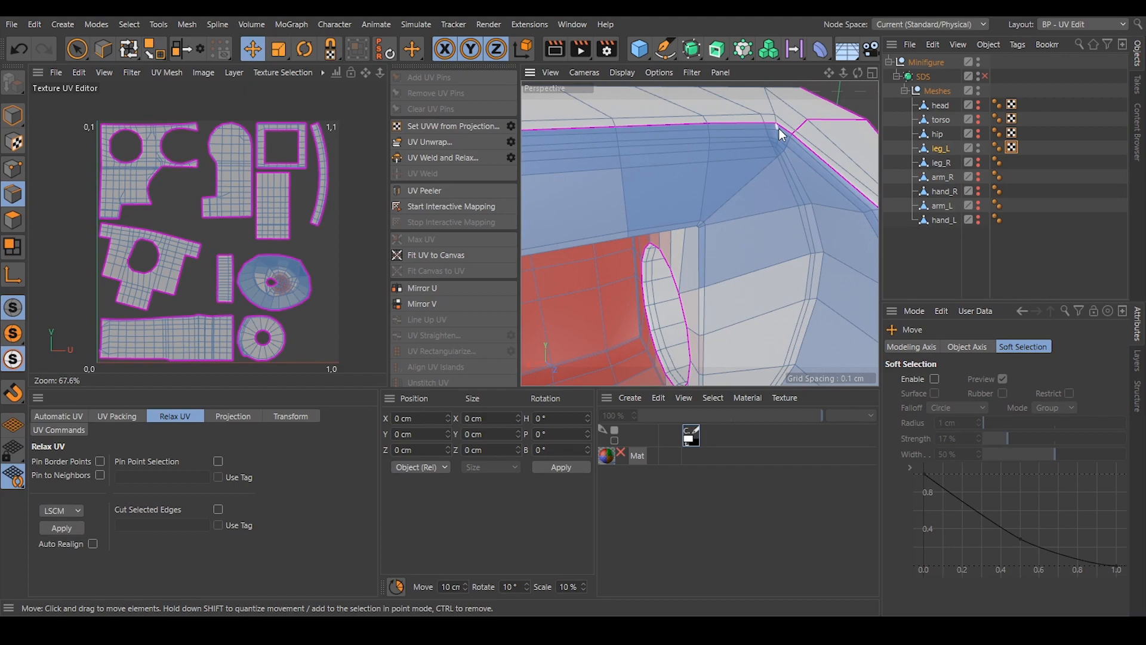
click(778, 127)
scroll(775, 146, up, 3)
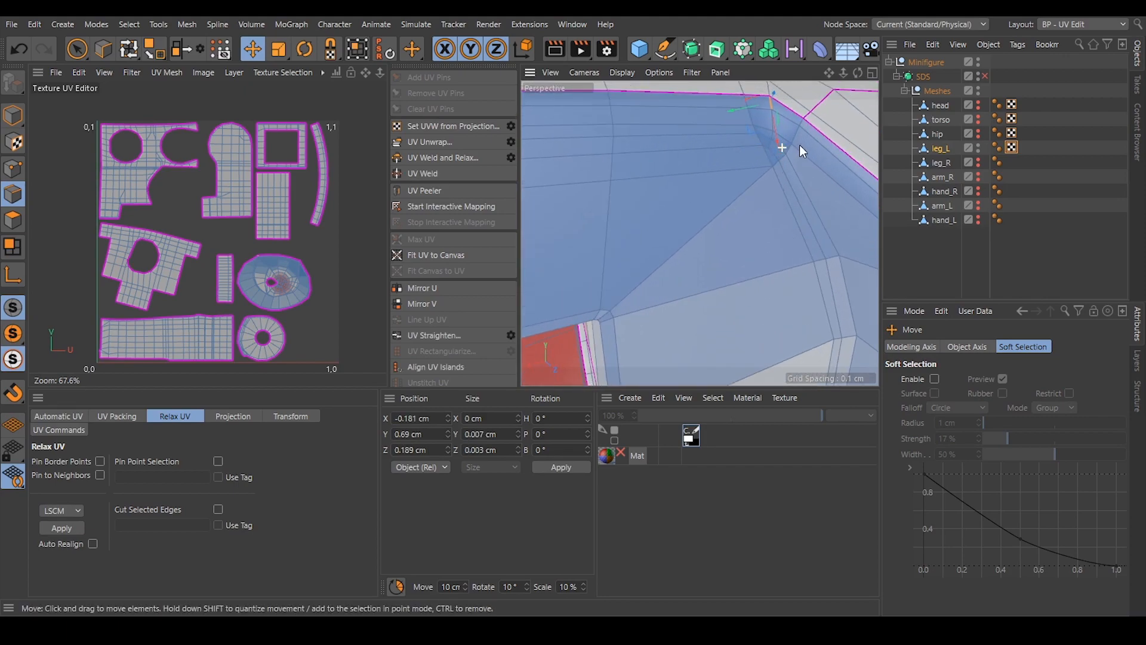
click(770, 144)
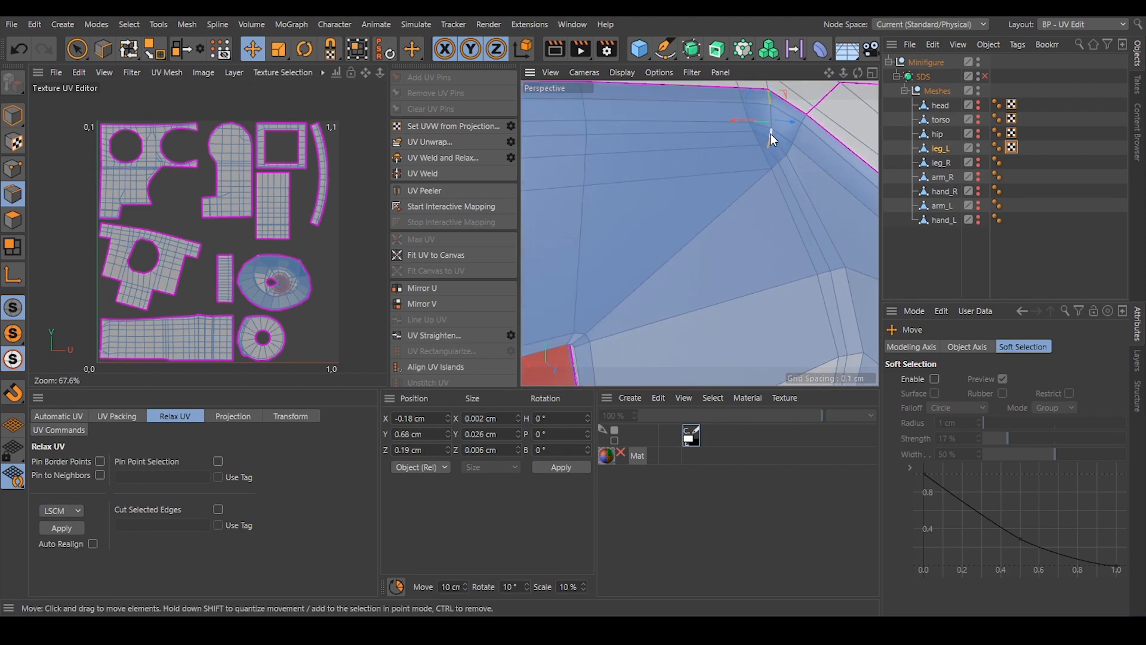
scroll(769, 163, down, 4)
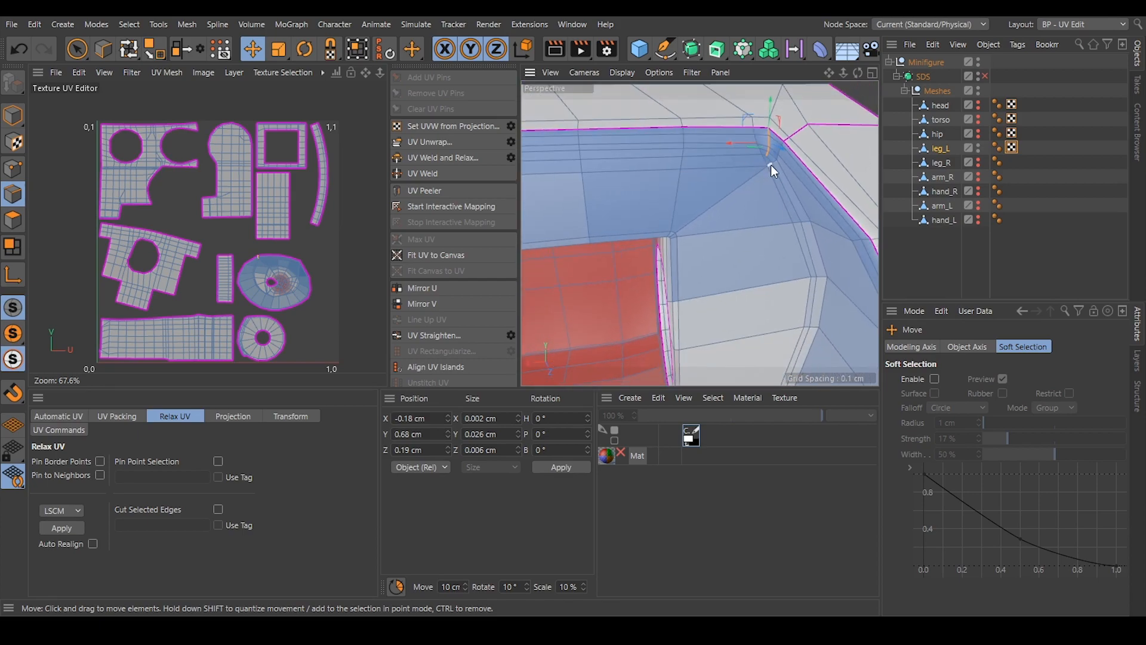
click(773, 160)
click(791, 185)
shift+click(796, 194)
alt+drag(767, 157, 749, 172)
Extend the edge selection along the upper cavity's curved inner edge around to the opposite top corner.
scroll(750, 171, down, 5)
shift+click(747, 305)
shift+double_click(792, 205)
alt+drag(812, 264, 743, 318)
scroll(692, 302, up, 5)
shift+click(744, 317)
shift+click(709, 303)
shift+click(681, 284)
shift+click(620, 212)
alt+drag(604, 124, 659, 170)
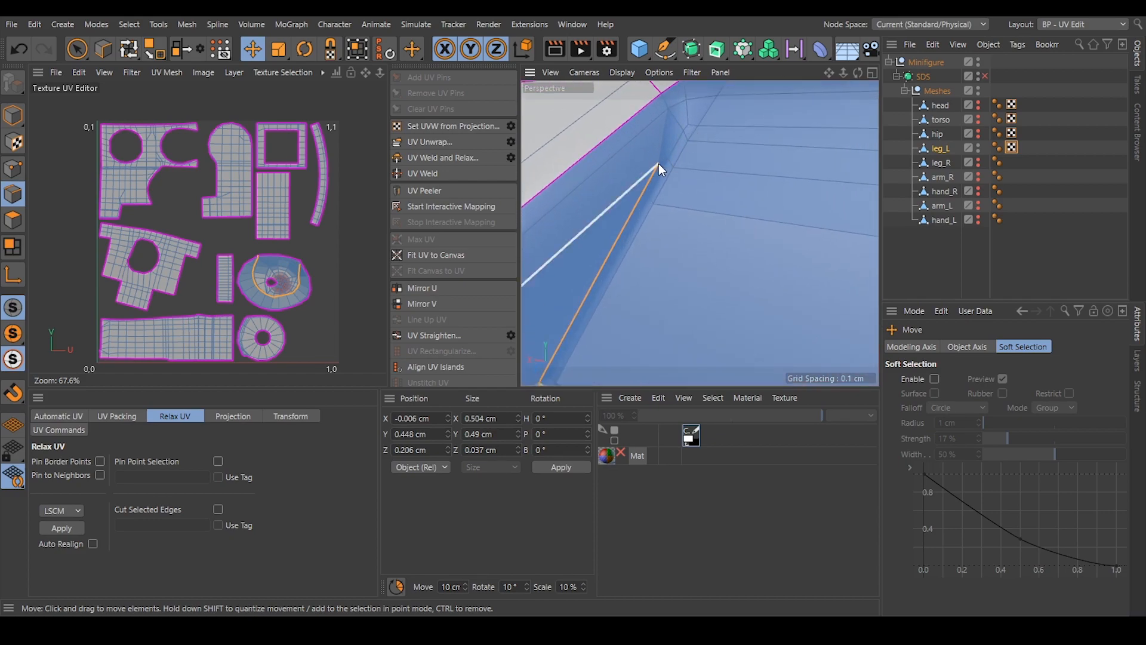
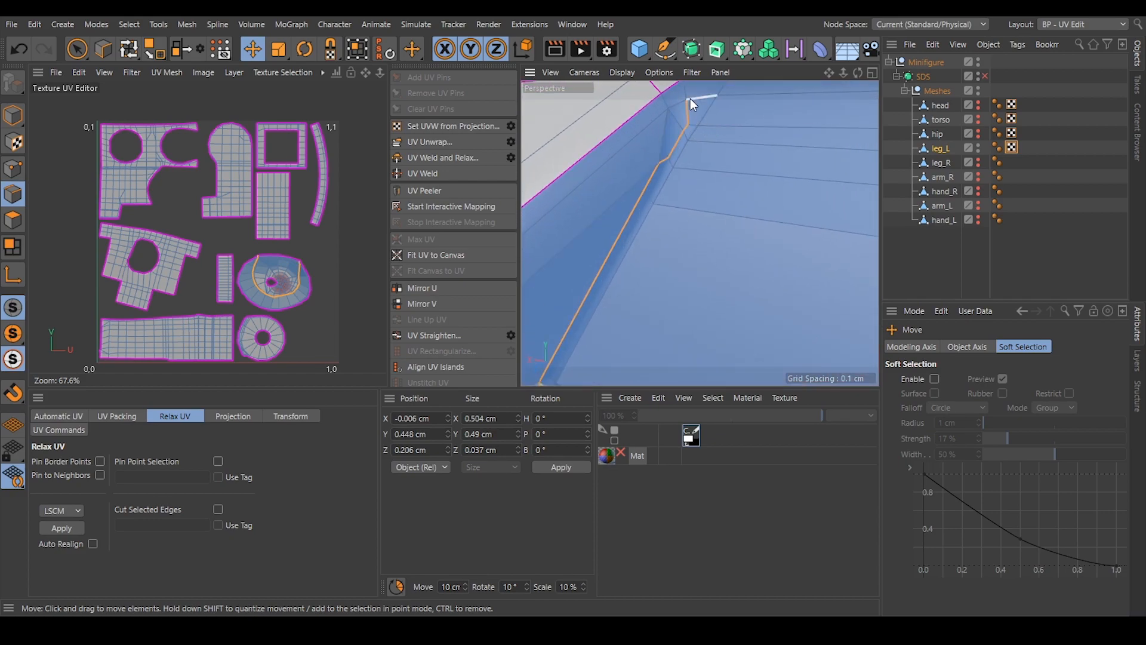
Unwrap leg_L along the selected curved edges to split the upper cavity's curved wall into its own crescent-shaped island.
alt+drag(715, 146, 626, 185)
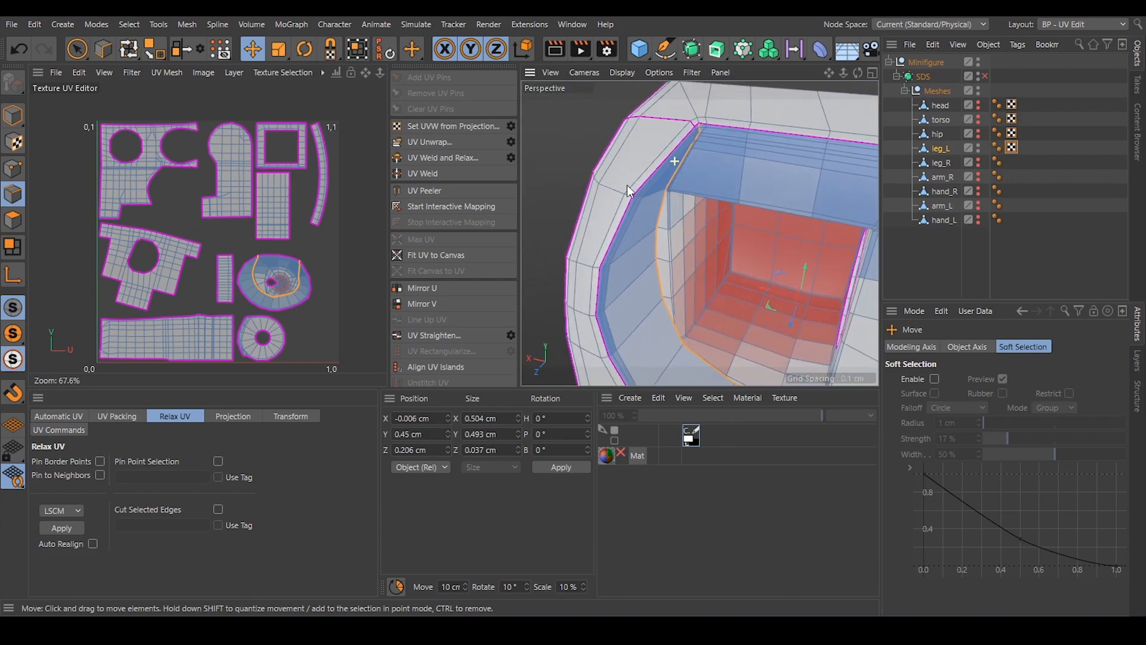
click(442, 142)
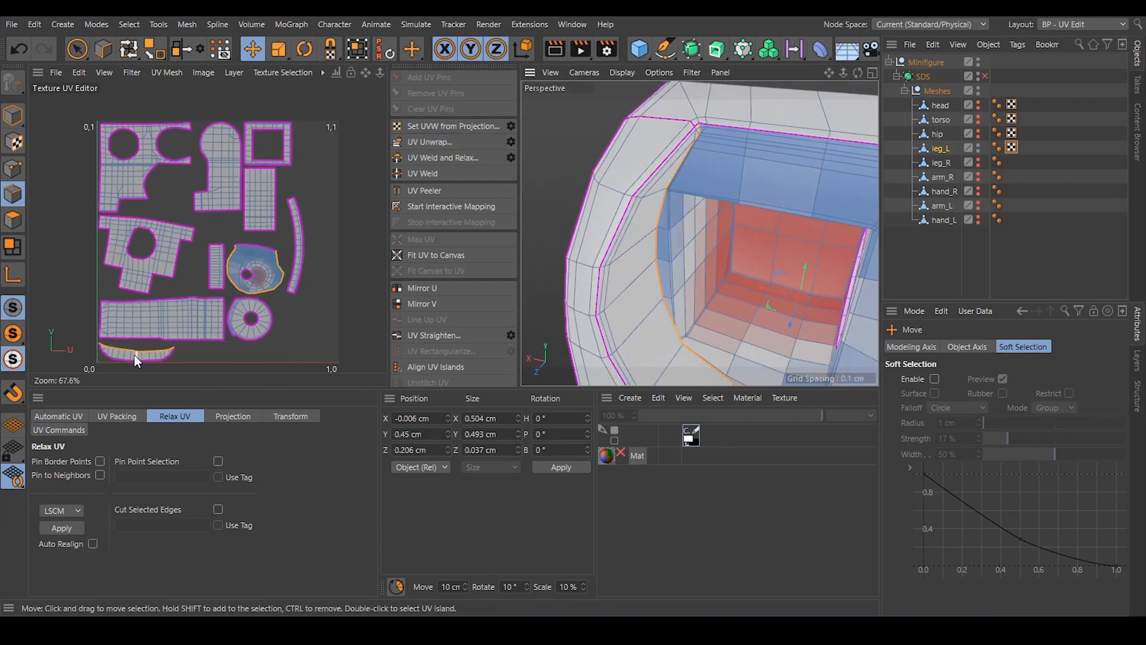
scroll(135, 354, up, 5)
scroll(133, 354, down, 3)
Select the edge loop around the square recess opening inside the upper cavity and unwrap the recess into a separate island.
alt+drag(732, 253, 696, 266)
alt+drag(634, 176, 624, 242)
double_click(588, 185)
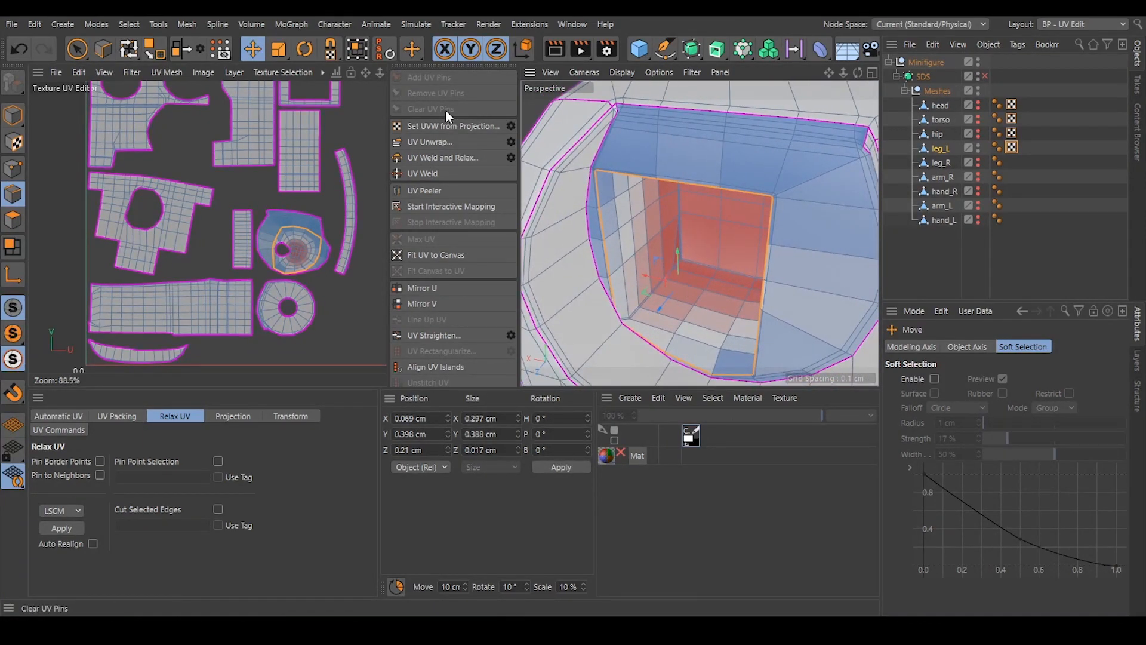
click(442, 143)
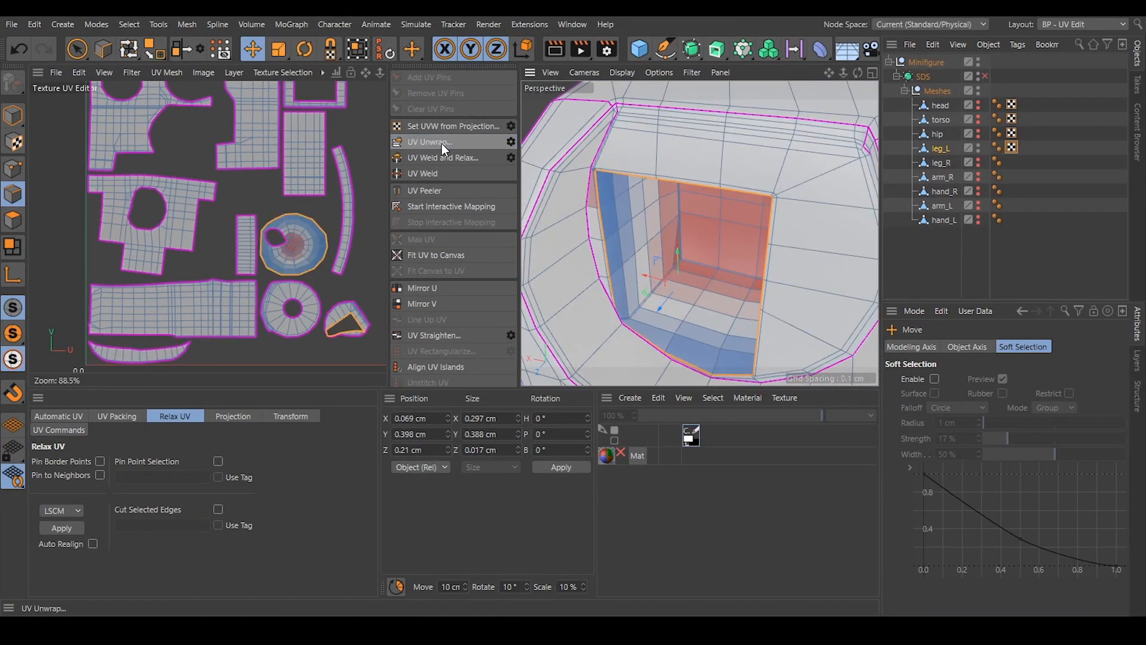
click(363, 284)
Select the short edges across one narrow corner of the remaining rim island and unwrap again.
scroll(343, 328, up, 5)
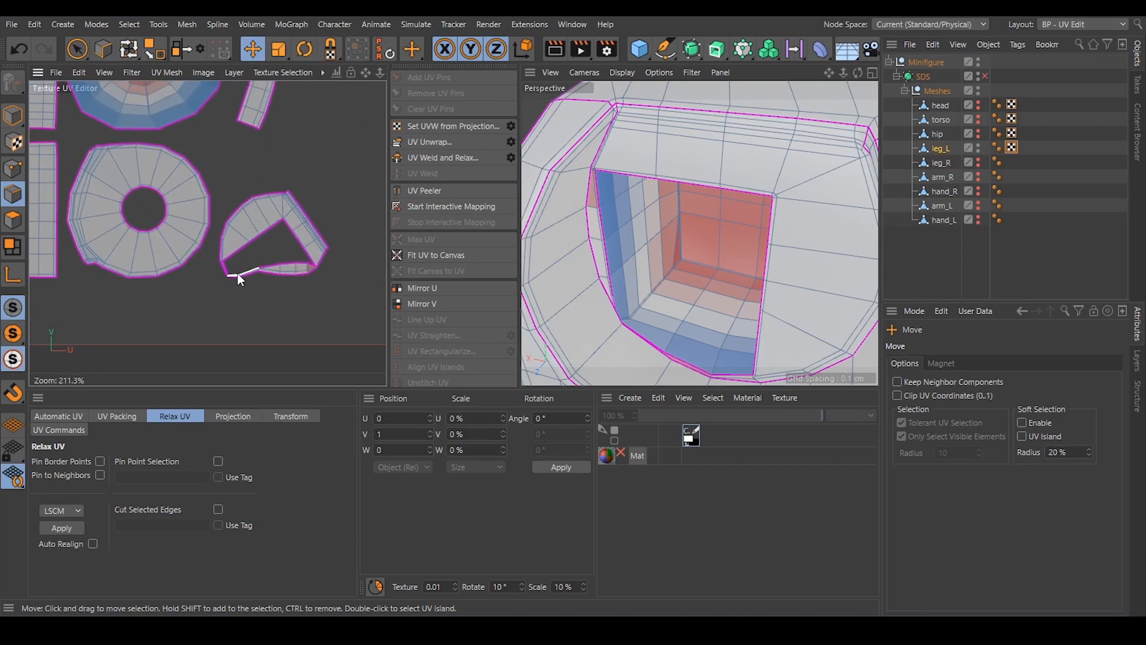
scroll(237, 274, up, 10)
scroll(235, 313, up, 7)
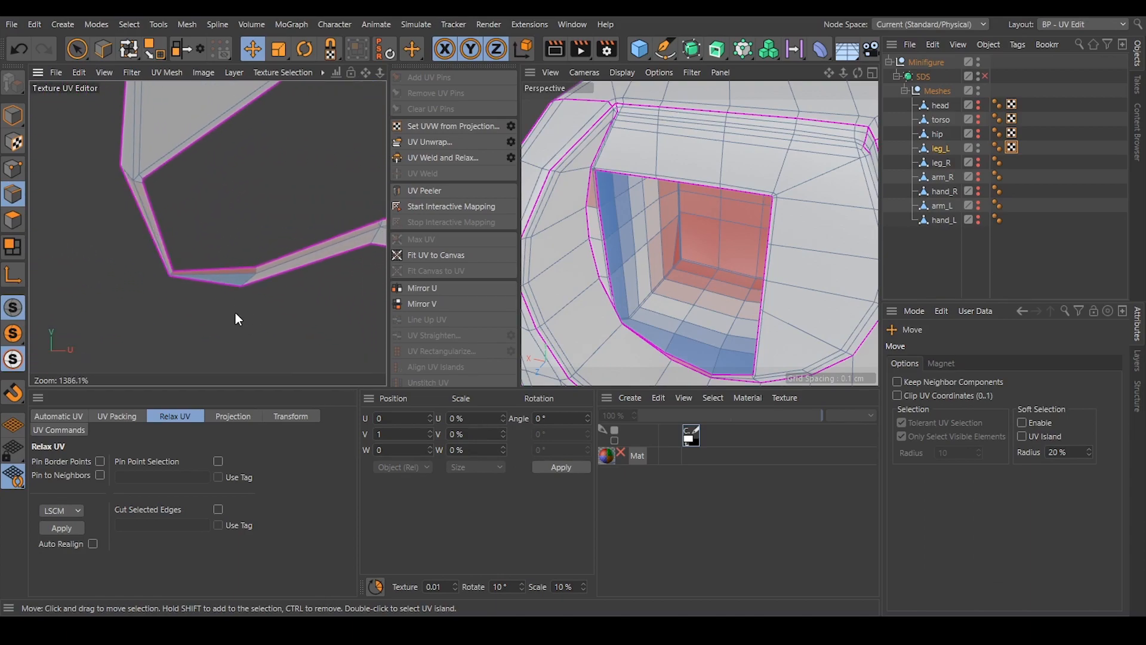
click(167, 270)
scroll(163, 274, up, 3)
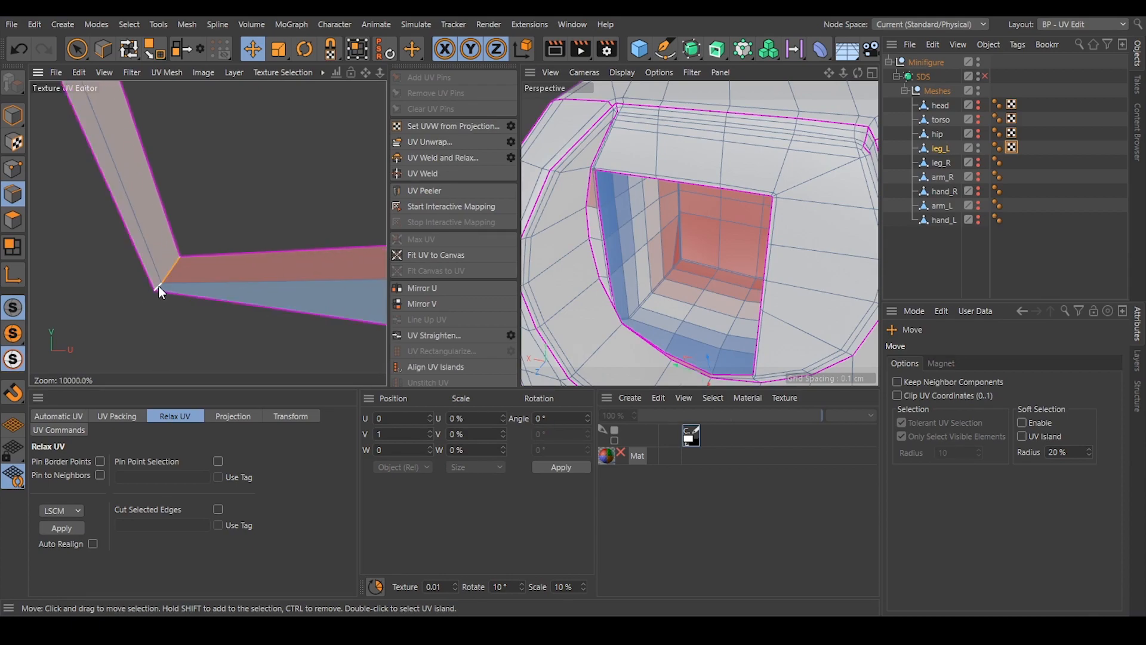
click(453, 138)
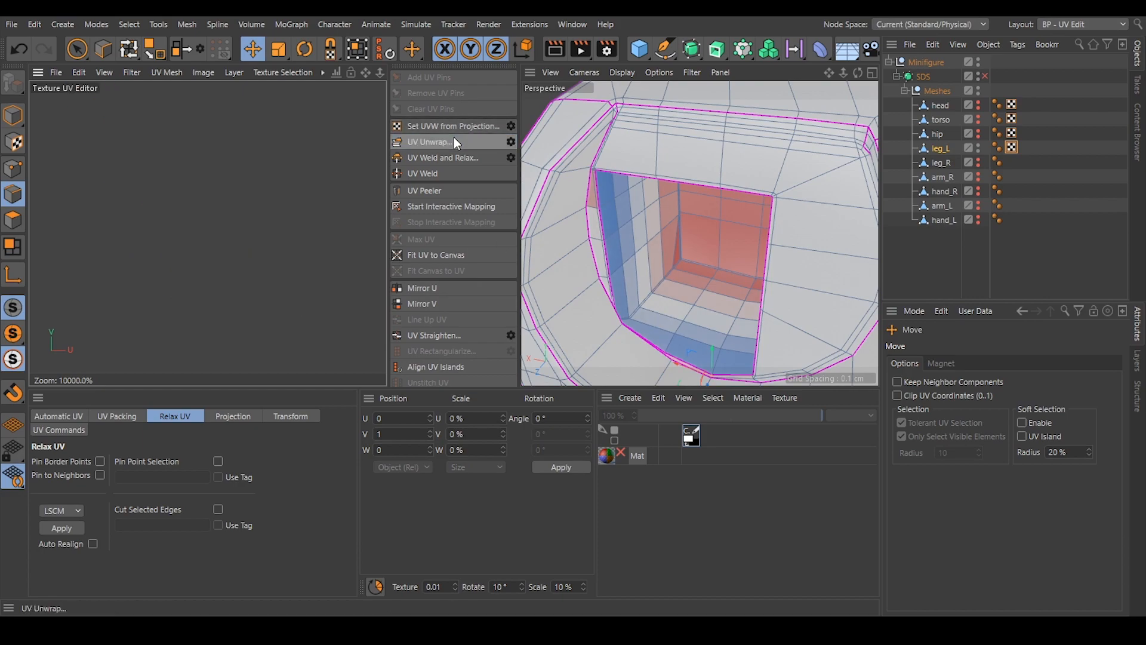
Select the short edge across the rim island's other narrow corner and unwrap again.
alt+right_drag(199, 204, 107, 204)
alt+right_drag(306, 163, 191, 163)
alt+right_drag(301, 133, 230, 132)
alt+middle_drag(302, 133, 287, 234)
mouse_move(310, 228)
alt+right_down()
mouse_move(382, 228)
mouse_move(358, 225)
alt+right_up()
mouse_move(305, 195)
alt+right_down()
mouse_move(358, 194)
mouse_move(223, 178)
alt+right_up()
mouse_move(288, 151)
alt+right_down()
mouse_move(343, 150)
mouse_move(301, 150)
alt+right_up()
alt+right_drag(329, 216, 388, 215)
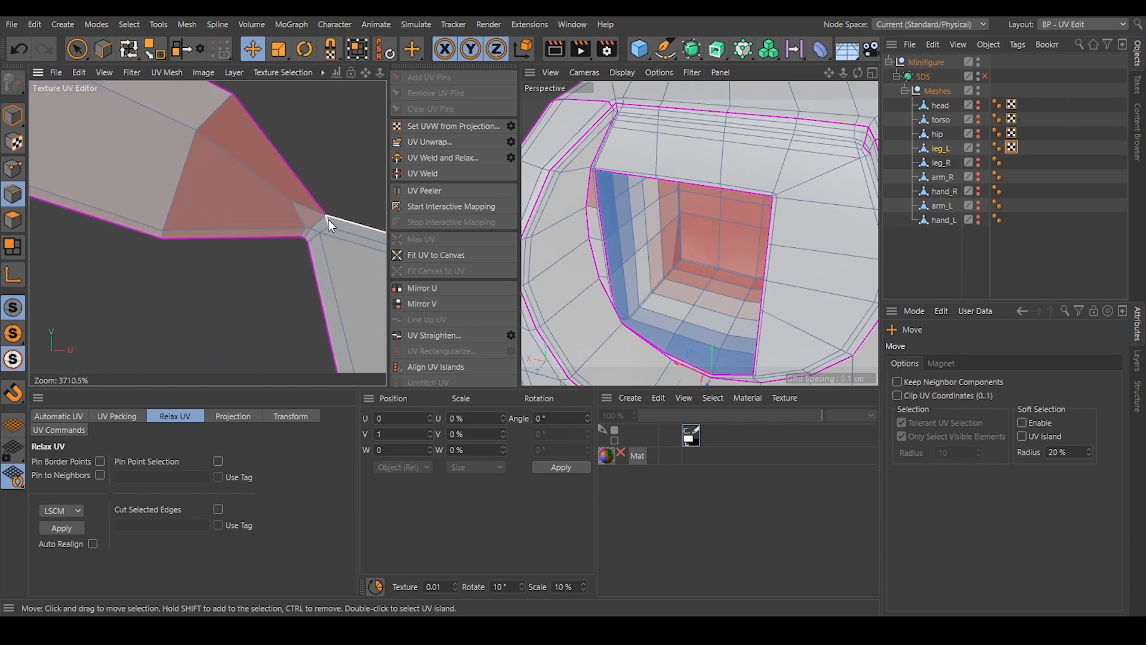
click(310, 234)
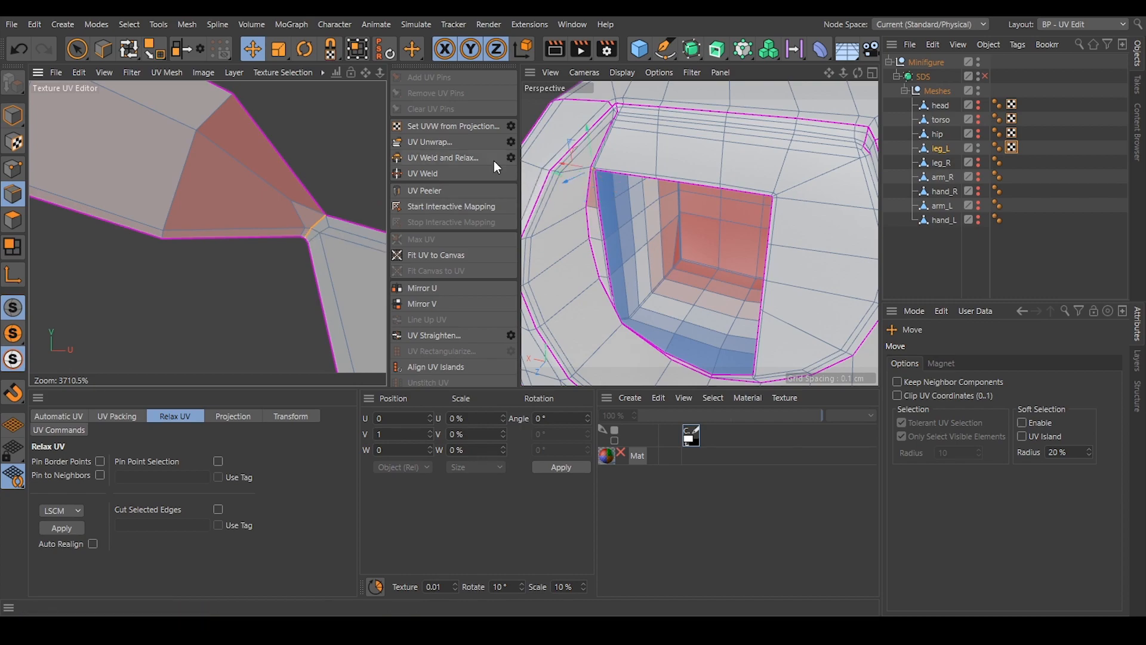
click(451, 140)
scroll(254, 234, down, 10)
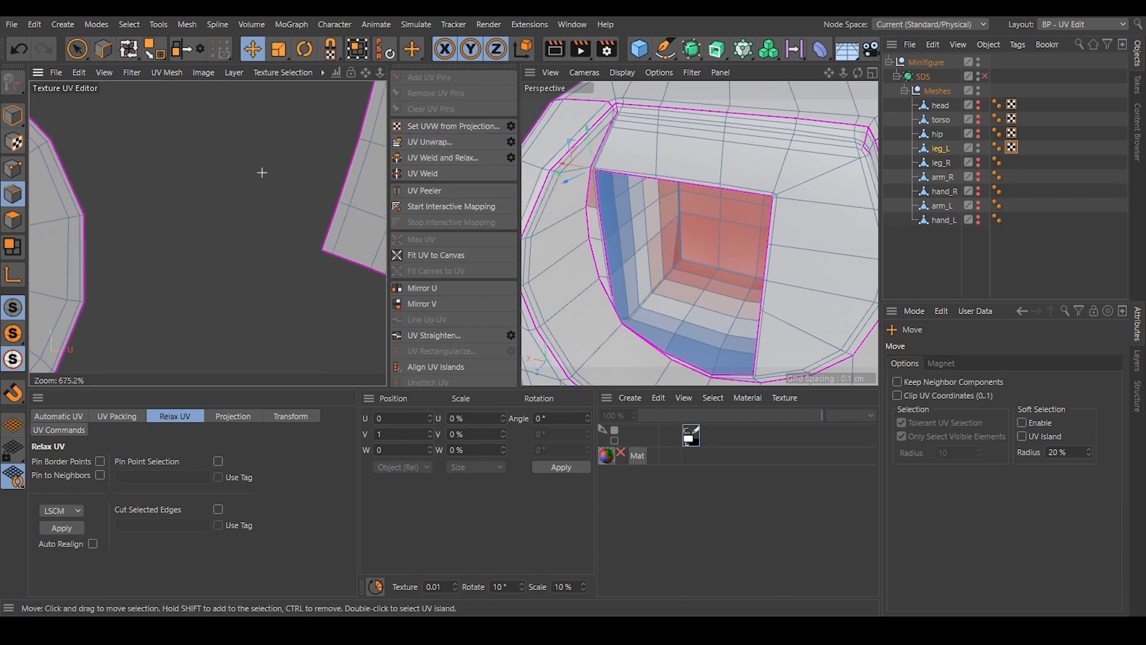
scroll(287, 149, down, 3)
alt+middle_drag(293, 106, 326, 260)
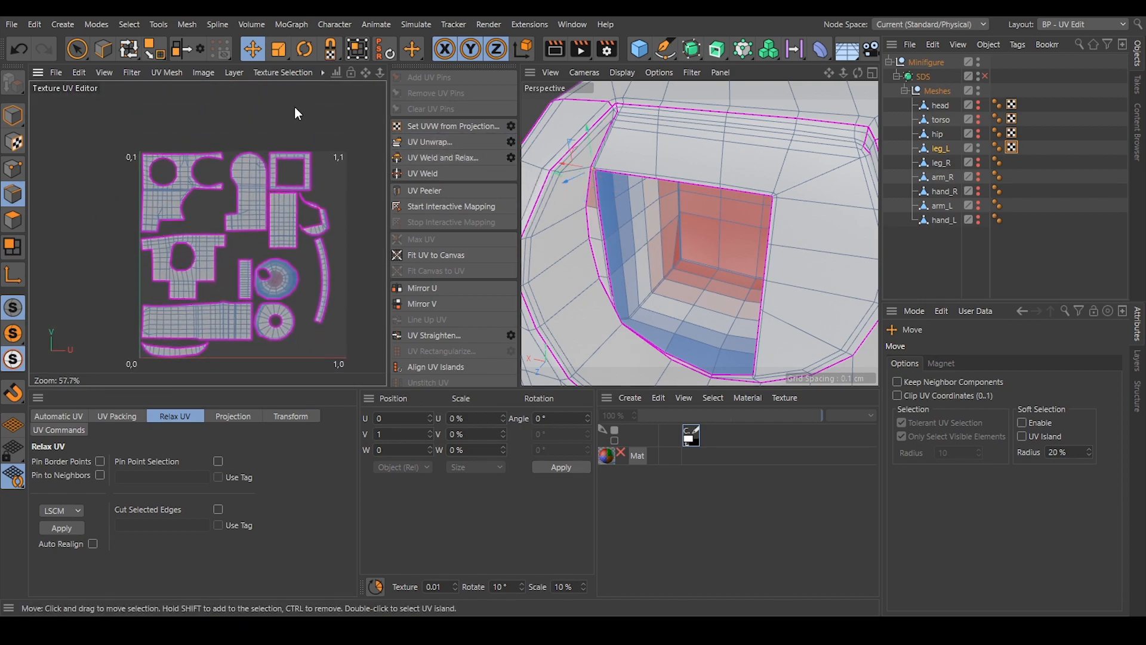
scroll(331, 216, up, 5)
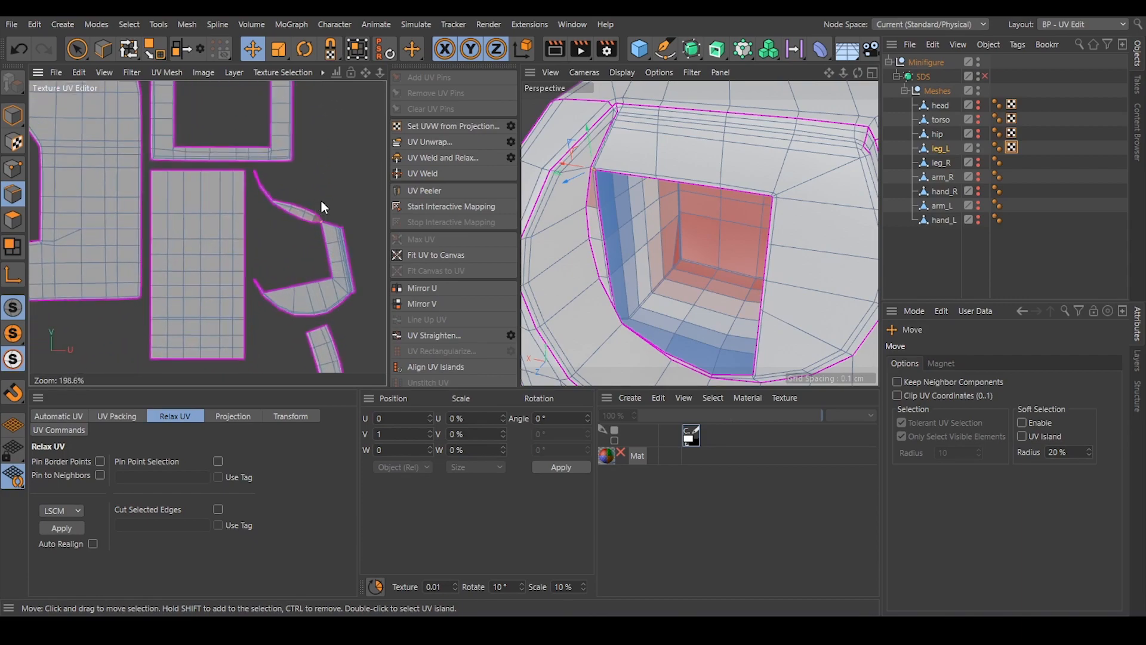
Select the thin curved sliver island beside the recess opening and move it away from the rest of the rim island.
click(6, 229)
click(296, 215)
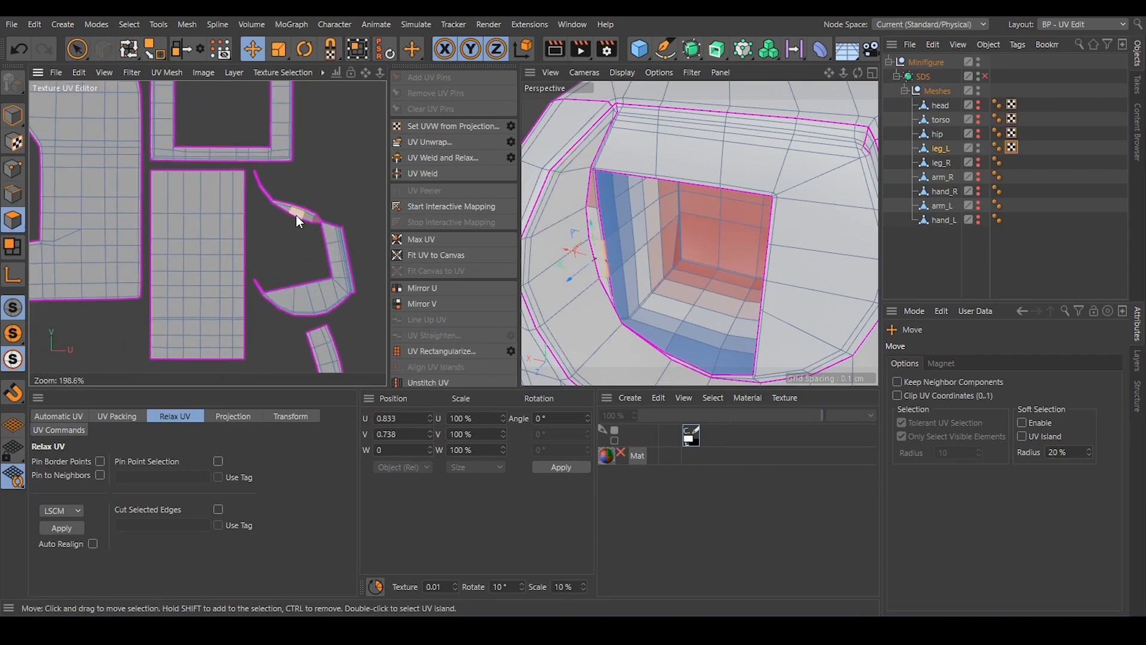
click(356, 54)
drag(299, 207, 348, 136)
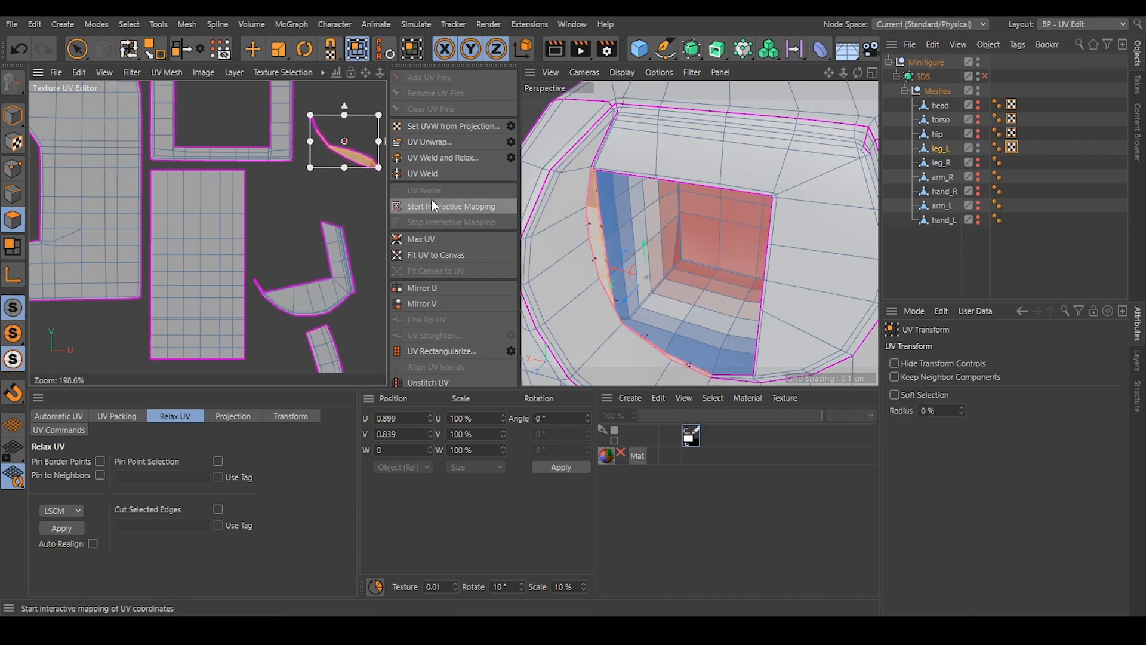
click(253, 50)
click(308, 214)
Examine the recess's distorted round island and the matching square recess in the leg to choose its seam edges.
alt+right_drag(635, 251, 625, 252)
scroll(625, 251, down, 10)
alt+drag(634, 253, 750, 197)
scroll(338, 206, down, 8)
scroll(337, 207, down, 1)
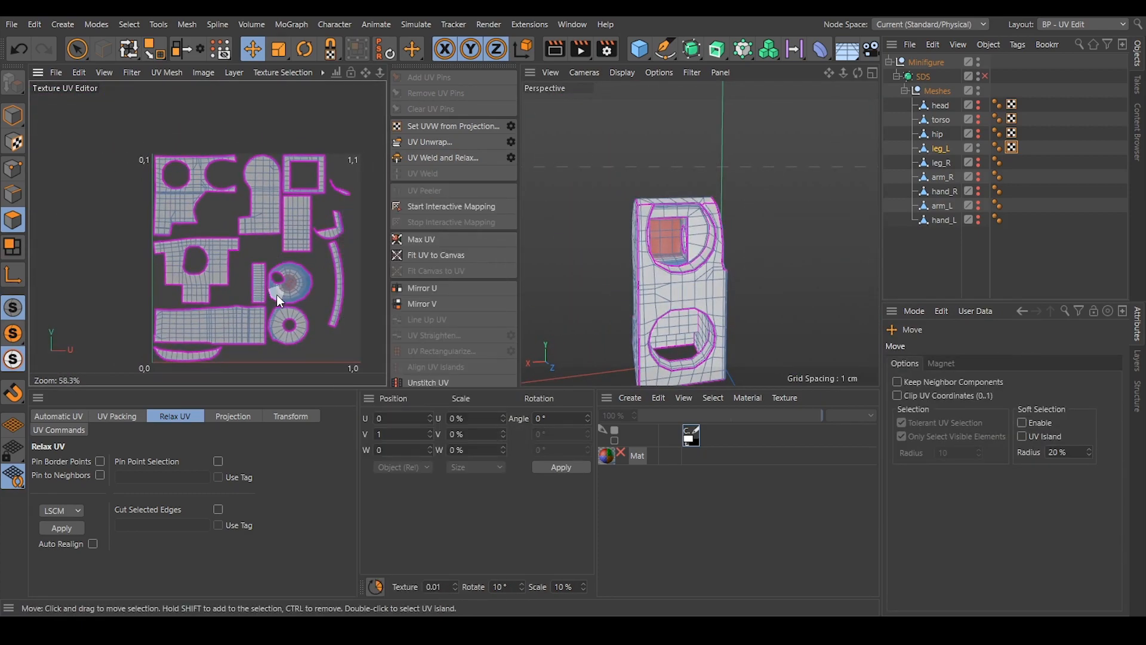
scroll(277, 294, up, 8)
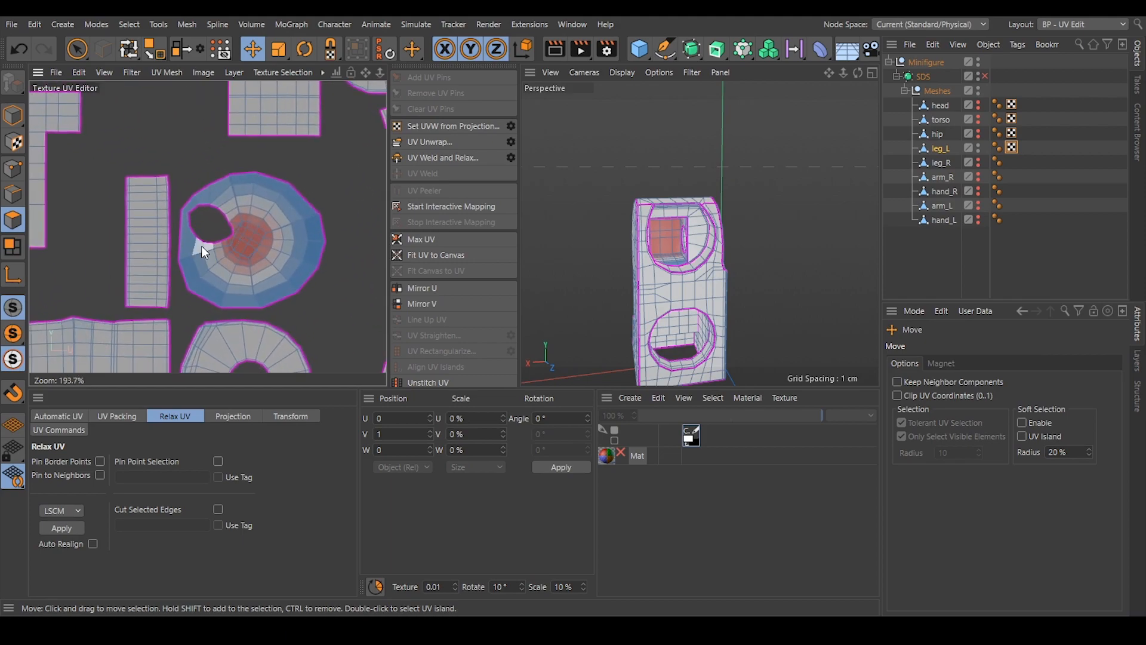
scroll(202, 246, up, 2)
scroll(697, 233, up, 10)
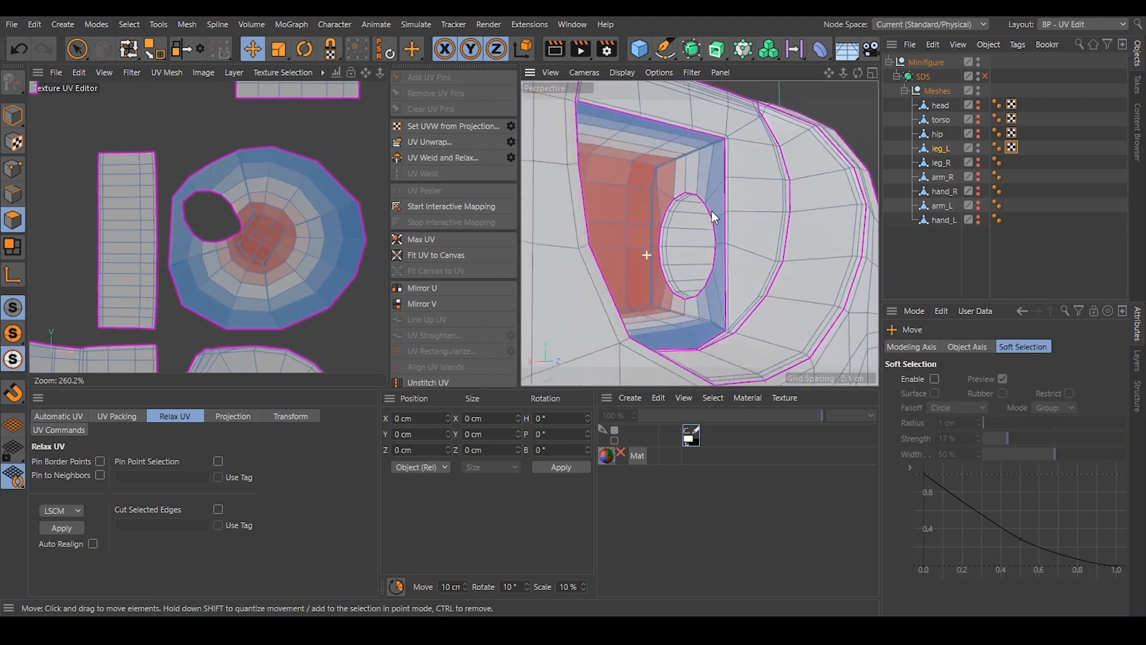
mouse_move(686, 199)
alt+mouse_down()
mouse_move(682, 254)
mouse_move(657, 194)
mouse_move(601, 216)
mouse_move(610, 239)
mouse_move(643, 238)
mouse_move(586, 261)
mouse_move(634, 221)
alt+mouse_up()
scroll(657, 173, up, 6)
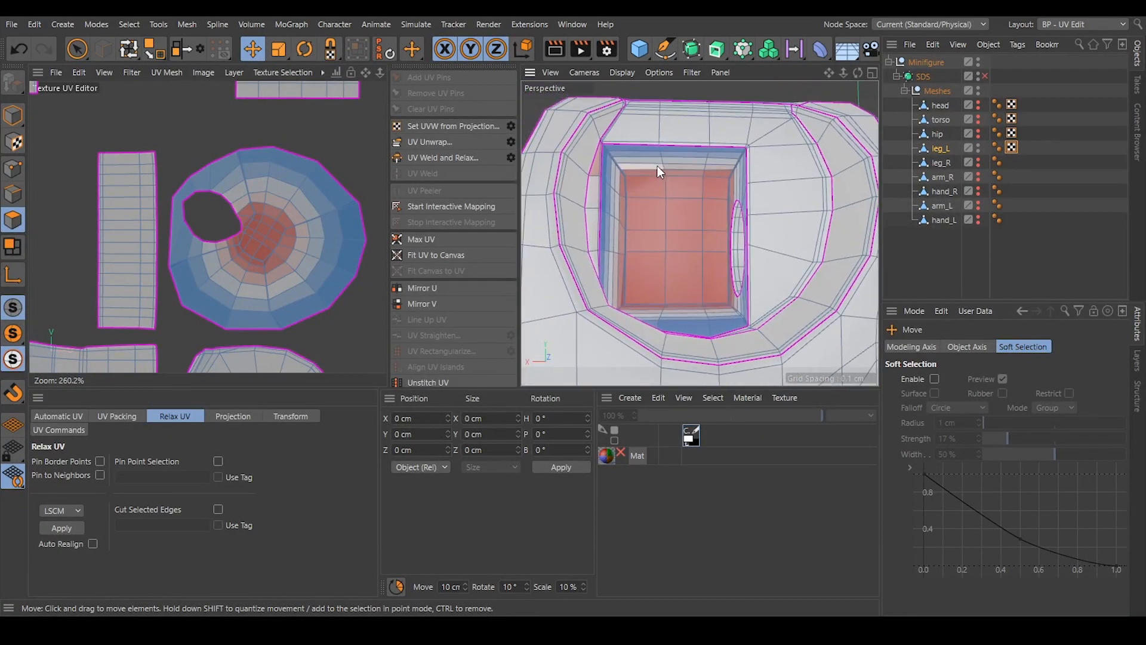
Select the line of edges along the recess's first upper corner, from the opening's rim inward to the back wall.
click(12, 192)
scroll(600, 160, up, 2)
scroll(600, 160, up, 5)
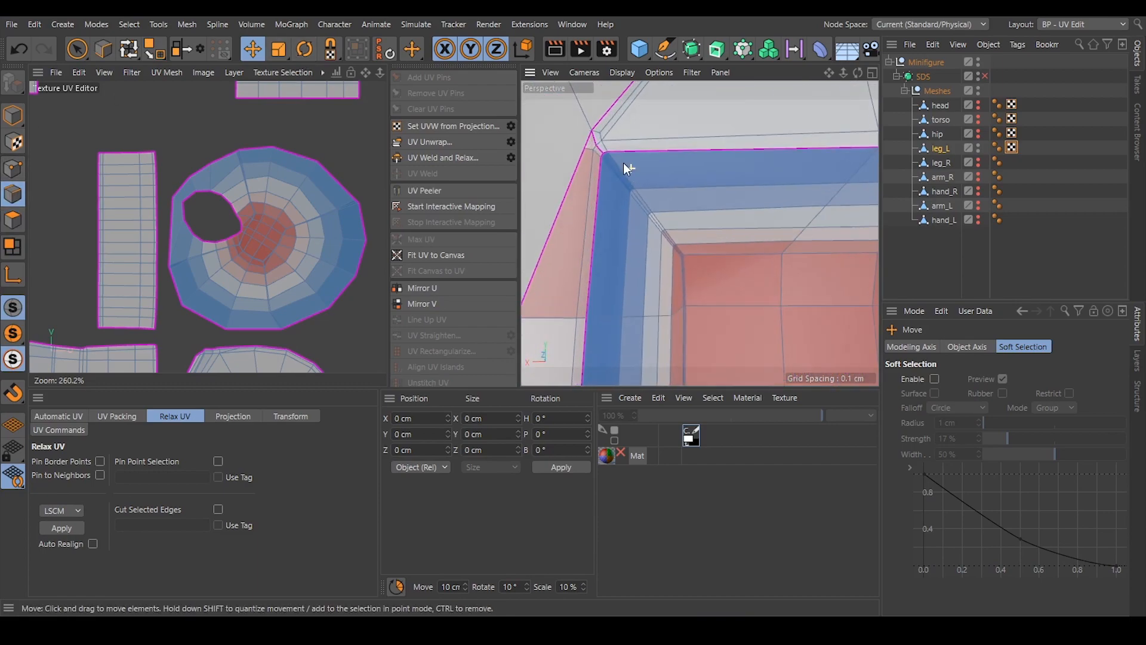
click(607, 159)
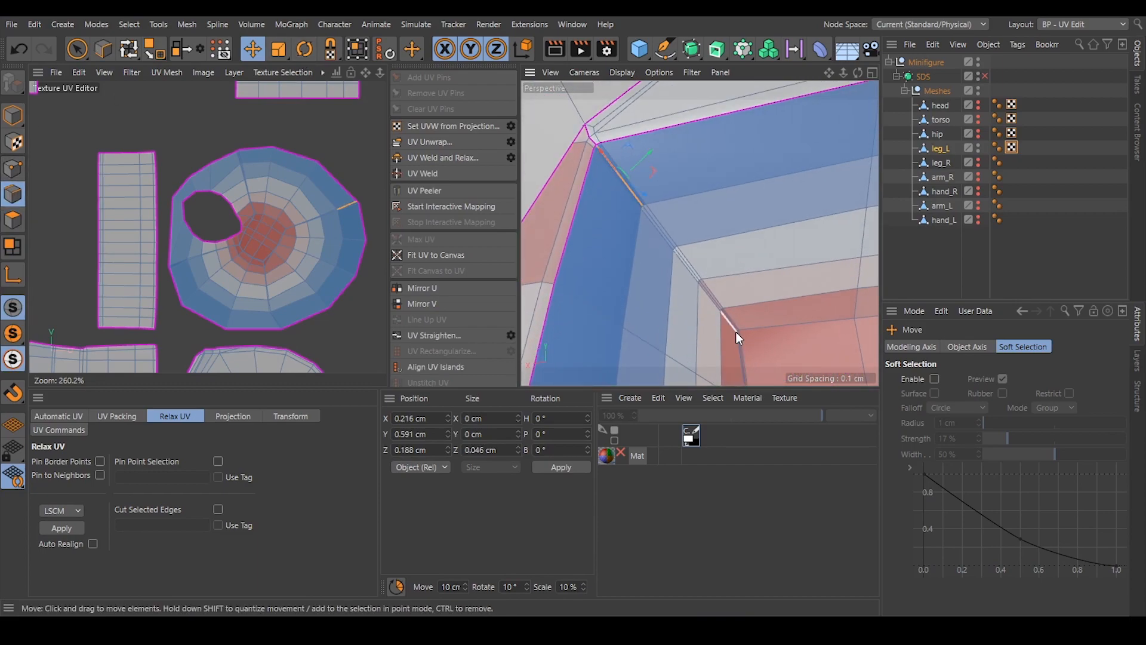
shift+click(735, 328)
Add the line of edges along the recess's opposite upper corner, from the back wall out to the rim.
scroll(693, 266, up, 4)
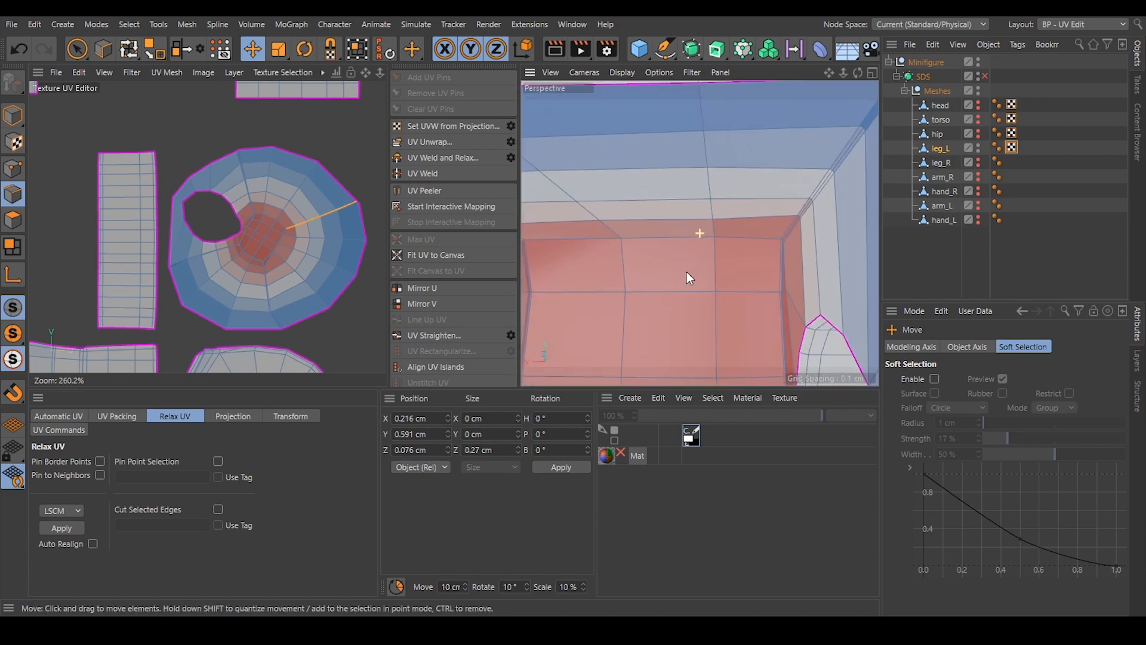
shift+click(783, 242)
alt+drag(786, 257, 722, 270)
scroll(711, 150, up, 2)
scroll(726, 146, up, 2)
ctrl+shift+click(743, 125)
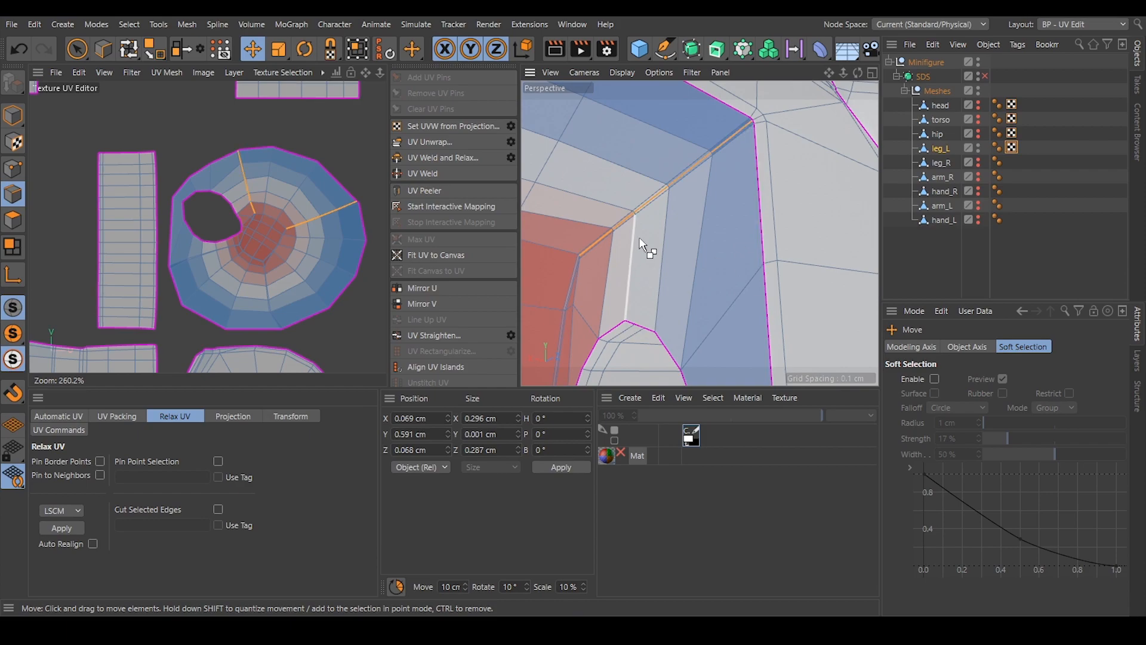
Add the edges along the recess's lower corner beside the round hole to the seam selection.
scroll(633, 249, down, 5)
alt+drag(634, 201, 605, 279)
alt+drag(700, 233, 669, 249)
scroll(716, 295, up, 8)
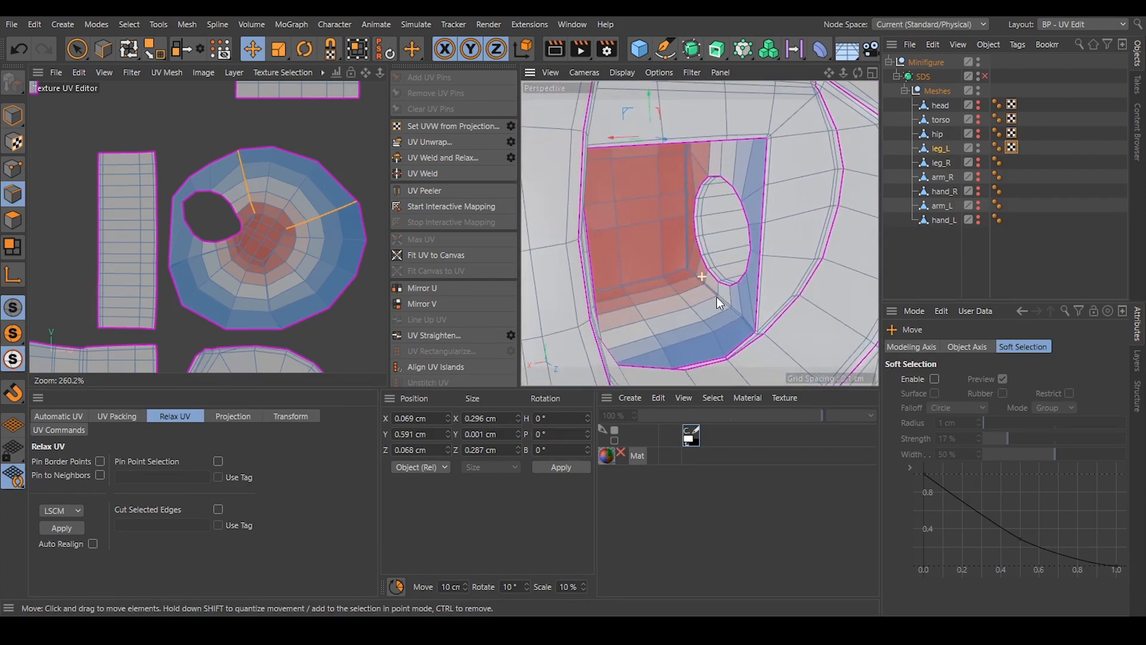
scroll(766, 310, up, 2)
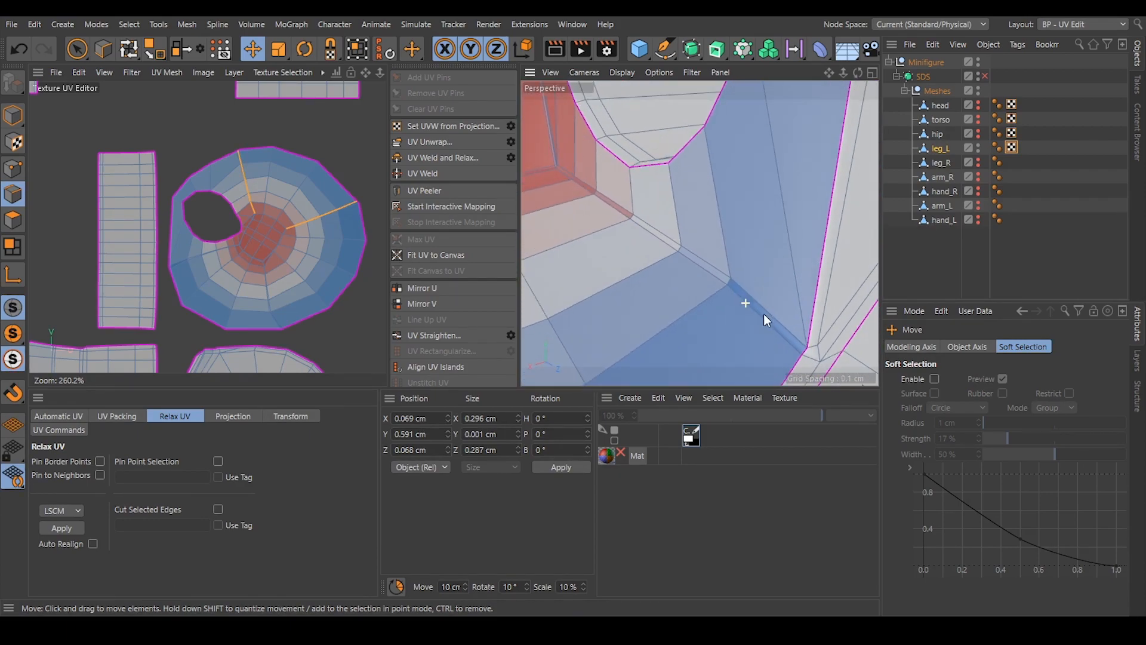
ctrl+shift+click(771, 324)
Add the depth edges of the recess's remaining lower corner and unwrap the recess into a cross-shaped island.
alt+drag(675, 224, 632, 302)
shift+click(561, 310)
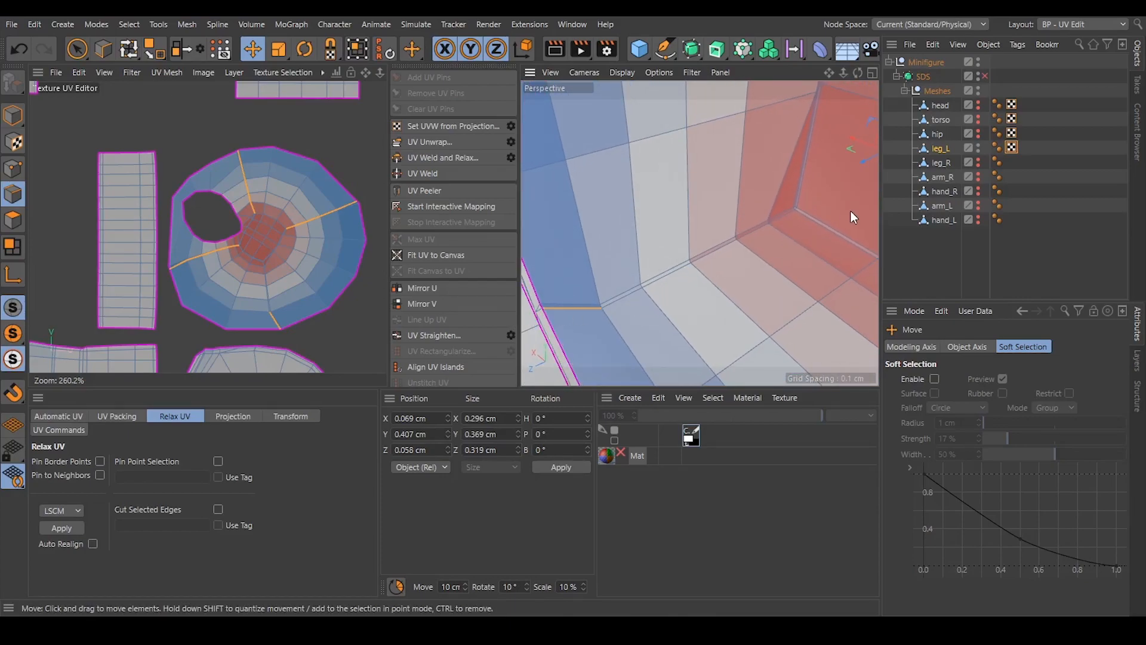
shift+click(793, 217)
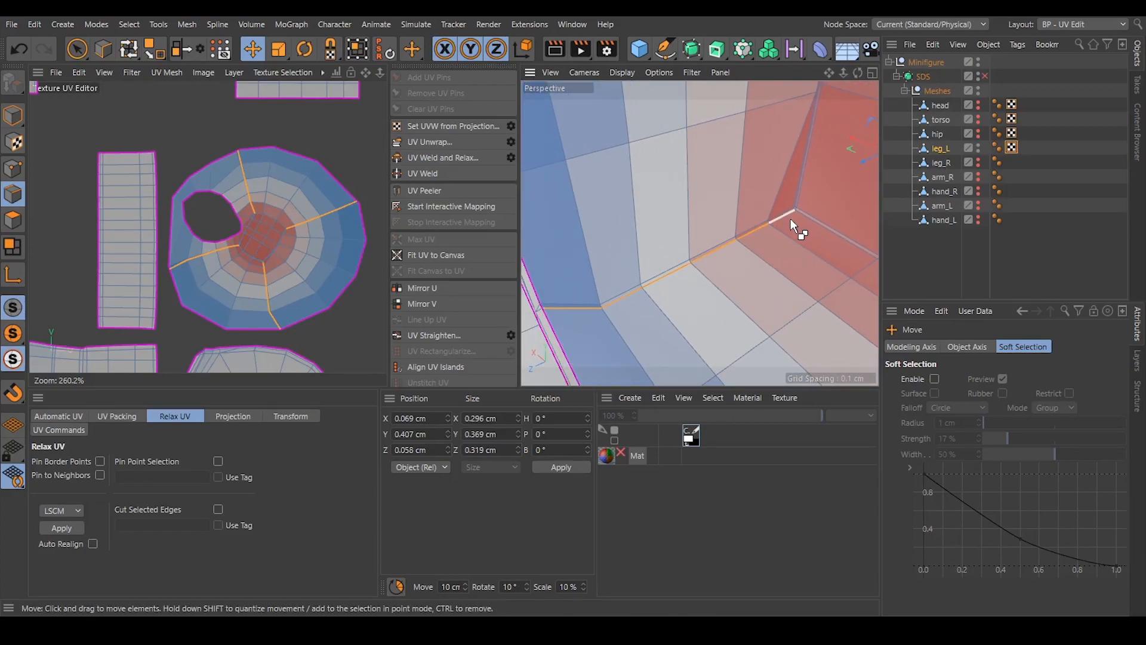
click(439, 141)
scroll(320, 222, down, 6)
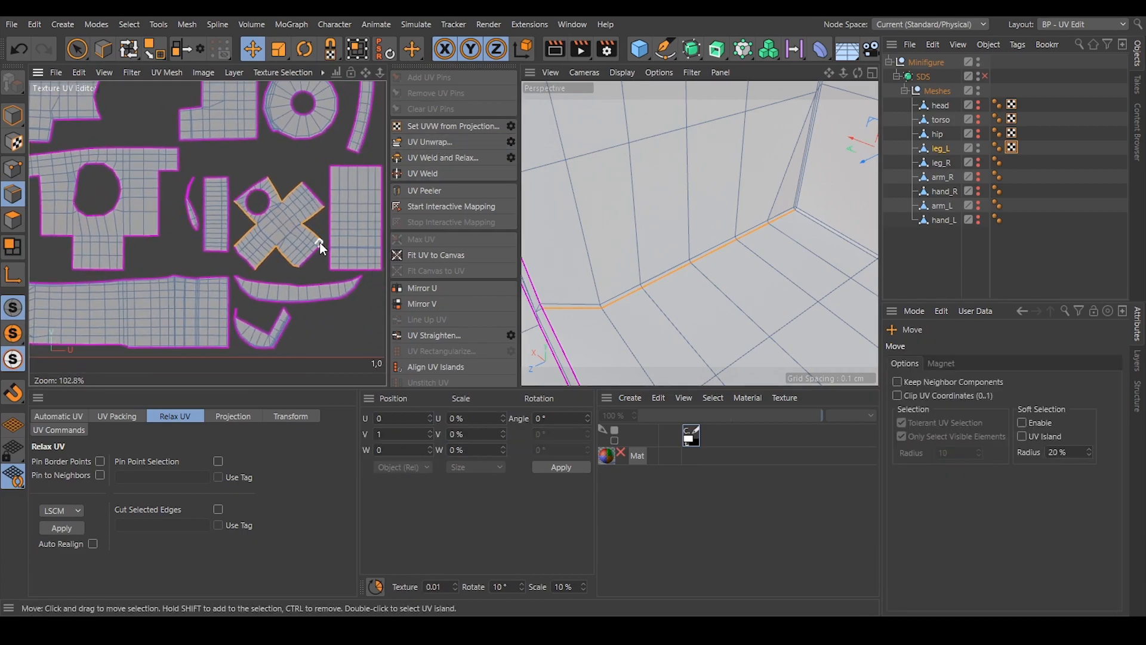
scroll(269, 222, up, 3)
Select the whole cross-shaped recess island and relax its UVs with LSCM.
click(13, 220)
double_click(282, 235)
alt+middle_drag(281, 242, 244, 221)
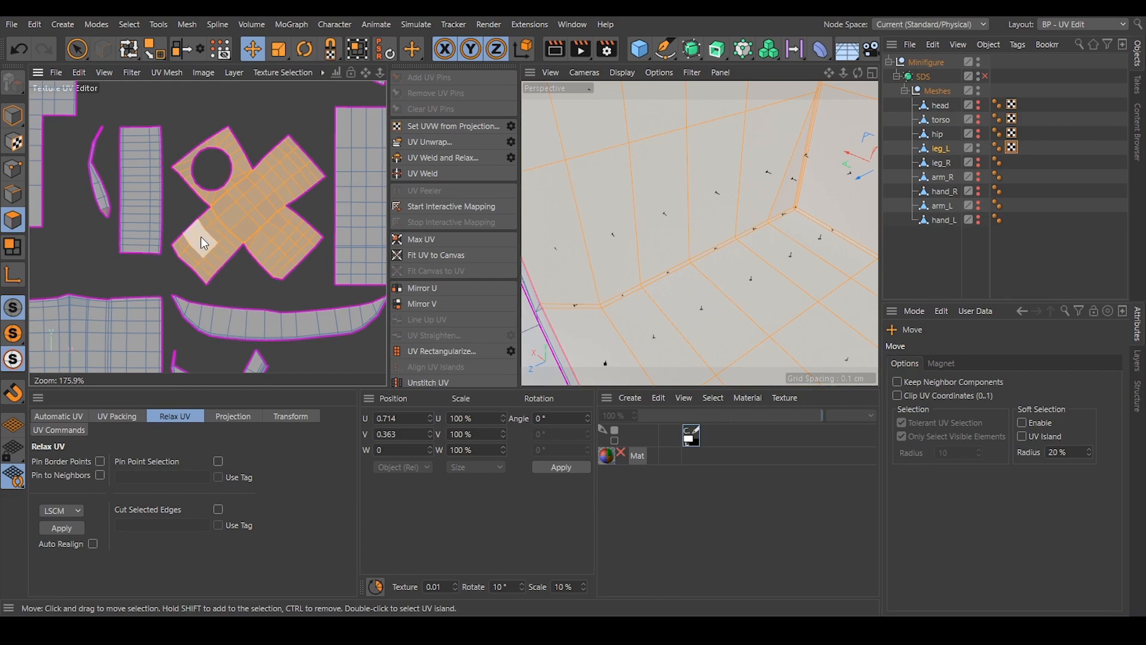
click(60, 526)
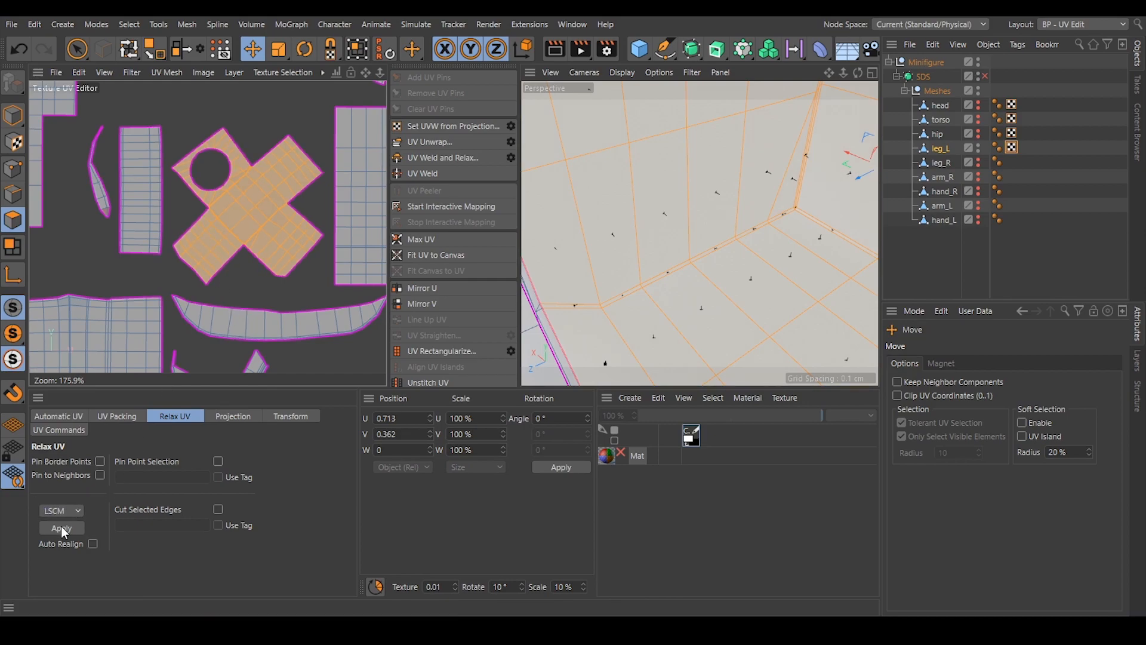
click(234, 281)
scroll(266, 230, down, 3)
scroll(220, 178, up, 3)
scroll(221, 178, up, 2)
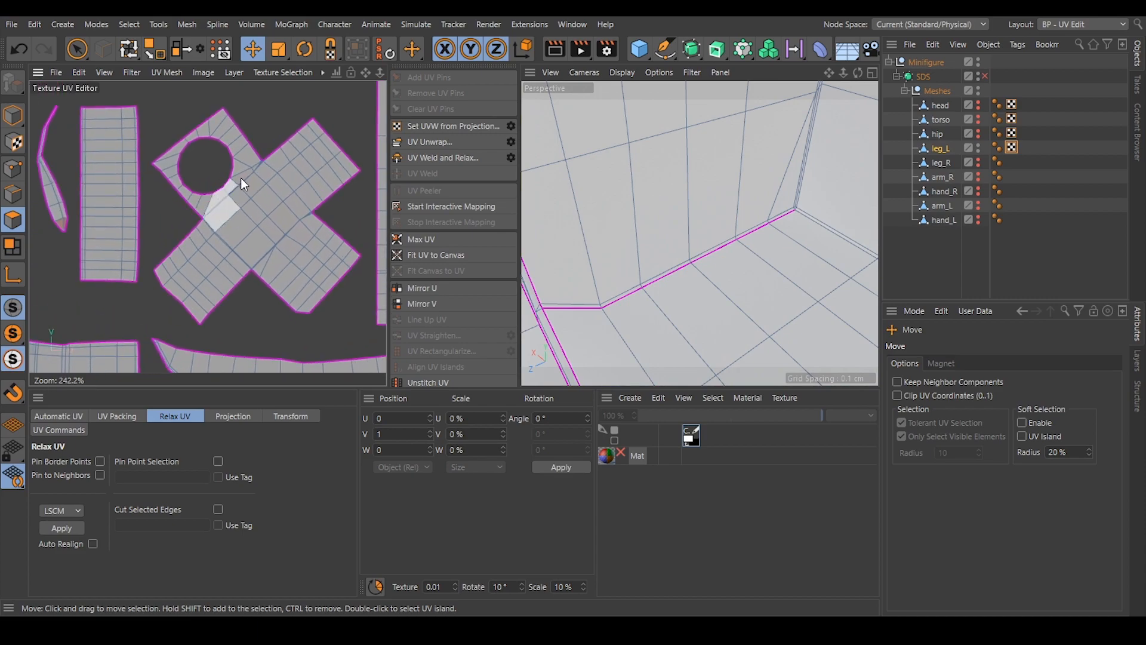
Extend the seam selection with the tiny edge at the inner end of the recess's lower corner, by the back wall.
alt+right_drag(786, 204, 831, 206)
click(13, 194)
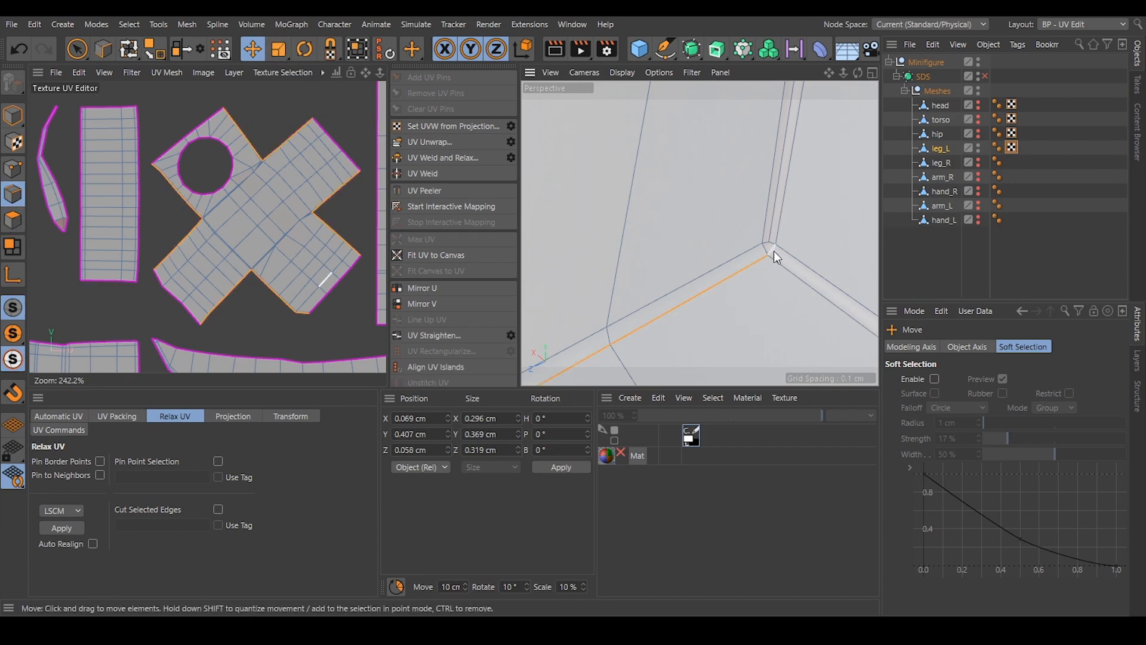
alt+drag(769, 254, 757, 250)
shift+click(757, 250)
Examine the recess's corner seams from several angles to check where each one ends at the back wall.
alt+right_drag(734, 317, 649, 252)
right_click(650, 252)
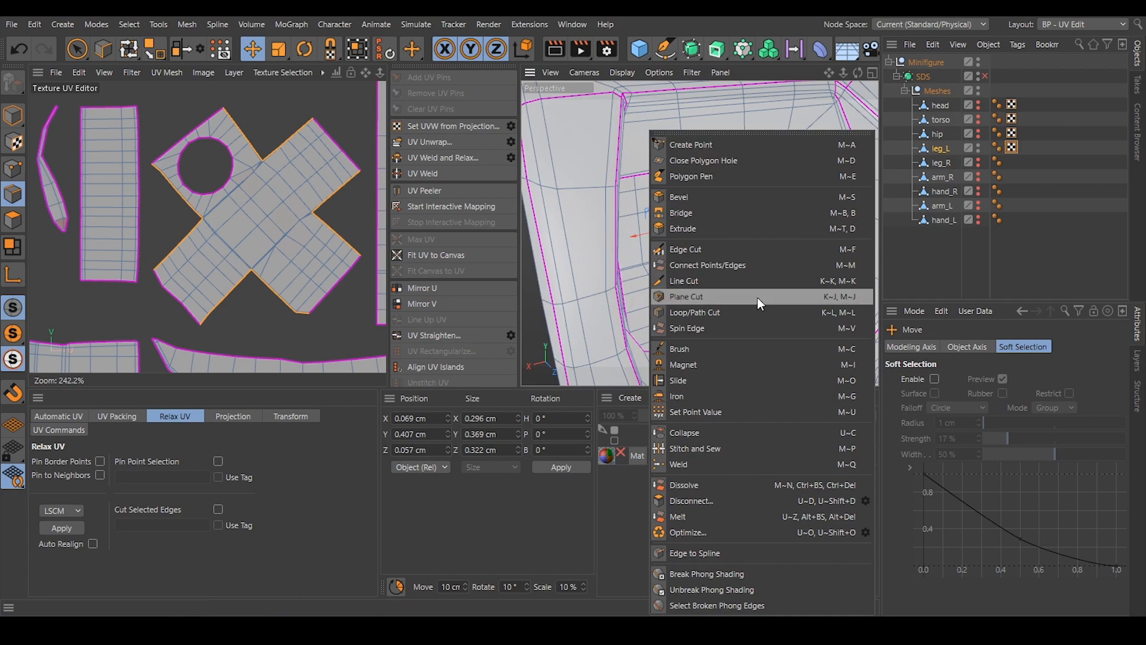
click(948, 259)
alt+drag(718, 228, 706, 192)
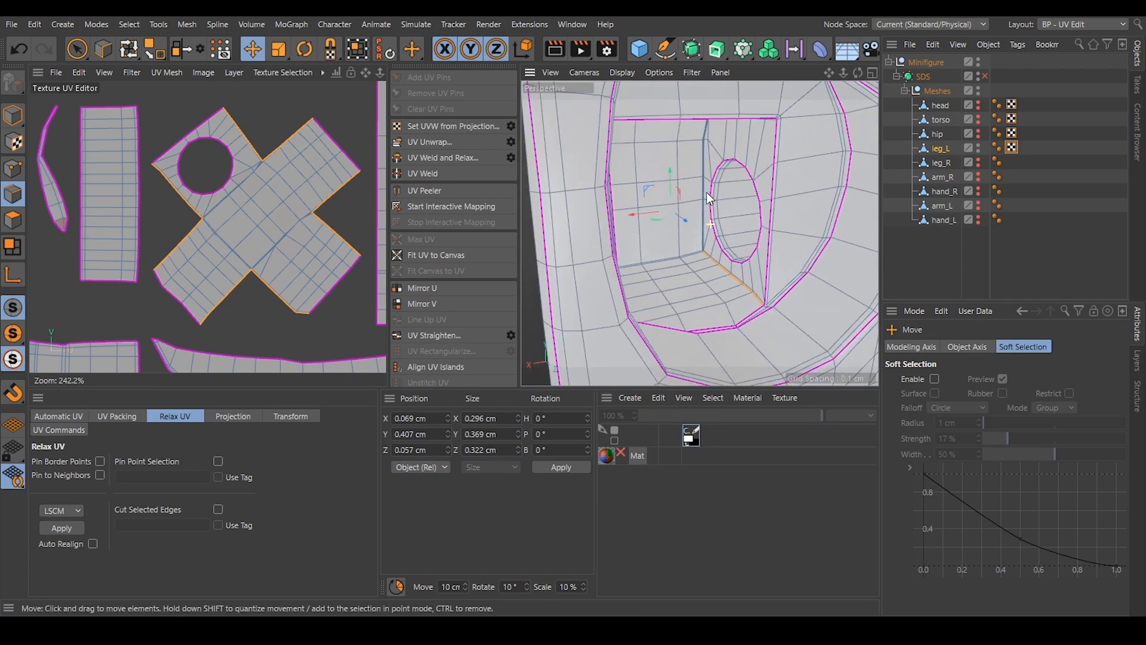
alt+right_drag(702, 240, 719, 242)
mouse_move(719, 242)
alt+mouse_down()
mouse_move(729, 239)
mouse_move(694, 140)
mouse_move(718, 220)
alt+mouse_up()
alt+right_drag(738, 175, 792, 164)
alt+right_drag(660, 239, 717, 192)
scroll(611, 277, down, 3)
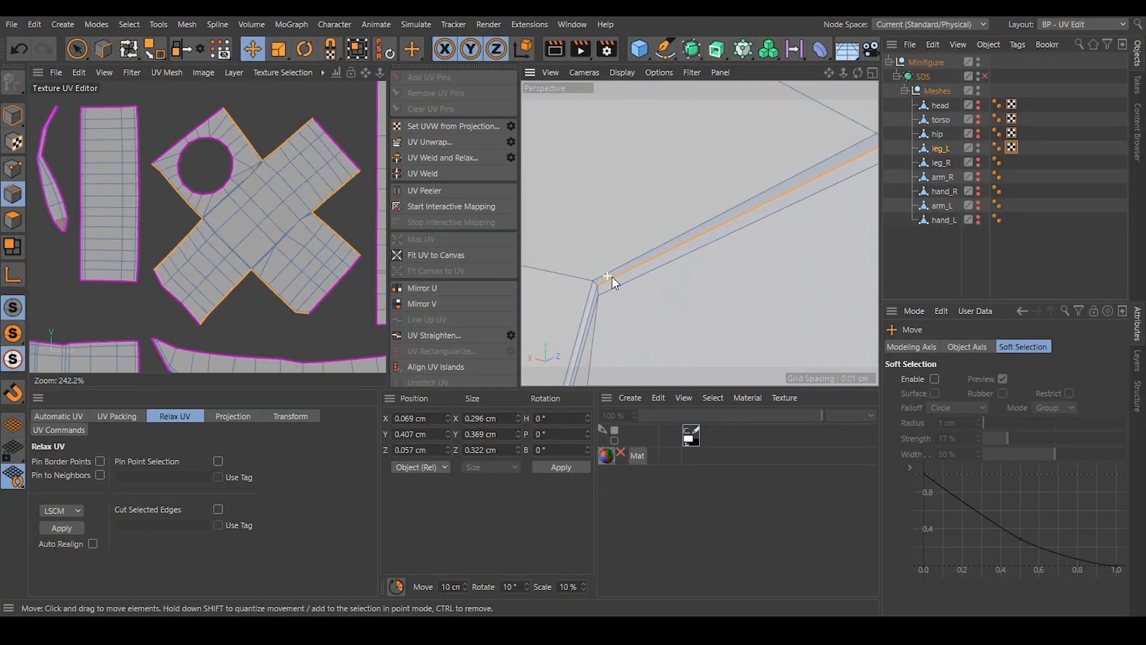
Unwrap leg_L's square recess along the extended seam selection at the inner end of its corner.
click(456, 142)
click(456, 142)
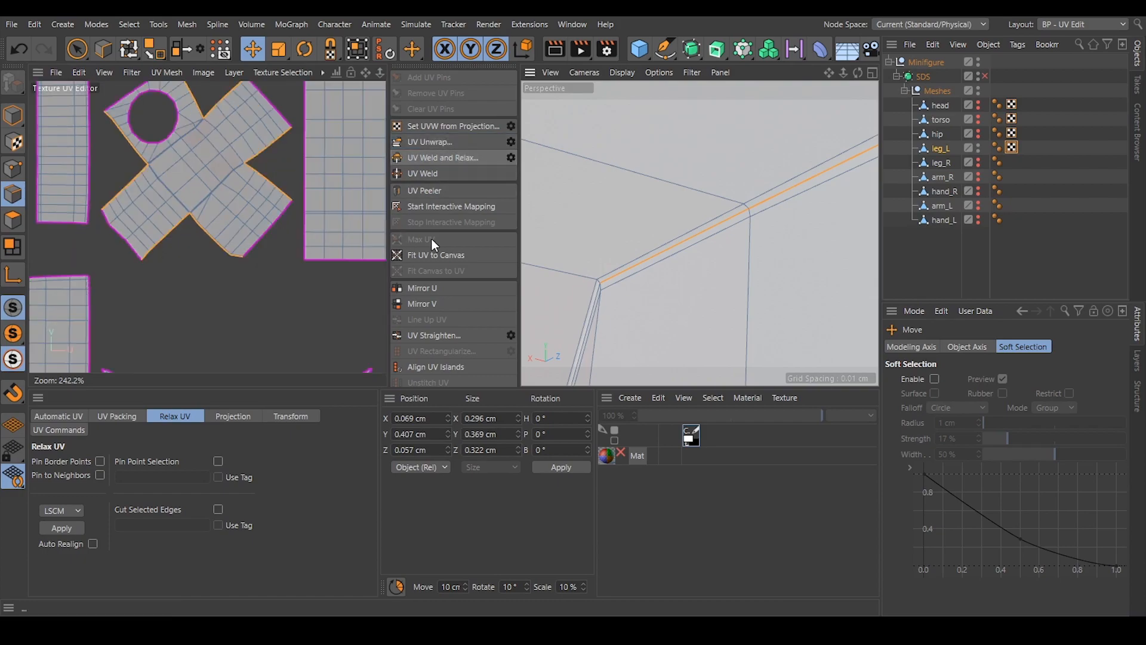
scroll(633, 245, down, 8)
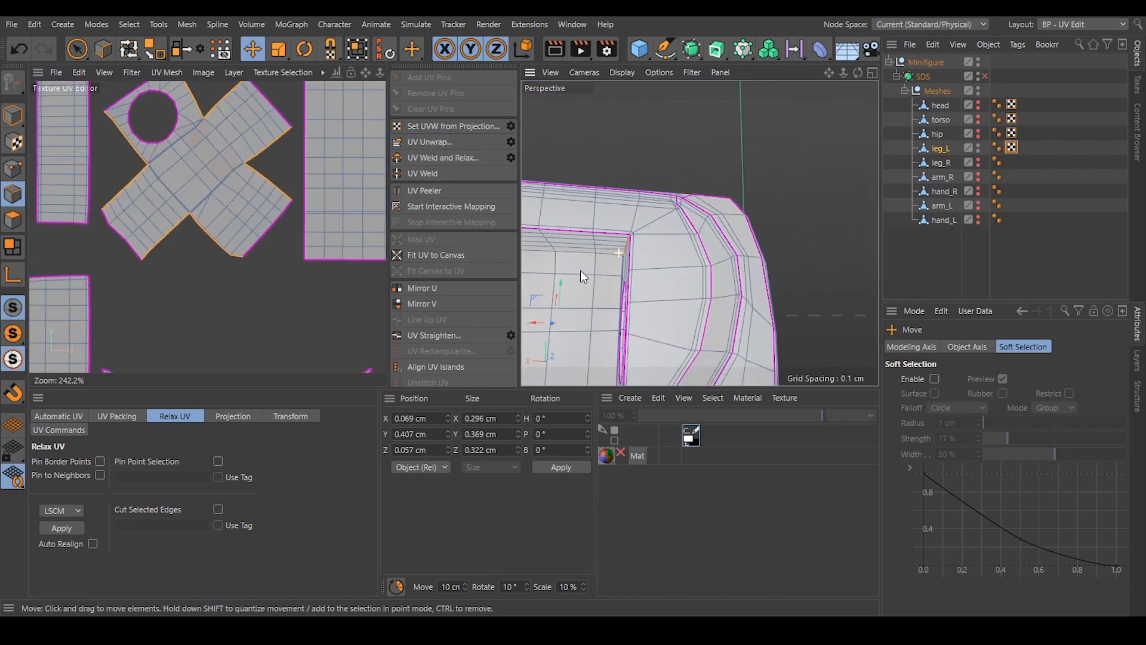
alt+middle_drag(586, 317, 671, 220)
alt+drag(670, 220, 592, 223)
alt+middle_drag(592, 223, 619, 174)
alt+drag(618, 174, 580, 233)
Relax the newly unwrapped cross-shaped recess island as a whole with LSCM.
click(13, 220)
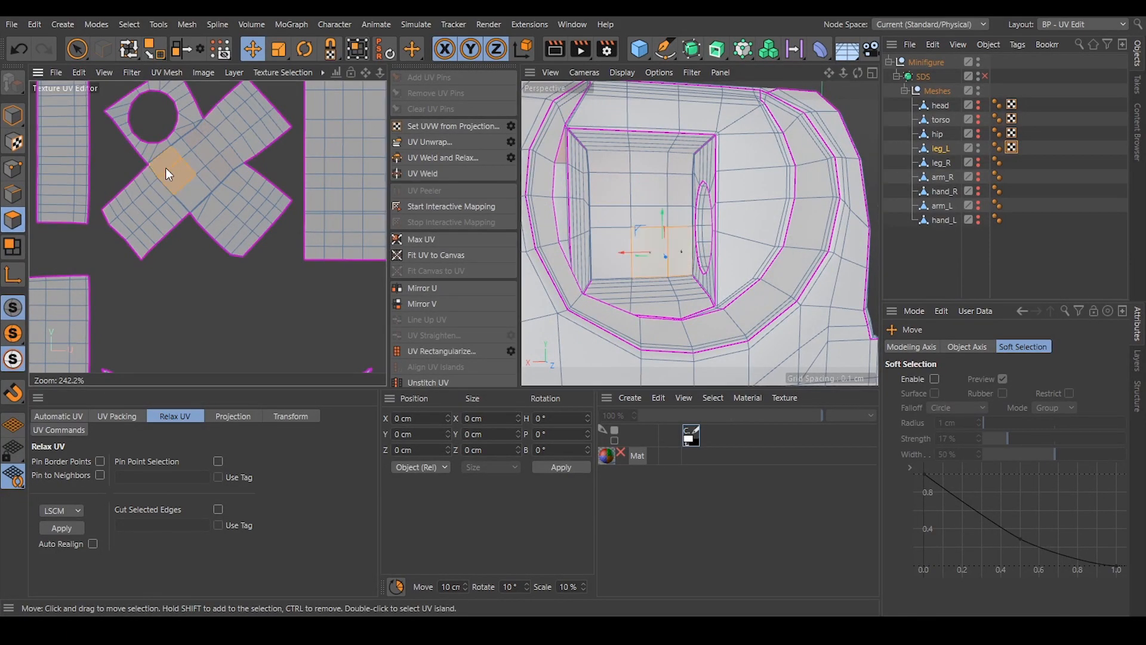
double_click(170, 171)
click(55, 530)
click(260, 292)
Align the tilted cross-shaped island upright using an edge in its centre with Align UV Islands.
scroll(657, 207, down, 5)
alt+drag(650, 222, 780, 224)
scroll(301, 235, down, 6)
alt+middle_drag(263, 197, 283, 223)
click(12, 194)
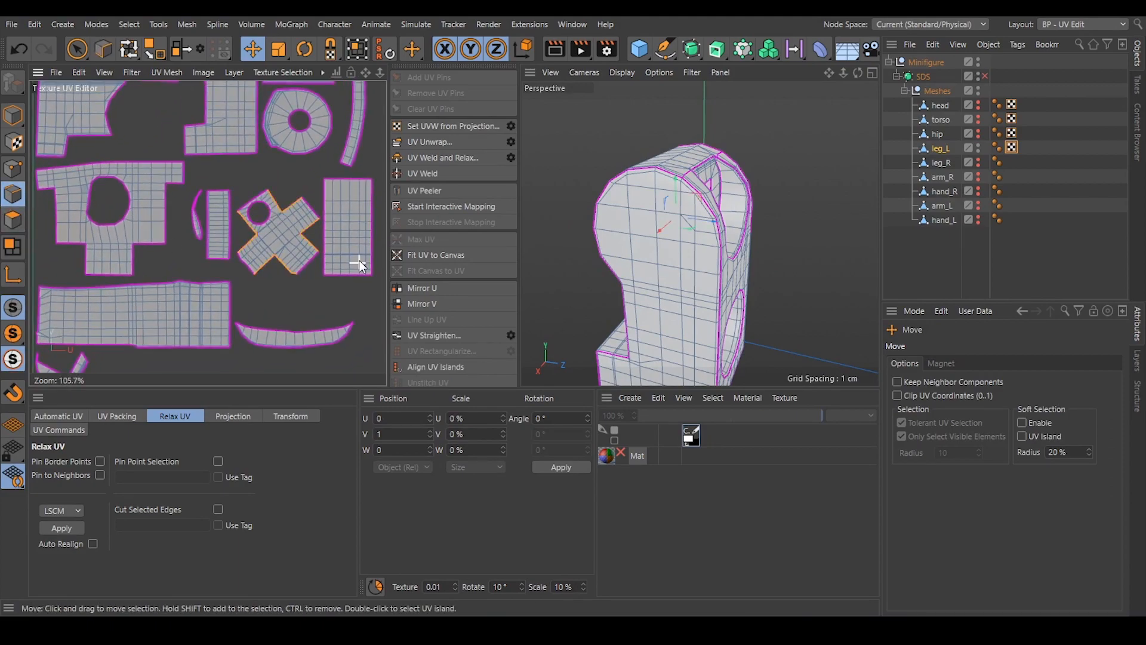
scroll(279, 233, up, 5)
click(278, 238)
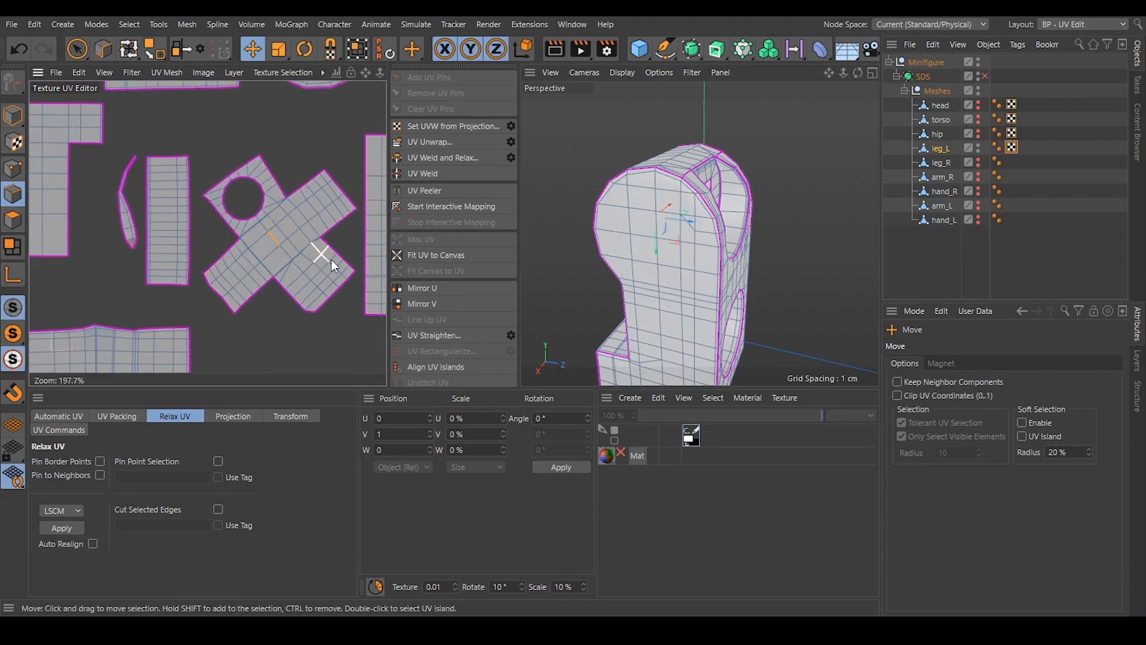
scroll(450, 340, down, 3)
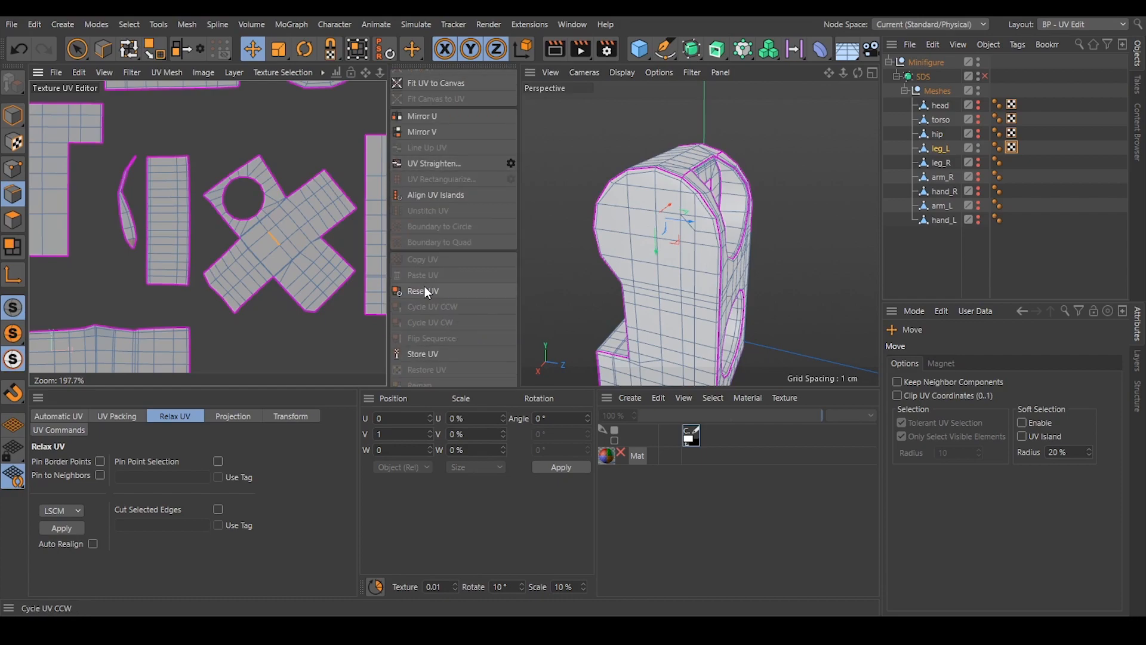
click(425, 194)
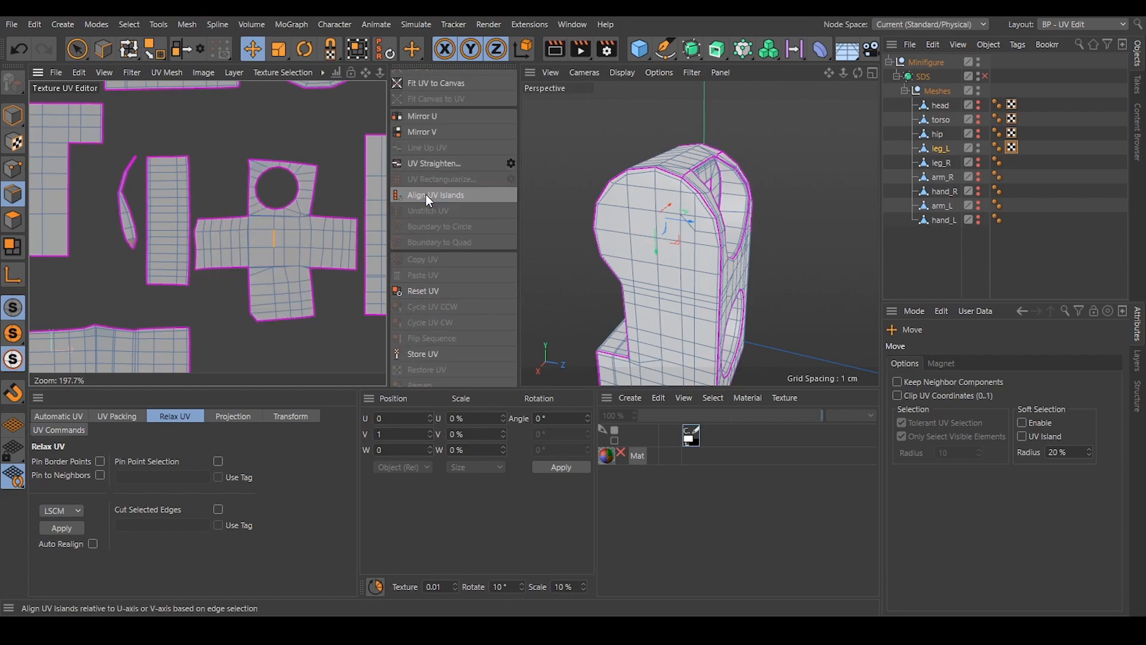
click(247, 116)
Relax the wide outer-strip island and the T-shaped island with the round hole using LSCM.
scroll(269, 248, down, 7)
scroll(263, 255, up, 2)
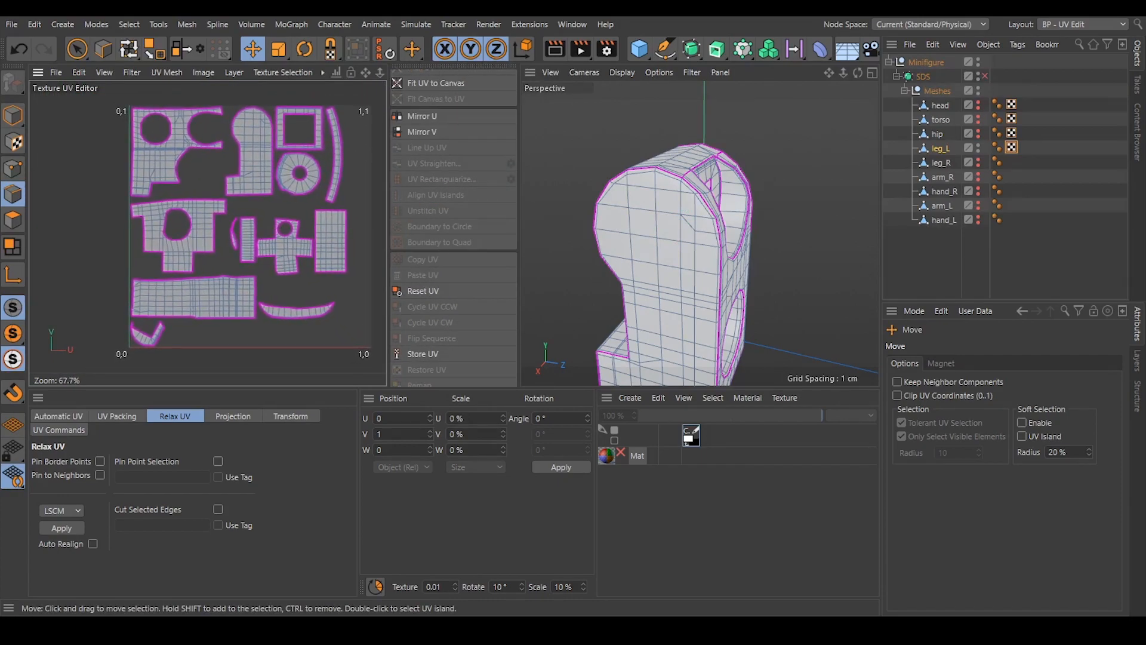
click(9, 220)
alt+middle_drag(204, 207, 167, 234)
double_click(206, 324)
alt+middle_drag(206, 324, 220, 283)
click(62, 527)
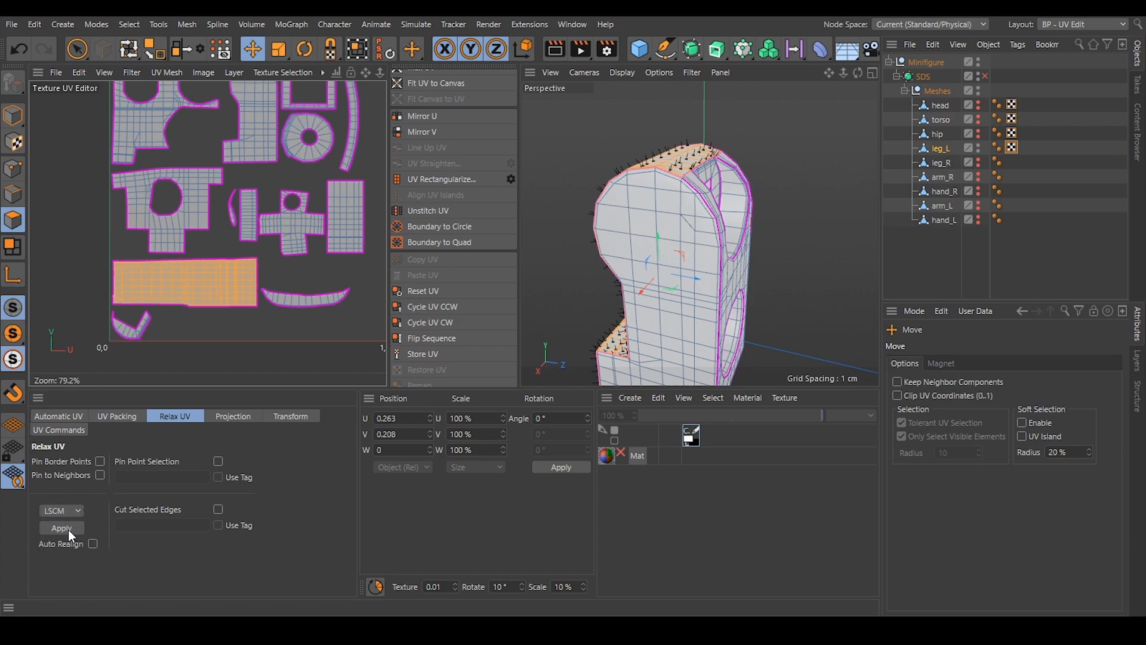
double_click(203, 209)
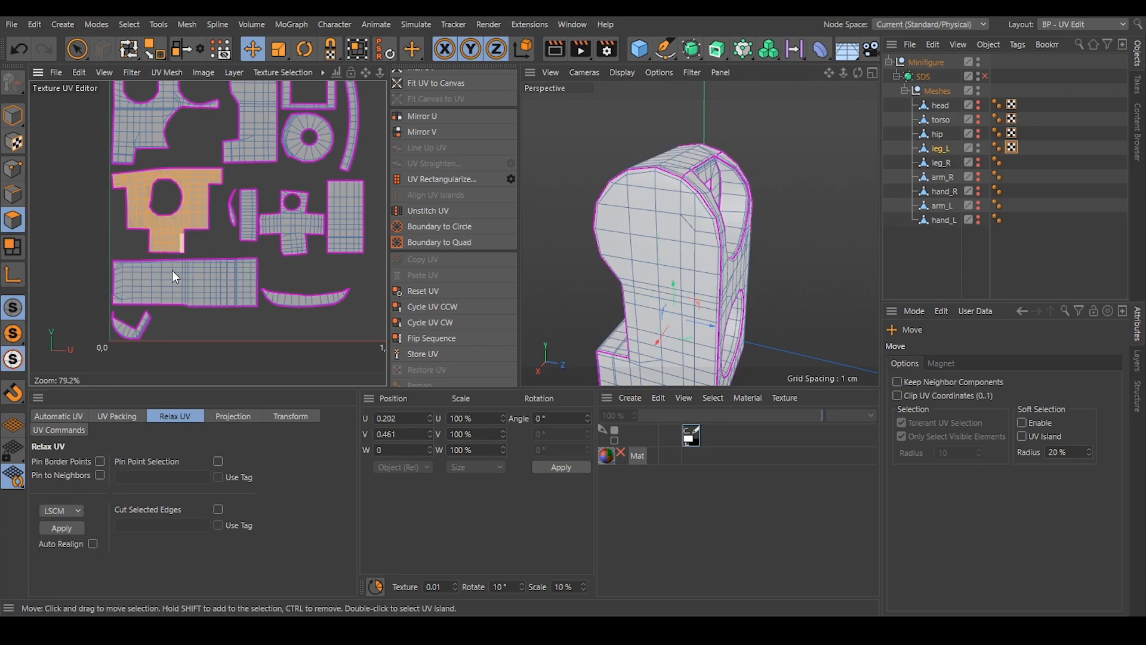
click(49, 525)
Relax the large island with the round cutouts and the rounded leg side-profile island using LSCM.
alt+middle_drag(184, 139, 178, 205)
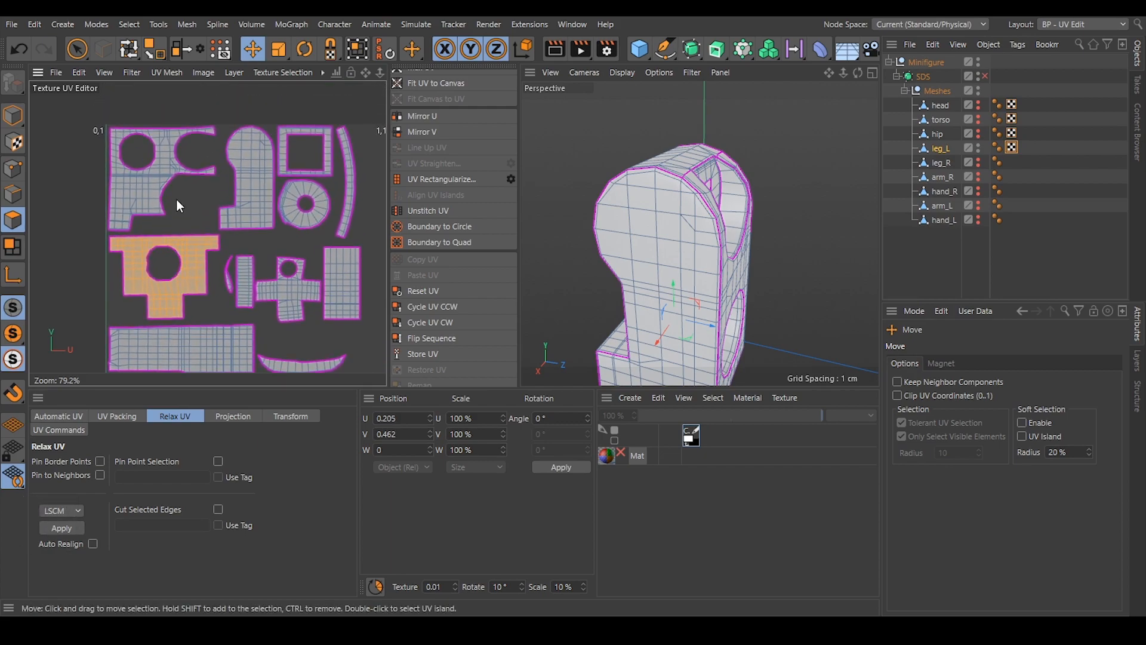
double_click(154, 177)
click(65, 527)
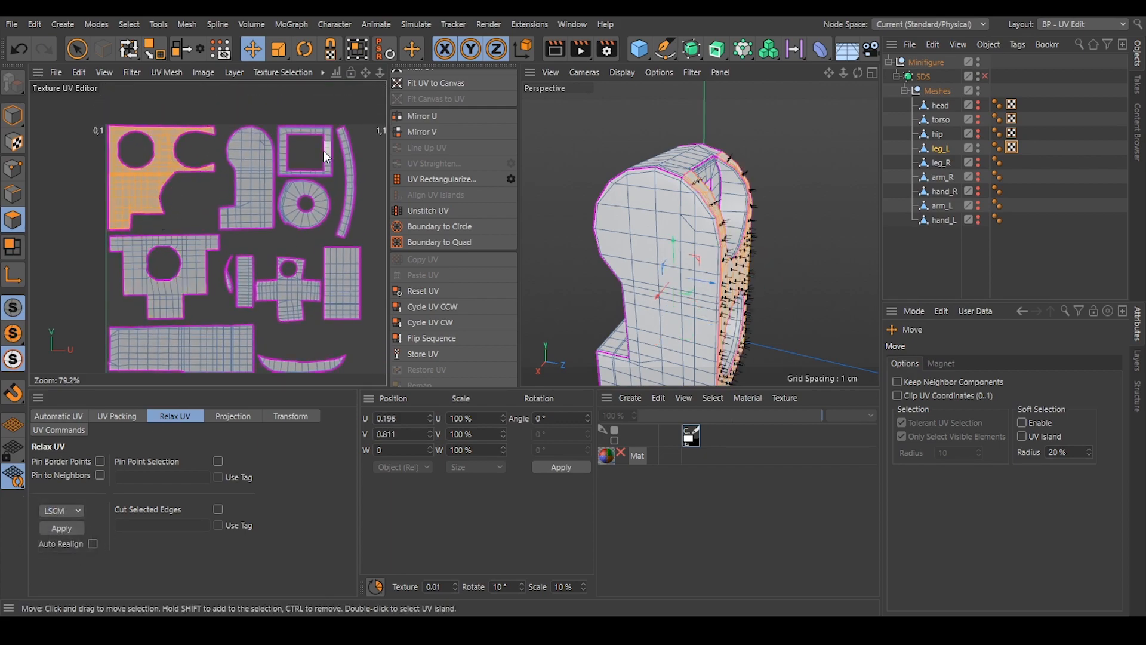
double_click(259, 173)
click(71, 526)
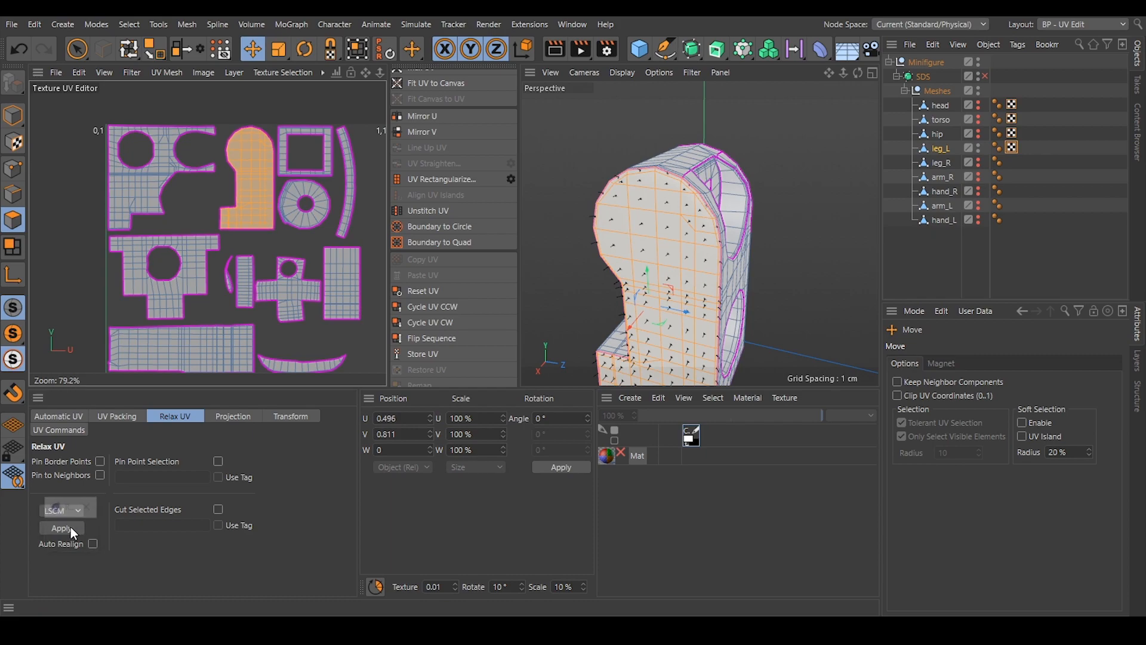
Relax the small V-shaped island, the shallow curved sliver island and the plain rectangular island with LSCM.
double_click(213, 357)
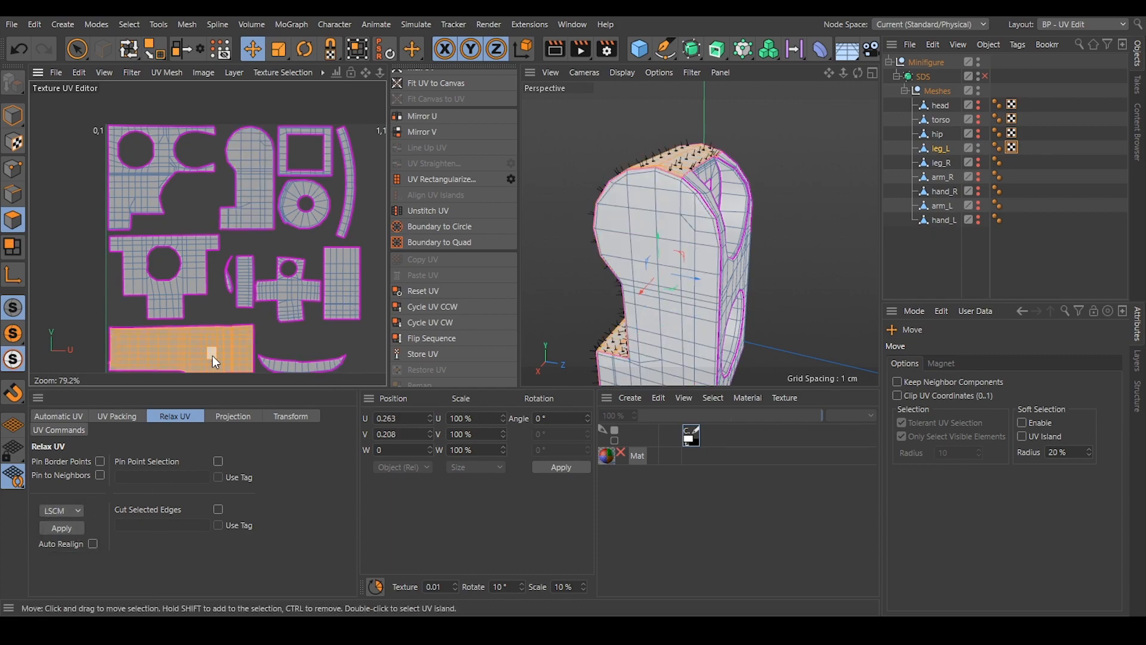
alt+middle_drag(213, 356, 218, 314)
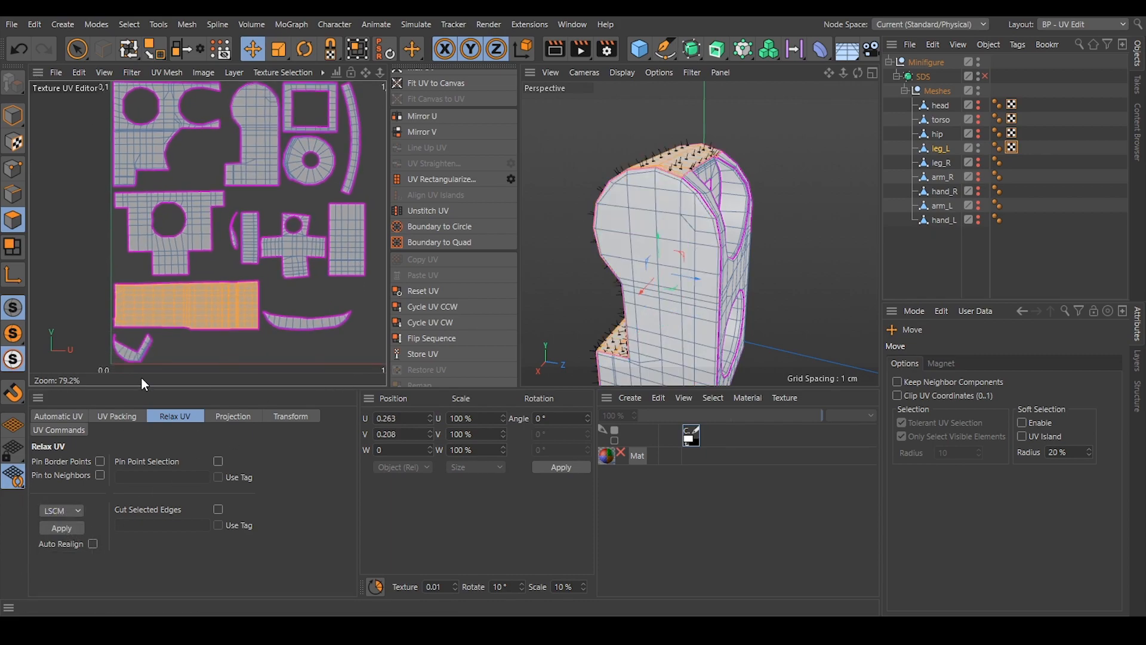
double_click(133, 353)
click(58, 527)
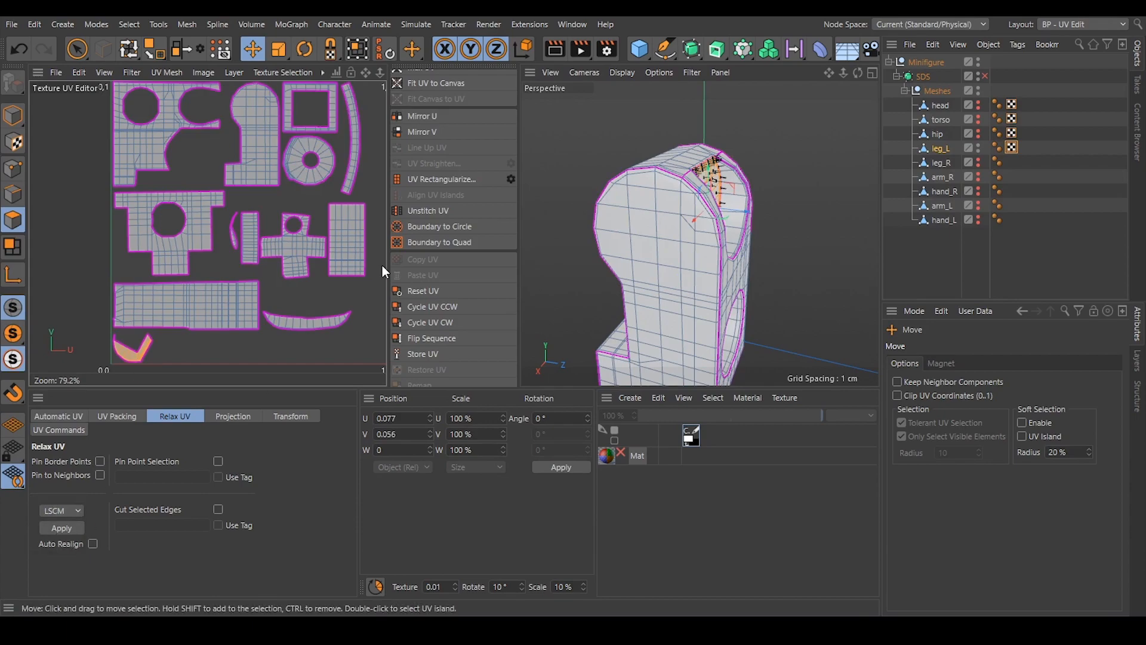
double_click(307, 324)
click(60, 528)
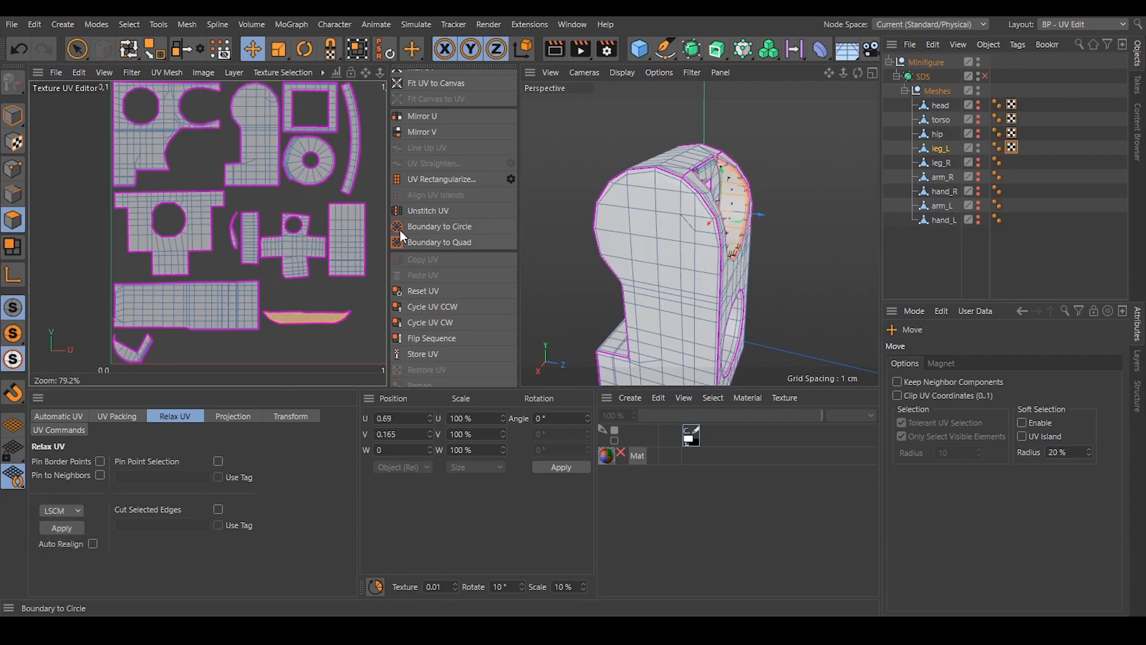
double_click(353, 251)
click(49, 529)
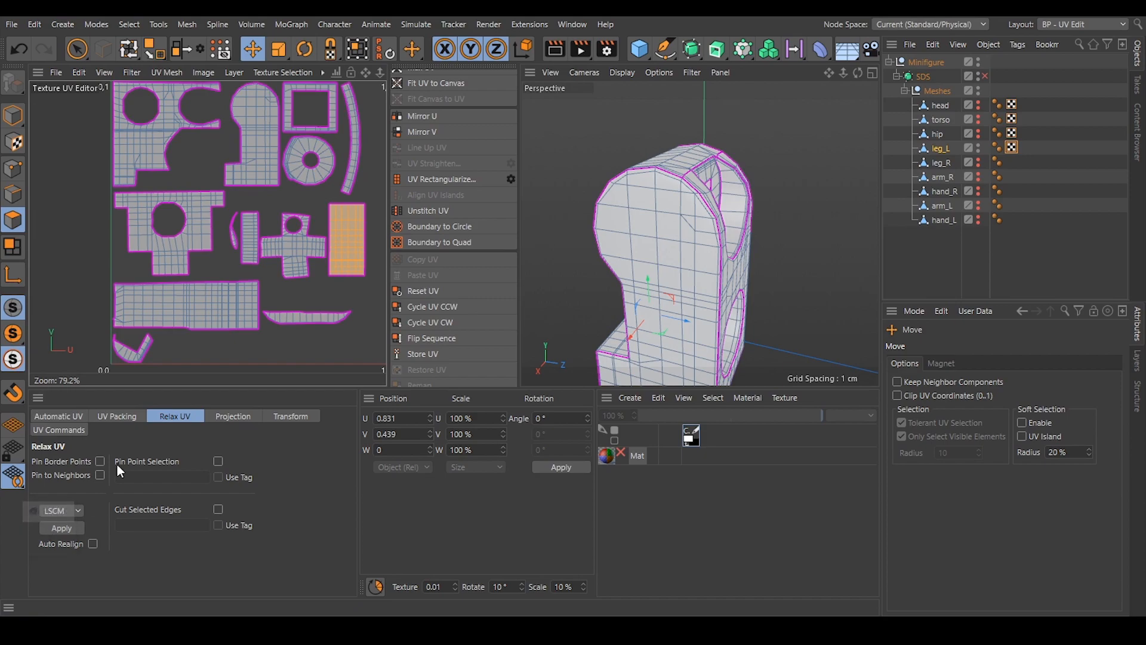
Relax the long narrow arc-shaped island with LSCM and straighten it with UV Rectangularize.
double_click(356, 167)
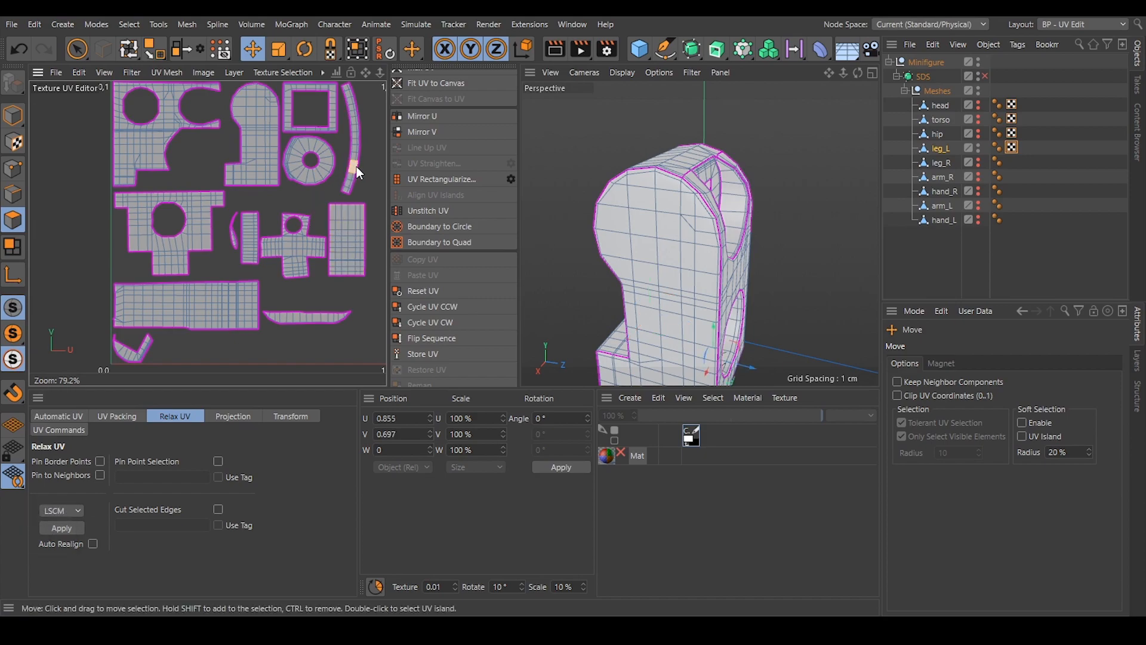
click(65, 524)
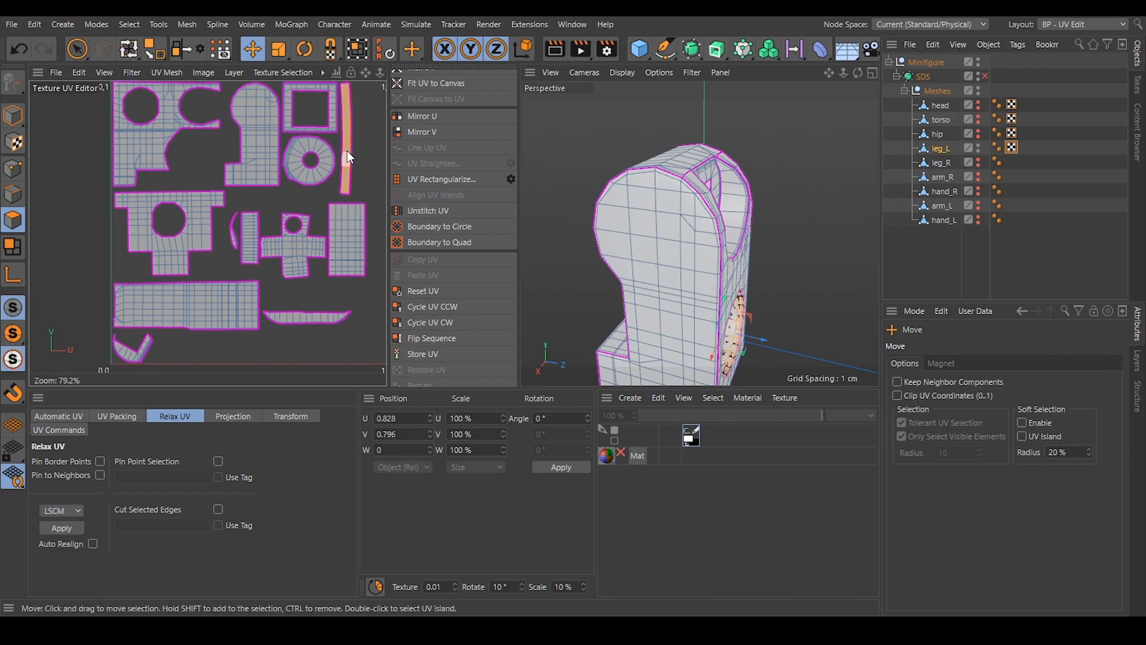
scroll(457, 293, up, 3)
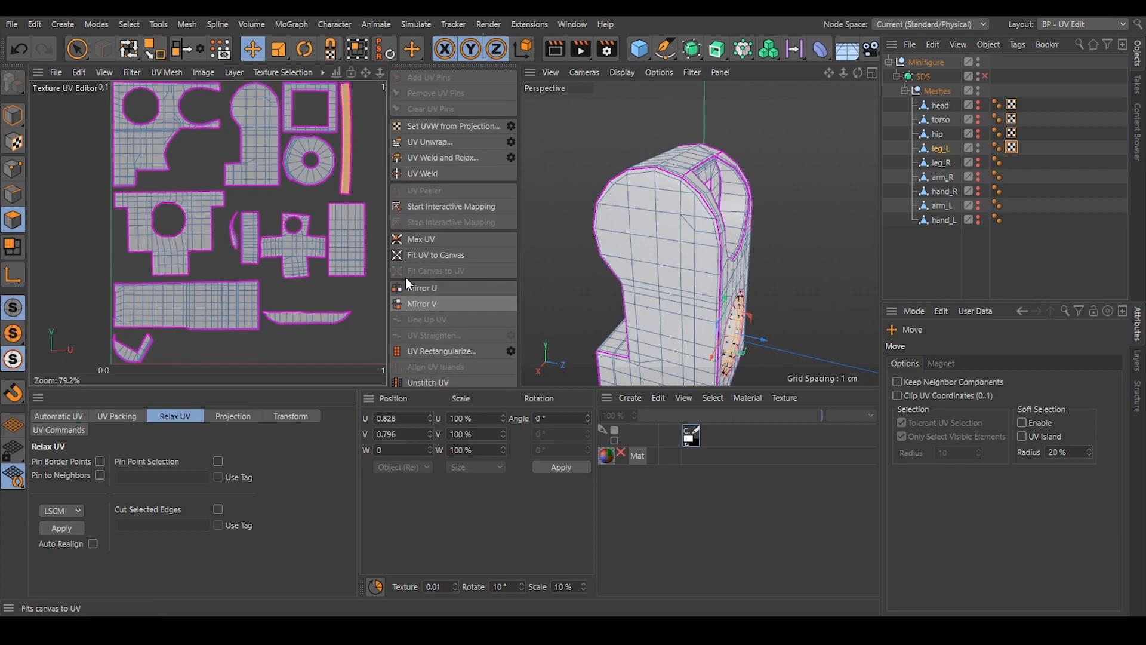
click(449, 352)
Try UV Rectangularize on the square frame island, and relax it with LSCM.
alt+middle_drag(253, 184, 244, 198)
double_click(278, 102)
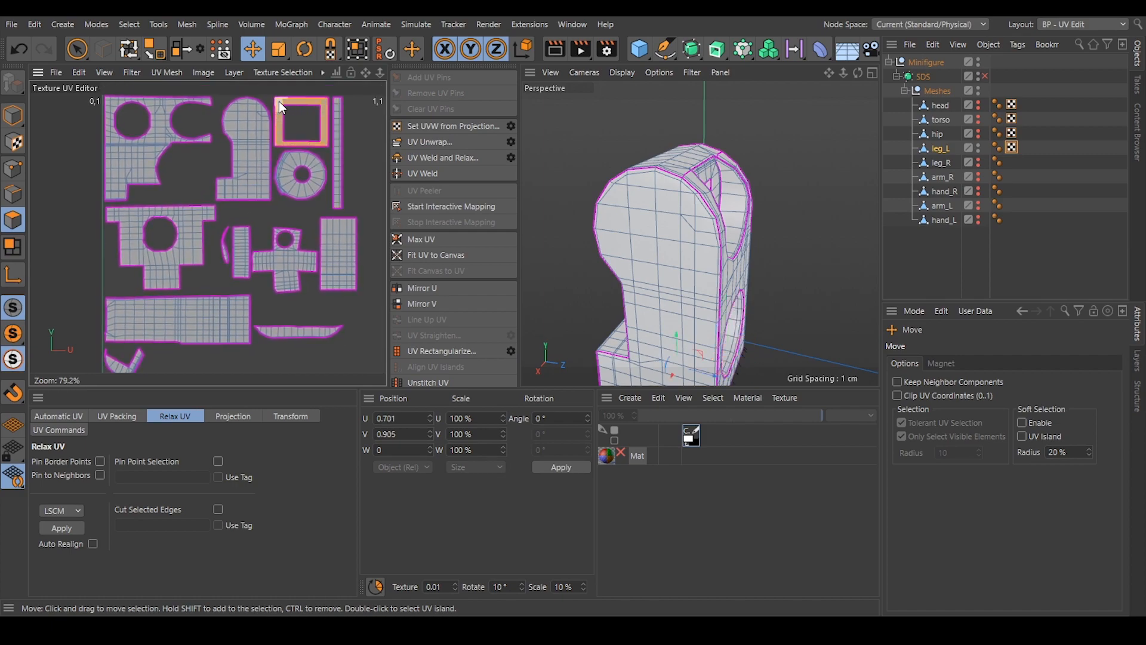
click(440, 350)
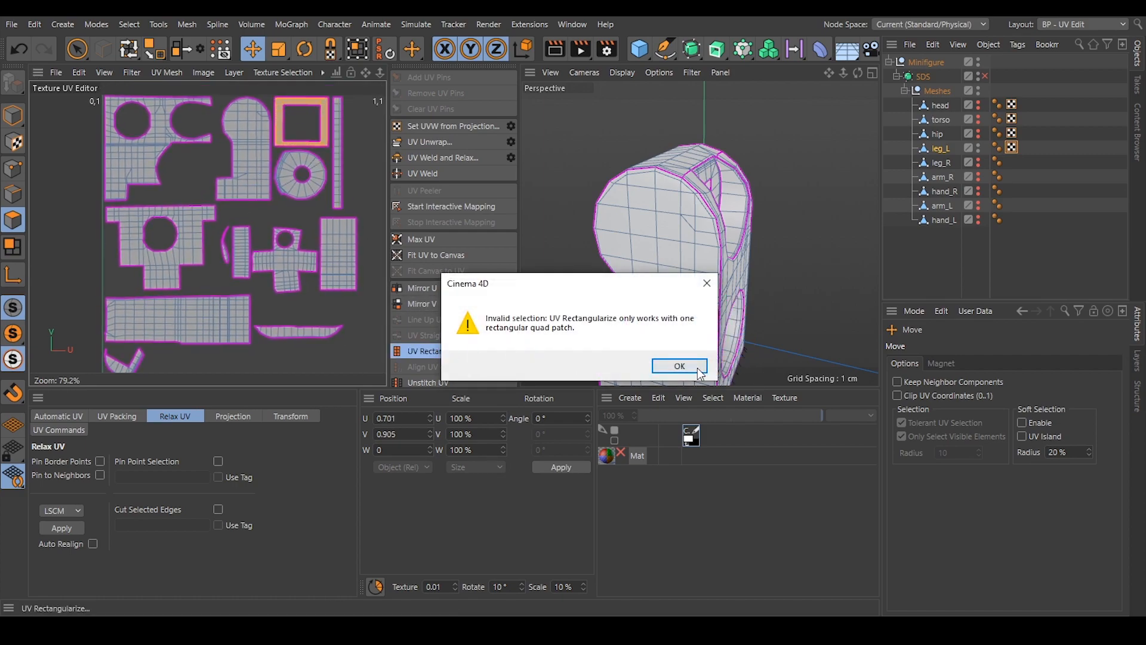
key(Return)
click(61, 527)
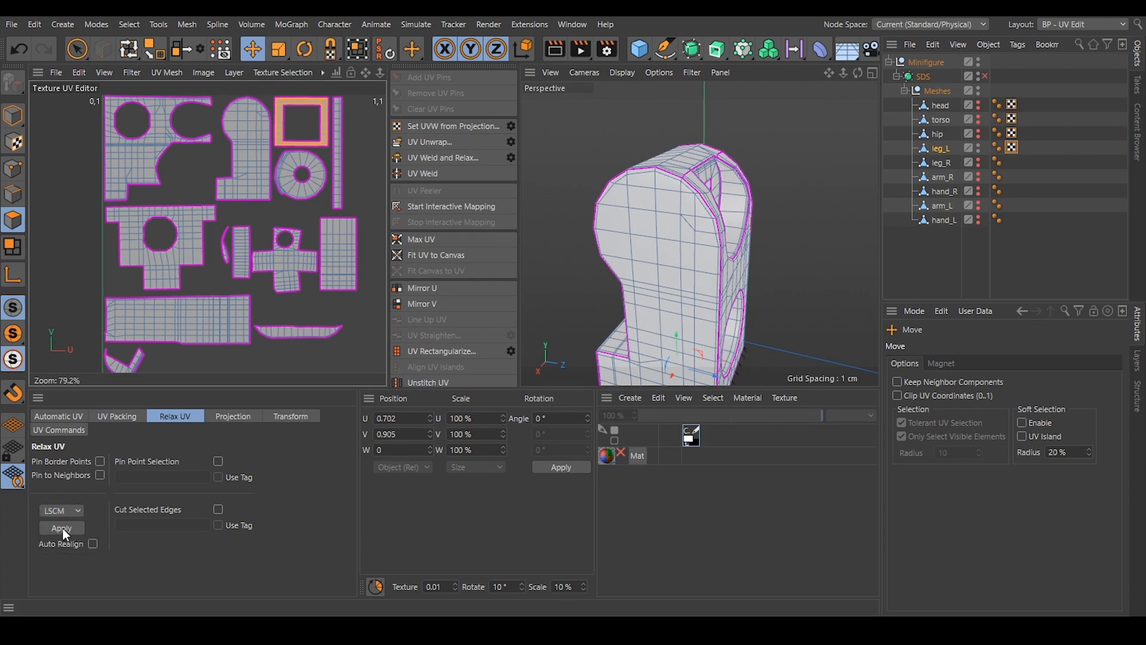
Align the T-shaped island upright using a vertical edge in its lower stem, and clear the edge selection.
mouse_move(215, 266)
alt+middle_down()
mouse_move(241, 222)
mouse_move(227, 239)
mouse_move(233, 216)
mouse_move(229, 251)
mouse_move(202, 264)
alt+middle_up()
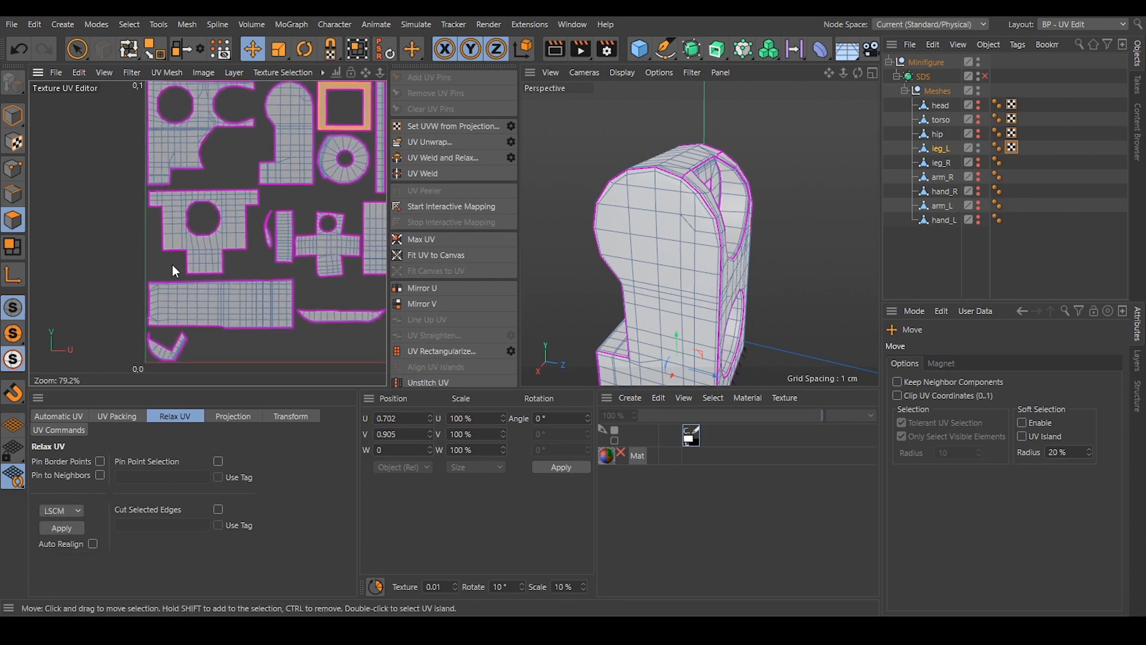
scroll(202, 239, up, 1)
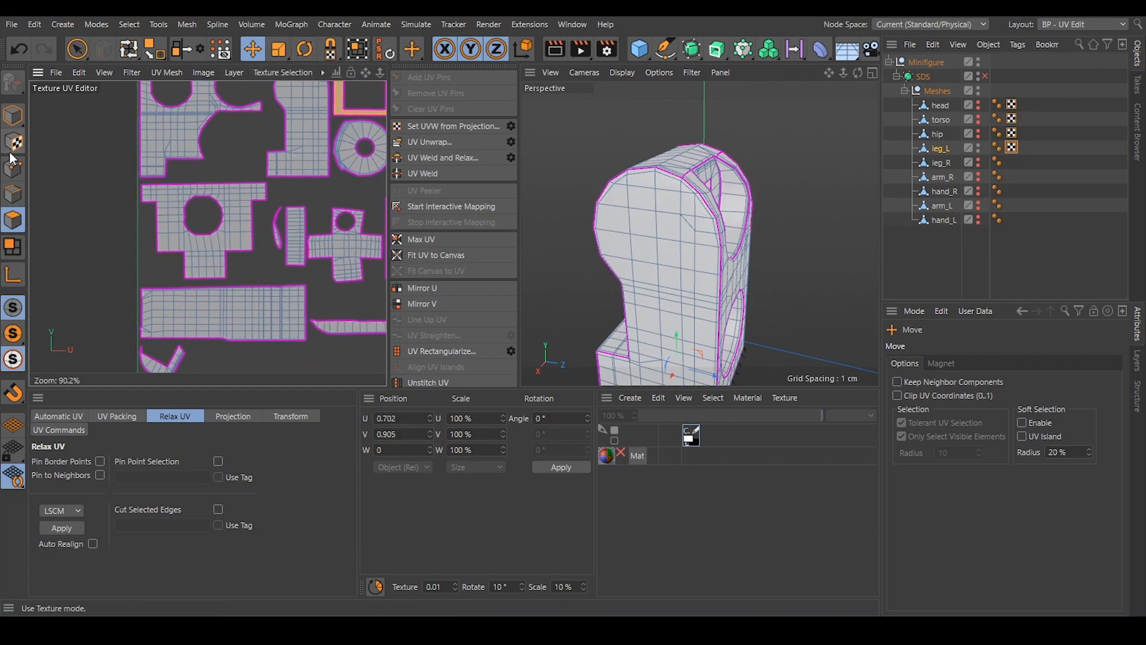
click(13, 193)
scroll(200, 263, up, 6)
click(213, 265)
click(447, 364)
scroll(206, 302, down, 4)
mouse_move(204, 302)
alt+middle_down()
mouse_move(190, 267)
mouse_move(191, 307)
alt+middle_up()
scroll(235, 271, down, 3)
alt+middle_drag(278, 235, 228, 280)
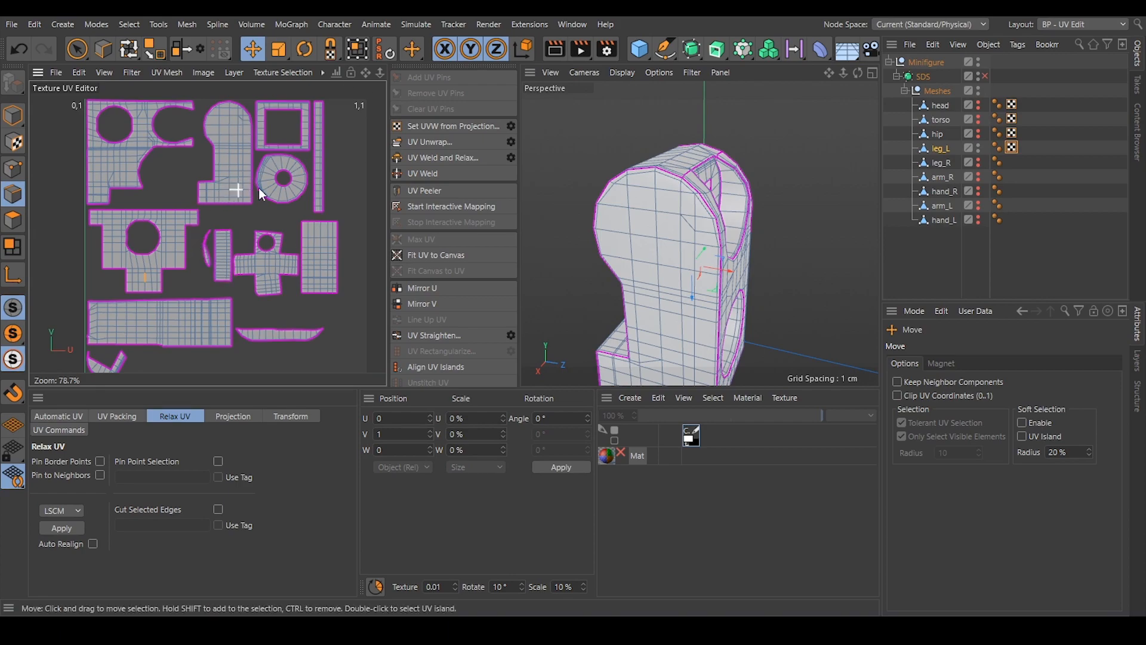
click(345, 152)
Try to unwrap the thin crescent island along the short edge at its lower pointed tip.
scroll(198, 258, up, 1)
alt+middle_drag(198, 258, 198, 234)
scroll(212, 236, up, 10)
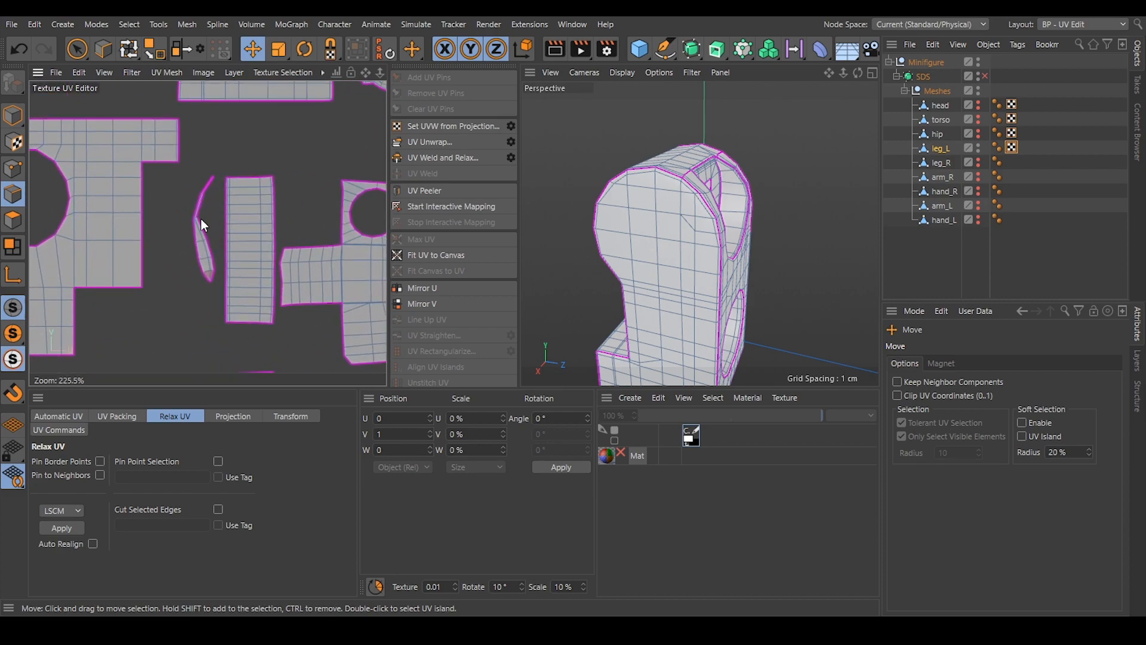
scroll(187, 223, up, 11)
alt+middle_drag(238, 146, 243, 30)
scroll(233, 295, up, 12)
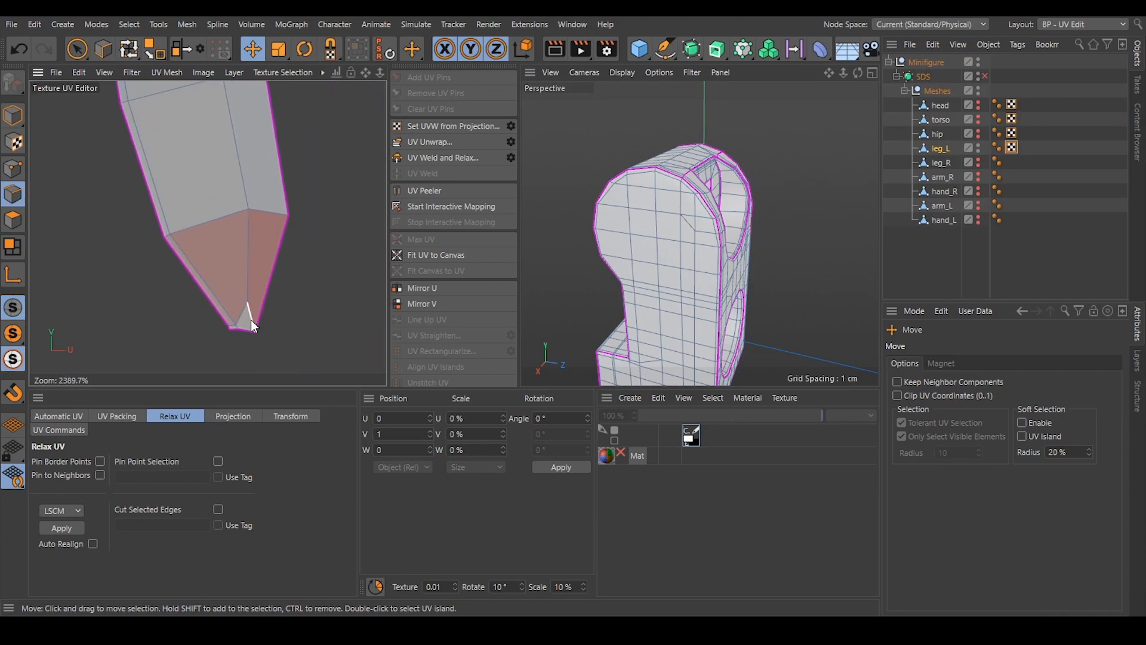
click(246, 311)
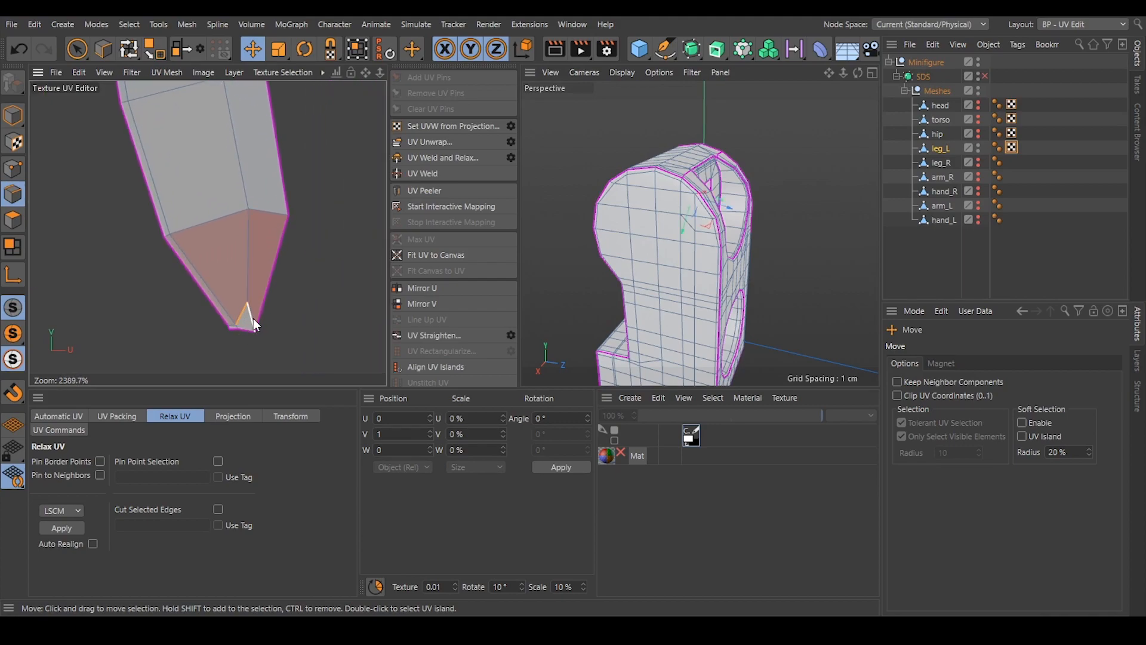
click(432, 144)
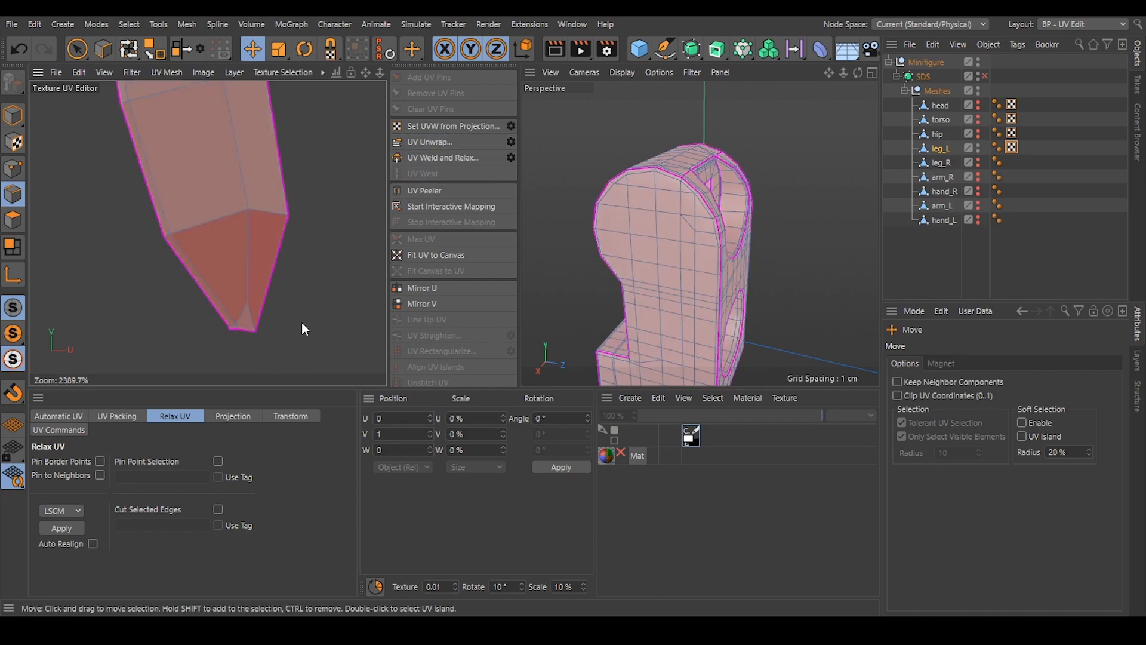
Try another unwrap of the crescent island with the neighbouring short edge at its tip as a seam.
scroll(261, 238, down, 11)
scroll(261, 238, down, 3)
scroll(262, 242, up, 15)
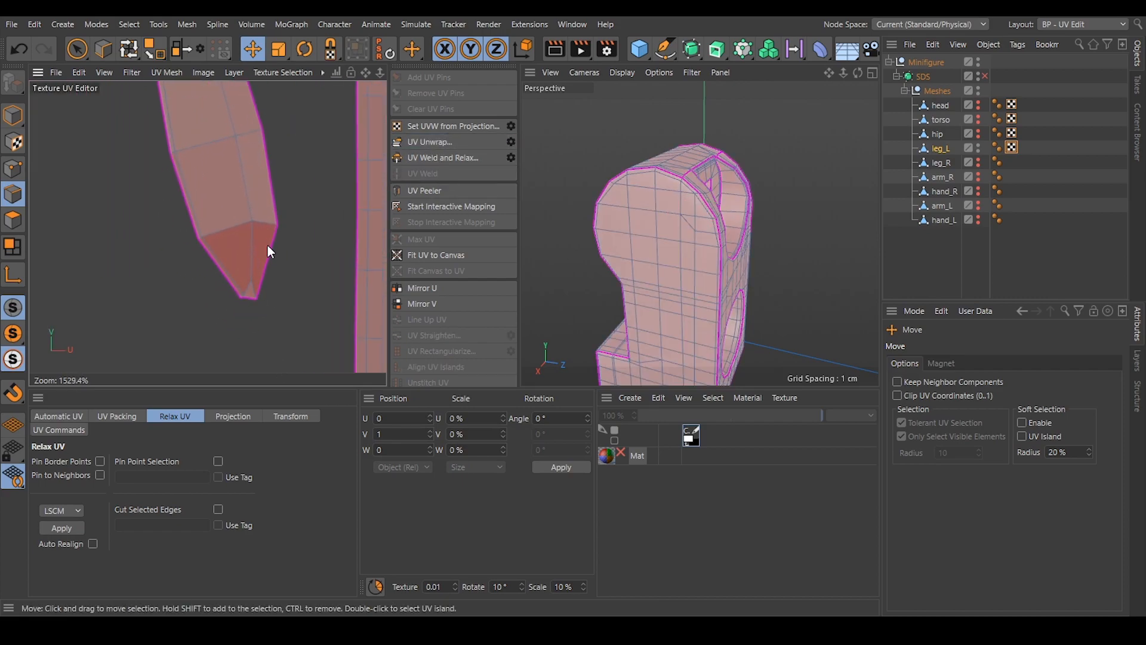
scroll(242, 314, up, 1)
click(254, 292)
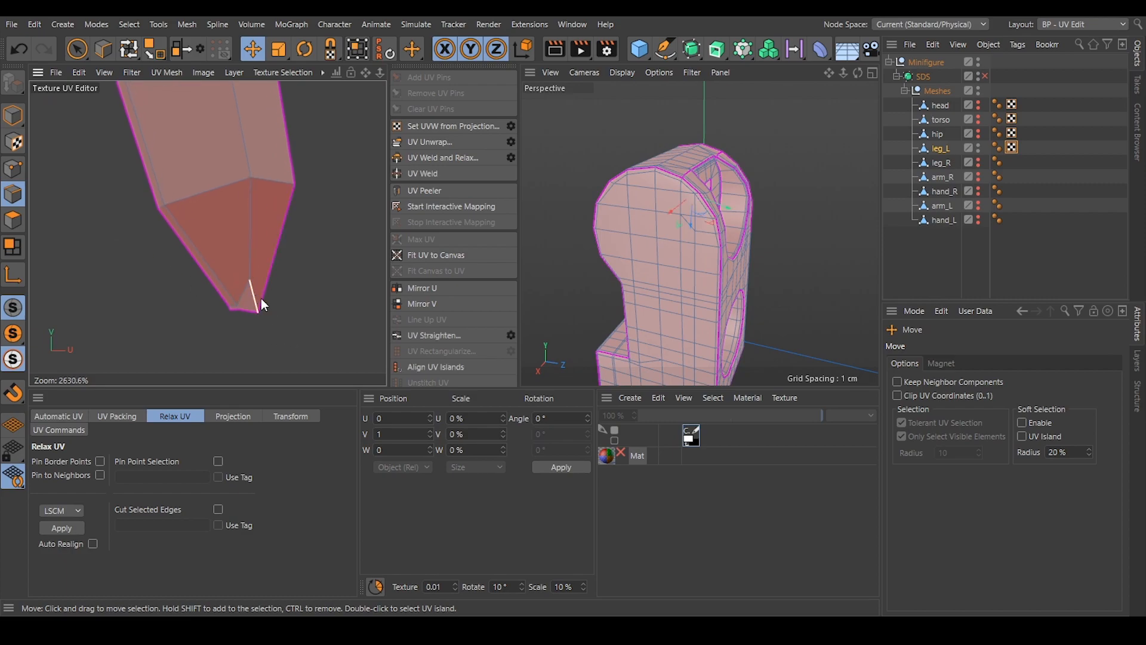
click(432, 142)
click(304, 312)
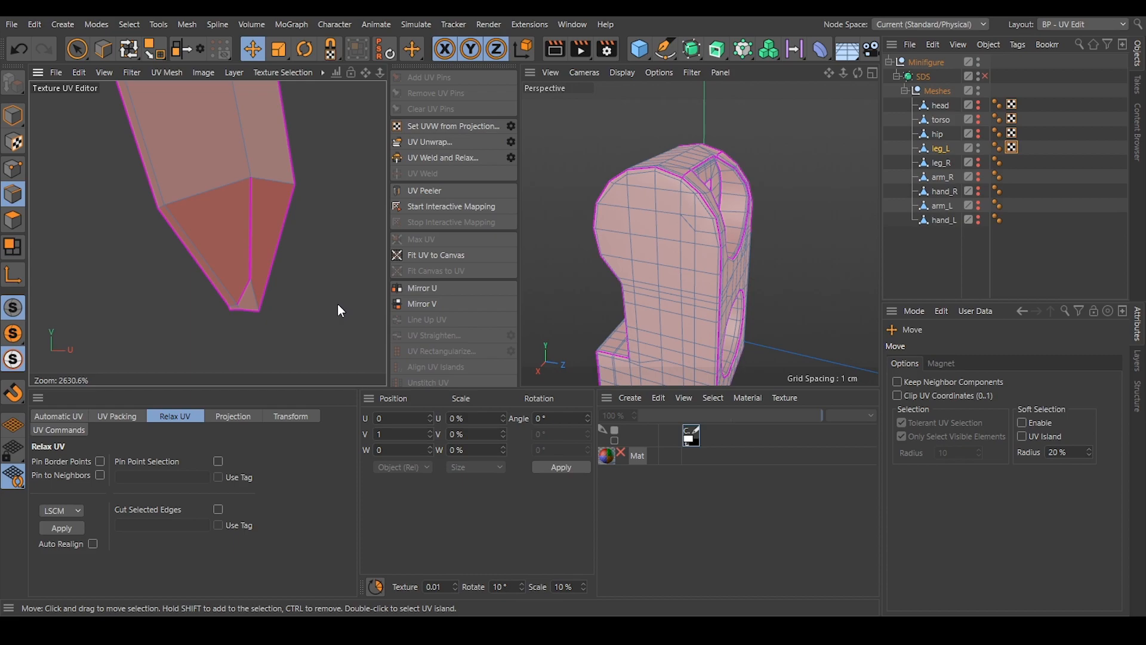
Undo the trial unwraps at the crescent island's tip.
key(ctrl+z)
key(ctrl+z)
key(ctrl+z)
key(ctrl+z)
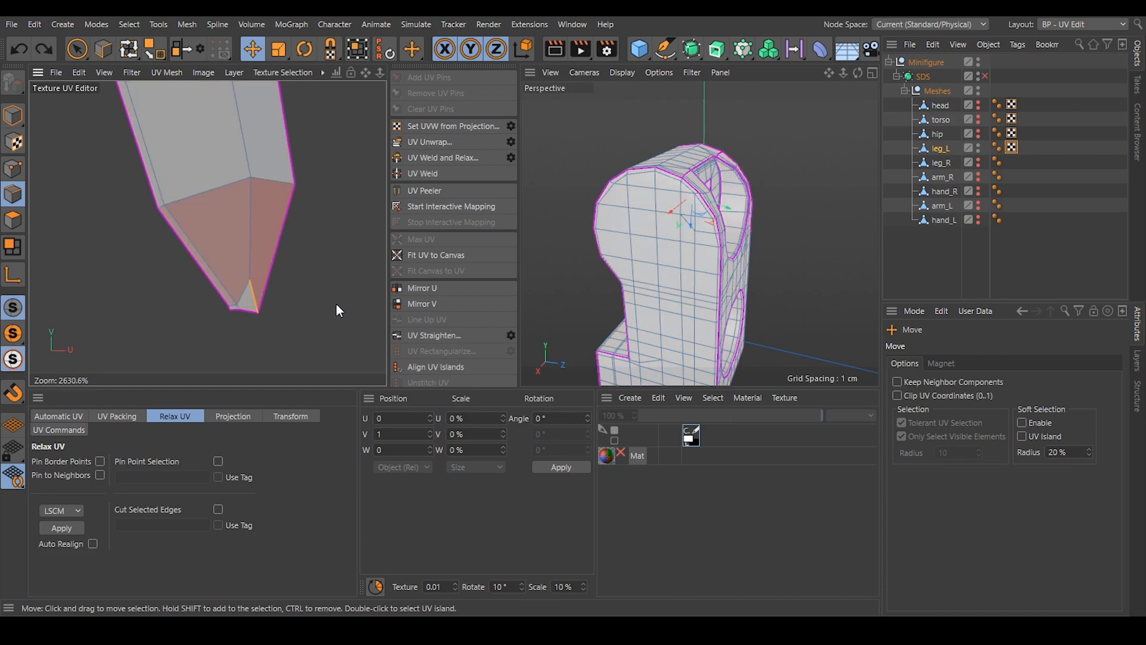
Select leg_L's thin crescent island and locate its overlapping pointed tip on the edge of the leg's recess.
click(324, 310)
scroll(293, 285, down, 5)
alt+drag(721, 235, 581, 217)
scroll(662, 170, up, 4)
click(12, 220)
double_click(227, 208)
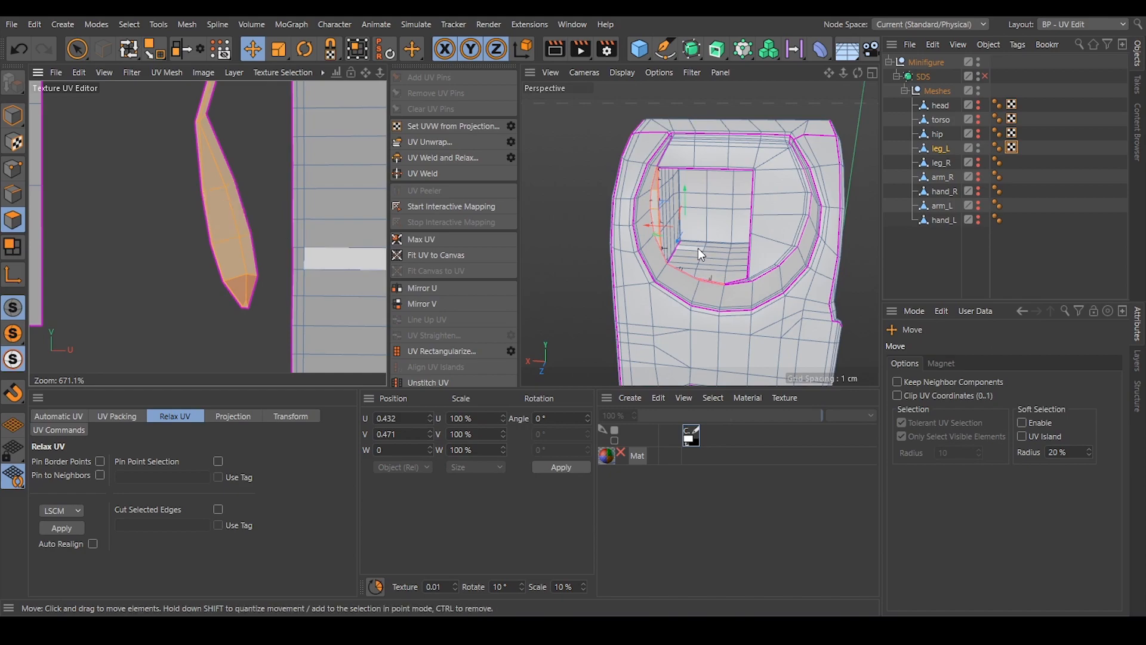
scroll(697, 249, up, 10)
alt+drag(552, 296, 662, 119)
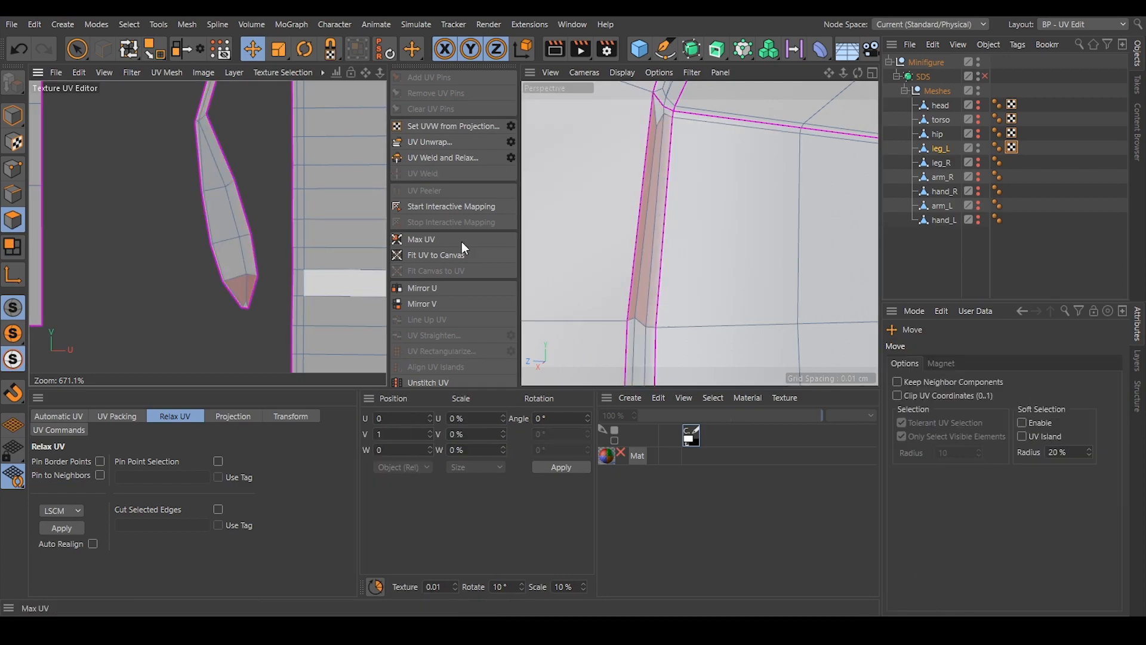
Unwrap leg_L with the short edge at the crescent island's tip as an added seam.
click(13, 194)
alt+drag(726, 138, 674, 87)
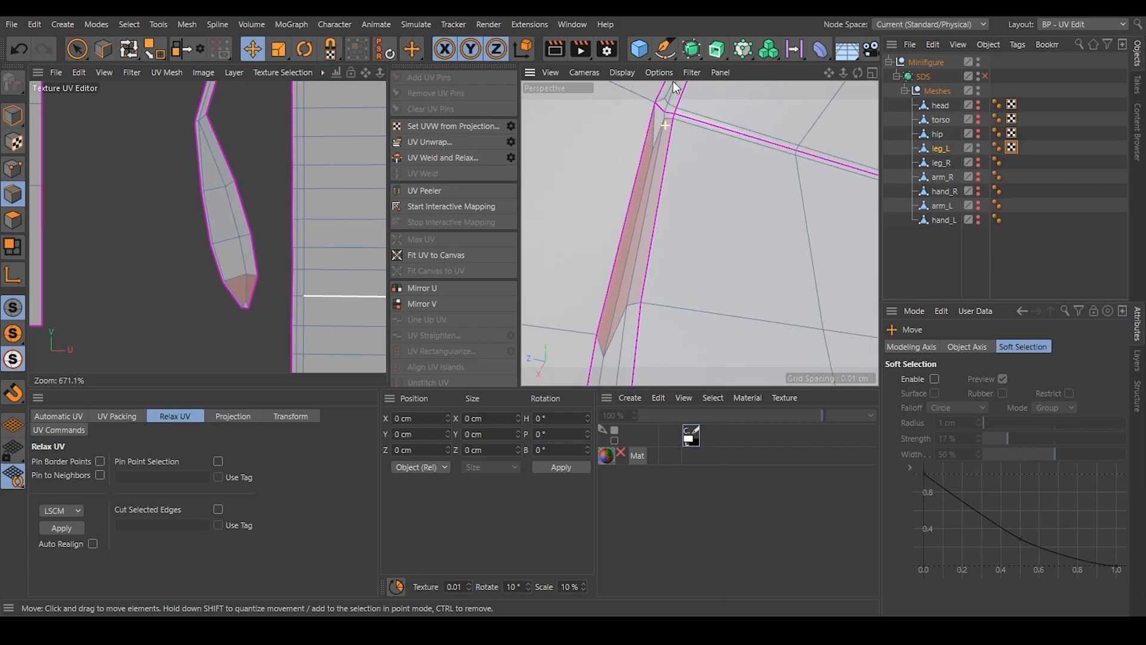
click(655, 126)
mouse_move(674, 126)
alt+mouse_down()
mouse_move(689, 134)
mouse_move(680, 141)
alt+mouse_up()
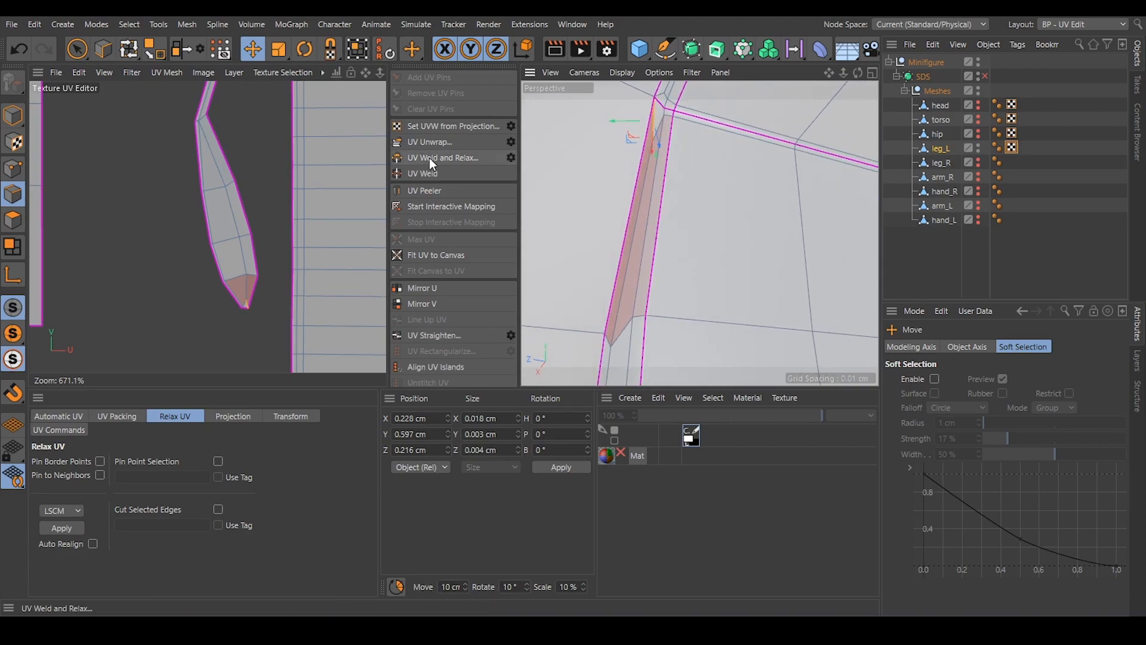
click(433, 142)
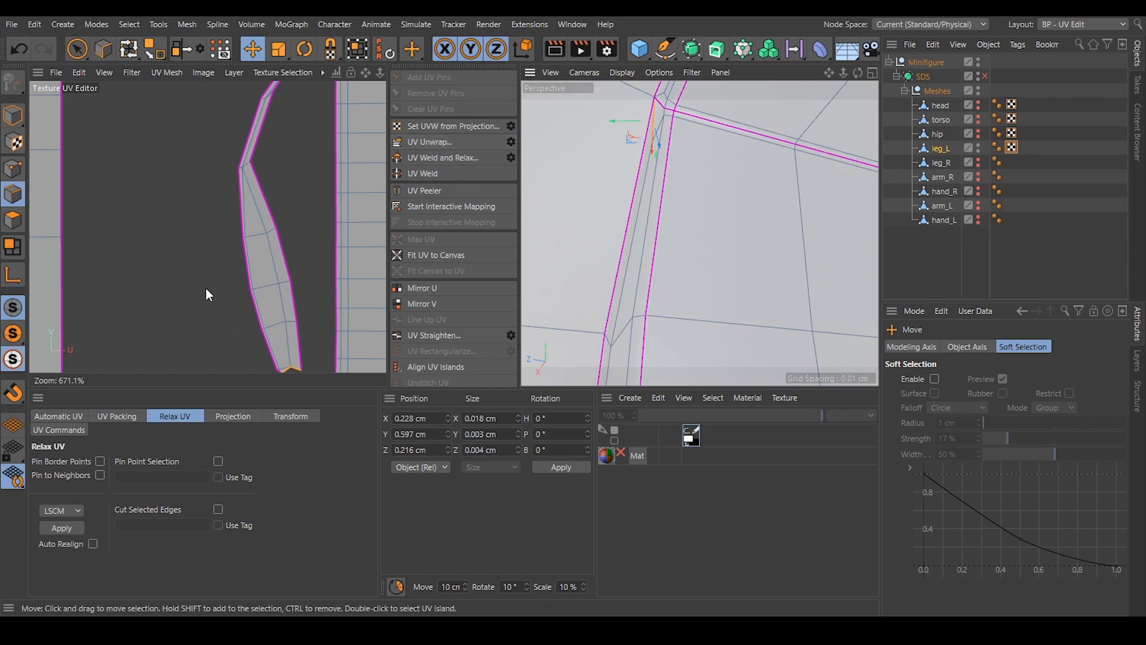
scroll(241, 320, down, 4)
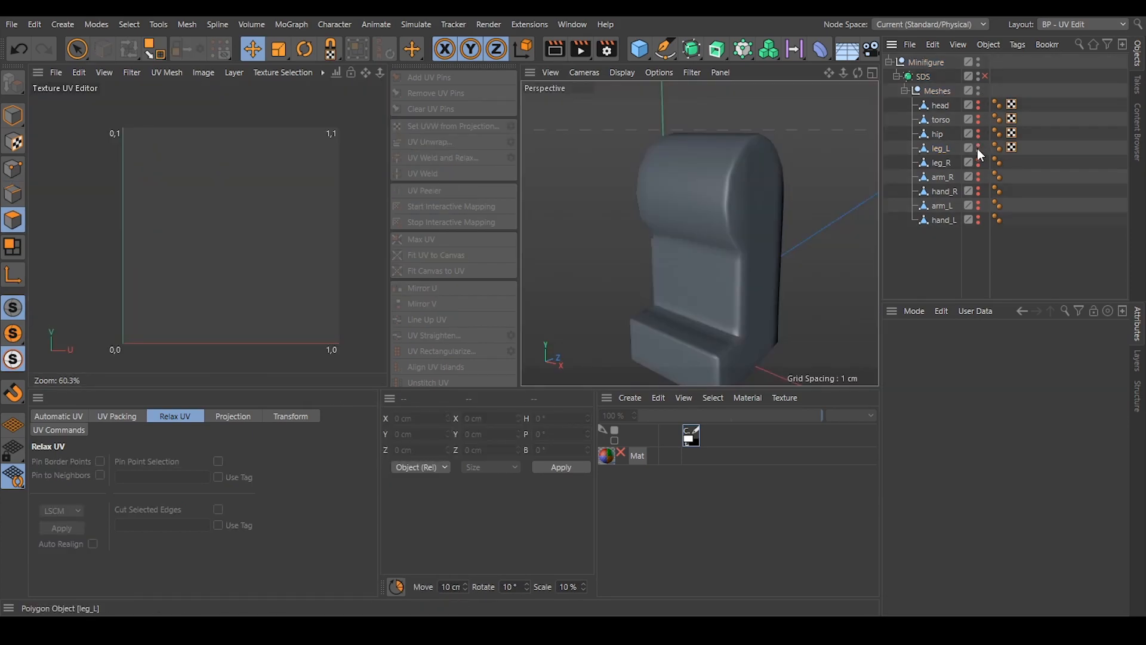
Hide leg_L, show arm_L, and examine the arm's shoulder ball and wrist opening from all sides.
click(977, 146)
alt+right_drag(737, 205, 696, 228)
alt+middle_drag(736, 152, 697, 215)
alt+right_drag(725, 176, 739, 170)
alt+drag(739, 171, 685, 172)
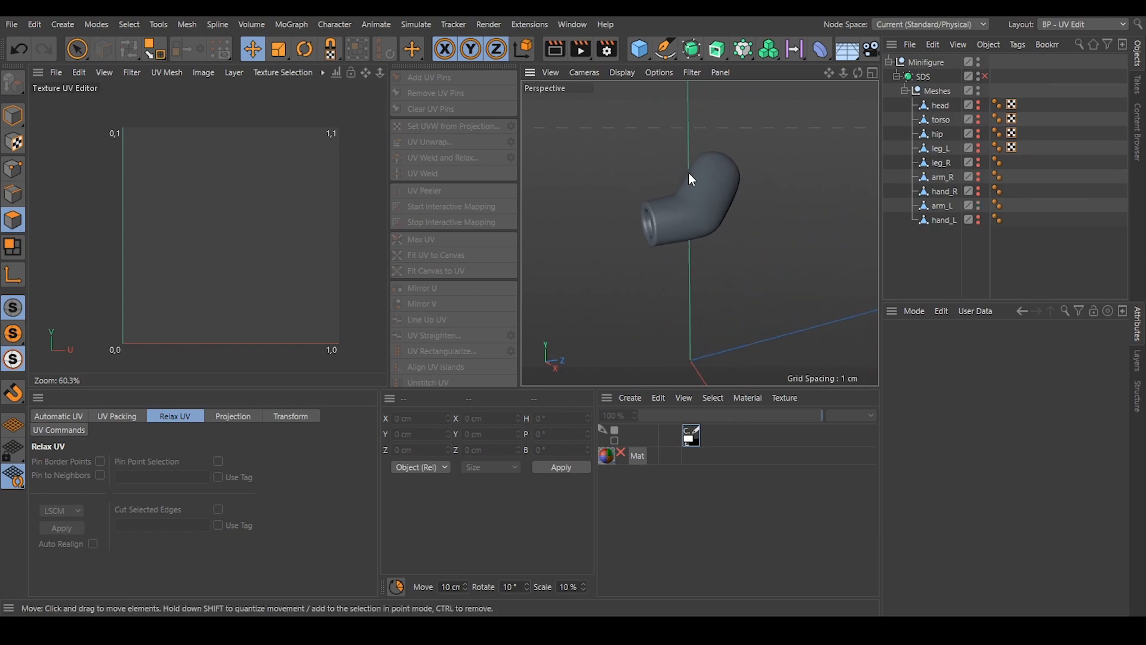
alt+right_drag(685, 172, 711, 177)
alt+drag(708, 176, 656, 176)
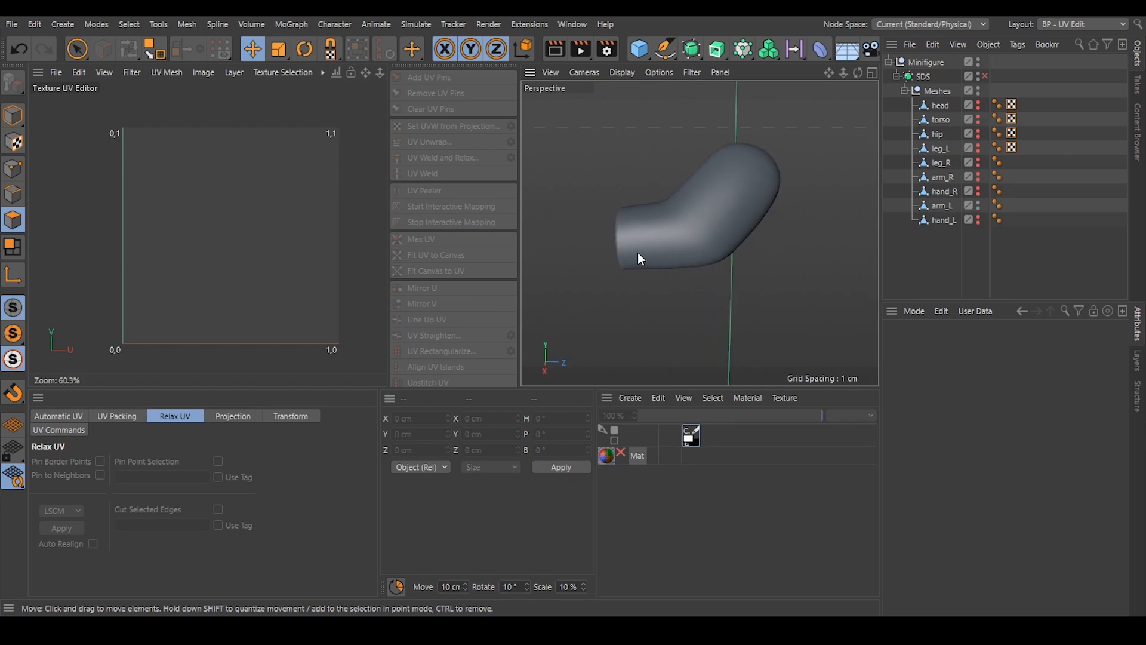
alt+drag(733, 190, 603, 195)
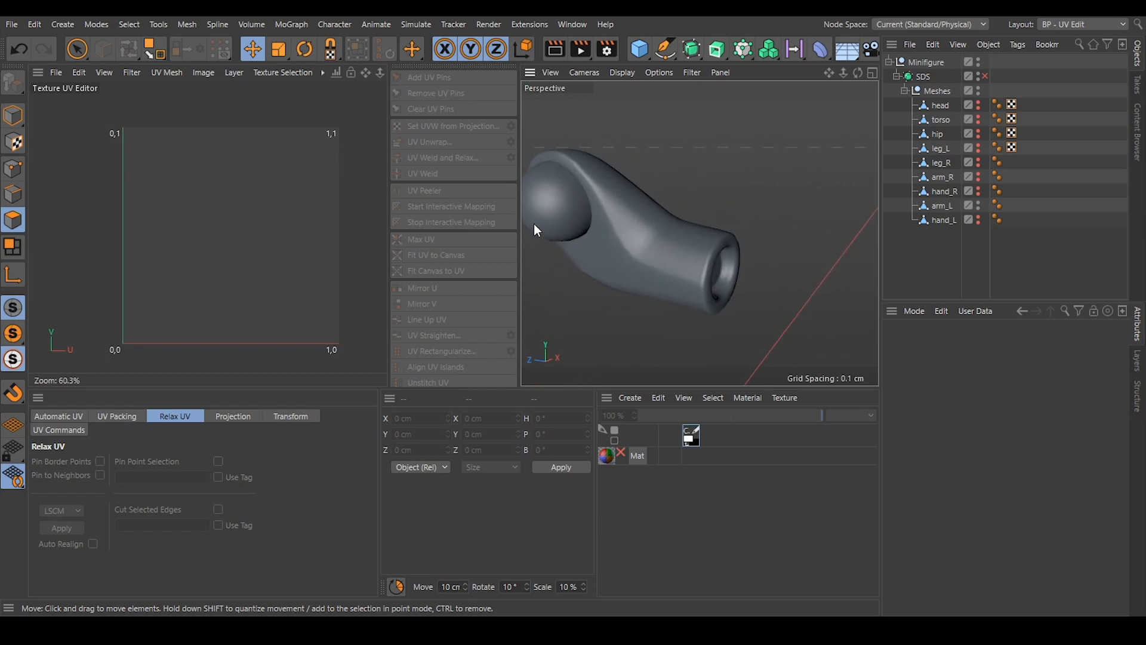
alt+drag(622, 237, 598, 149)
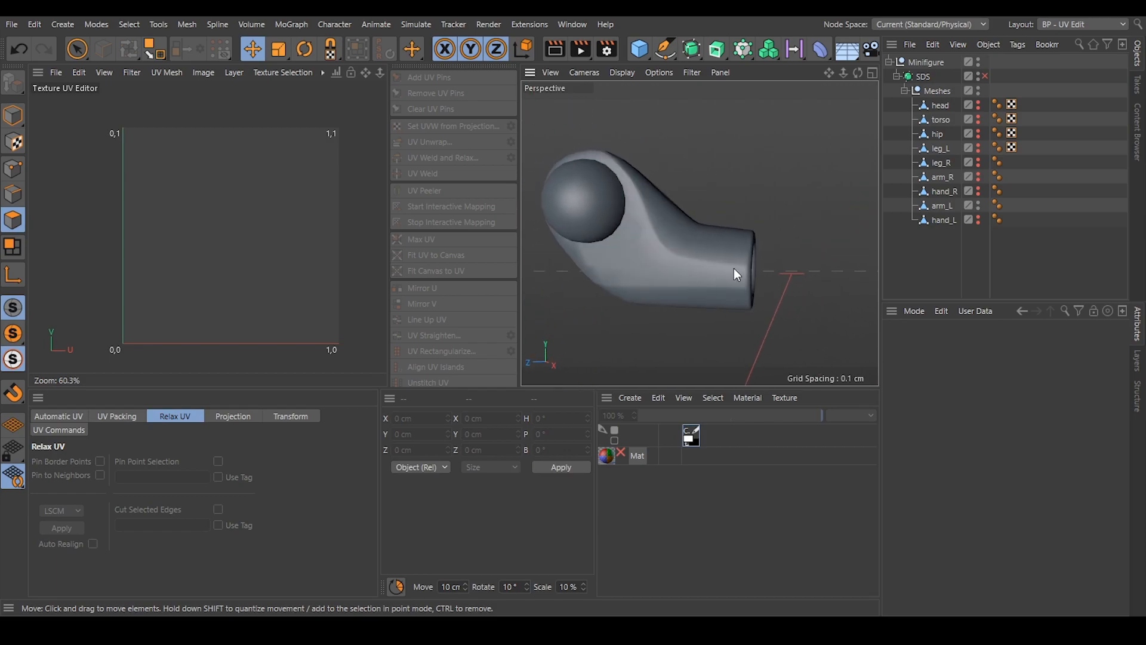
Select the outer rim, inner rim and floor edge loops of arm_L's wrist opening.
click(720, 239)
alt+drag(776, 236, 674, 222)
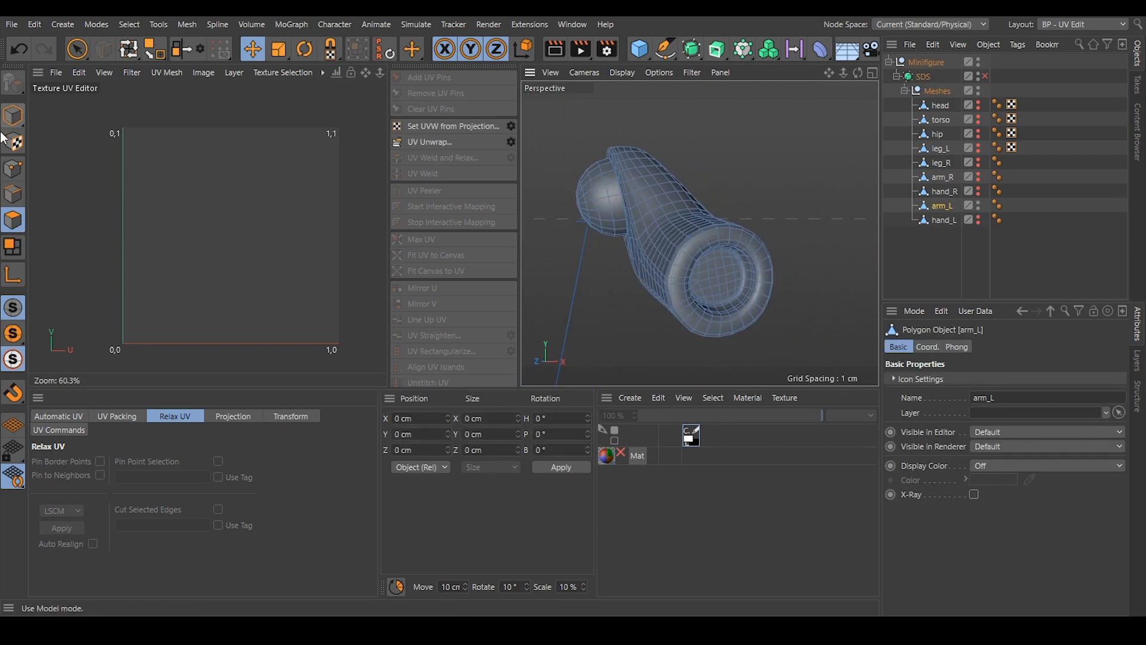
click(10, 196)
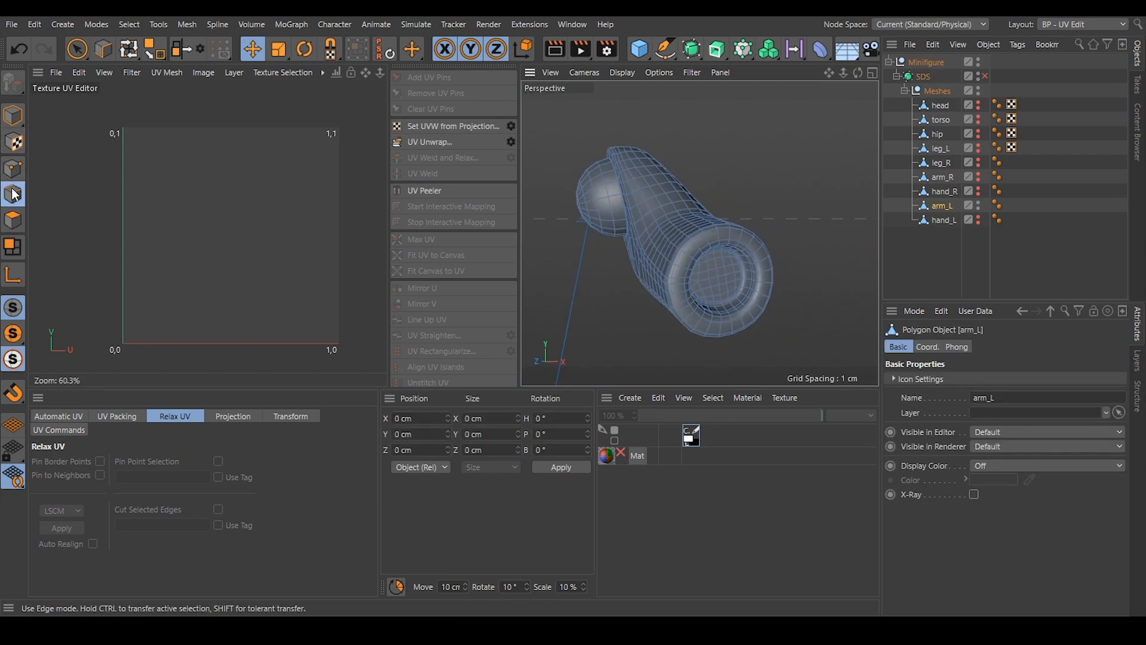
alt+drag(637, 255, 703, 242)
scroll(703, 243, up, 3)
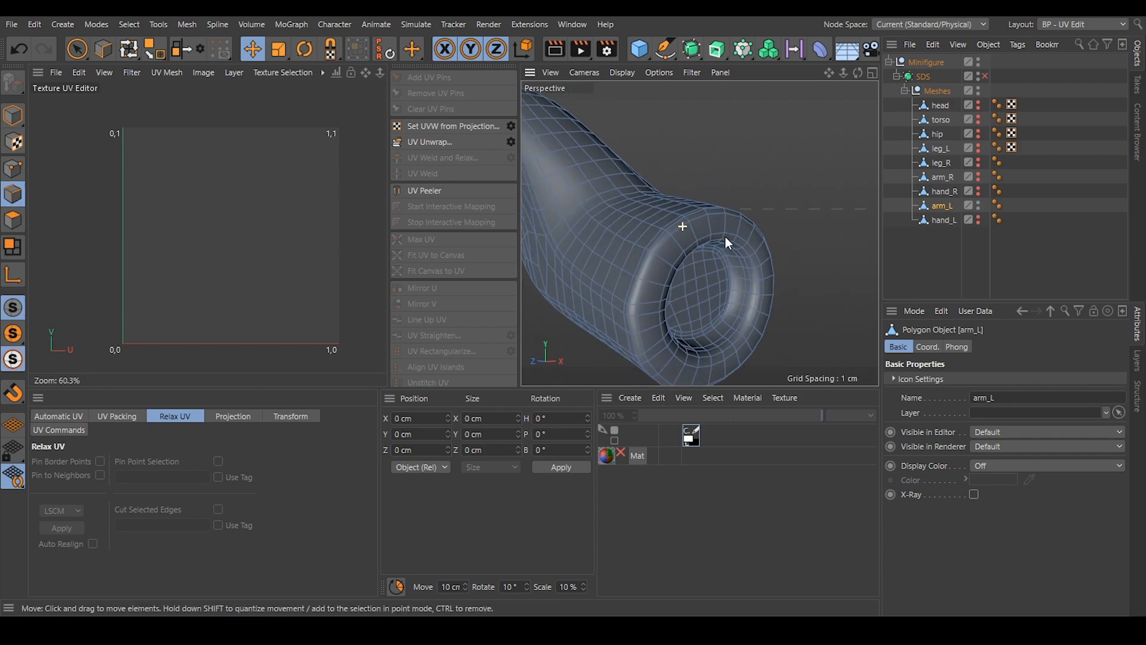
double_click(676, 226)
key(s)
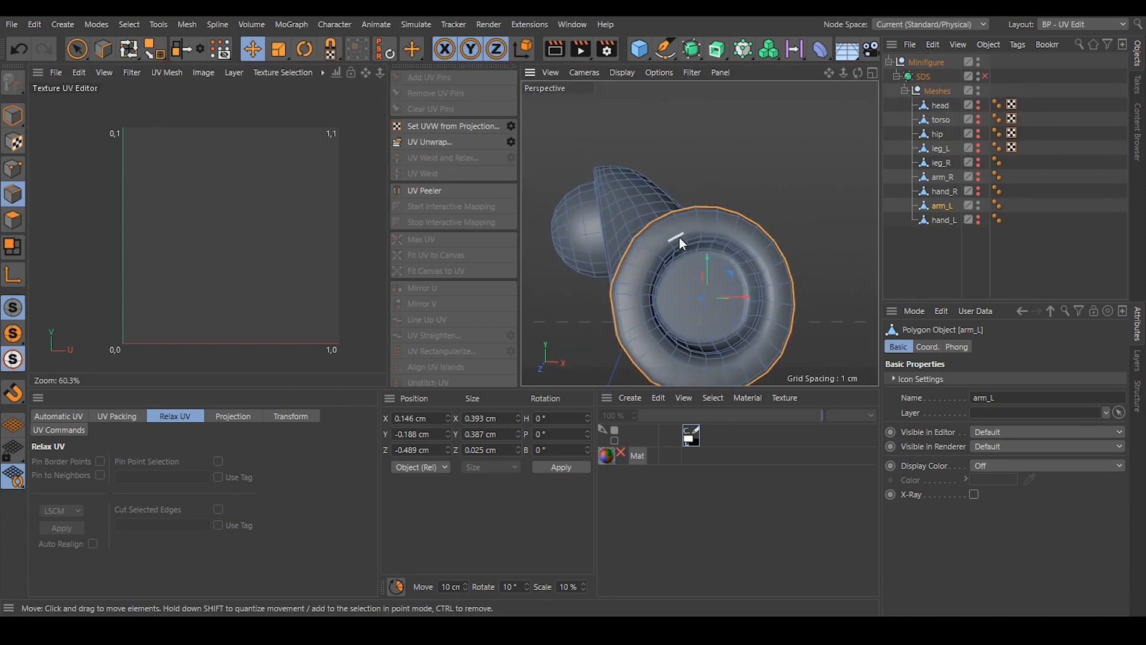
shift+double_click(679, 249)
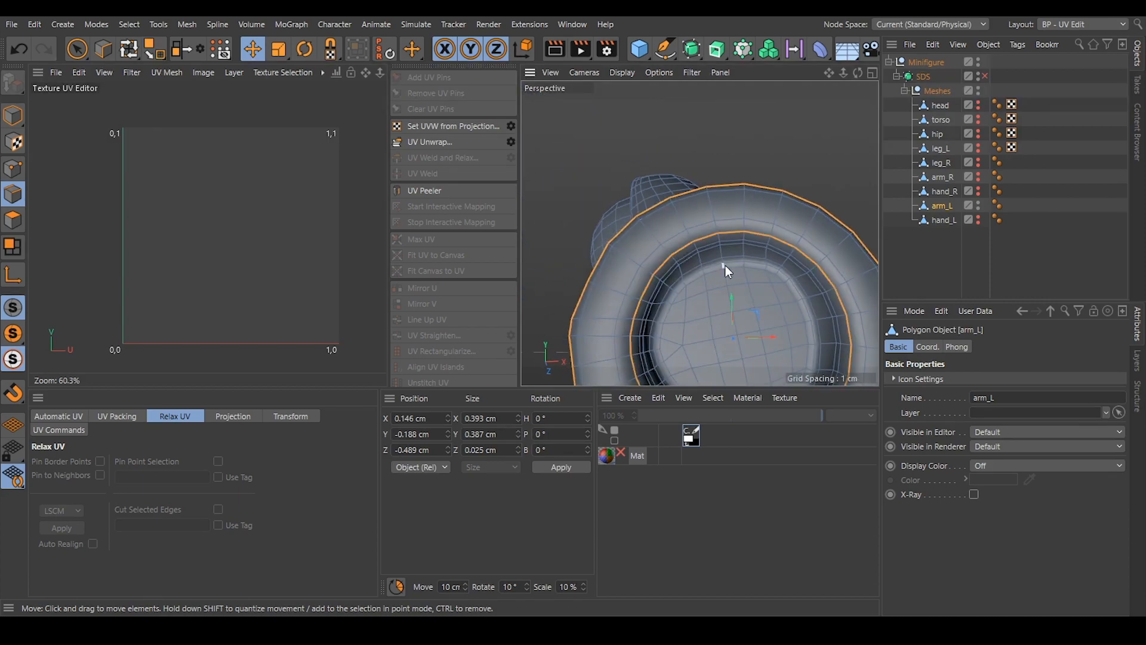
key(s)
shift+double_click(707, 267)
alt+drag(723, 248, 785, 263)
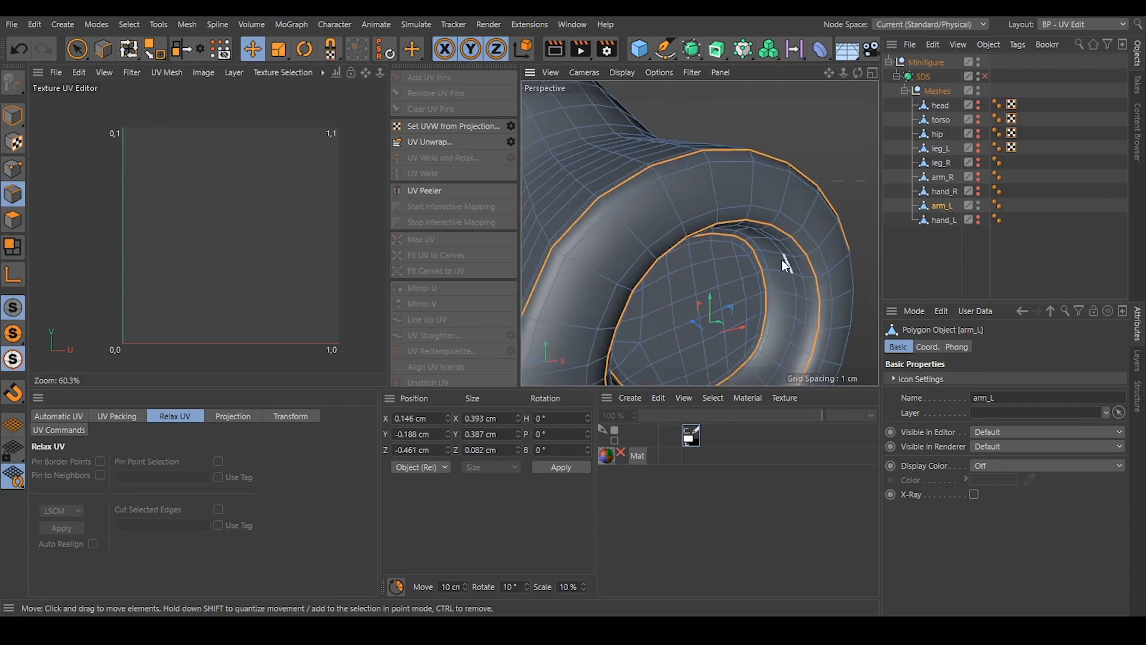
scroll(786, 263, down, 6)
Add the edge loop where the shoulder ball meets the arm, using Loop Selection.
scroll(695, 197, up, 8)
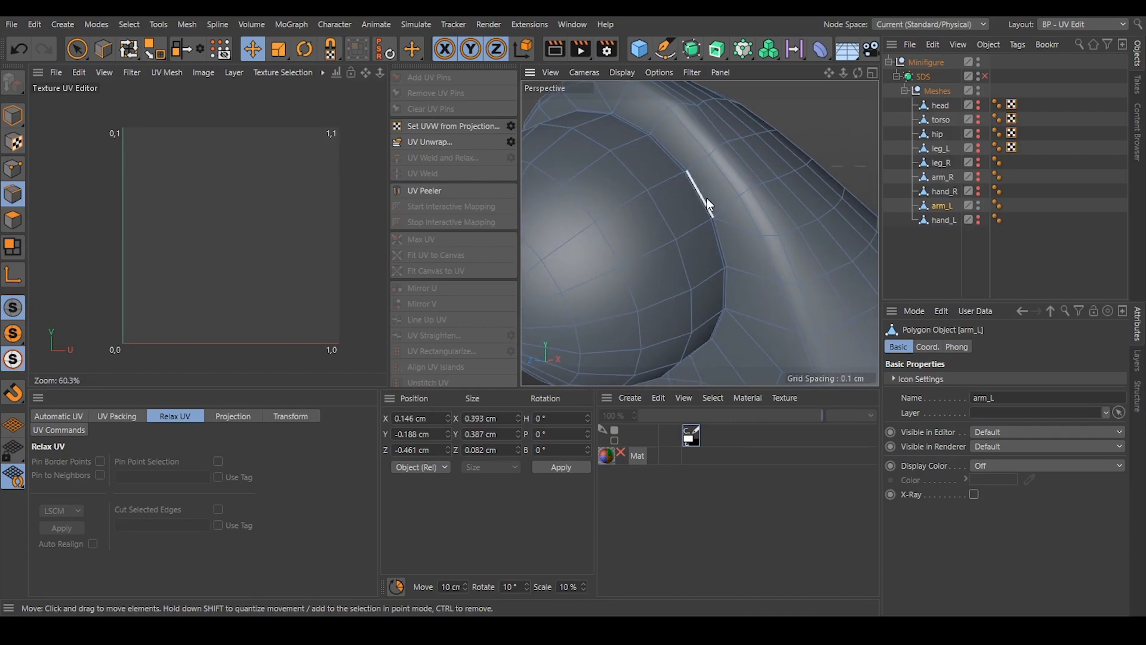
key(u)
key(l)
scroll(673, 143, up, 3)
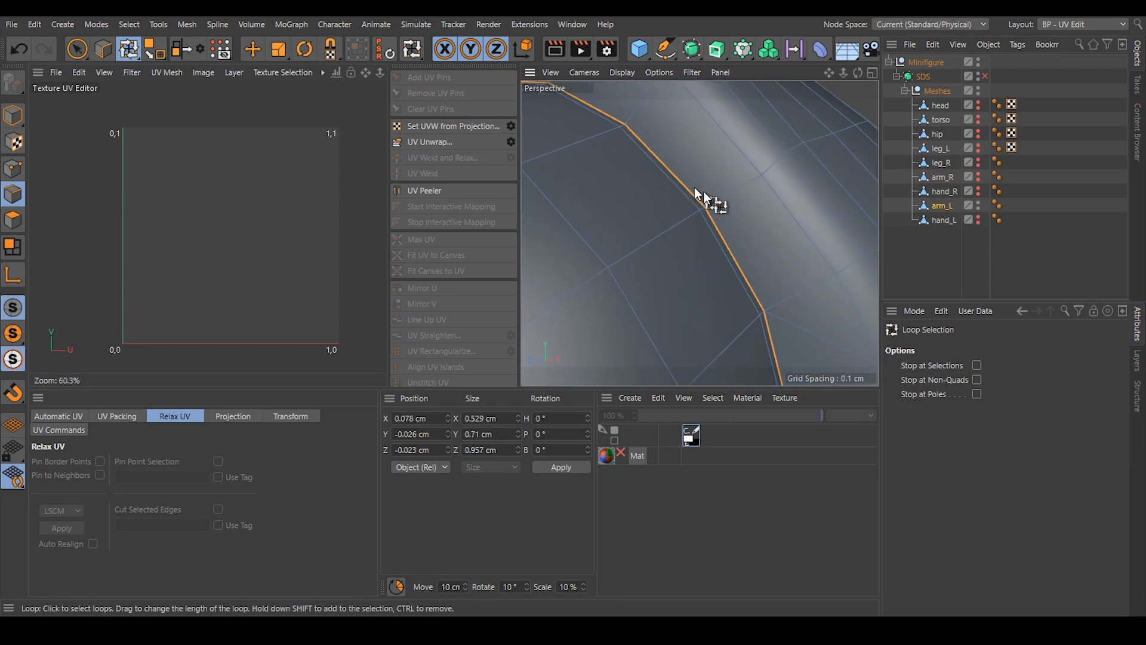
scroll(686, 190, down, 5)
click(674, 188)
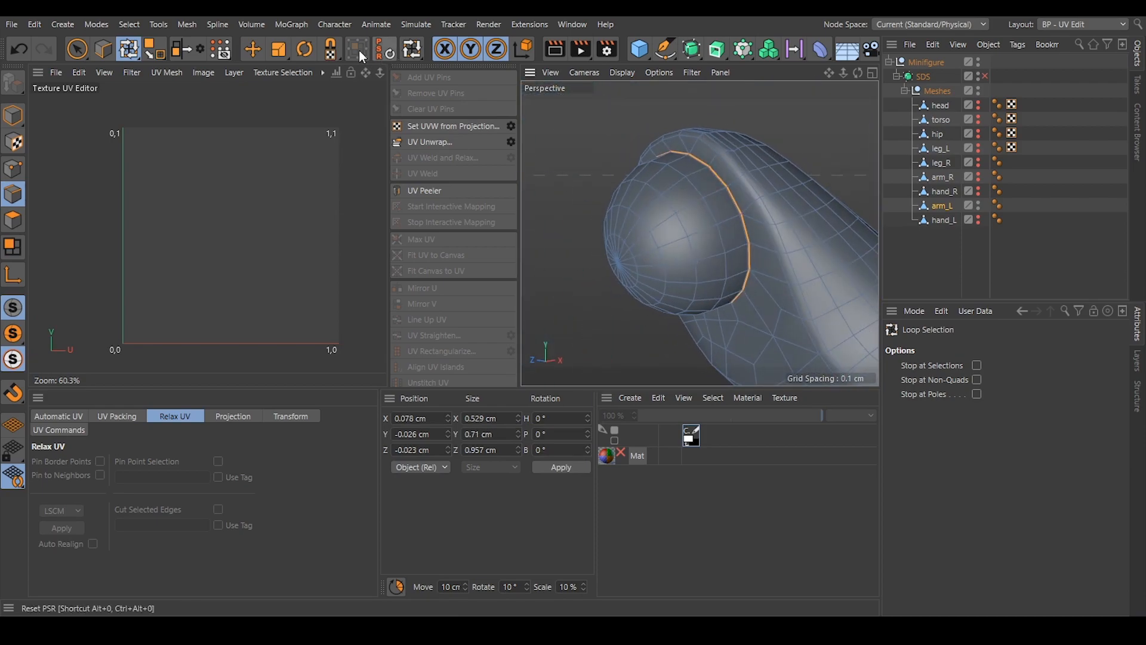
click(252, 49)
Unwrap arm_L along the selected edge loops and check the resulting islands' distortion.
scroll(768, 215, down, 8)
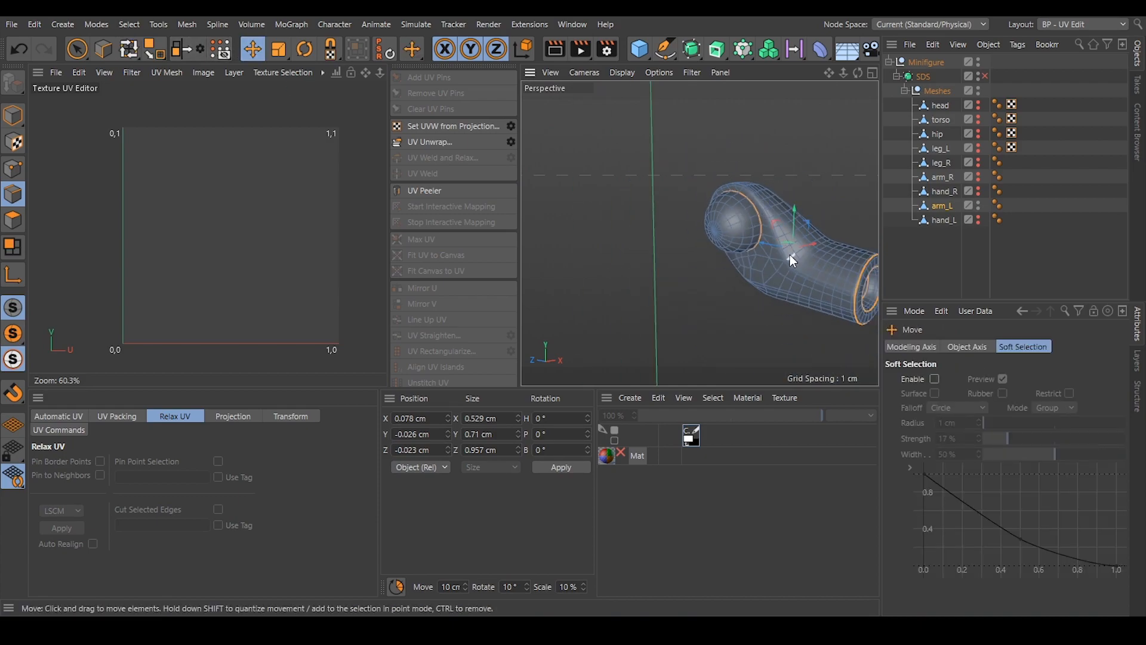
click(443, 142)
scroll(185, 318, up, 2)
right_click(184, 318)
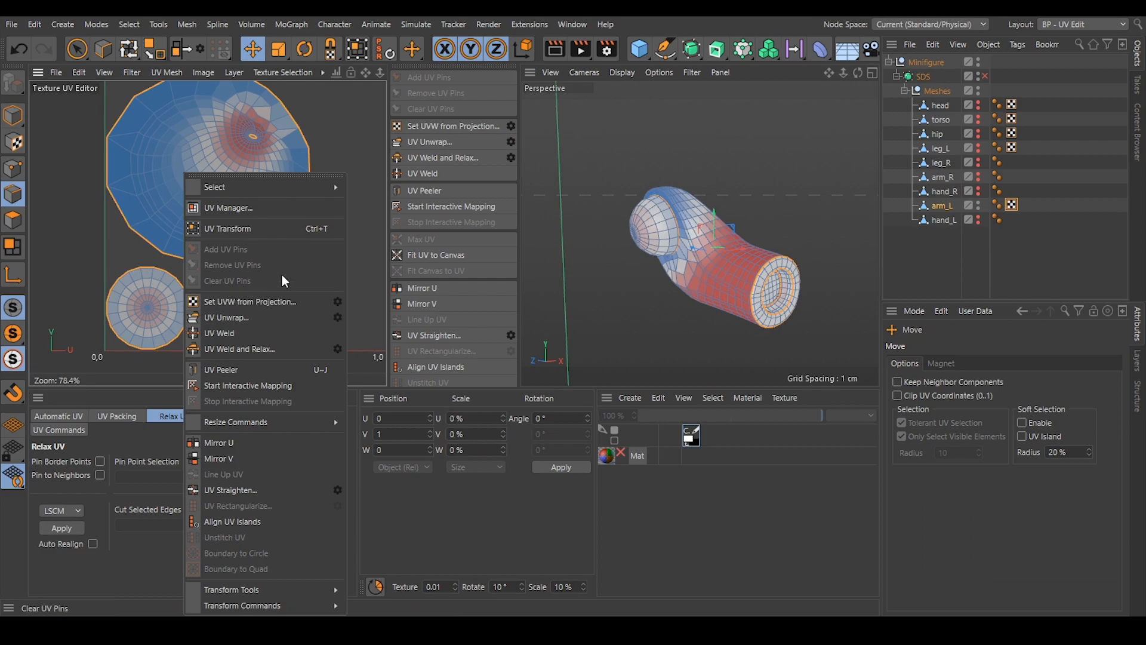
click(1013, 252)
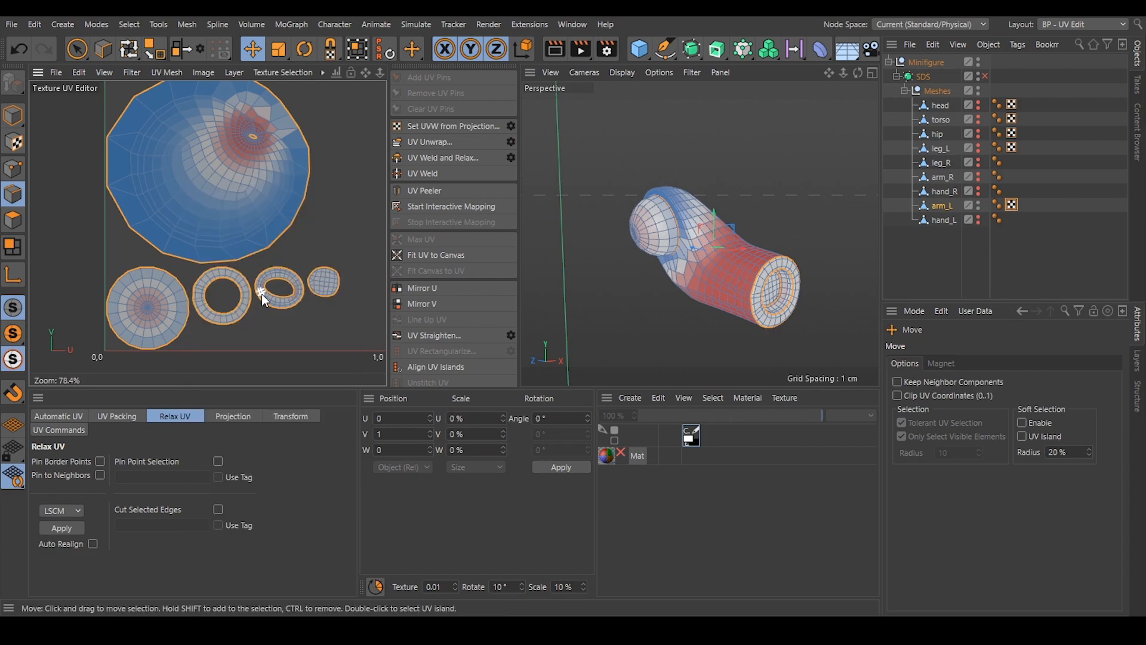
alt+middle_drag(264, 292, 234, 270)
scroll(166, 292, up, 1)
scroll(167, 293, down, 1)
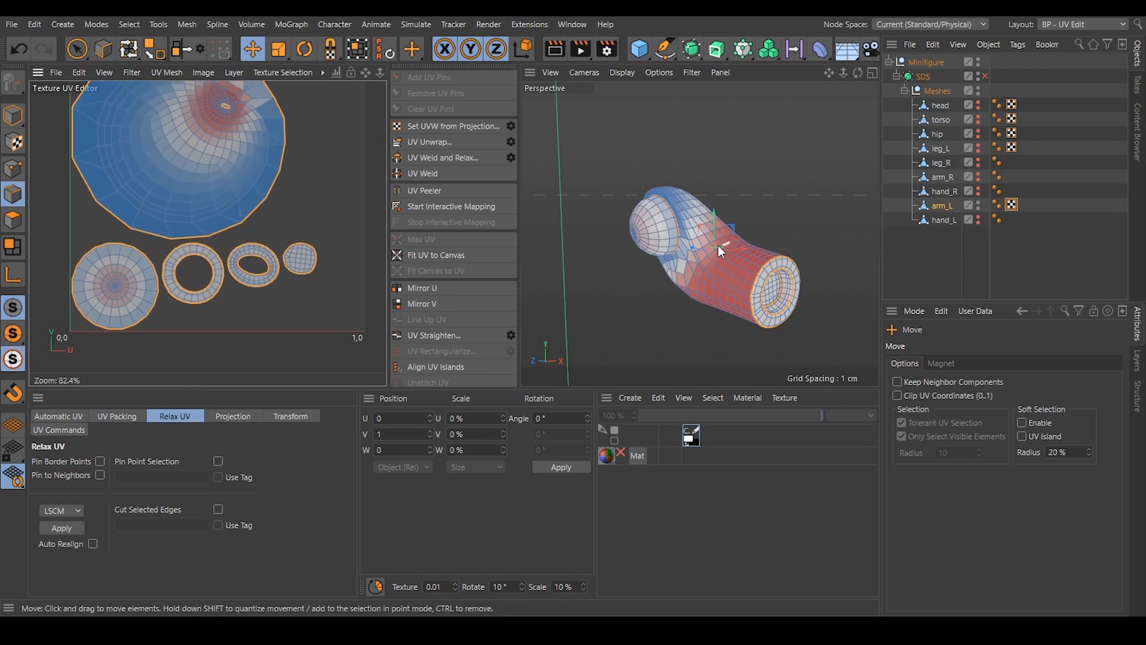
Unwrap the wrist hole's inner wall into an open strip, with edges from its rim to its floor as a seam.
alt+drag(793, 296, 758, 273)
alt+right_drag(758, 274, 800, 273)
alt+drag(801, 272, 773, 264)
alt+right_drag(772, 263, 791, 261)
alt+drag(790, 261, 747, 260)
alt+right_drag(748, 261, 775, 245)
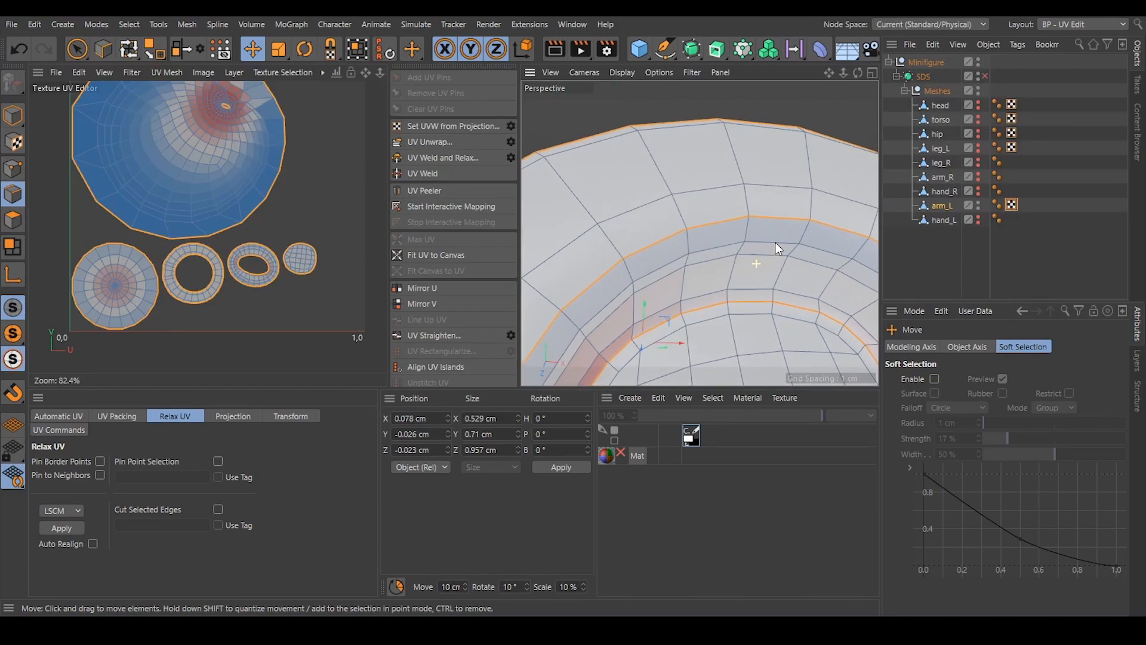
click(729, 296)
ctrl+shift+click(748, 226)
click(459, 142)
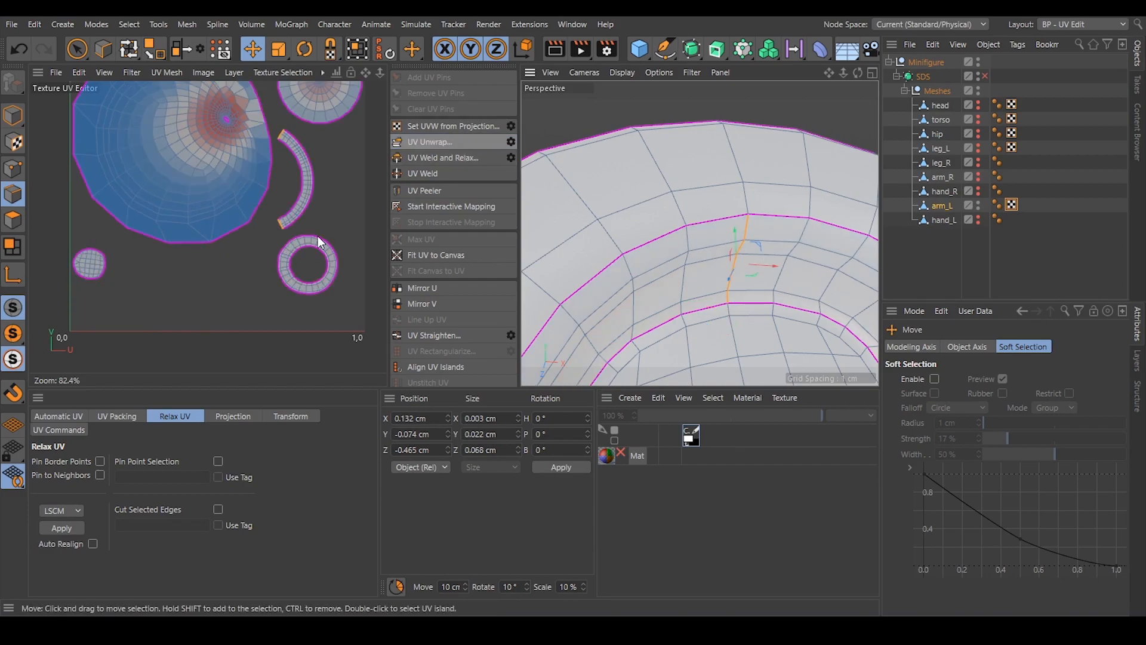
Select a line of edges on the shoulder ball running from its base over its pole.
alt+drag(608, 176, 694, 275)
alt+right_drag(693, 275, 676, 229)
alt+drag(676, 230, 648, 216)
scroll(647, 205, up, 3)
scroll(281, 135, up, 3)
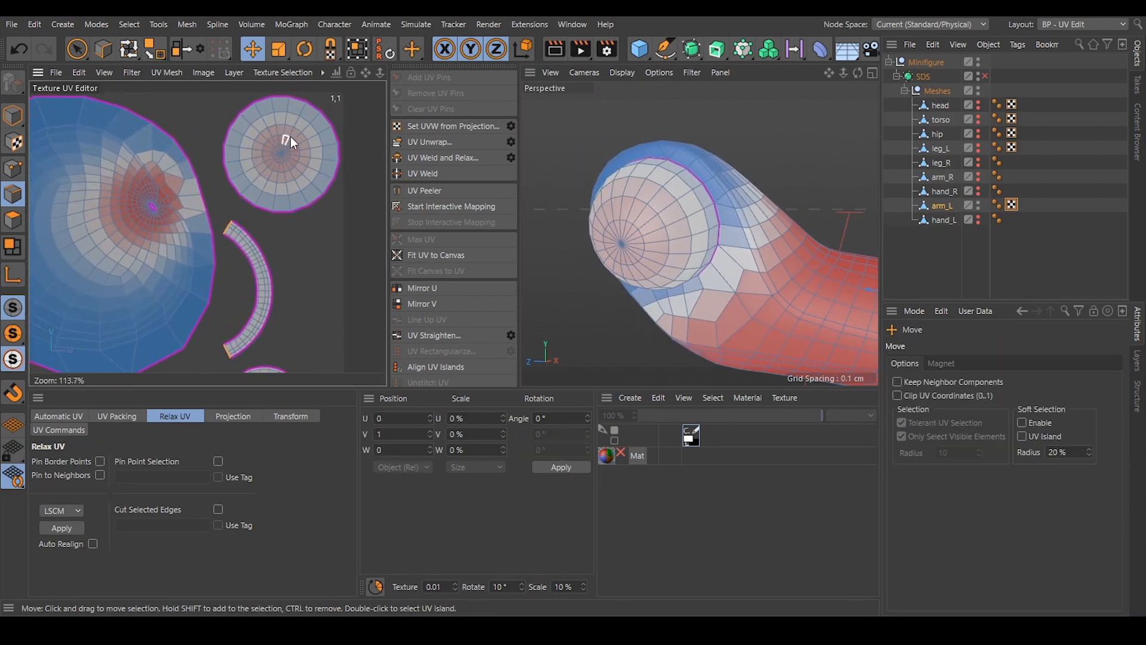
alt+drag(691, 195, 604, 214)
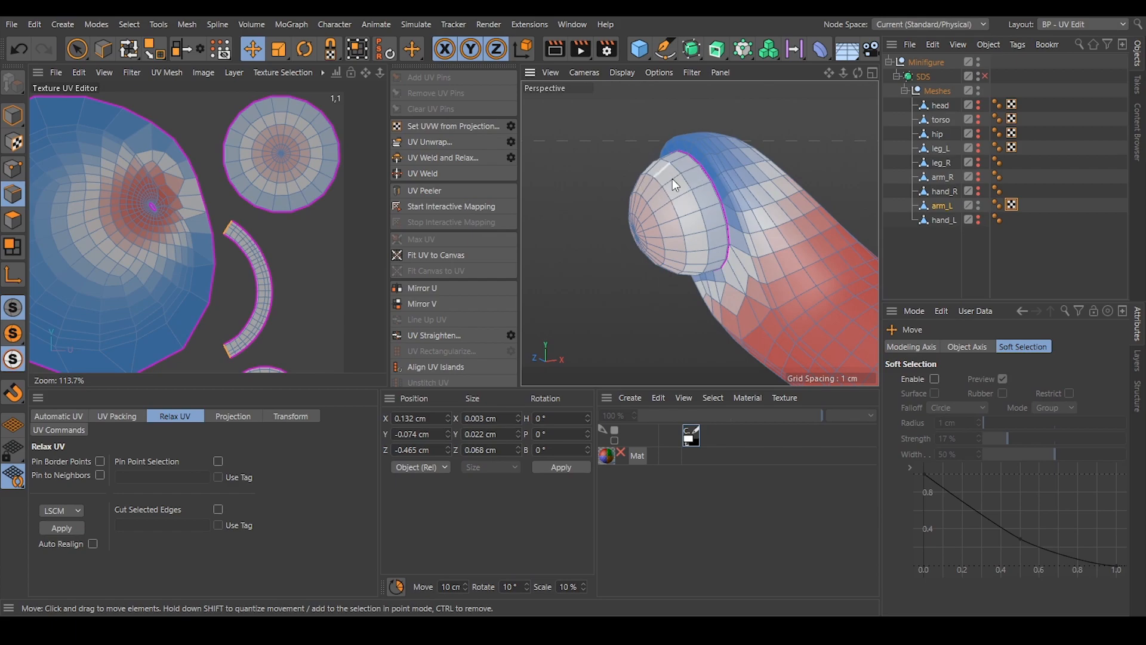
mouse_move(661, 196)
alt+mouse_down()
mouse_move(728, 189)
mouse_move(670, 204)
mouse_move(674, 189)
mouse_move(639, 160)
mouse_move(647, 271)
mouse_move(671, 237)
mouse_move(662, 206)
alt+mouse_up()
scroll(654, 193, up, 3)
click(638, 160)
click(645, 264)
shift+click(658, 221)
alt+drag(648, 327, 649, 291)
alt+right_drag(634, 340, 666, 324)
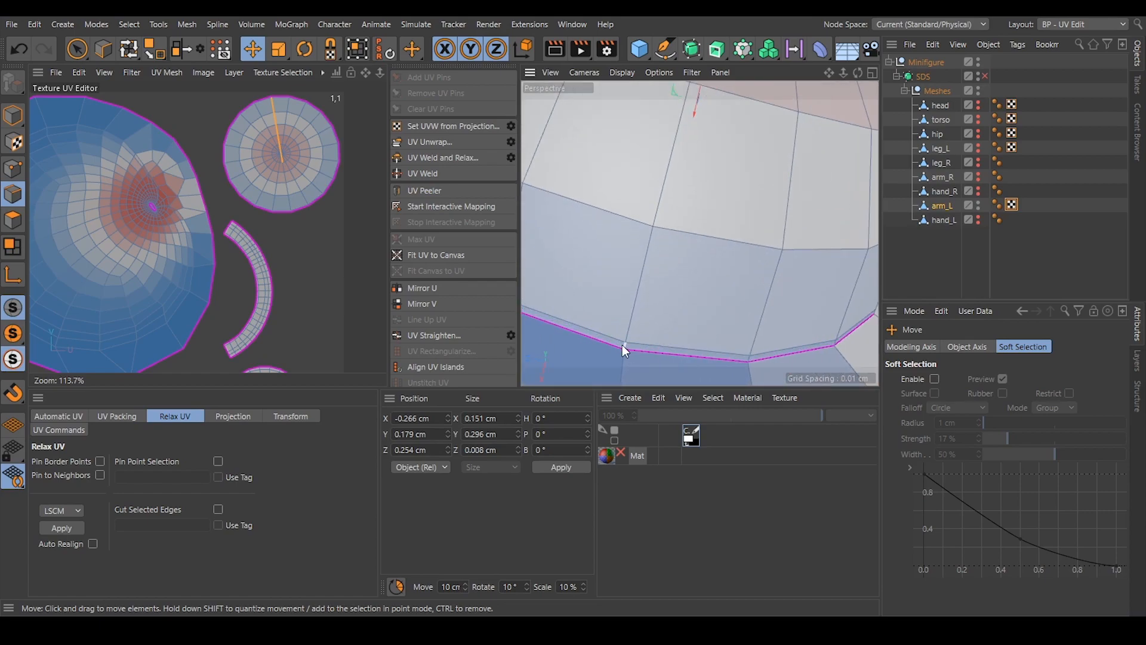
Extend the seam down to the shoulder ball's lower base, unwrap the ball, and clear the edge selection.
shift+click(625, 347)
click(446, 141)
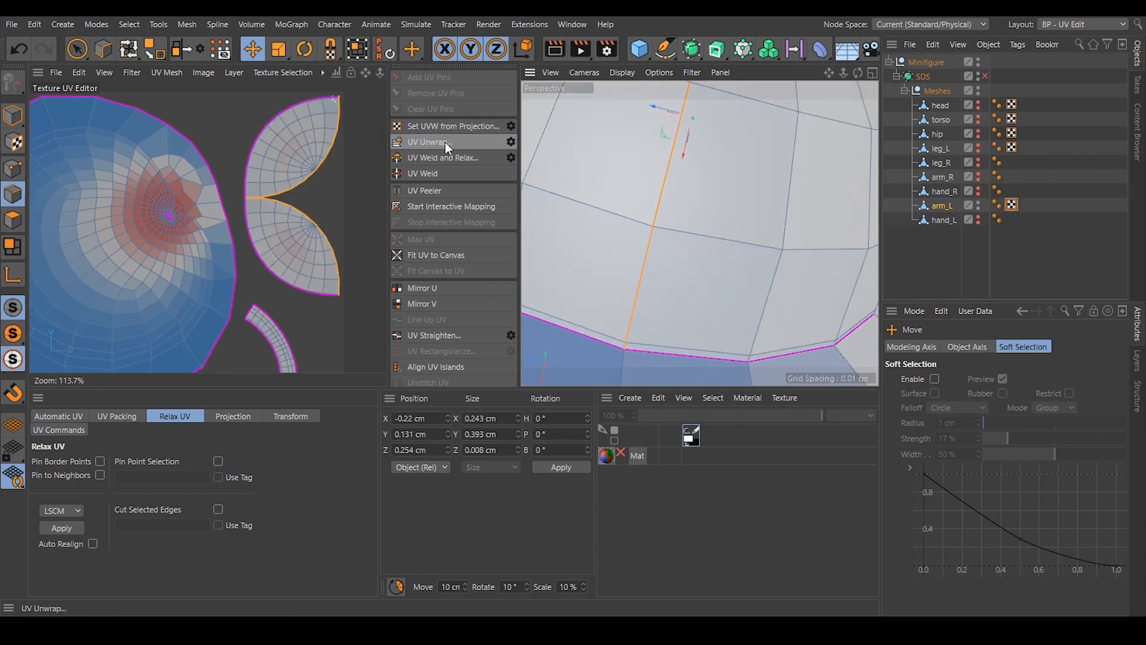
click(253, 240)
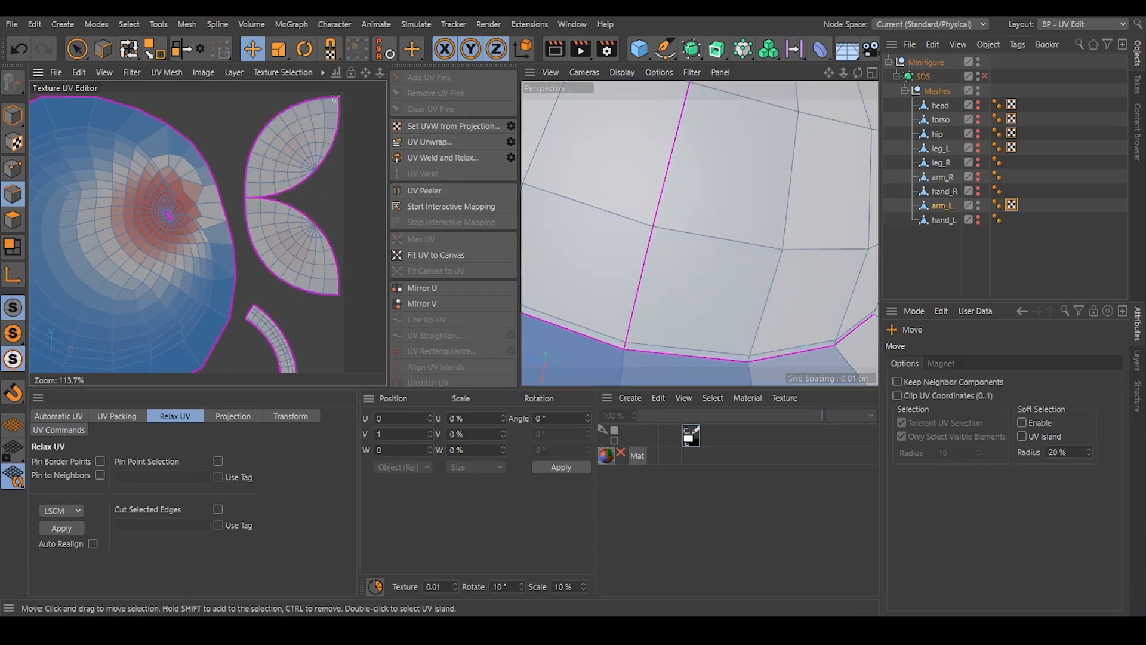
Select the edge lines around arm_L's shoulder and along the upper and lower sides of the forearm to the wrist rim.
scroll(327, 184, down, 5)
scroll(682, 274, down, 10)
alt+drag(686, 226, 826, 229)
mouse_move(770, 284)
alt+mouse_down()
mouse_move(742, 281)
mouse_move(779, 285)
alt+mouse_up()
click(776, 286)
alt+drag(677, 259, 618, 241)
double_click(604, 234)
alt+drag(732, 249, 736, 339)
double_click(661, 330)
scroll(738, 338, up, 5)
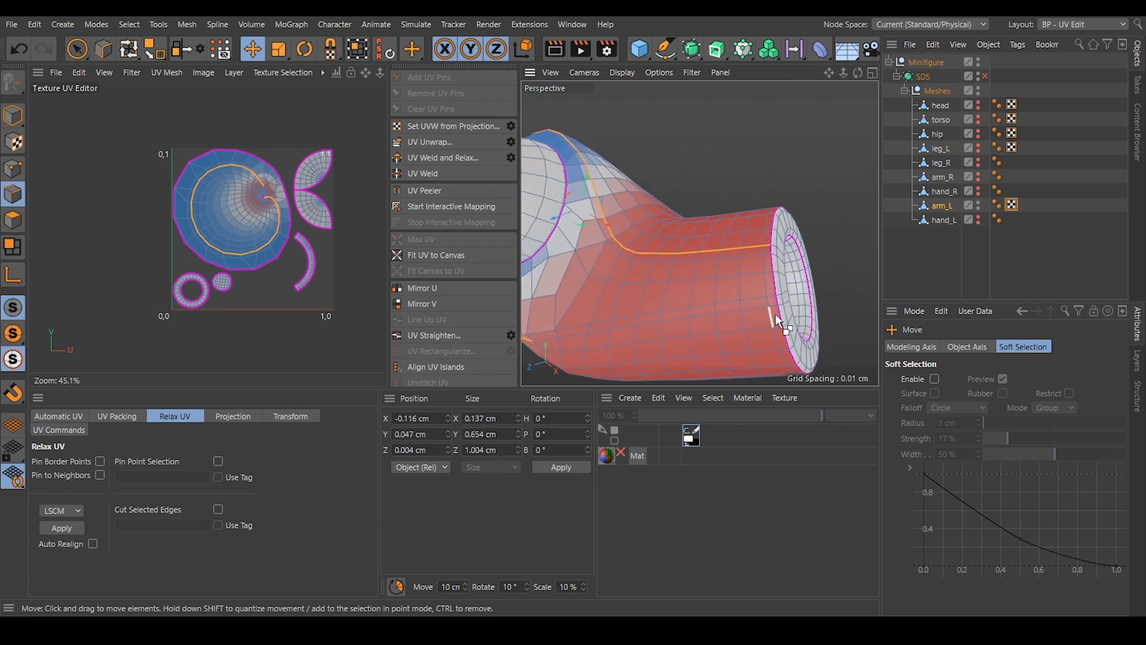
shift+double_click(773, 305)
scroll(687, 268, down, 5)
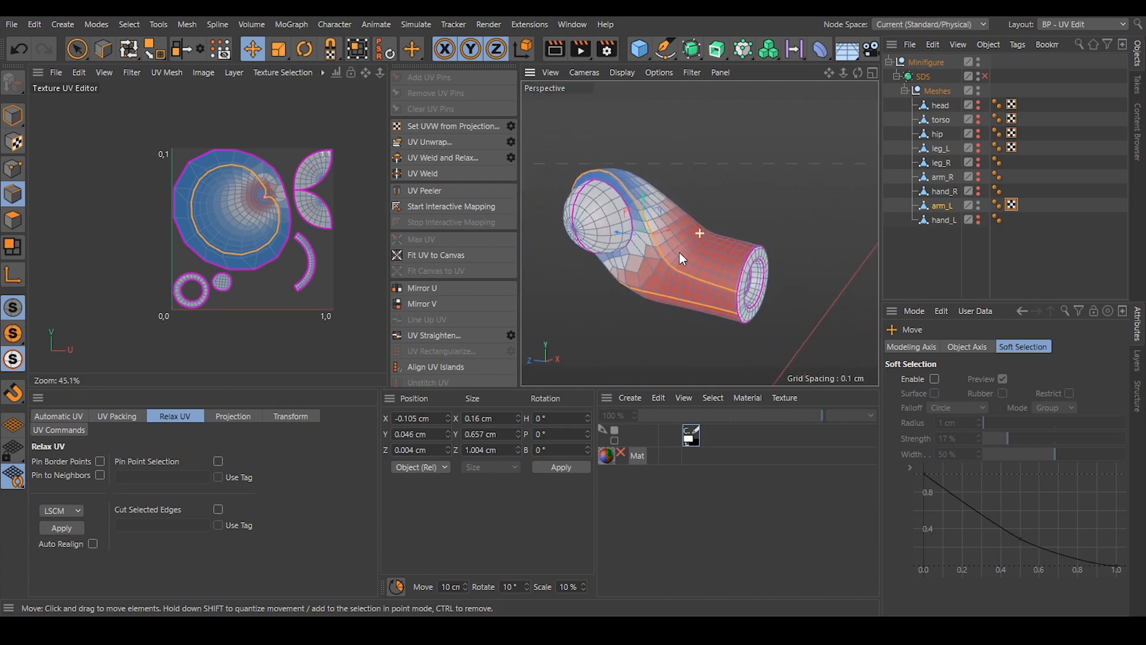
Unwrap arm_L's main body along the selected edge lines and clear the selection.
click(434, 141)
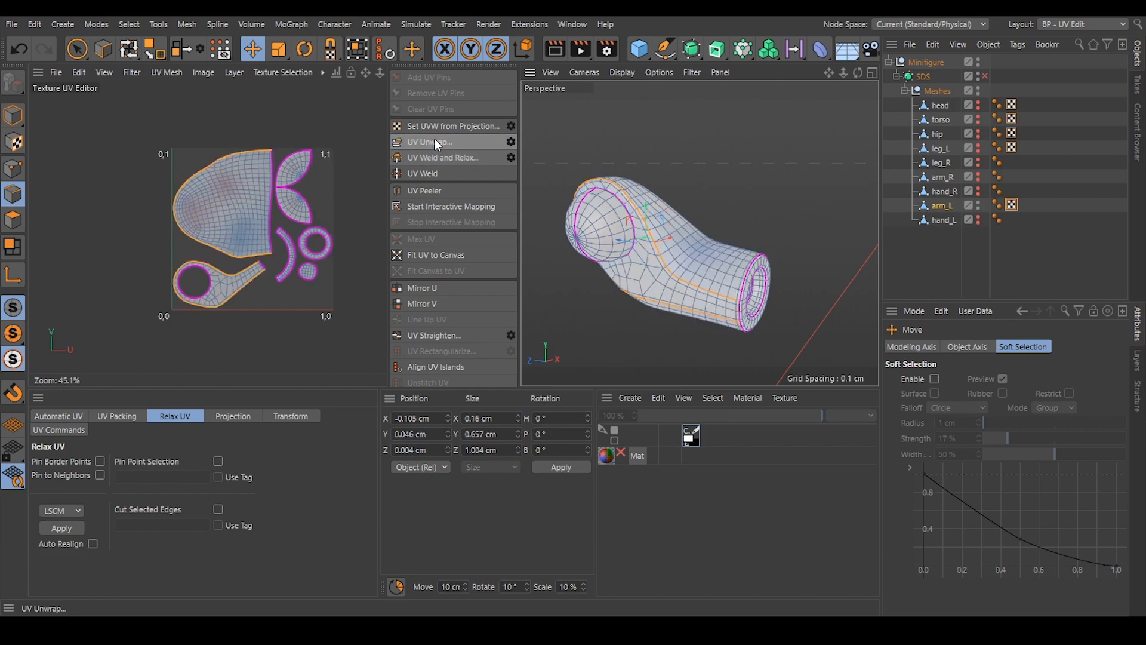
click(353, 299)
scroll(251, 236, up, 6)
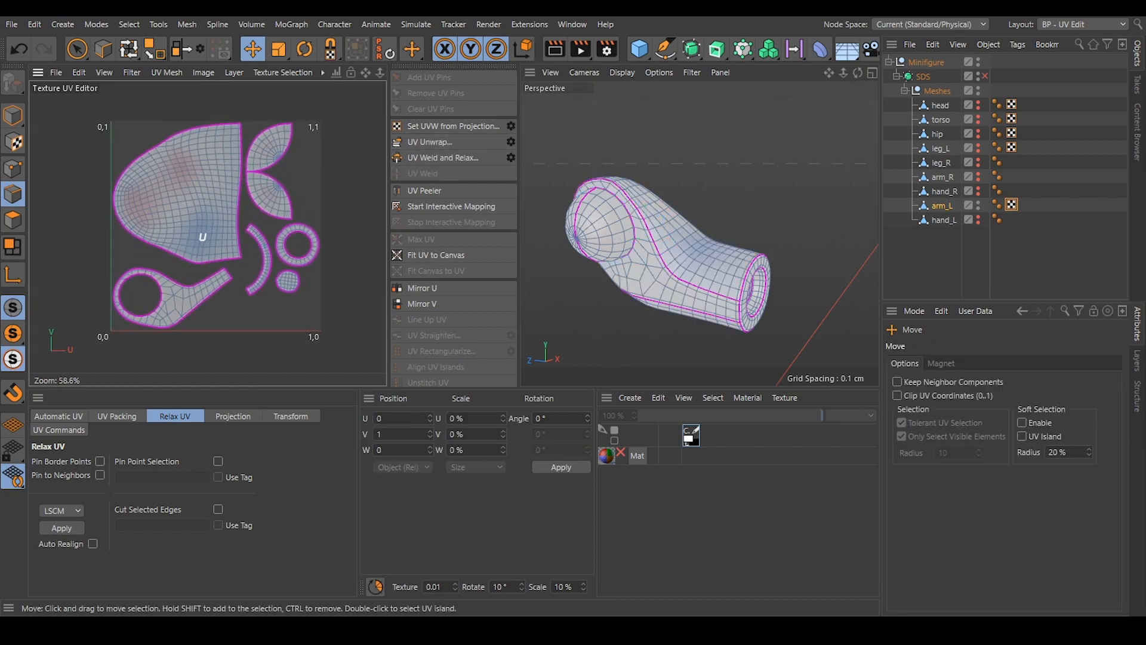
alt+middle_drag(232, 242, 244, 219)
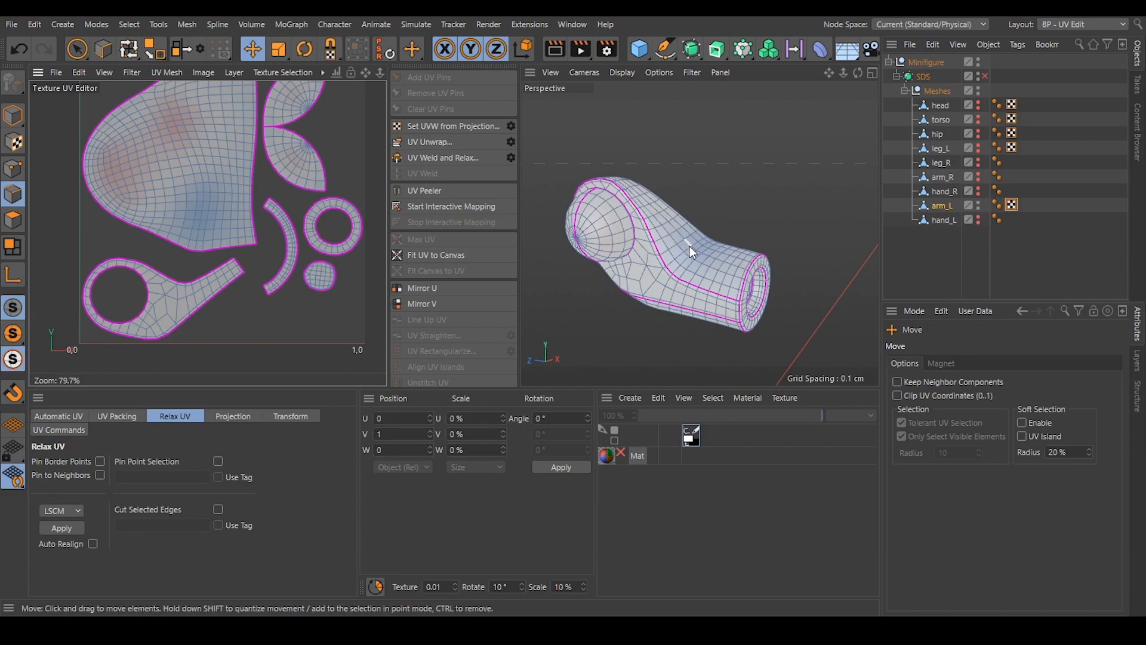
Select a short edge line on arm_L's shoulder running in from the shoulder seam, unwrap along it as a relief cut, and clear the selection.
scroll(127, 177, up, 3)
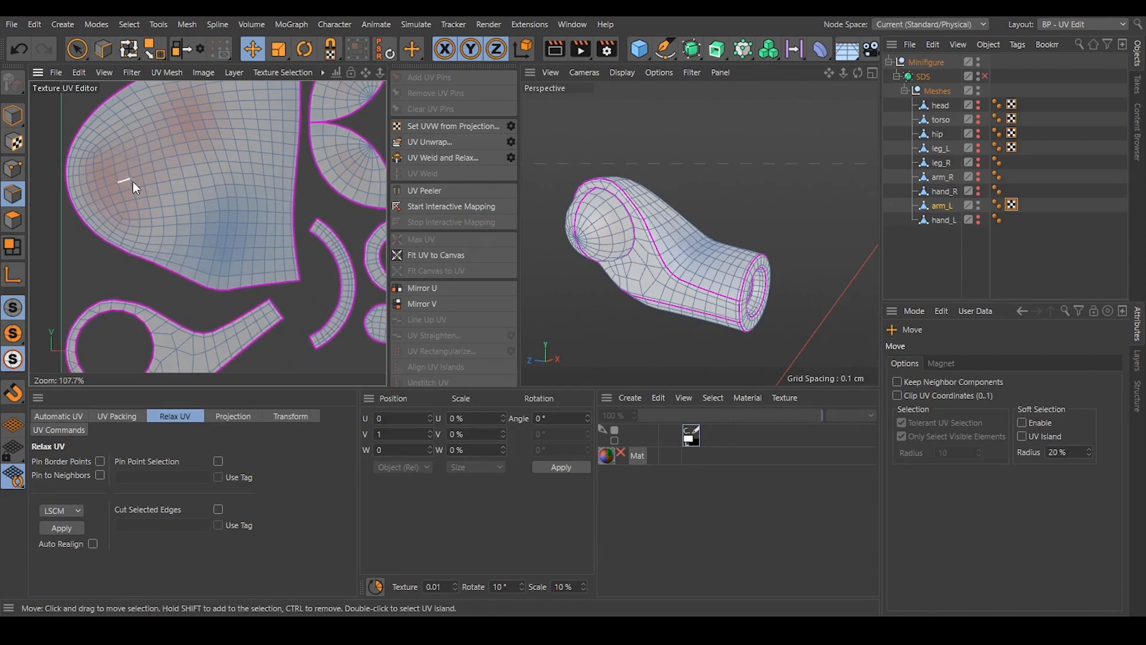
alt+drag(614, 230, 499, 251)
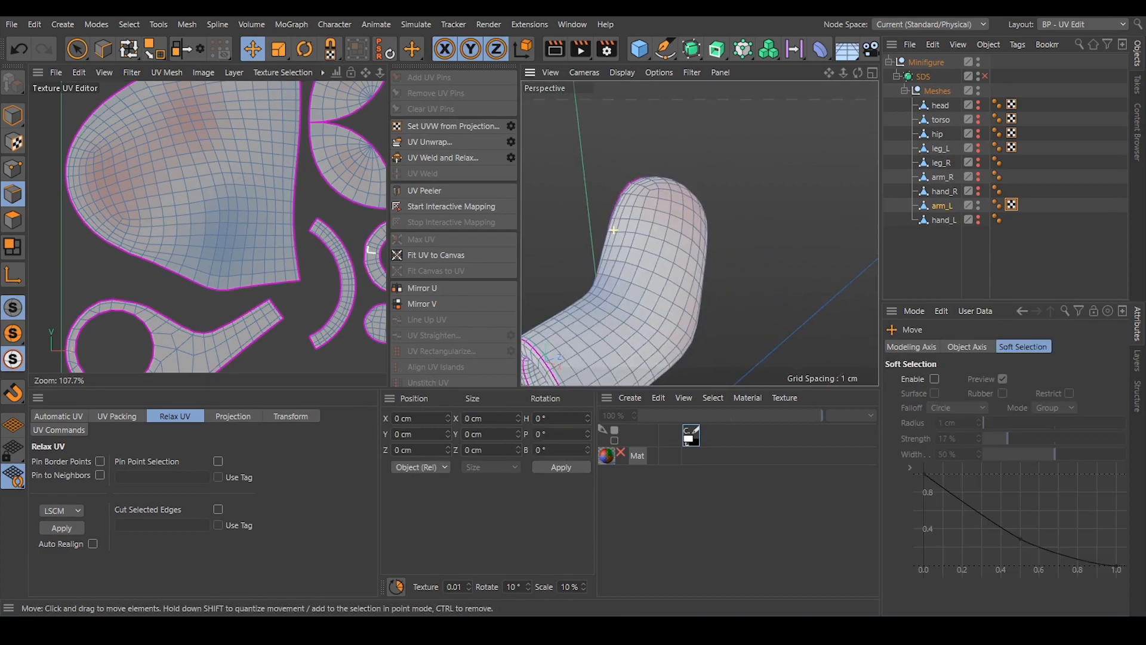
alt+drag(672, 198, 669, 228)
scroll(668, 232, up, 3)
click(668, 238)
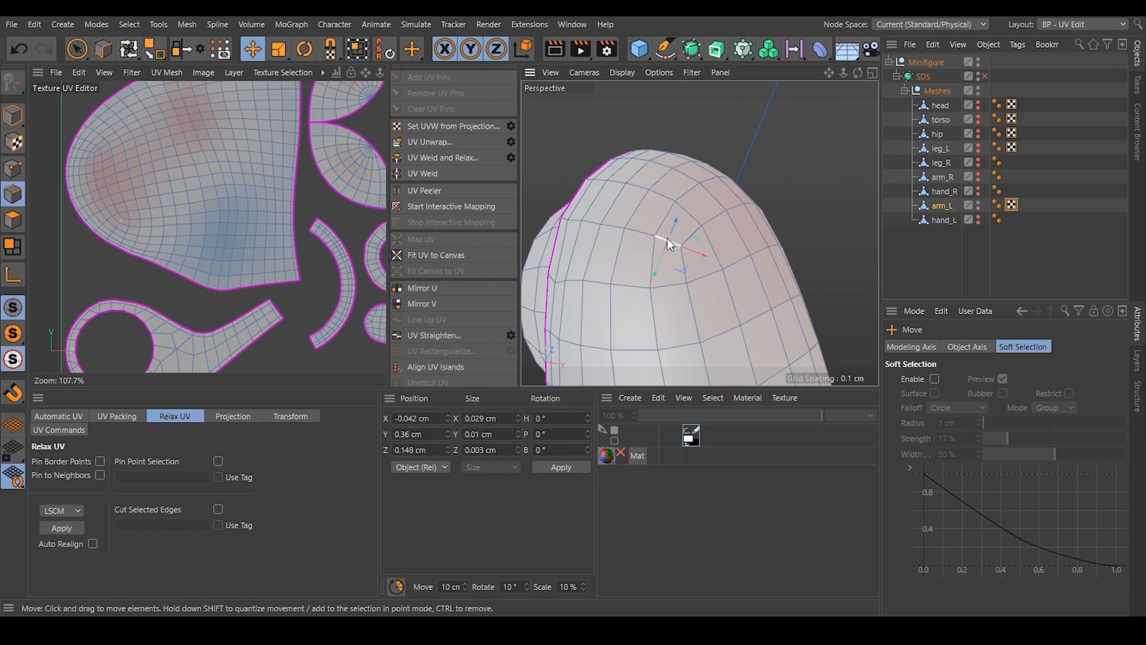
alt+drag(611, 201, 701, 200)
shift+click(577, 231)
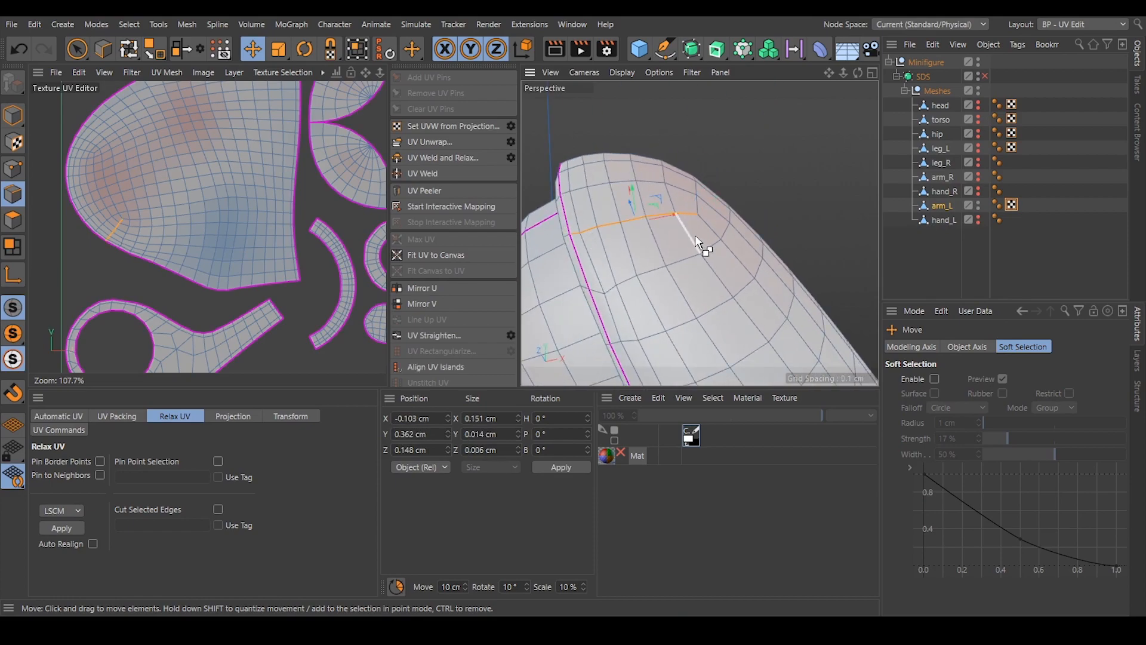
click(415, 142)
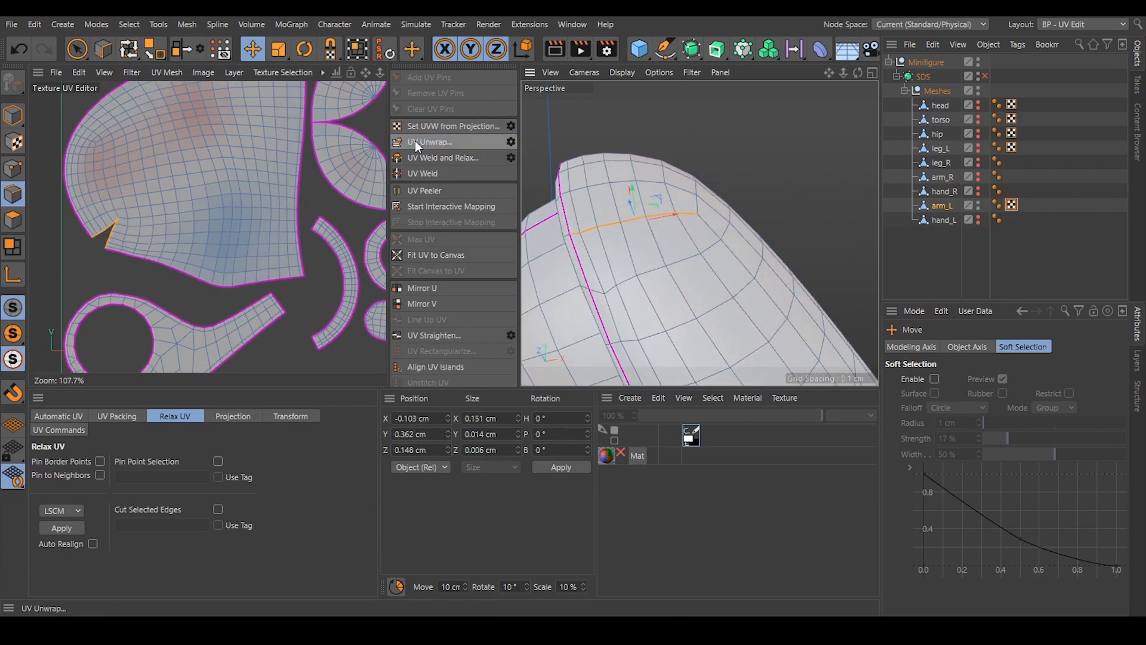
click(319, 202)
Cut a relief notch of two edges at arm_L's outer elbow next to the side seam, unwrap, and clear the selection.
scroll(257, 189, down, 3)
alt+middle_drag(278, 186, 226, 203)
alt+drag(691, 283, 568, 241)
scroll(692, 241, down, 3)
alt+drag(700, 247, 748, 286)
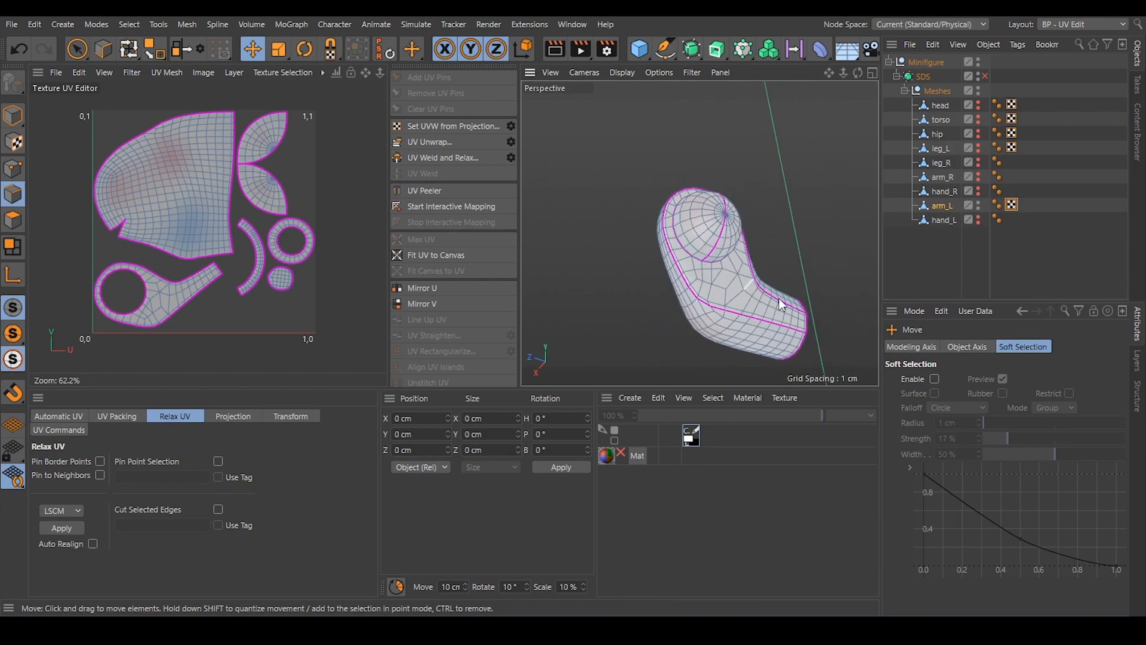
scroll(735, 328, up, 6)
click(706, 294)
shift+click(690, 307)
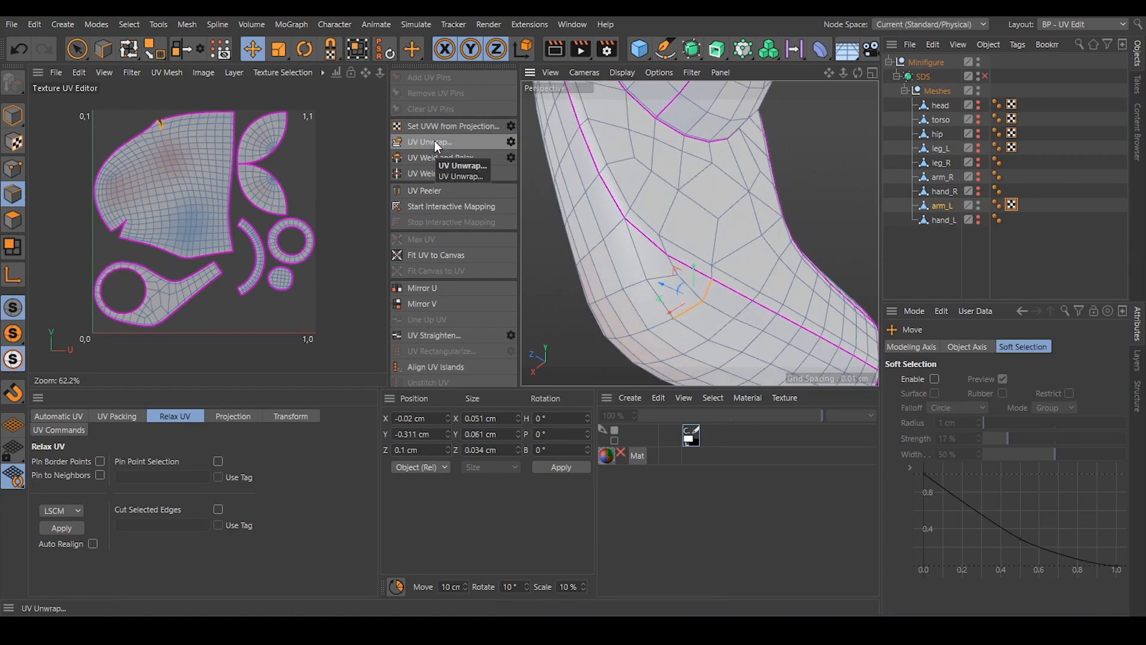
scroll(148, 137, up, 5)
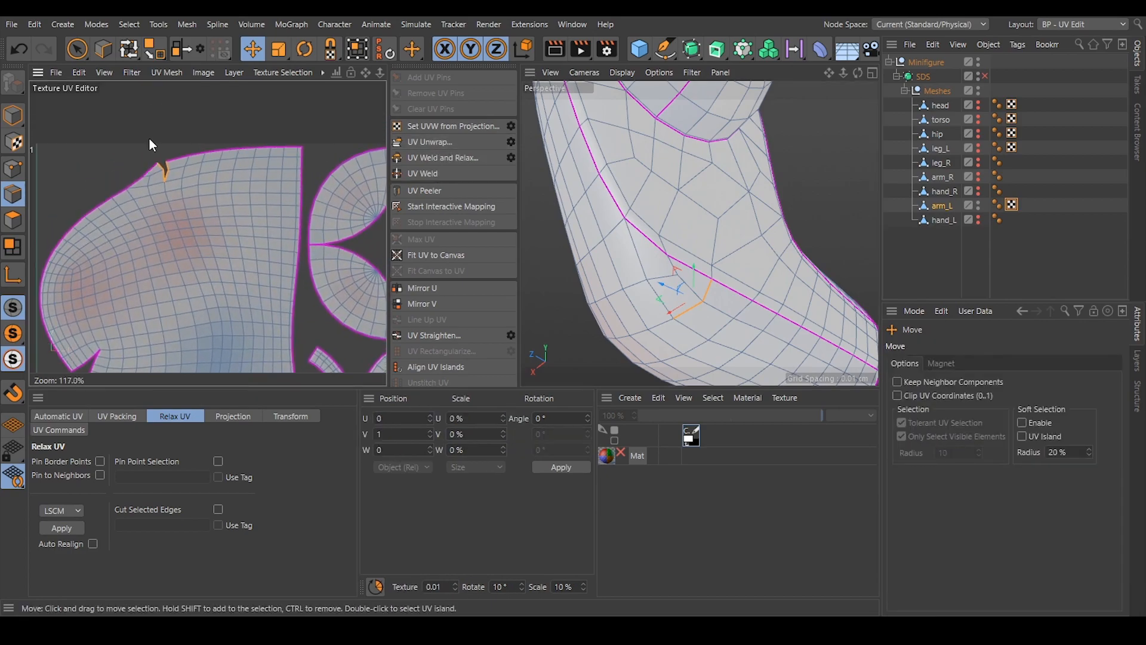
scroll(148, 138, up, 2)
click(228, 125)
scroll(146, 177, up, 3)
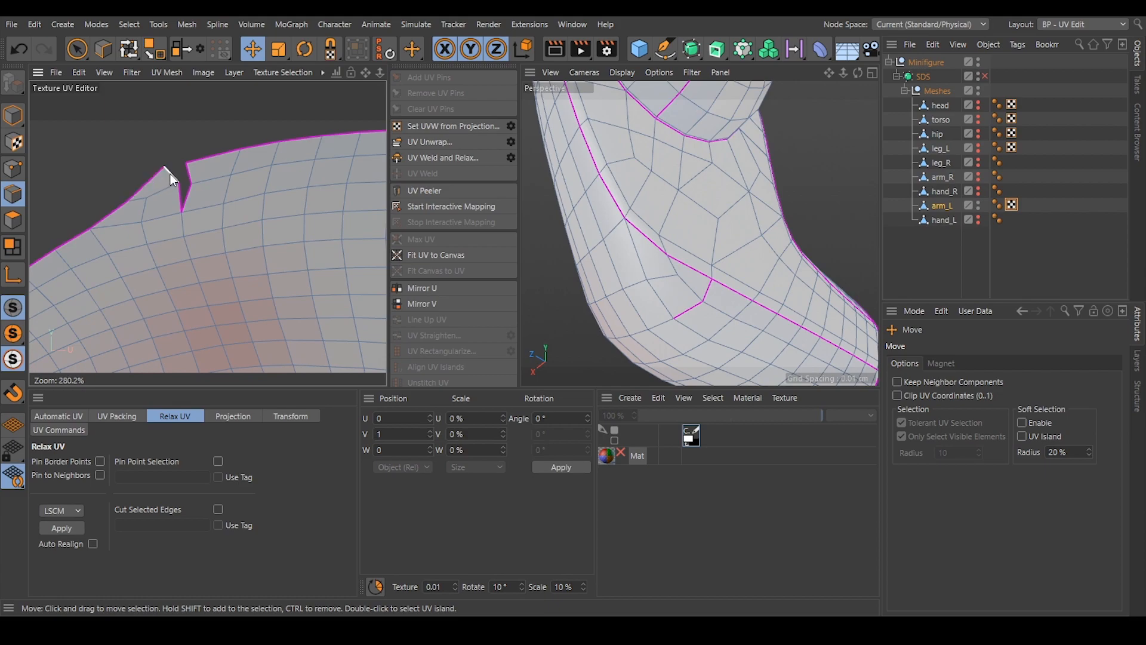
Select both edges of the elbow notch, close it with UV Weld, and clear the selection.
scroll(446, 292, down, 3)
click(190, 177)
shift+click(189, 200)
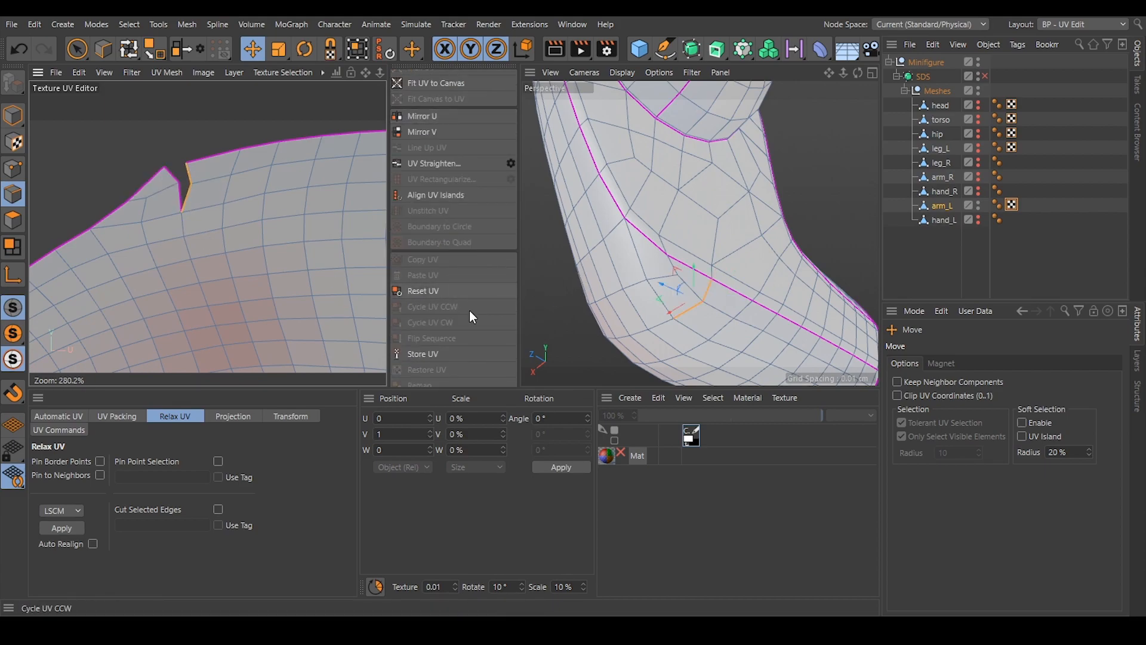
scroll(471, 307, up, 3)
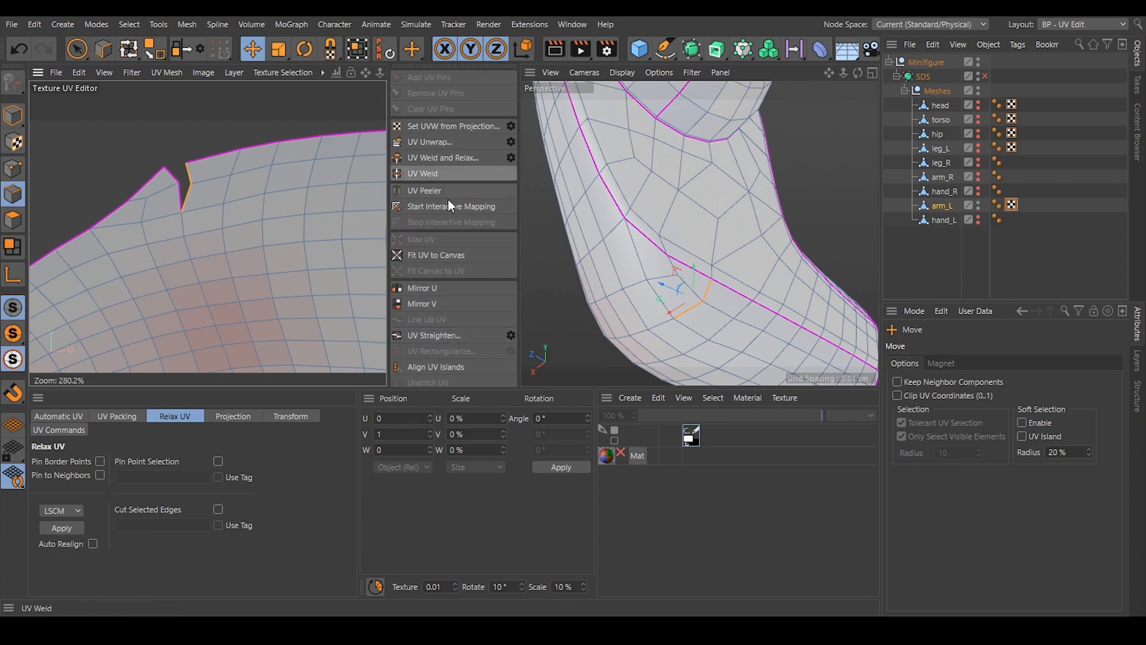
scroll(449, 340, down, 3)
scroll(448, 335, up, 3)
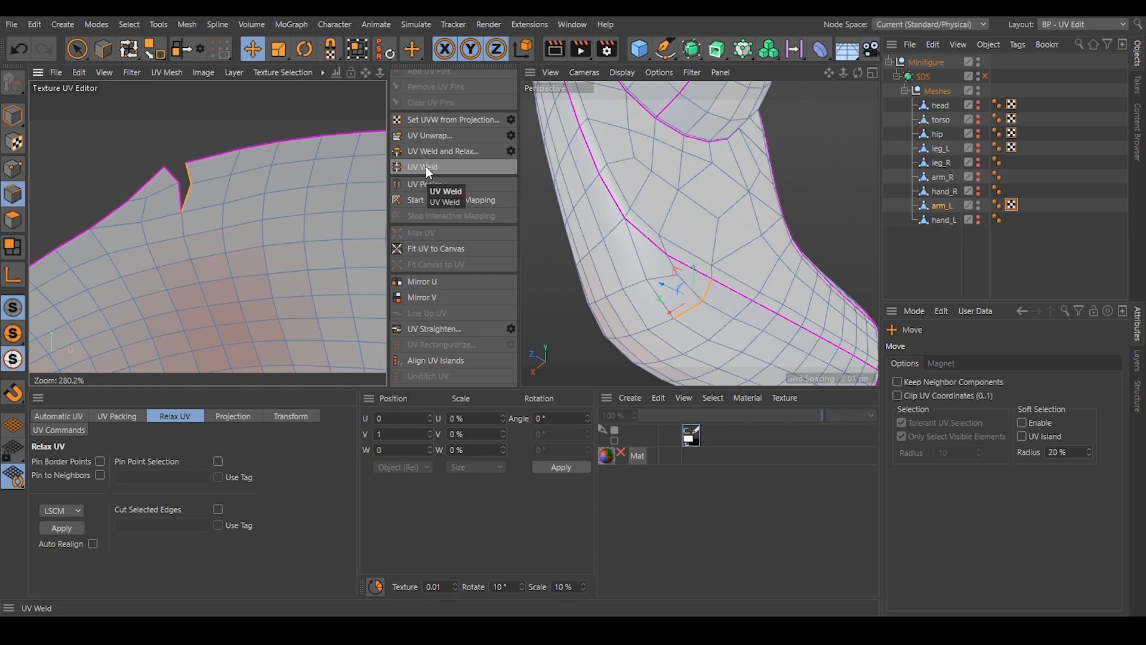
click(425, 167)
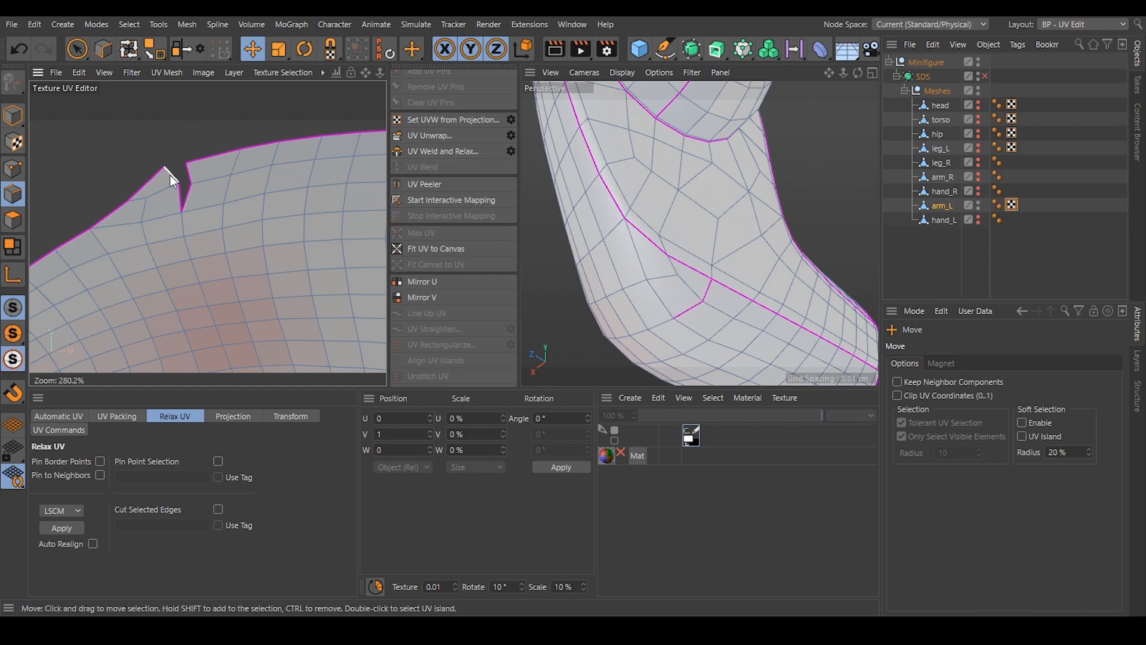
click(692, 307)
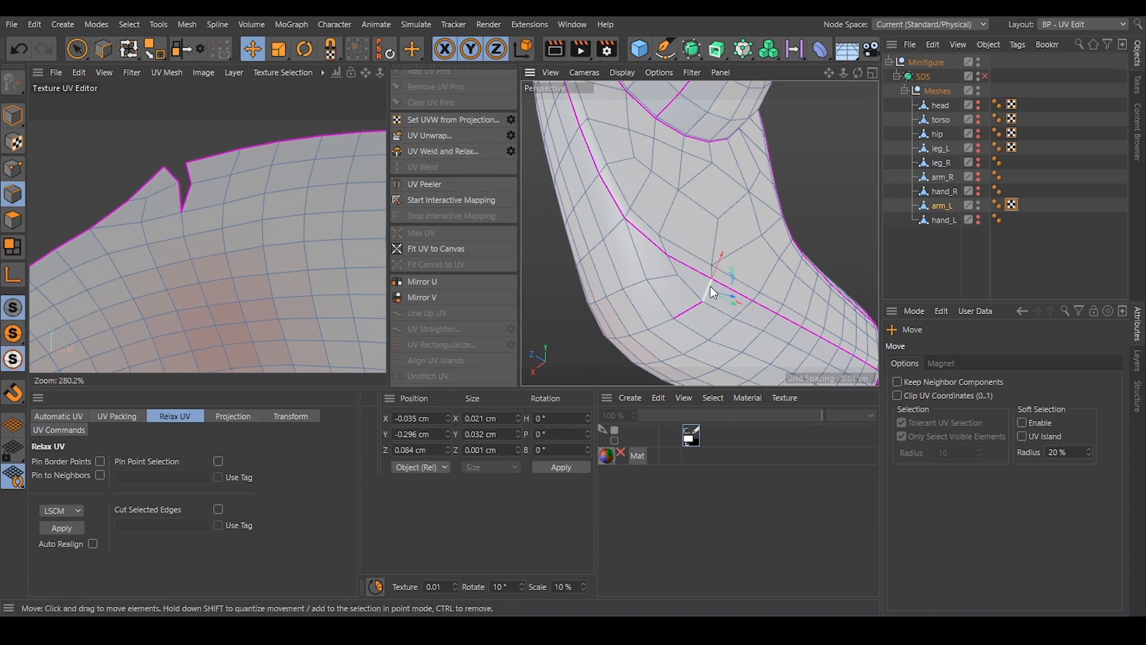
shift+click(695, 306)
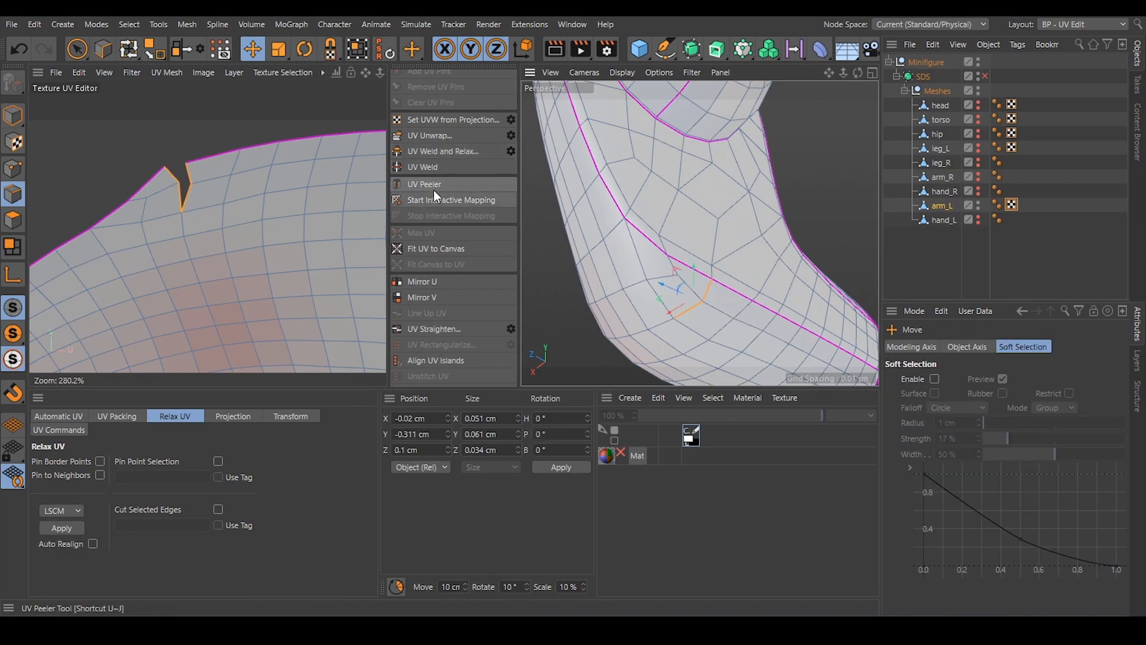
click(434, 168)
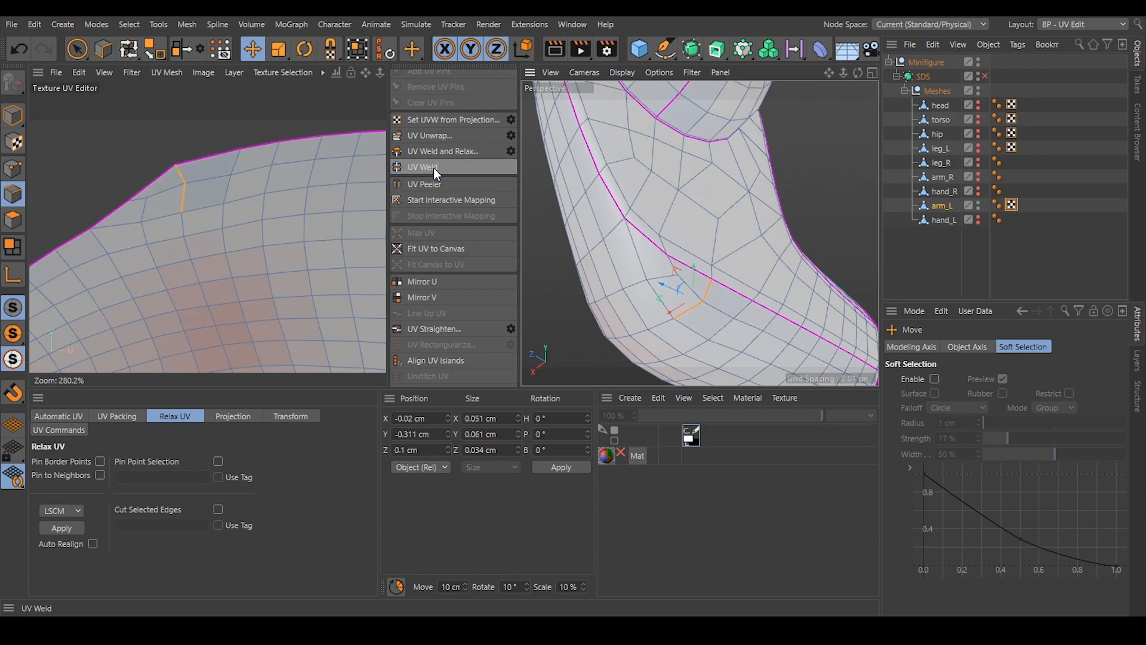
click(185, 140)
scroll(191, 203, down, 4)
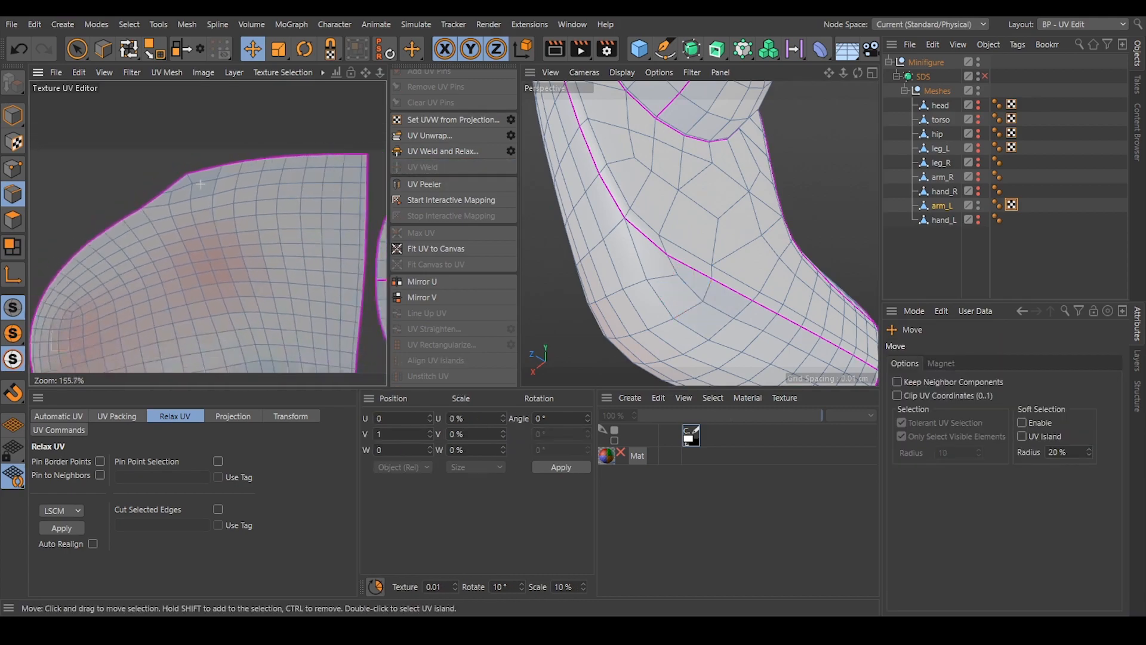
Switch to polygon mode and unwrap arm_L again to even out its main island.
alt+middle_drag(242, 276, 236, 214)
click(15, 219)
click(430, 136)
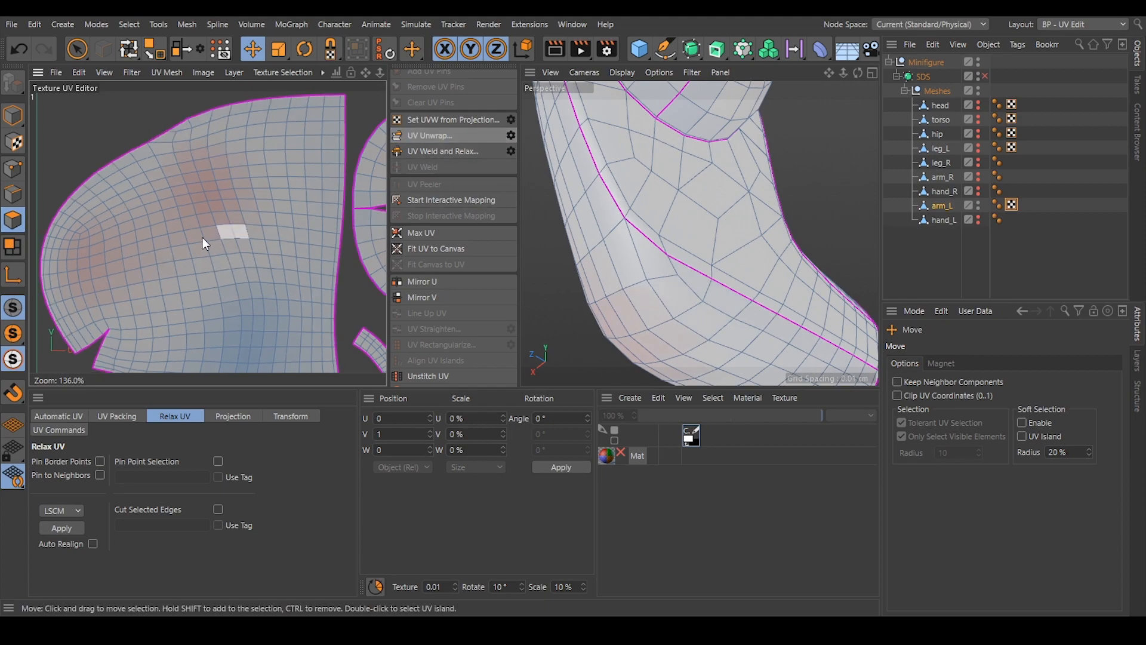
scroll(217, 167, down, 3)
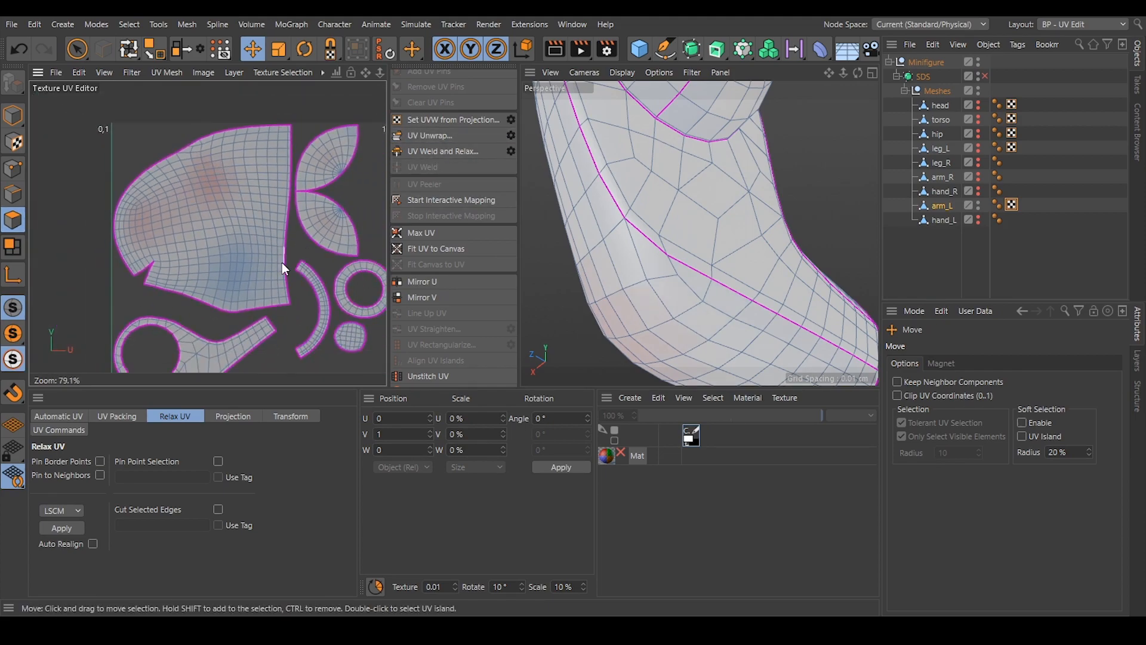
Hide arm_L, make hand_R visible and selected in its place, and enter edge mode for it.
alt+drag(701, 191, 841, 220)
click(910, 261)
alt+drag(807, 254, 880, 216)
click(942, 204)
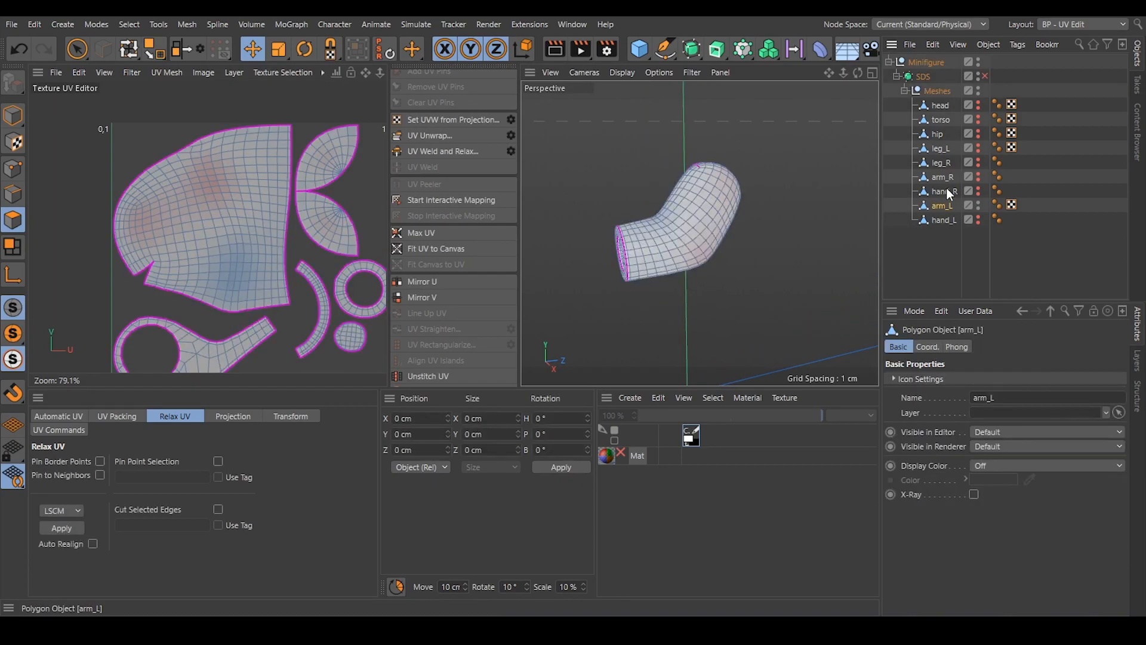
click(16, 117)
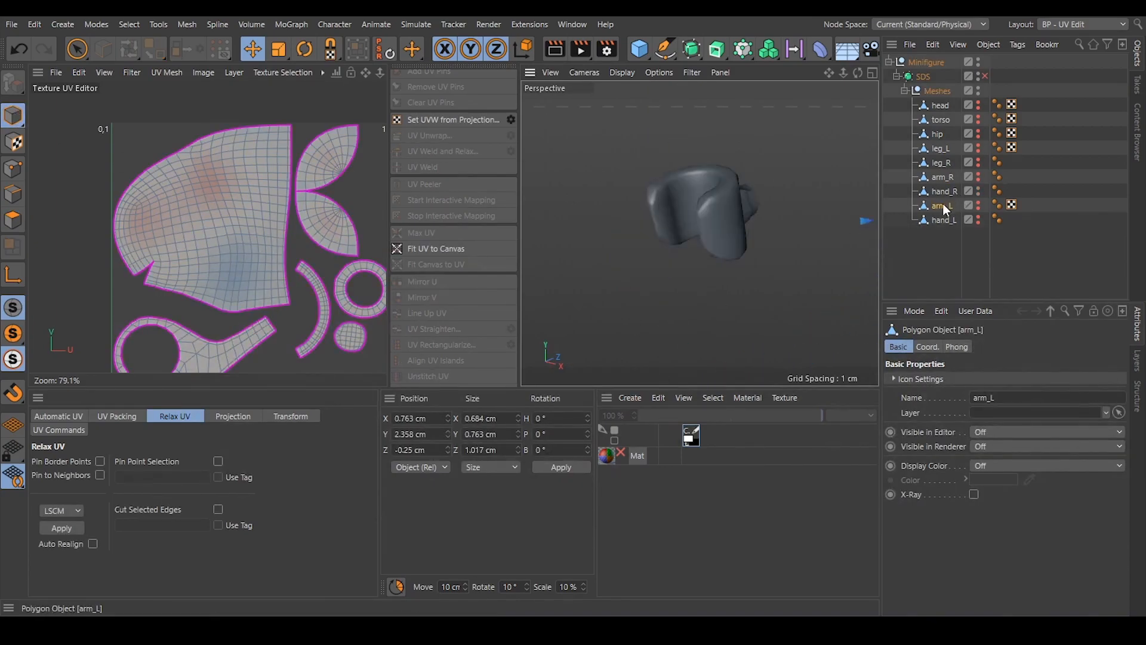
click(942, 194)
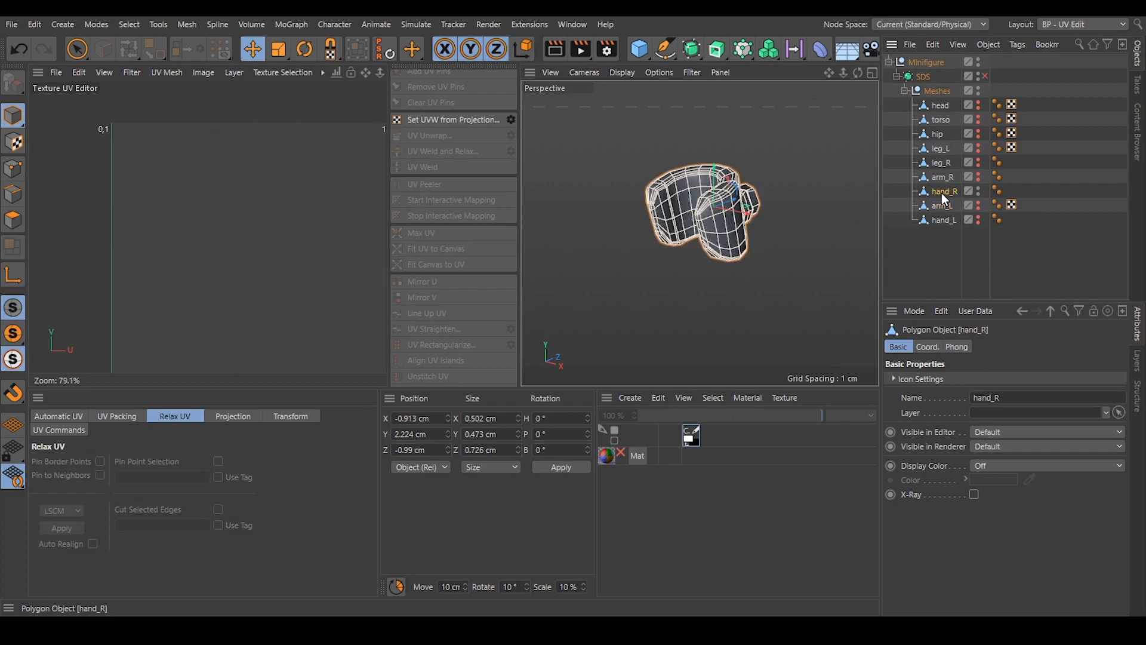
alt+drag(795, 204, 757, 277)
click(12, 194)
Examine hand_R's grip, collar and wrist peg from several sides for suitable seam positions.
scroll(725, 233, up, 2)
scroll(725, 233, up, 3)
alt+drag(699, 233, 718, 210)
alt+drag(696, 173, 680, 120)
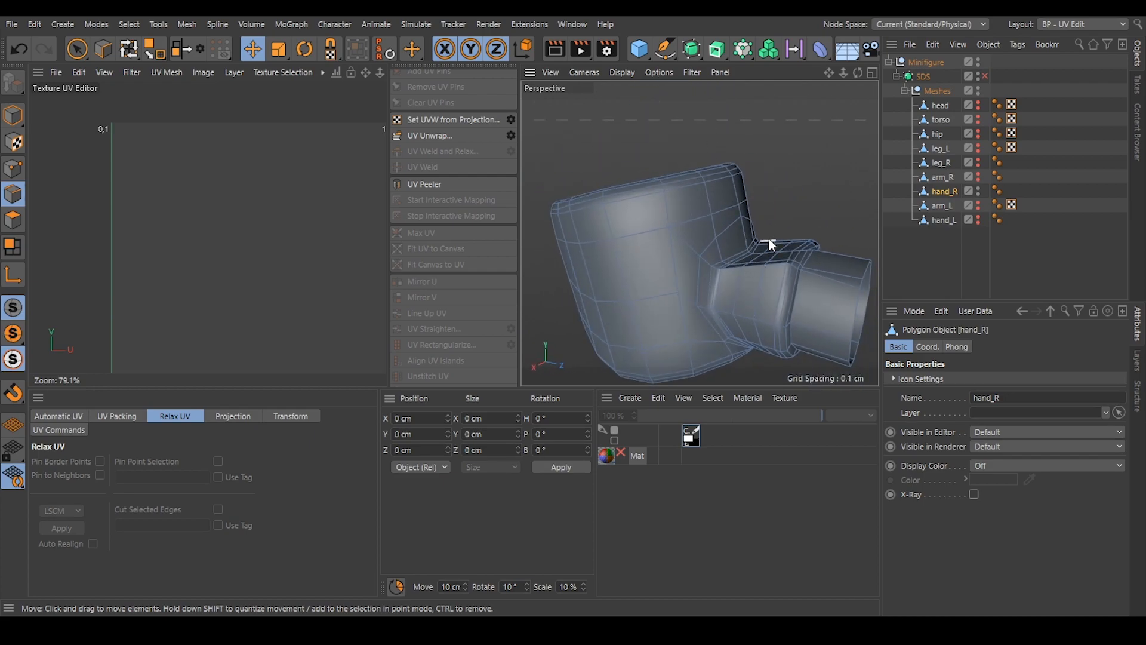
mouse_move(695, 241)
alt+mouse_down()
mouse_move(714, 247)
mouse_move(804, 221)
mouse_move(698, 234)
alt+mouse_up()
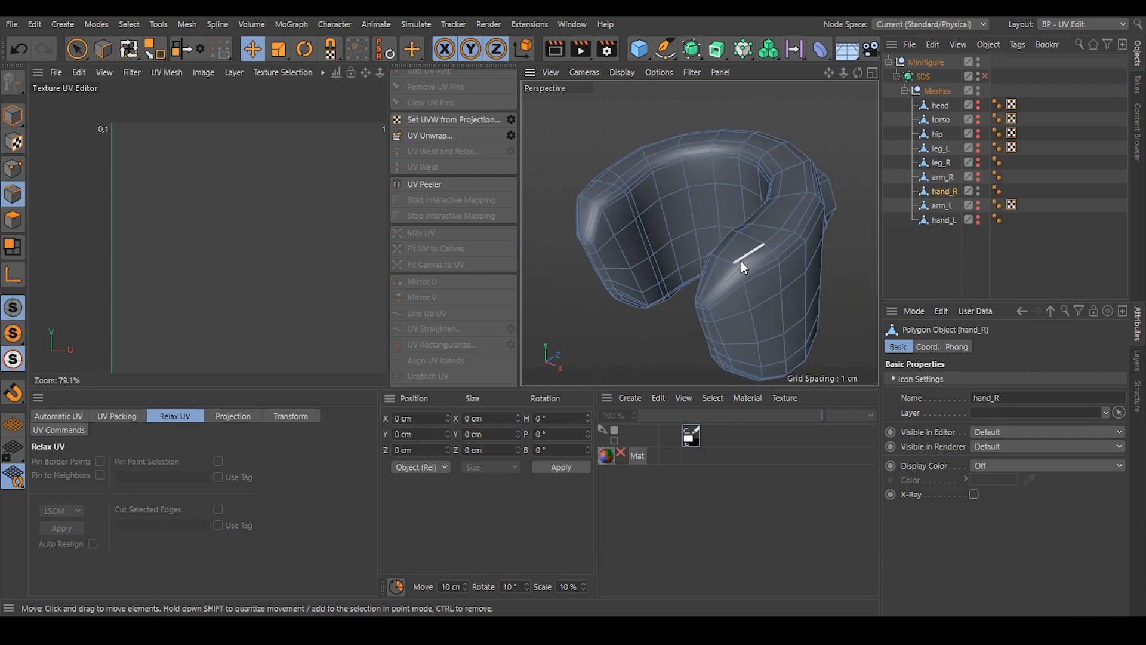
mouse_move(762, 225)
alt+mouse_down()
mouse_move(774, 184)
mouse_move(746, 234)
mouse_move(740, 185)
mouse_move(747, 209)
alt+mouse_up()
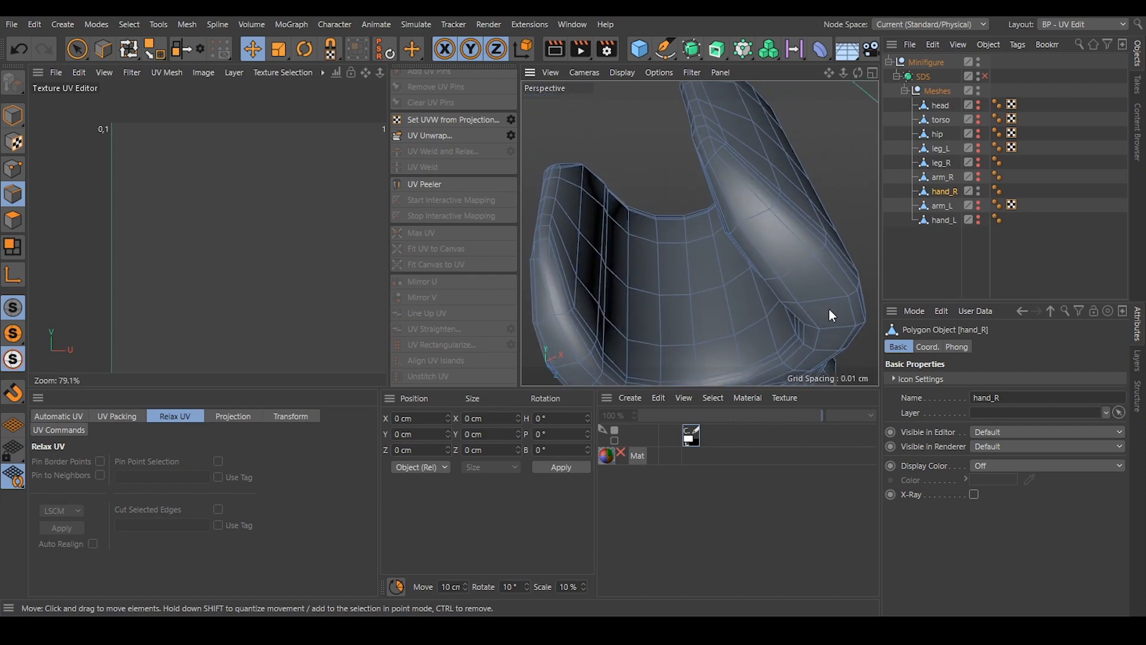
alt+drag(711, 275, 748, 324)
alt+drag(629, 264, 687, 226)
Select the edge loop where hand_R's collar joins the grip and unwrap the hand along it.
scroll(723, 259, up, 5)
double_click(712, 256)
scroll(715, 251, down, 5)
scroll(699, 220, up, 4)
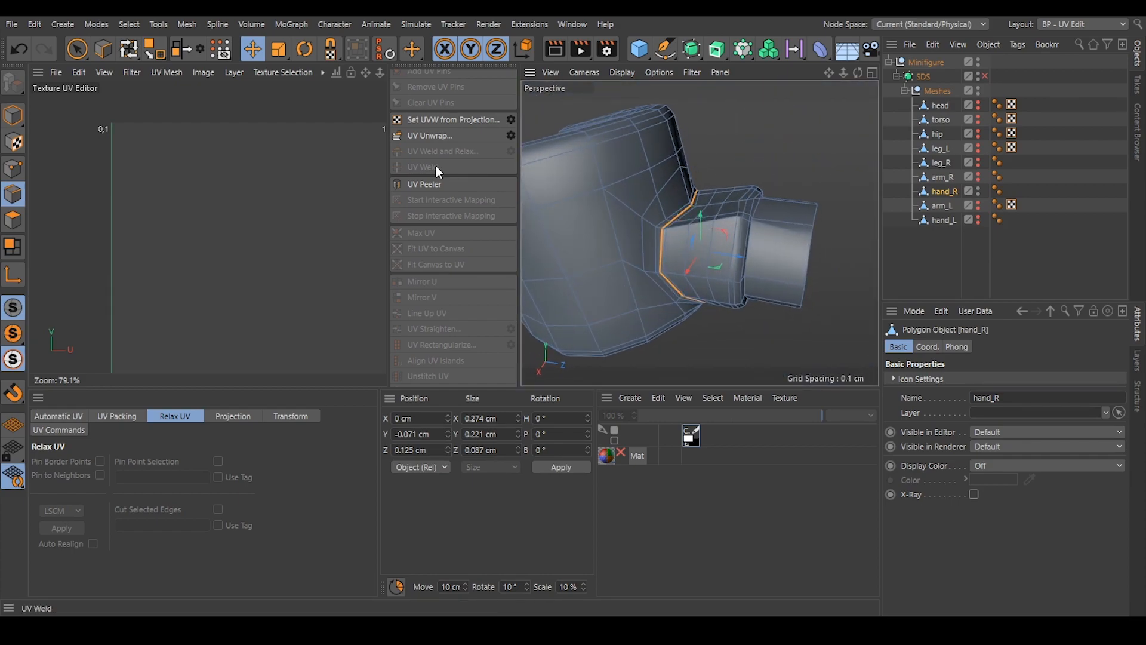
click(428, 136)
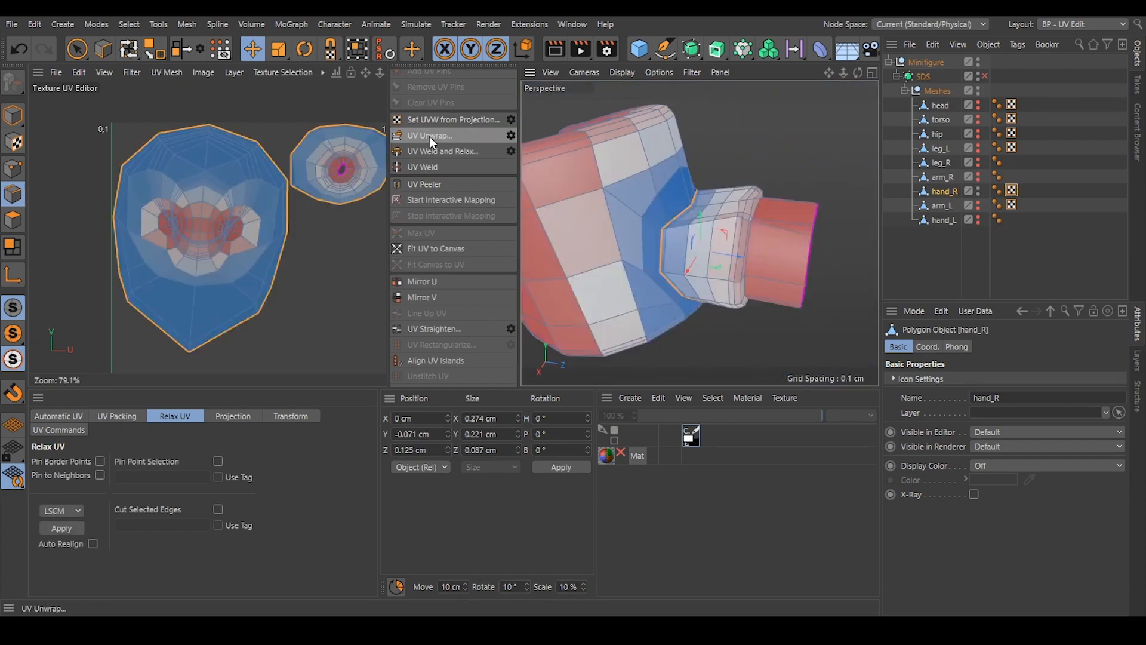
Select the edge loop where the wrist peg meets the collar and unwrap the peg as a separate island.
alt+middle_drag(332, 243, 243, 237)
scroll(707, 224, up, 4)
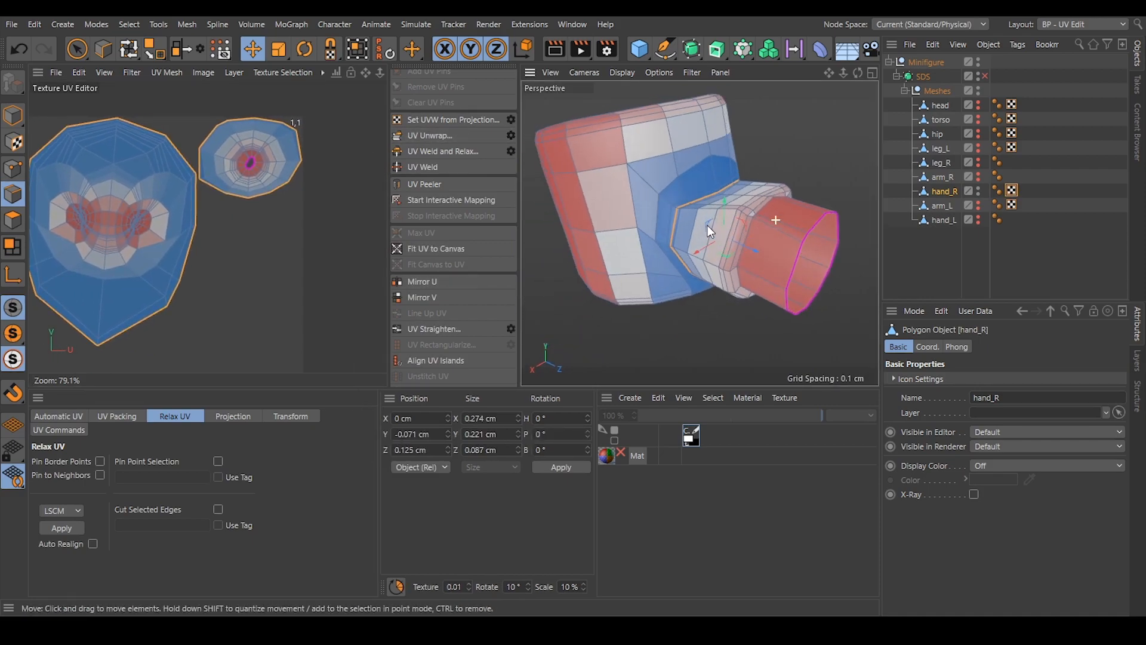
alt+drag(782, 219, 744, 197)
double_click(739, 233)
scroll(744, 247, down, 4)
alt+drag(744, 247, 452, 141)
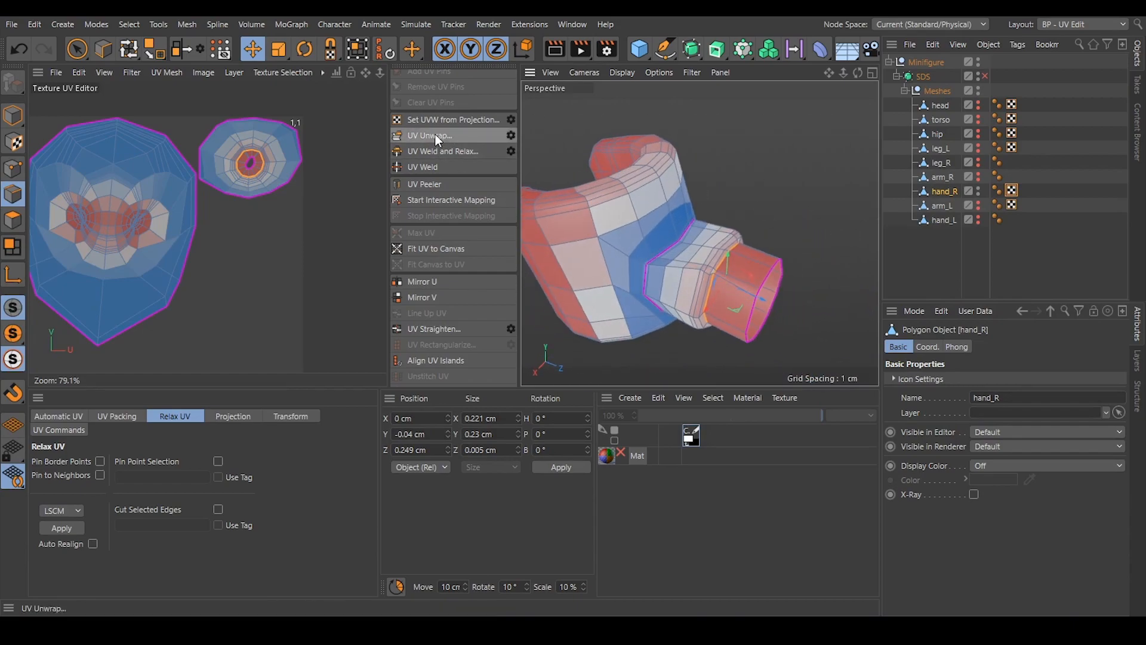
click(435, 134)
Select the lengthwise edges along the underside of the wrist peg and collar and unwrap both parts into strips.
alt+drag(738, 304, 690, 288)
alt+drag(773, 311, 733, 309)
click(748, 299)
scroll(713, 272, up, 5)
click(710, 263)
click(684, 338)
alt+drag(684, 338, 717, 297)
click(439, 138)
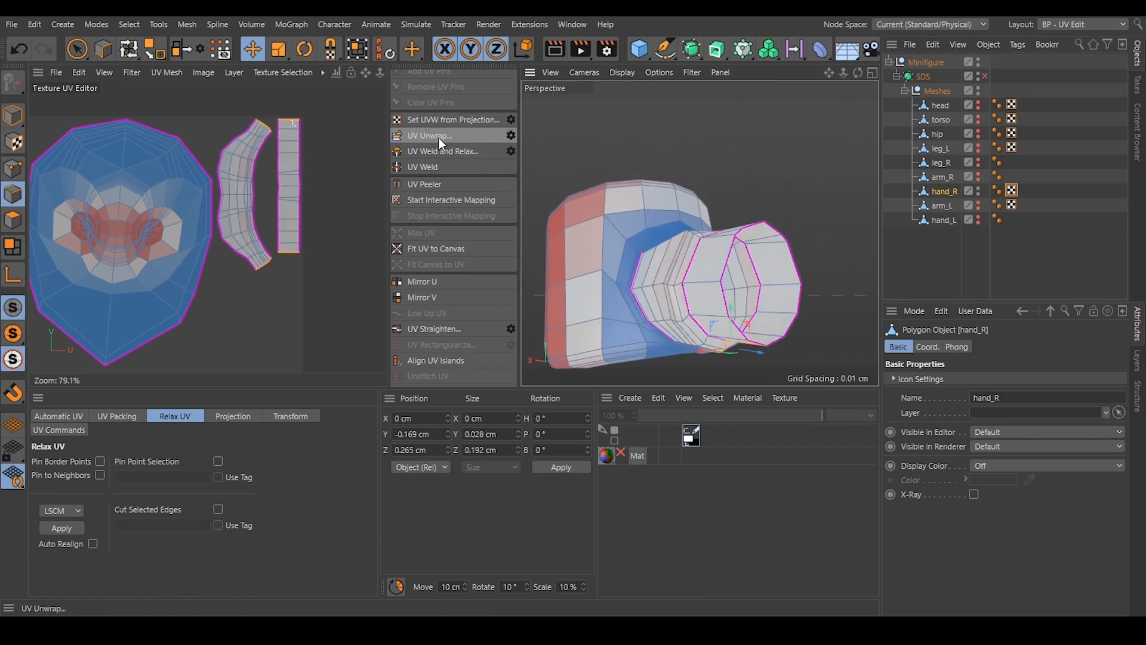
Select the short edges at both upper corners of the collar beside the peg, unwrap with these relief cuts, and clear the selection.
scroll(694, 253, up, 8)
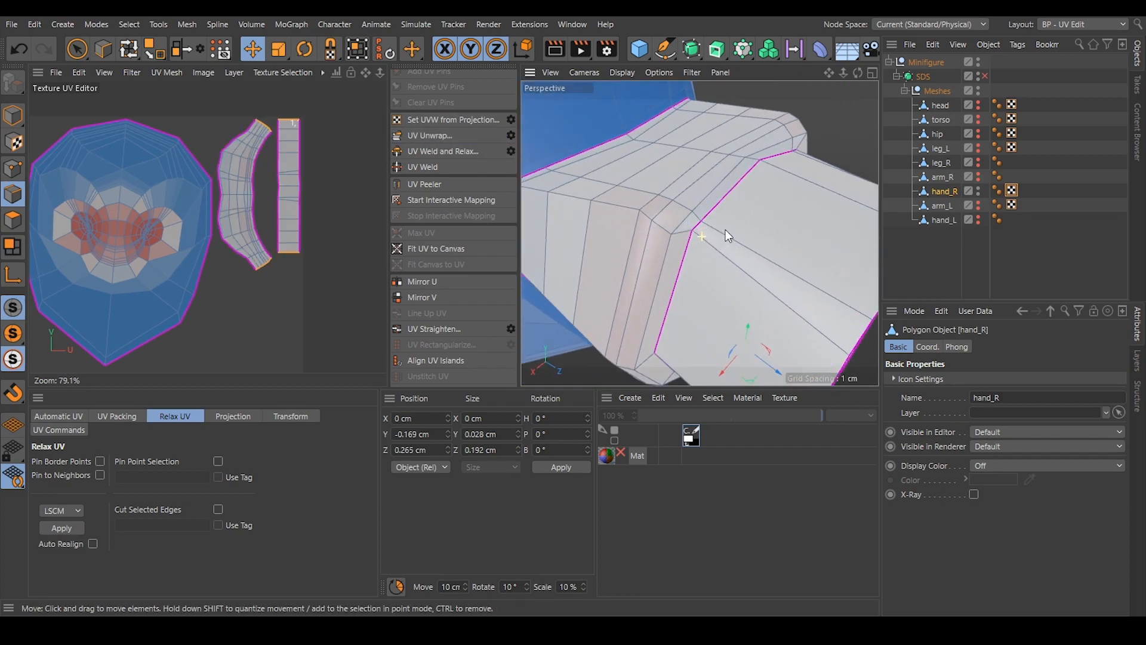
alt+drag(728, 230, 752, 264)
alt+drag(764, 220, 764, 301)
scroll(777, 275, up, 3)
scroll(770, 308, up, 2)
scroll(776, 307, up, 1)
click(743, 286)
shift+click(764, 312)
shift+click(786, 307)
shift+click(757, 306)
shift+click(773, 277)
shift+click(773, 296)
alt+drag(716, 264, 740, 246)
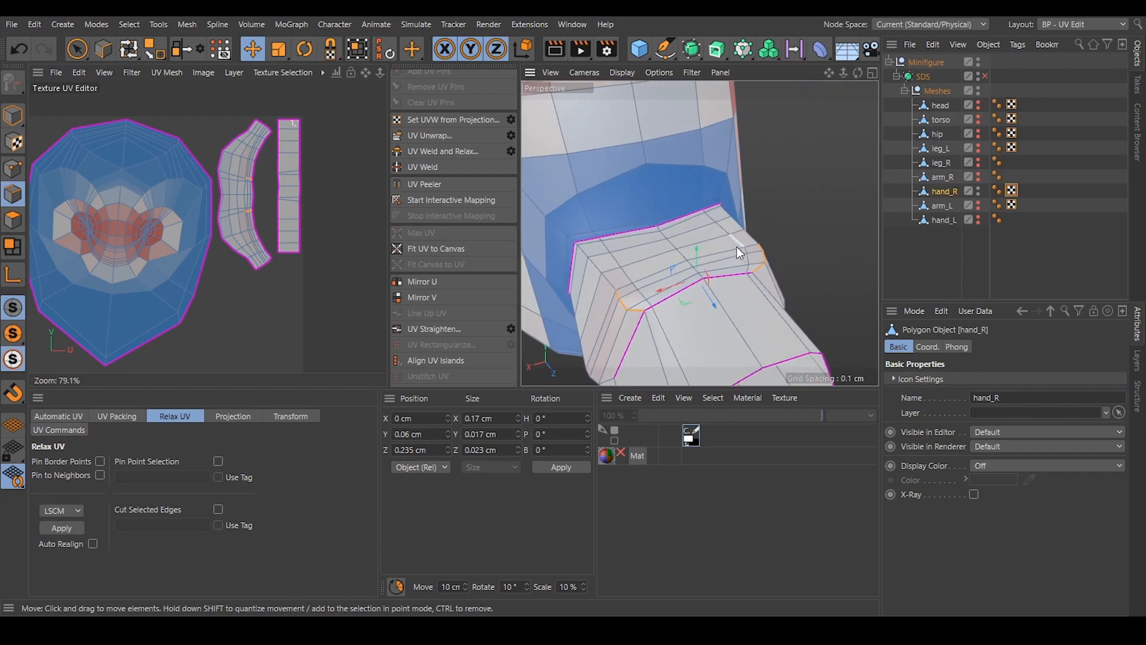
click(435, 132)
click(321, 299)
Select the edge loop around the grip's C-shaped upper rim and unwrap the rim as a separate island.
alt+drag(588, 264, 722, 227)
alt+right_drag(730, 216, 714, 216)
alt+drag(716, 222, 622, 84)
click(688, 270)
double_click(687, 270)
click(411, 135)
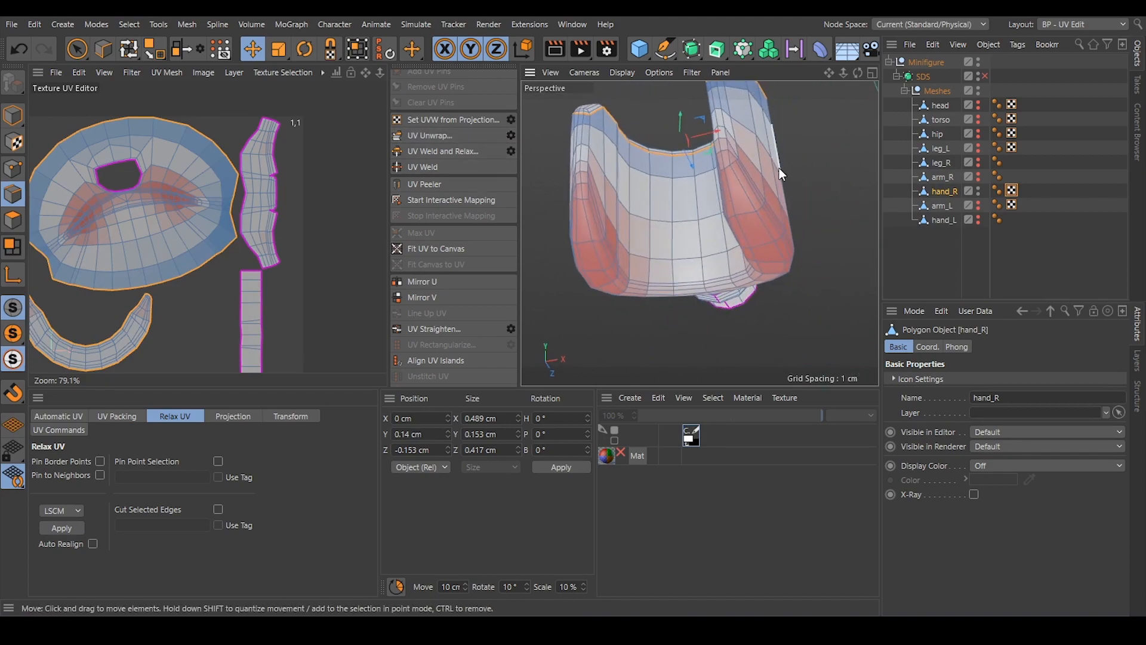
Select the inner edge loop along the lower rim of the grip and undo the extra loop selection.
scroll(722, 164, up, 3)
alt+drag(722, 163, 848, 175)
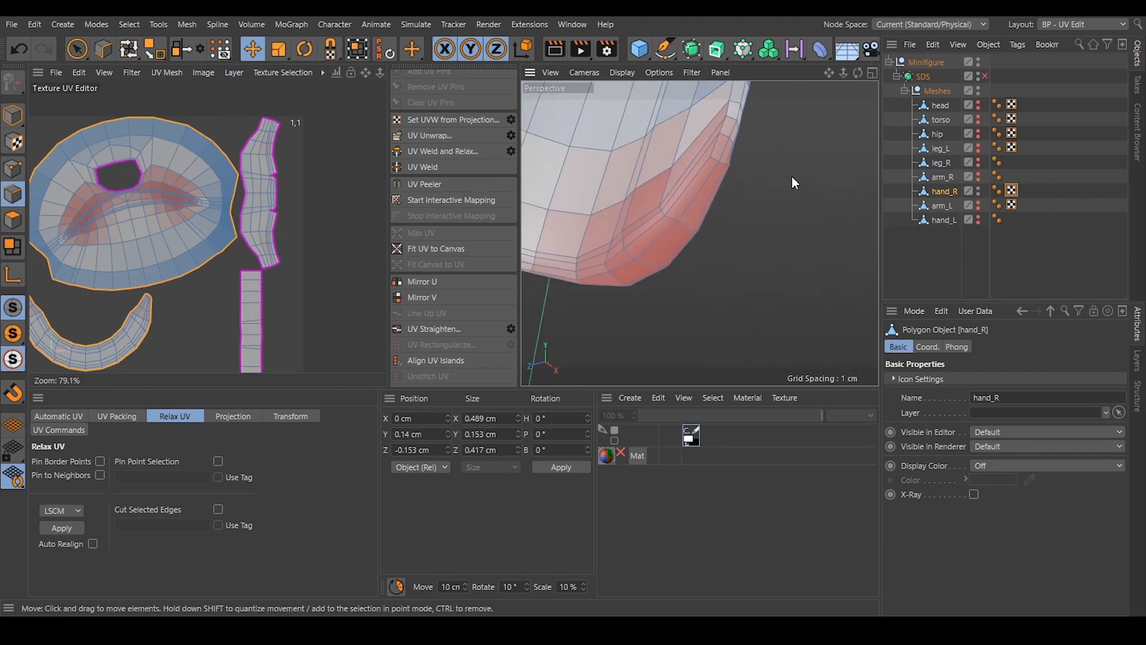
double_click(700, 166)
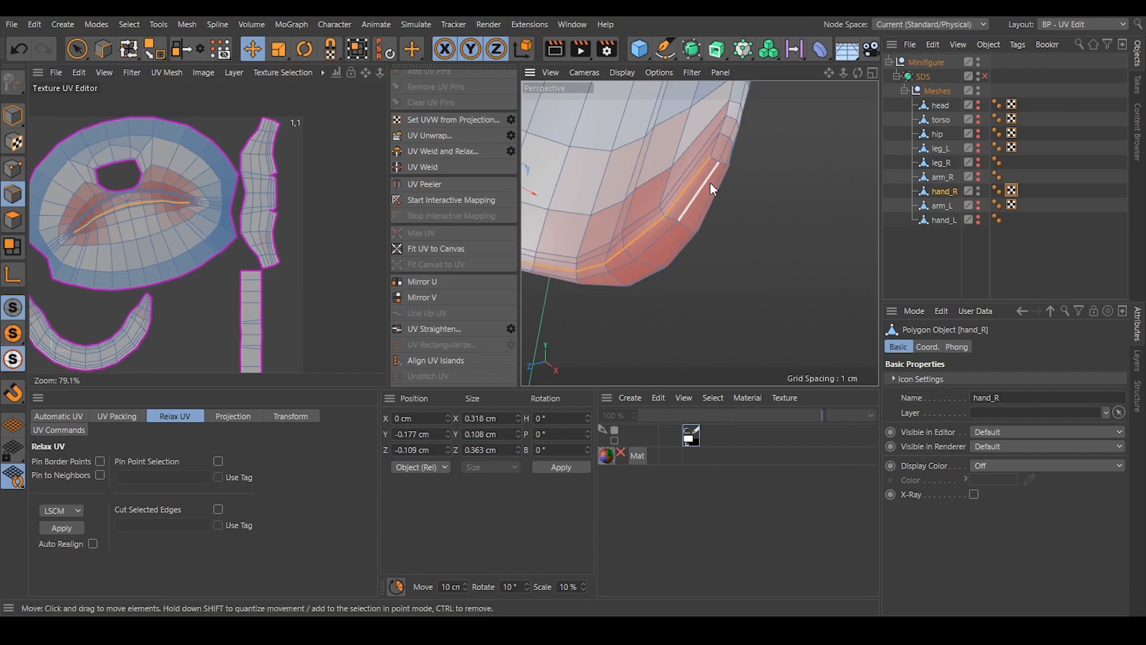
alt+drag(710, 183, 561, 179)
double_click(736, 185)
alt+drag(735, 185, 710, 191)
click(18, 48)
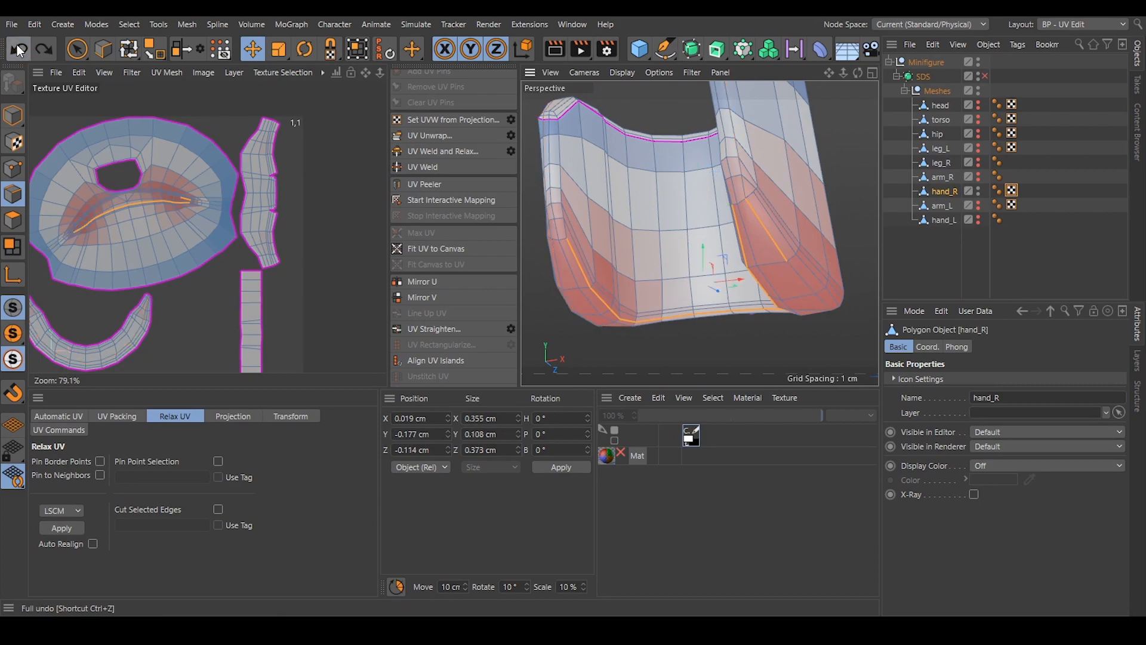
Add the edges along the outer side of the grip's lower rim, from one tip around to the other, to the selection.
alt+drag(798, 242, 693, 241)
ctrl+click(605, 215)
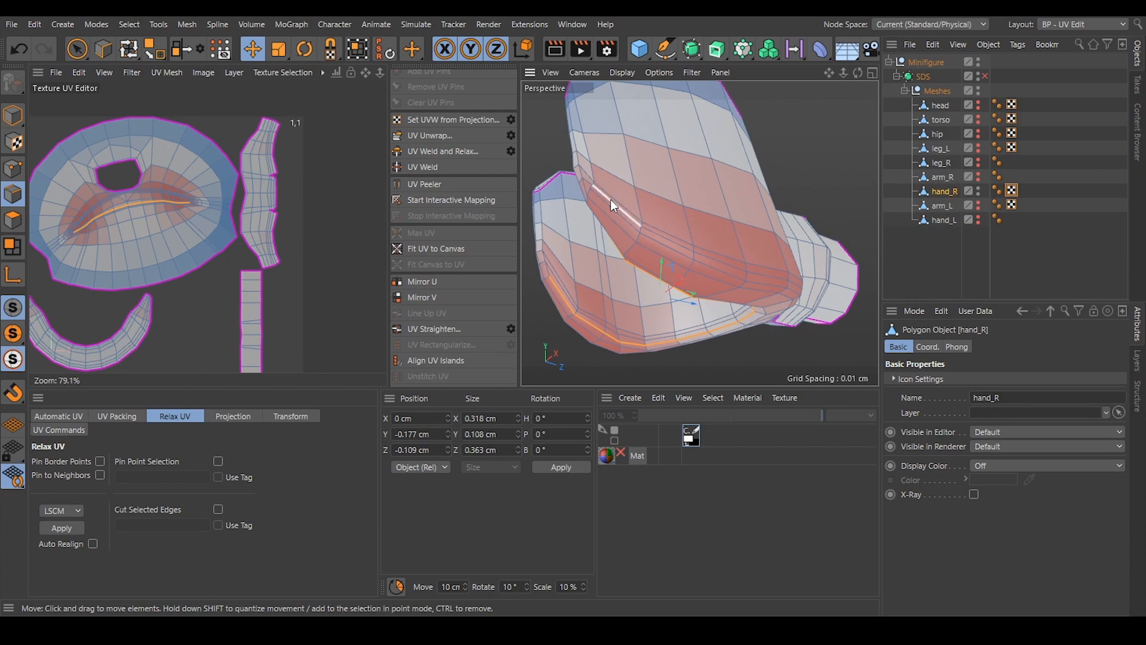
shift+click(611, 200)
alt+drag(764, 269, 606, 243)
alt+middle_drag(799, 226, 690, 246)
alt+drag(690, 246, 657, 244)
shift+click(749, 238)
alt+drag(800, 263, 711, 236)
shift+click(771, 260)
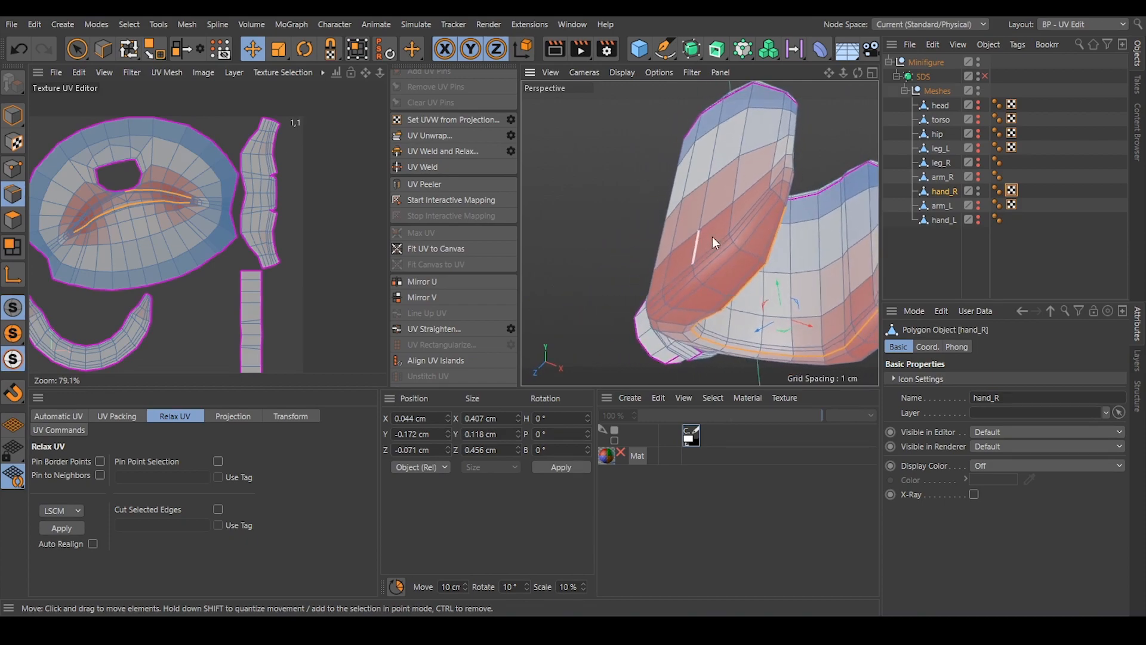
shift+click(757, 215)
click(21, 52)
shift+click(753, 209)
alt+drag(753, 210, 618, 185)
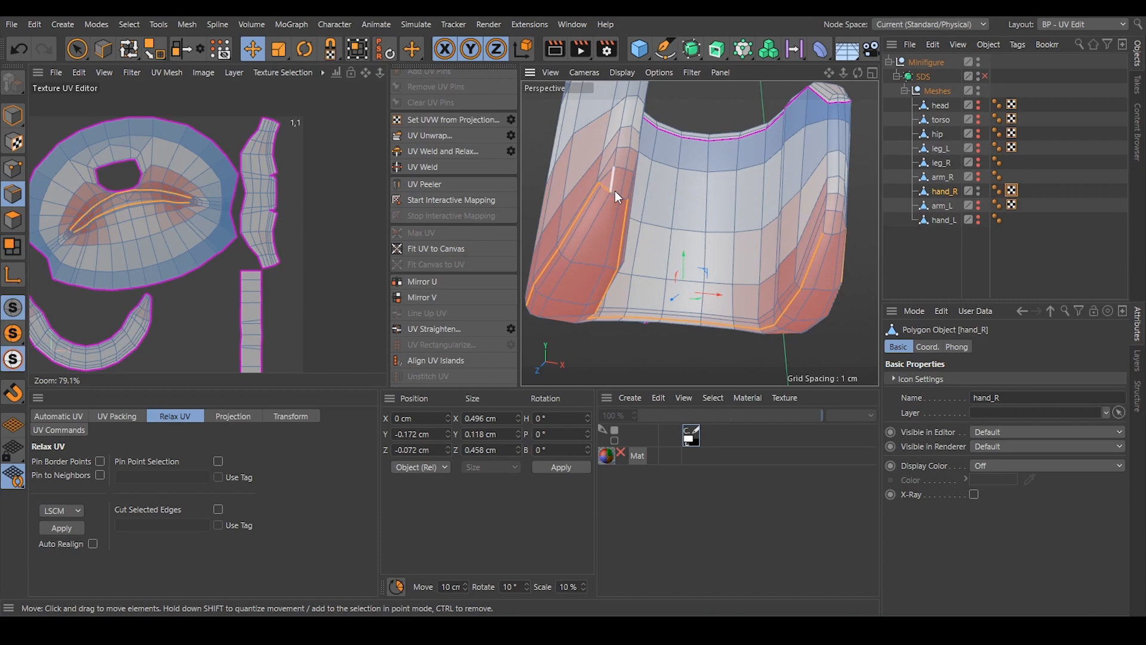
Add the short edges across both grip tips to close the lower rim seam and unwrap the rim as a separate island.
alt+drag(617, 206, 582, 247)
shift+click(792, 222)
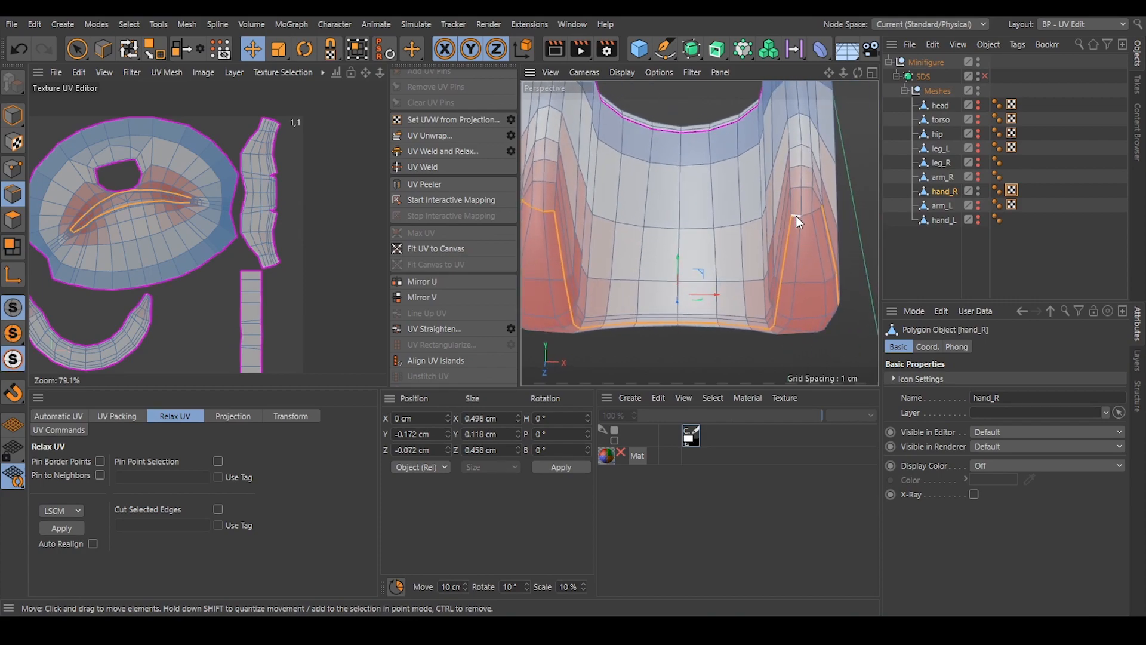
mouse_move(817, 212)
alt+mouse_down()
mouse_move(769, 227)
mouse_move(808, 221)
alt+mouse_up()
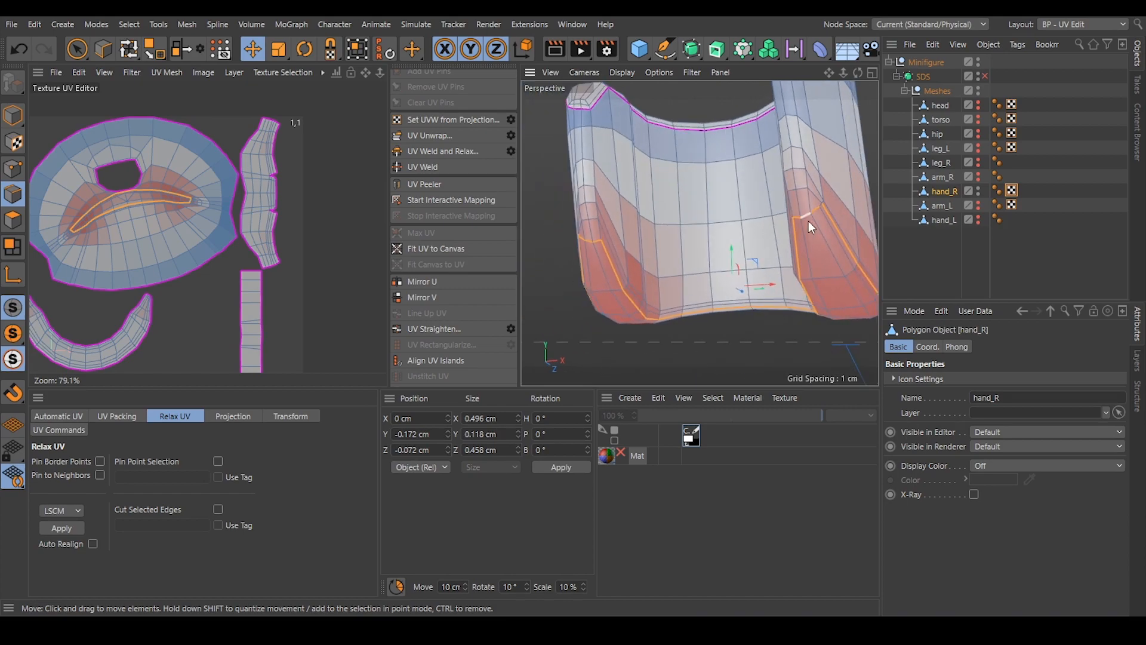
shift+click(821, 206)
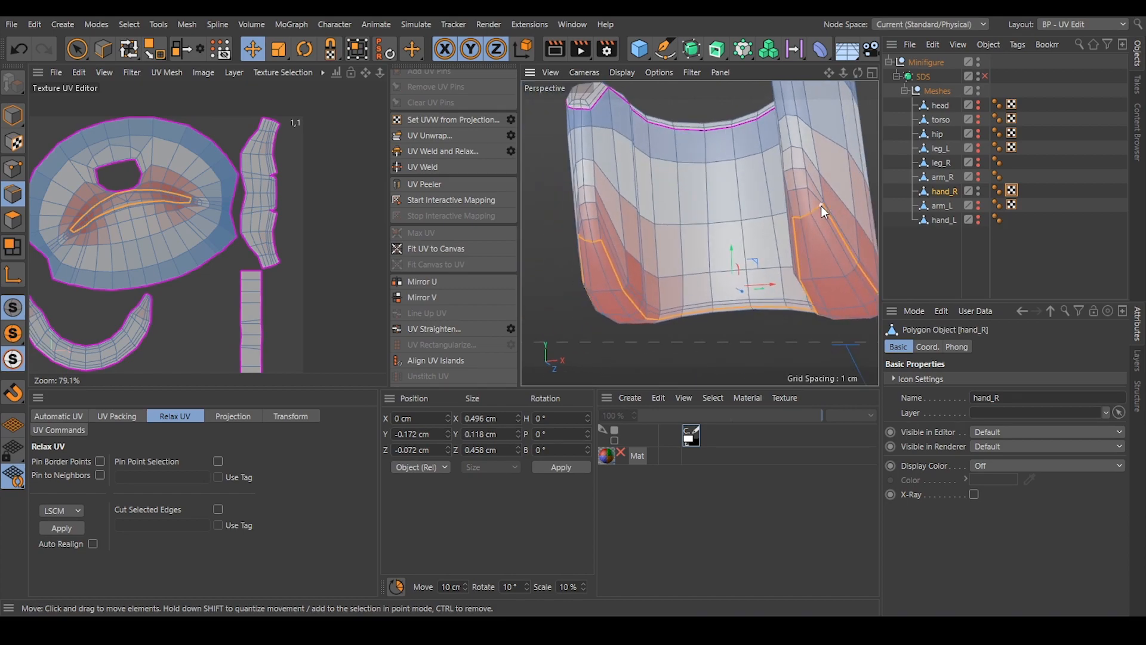
click(435, 135)
Select the lengthwise edges on both grip tips between the two rims and unwrap the grip into separate inner and outer islands.
alt+drag(754, 224, 535, 122)
alt+drag(645, 217, 702, 187)
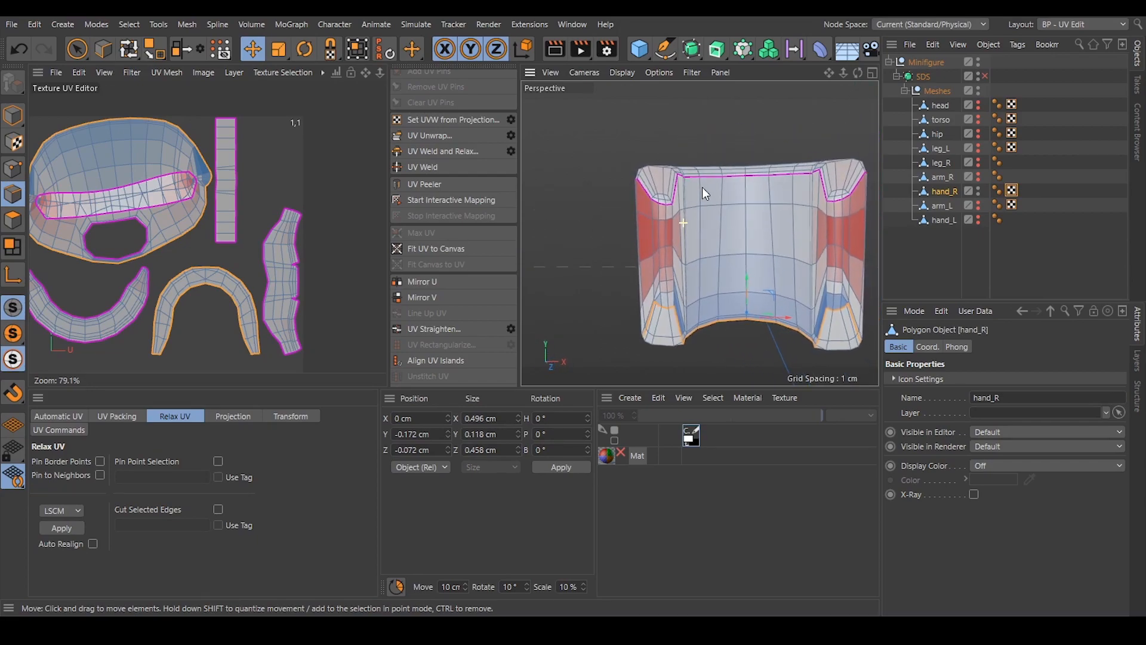
scroll(664, 221, up, 4)
click(673, 350)
ctrl+shift+click(669, 208)
scroll(655, 269, down, 4)
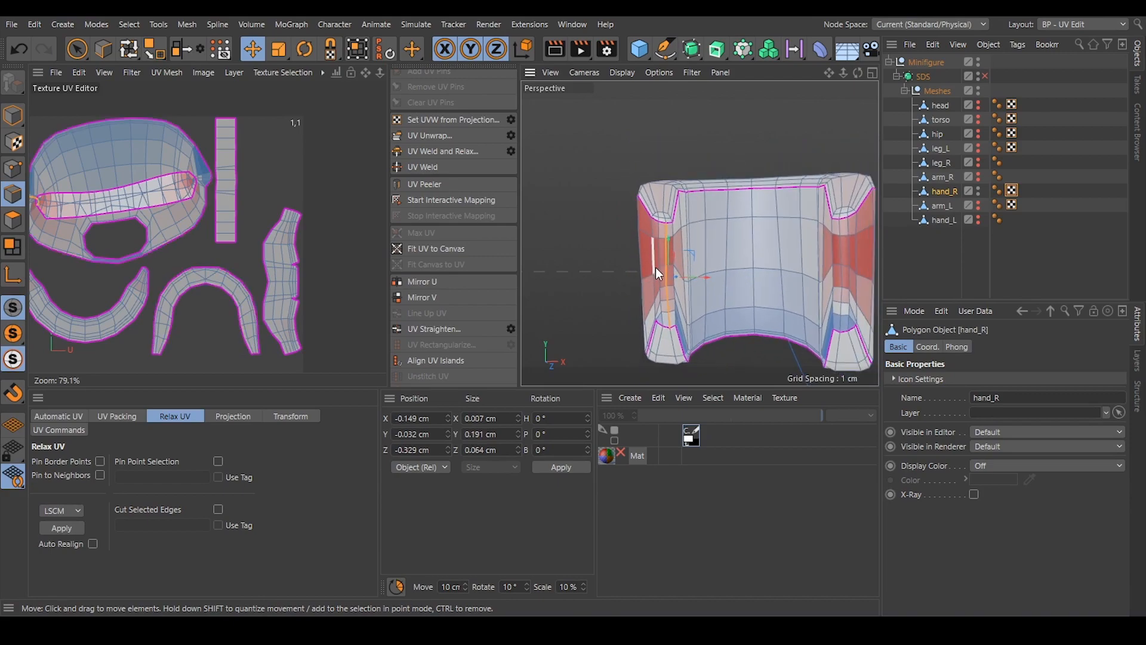
alt+middle_drag(655, 267, 626, 273)
alt+drag(797, 323, 804, 325)
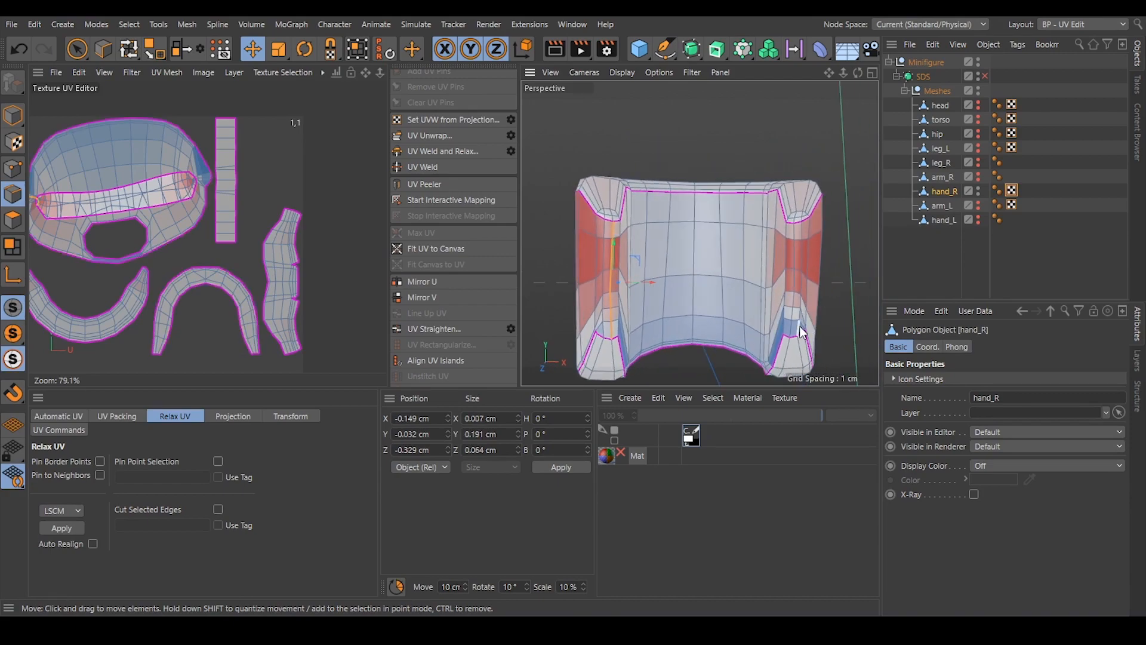
ctrl+shift+click(793, 333)
click(435, 134)
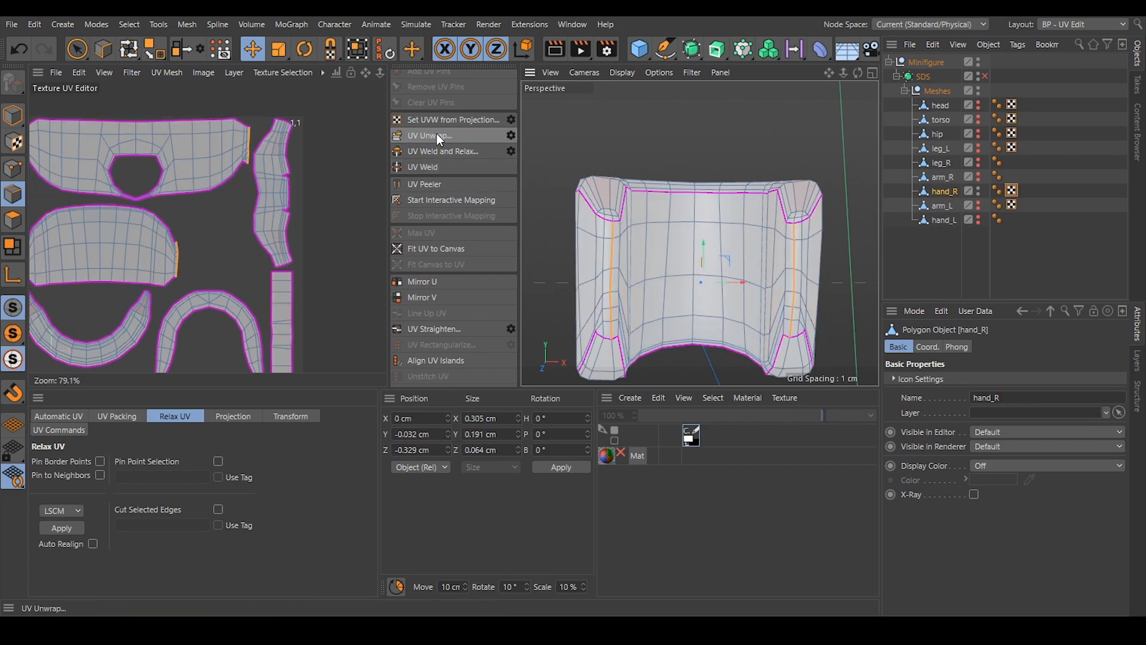
Clear the edge selection and examine hand_R's UV islands and the shape of its grip tips.
click(355, 186)
scroll(273, 186, down, 2)
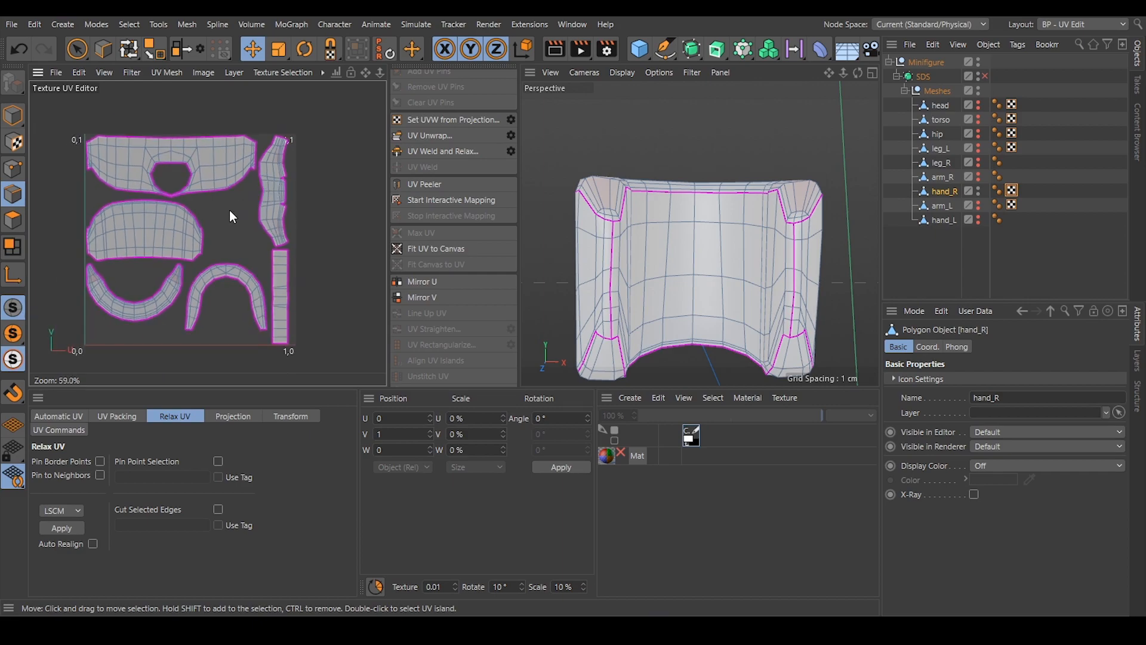
alt+middle_drag(230, 208, 259, 191)
alt+drag(633, 191, 792, 265)
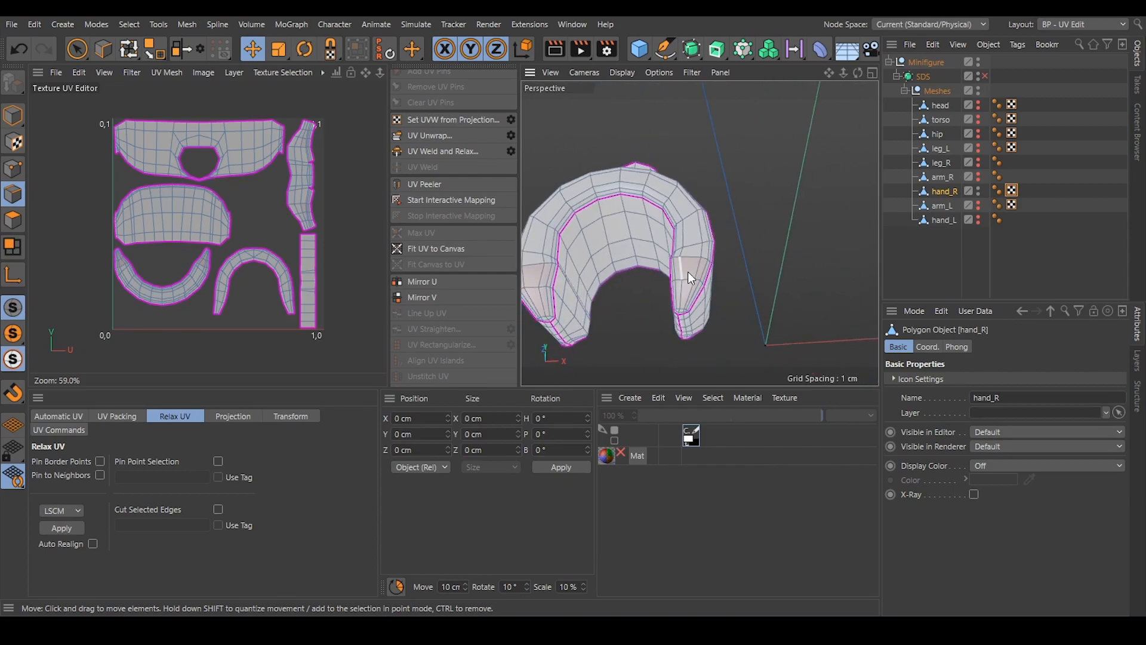
scroll(686, 271, up, 3)
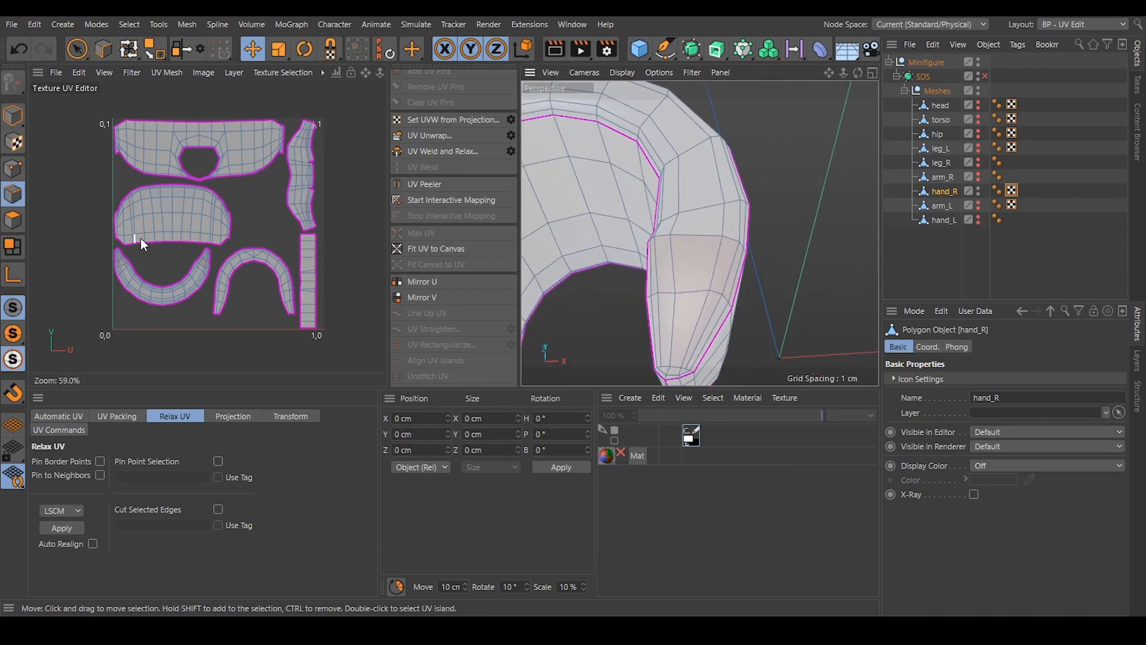
scroll(228, 217, down, 3)
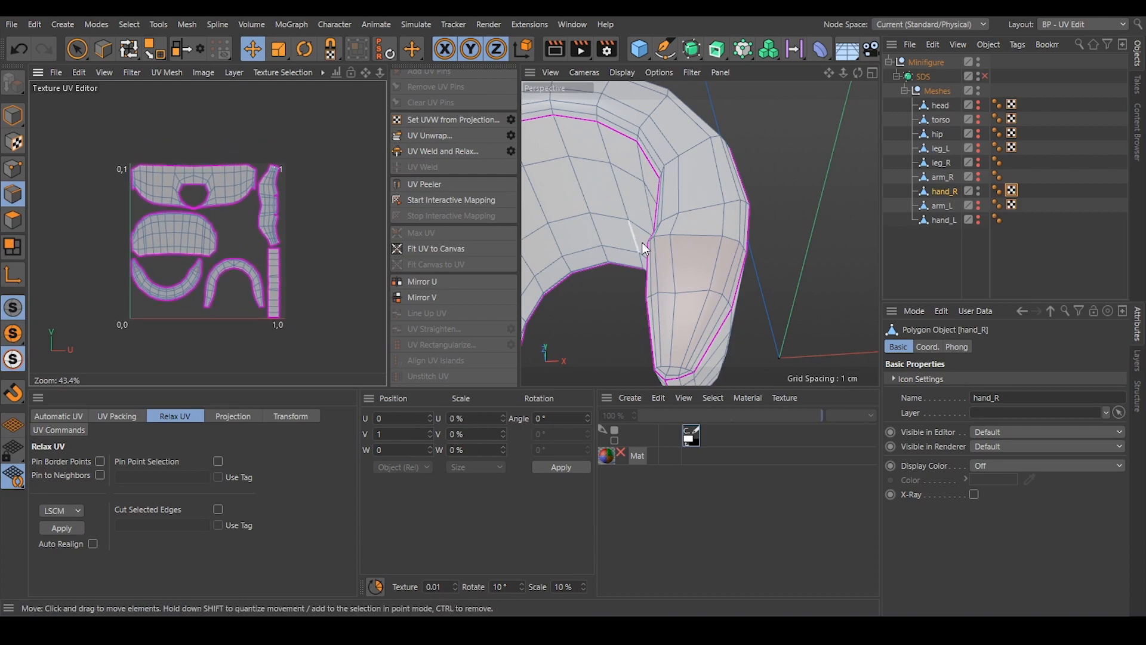
scroll(692, 237, down, 3)
alt+drag(690, 238, 735, 222)
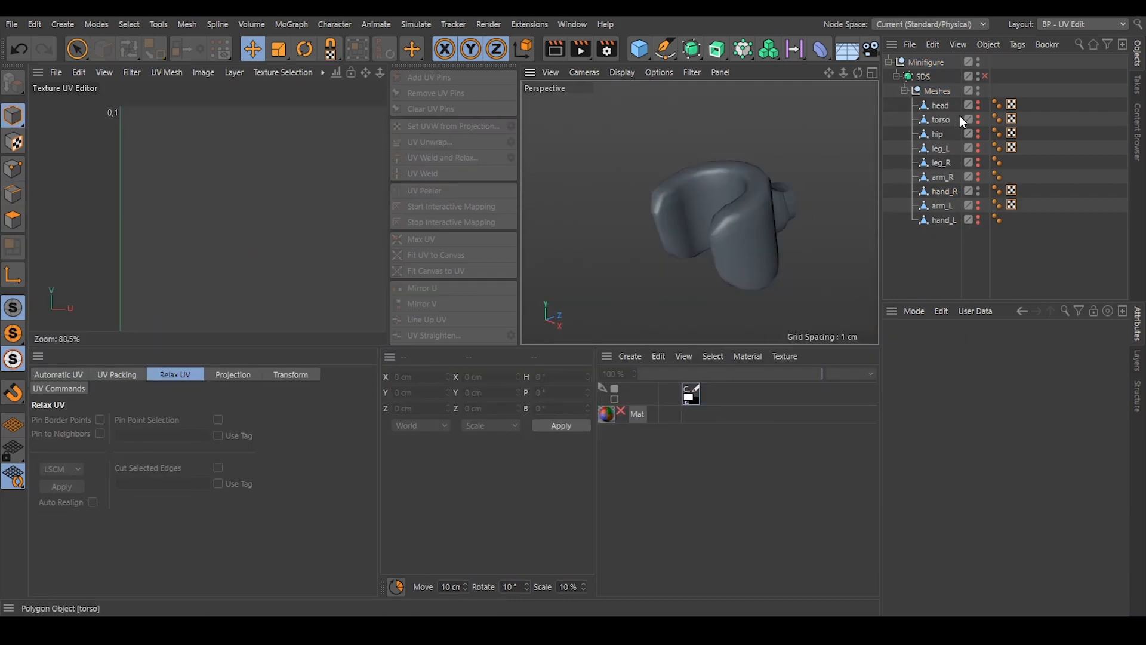
Make all the hidden minifigure parts visible in the viewport.
drag(980, 159, 978, 220)
scroll(683, 219, down, 8)
alt+drag(674, 219, 717, 209)
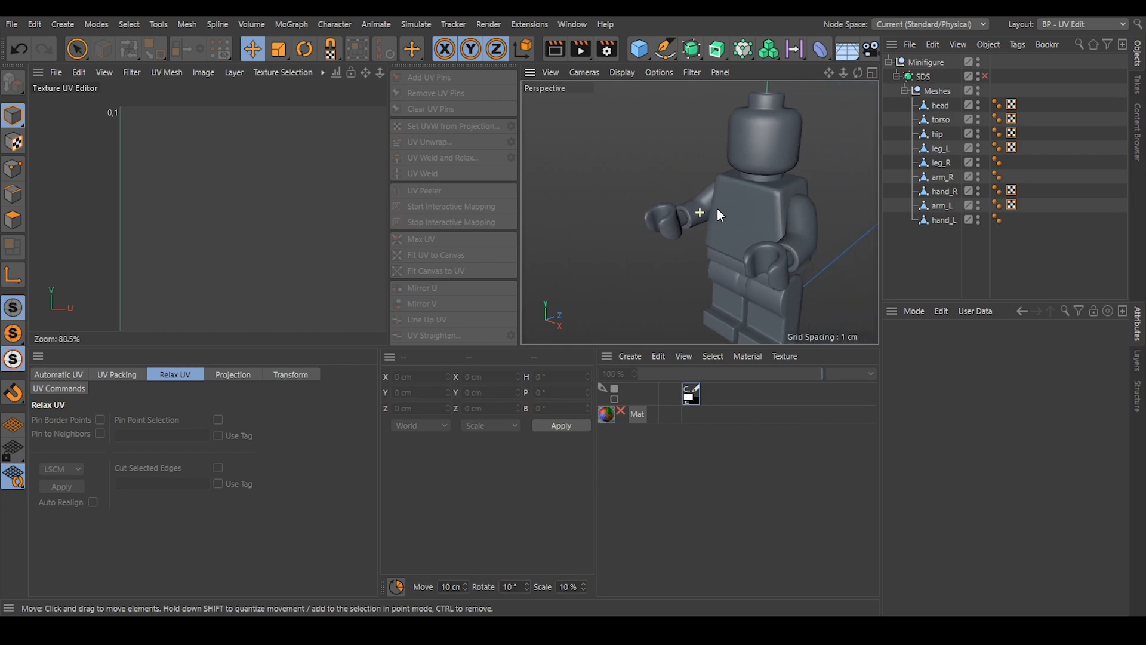
scroll(722, 207, down, 3)
alt+middle_drag(722, 206, 697, 221)
alt+drag(697, 221, 740, 214)
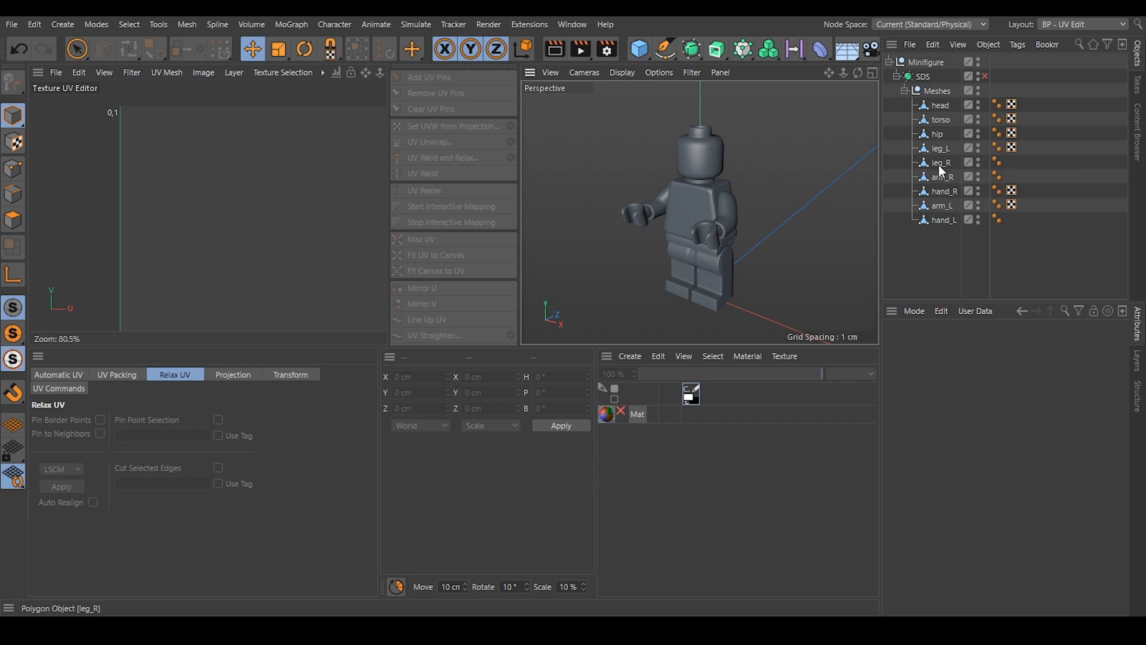
Copy leg_L's UVW tag onto leg_R, check the UV layout on leg_R, and clear the object selection.
click(1011, 148)
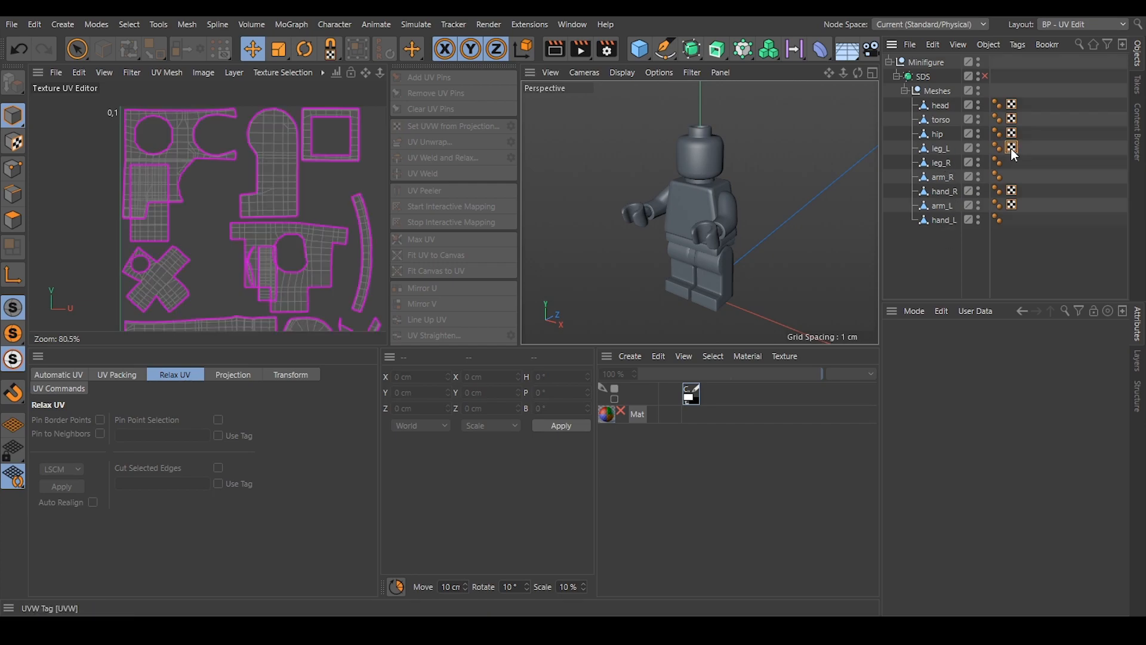
click(939, 150)
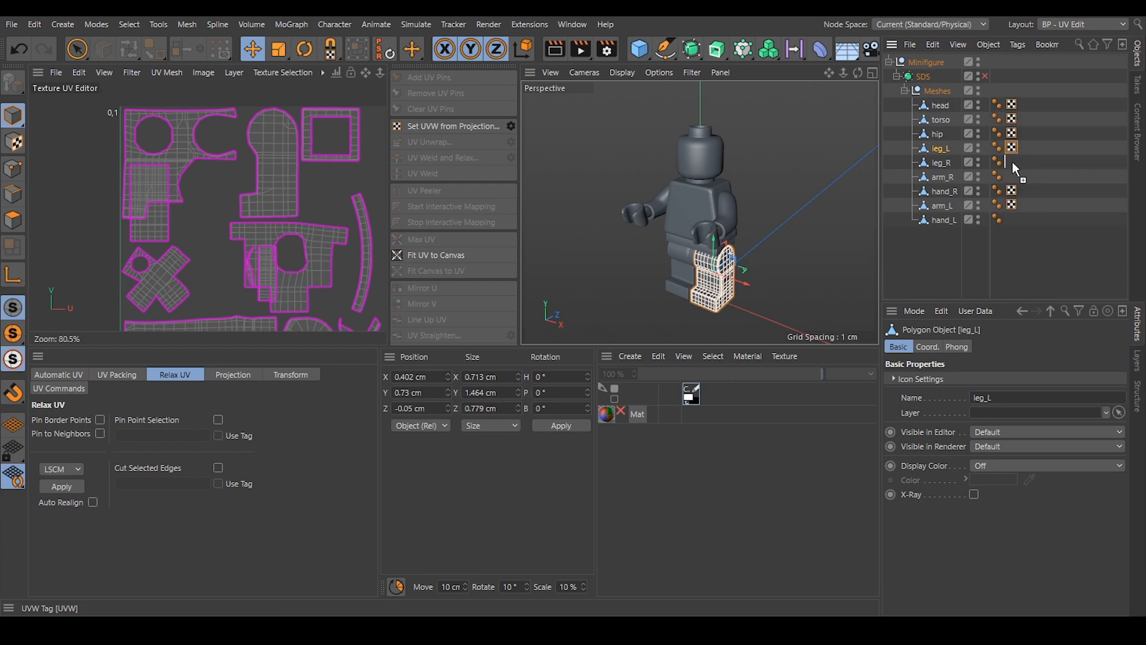
ctrl+drag(1012, 163, 1012, 163)
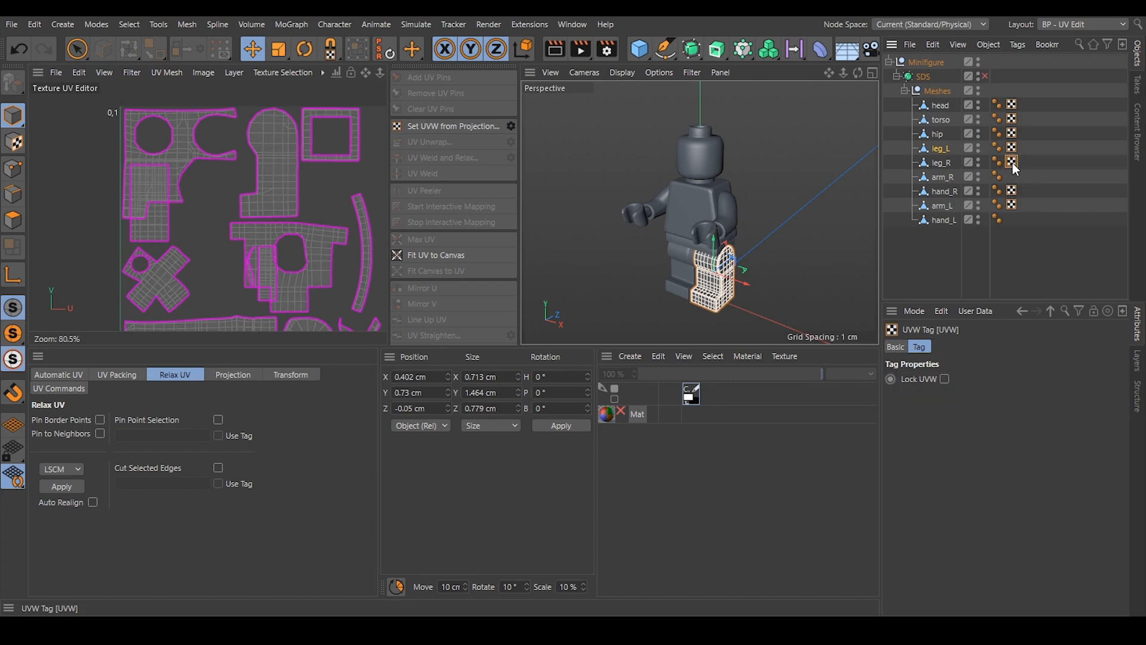
click(939, 162)
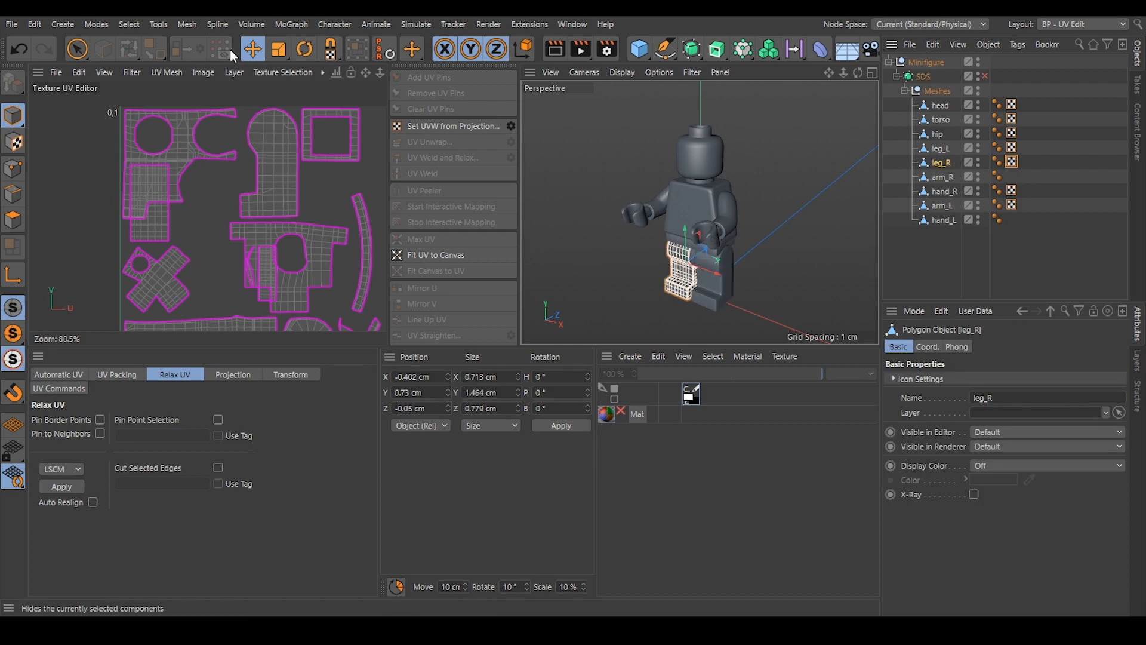
click(1079, 196)
click(941, 162)
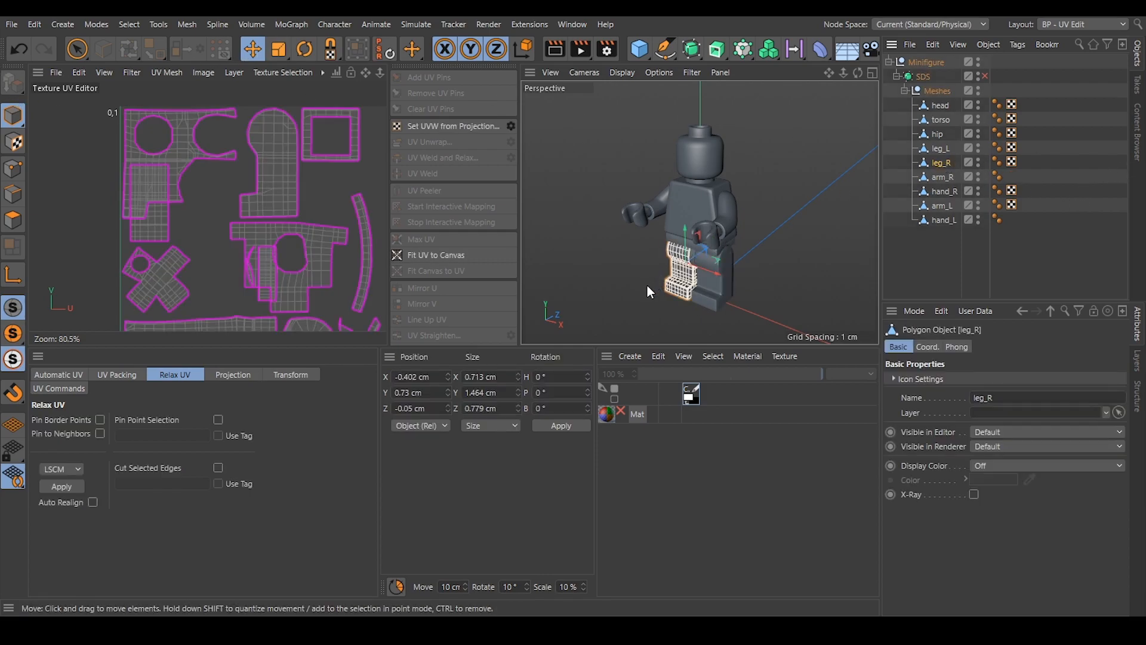
alt+middle_drag(293, 244, 245, 196)
scroll(233, 207, down, 2)
click(1038, 171)
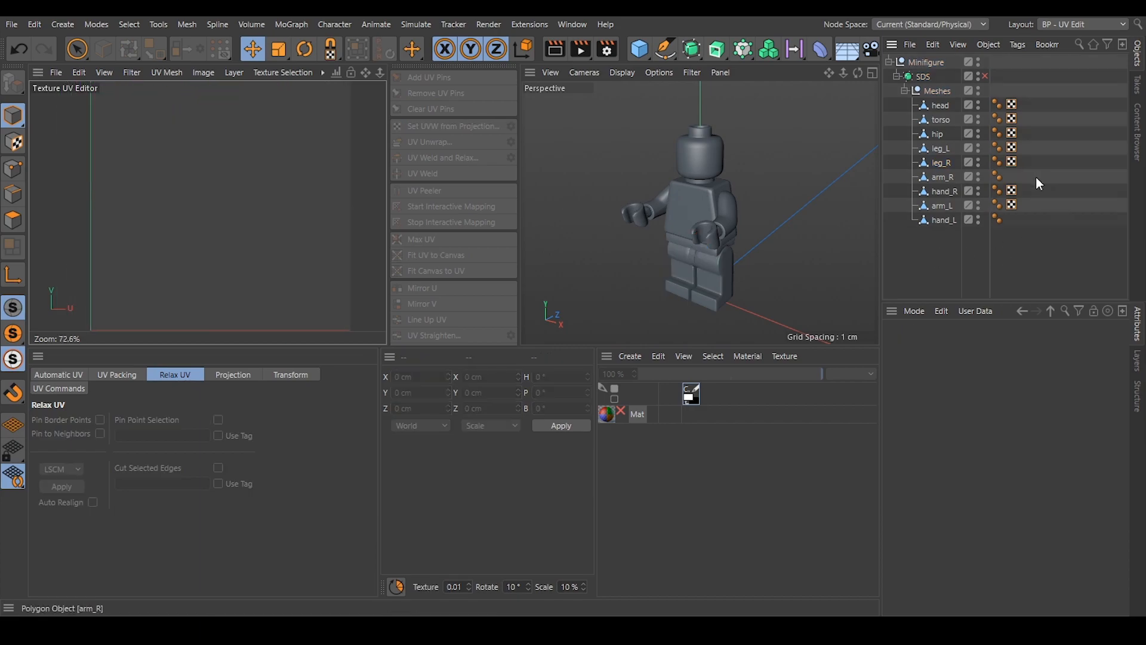
Copy arm_L's UVW tag onto arm_R and hand_R's UVW tag onto hand_L.
click(1012, 204)
ctrl+drag(1012, 203, 1011, 175)
click(1031, 239)
click(1012, 191)
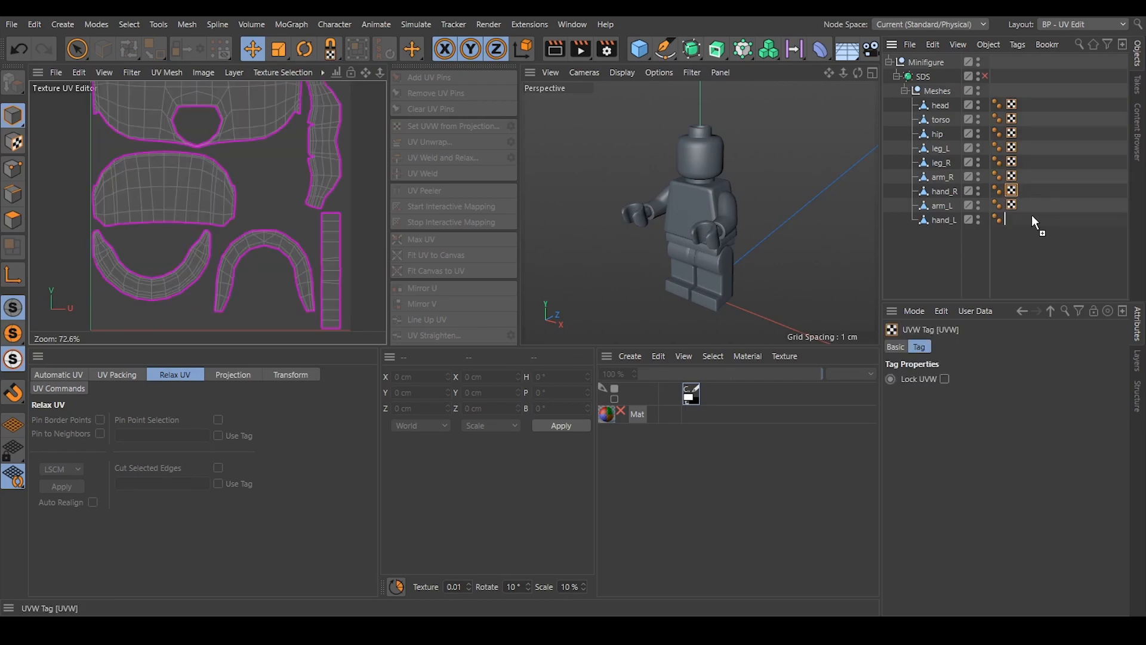
ctrl+drag(1011, 216, 1012, 219)
click(1021, 250)
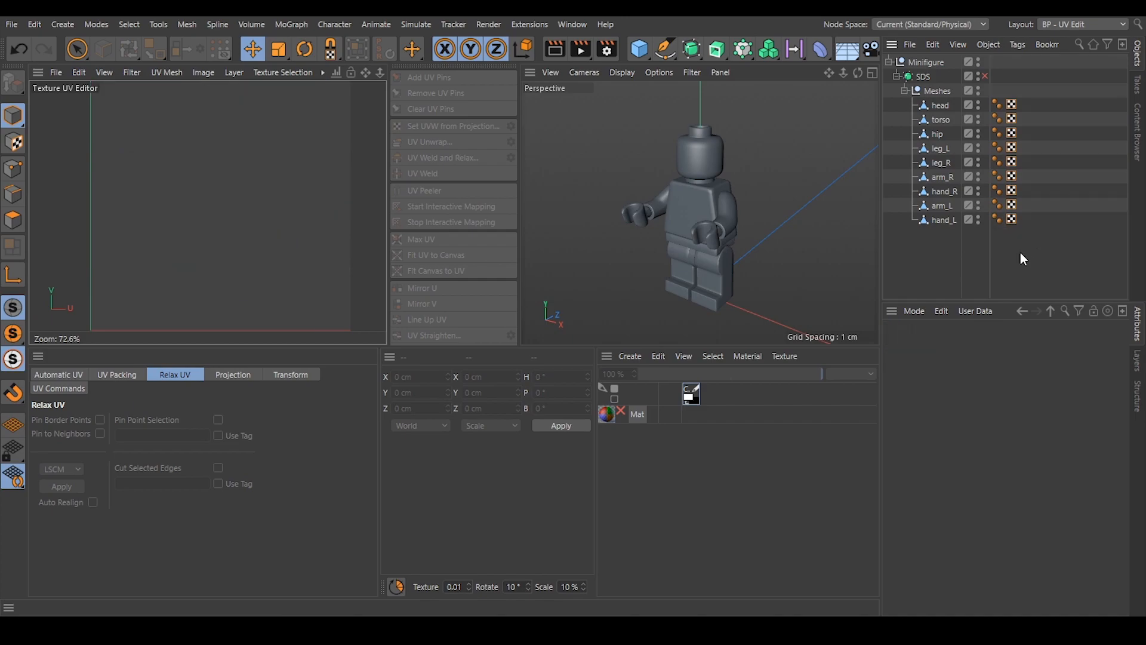
Select the UVW tags of all nine meshes to display their UVs together in the UV editor.
drag(1028, 260, 1013, 95)
scroll(192, 287, down, 5)
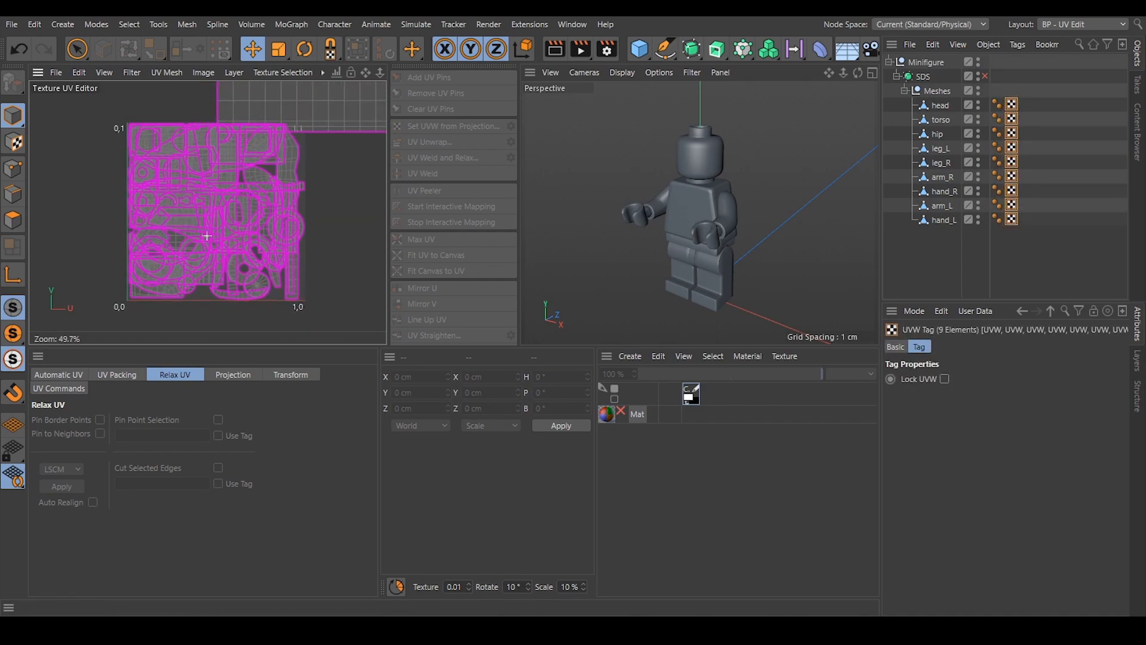
alt+middle_drag(239, 174, 243, 161)
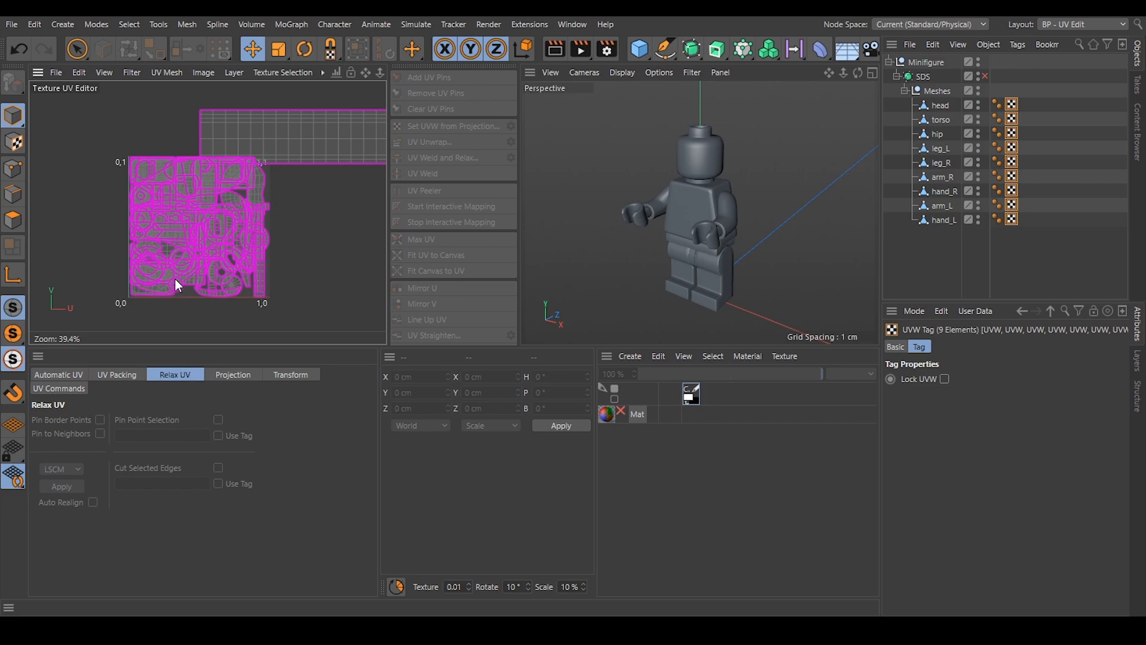
Open the UV Packing settings and review the target resolution.
click(111, 374)
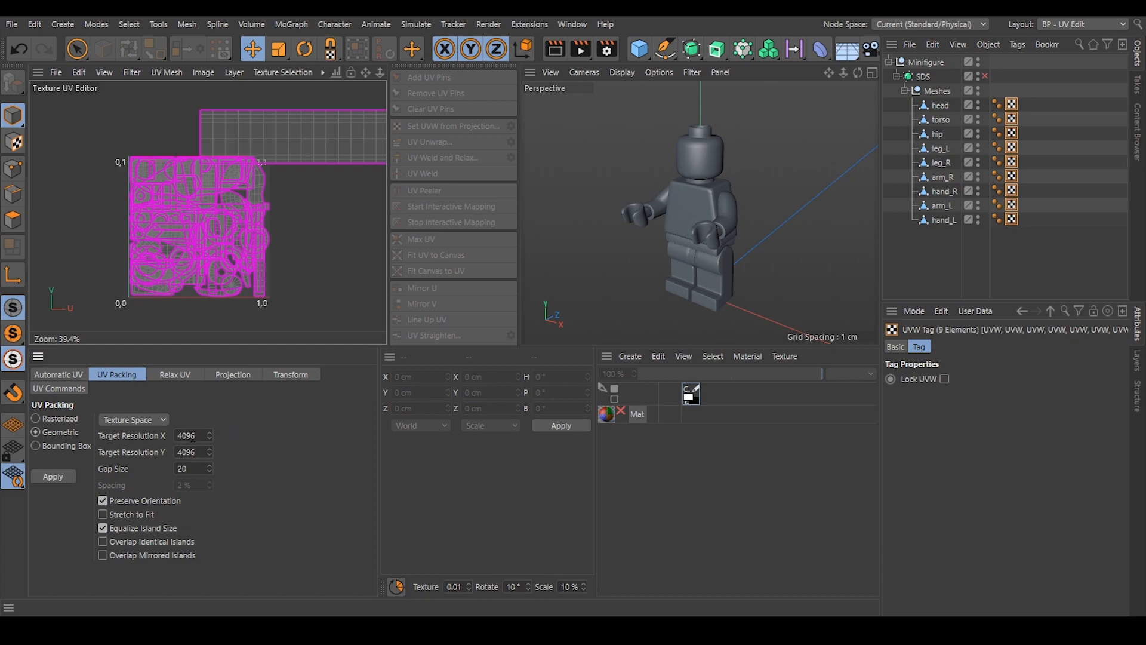
drag(178, 435, 210, 433)
click(294, 428)
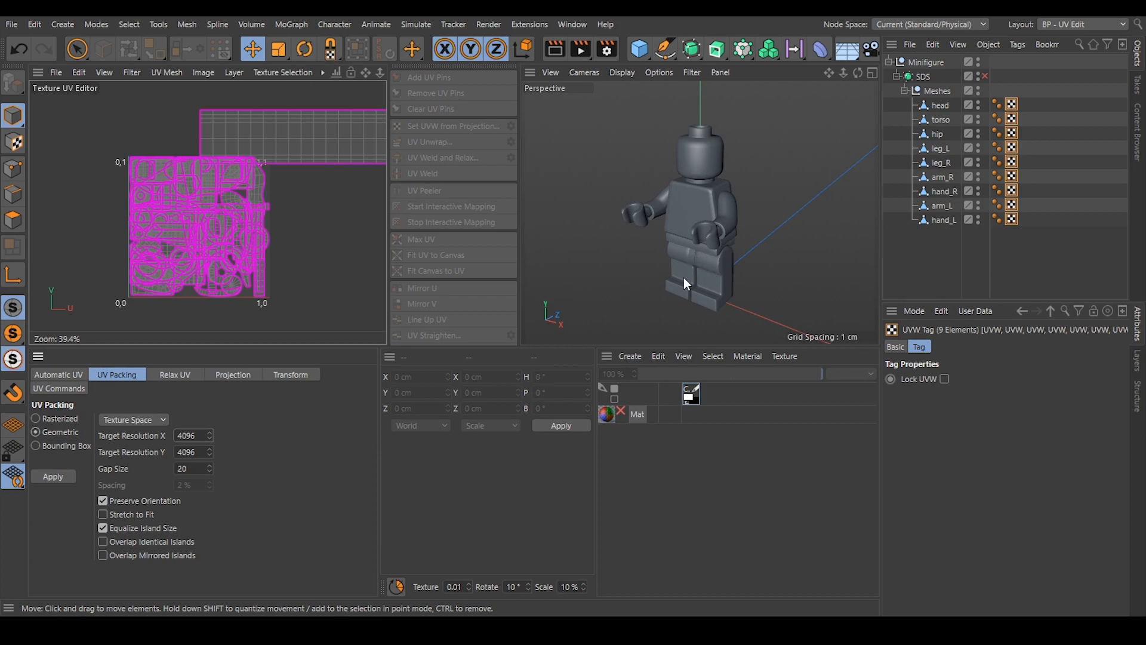
scroll(683, 267, up, 3)
scroll(699, 276, down, 3)
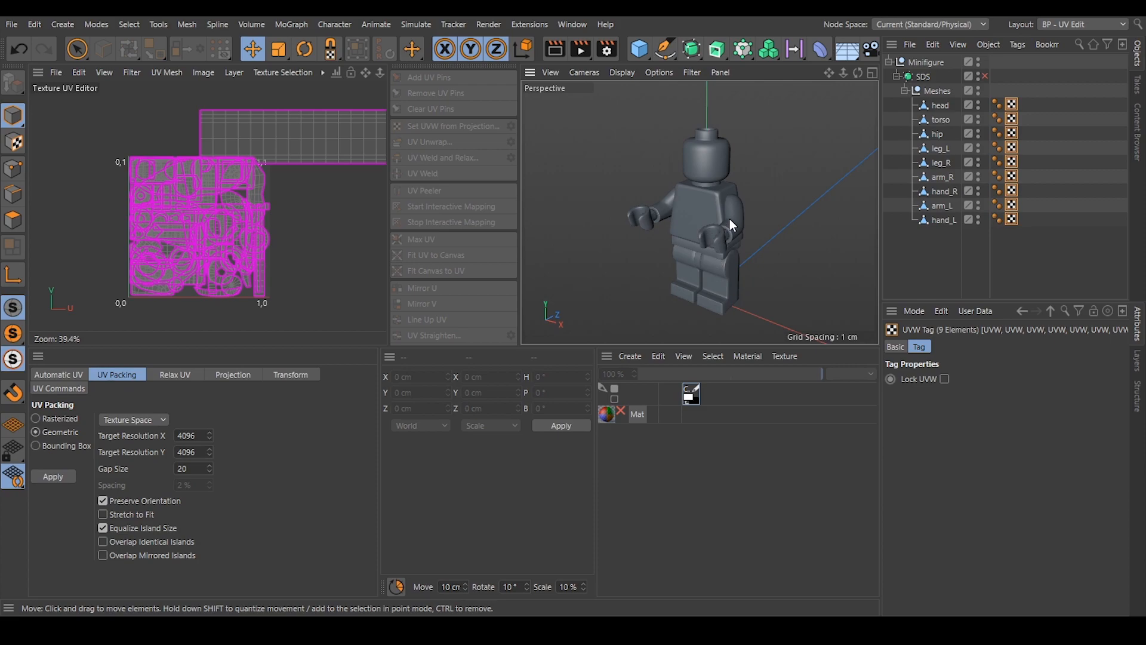
scroll(731, 217, up, 2)
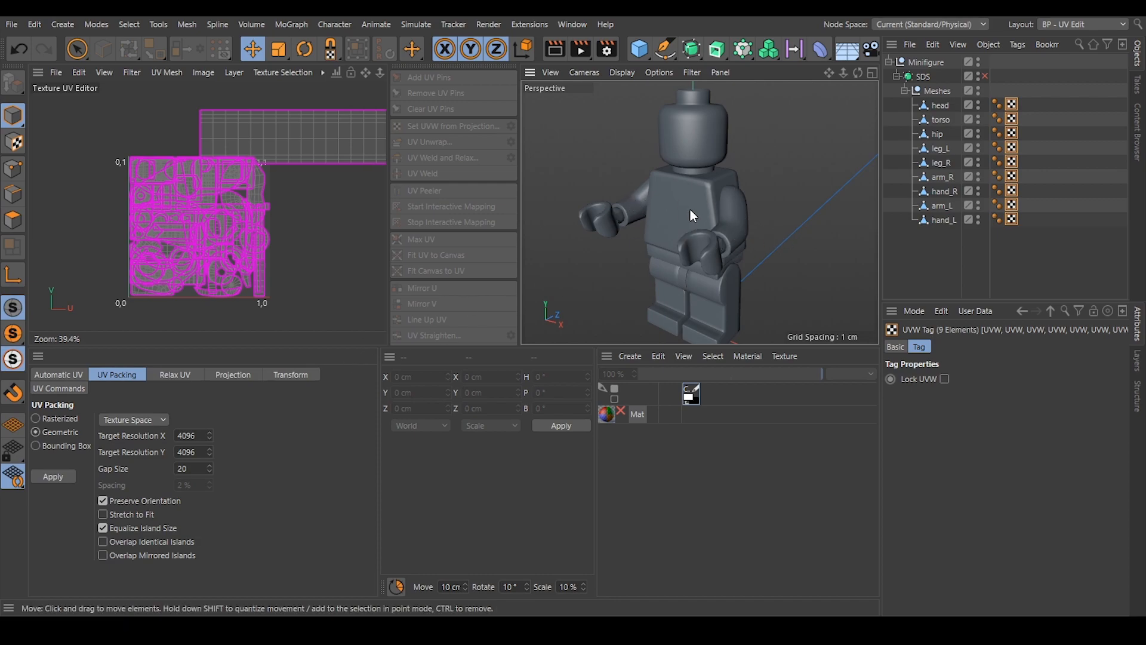
scroll(690, 209, down, 2)
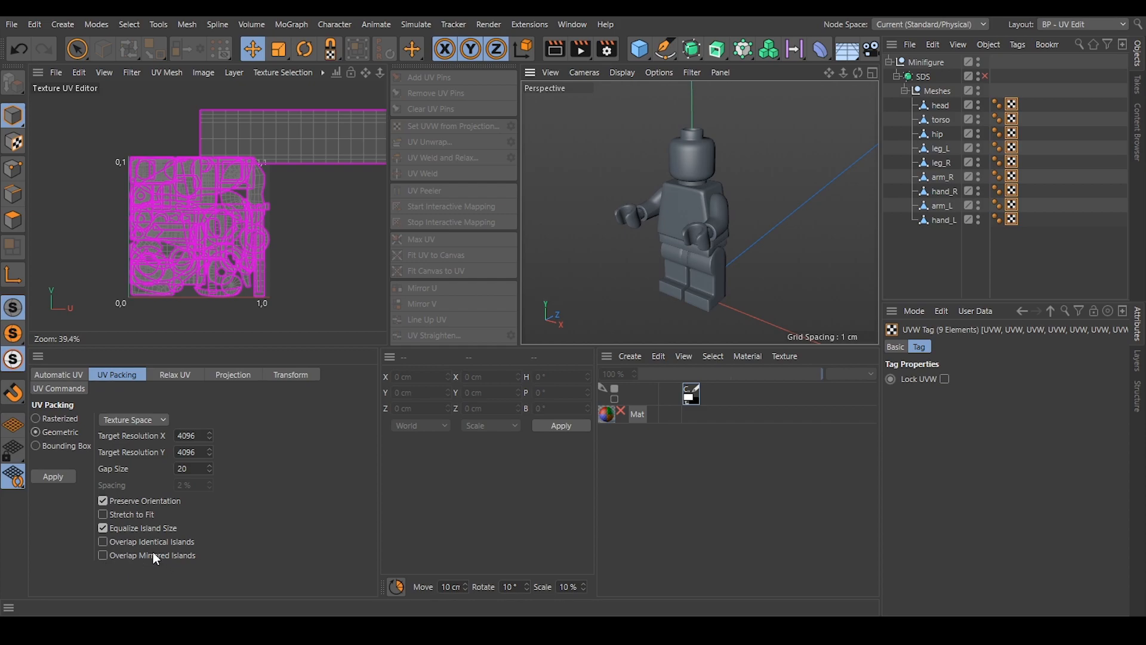
Pack the UV islands of all nine meshes using Geometric packing at 4096 by 4096 with a gap size of 20.
scroll(712, 211, up, 2)
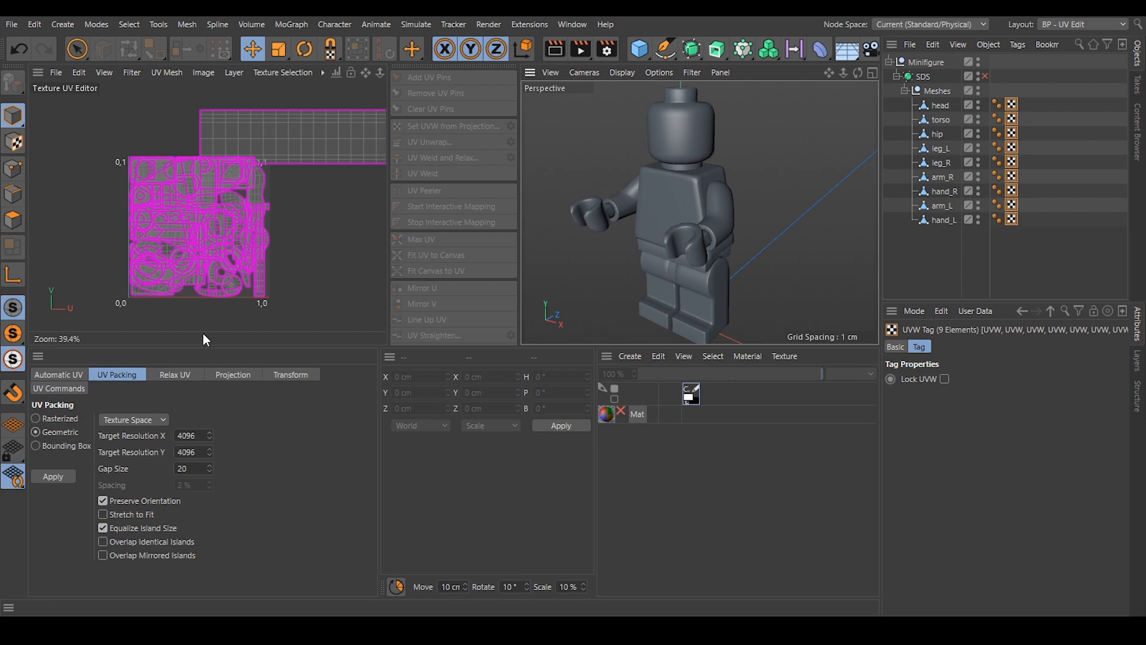
click(50, 476)
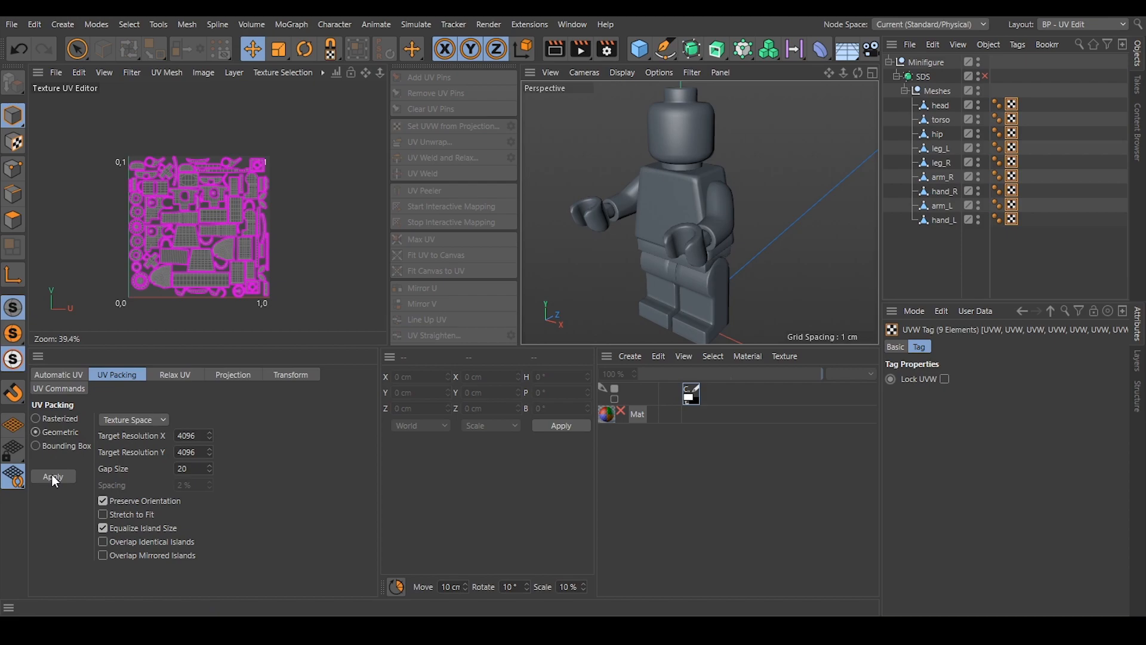
scroll(140, 231, up, 5)
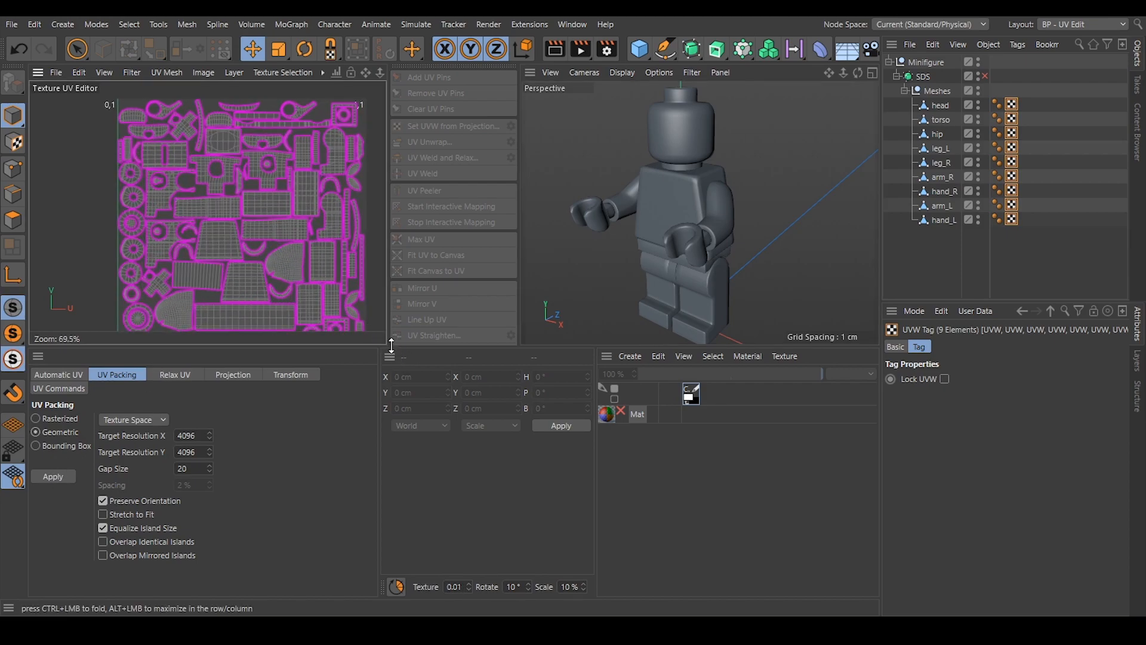
Enlarge the UV editor pane in height and width and examine the packed island layout.
drag(379, 347, 378, 446)
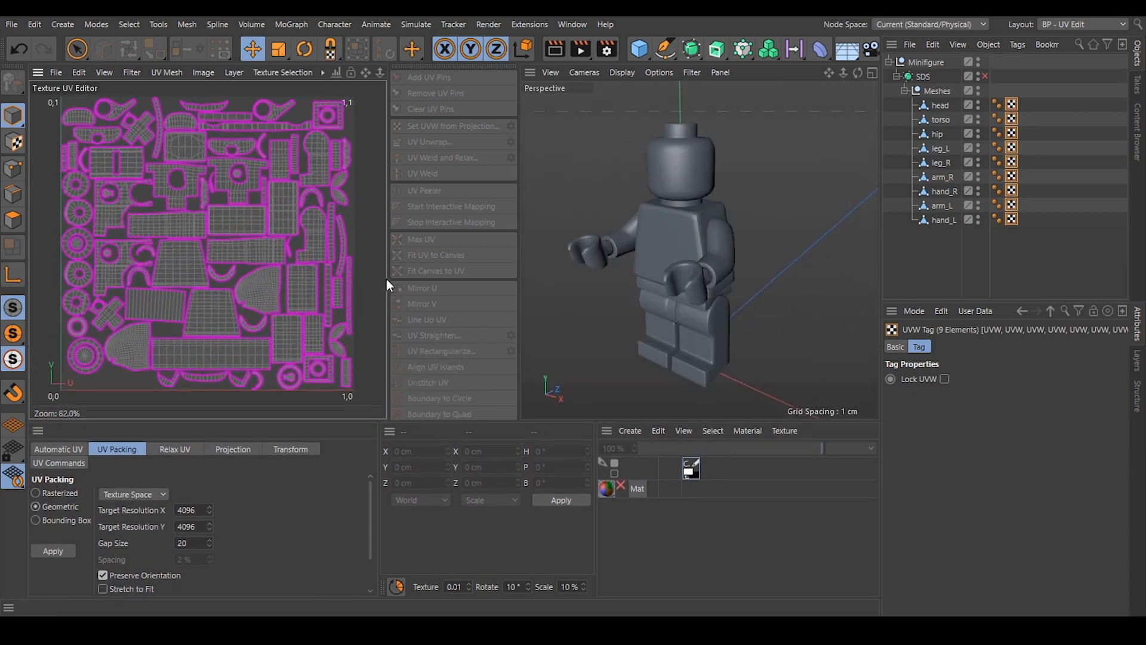
drag(389, 274, 511, 274)
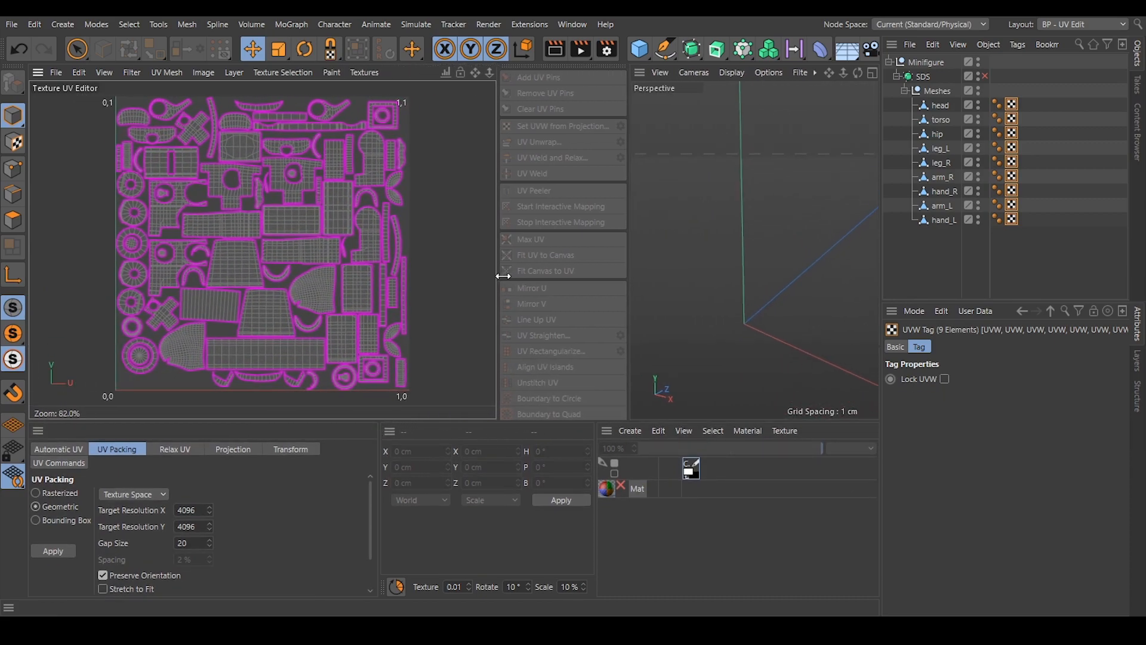
scroll(277, 224, down, 2)
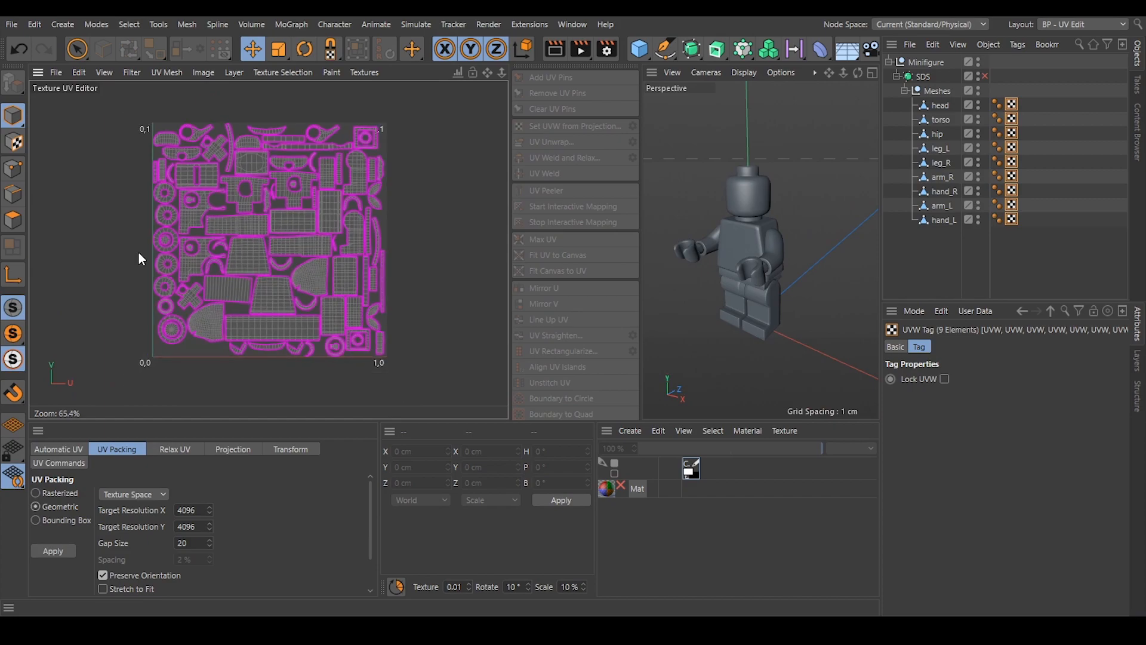
scroll(138, 252, up, 3)
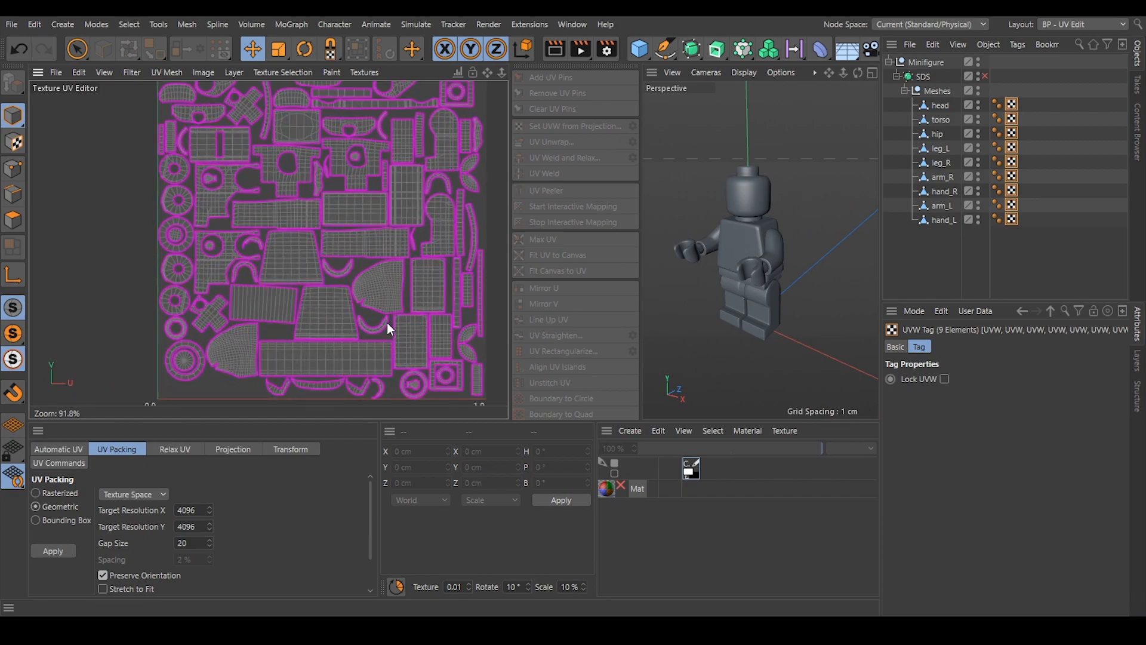
scroll(281, 238, down, 1)
scroll(346, 191, up, 1)
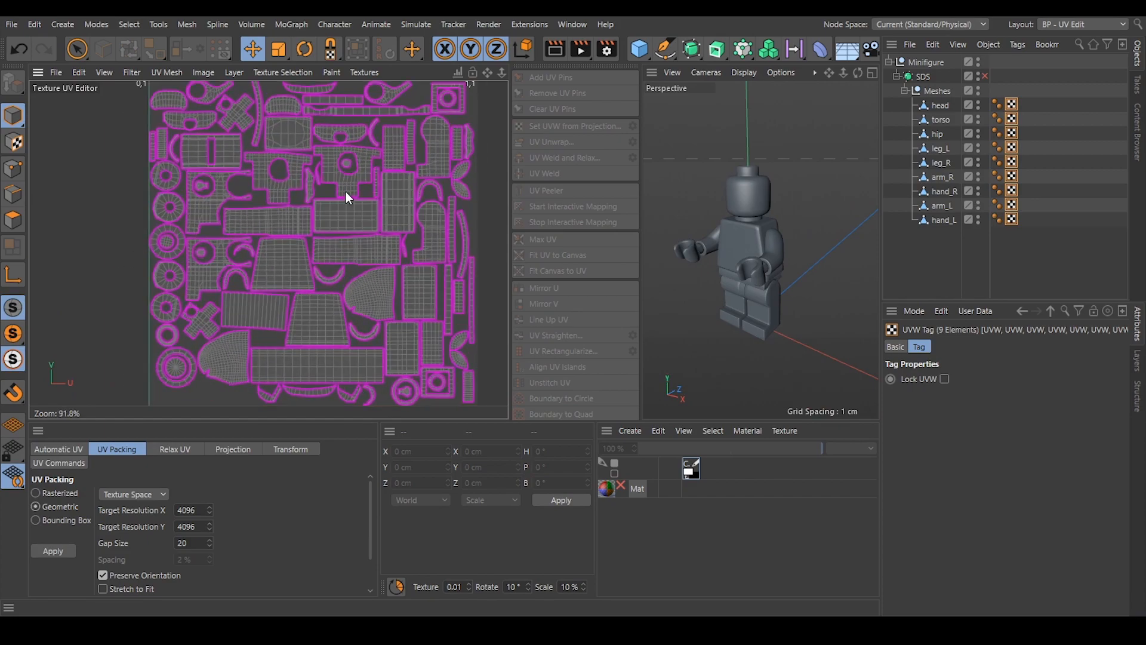
Open the UV display settings and review the available shading options, keeping Filled Polygons.
key(ctrl+d)
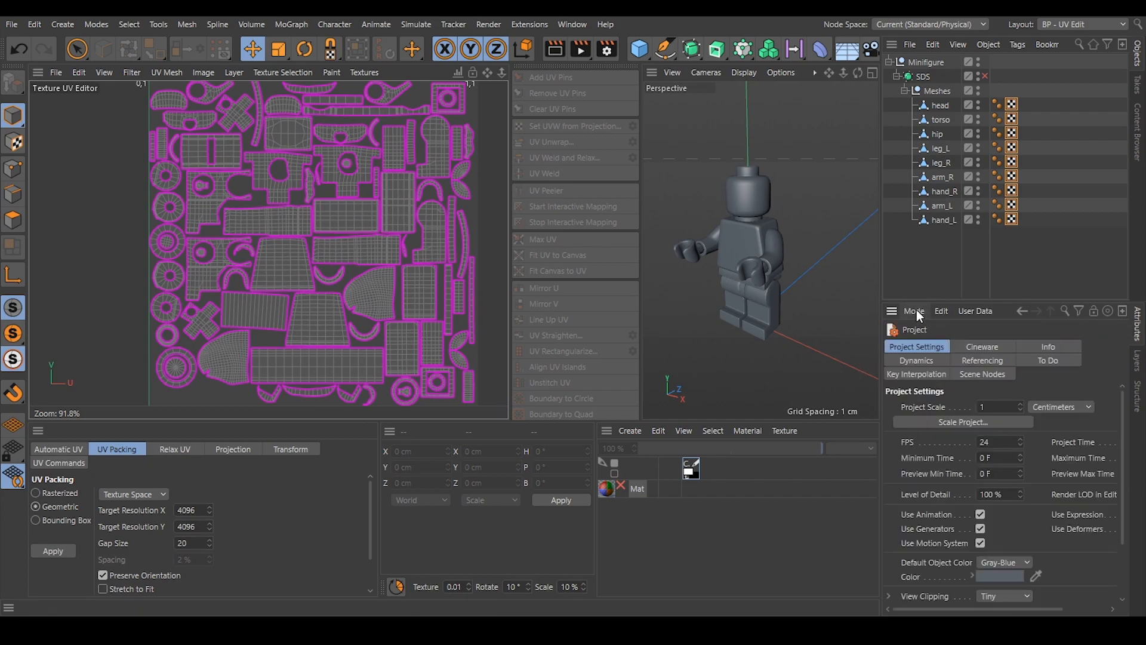
click(917, 311)
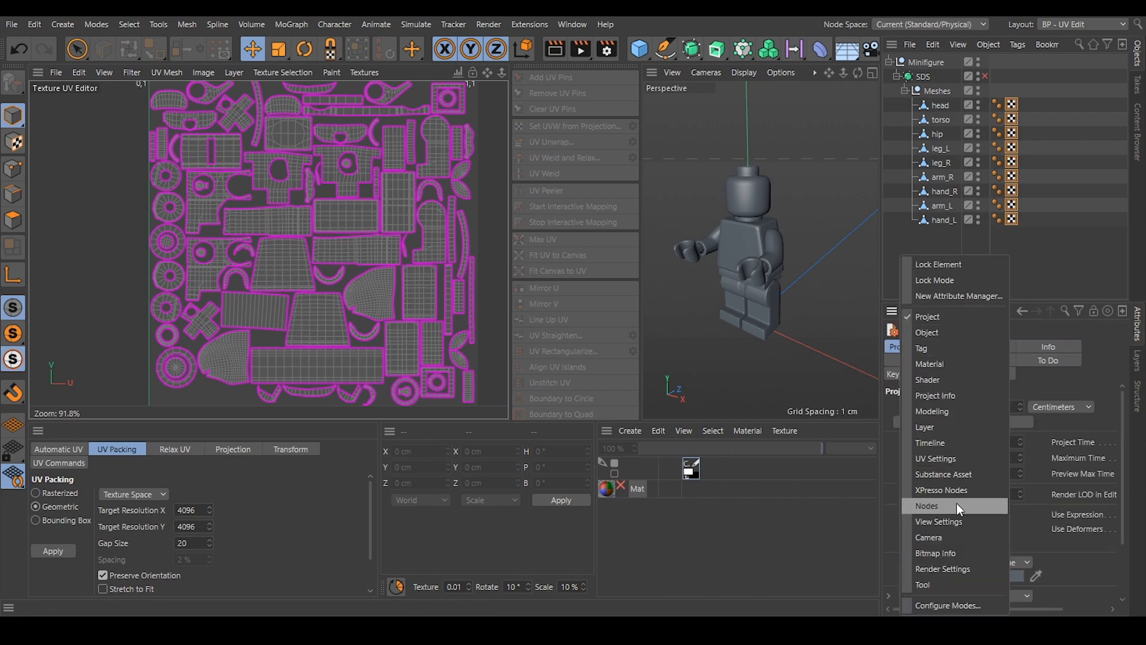
click(947, 460)
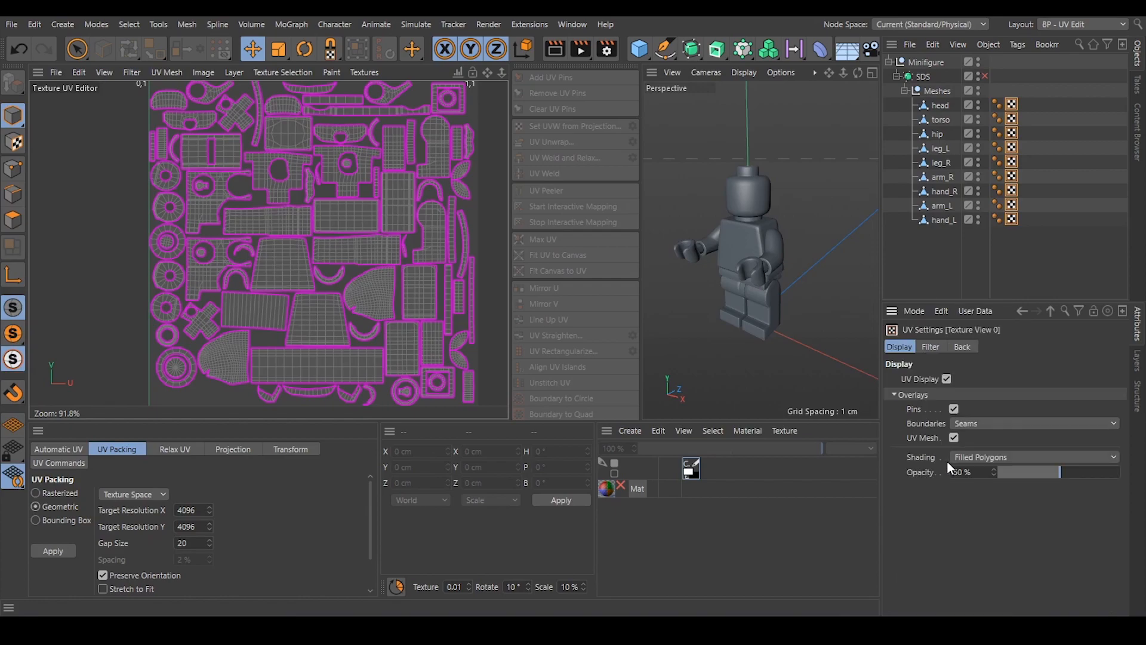
click(967, 458)
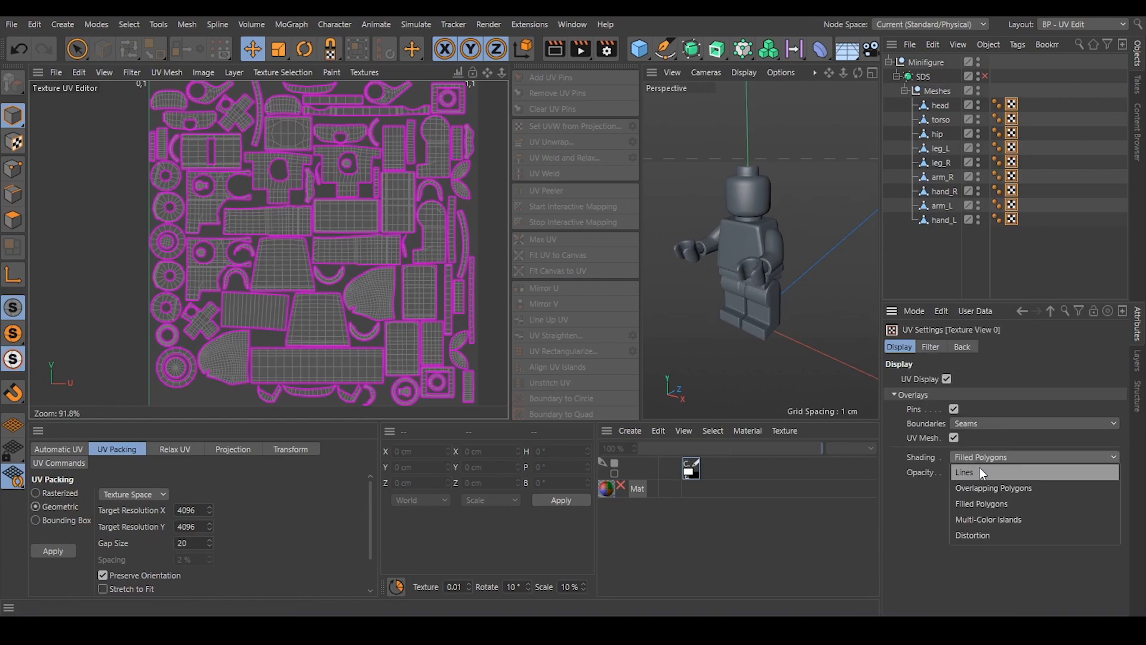
click(976, 455)
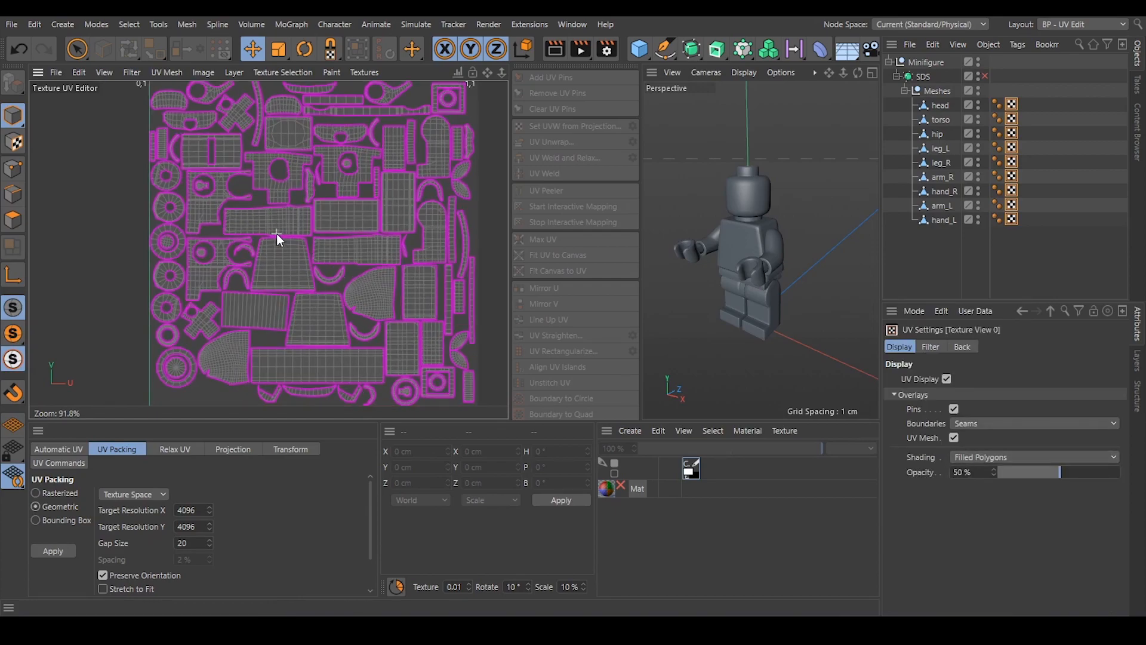
Switch to polygon mode and try selecting a single island within the combined layout of all meshes.
click(13, 220)
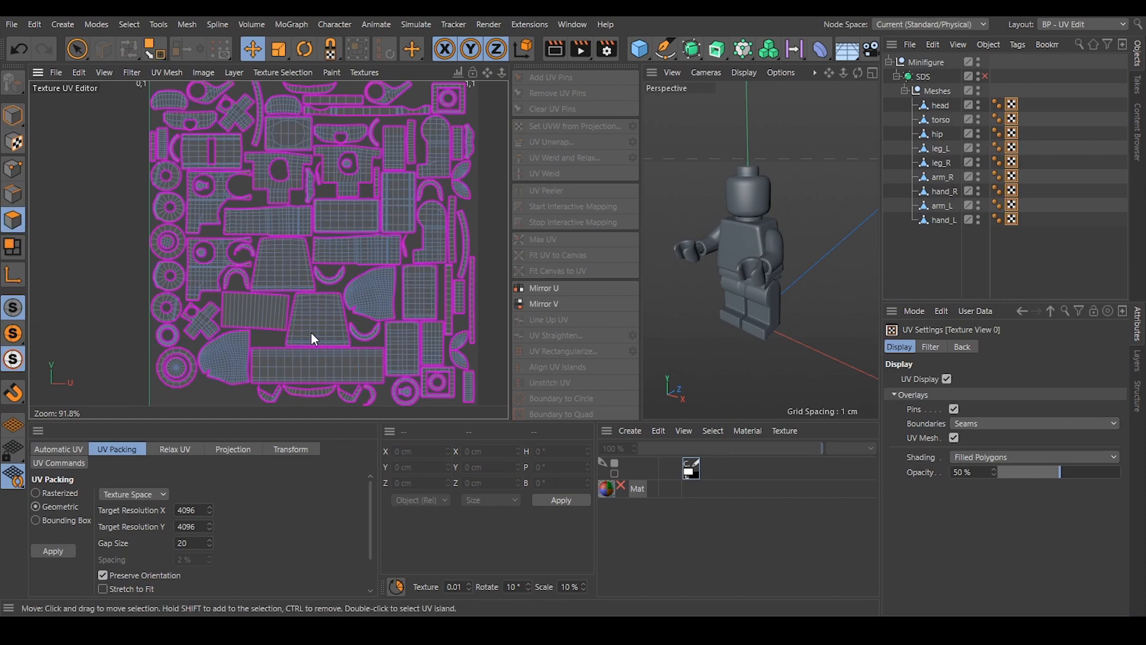
scroll(403, 213, down, 3)
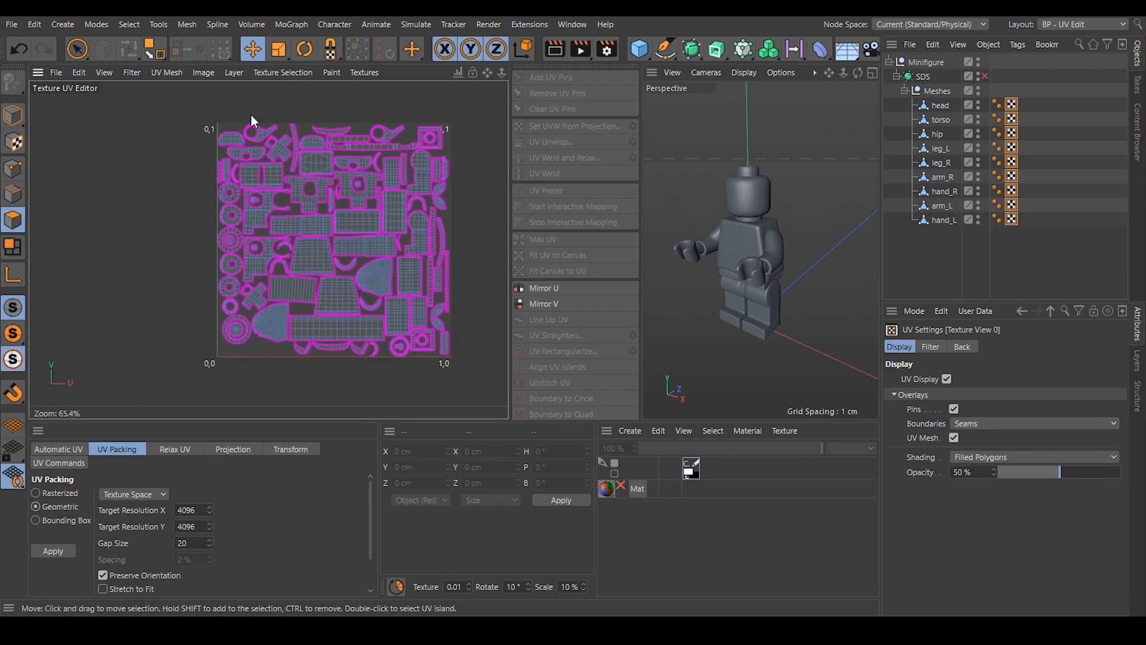
scroll(231, 180, down, 2)
scroll(358, 345, up, 4)
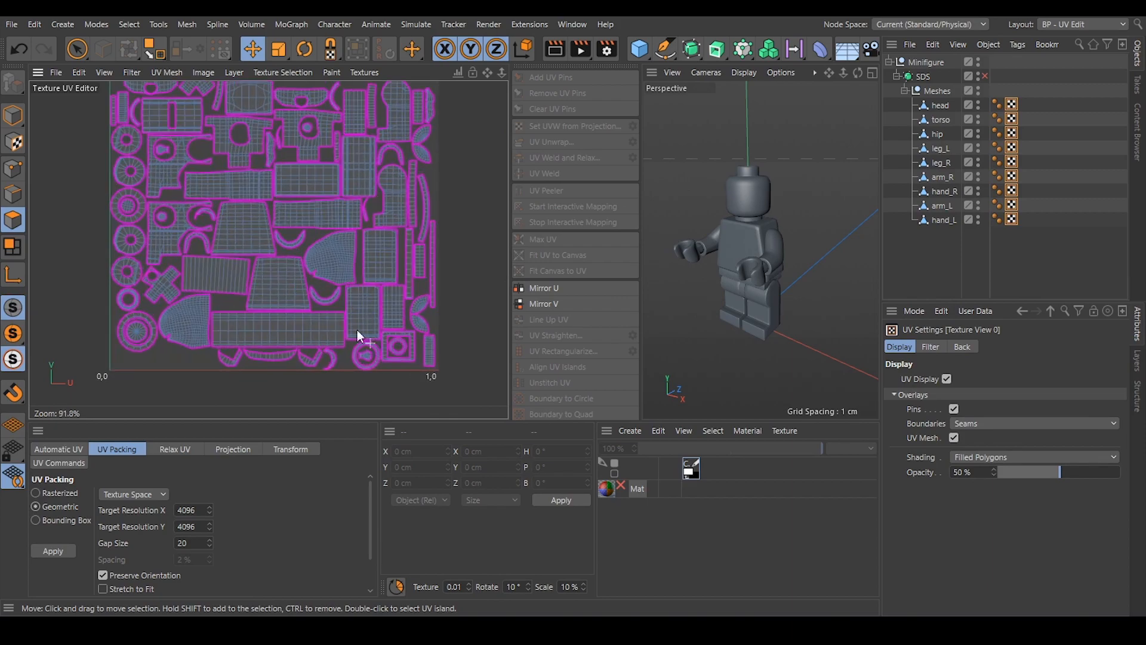
double_click(324, 267)
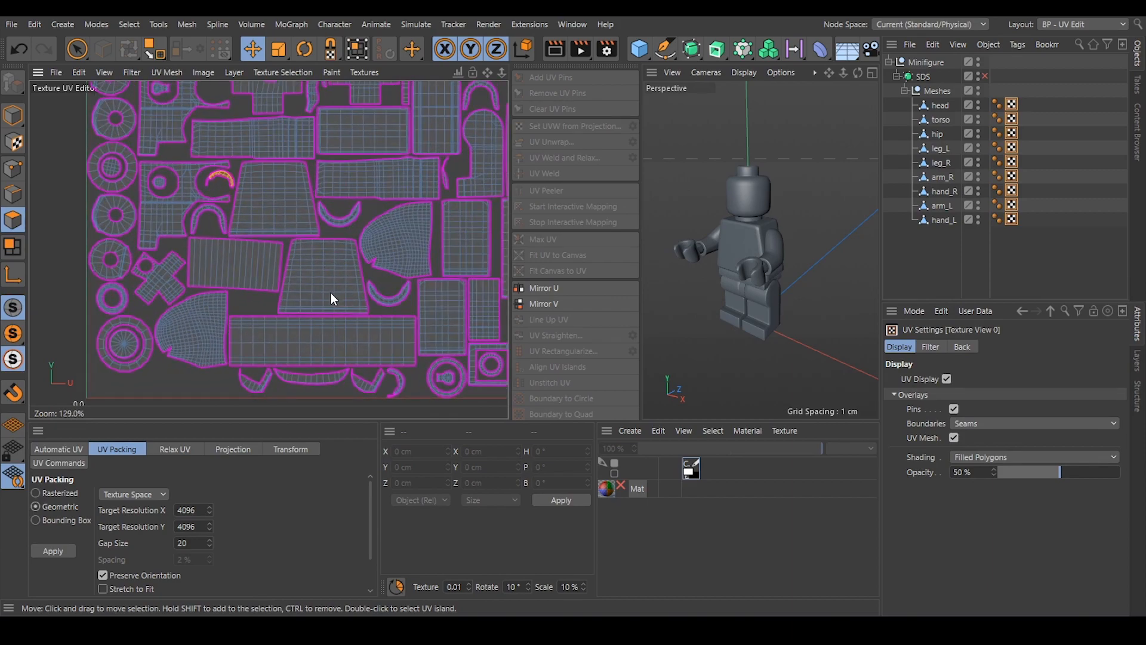
scroll(301, 292, up, 3)
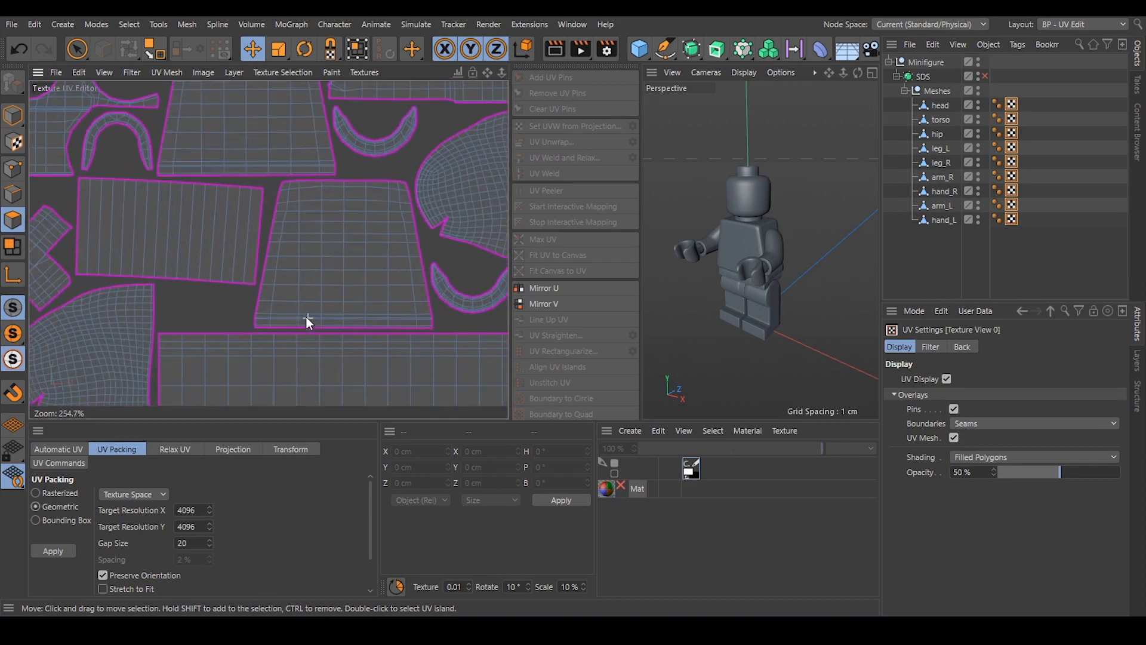
Display only the torso's UVs, select the lower trapezoid island, mirror it along U, and deselect it.
click(1071, 259)
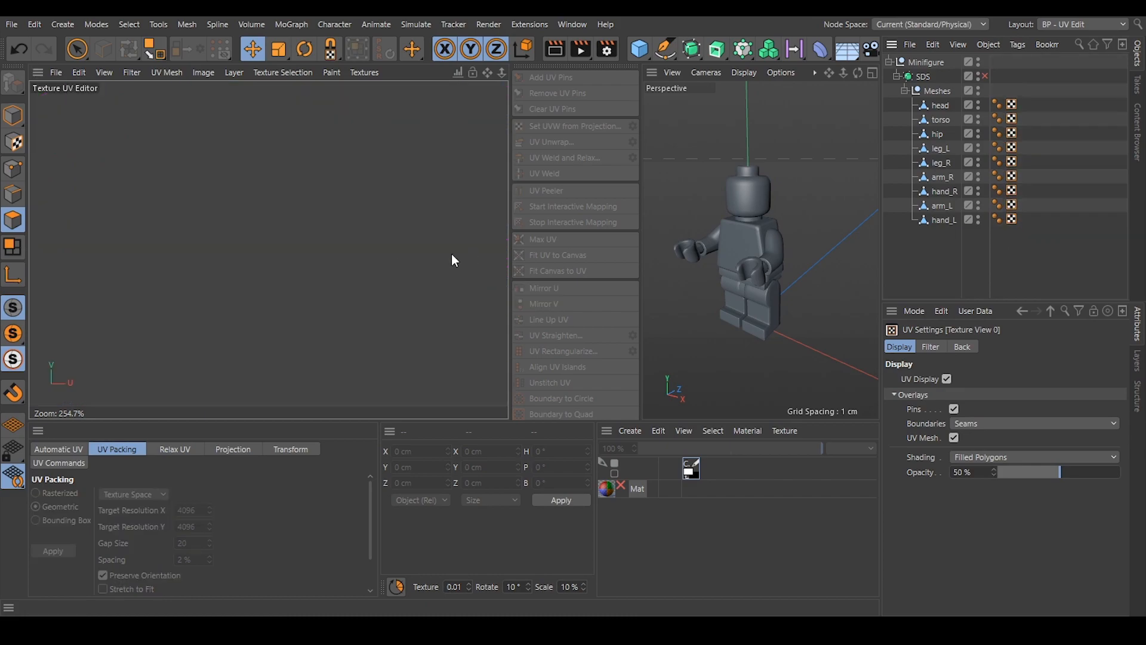
click(1011, 118)
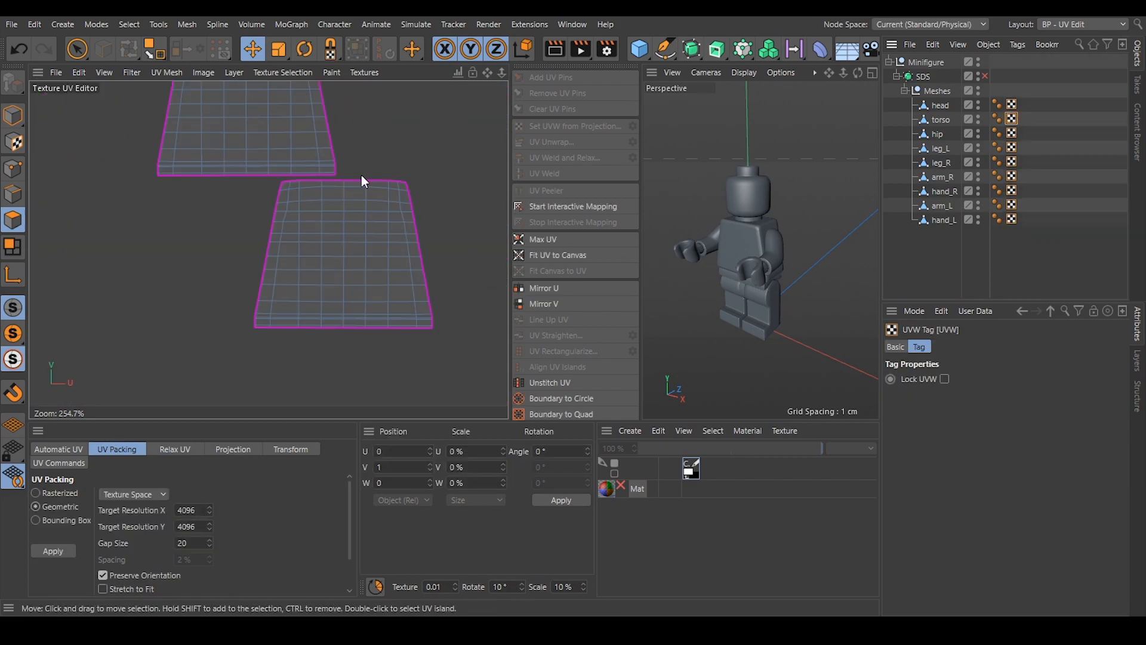
double_click(314, 270)
scroll(561, 388, down, 3)
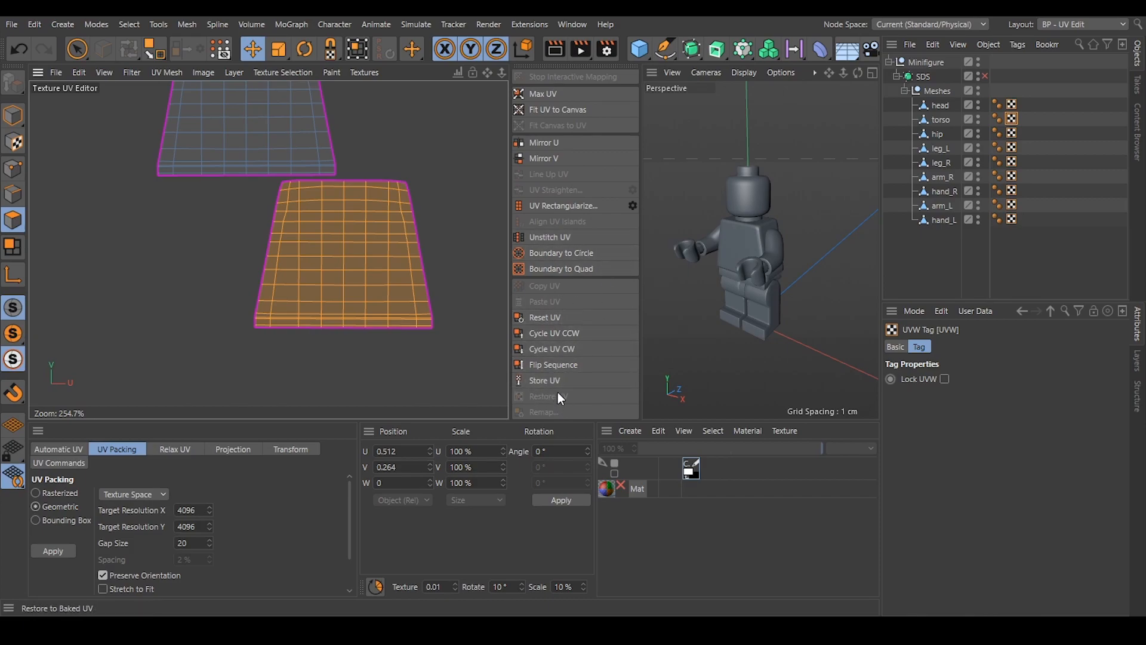
scroll(564, 363, up, 3)
click(557, 289)
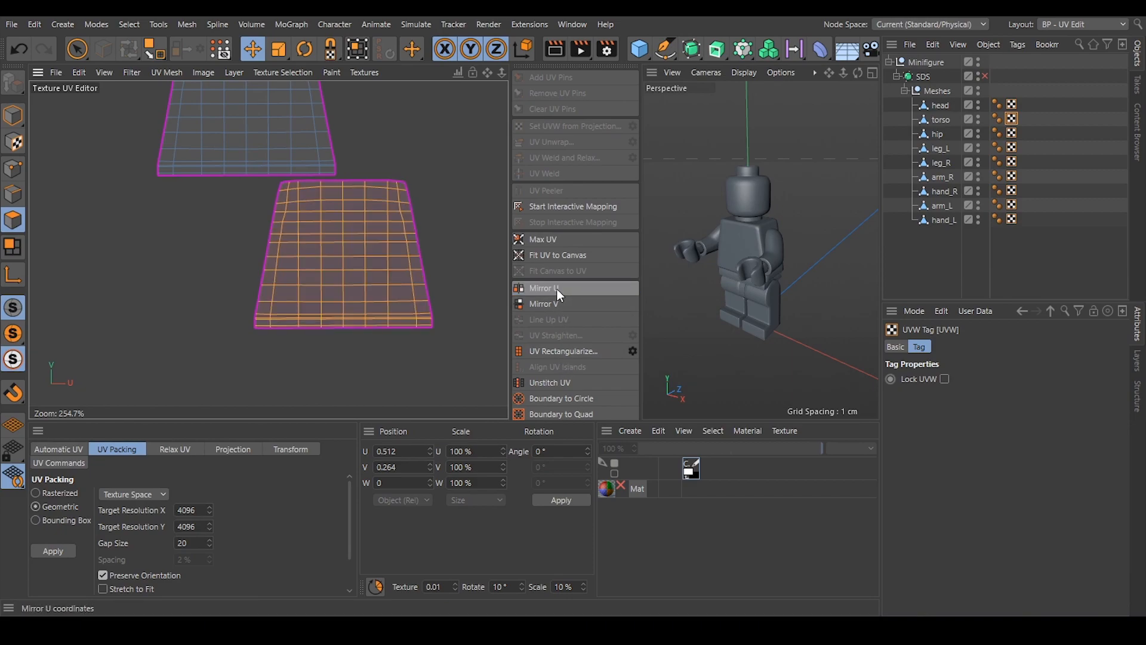
drag(365, 314, 343, 301)
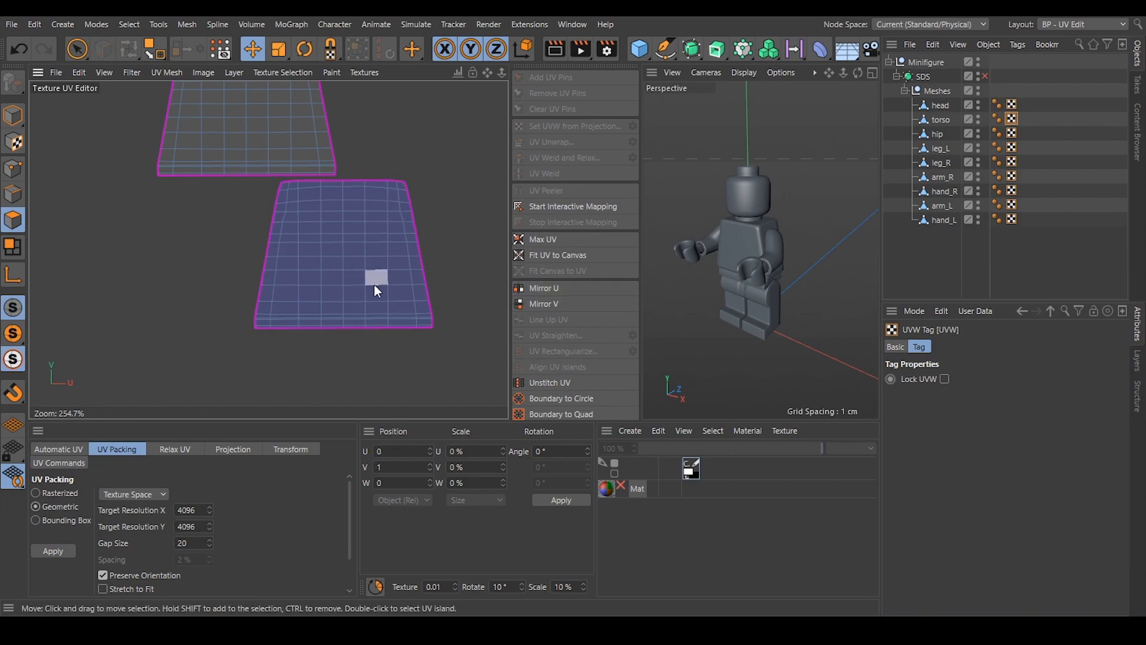
scroll(355, 302, down, 2)
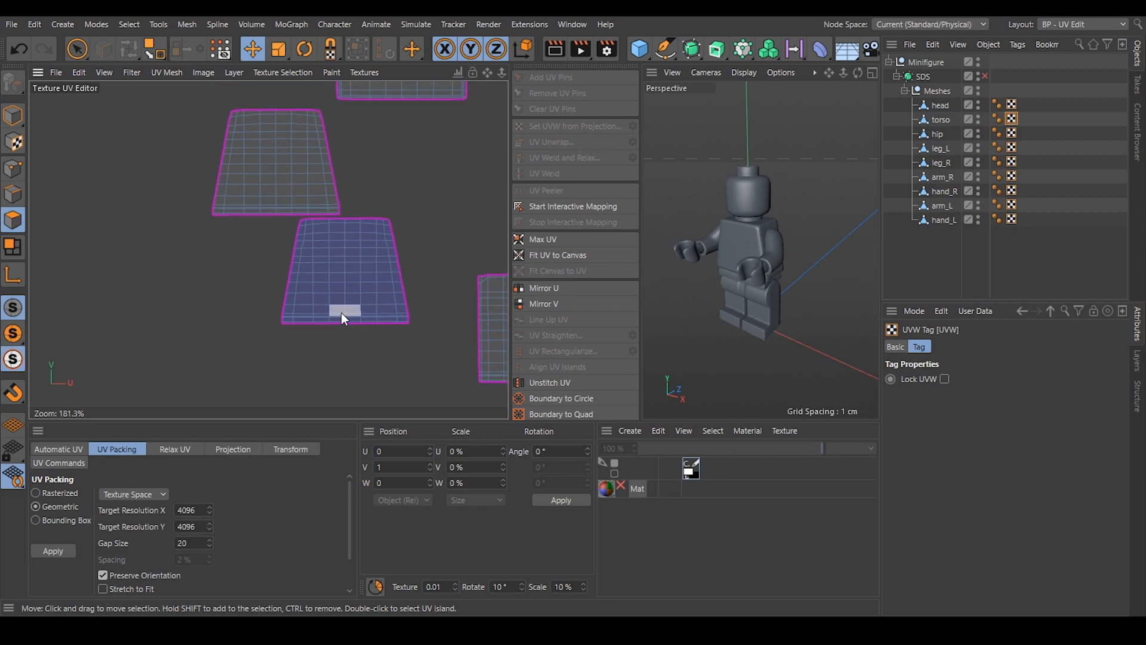
Reselect the torso's lower trapezoid island, mirror it along U again to restore its orientation, and clear the selection.
double_click(351, 271)
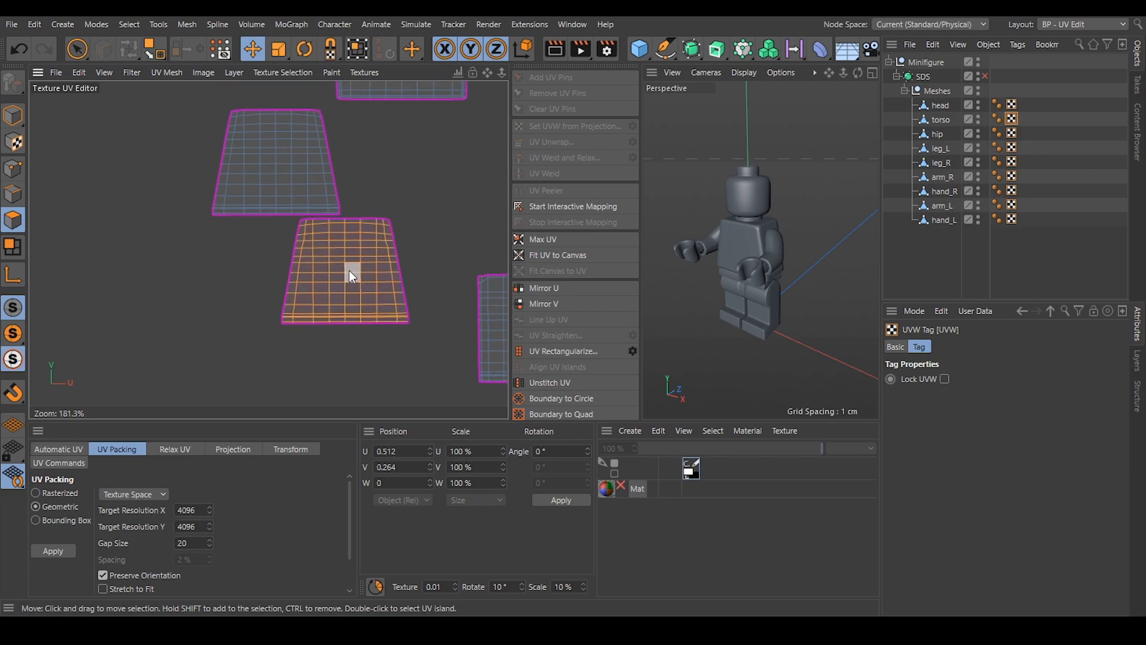
drag(329, 257, 339, 272)
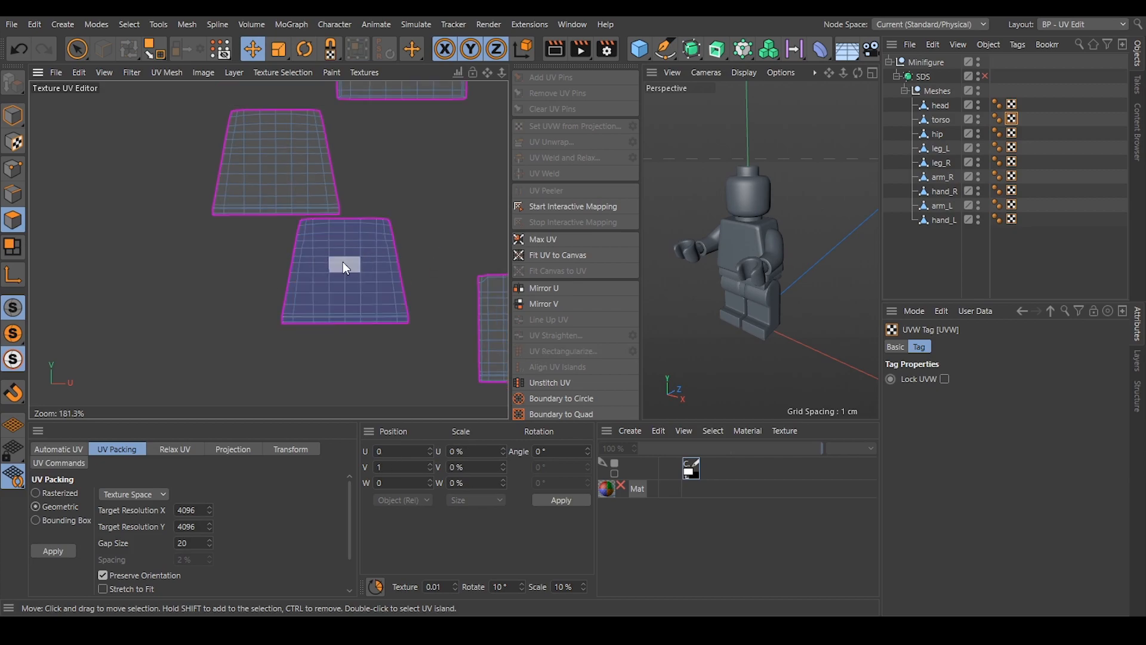
double_click(328, 260)
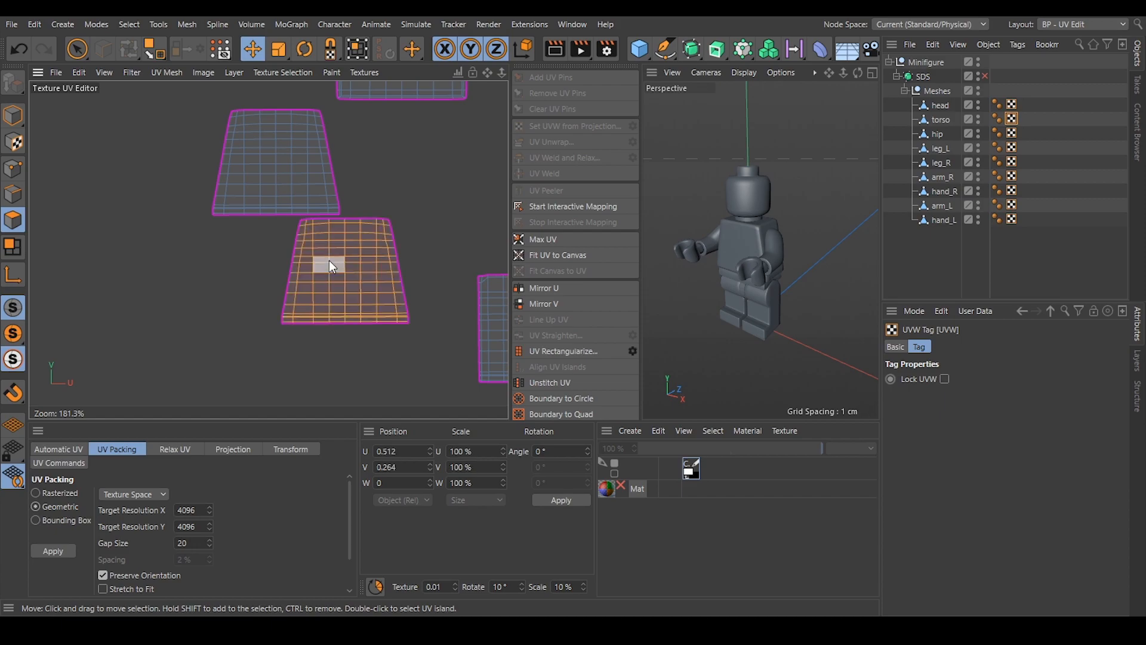
click(560, 290)
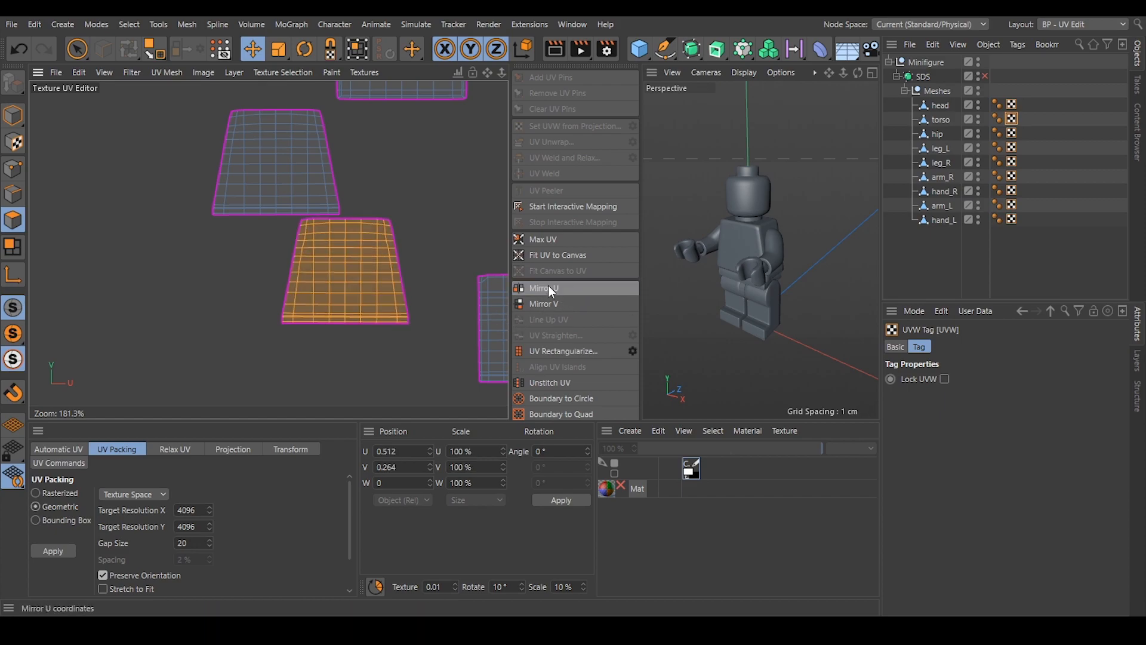
click(471, 206)
scroll(150, 303, down, 3)
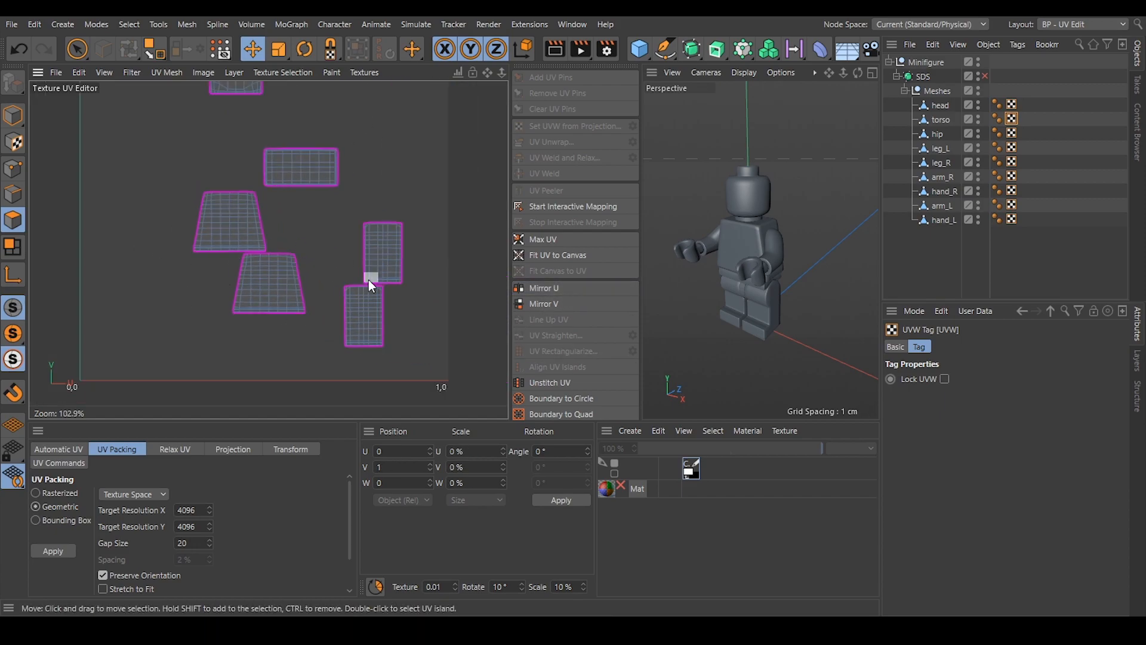
Display only the head's UVs and rectangularize the middle, slightly curved vertical strip island.
drag(1016, 270, 1009, 80)
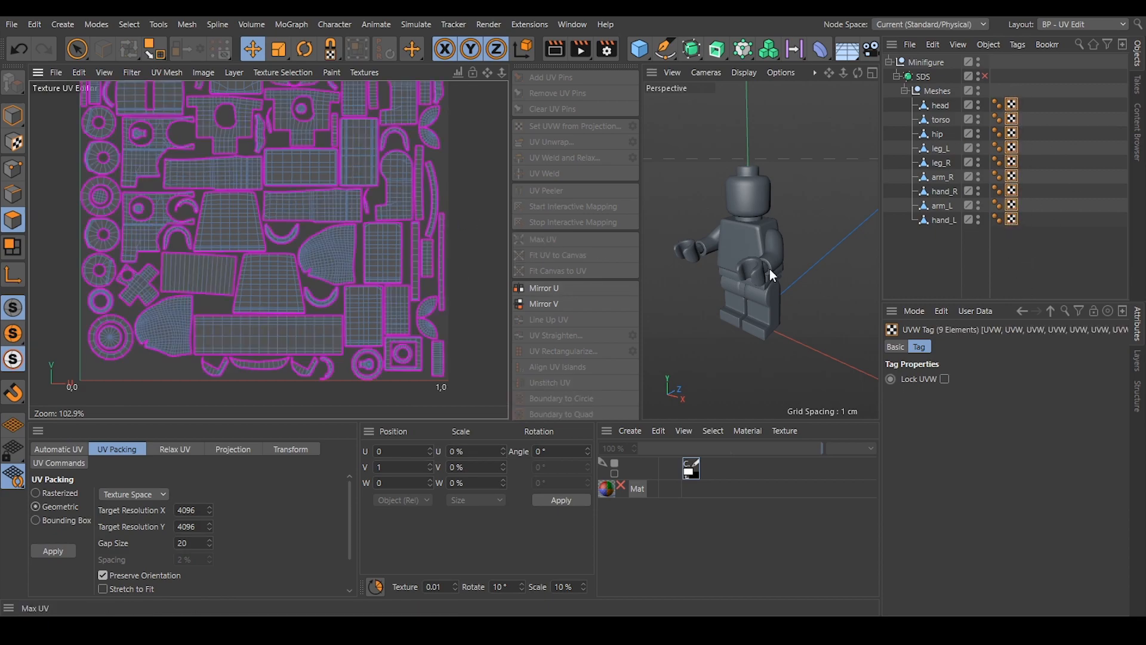
click(1061, 247)
click(1013, 105)
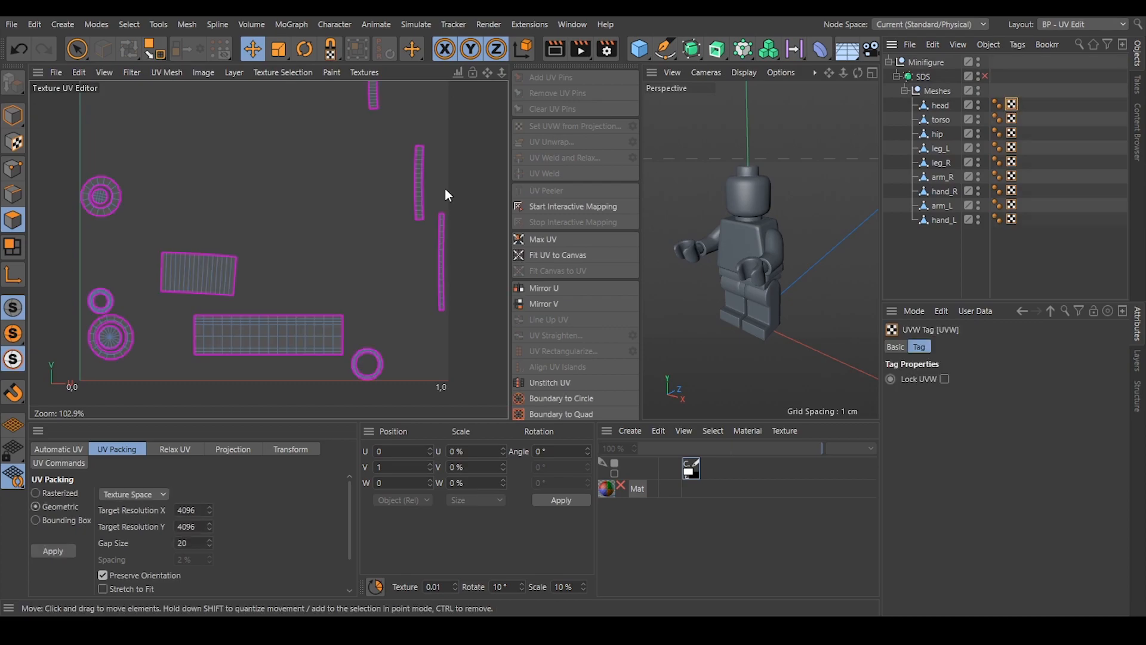
scroll(307, 345, down, 2)
scroll(177, 304, up, 3)
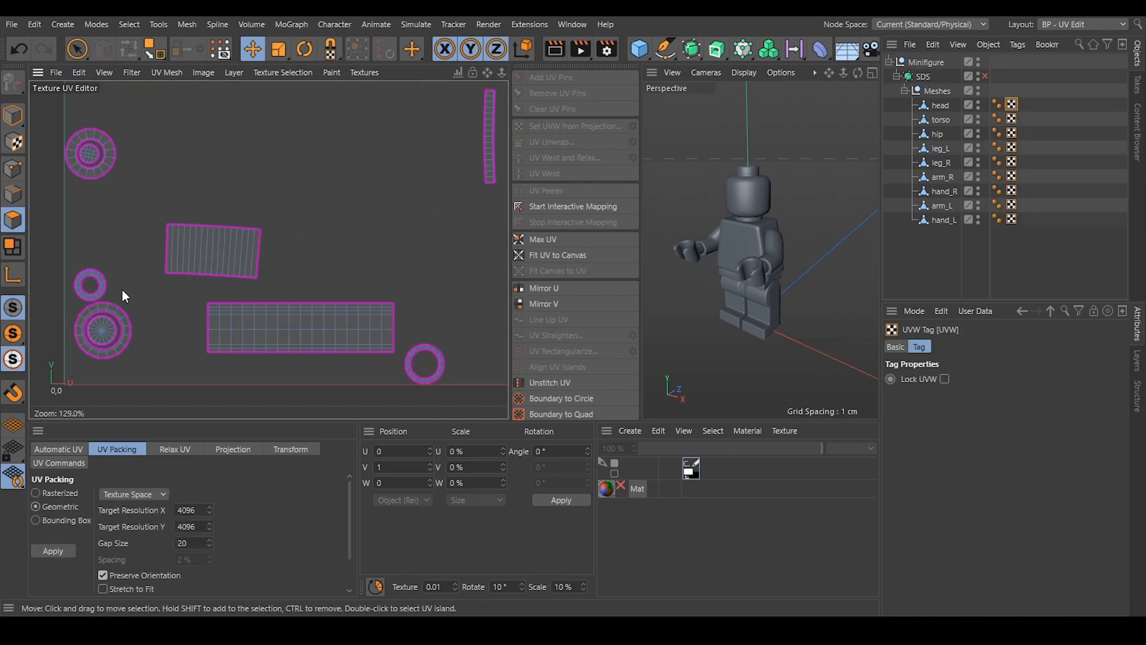
scroll(179, 355, down, 2)
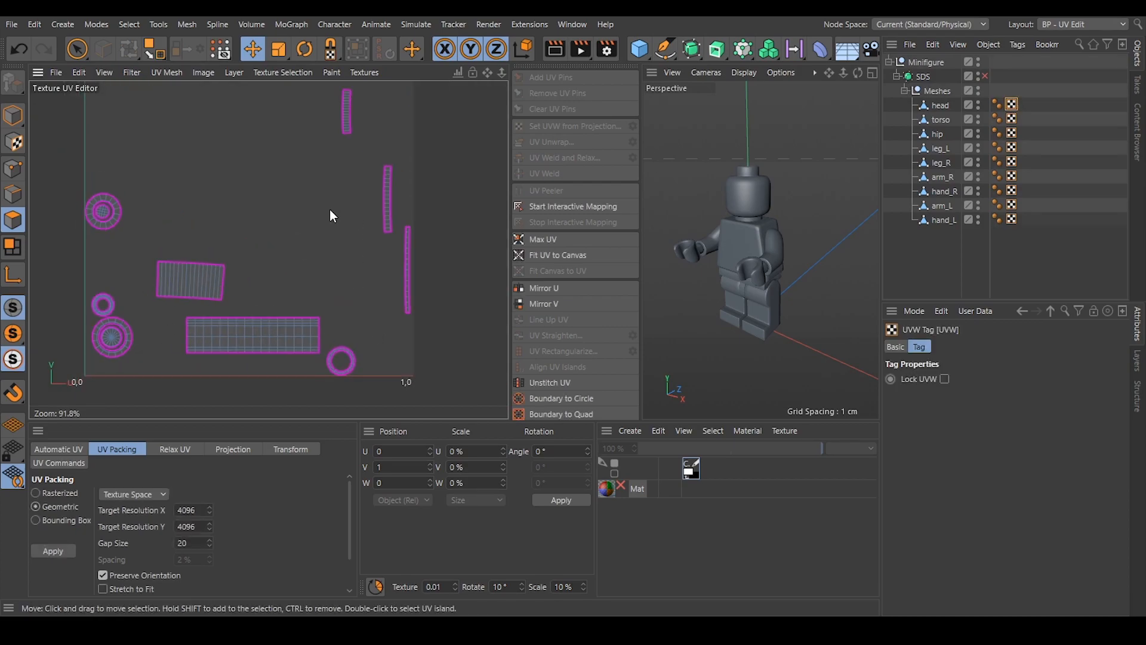
scroll(415, 185, up, 3)
double_click(371, 201)
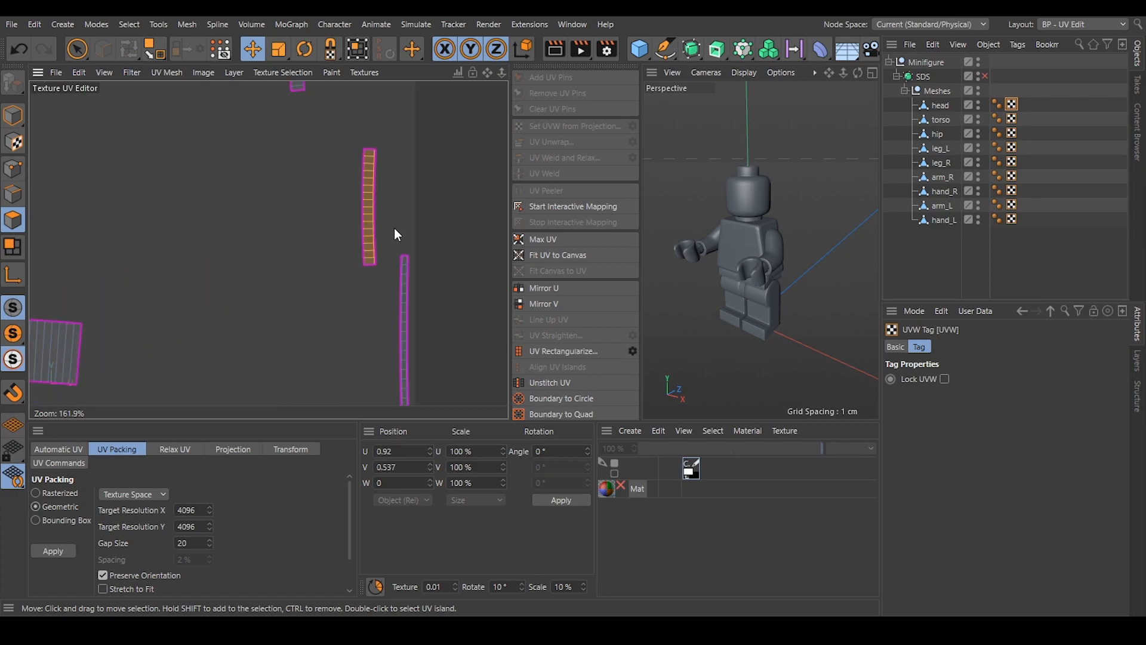
click(543, 351)
click(442, 213)
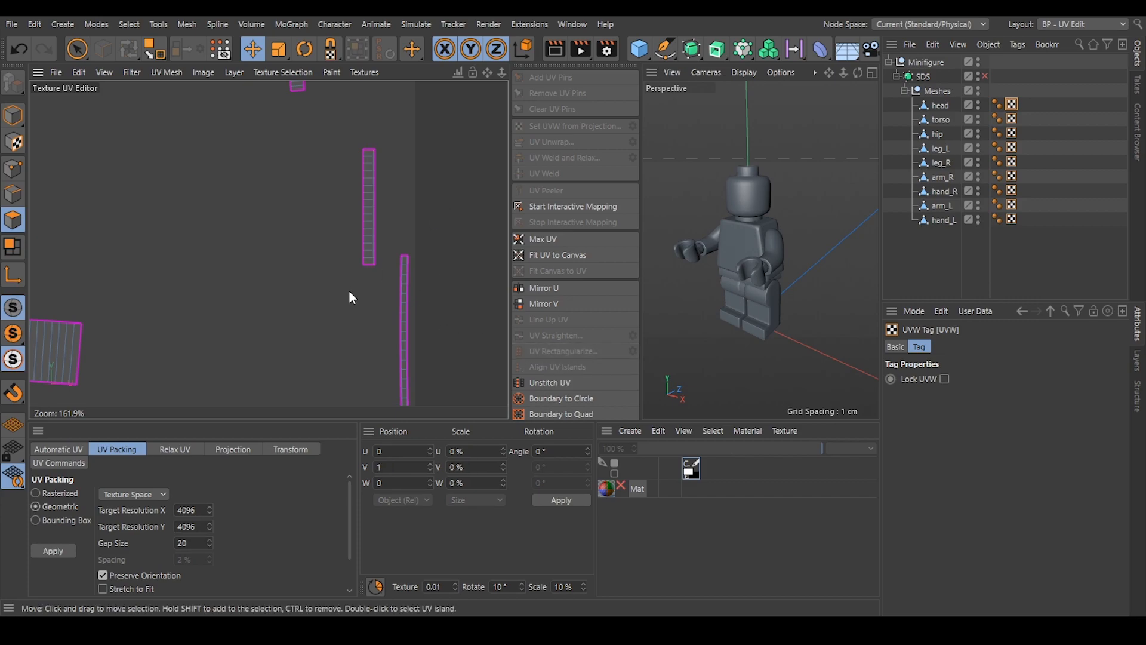
Display only the torso's UVs, align the lower trapezoid island using one of its inner vertical edges, and clear the selection.
scroll(274, 289, down, 2)
scroll(197, 364, down, 2)
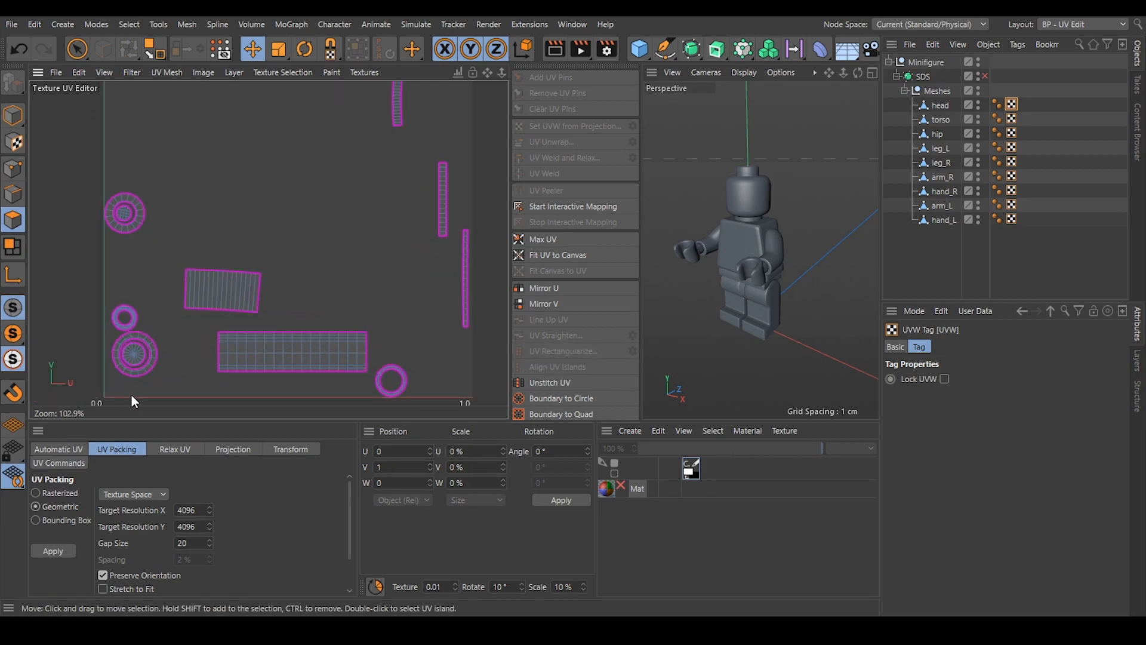
click(1013, 118)
scroll(315, 263, up, 1)
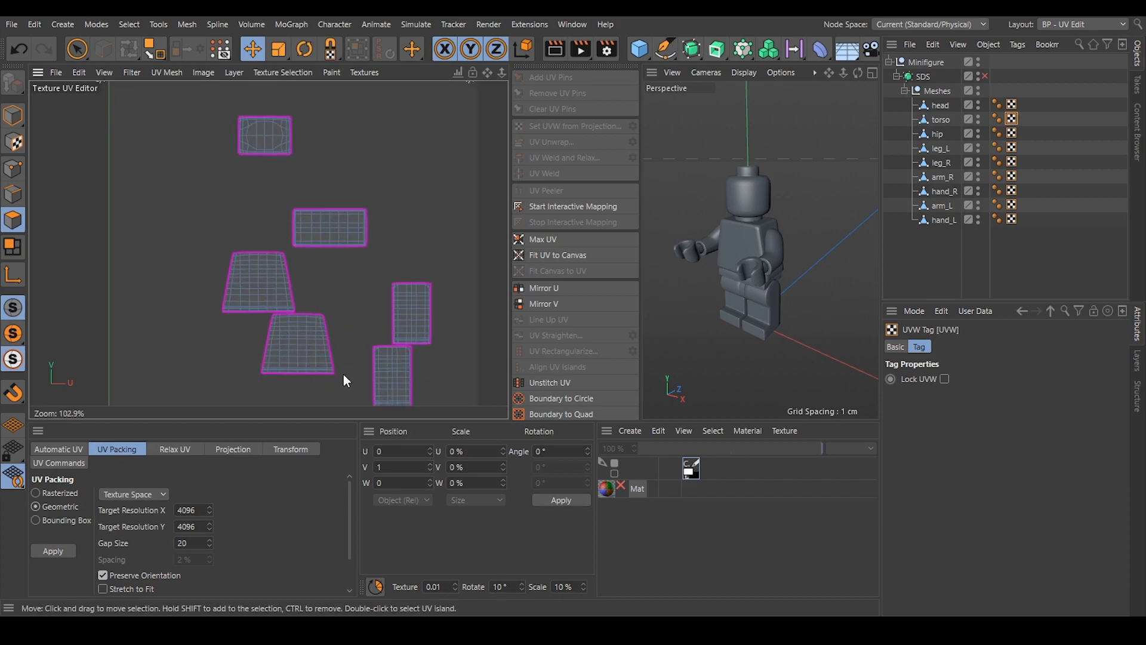
scroll(410, 357, up, 1)
scroll(410, 357, down, 1)
scroll(377, 389, up, 3)
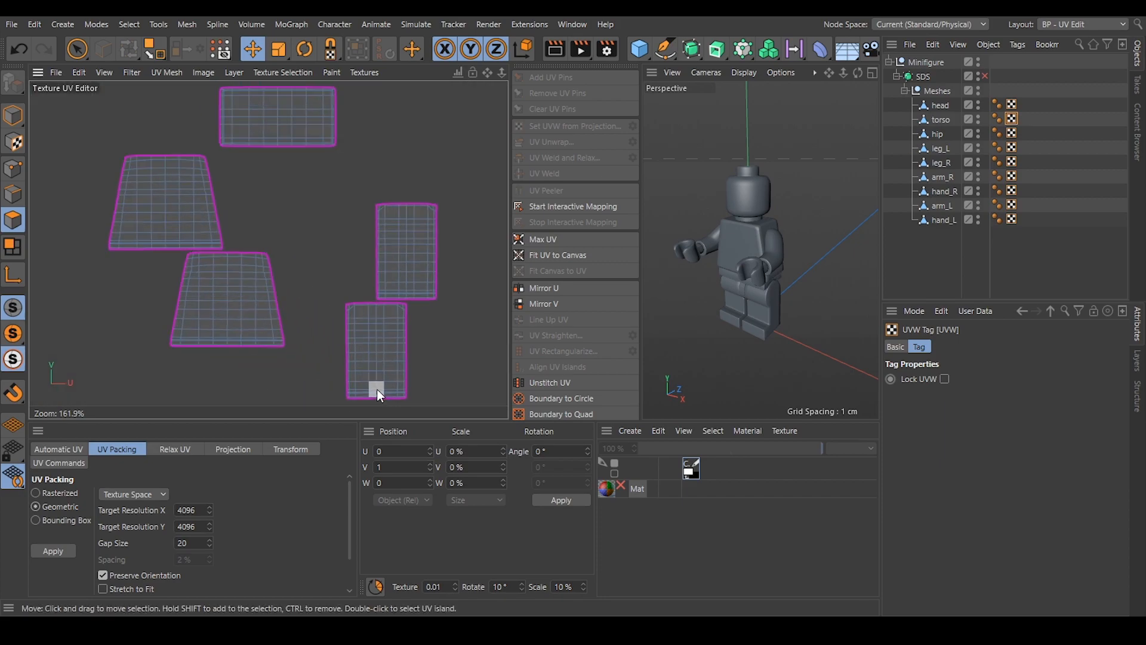
scroll(377, 389, up, 6)
scroll(364, 378, down, 5)
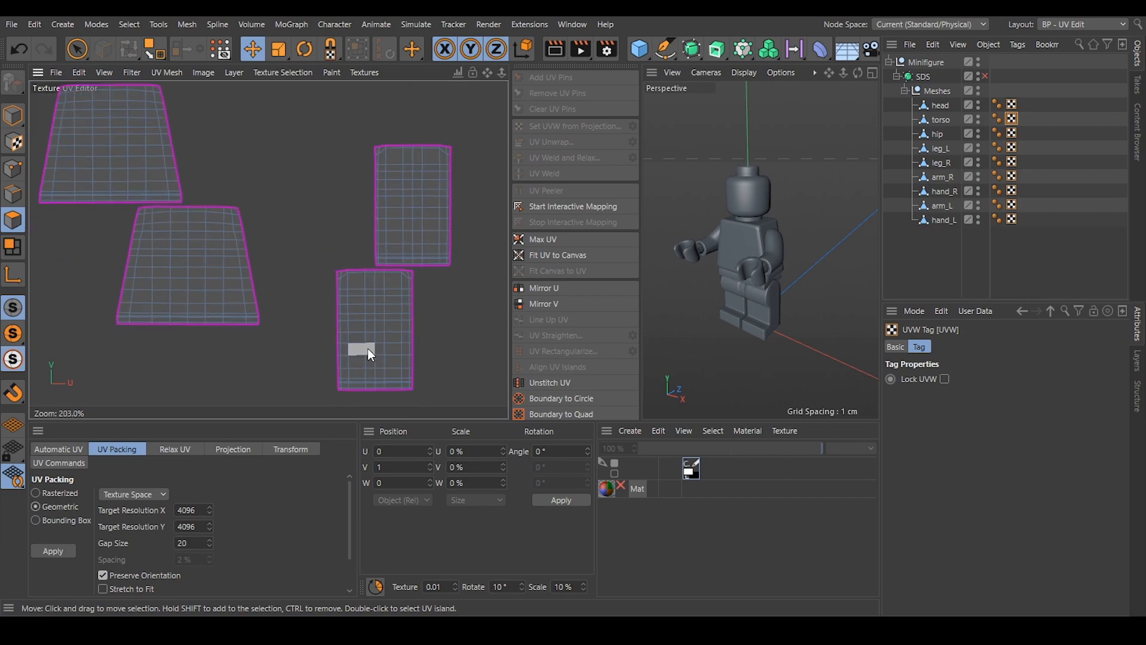
click(12, 194)
click(207, 286)
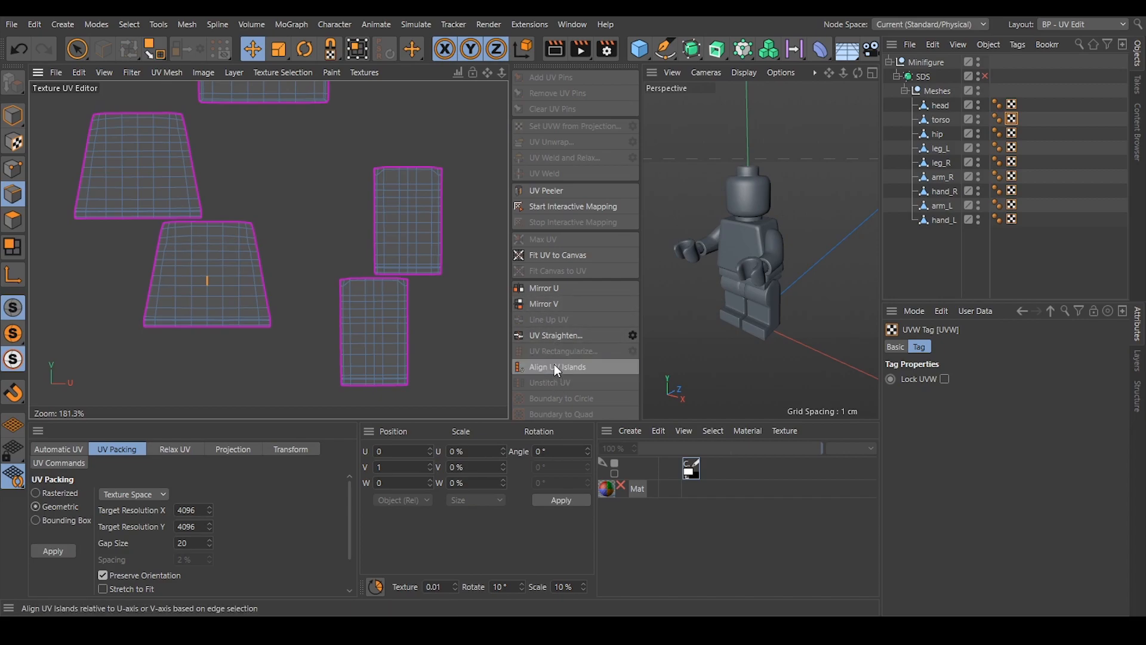
click(284, 195)
scroll(282, 346, down, 4)
scroll(139, 282, down, 2)
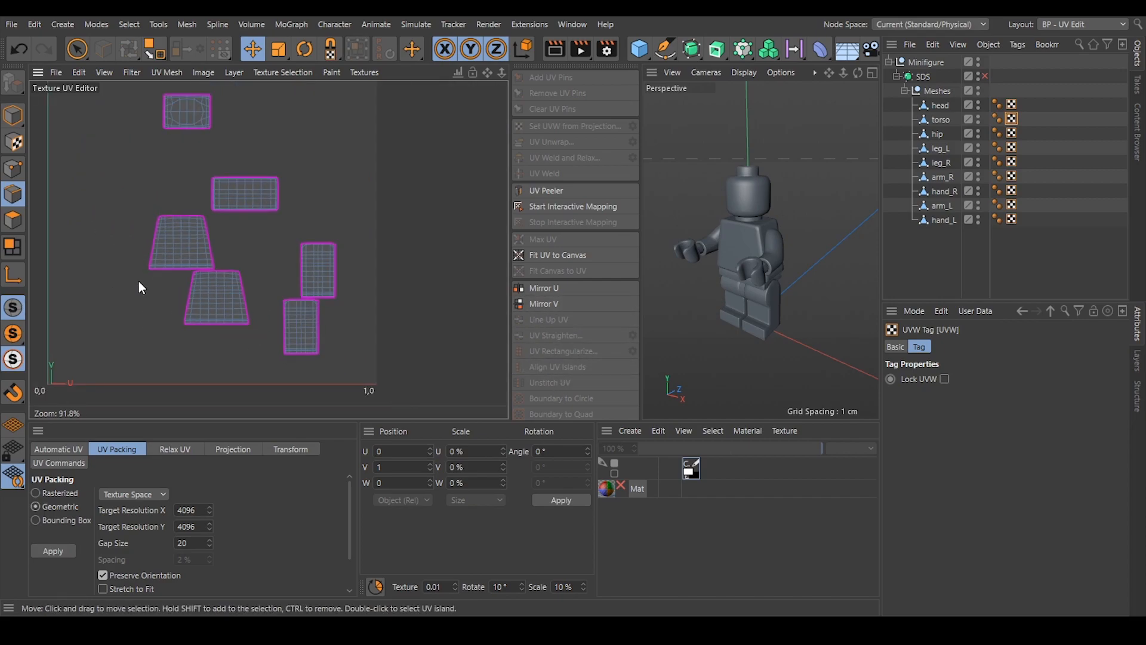
Display only the hip's UVs, relax the long strip island with the two notches using LSCM, and deselect it.
click(1012, 133)
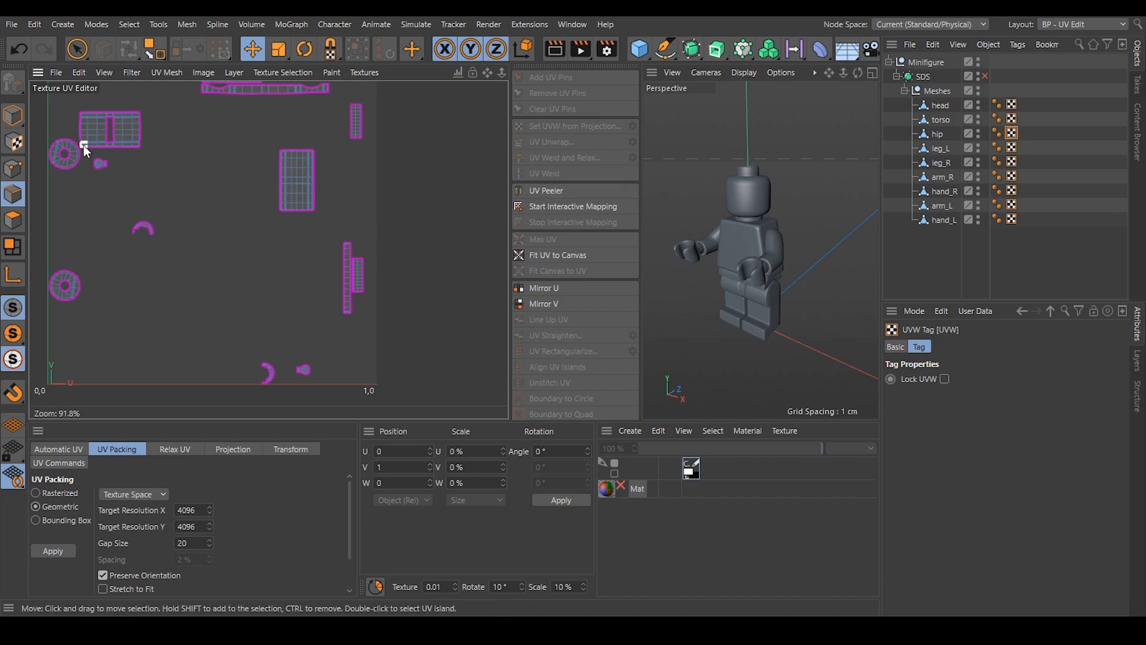
scroll(321, 158, down, 2)
scroll(317, 146, up, 6)
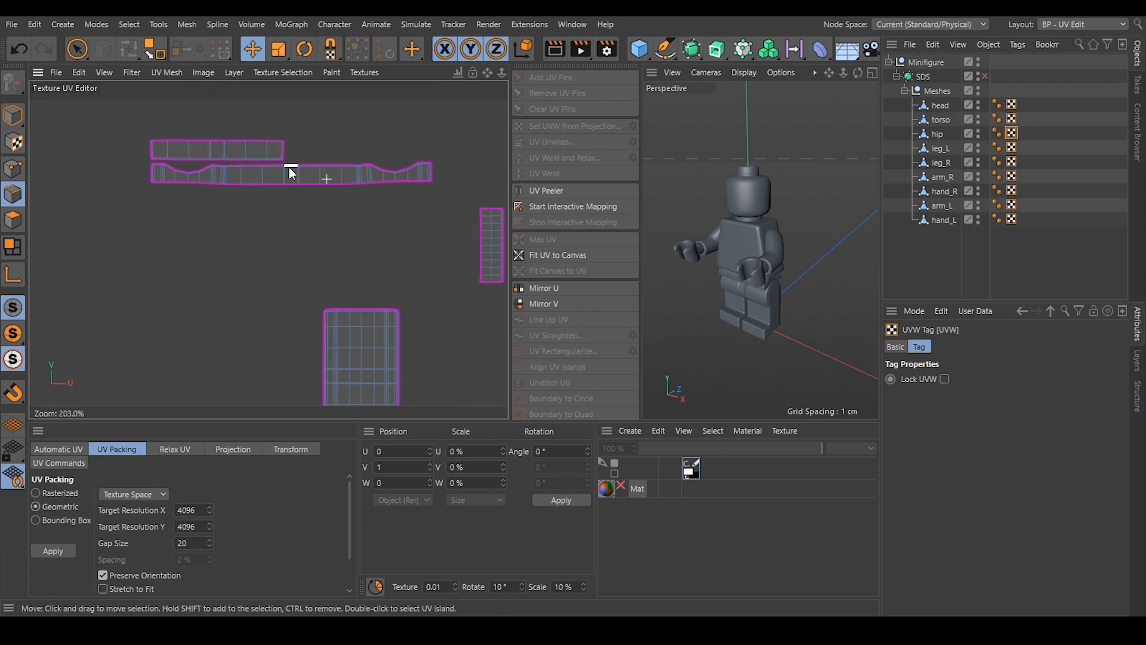
click(13, 220)
drag(284, 192, 283, 183)
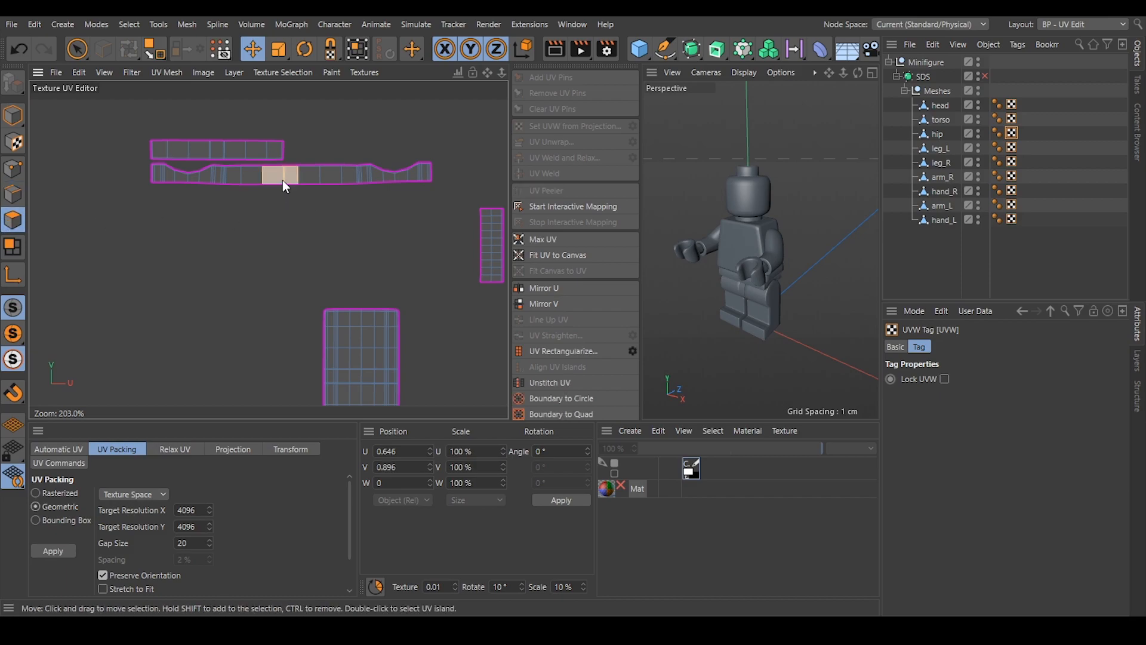
double_click(282, 180)
click(174, 448)
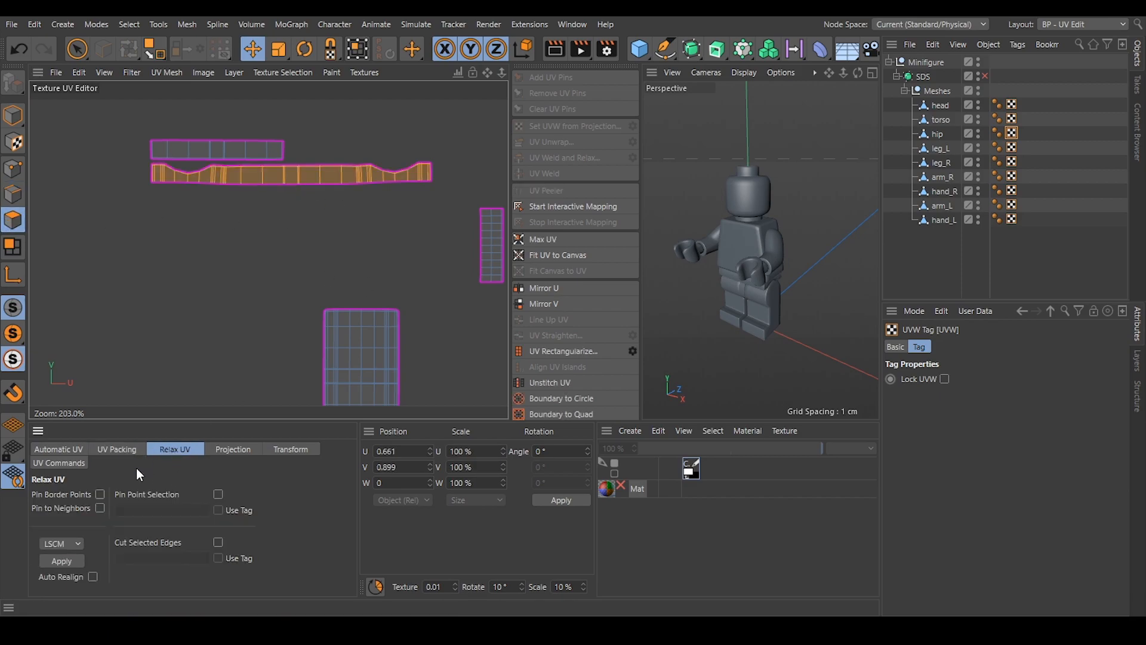
click(62, 561)
click(321, 237)
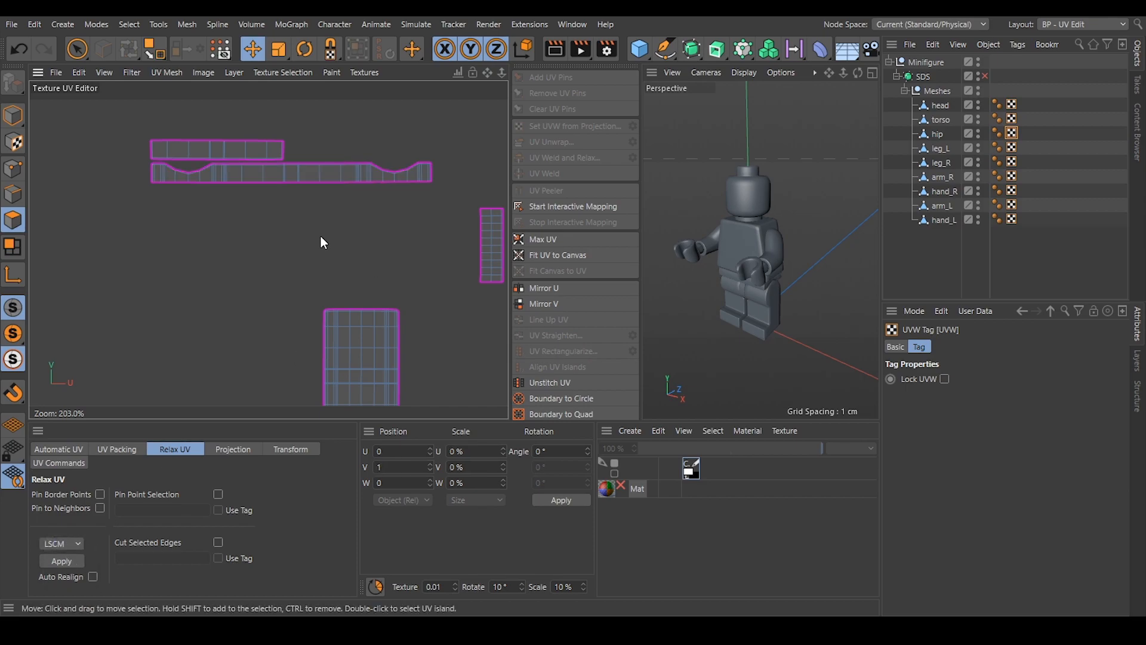
Relax the short strip island above the notched strip using LSCM, and clear the selection.
double_click(214, 149)
click(61, 561)
scroll(219, 278, down, 3)
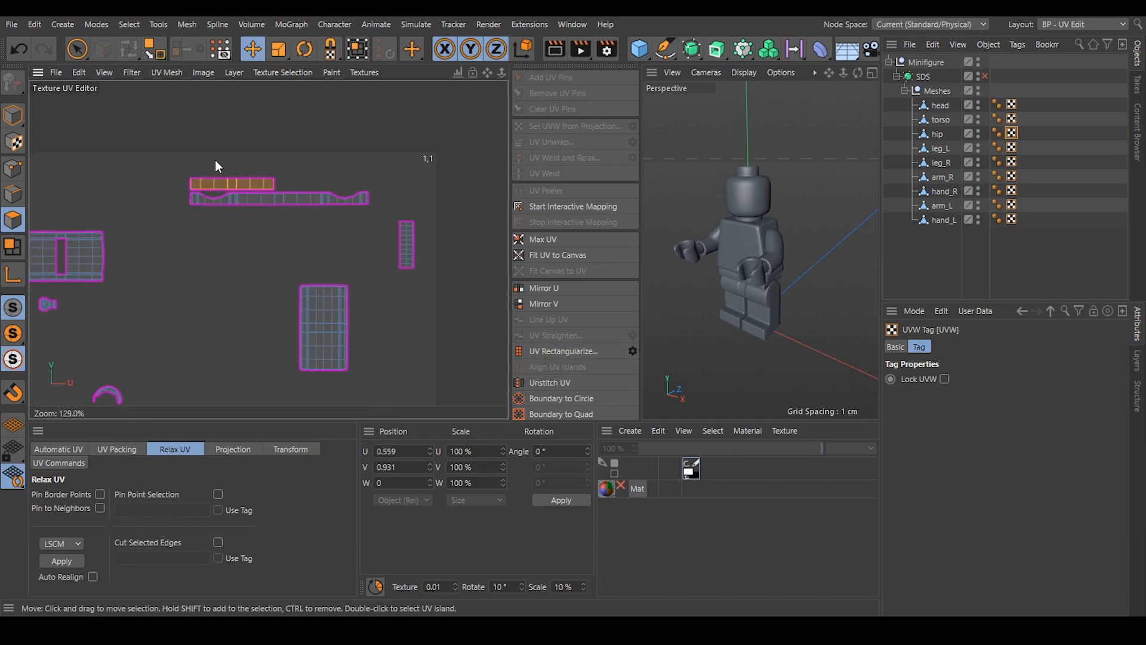
scroll(226, 170, up, 3)
click(217, 264)
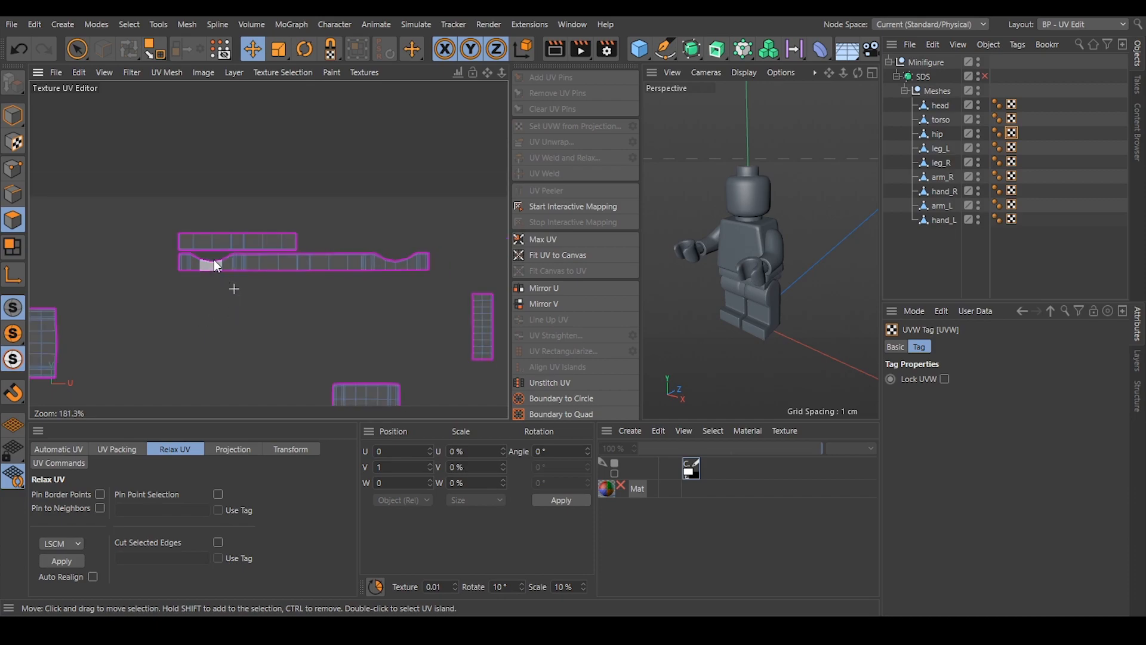
Relax the hip's rectangular island with the central slot using LSCM.
scroll(214, 240, down, 3)
scroll(219, 256, up, 3)
click(202, 219)
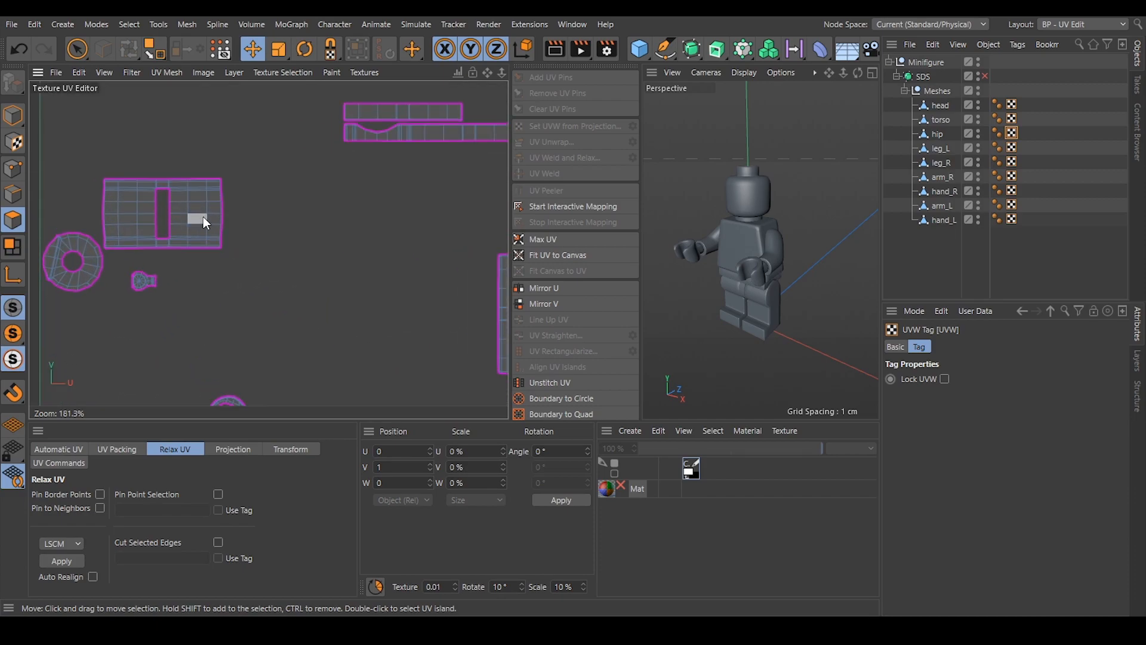
double_click(203, 219)
click(61, 561)
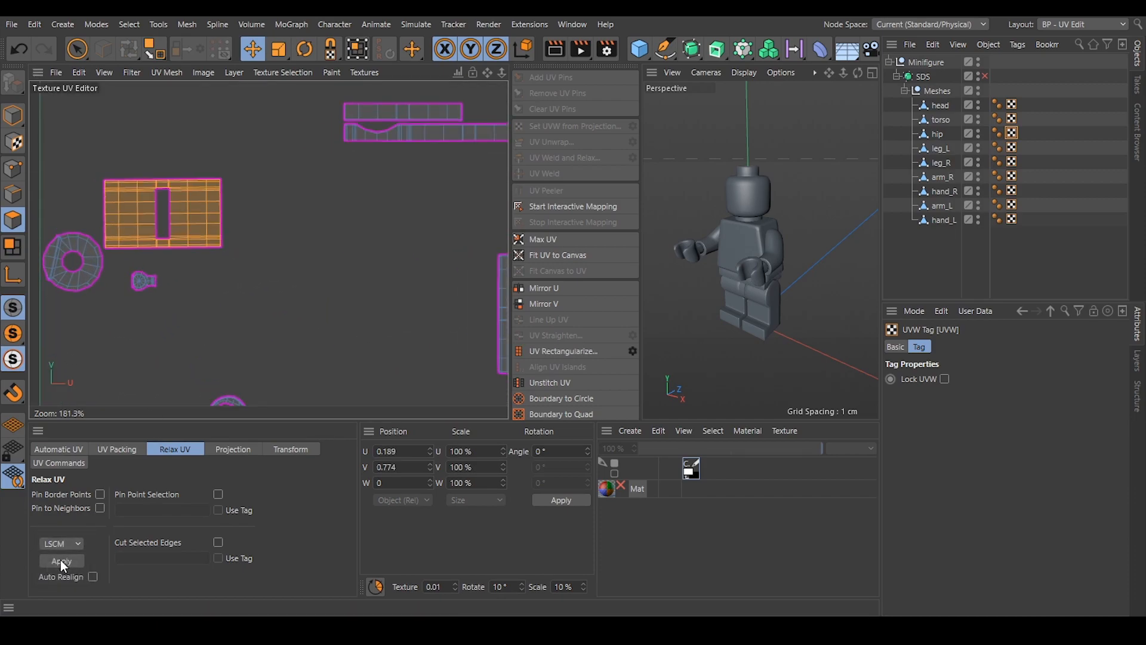
scroll(196, 174, down, 4)
scroll(131, 325, up, 5)
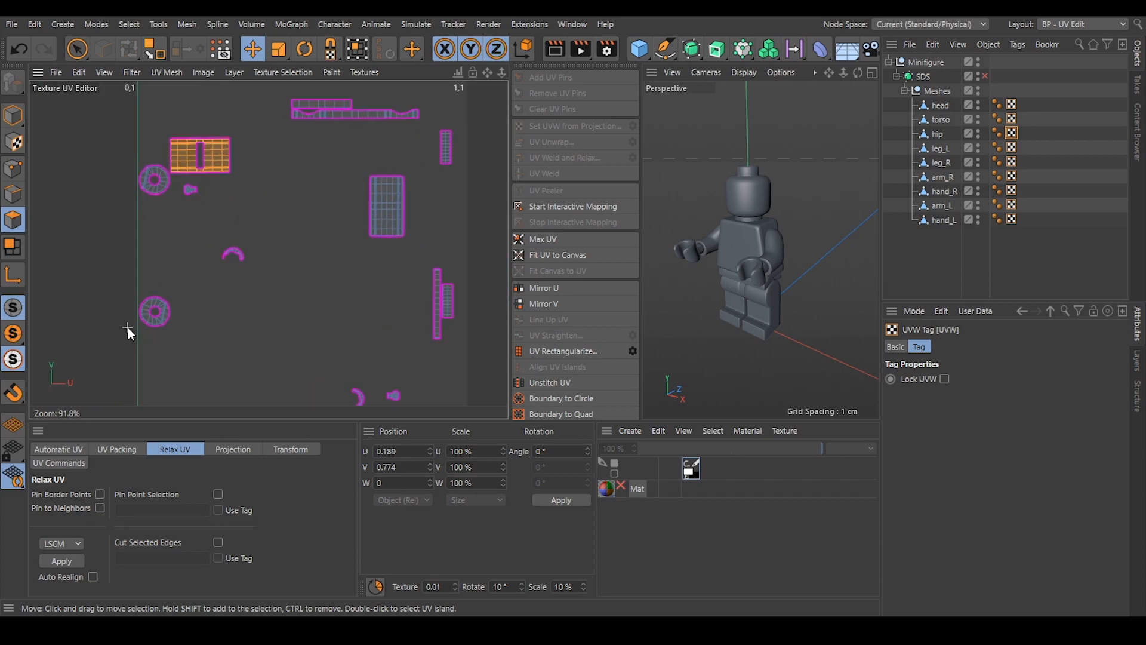
Align the hip's lower ring-shaped island by one of its radial edges in edge mode, and clear the selection.
click(12, 194)
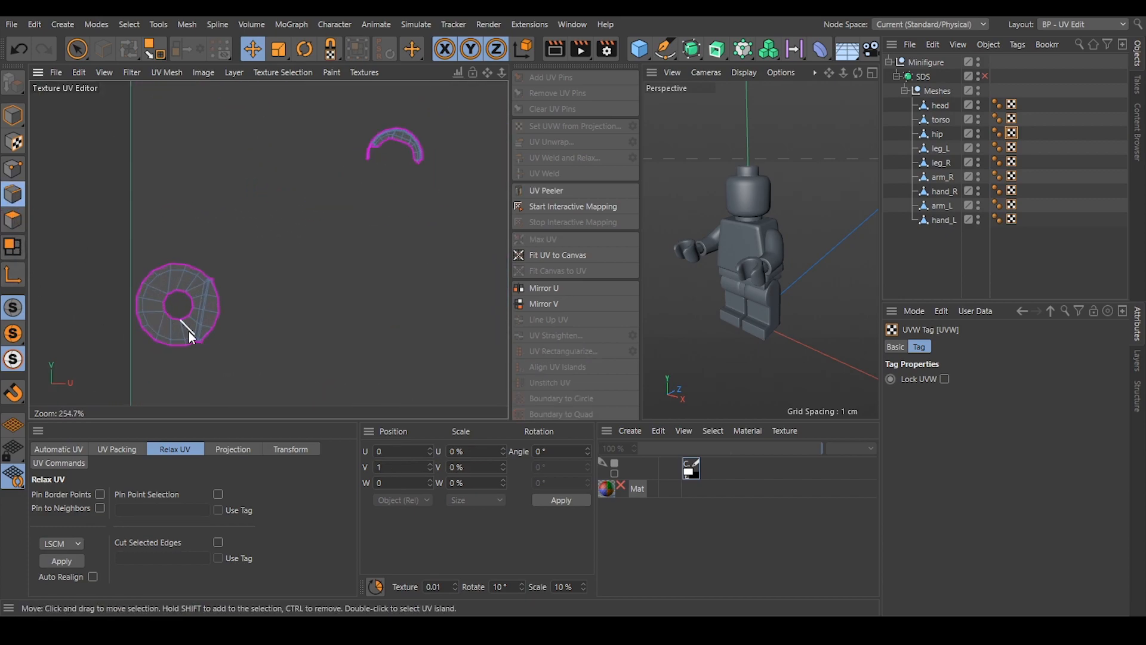
click(154, 300)
click(578, 366)
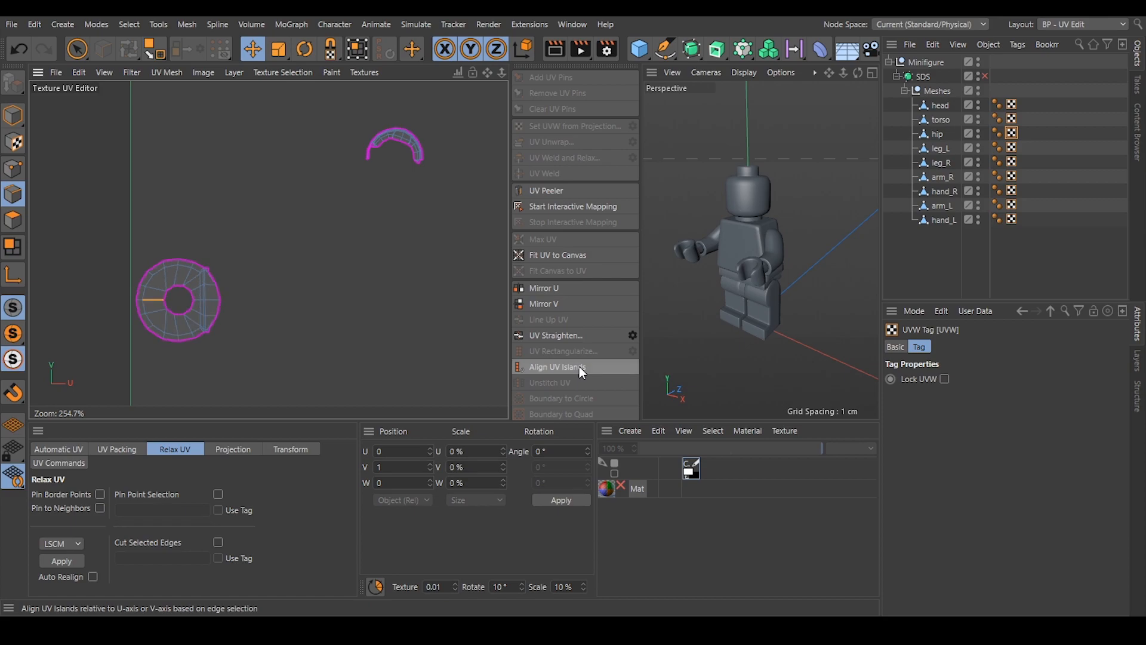
click(343, 262)
scroll(297, 259, down, 3)
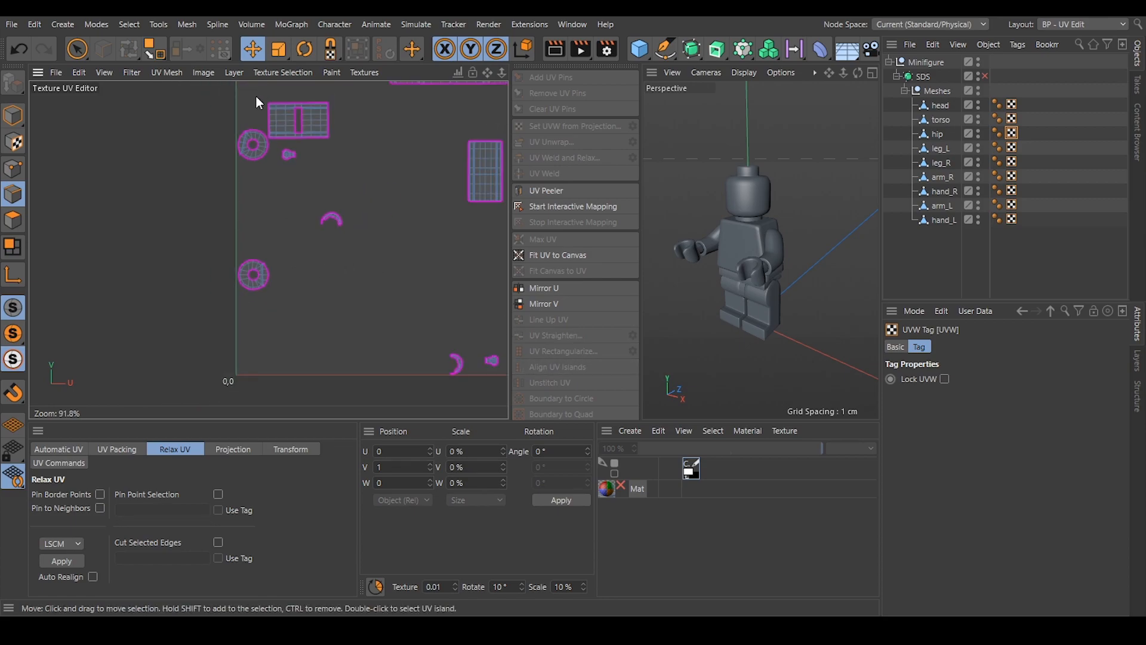
Align the hip's upper ring-shaped island beside the slotted rectangle by its outer radial edge.
scroll(236, 152, up, 6)
click(233, 213)
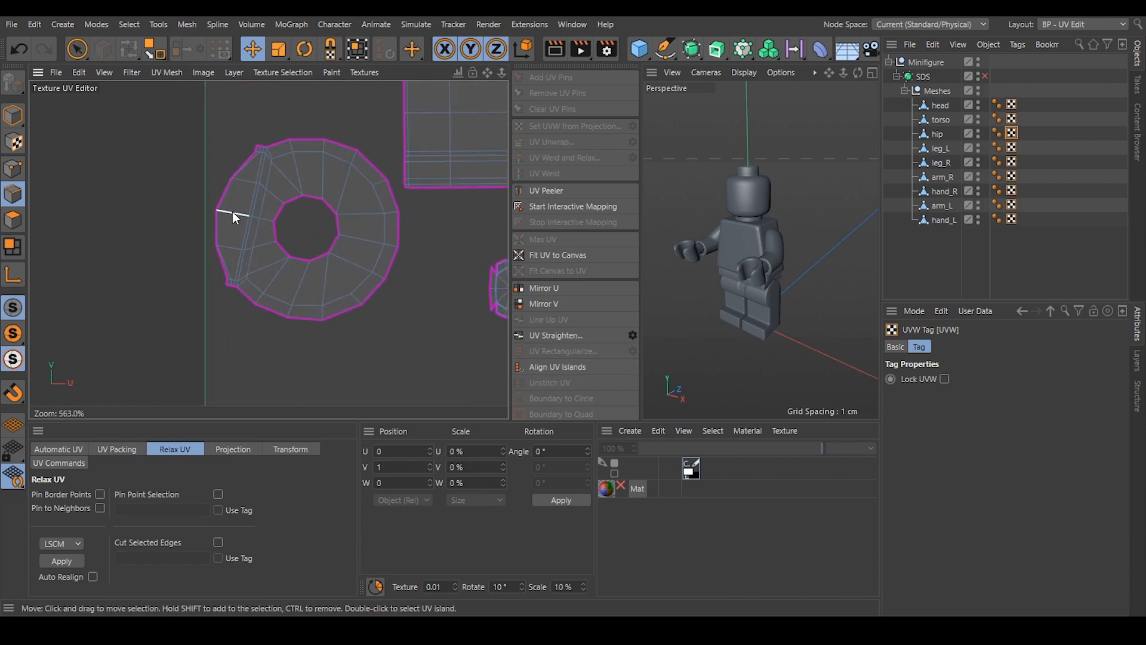
click(563, 367)
scroll(168, 293, down, 10)
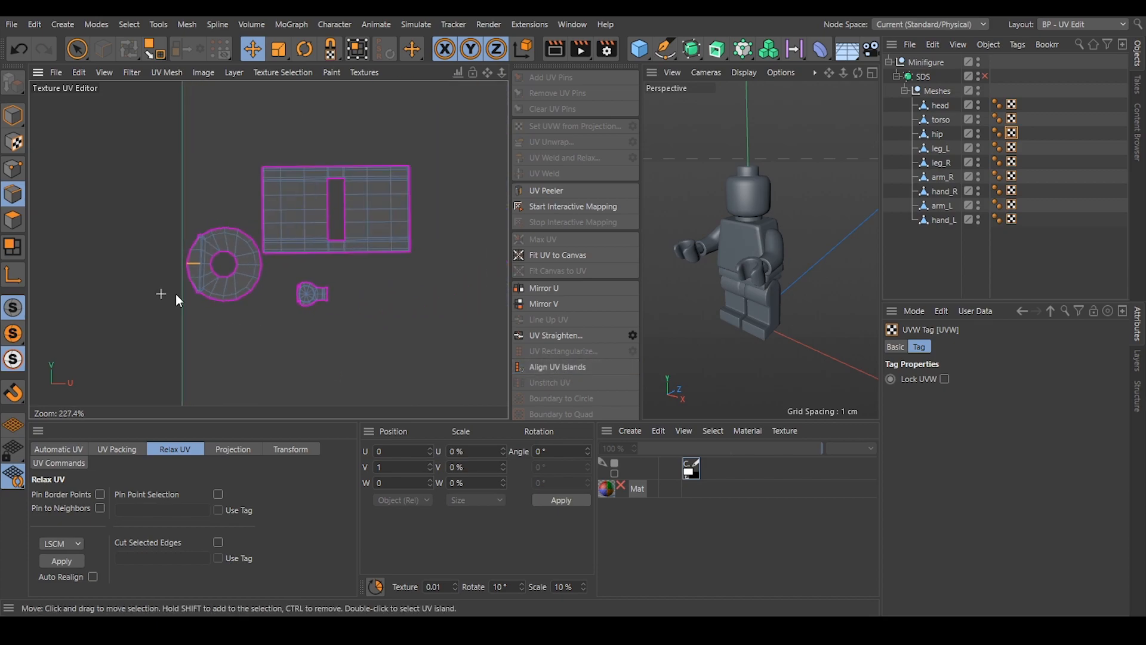
scroll(288, 313, up, 10)
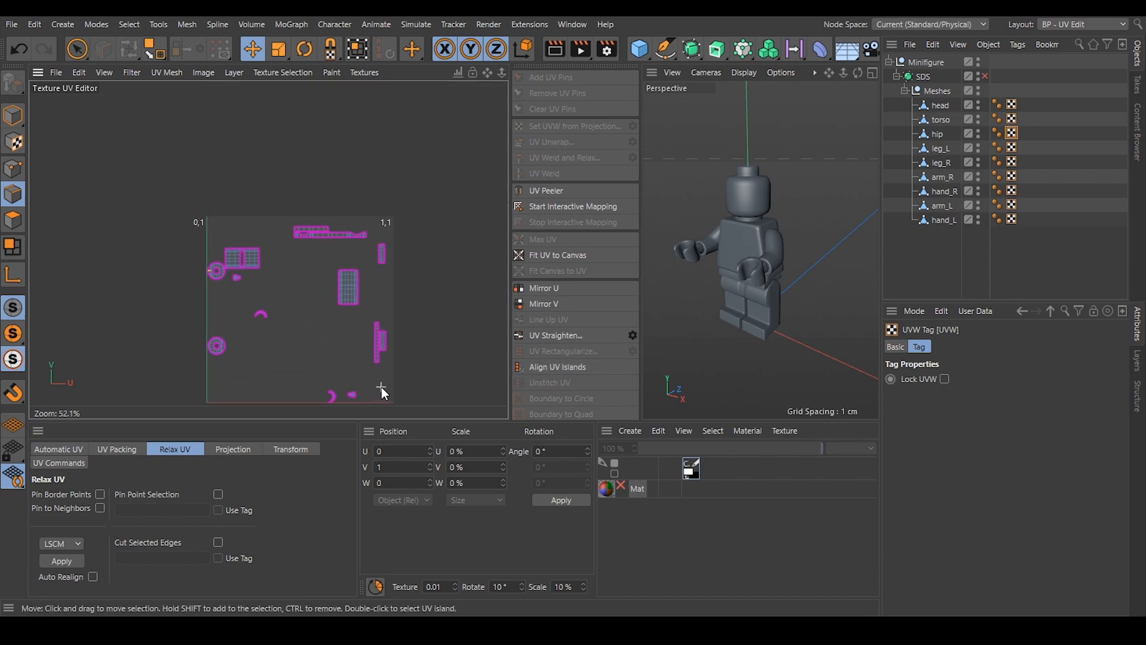
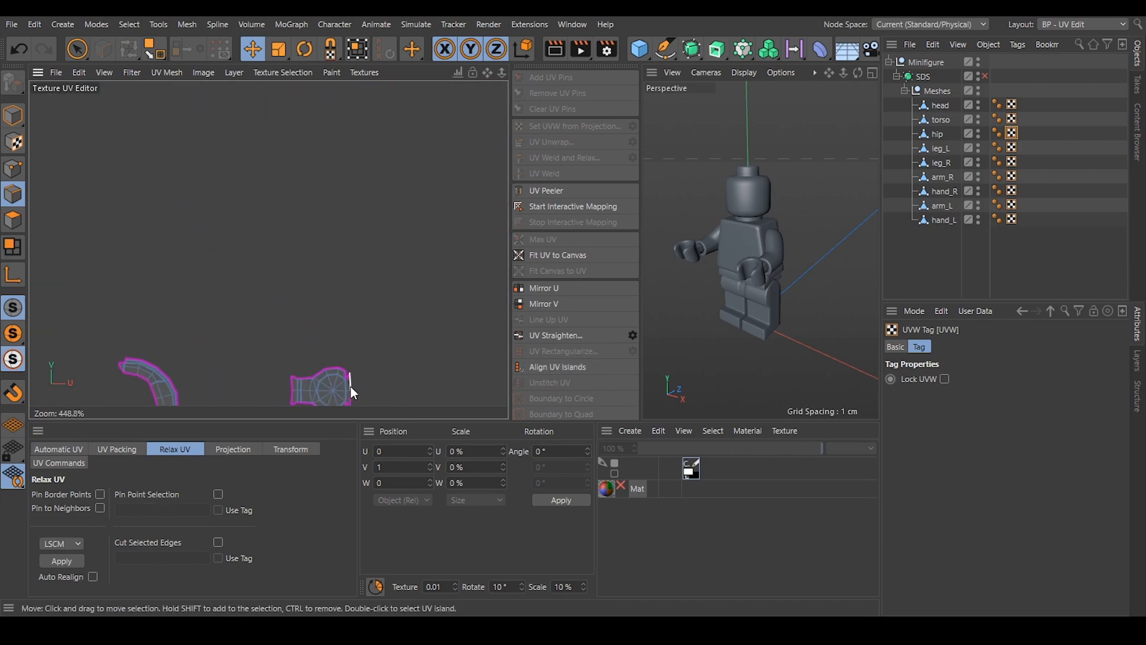
Show leg_L's UVs and relax its T-shaped island with the round hole using LSCM.
scroll(350, 386, down, 8)
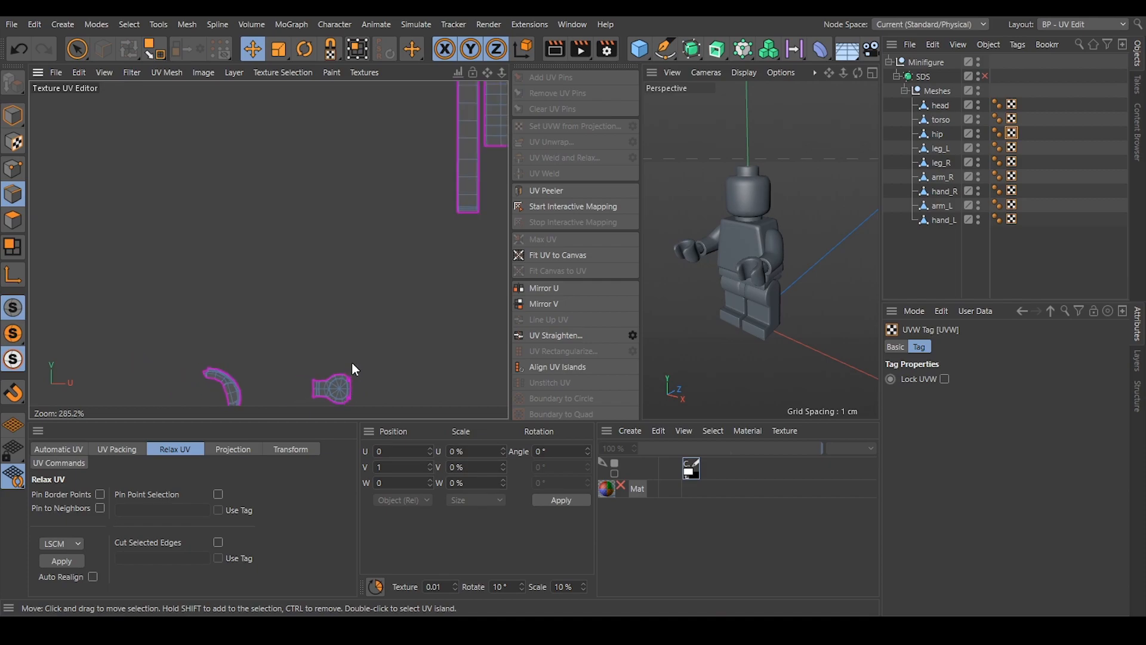
click(1011, 146)
scroll(220, 203, up, 4)
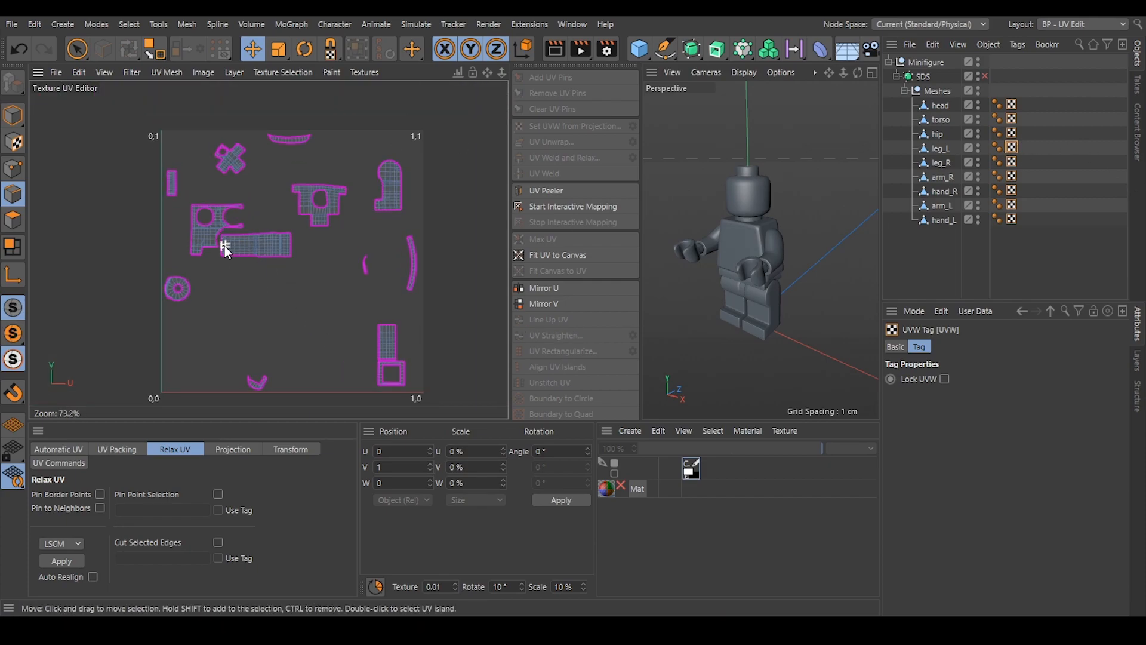
click(13, 220)
click(385, 214)
click(76, 561)
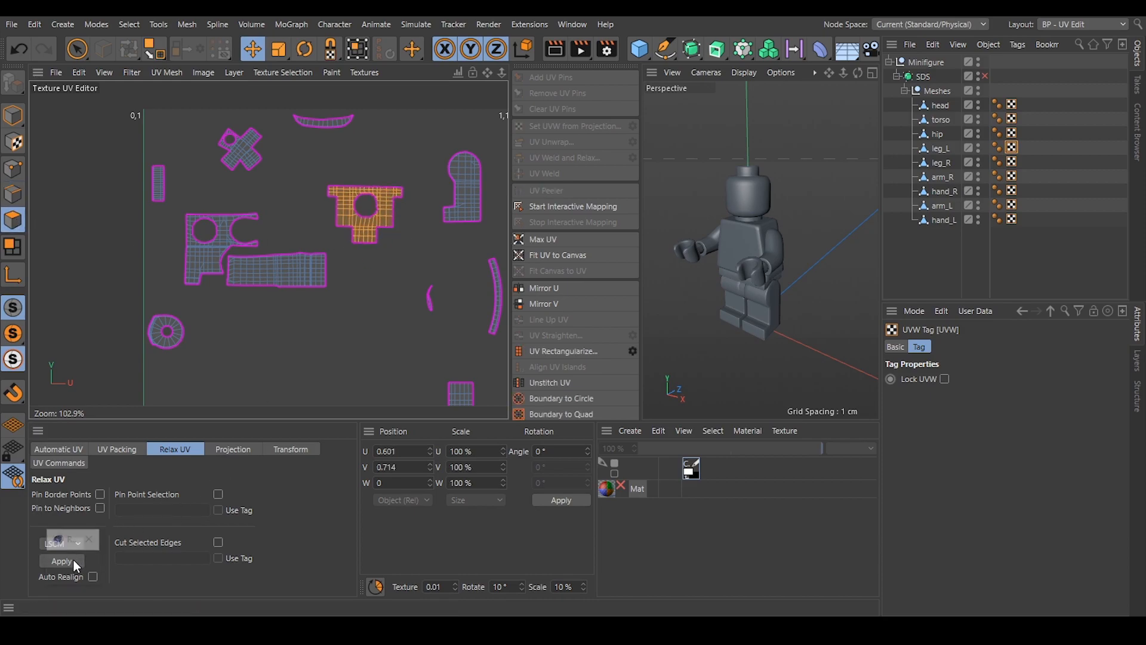
Relax leg_L's long rectangular island and the notched two-hole island beside it using LSCM.
click(253, 269)
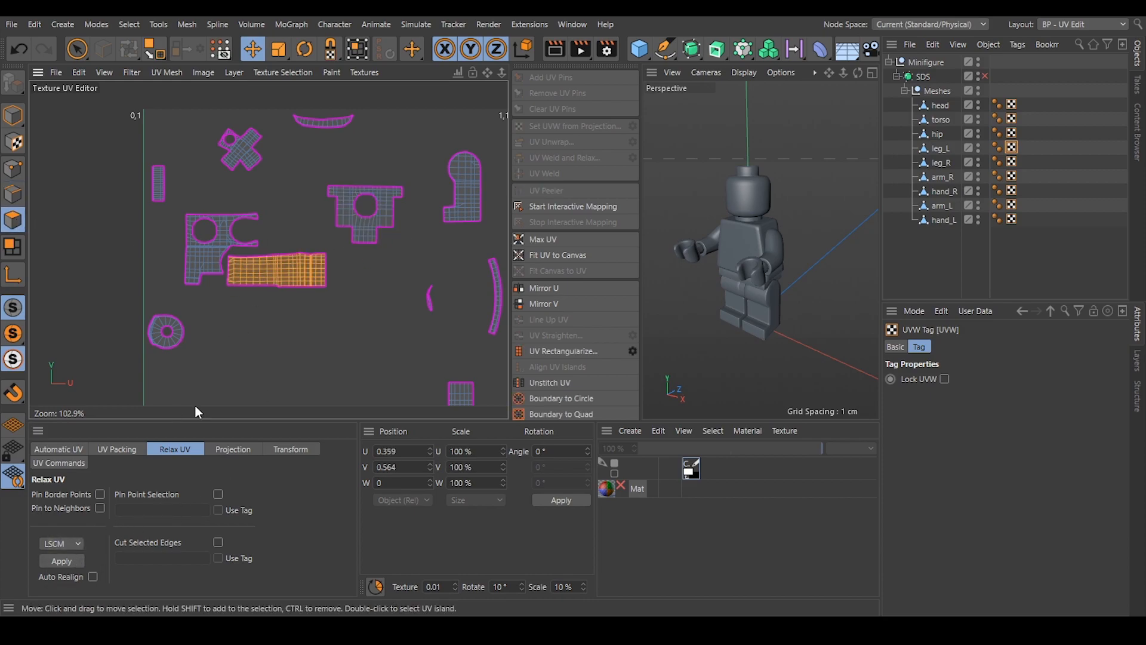
click(70, 563)
click(223, 247)
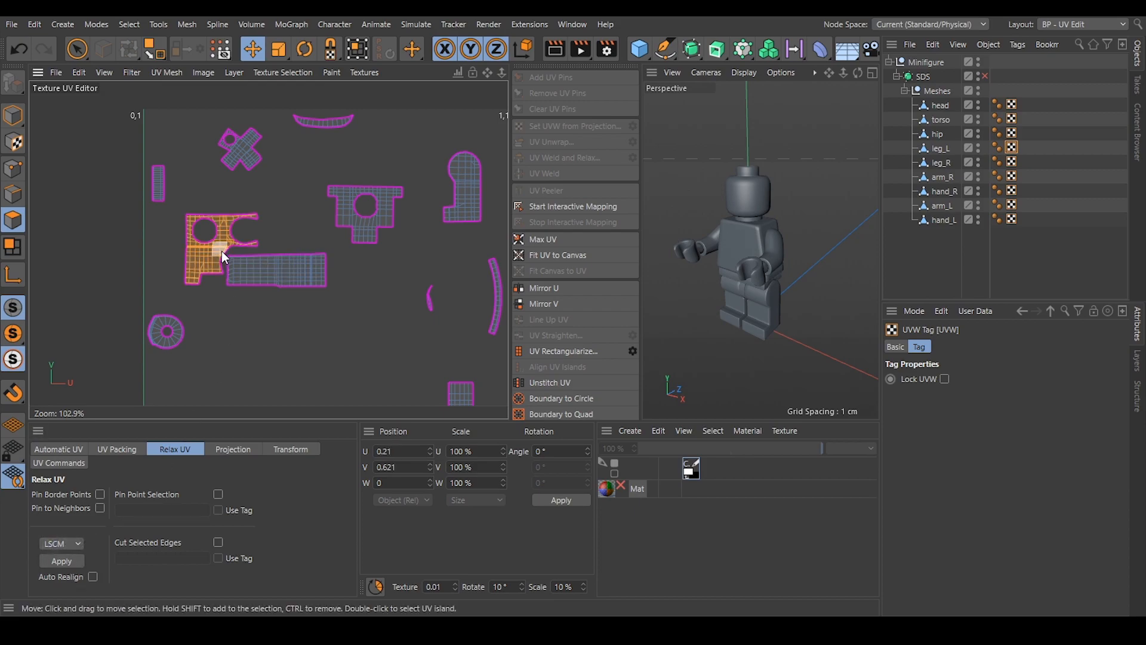
click(52, 560)
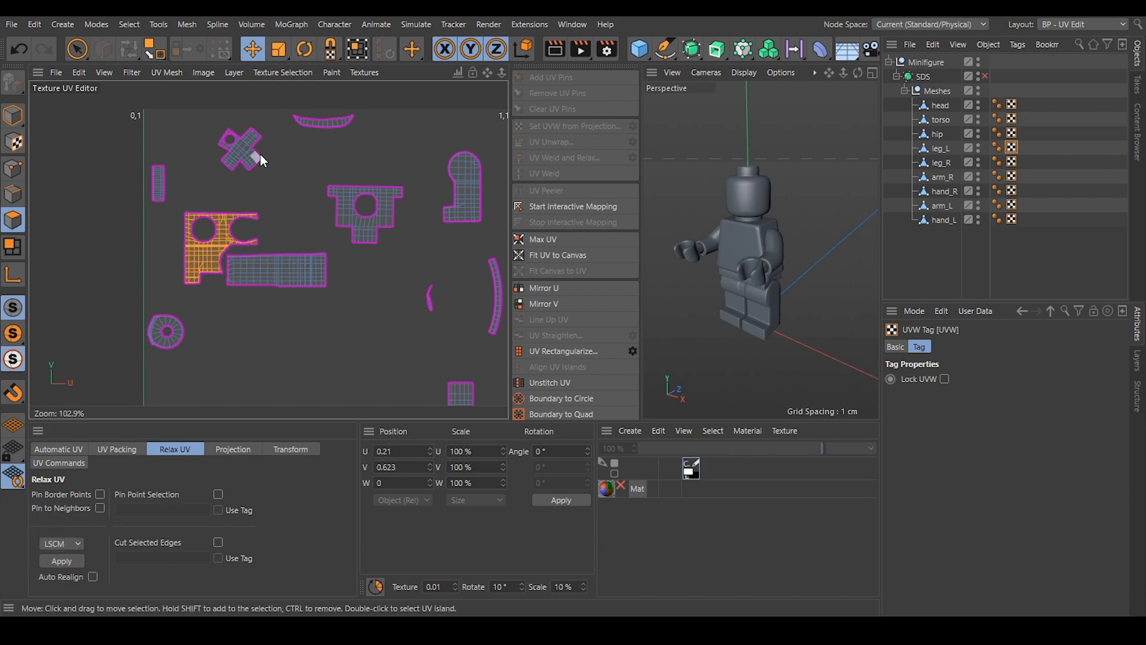
Relax leg_L's diagonal cross-shaped island with the round hole using LSCM.
click(241, 156)
scroll(244, 154, up, 8)
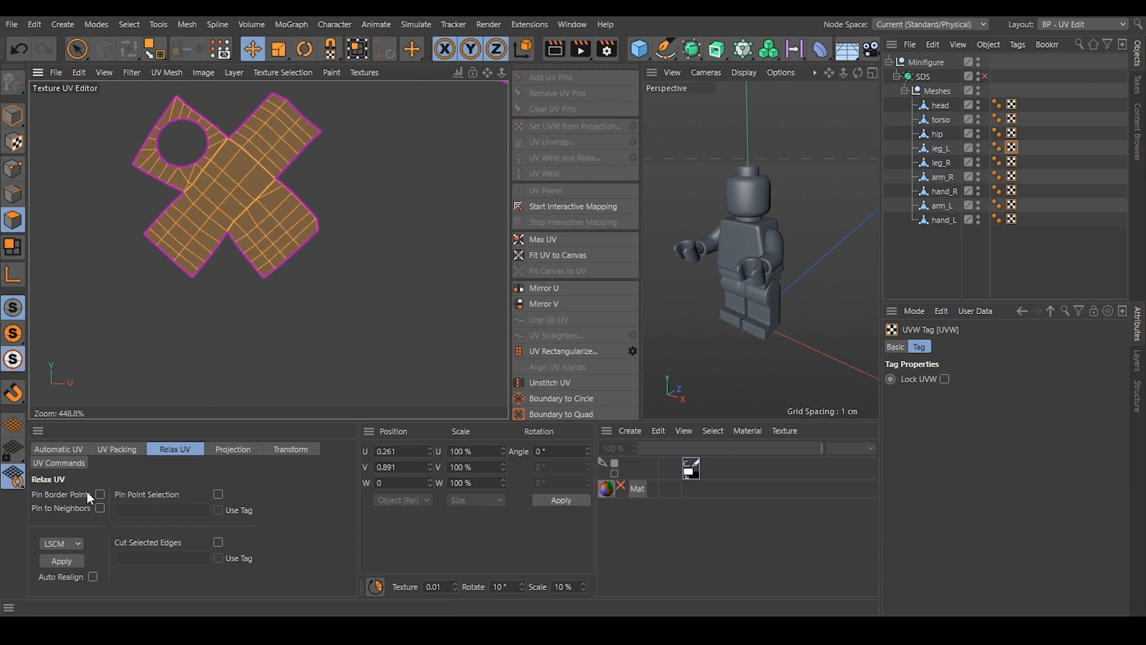
click(63, 562)
Align leg_L's cross-shaped island by one of its central edges in edge mode, and clear the selection.
click(13, 194)
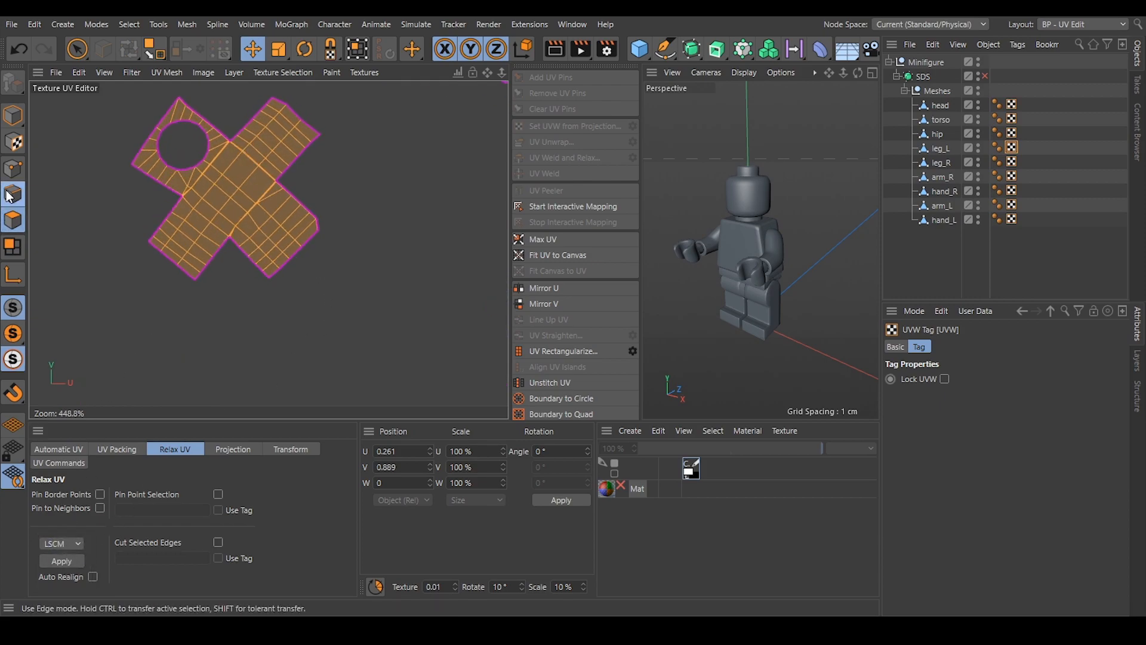
click(223, 189)
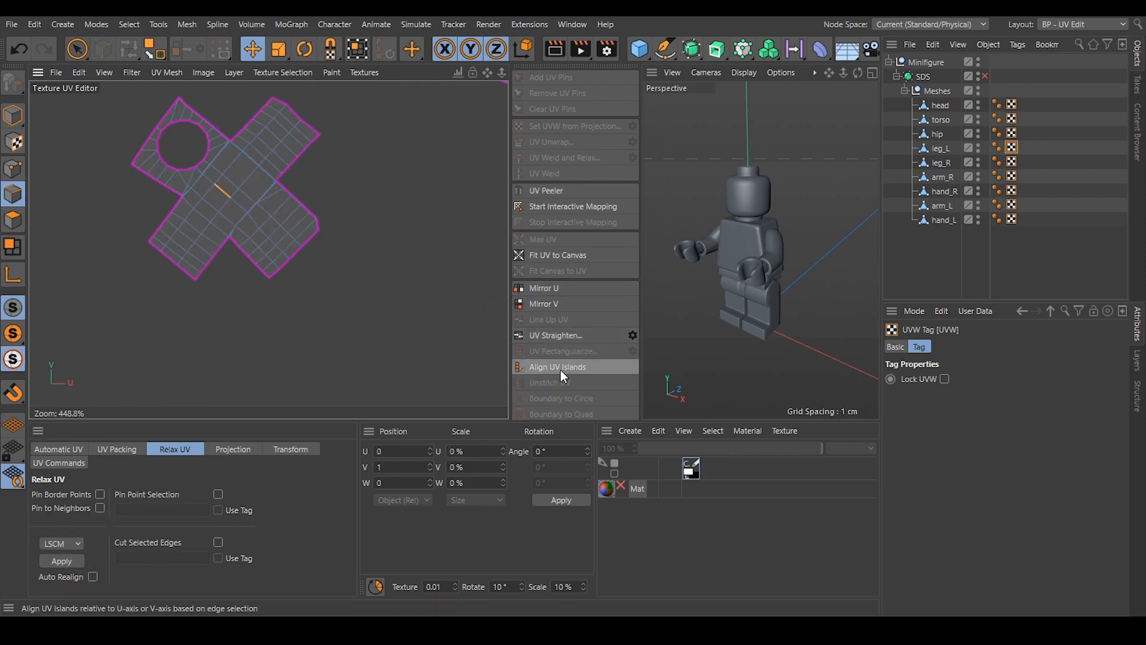
click(561, 368)
click(369, 275)
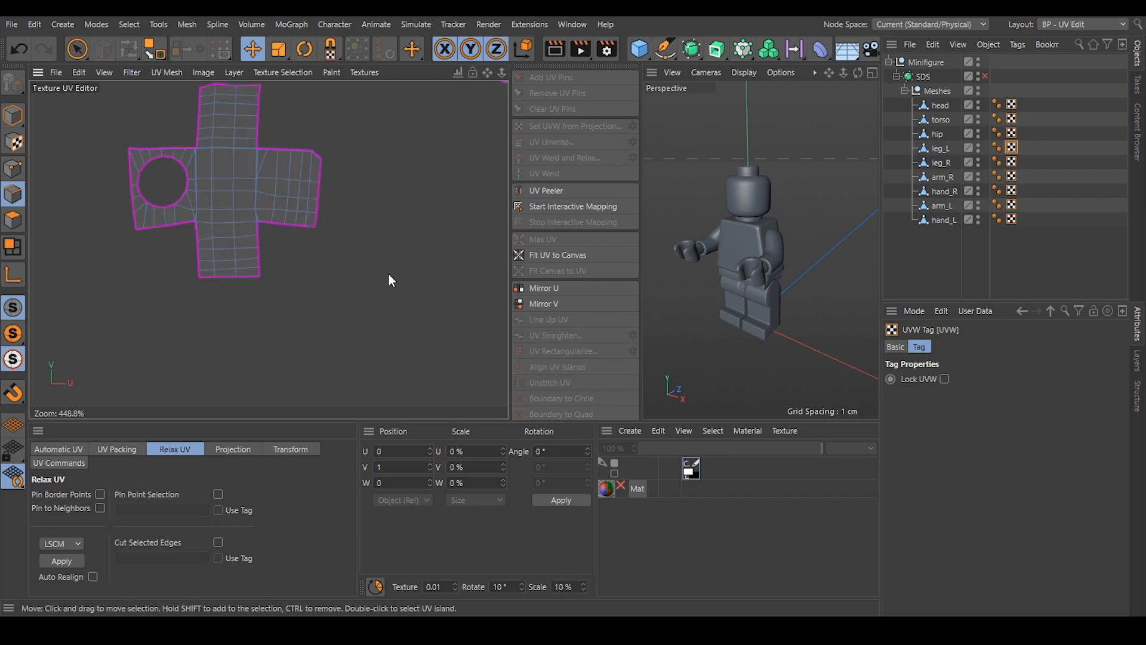
Select the two short corner edges inside leg_L's cavity that still join the cross island's arms, and cut them open with UV Unwrap.
click(942, 148)
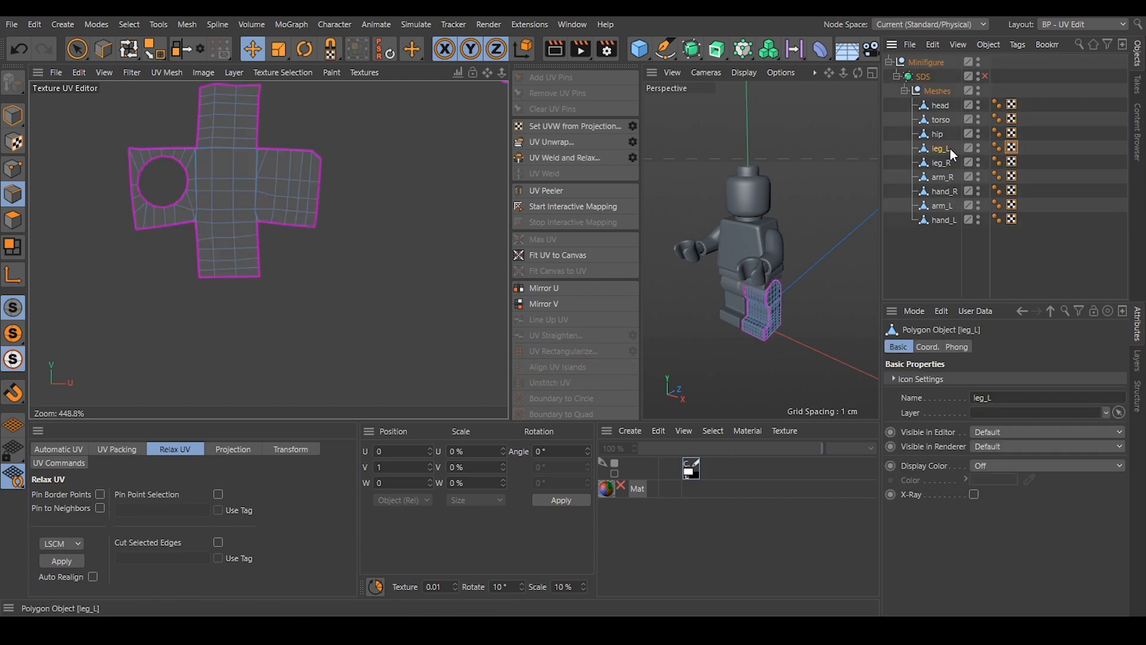
scroll(784, 284, up, 10)
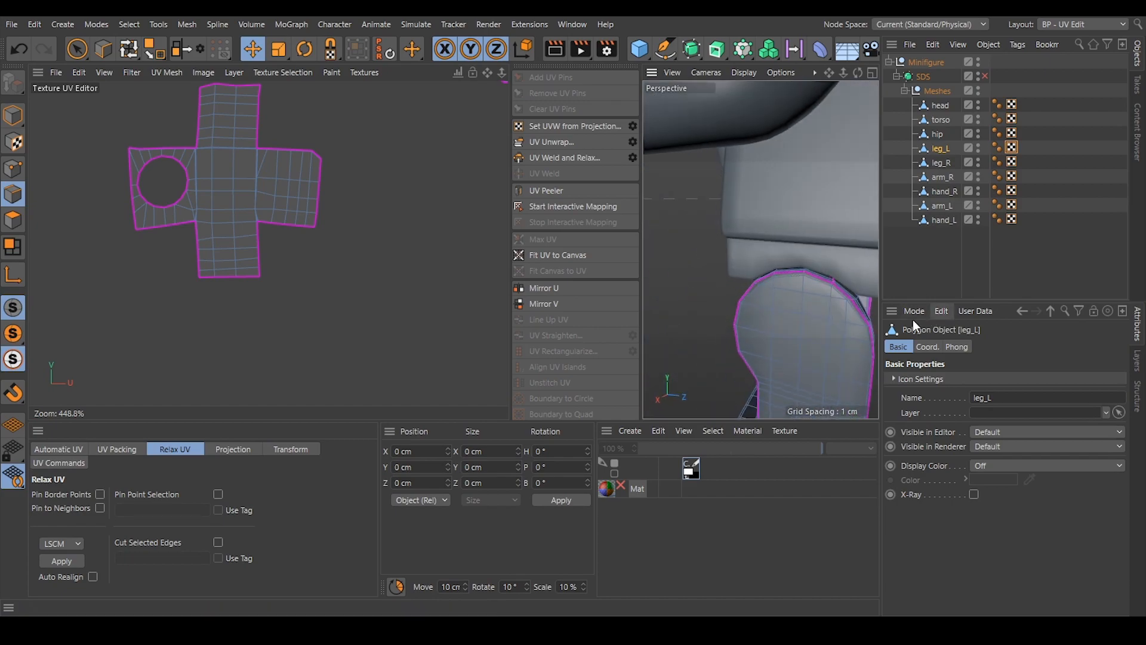
alt+drag(717, 273, 650, 208)
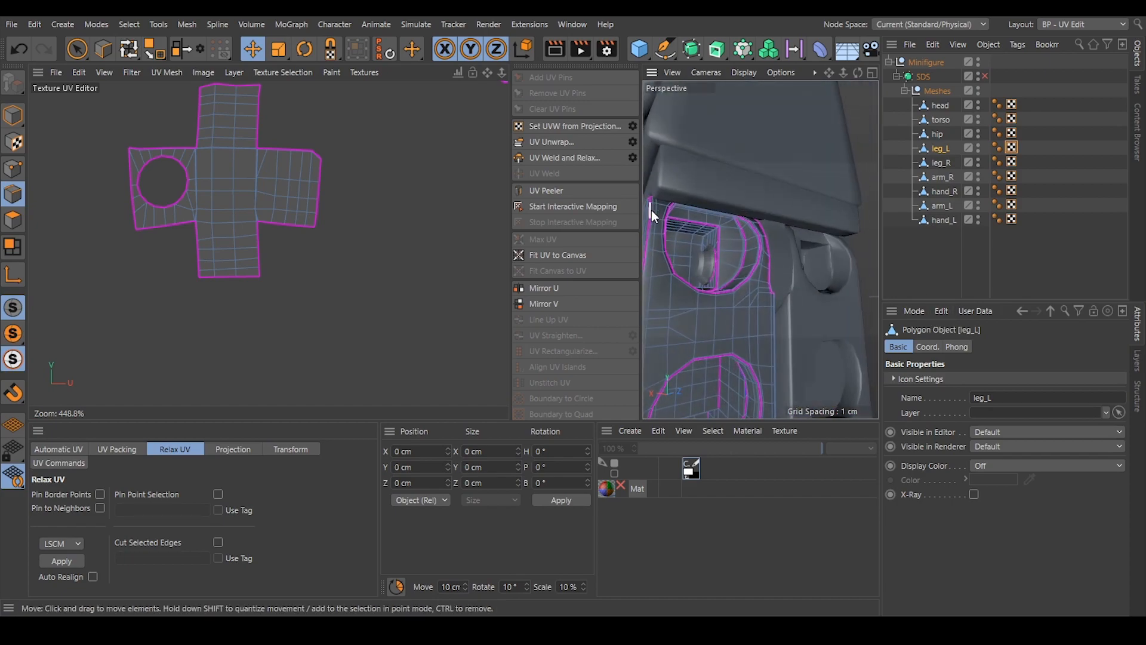
scroll(692, 242, up, 3)
scroll(718, 237, up, 10)
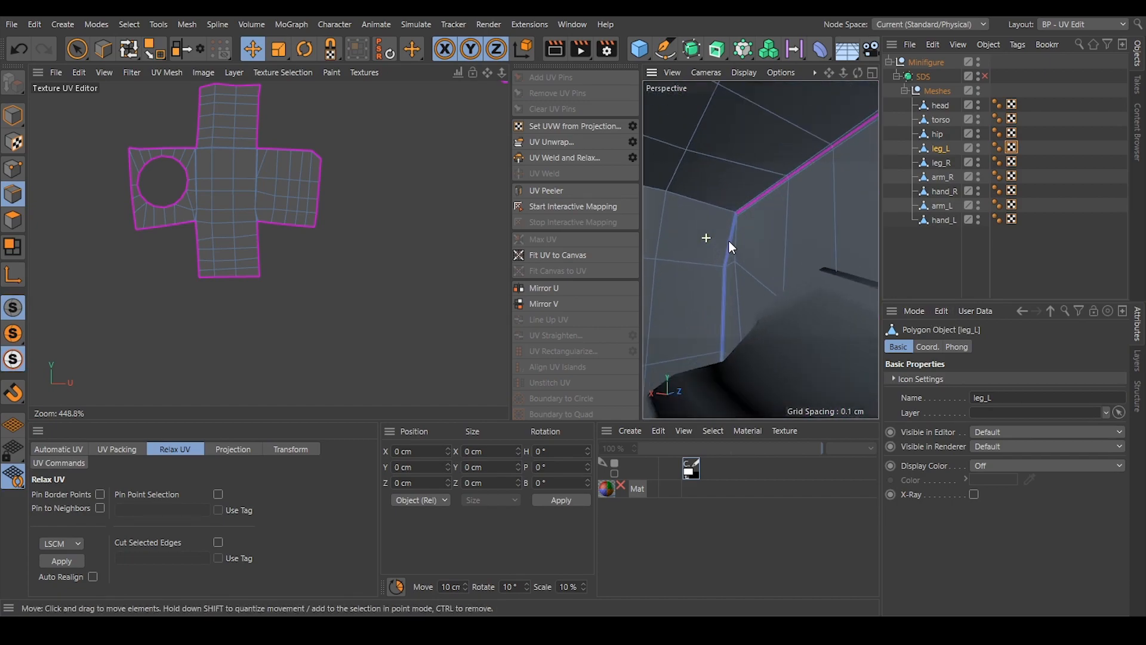
mouse_move(748, 220)
alt+mouse_down()
mouse_move(759, 214)
mouse_move(787, 254)
mouse_move(647, 251)
mouse_move(809, 272)
mouse_move(757, 239)
alt+mouse_up()
scroll(745, 213, up, 3)
click(721, 242)
scroll(736, 238, up, 3)
scroll(738, 239, down, 4)
scroll(809, 271, up, 5)
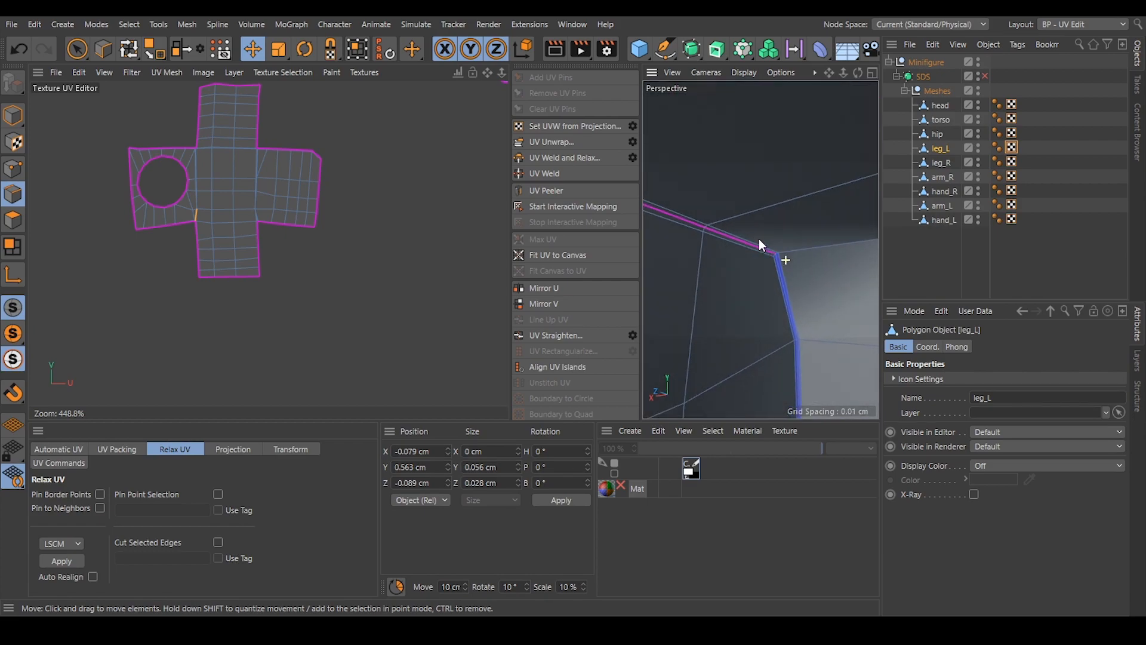
shift+click(778, 264)
alt+drag(822, 310, 758, 245)
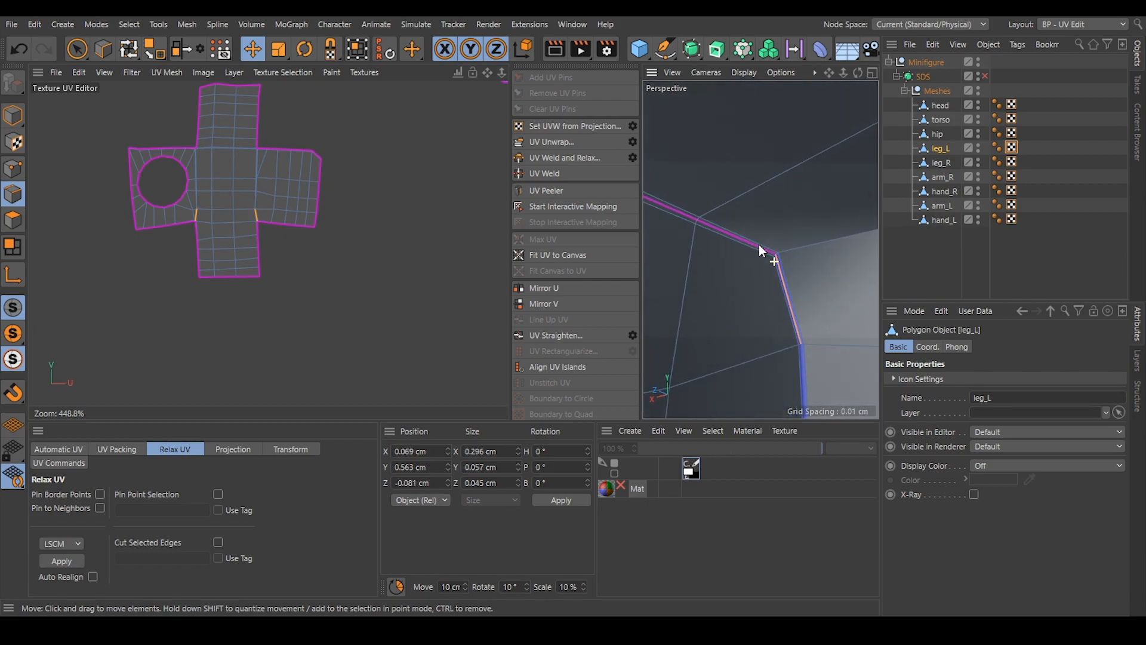
click(536, 144)
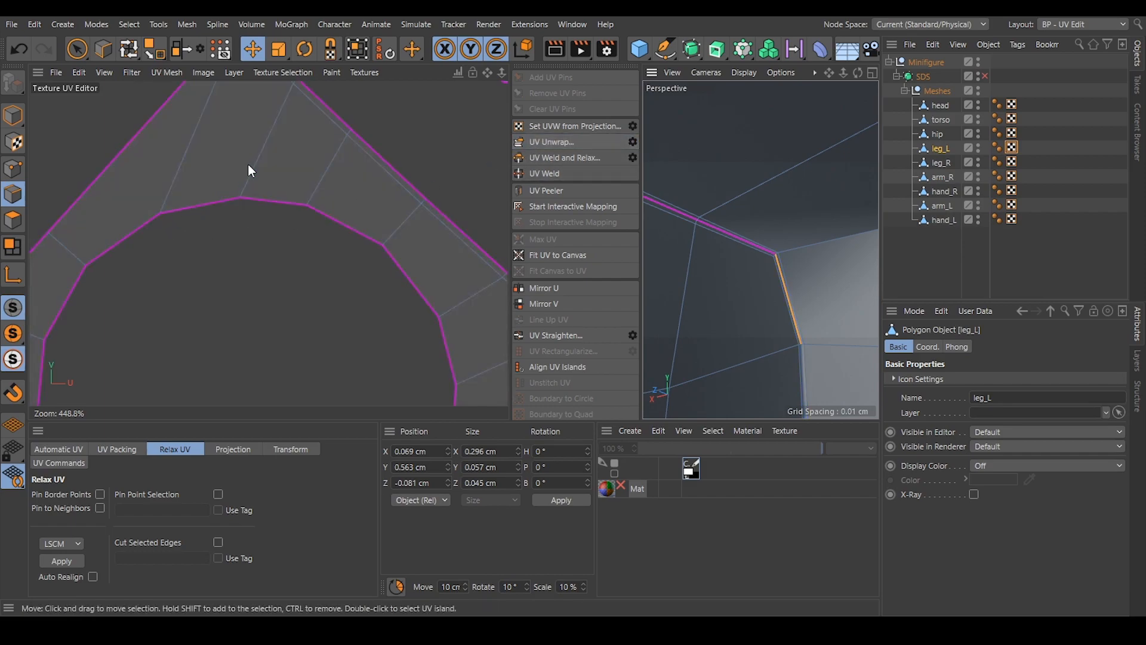
Relax the newly unwrapped, canvas-filling cross-shaped island using LSCM.
scroll(248, 164, down, 5)
alt+right_drag(248, 164, 244, 164)
alt+right_drag(350, 181, 310, 182)
alt+middle_drag(383, 201, 373, 198)
alt+right_drag(329, 218, 349, 218)
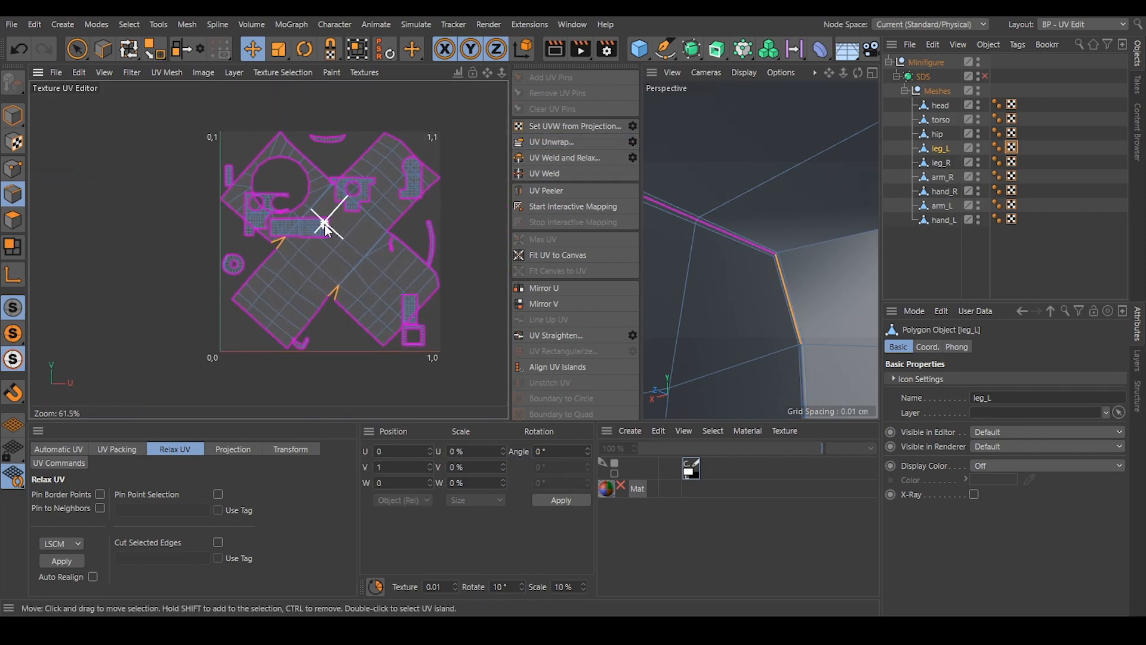
scroll(335, 220, up, 1)
click(13, 219)
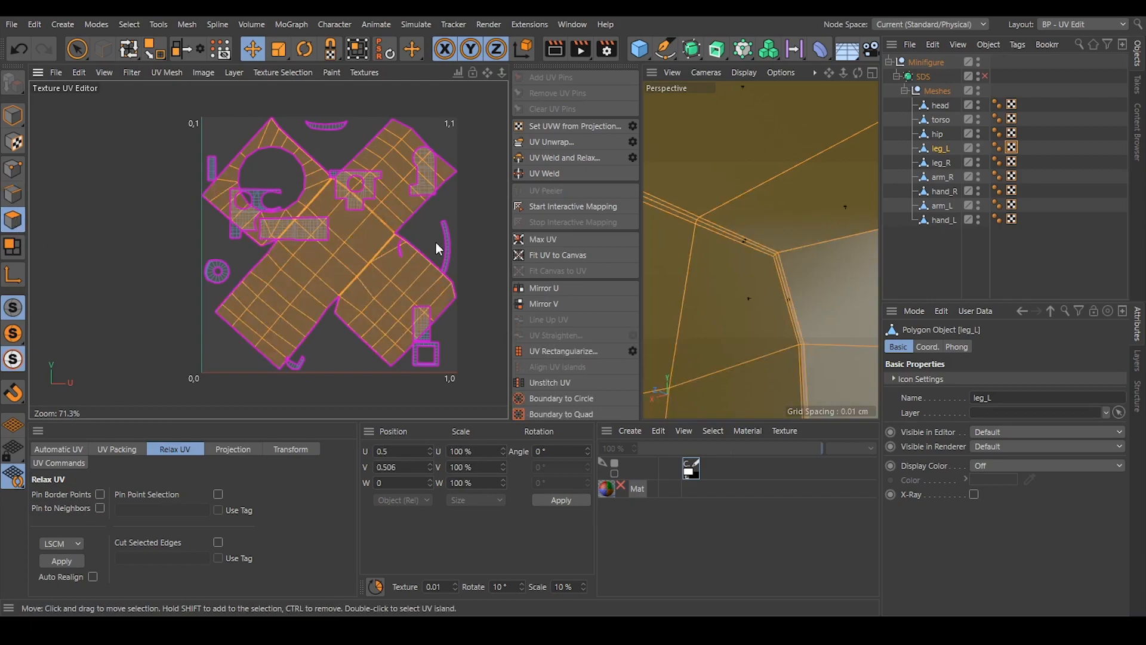
click(473, 211)
double_click(357, 249)
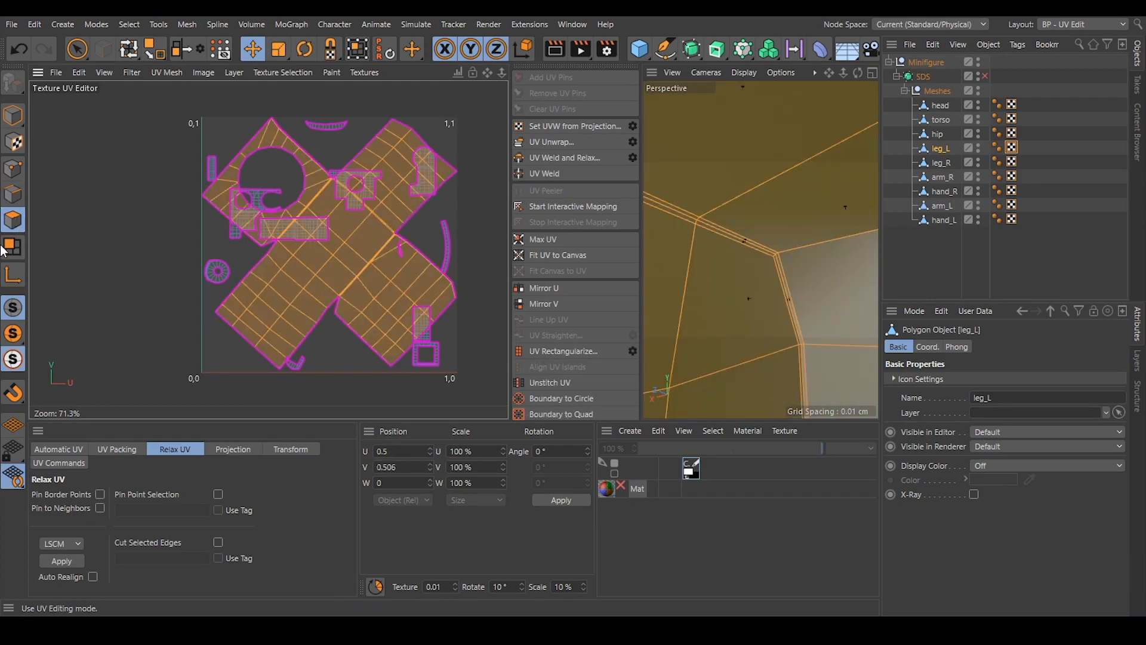
click(62, 562)
Align the enlarged cross-shaped island by one of its central edges and move it outside the UV canvas, beside the V axis.
click(13, 194)
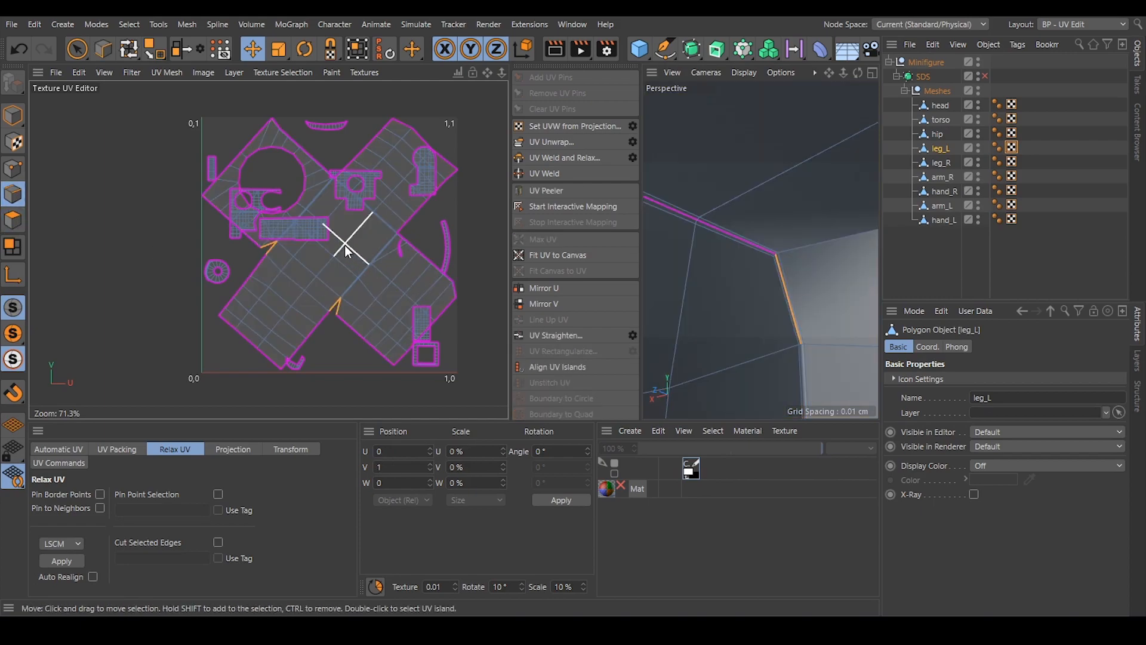
click(529, 369)
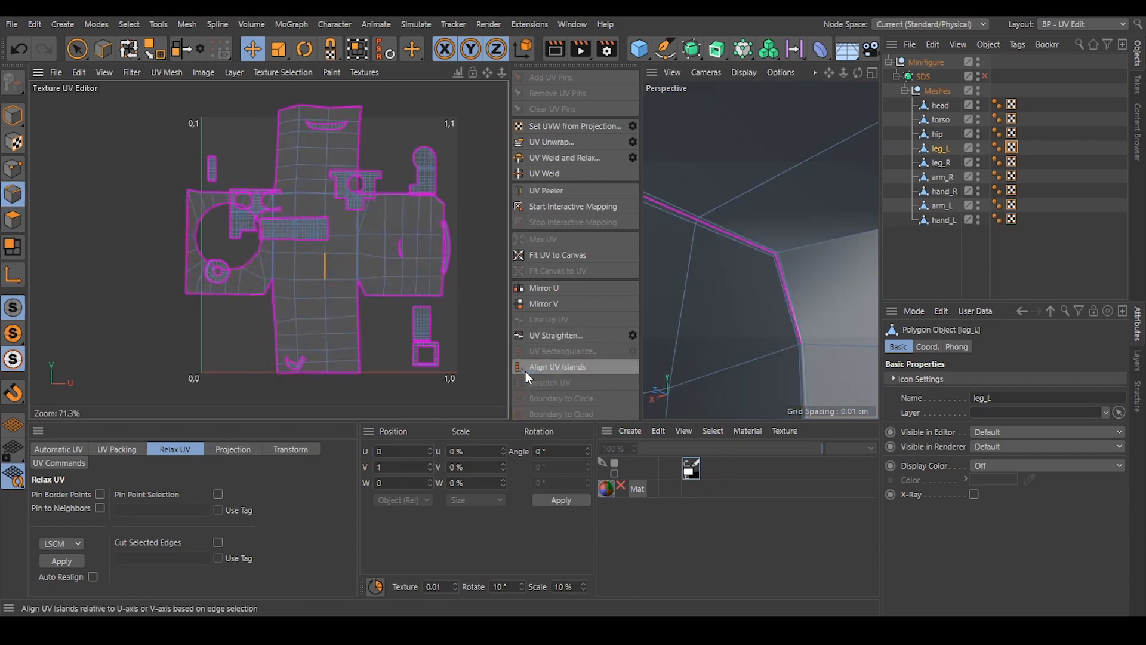
click(13, 220)
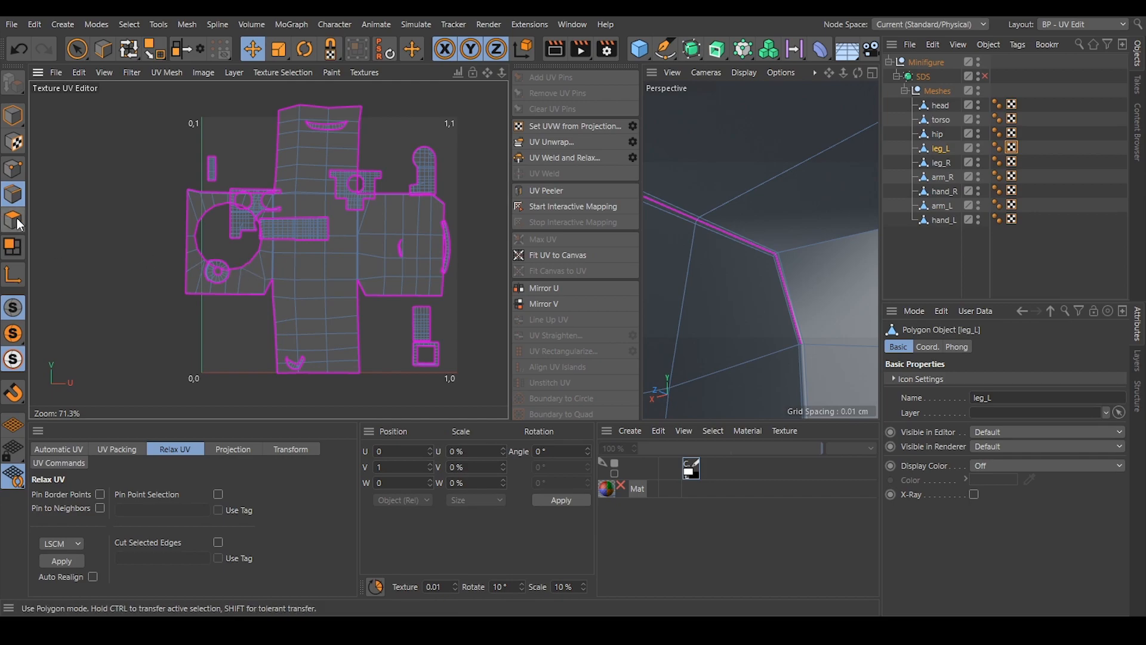
double_click(344, 314)
click(357, 49)
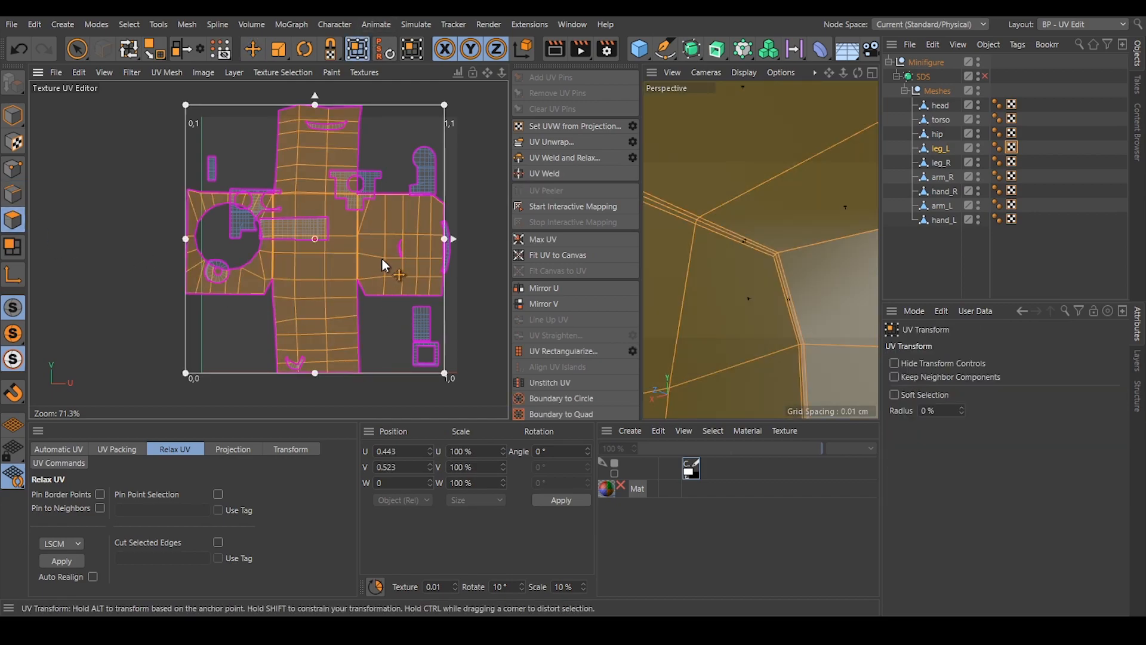
drag(381, 263, 109, 260)
click(189, 317)
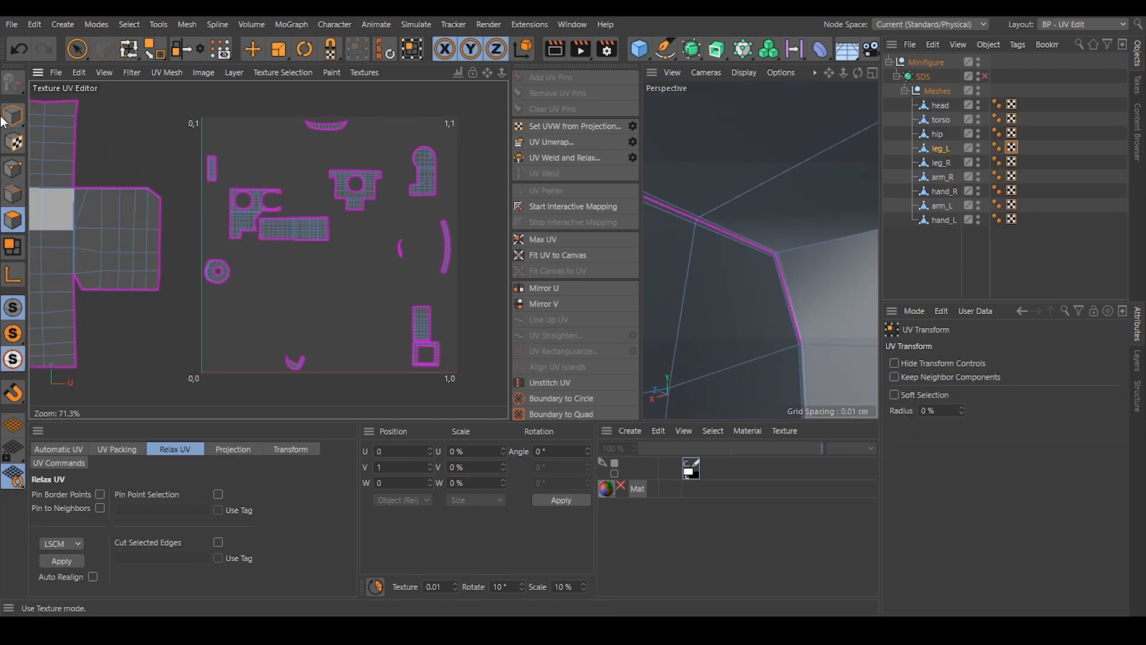
Relax leg_L's notched two-hole island once more using LSCM.
click(10, 205)
scroll(365, 188, up, 5)
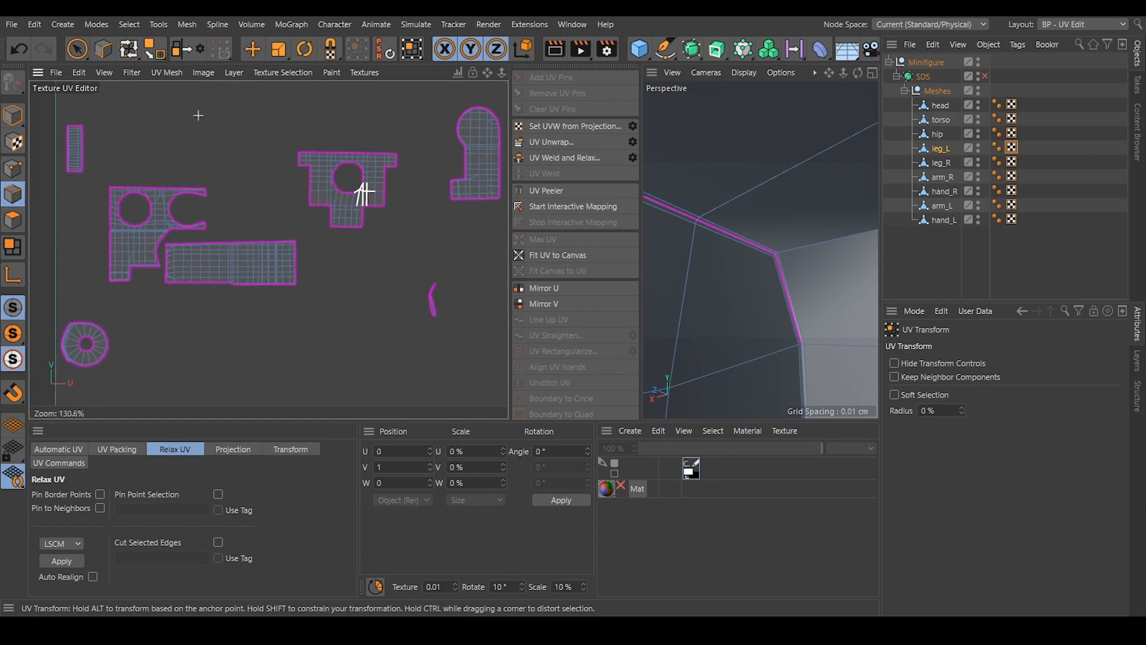
alt+middle_drag(262, 228, 379, 180)
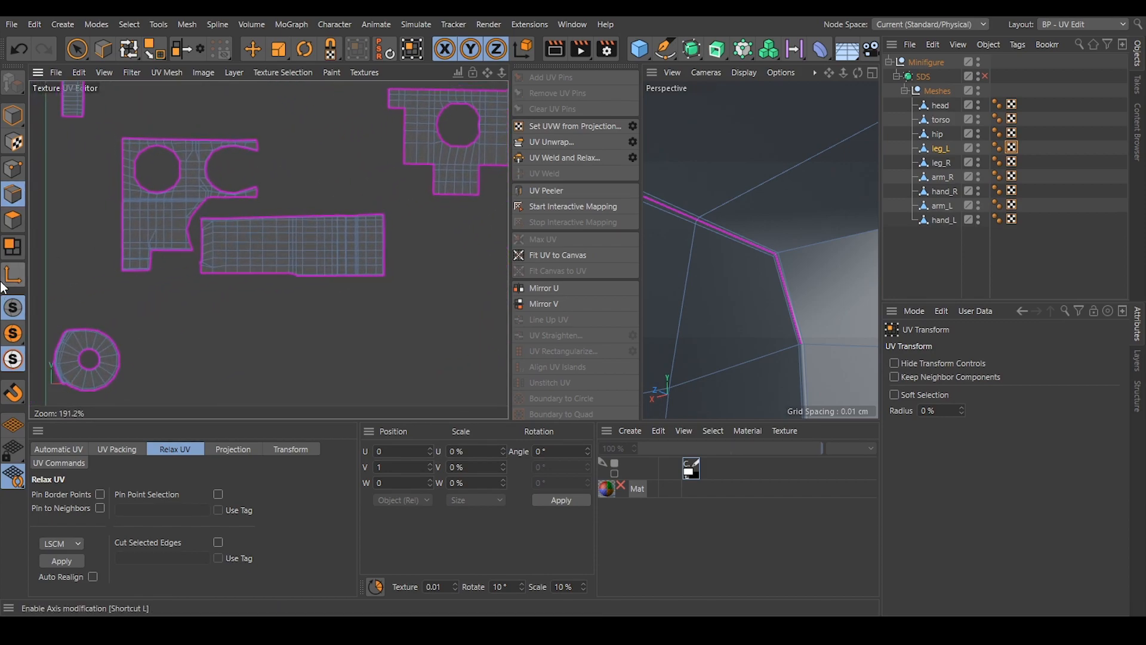
click(13, 219)
double_click(135, 217)
click(51, 561)
scroll(303, 246, down, 4)
alt+middle_drag(303, 246, 308, 273)
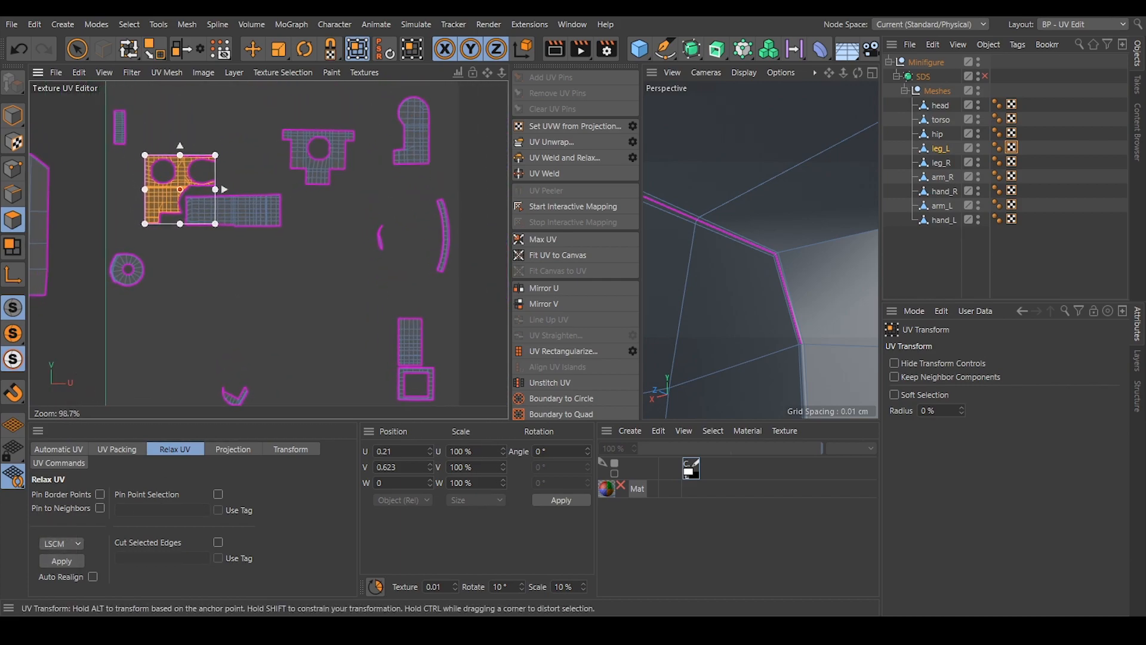
Straighten leg_L's long curved strip island with UV Rectangularize.
click(445, 239)
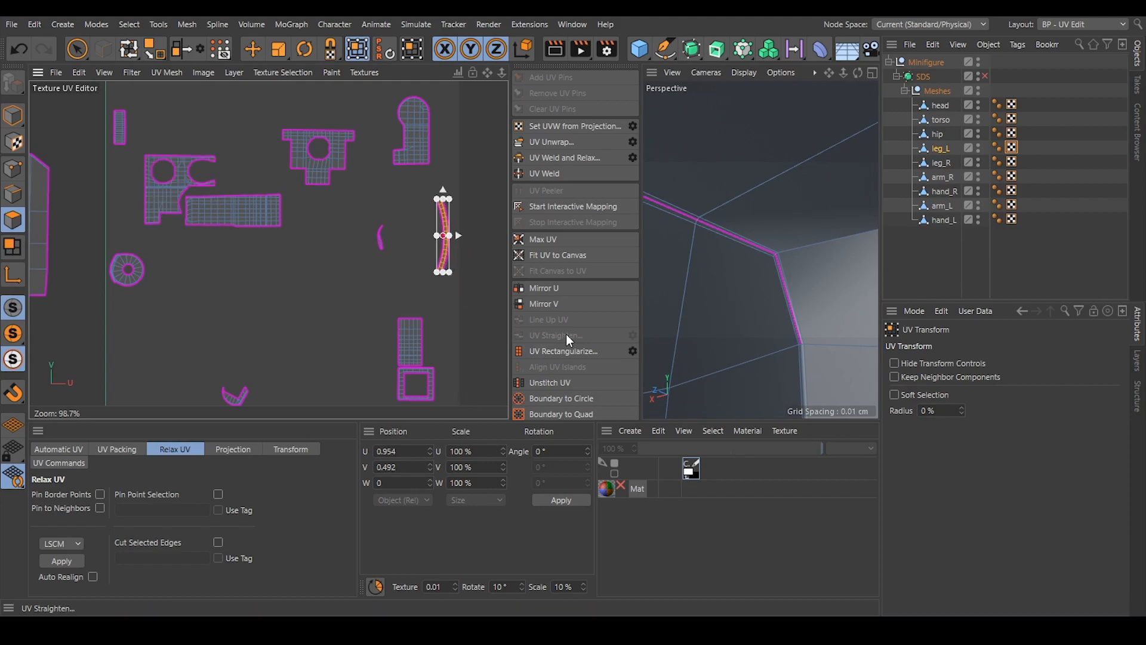
click(554, 352)
alt+middle_drag(286, 429, 301, 355)
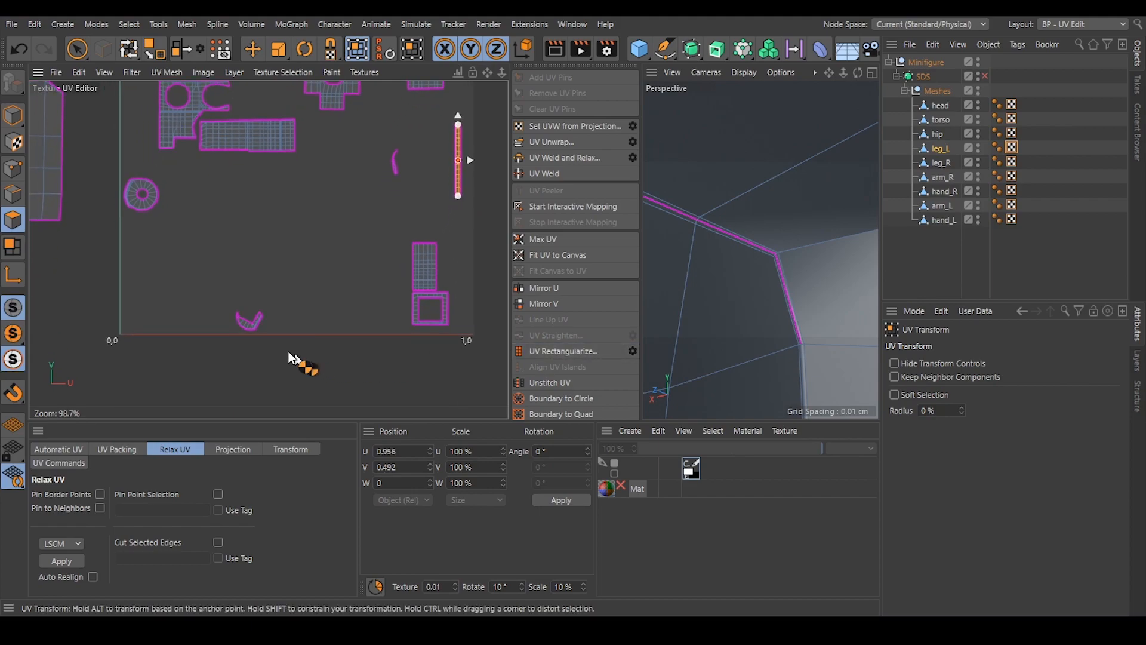
Align the small bent island near the lower canvas border by one of its inner edges in edge mode.
scroll(202, 325, up, 5)
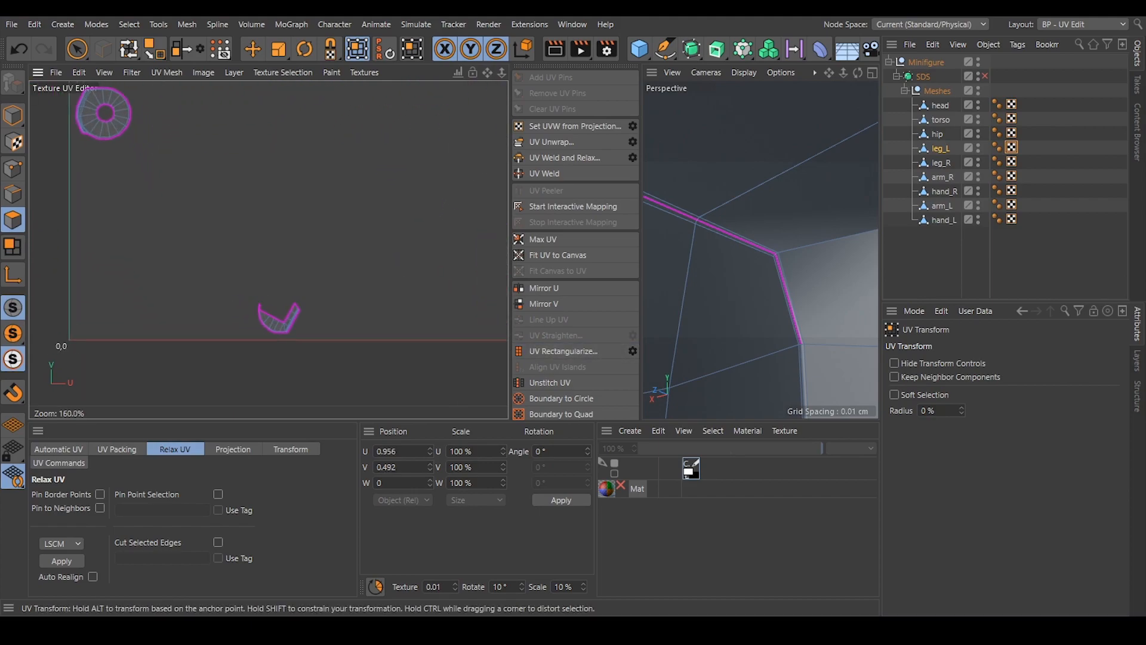
click(12, 195)
scroll(302, 323, up, 4)
click(253, 53)
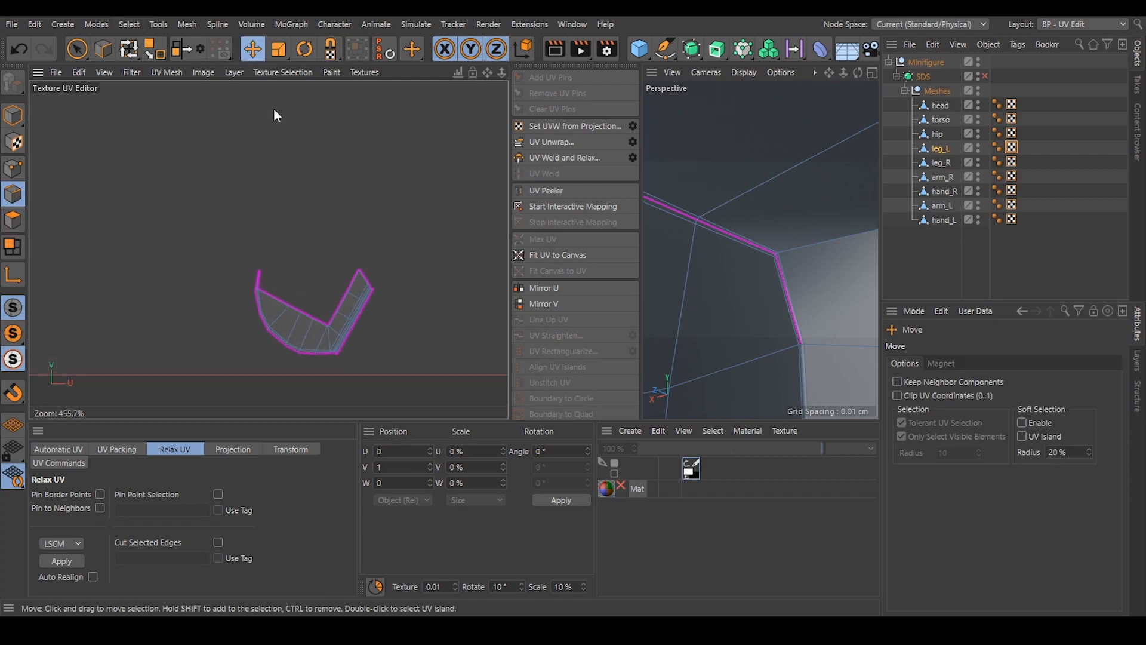
click(343, 316)
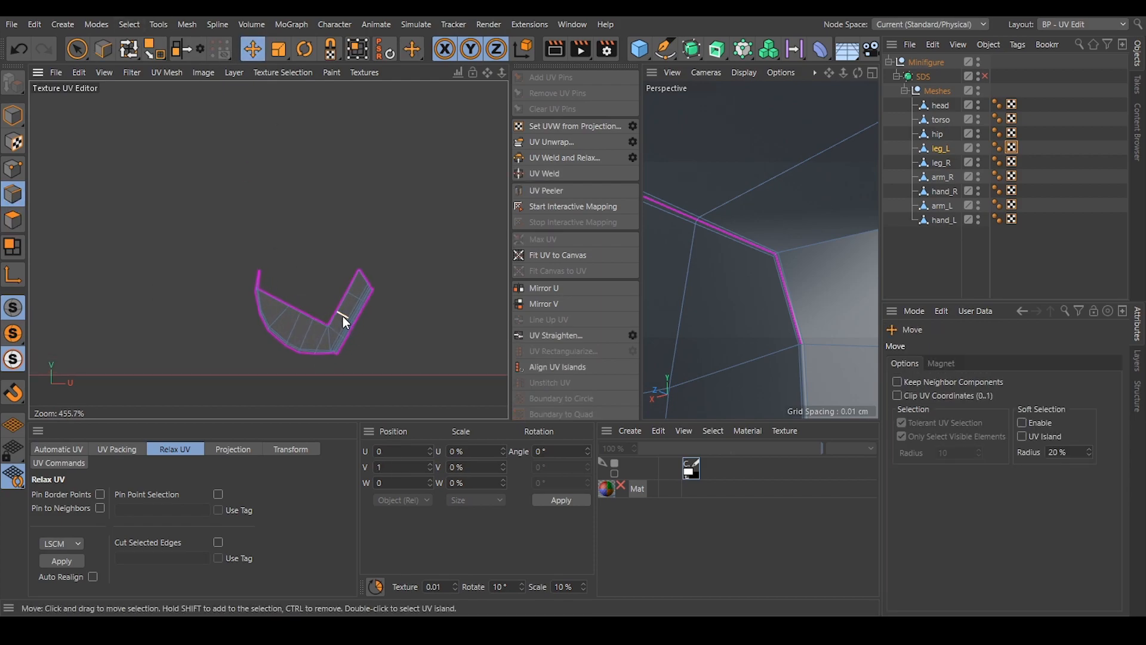
click(563, 364)
scroll(338, 210, down, 5)
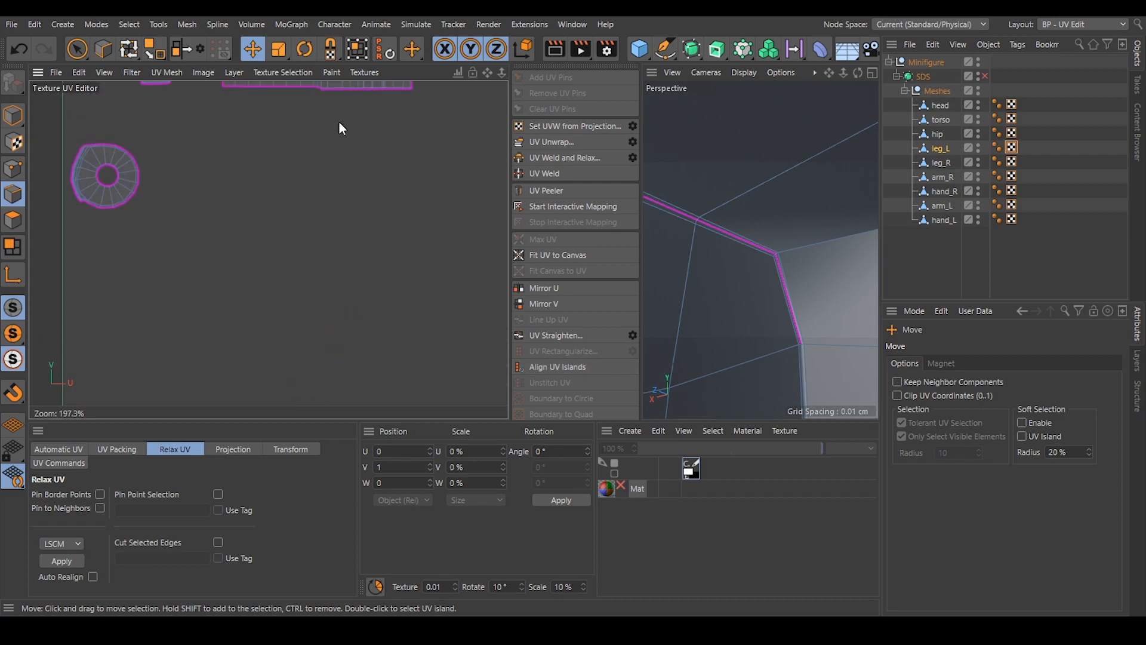
Straighten leg_L's short vertical strip island beside the V axis with UV Rectangularize in polygon mode.
alt+middle_drag(339, 122, 328, 276)
alt+middle_drag(307, 135, 285, 281)
alt+middle_drag(313, 106, 271, 172)
alt+middle_drag(118, 169, 300, 112)
click(13, 220)
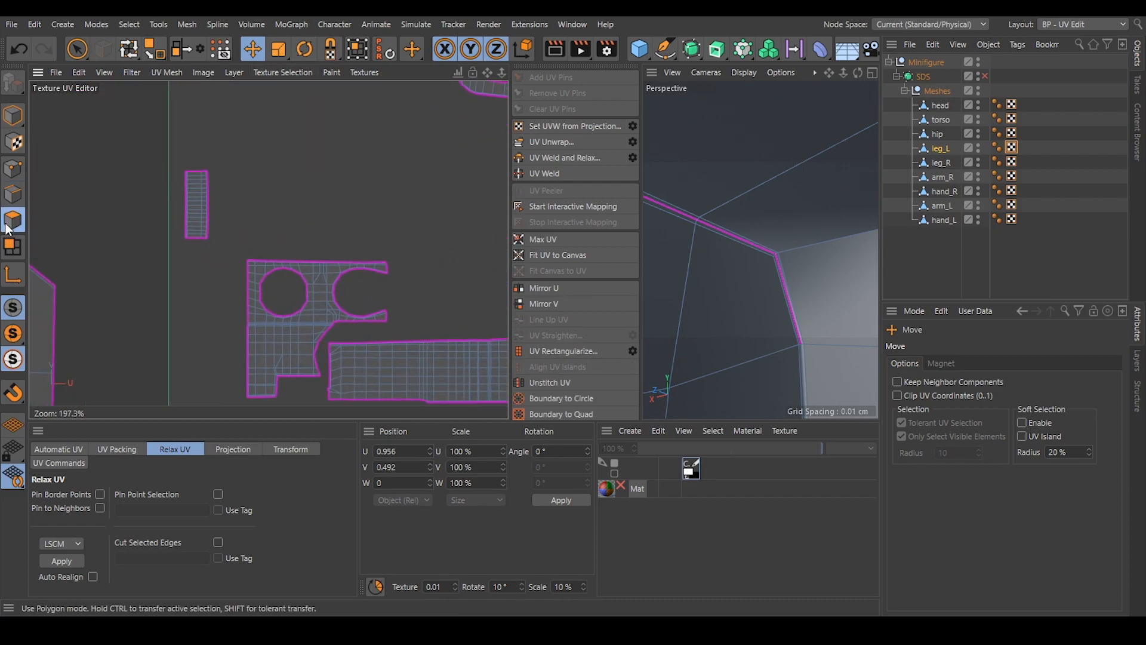
double_click(197, 192)
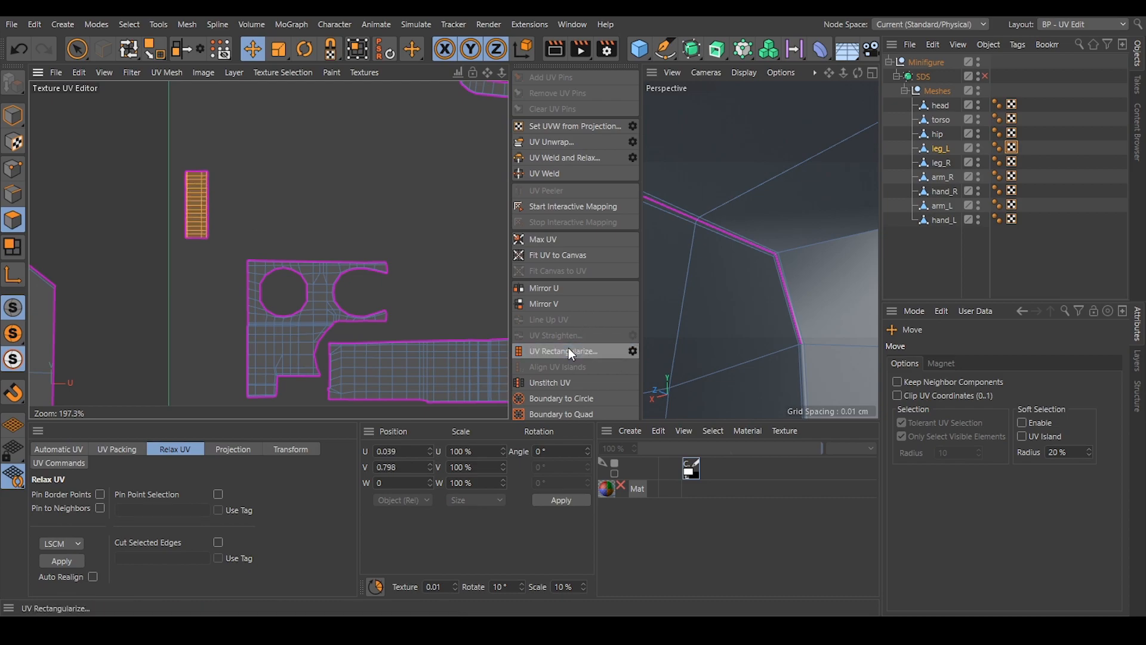
click(295, 207)
Align leg_L's crescent island near the upper canvas border by its central edge in edge mode.
alt+middle_drag(299, 209, 117, 273)
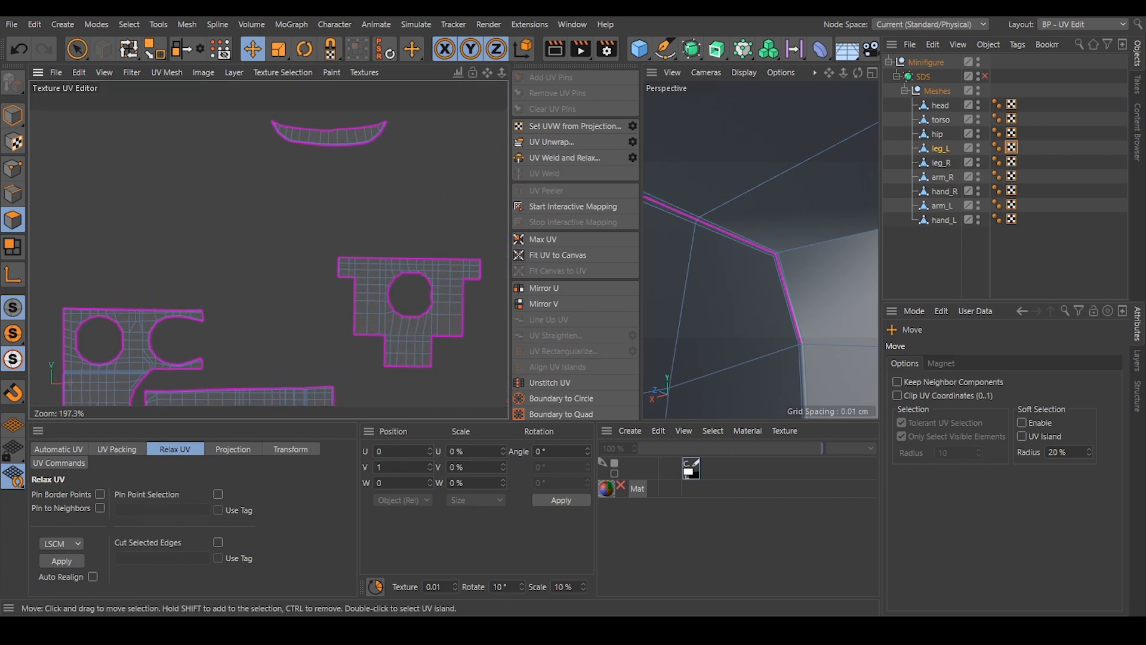
click(12, 194)
click(327, 137)
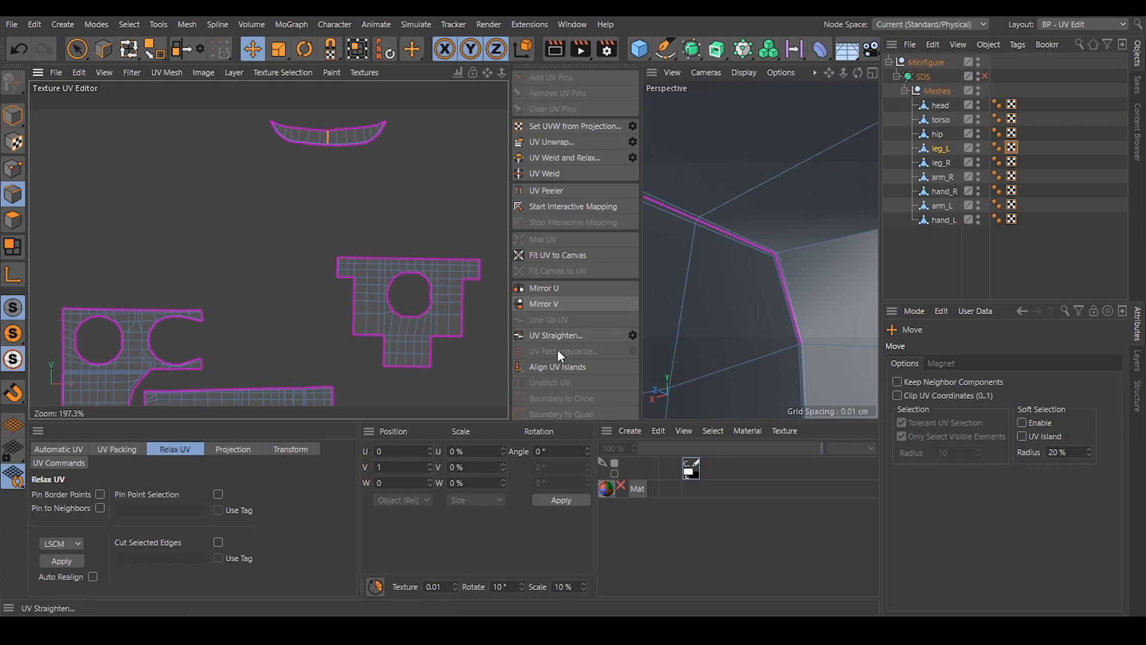
click(384, 190)
Relax leg_L's boot-shaped side island and the T-shaped island with the round hole using LSCM.
alt+middle_drag(384, 190, 217, 95)
alt+middle_drag(537, 284, 436, 273)
click(13, 219)
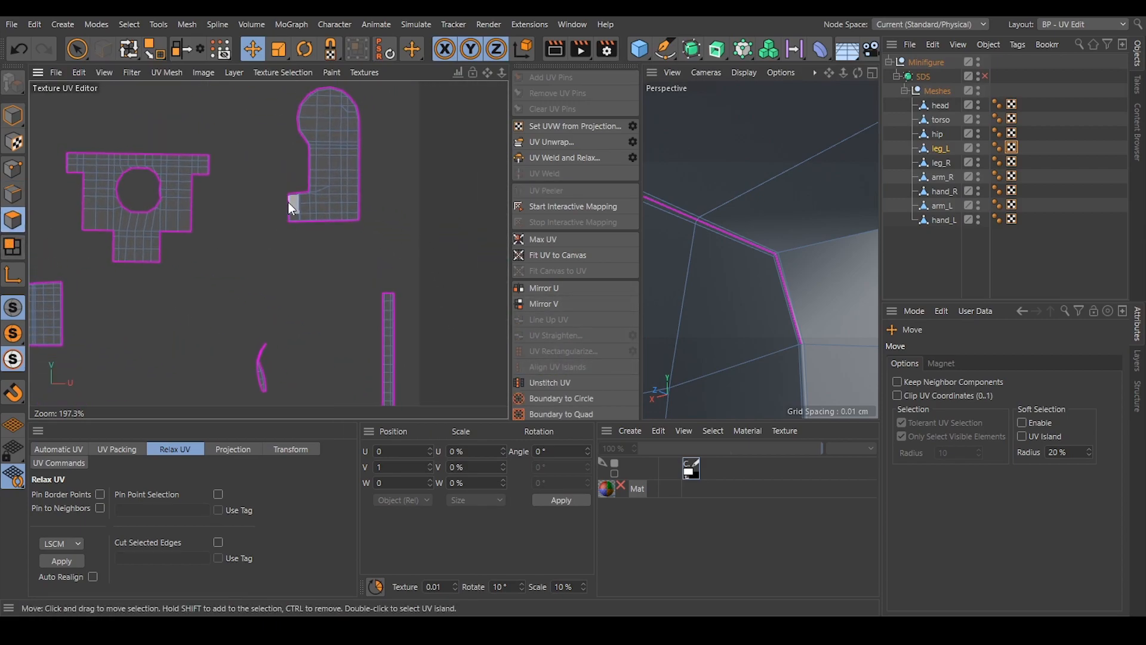
double_click(338, 165)
click(46, 563)
double_click(159, 222)
click(64, 561)
Align leg_L's T-shaped island by an inner edge at its lower end in edge mode.
click(13, 194)
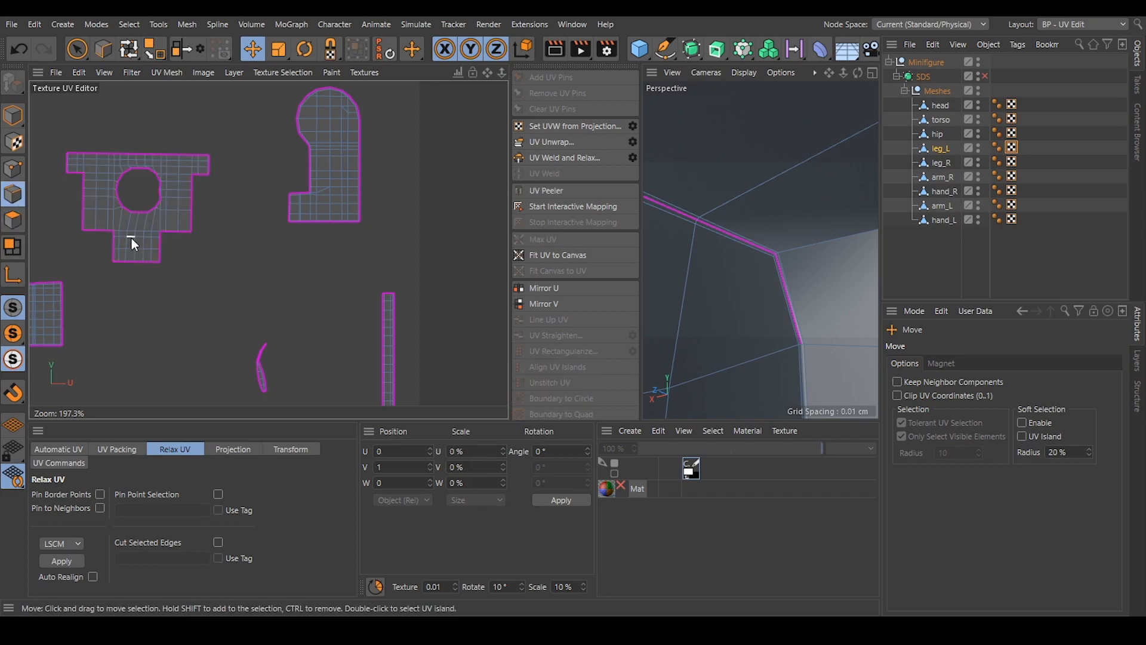
click(134, 255)
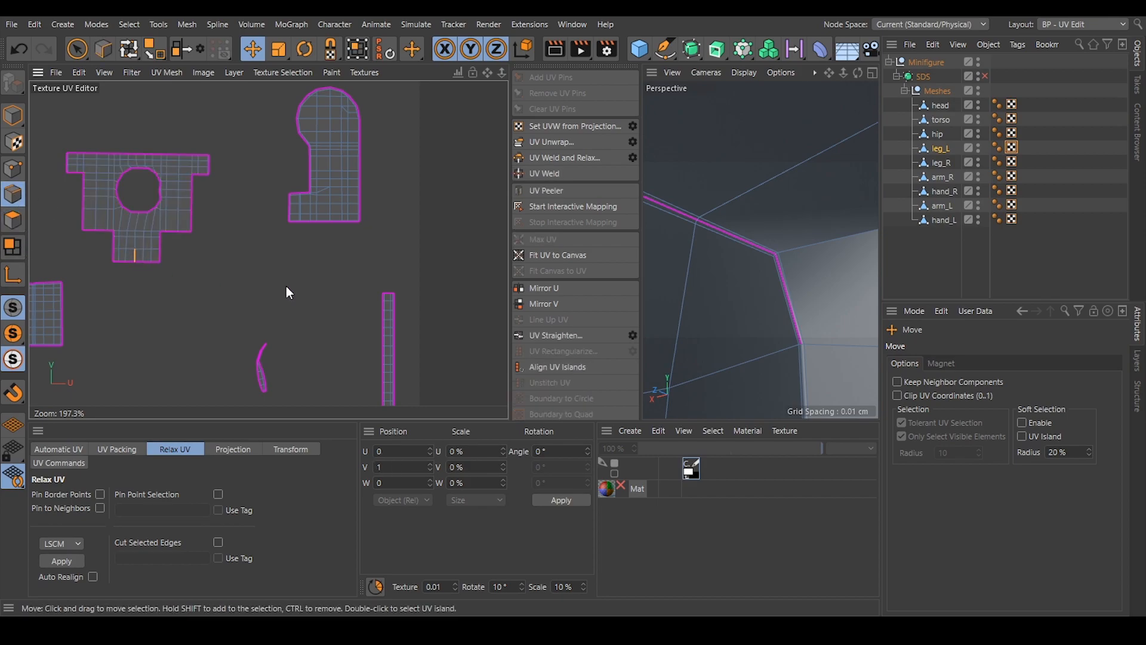
click(564, 364)
click(230, 266)
alt+middle_drag(229, 267, 288, 176)
scroll(302, 278, down, 6)
scroll(312, 283, down, 1)
alt+middle_drag(312, 283, 289, 285)
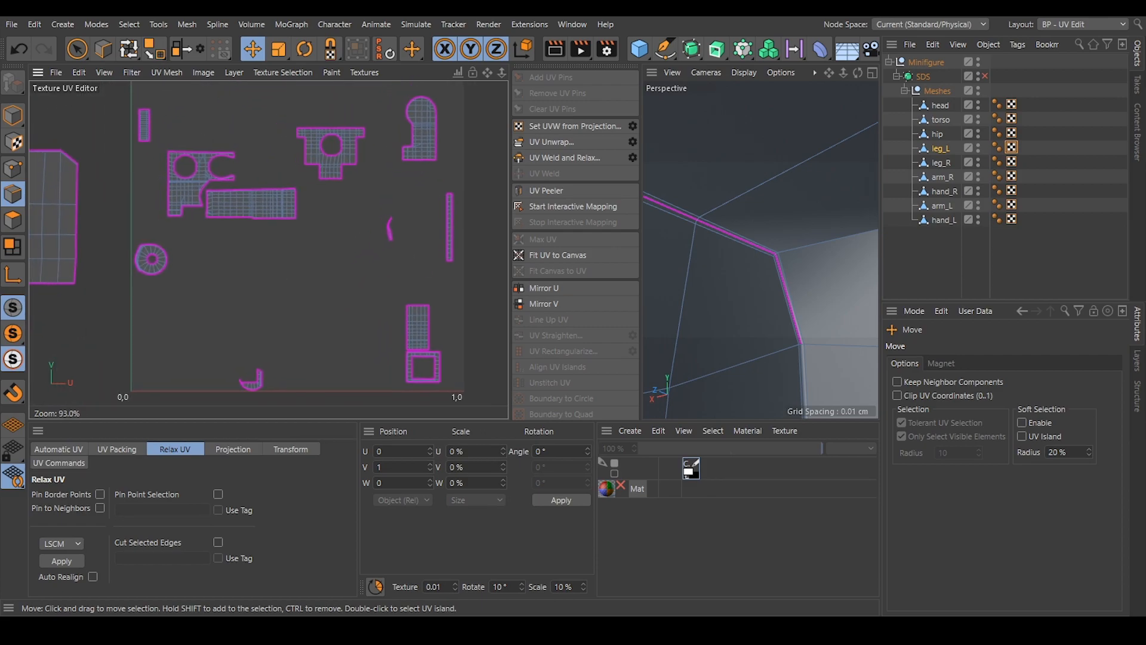
Replace leg_R's UVW tag with a copy of leg_L's tag and display leg_R's UVs.
click(1054, 192)
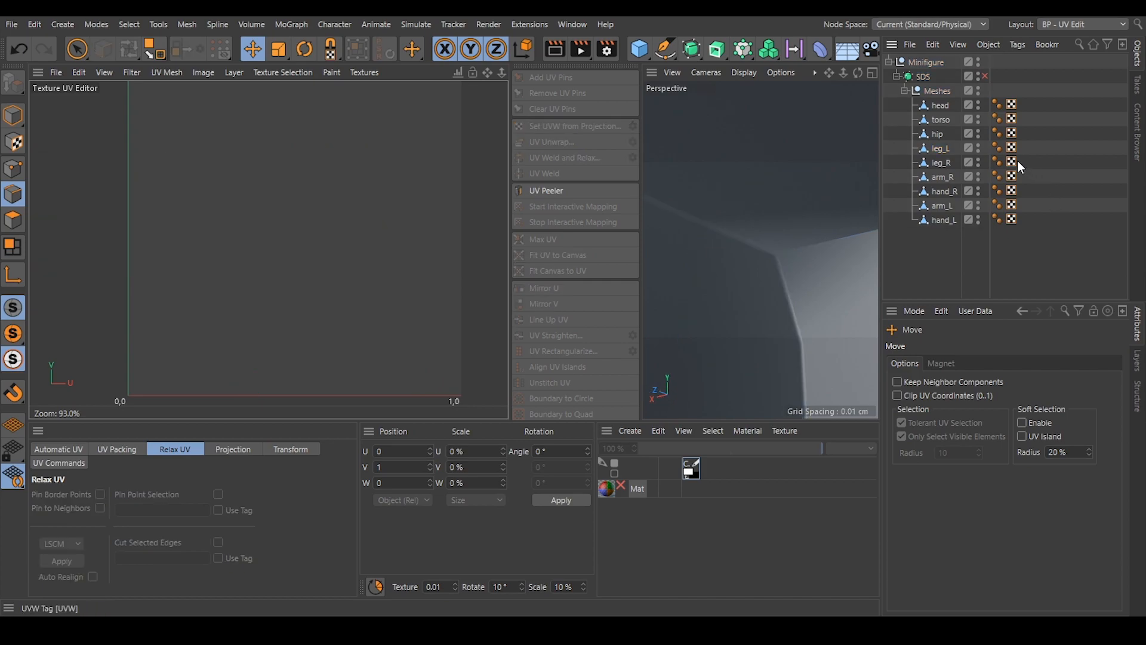
click(1013, 162)
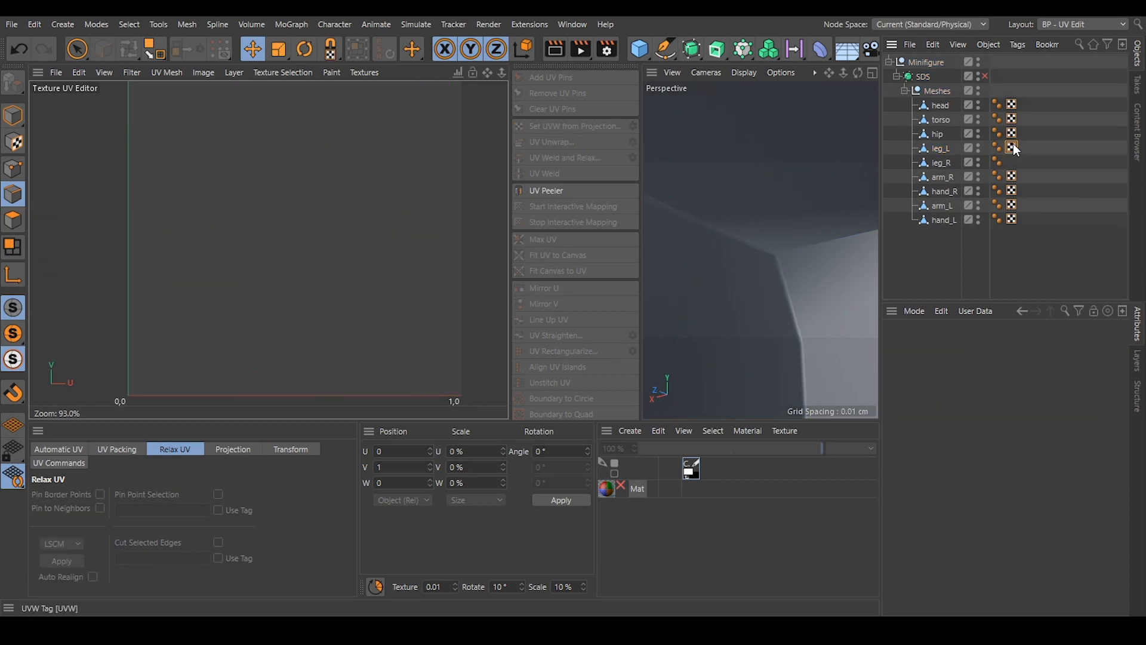
click(1012, 148)
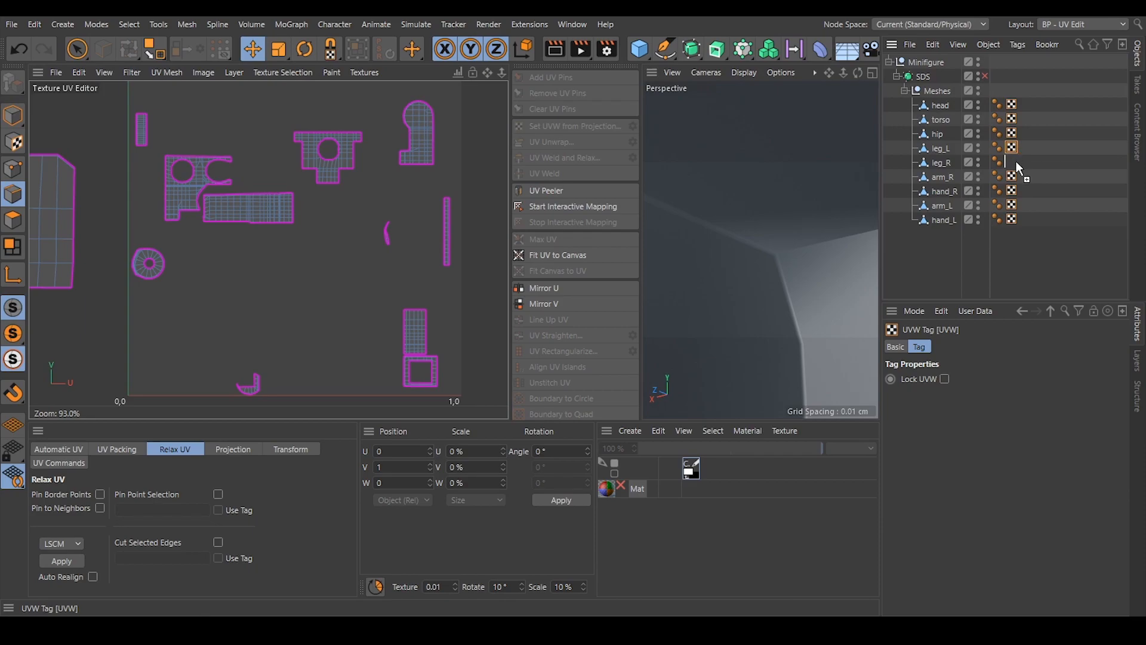
click(1054, 248)
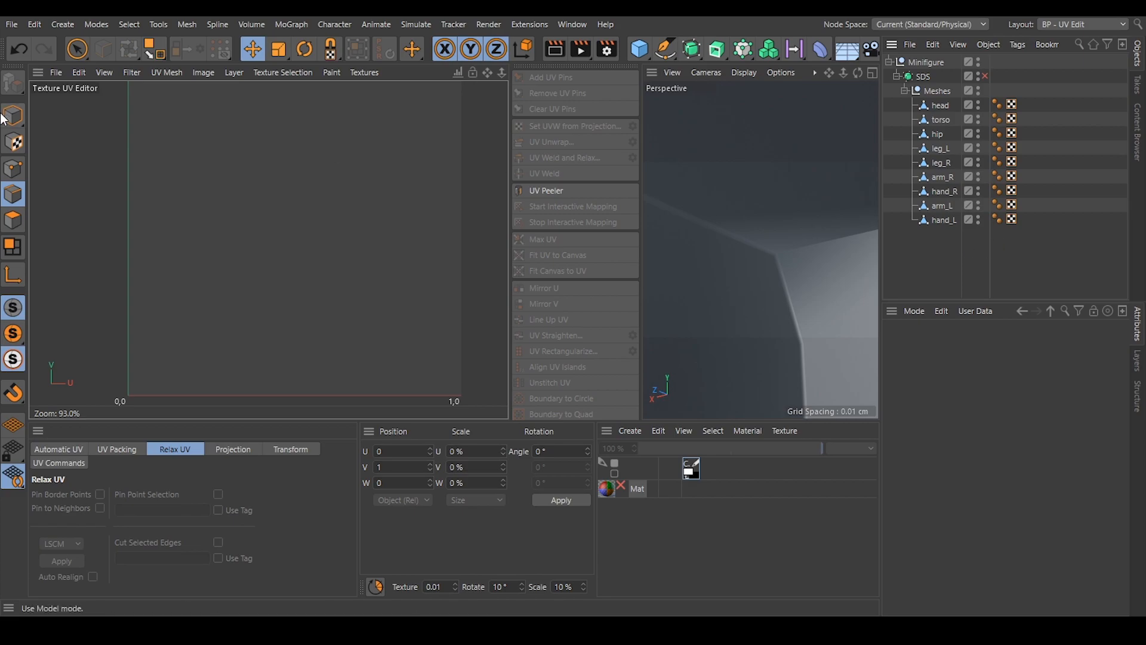
click(955, 162)
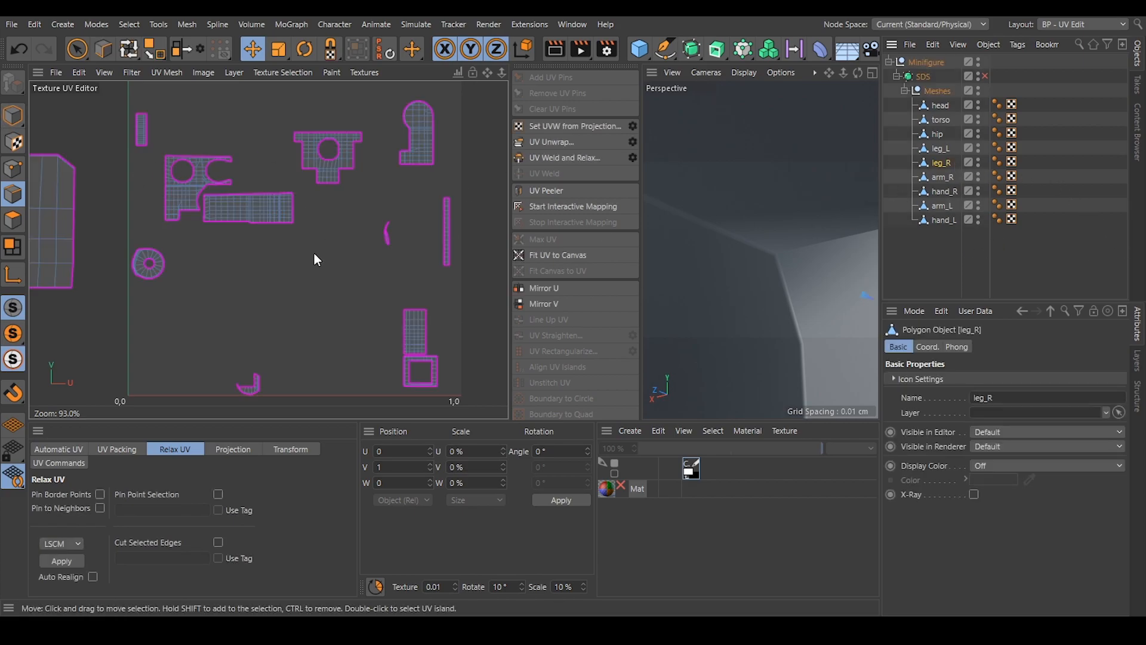
Relax arm_R's C-shaped strip island beside the V axis using LSCM.
click(948, 173)
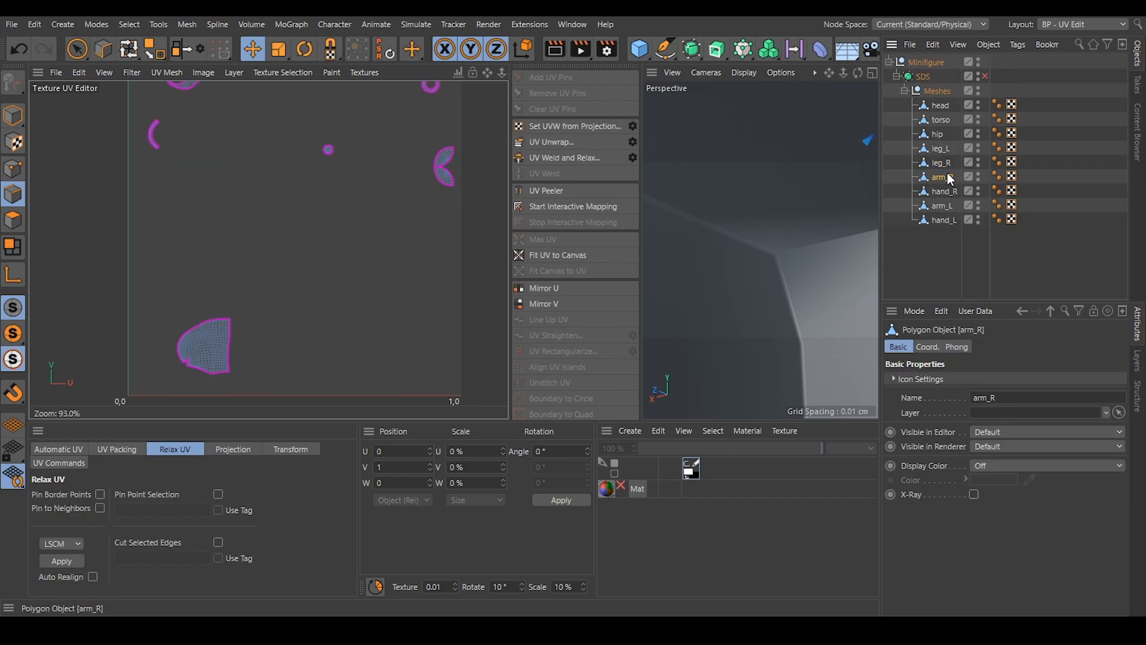
alt+middle_drag(288, 249, 291, 315)
alt+middle_drag(112, 159, 141, 160)
scroll(170, 204, up, 6)
scroll(198, 197, up, 4)
click(9, 224)
double_click(230, 187)
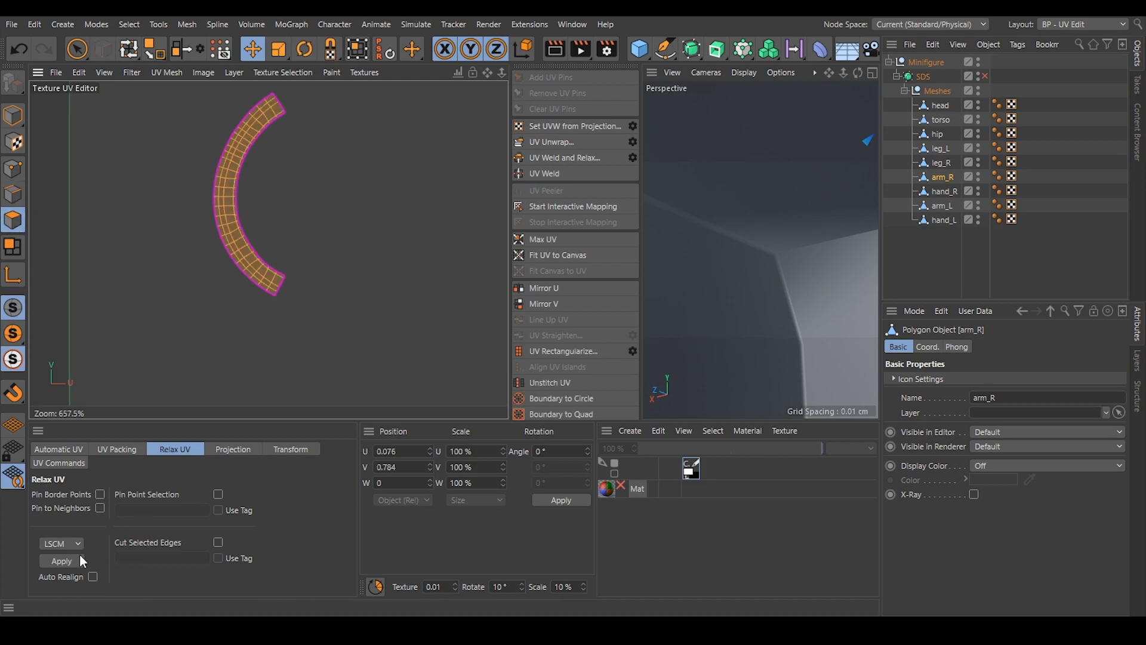
click(60, 560)
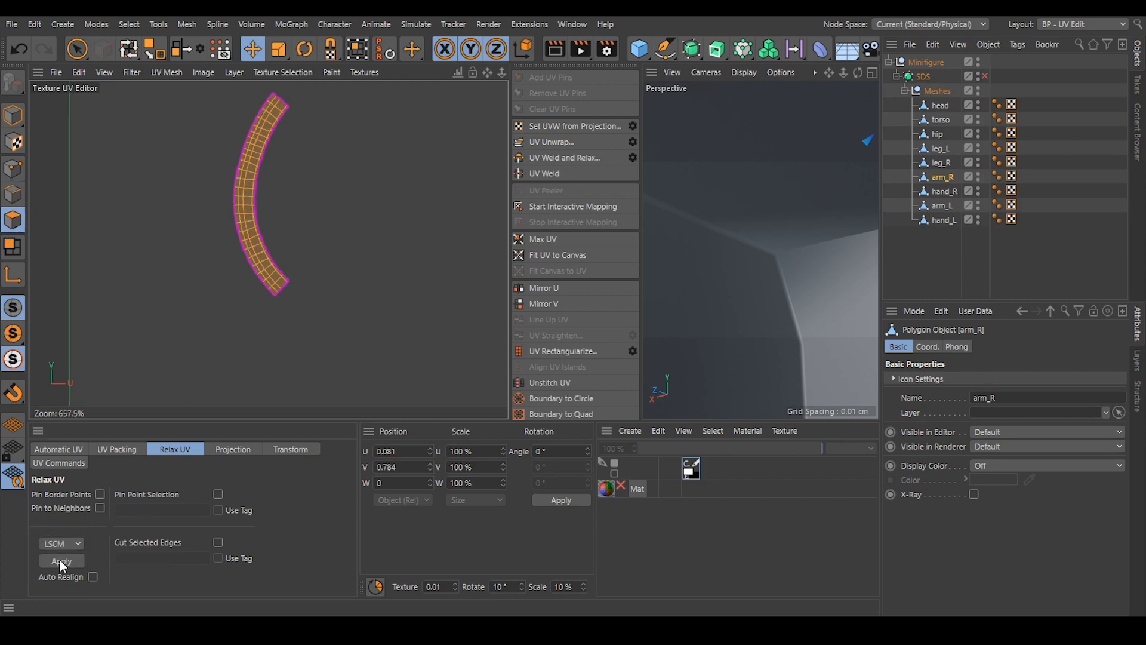
Straighten arm_R's relaxed curved strip with UV Rectangularize and clear the selection.
click(568, 352)
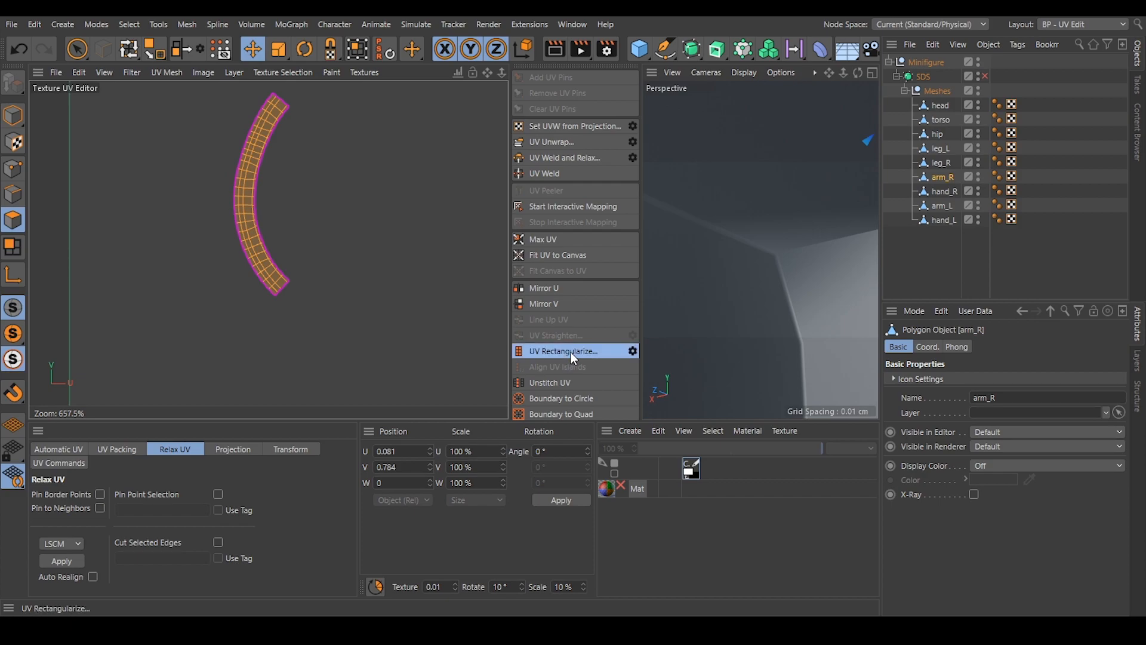
click(325, 253)
scroll(302, 187, down, 5)
Align arm_R's small round disc island by one of its central edges in edge mode.
alt+middle_drag(336, 195, 164, 143)
scroll(358, 231, down, 5)
alt+middle_drag(415, 228, 292, 239)
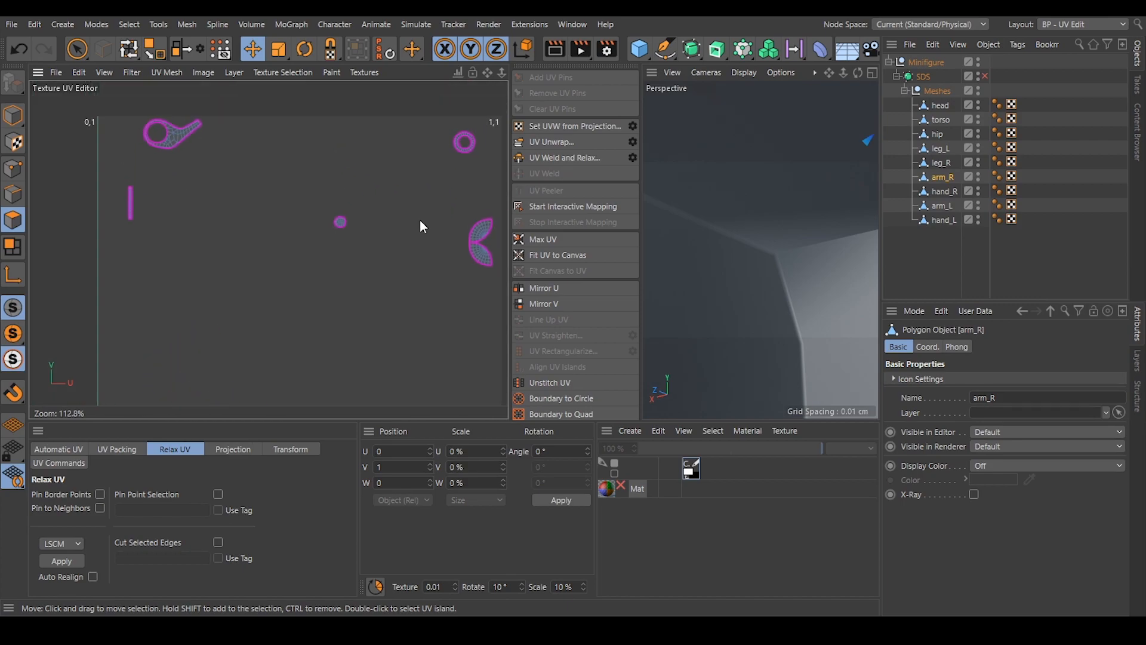
scroll(360, 219, up, 8)
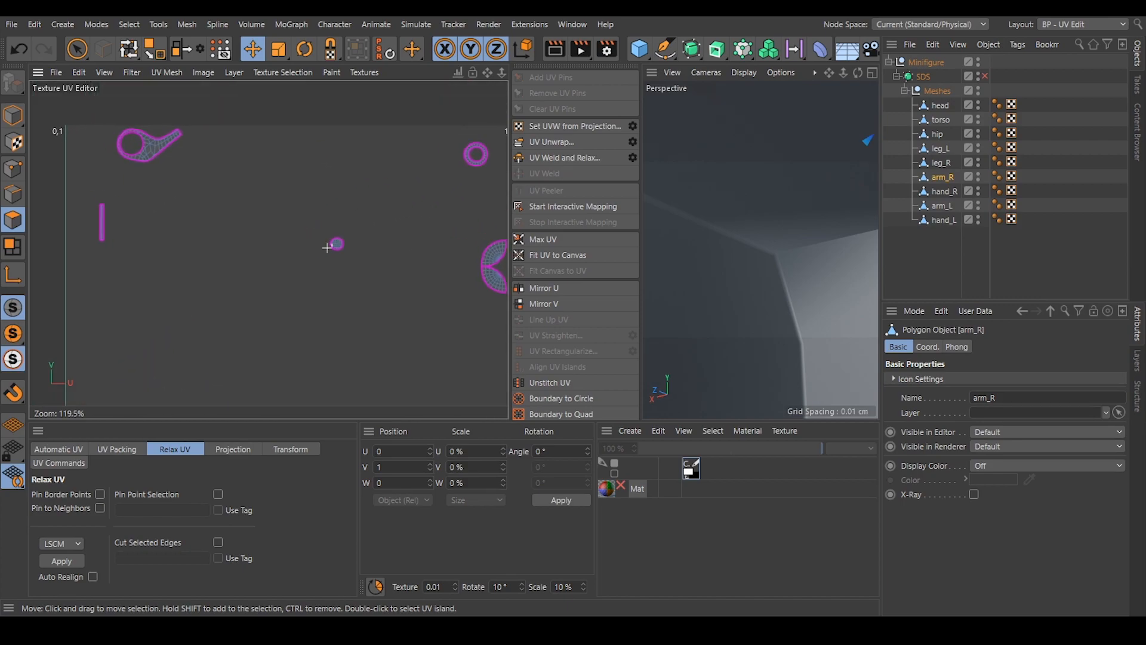
click(13, 194)
scroll(375, 222, up, 1)
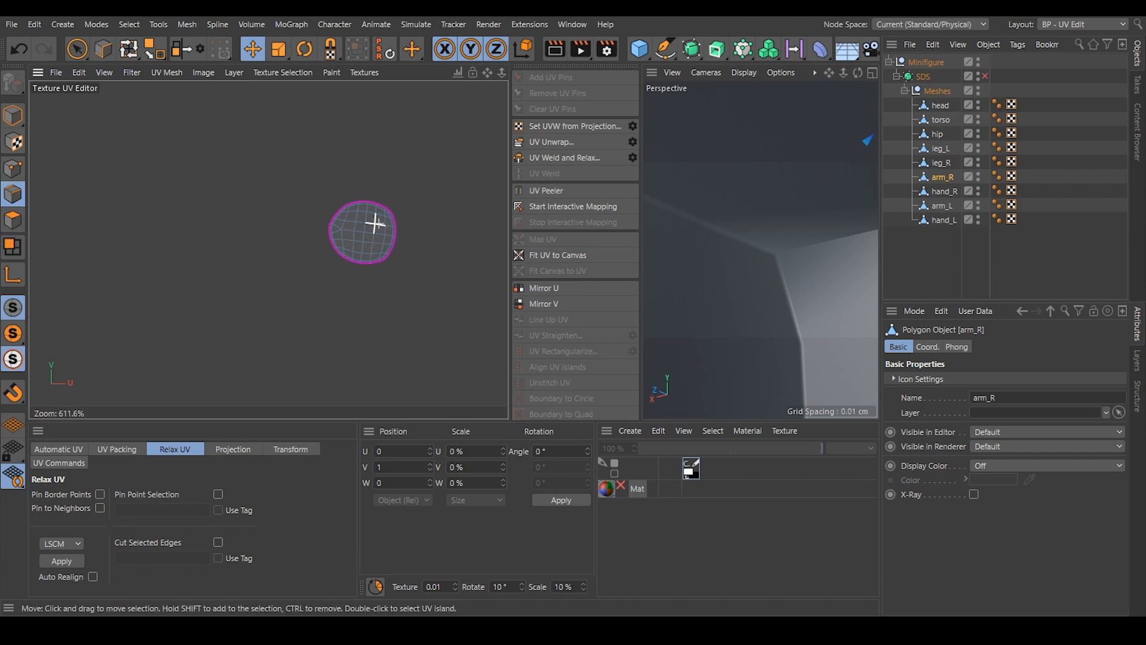
scroll(375, 223, up, 7)
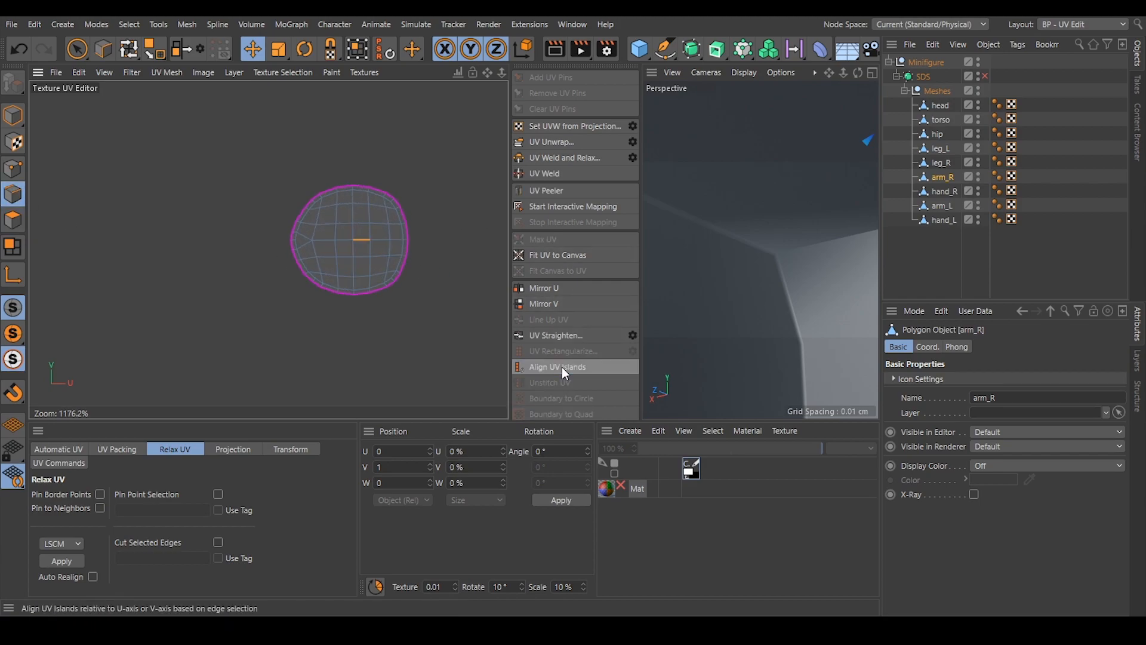
Align arm_R's teardrop-shaped island with the hole by an inner edge at its narrow end.
scroll(367, 203, down, 20)
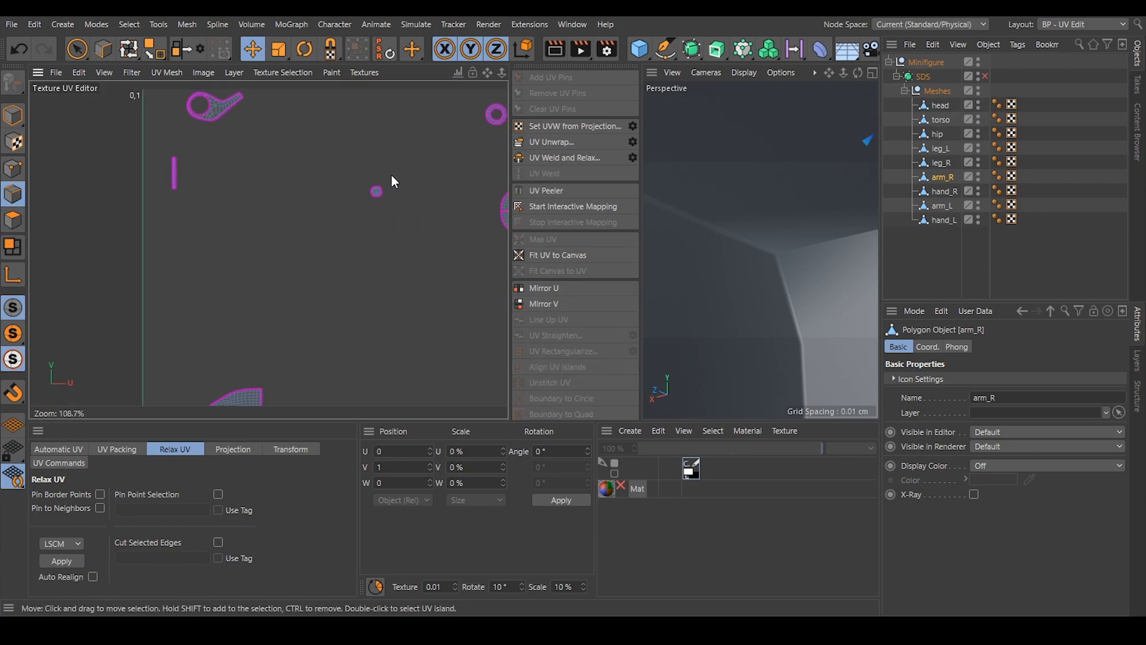
scroll(281, 227, up, 20)
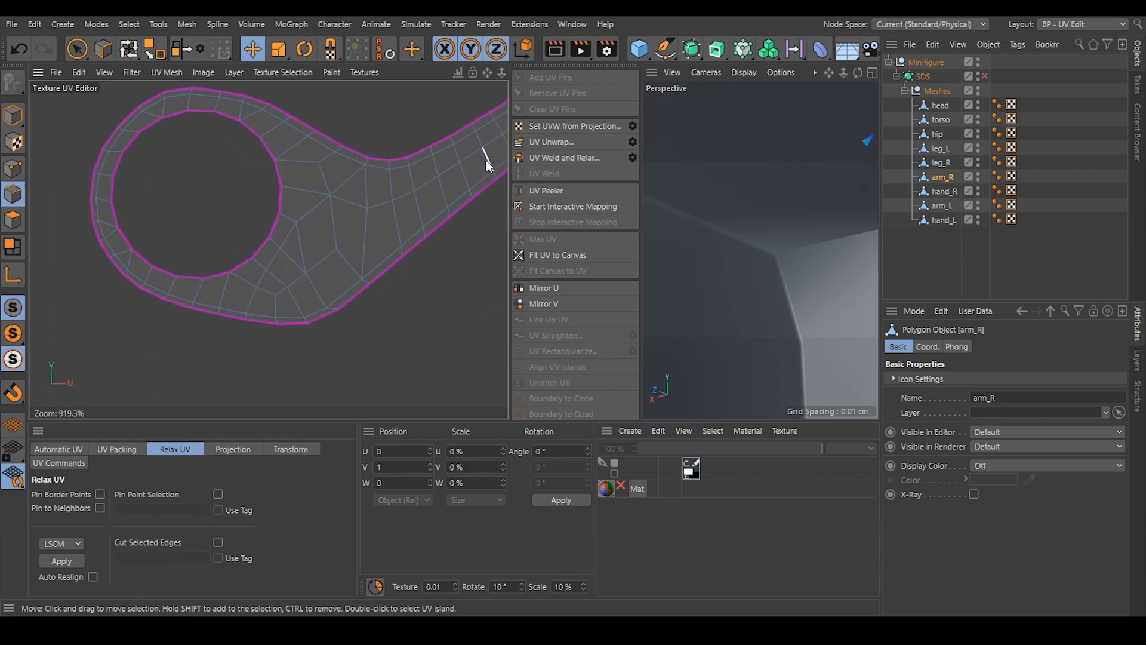
scroll(449, 185, down, 2)
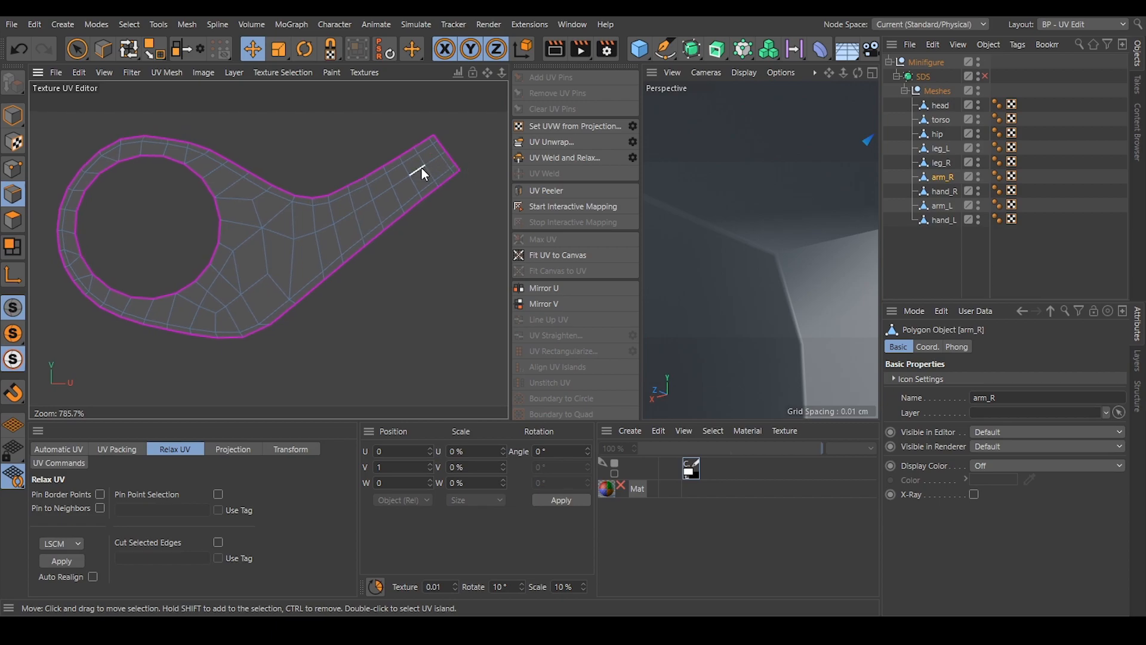
click(443, 160)
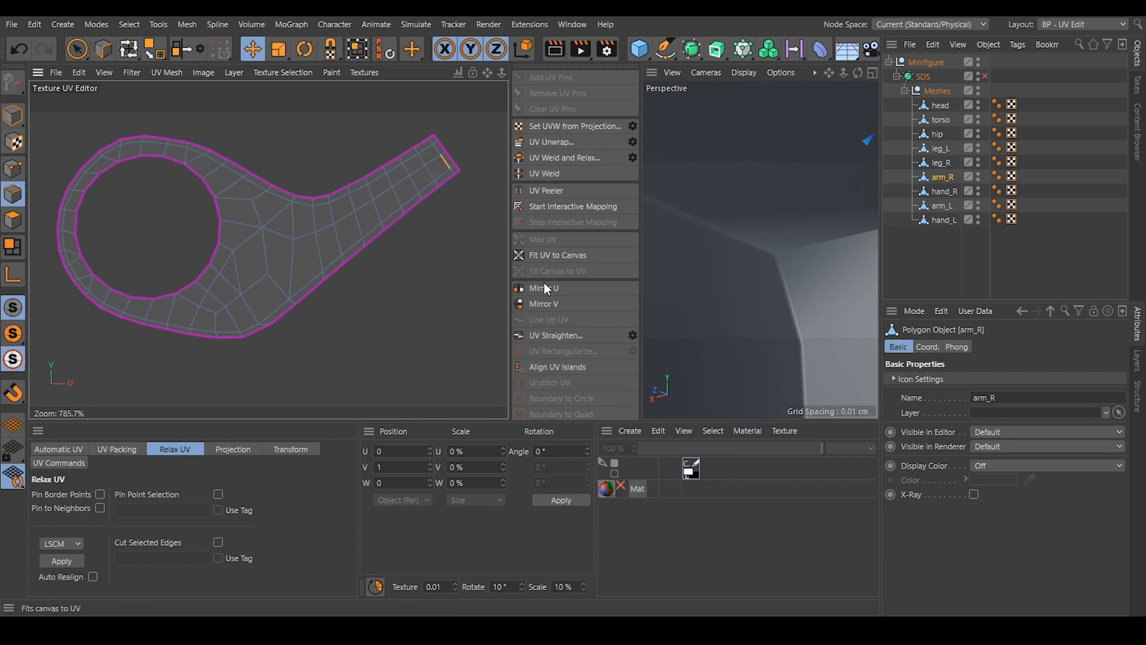
click(560, 366)
scroll(320, 225, down, 18)
scroll(320, 202, down, 3)
alt+middle_drag(322, 295, 240, 192)
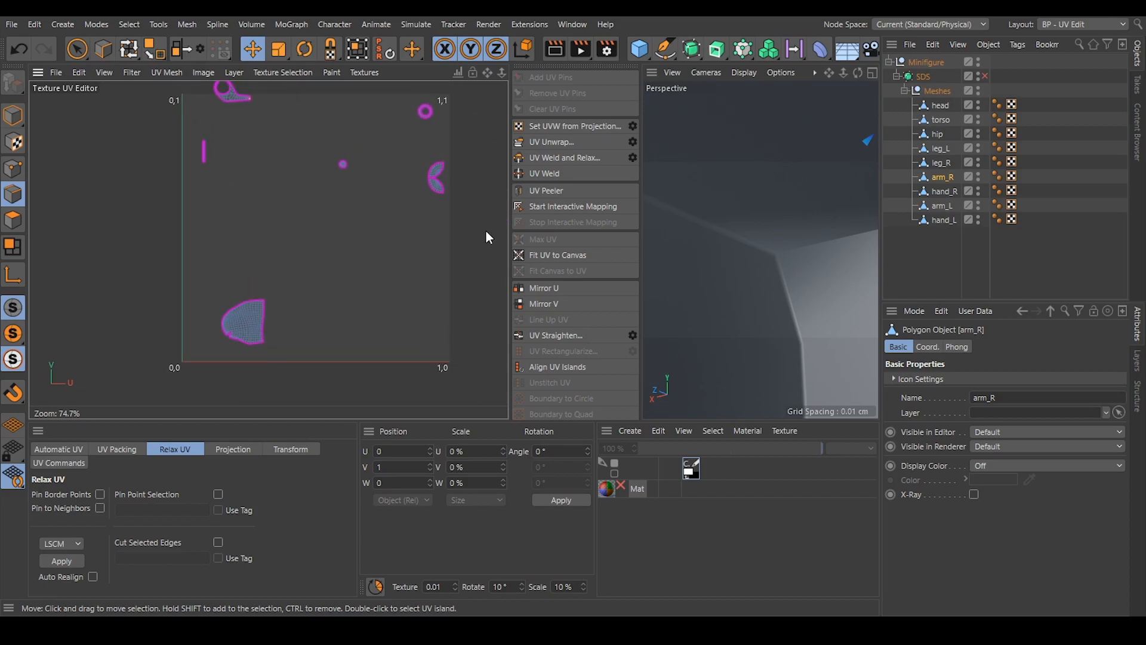
Replace arm_L's UVW tag with a copy of arm_R's tag.
click(1051, 202)
click(1012, 204)
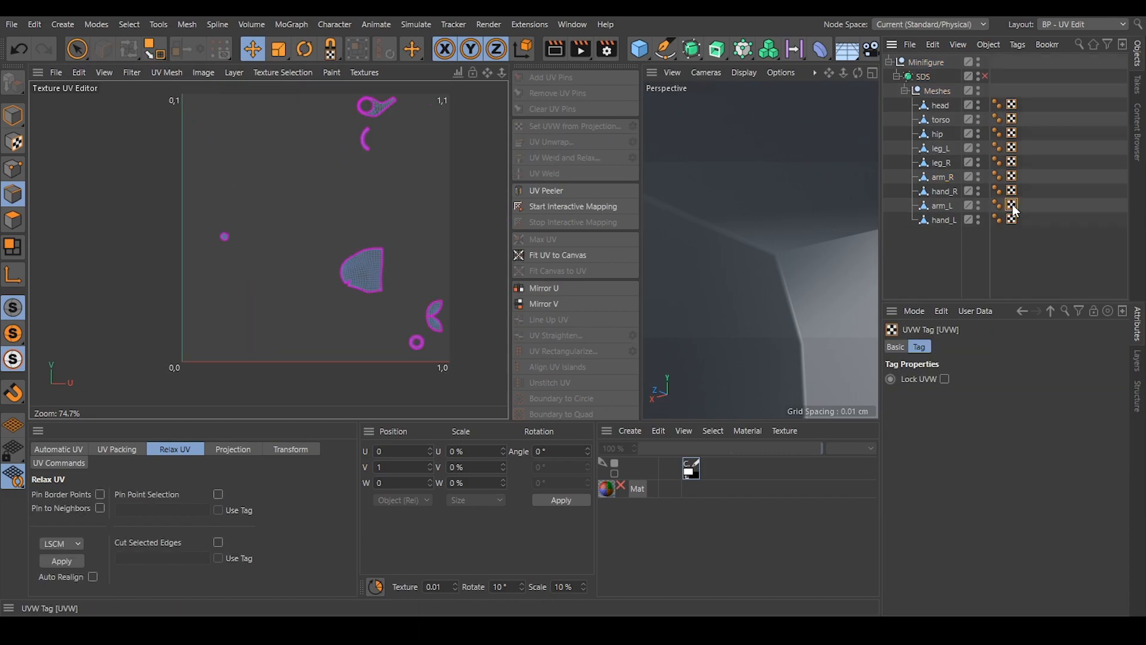
key(Delete)
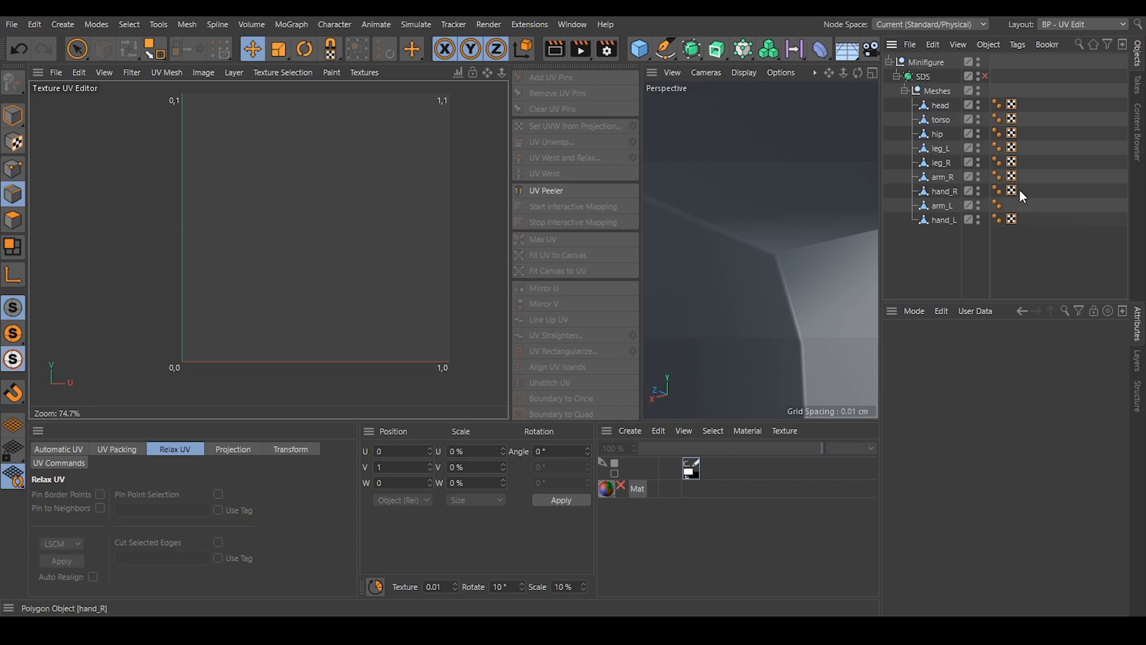
click(1013, 177)
ctrl+drag(1014, 207, 1015, 206)
Try to rectangularize hand_R's narrow strip island beside the V axis, and relax it using LSCM.
click(955, 192)
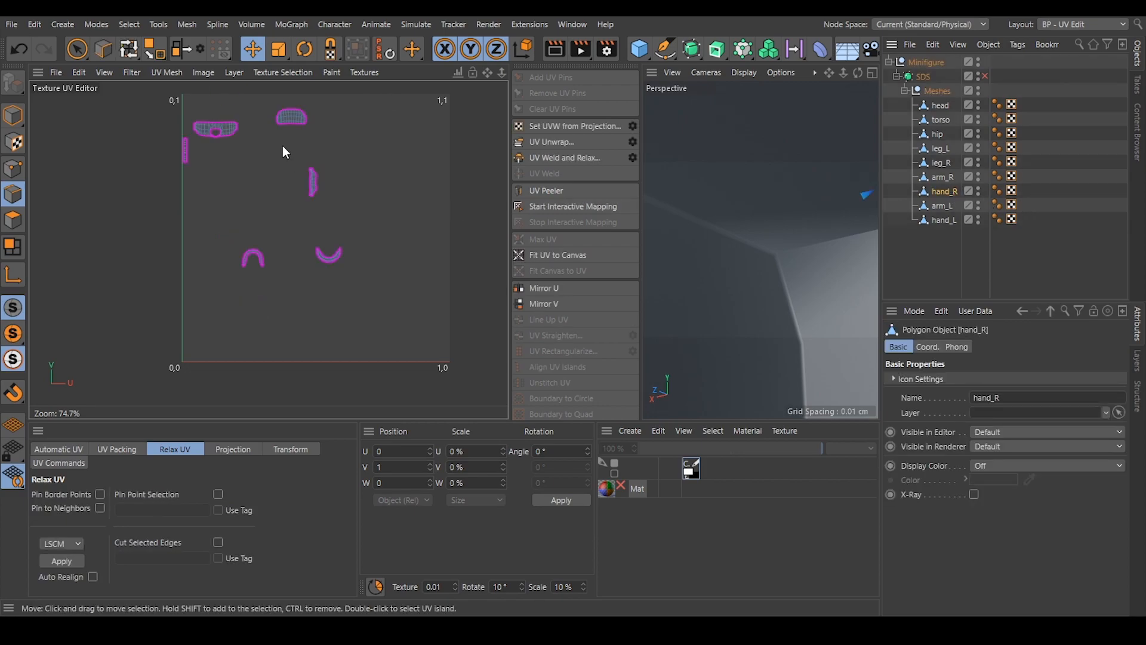
scroll(240, 117, up, 10)
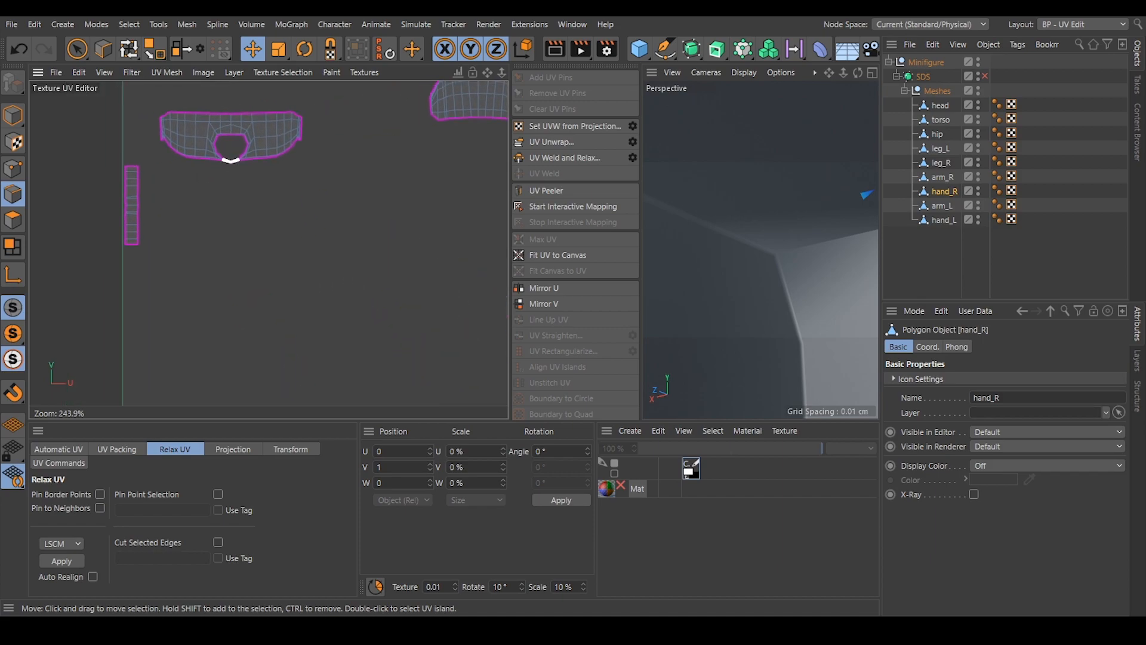
alt+middle_drag(155, 206, 112, 154)
alt+middle_drag(231, 323, 211, 263)
alt+middle_drag(187, 189, 243, 329)
click(13, 221)
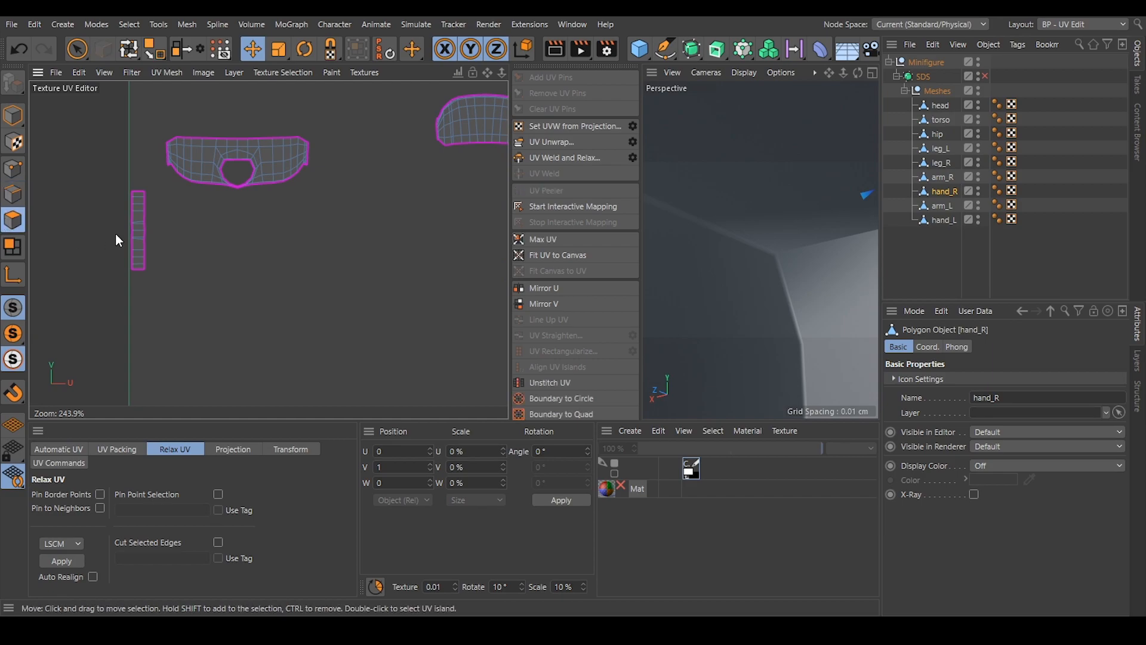
double_click(142, 214)
scroll(125, 212, up, 6)
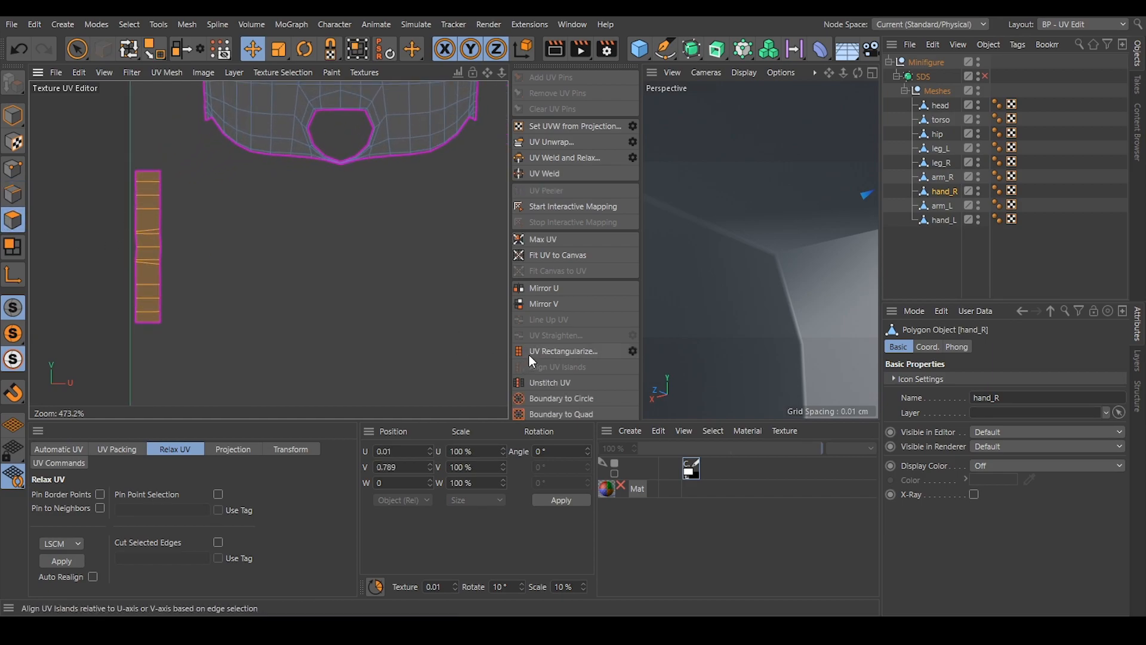
click(568, 350)
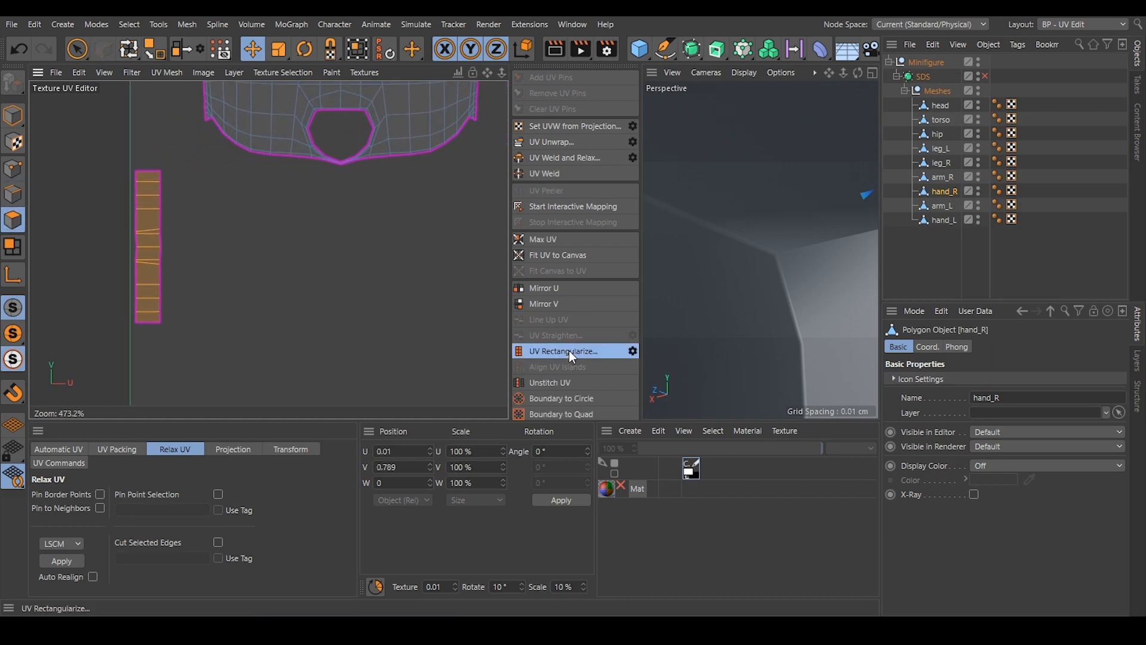
click(673, 366)
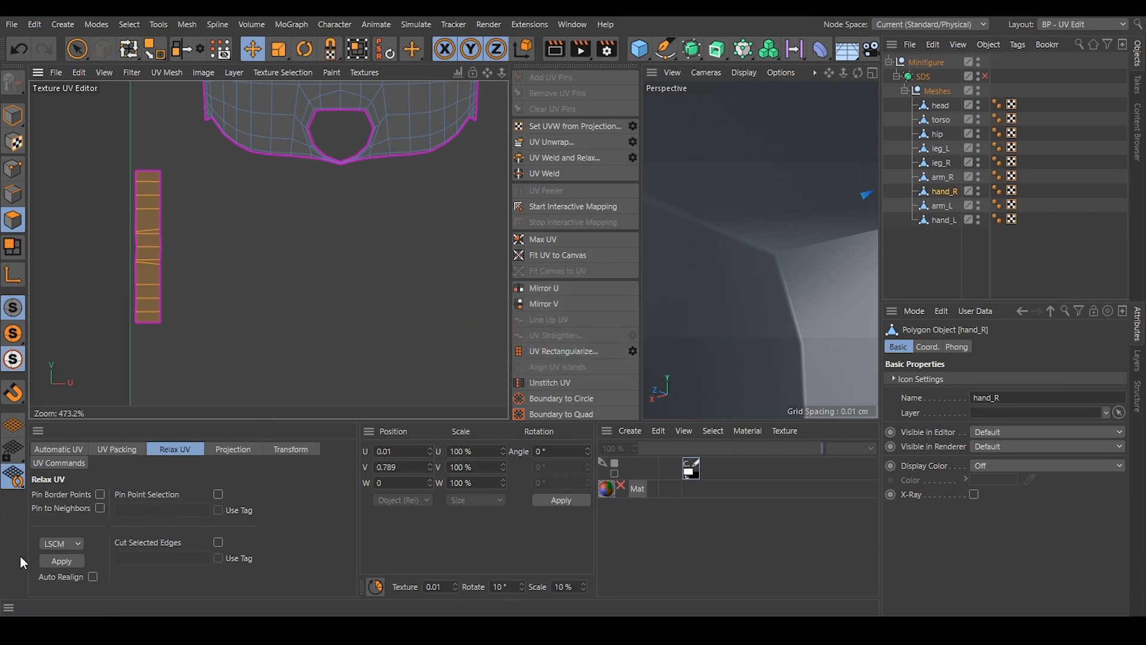
click(51, 562)
click(298, 283)
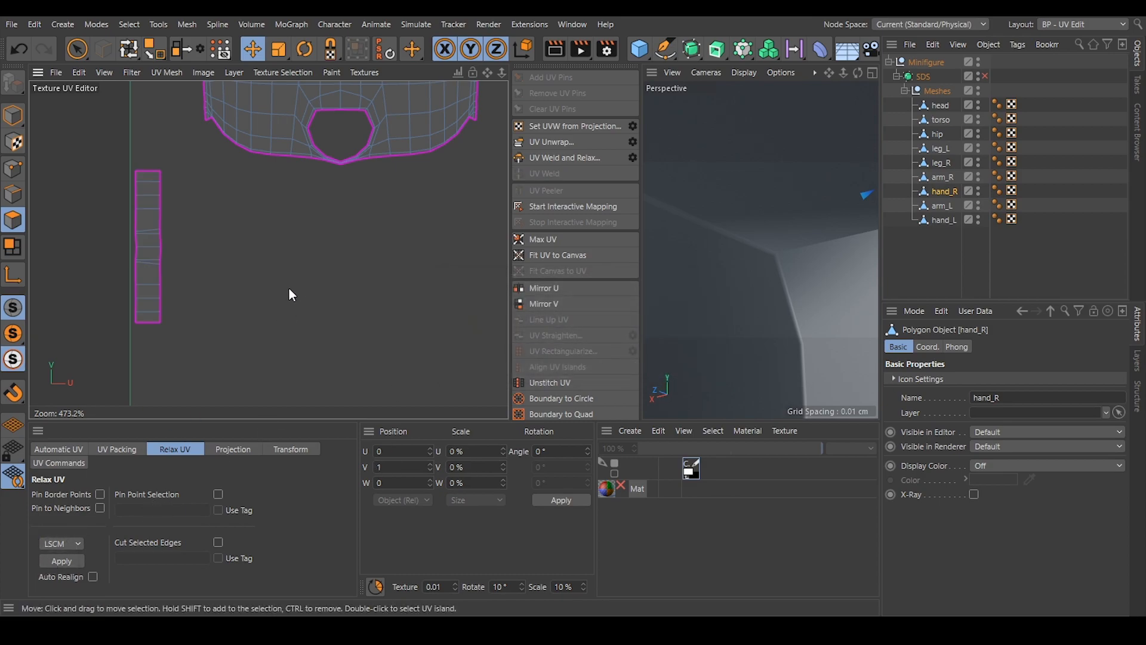
Align hand_R's curved dome-shaped island by a central edge in edge mode.
scroll(159, 236, down, 3)
scroll(160, 236, down, 2)
alt+middle_drag(160, 236, 80, 230)
alt+middle_drag(394, 178, 245, 197)
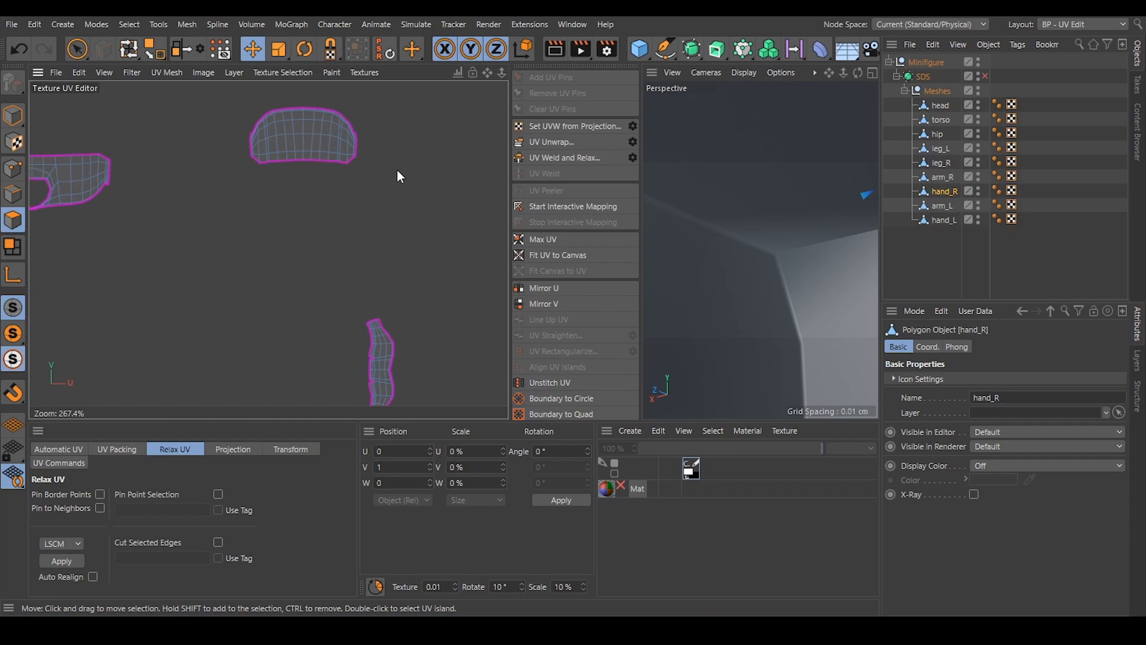
click(13, 190)
scroll(295, 112, up, 2)
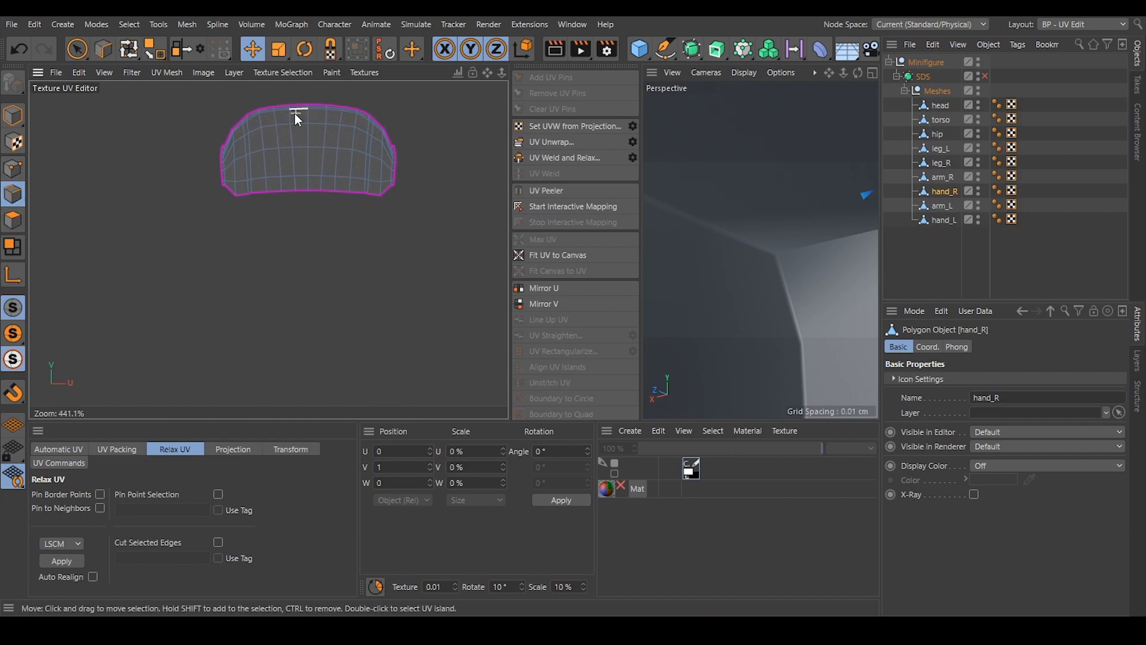
click(308, 156)
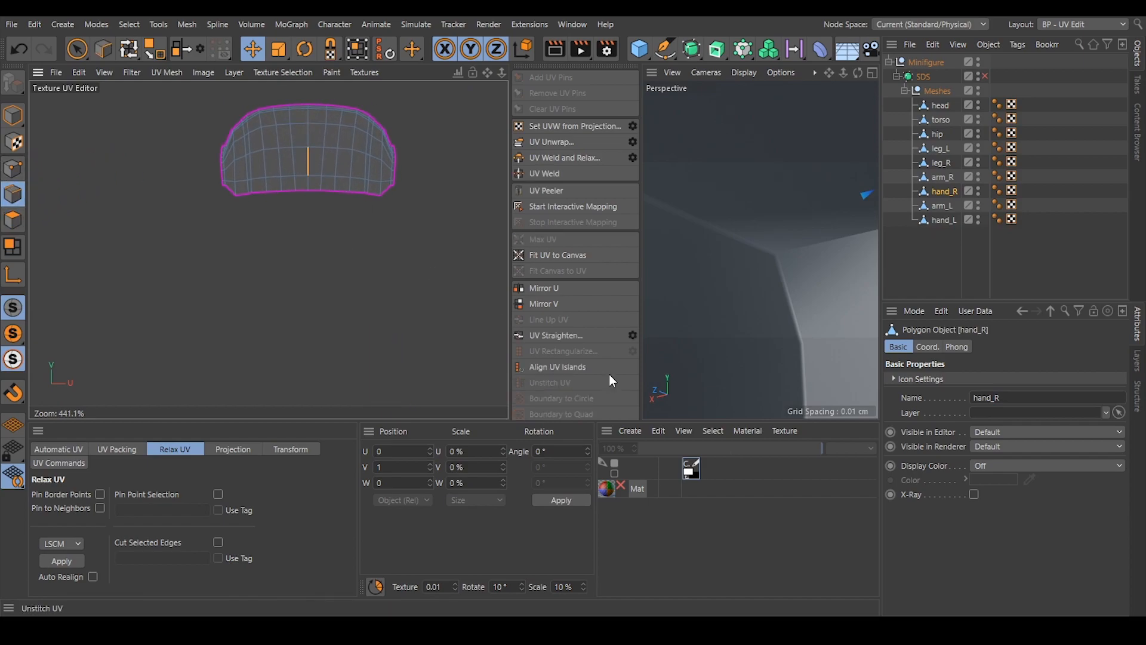
scroll(356, 205, down, 6)
alt+middle_drag(355, 205, 291, 141)
Replace hand_L's UVW tag with a copy of hand_R's tag.
click(417, 231)
click(1042, 245)
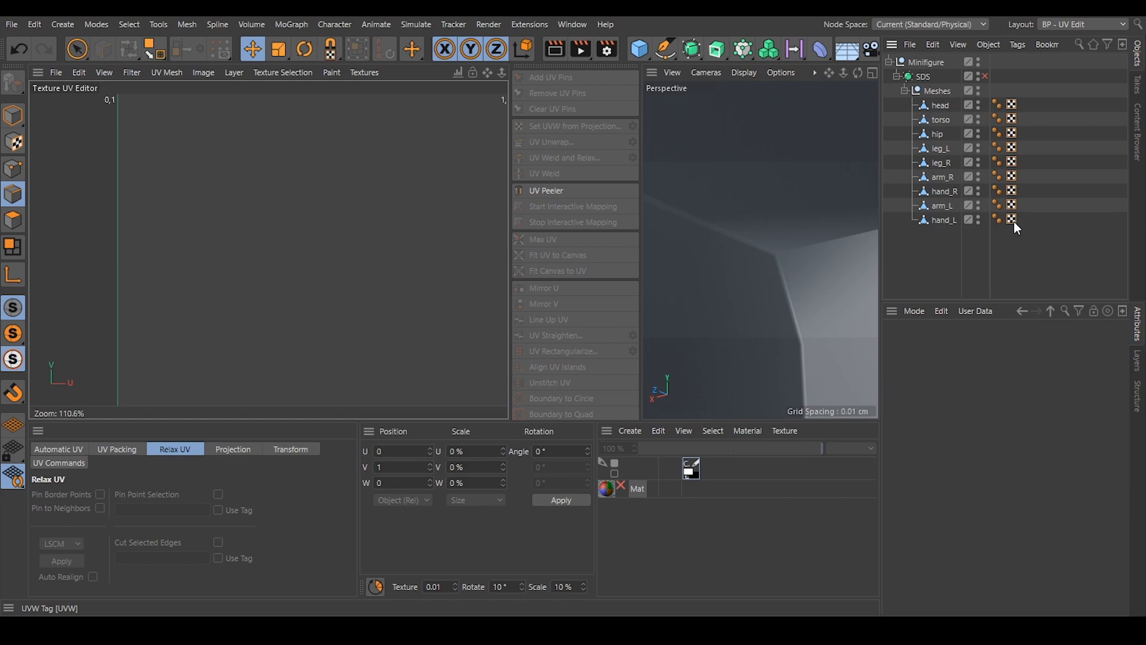
click(1010, 219)
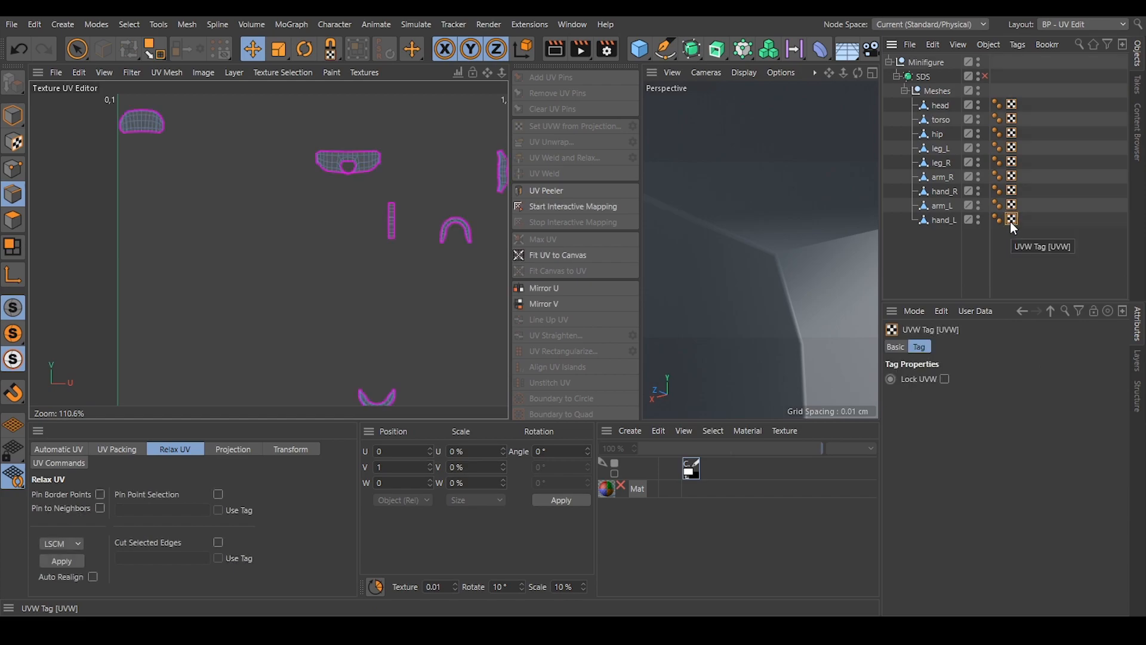
key(Delete)
click(1012, 190)
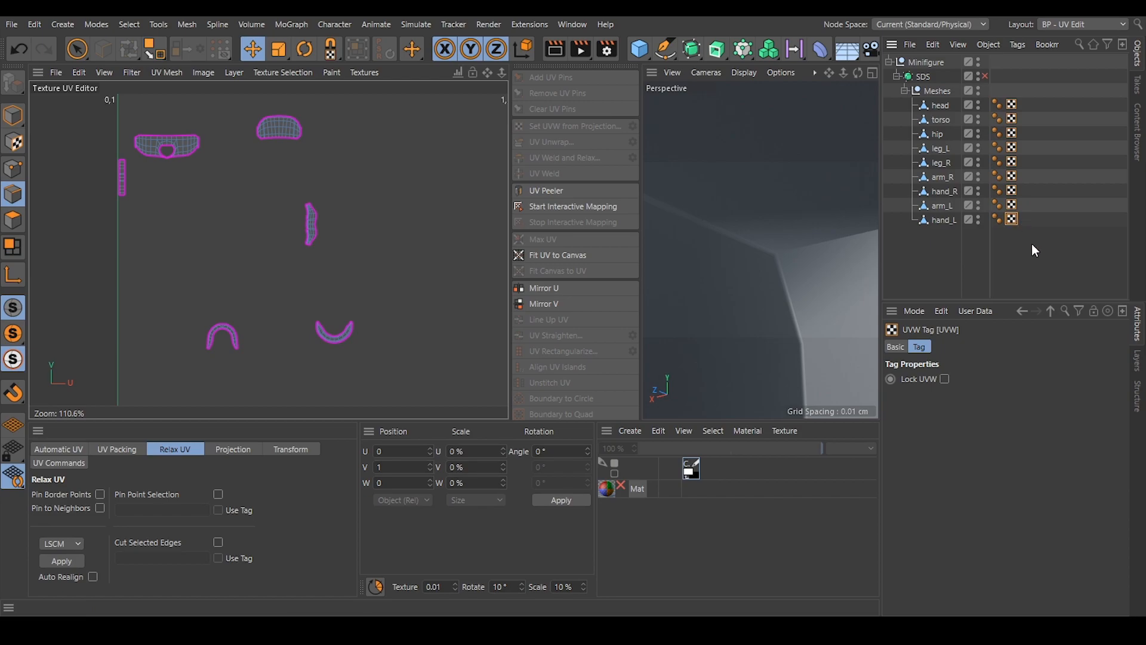
Pack the UVs of all nine meshes together using Geometric packing at 4096 x 4096 target resolution, gap size 20, with orientation preserved.
drag(1035, 245, 1005, 97)
scroll(351, 197, down, 5)
alt+middle_drag(361, 261, 369, 234)
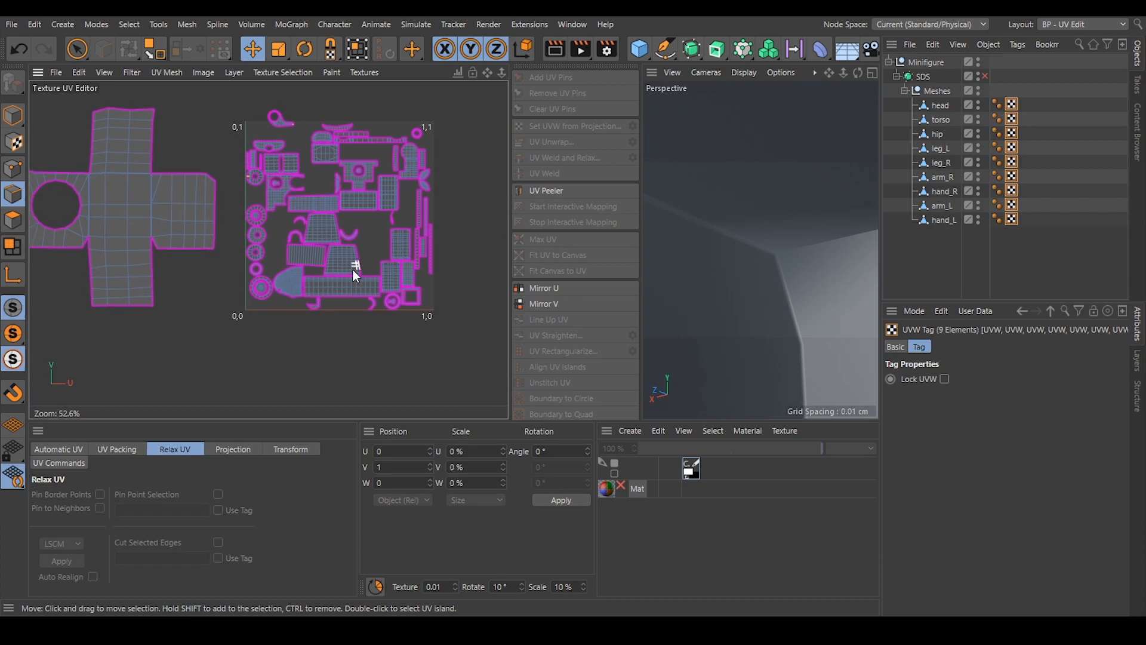
click(121, 451)
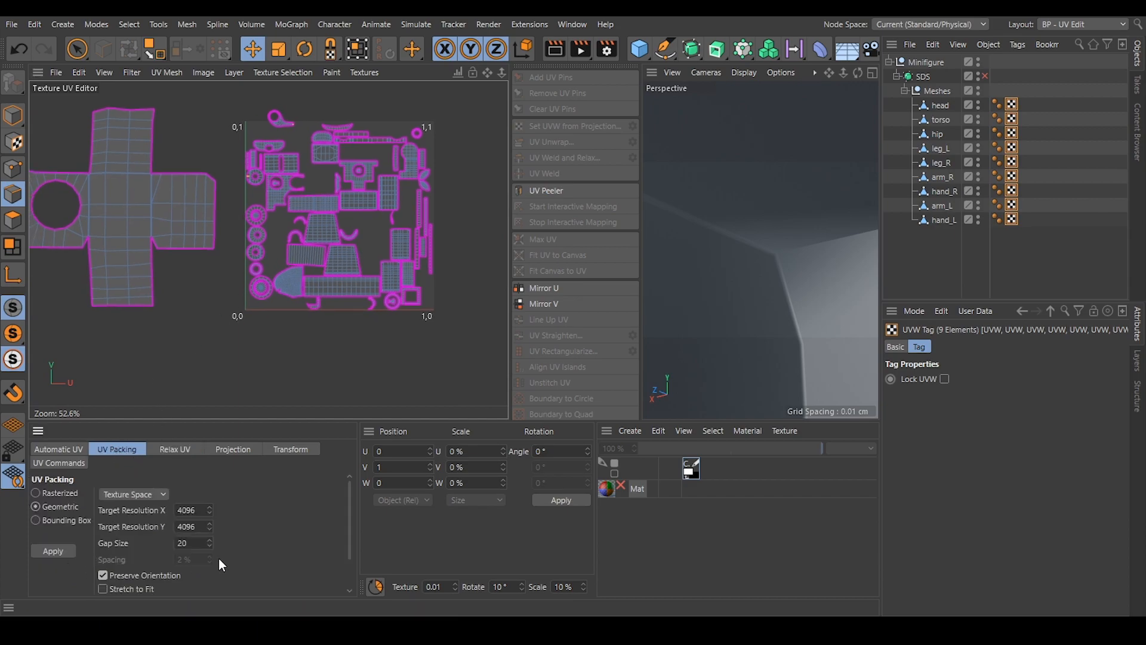
drag(349, 490, 367, 457)
click(52, 551)
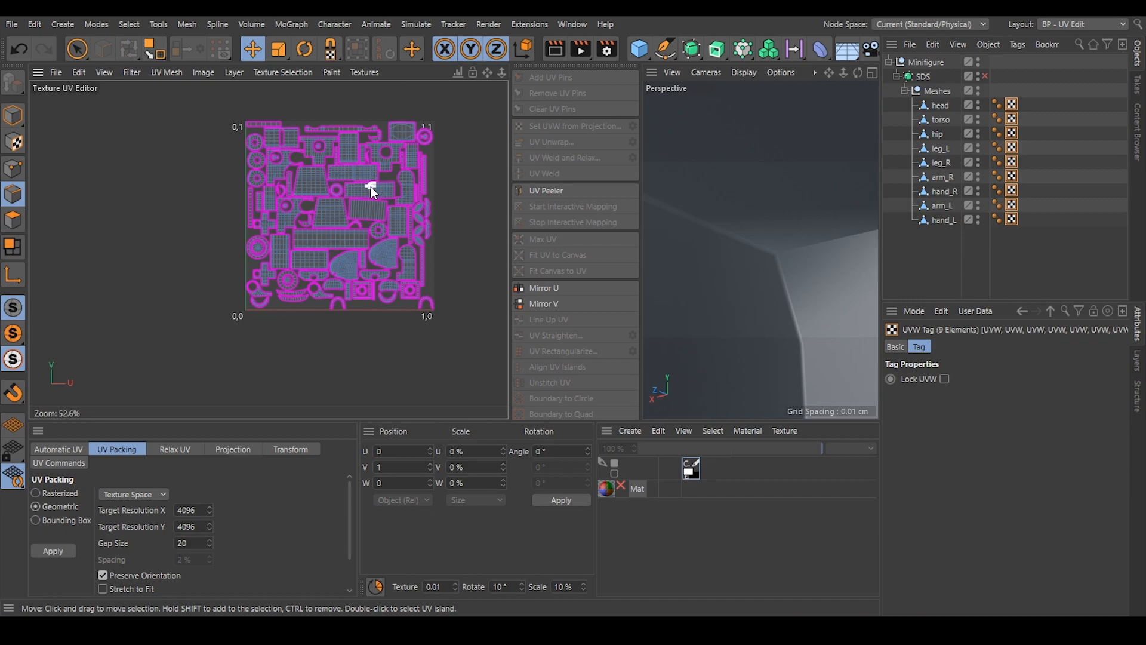
Align the head's tilted rectangular island by one of its central edges, working with only the head's UVW tag selected.
scroll(374, 184, up, 5)
scroll(371, 199, up, 4)
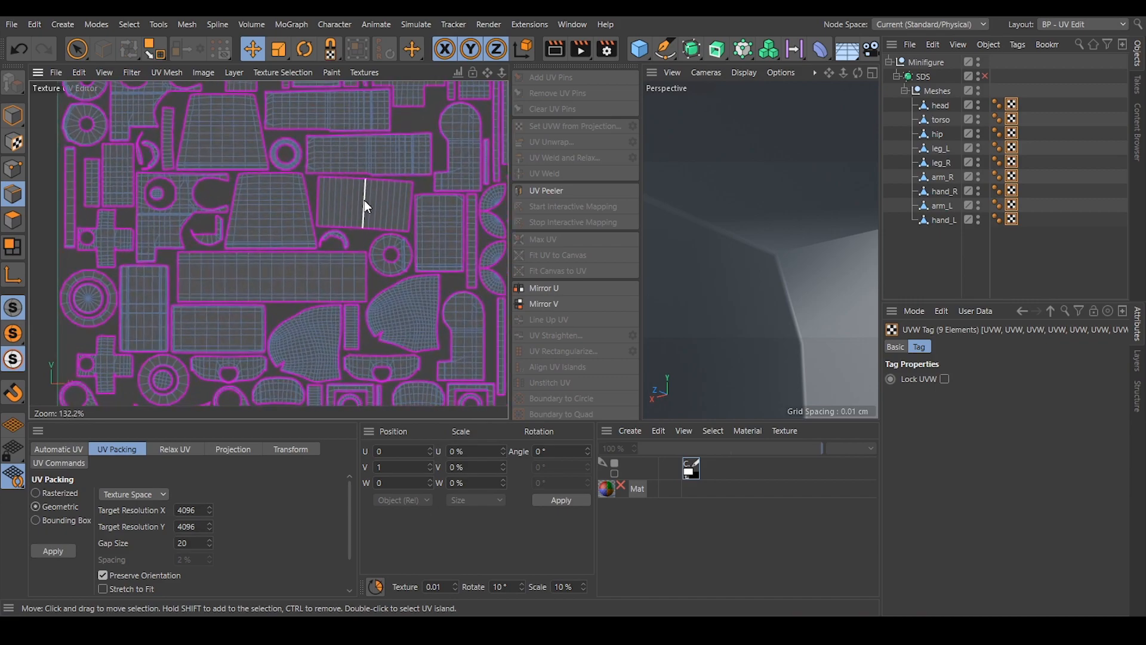
click(364, 199)
scroll(562, 364, down, 3)
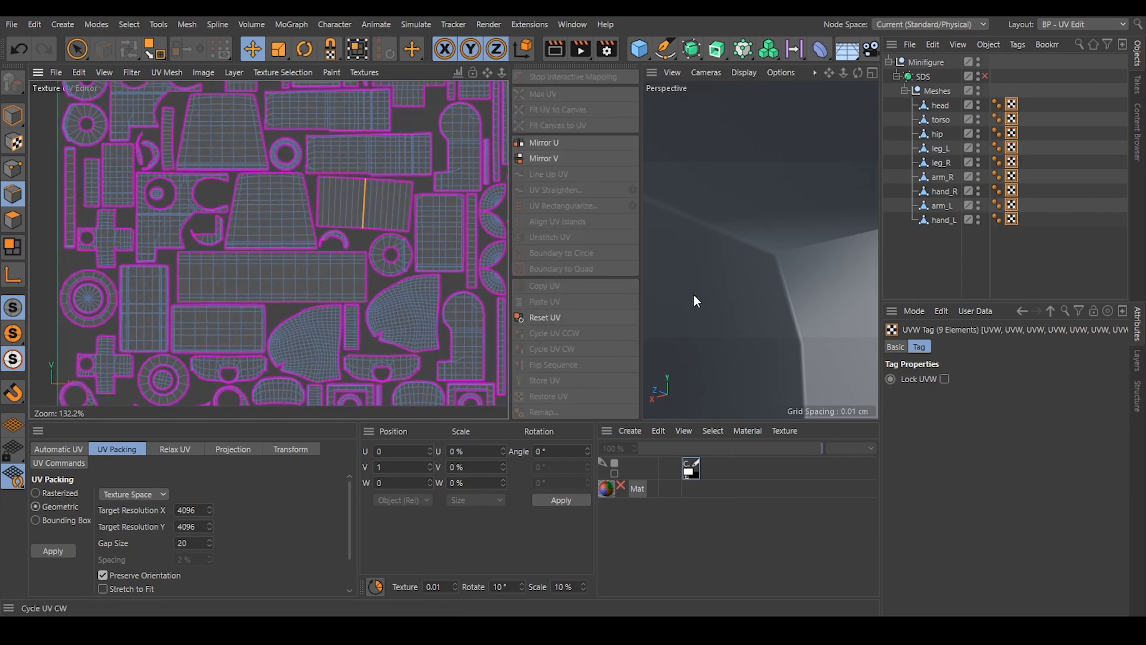
click(910, 255)
click(18, 120)
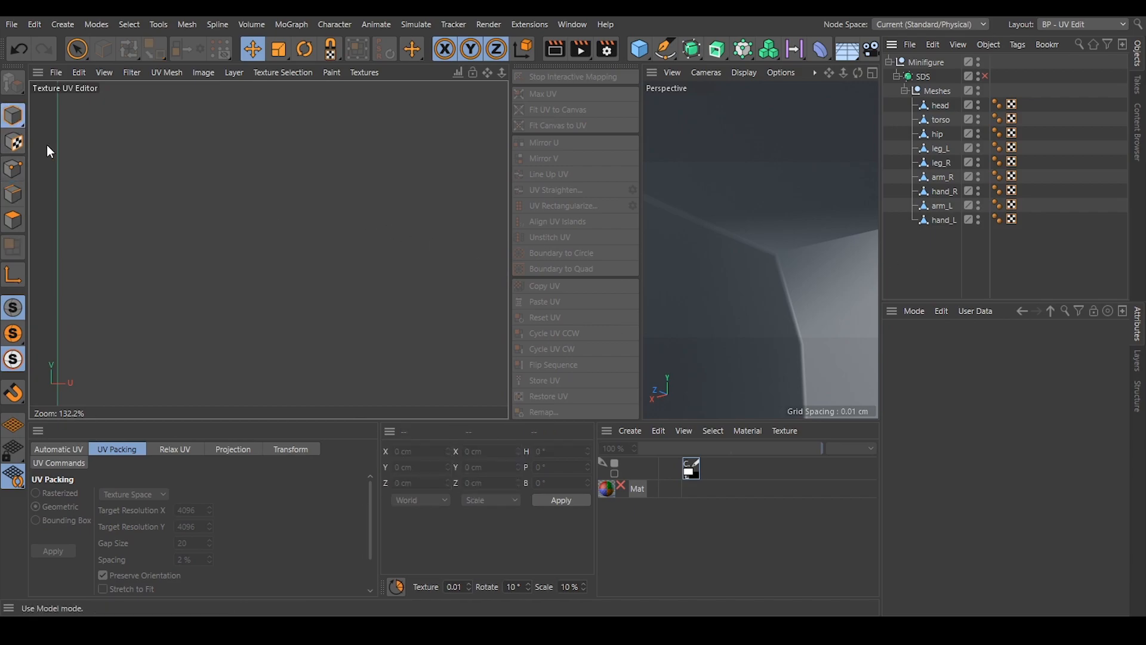
click(1012, 107)
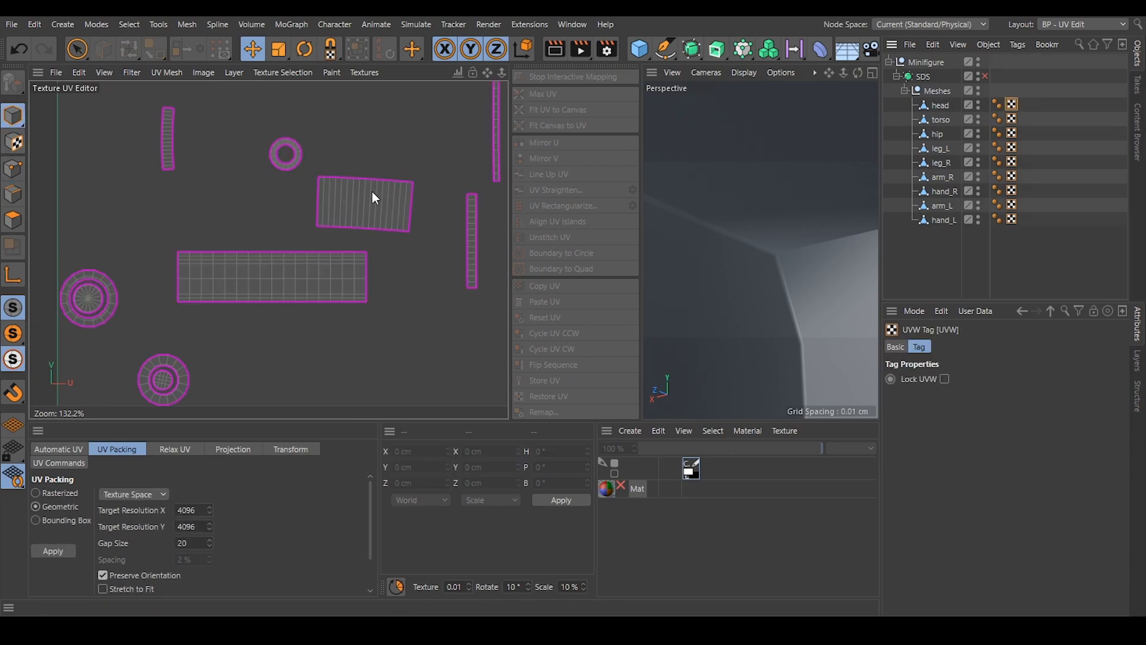
click(13, 194)
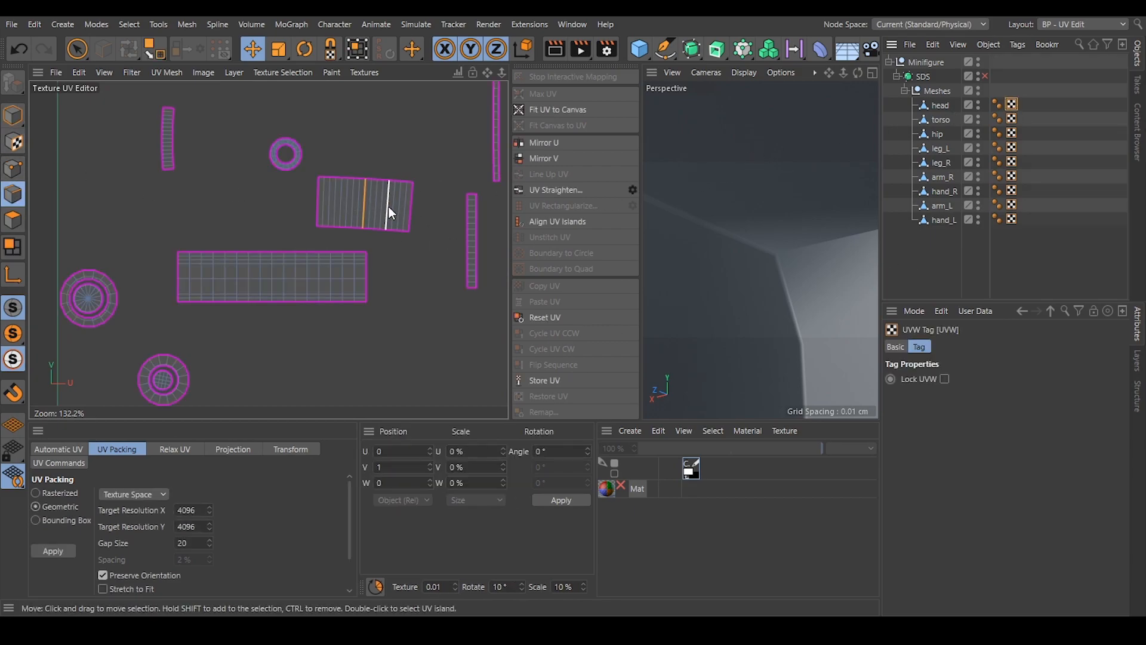
click(567, 224)
Select all nine UVW tags to review the complete packed layout, and bring the whole minifigure into the perspective view.
drag(1044, 263, 1010, 80)
scroll(307, 231, down, 4)
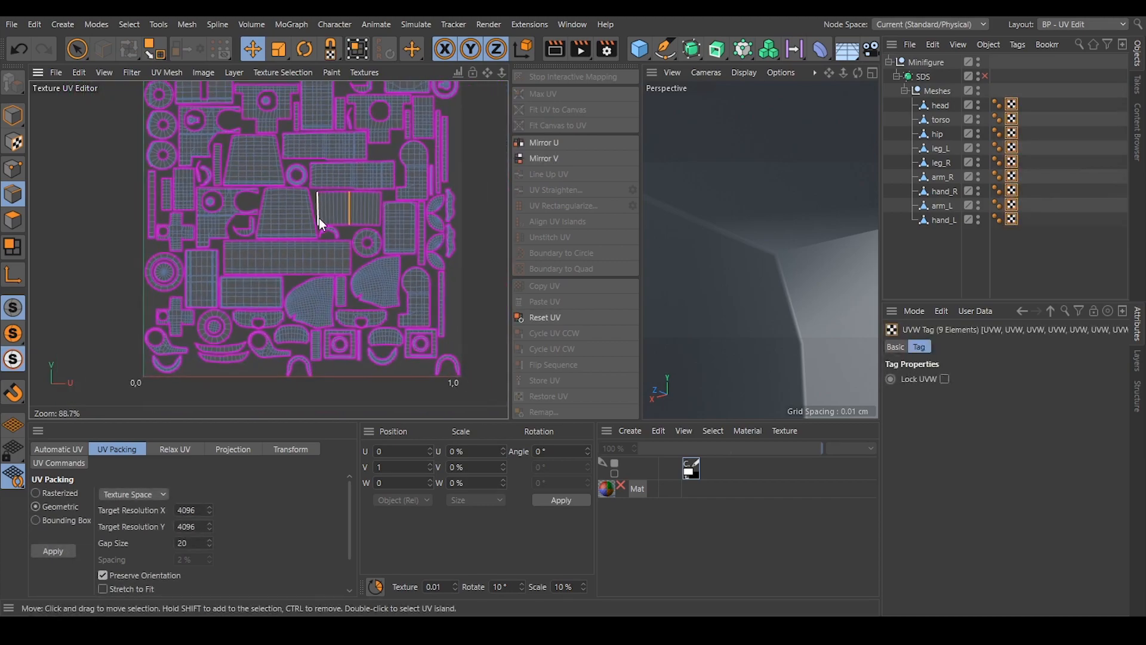
mouse_move(306, 230)
alt+middle_down()
mouse_move(297, 250)
mouse_move(318, 234)
alt+middle_up()
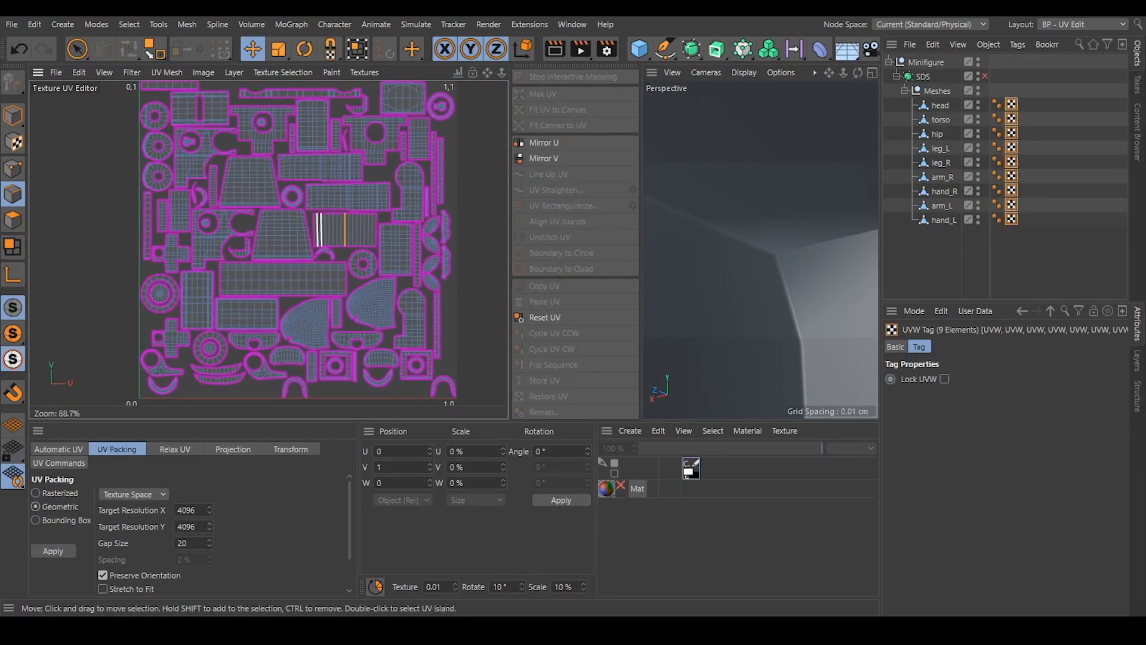
scroll(266, 219, down, 2)
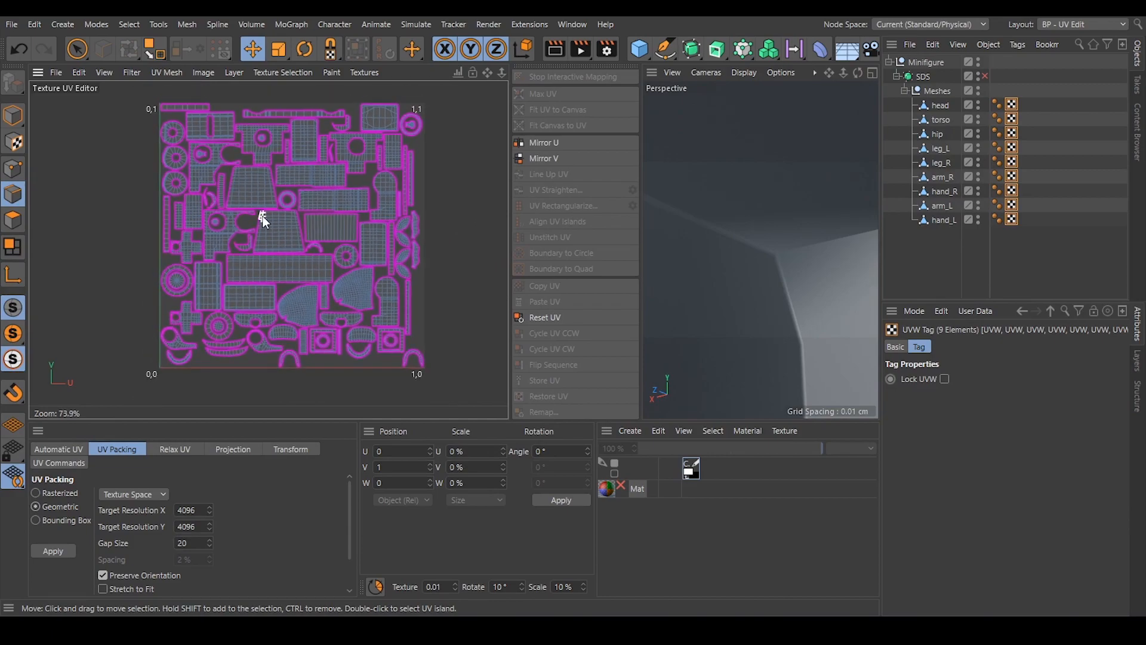
alt+right_drag(755, 222, 686, 236)
alt+drag(753, 210, 711, 190)
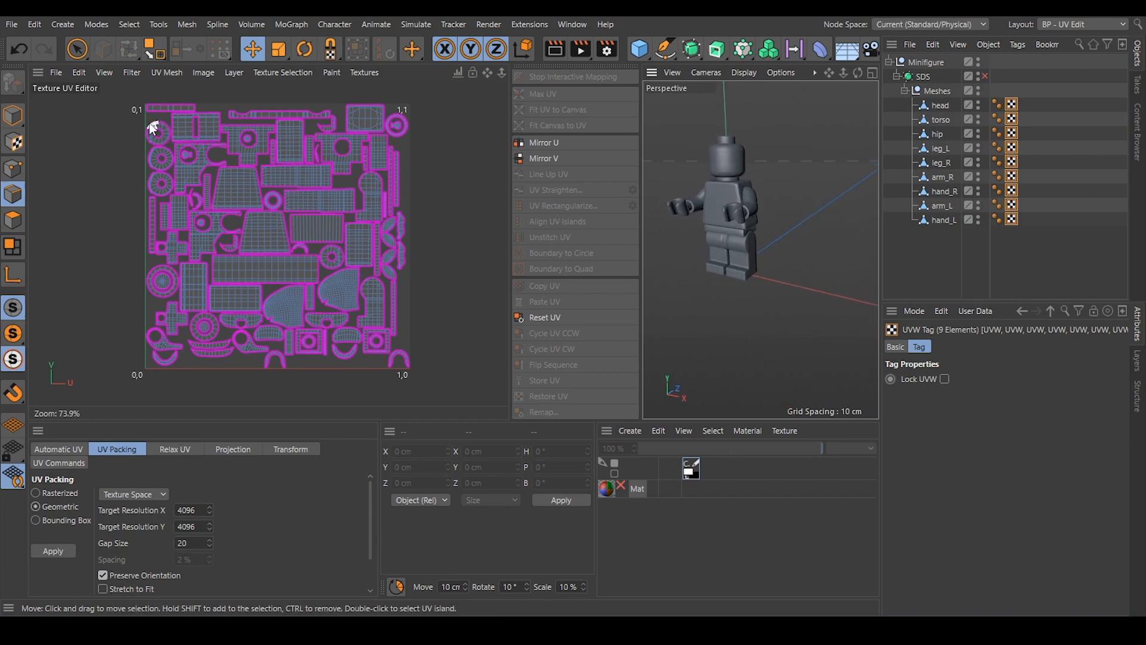
Switch the interface to the Startup layout and frame the minifigure.
click(472, 242)
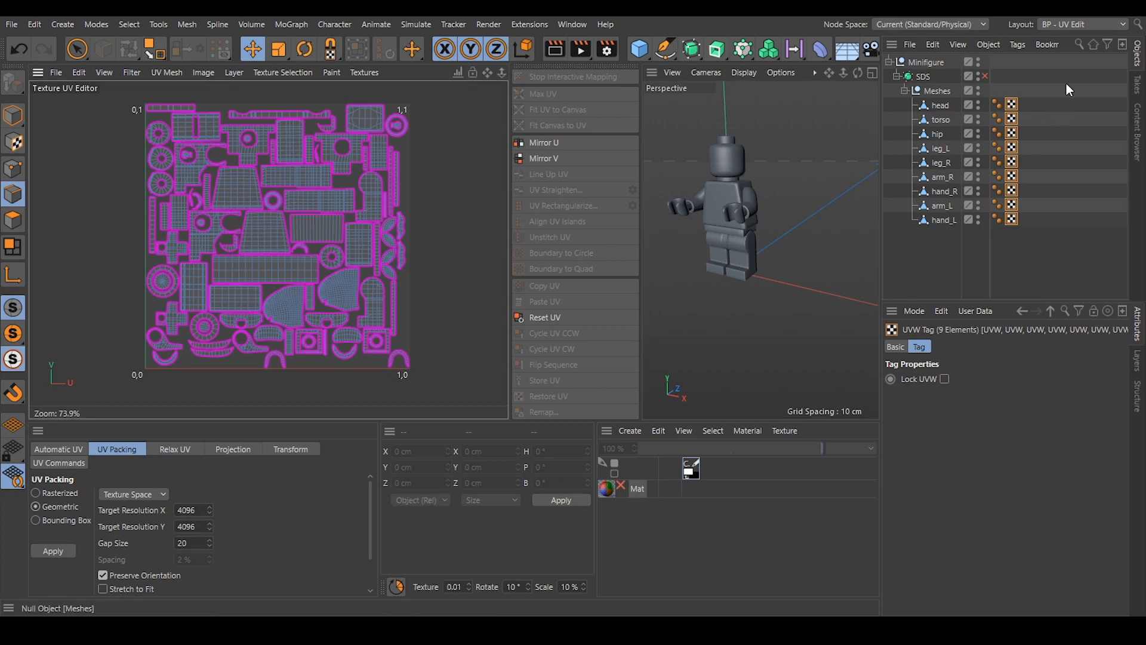
click(1071, 26)
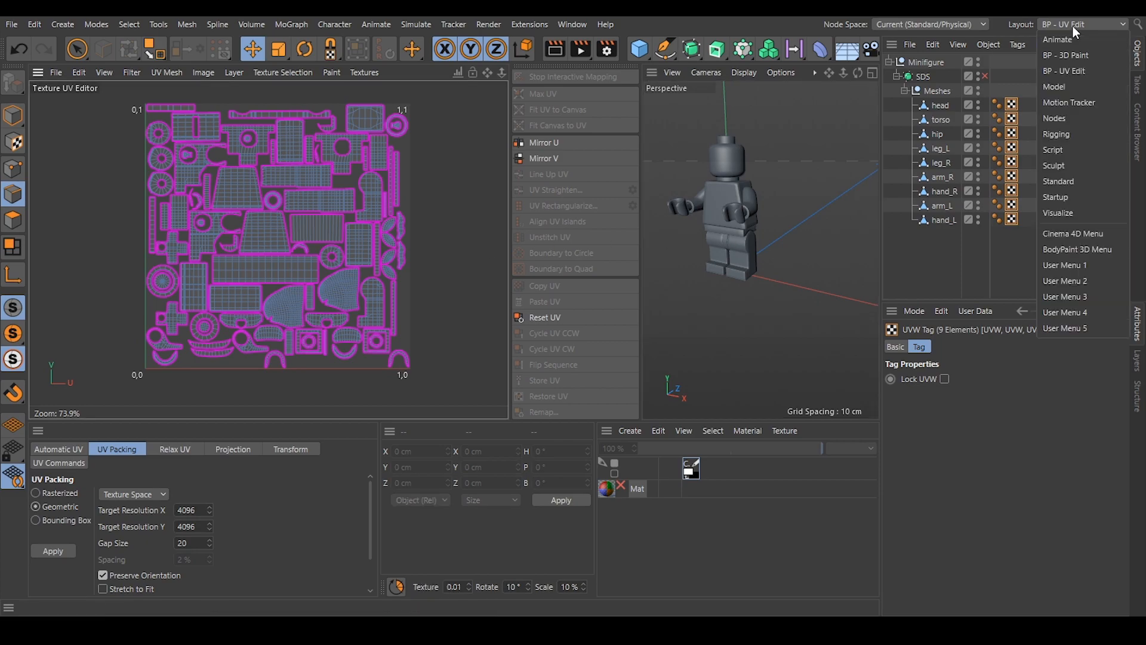
click(1072, 196)
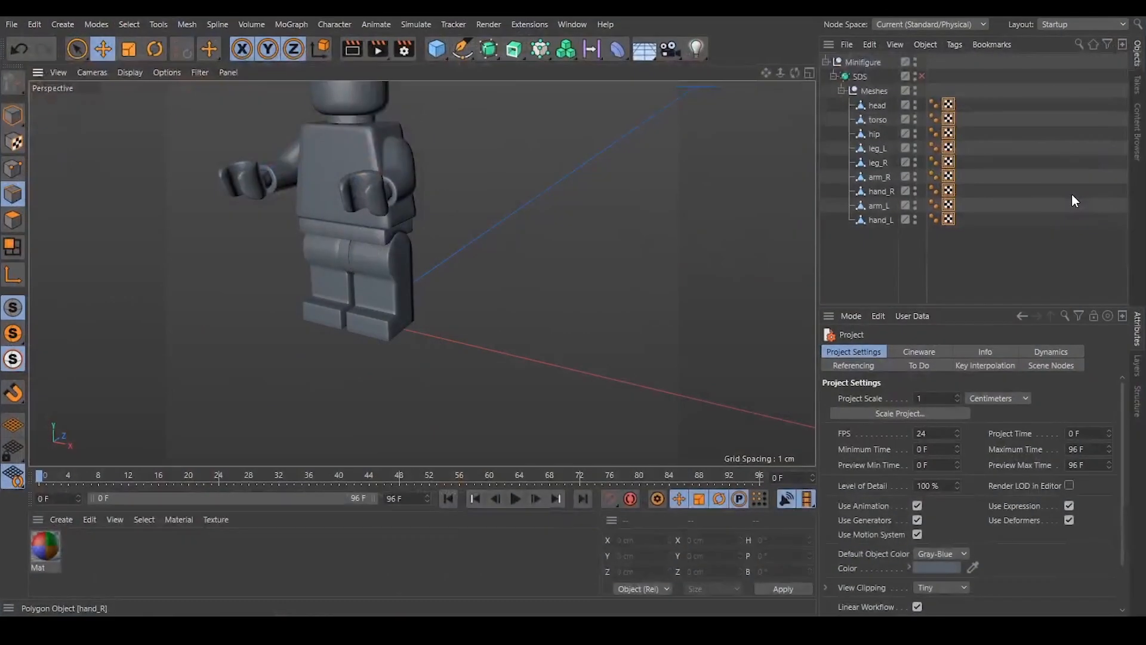
scroll(402, 307, down, 5)
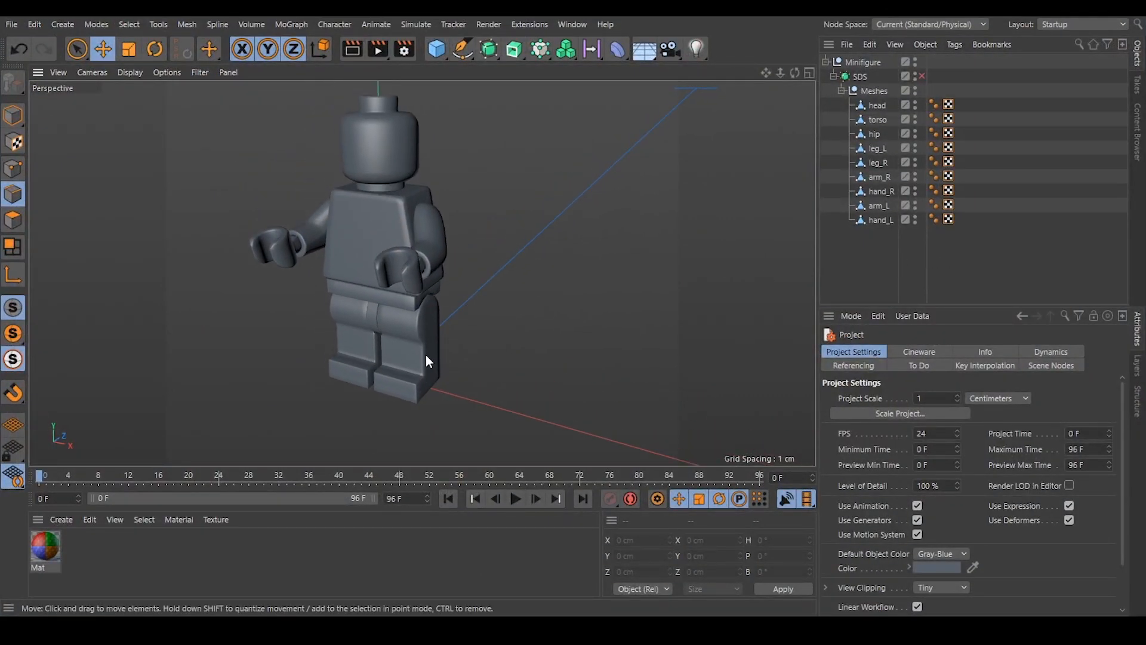
Check the Mat material's uv.jpg color texture and apply the material to the Minifigure group.
double_click(47, 546)
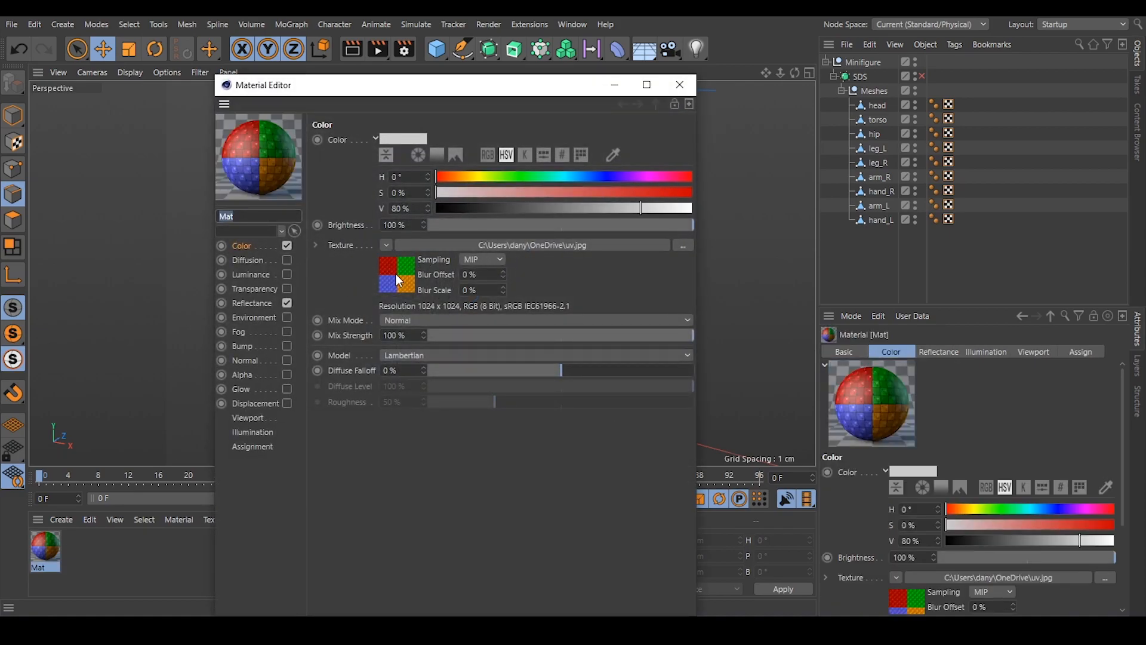
click(679, 84)
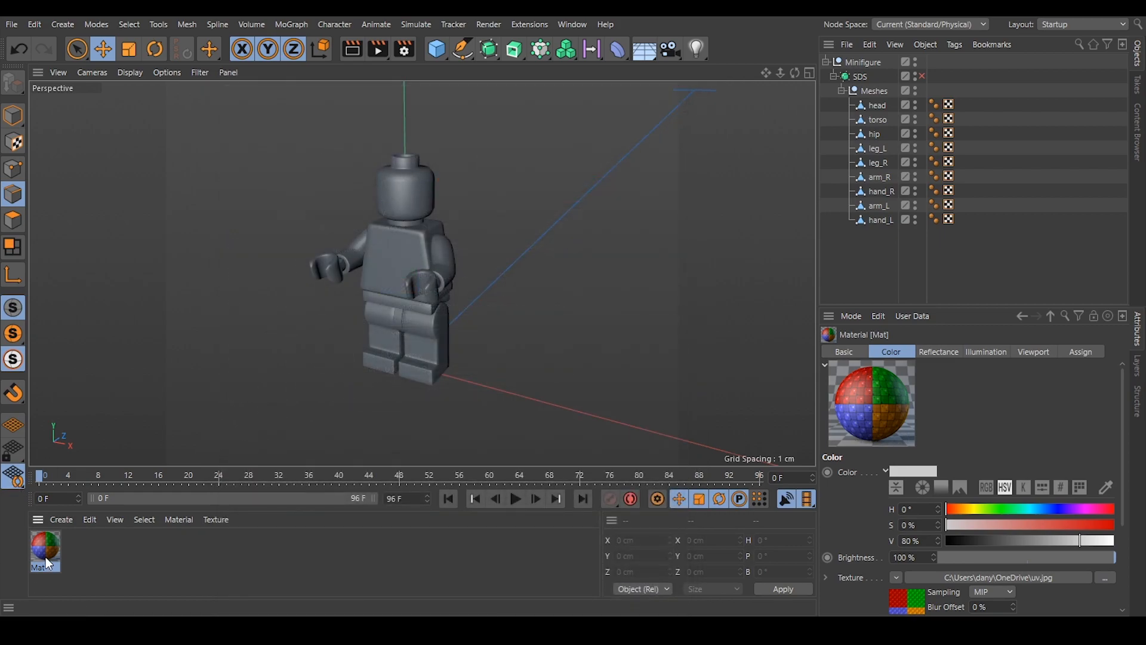
drag(154, 555, 864, 60)
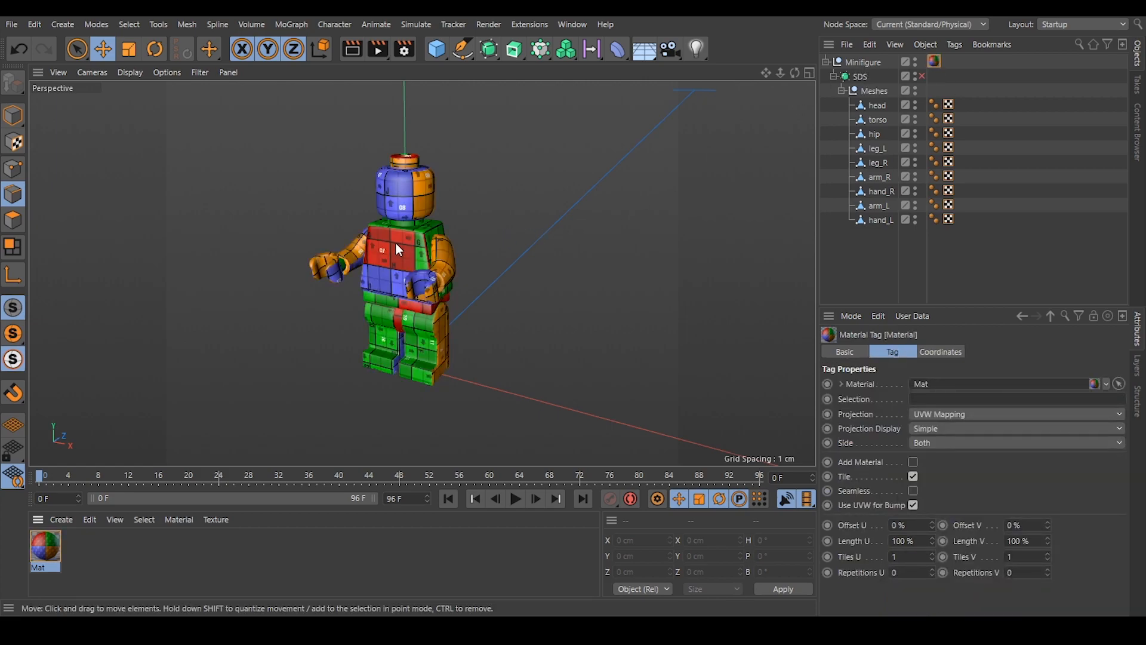
Set the Minifigure material tag's tiling to 5 in both U and V.
scroll(403, 241, up, 4)
alt+drag(415, 239, 458, 246)
alt+drag(475, 187, 480, 279)
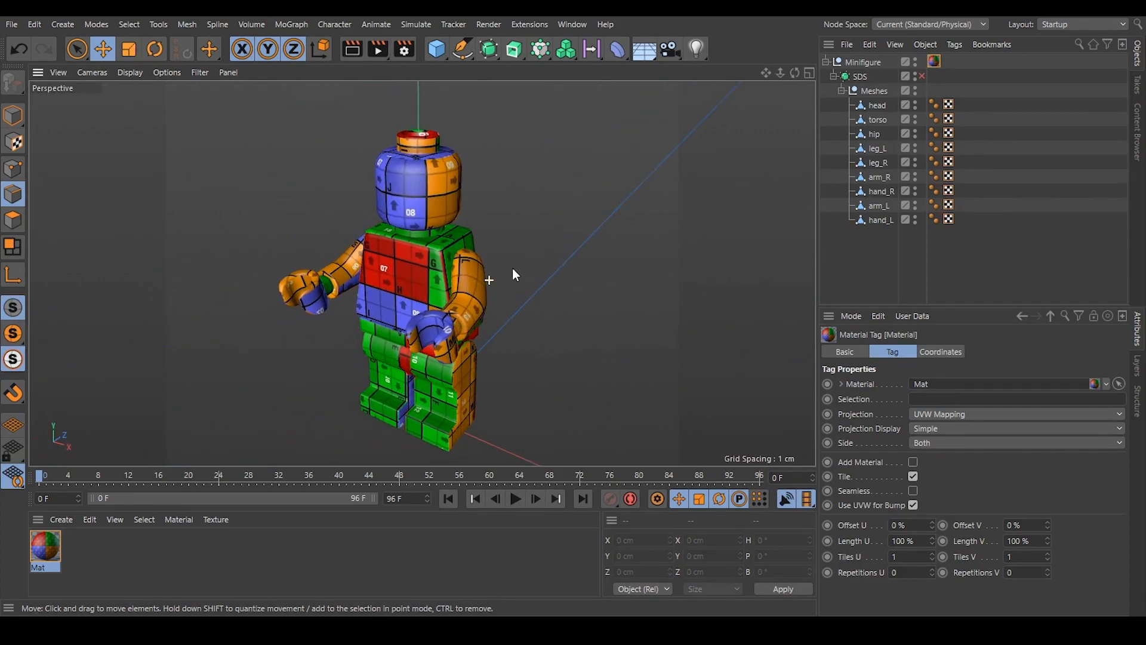
click(917, 556)
text(5)
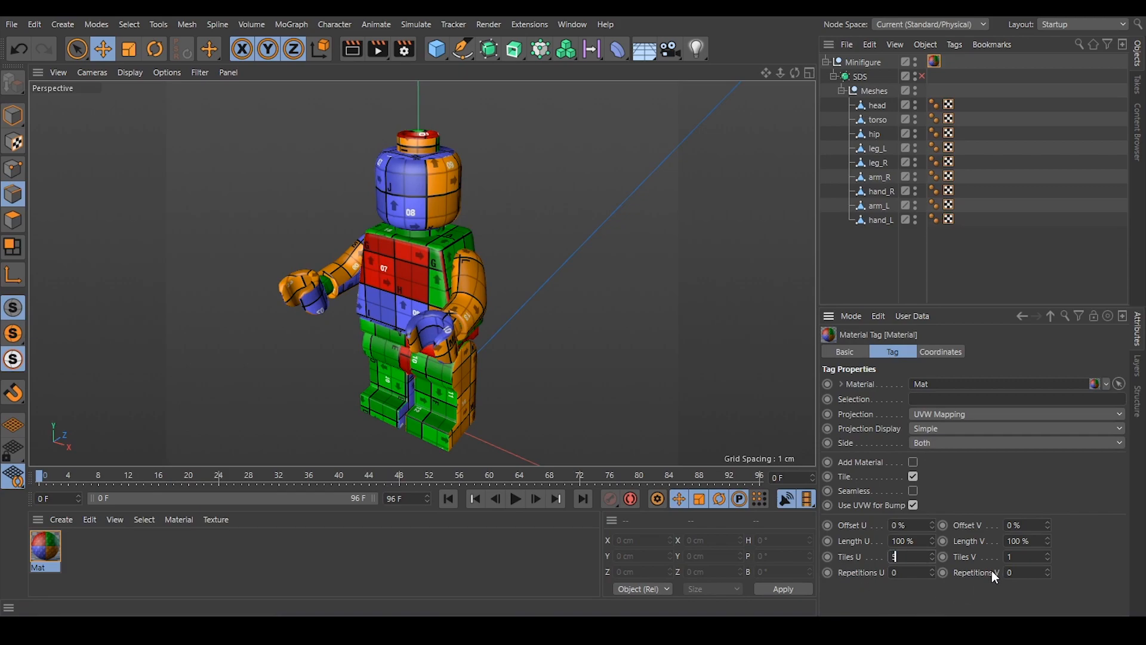
key(Tab)
text(5)
key(Return)
Inspect the tiled texture on the figure, enable the SDS subdivision surface, and examine the torso's corner.
alt+drag(428, 250, 341, 244)
alt+right_drag(438, 298, 465, 293)
alt+drag(465, 292, 502, 179)
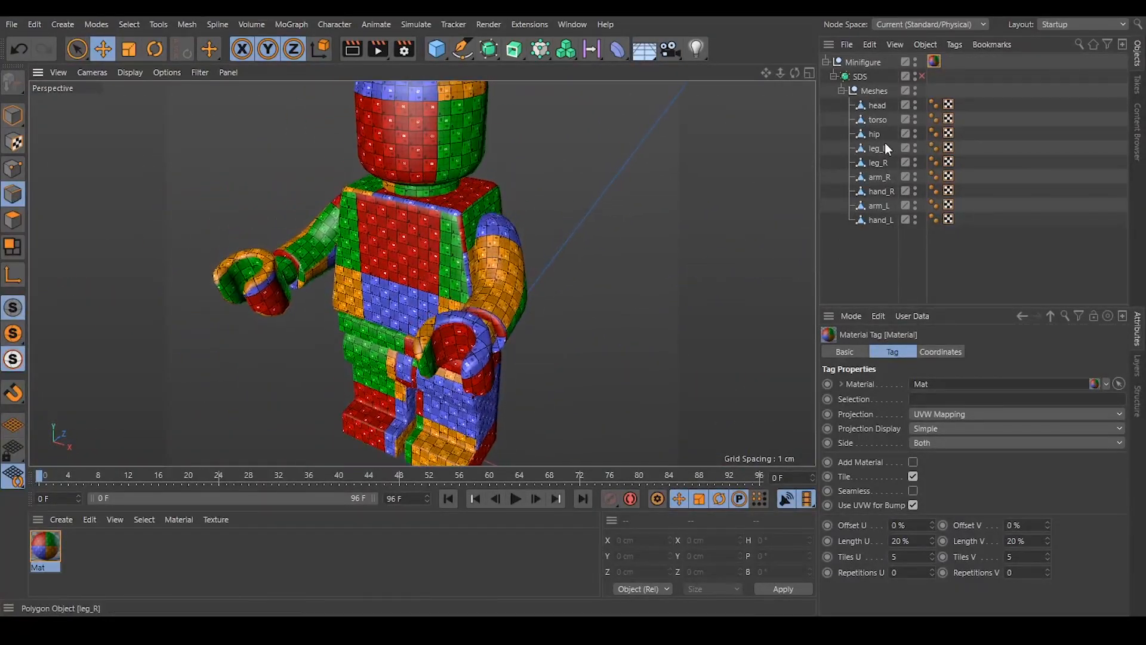
click(860, 77)
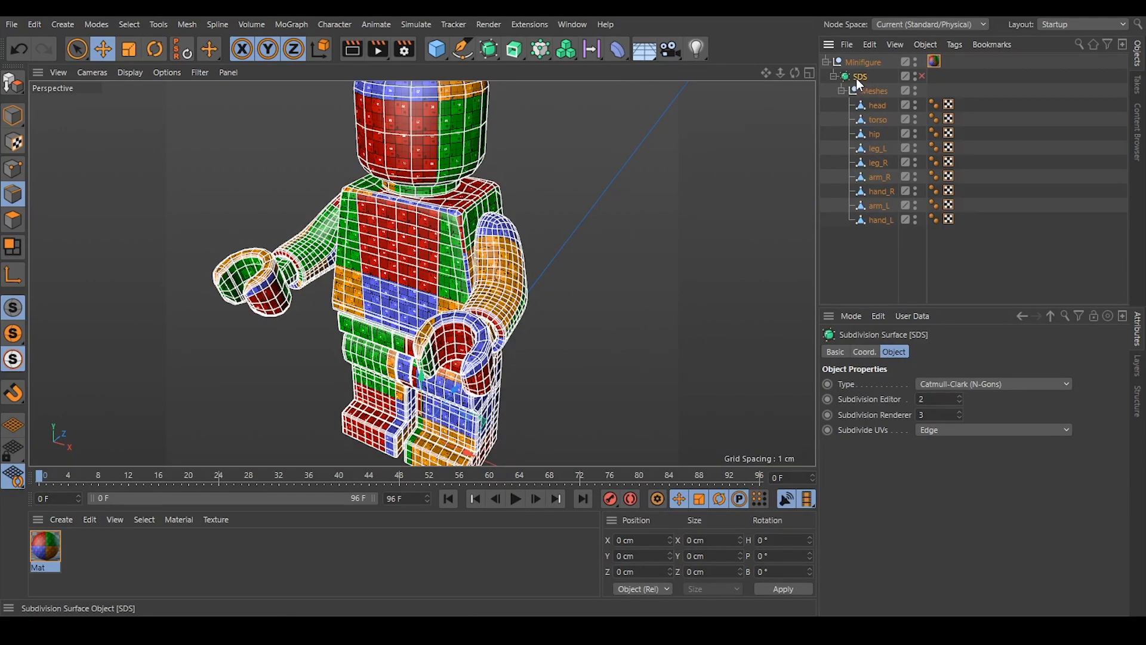
click(922, 76)
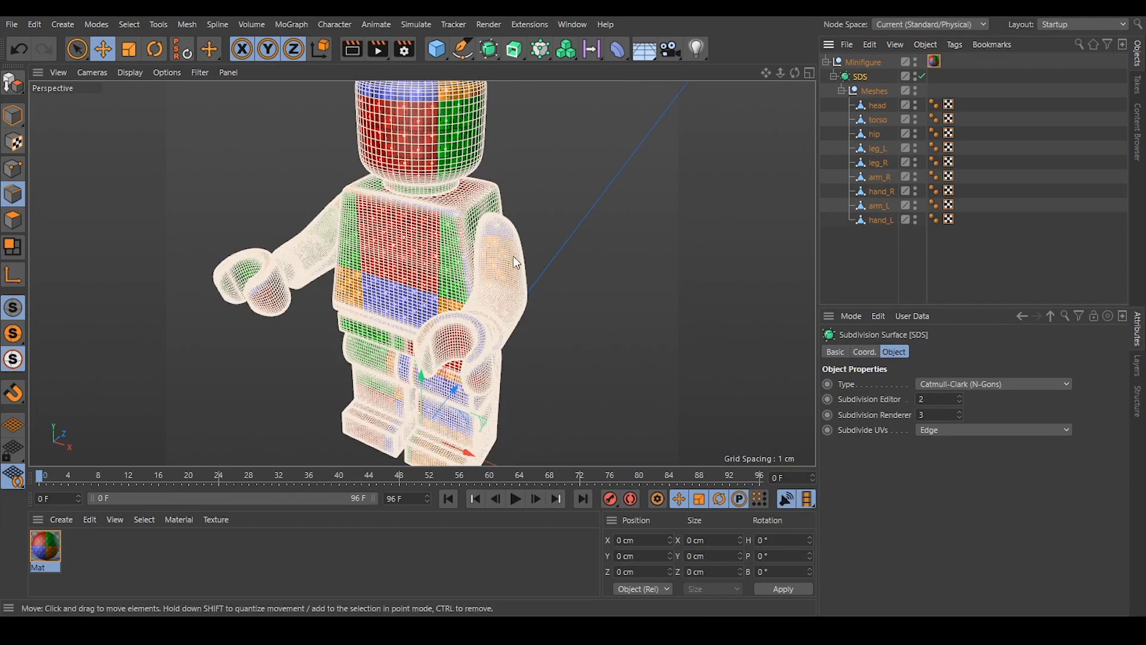
scroll(525, 267, up, 4)
scroll(471, 205, up, 1)
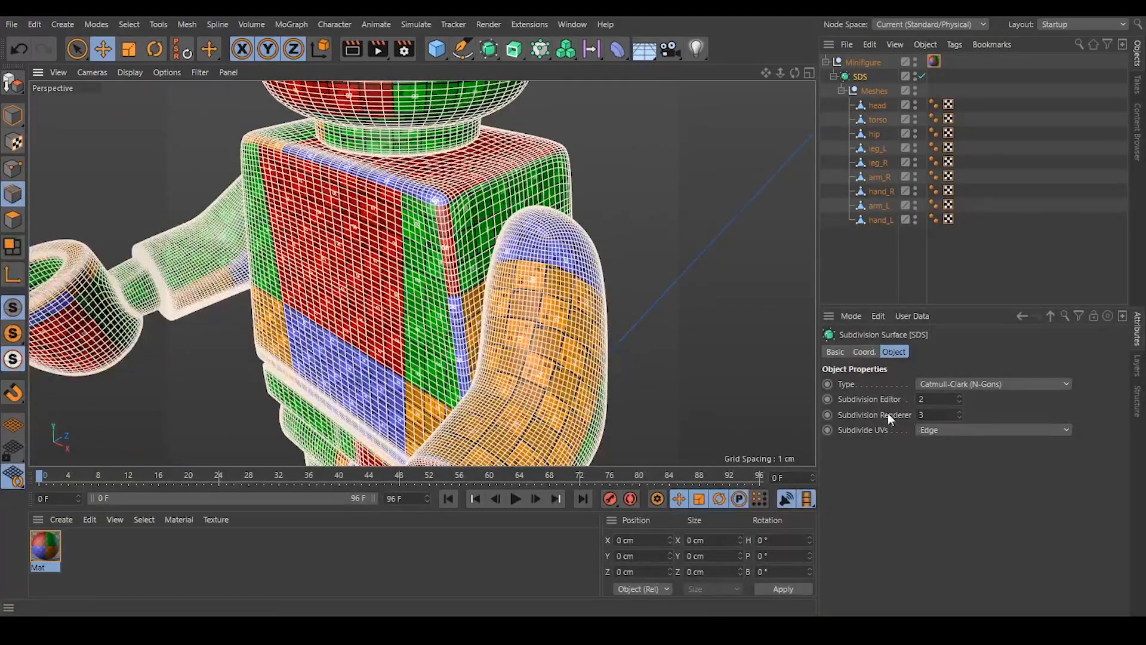
scroll(465, 195, up, 3)
mouse_move(465, 195)
alt+mouse_down()
mouse_move(507, 186)
mouse_move(466, 184)
alt+mouse_up()
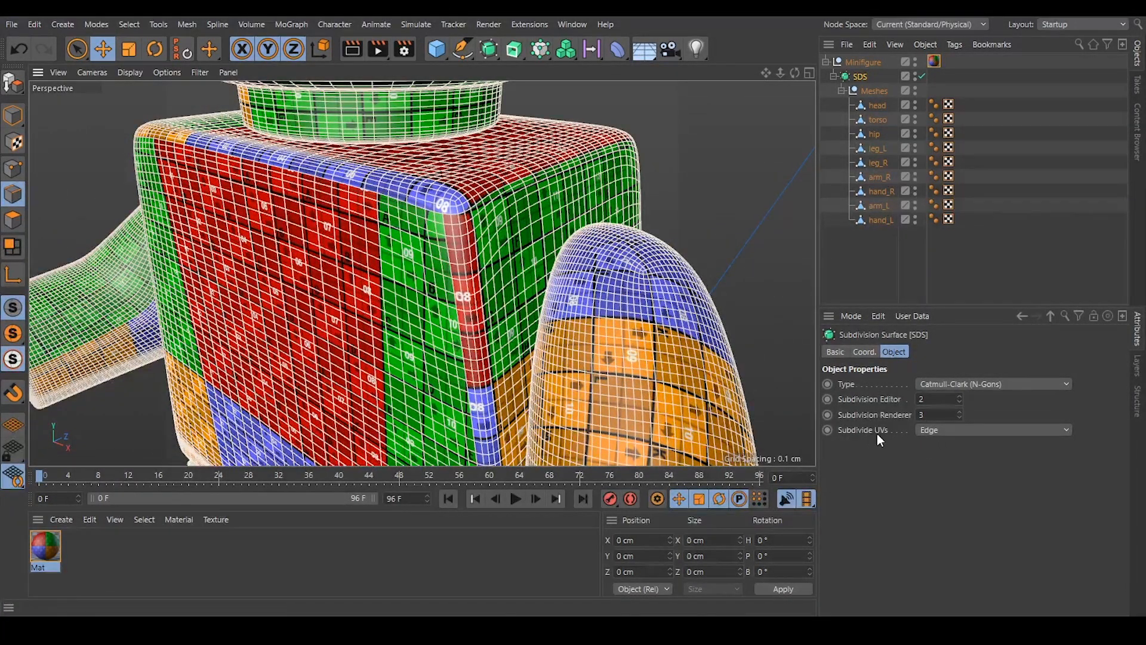
Set the SDS object's Subdivide UVs option to Boundary and examine the torso's corner.
click(931, 431)
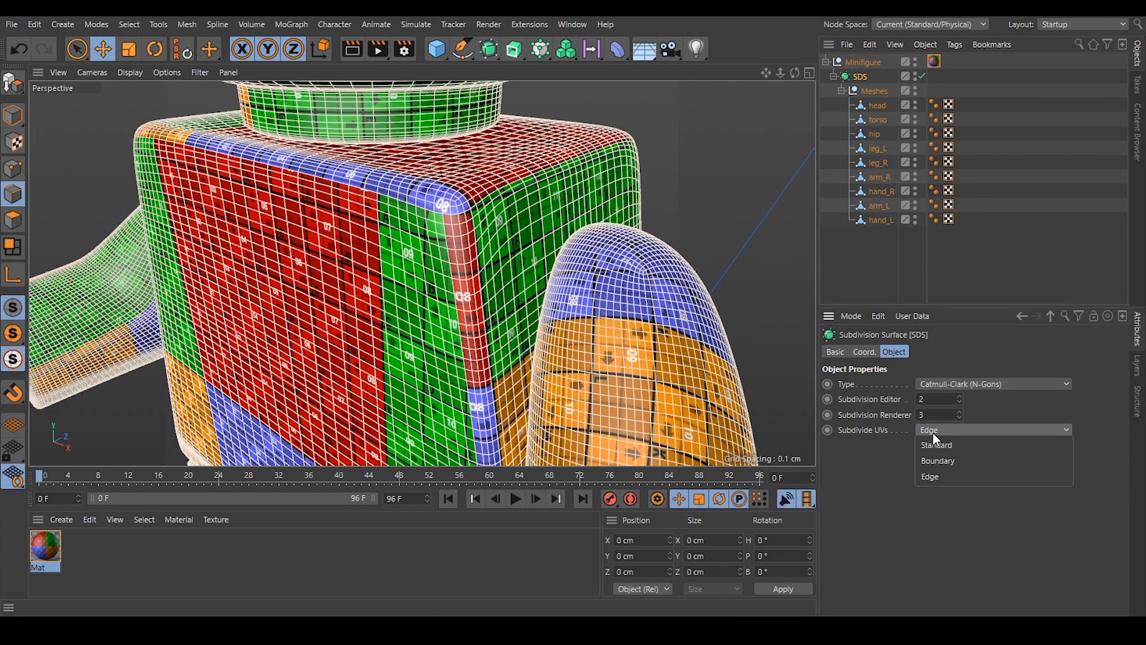
click(934, 478)
click(929, 431)
click(942, 461)
scroll(498, 206, up, 6)
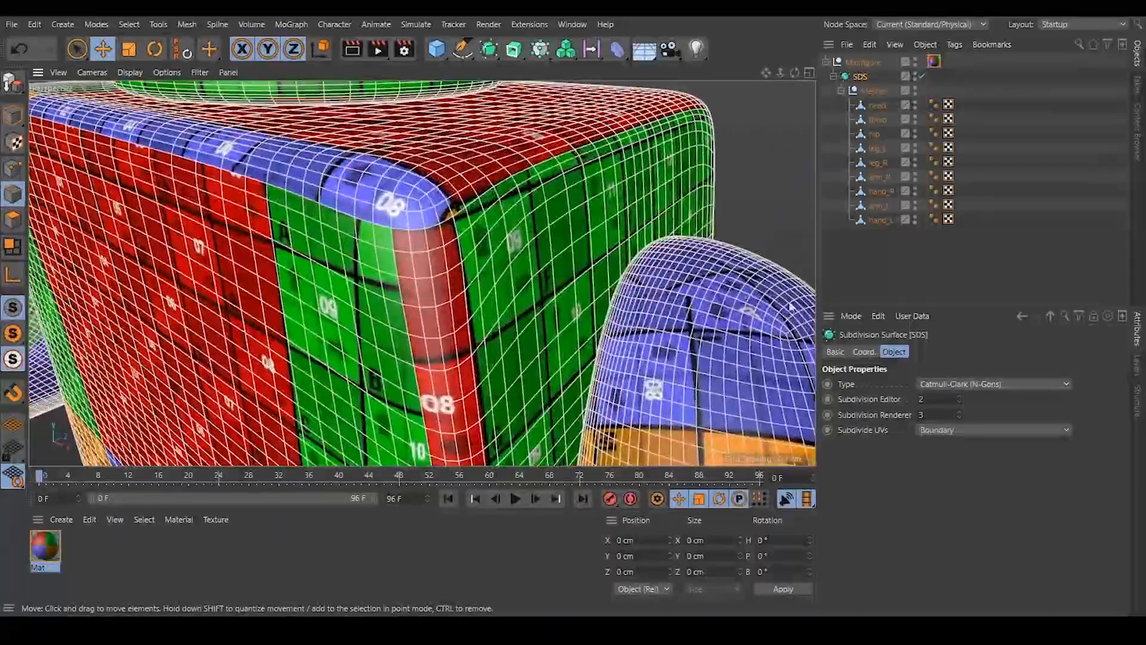
Turn off the selection wireframe in the viewport display preferences so the torso's texture can be judged without mesh lines.
click(848, 320)
click(845, 333)
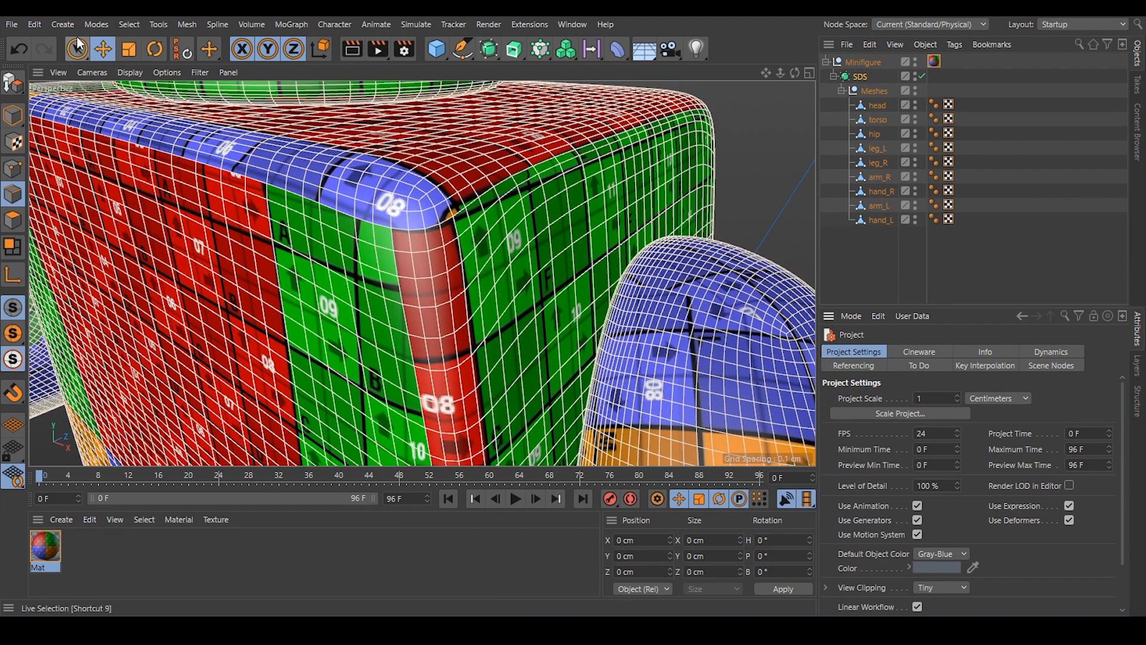
click(34, 25)
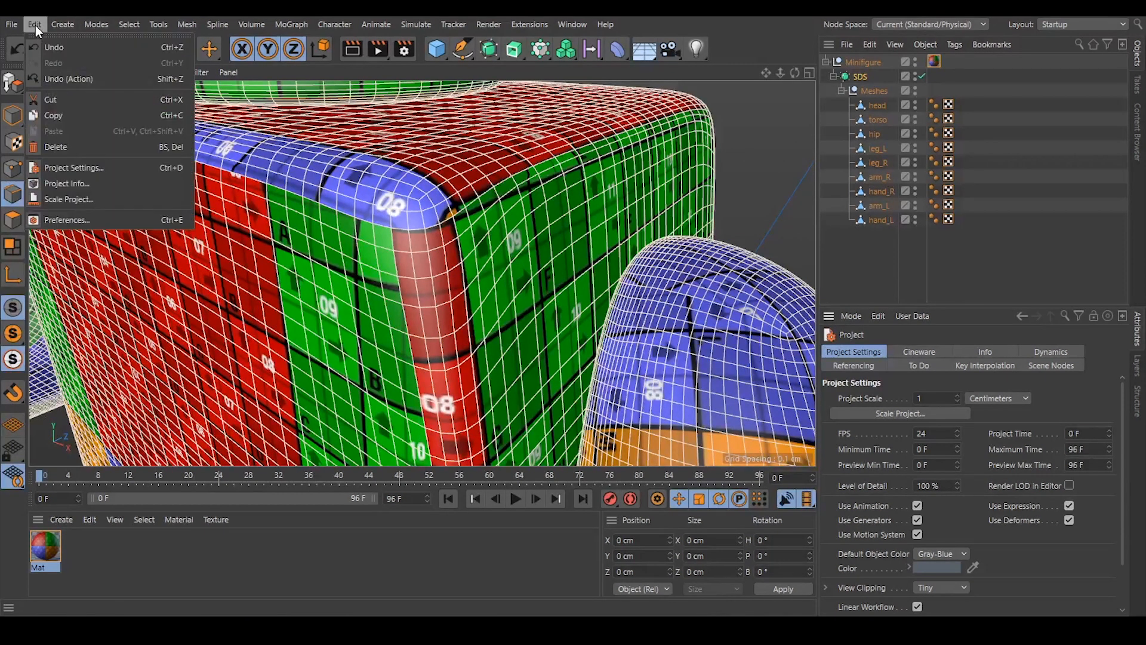
click(64, 219)
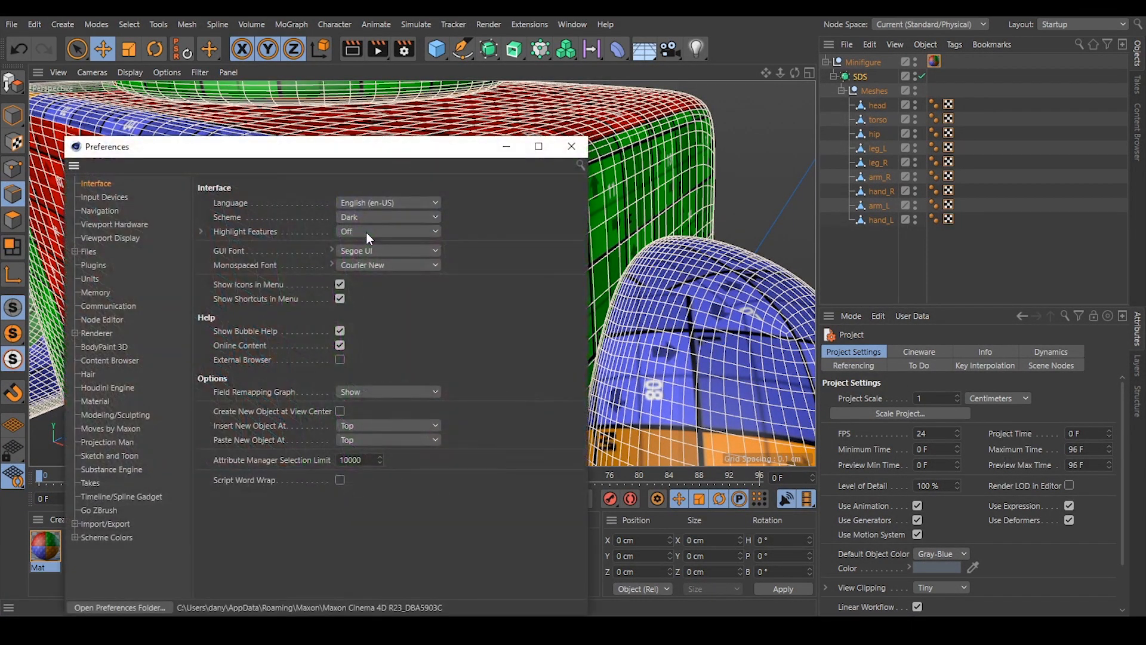
click(107, 237)
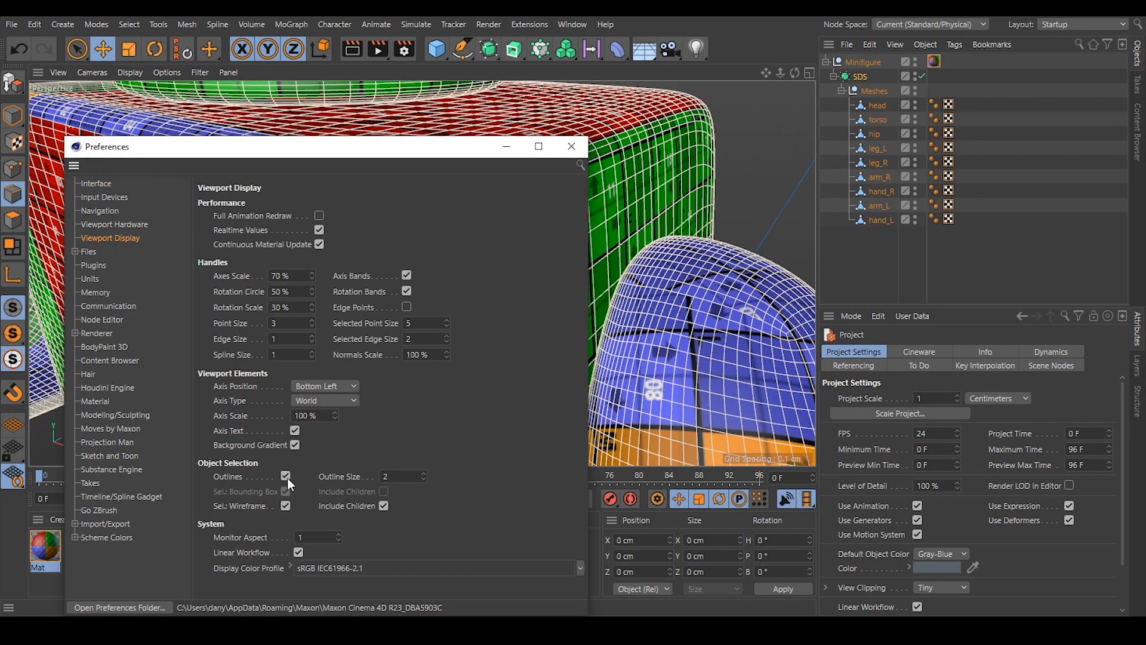
click(285, 505)
click(571, 146)
scroll(491, 166, down, 5)
scroll(479, 180, up, 3)
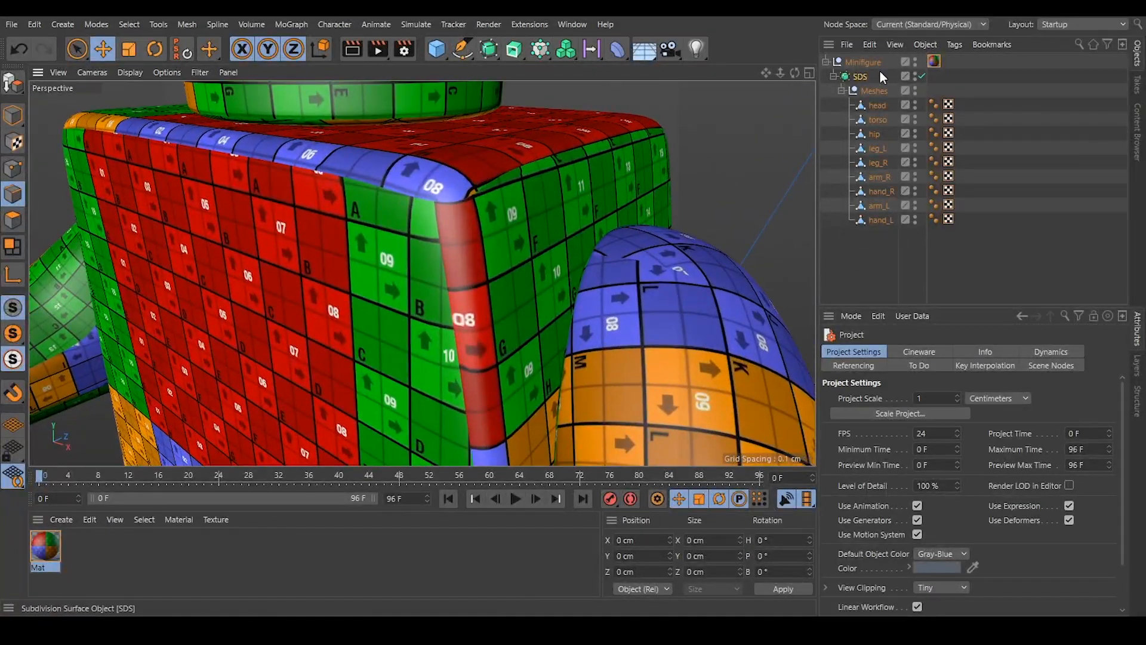
Compare the Boundary and Edge options for the SDS object's Subdivide UVs at the torso's corner, and leave it set to Edge.
click(860, 76)
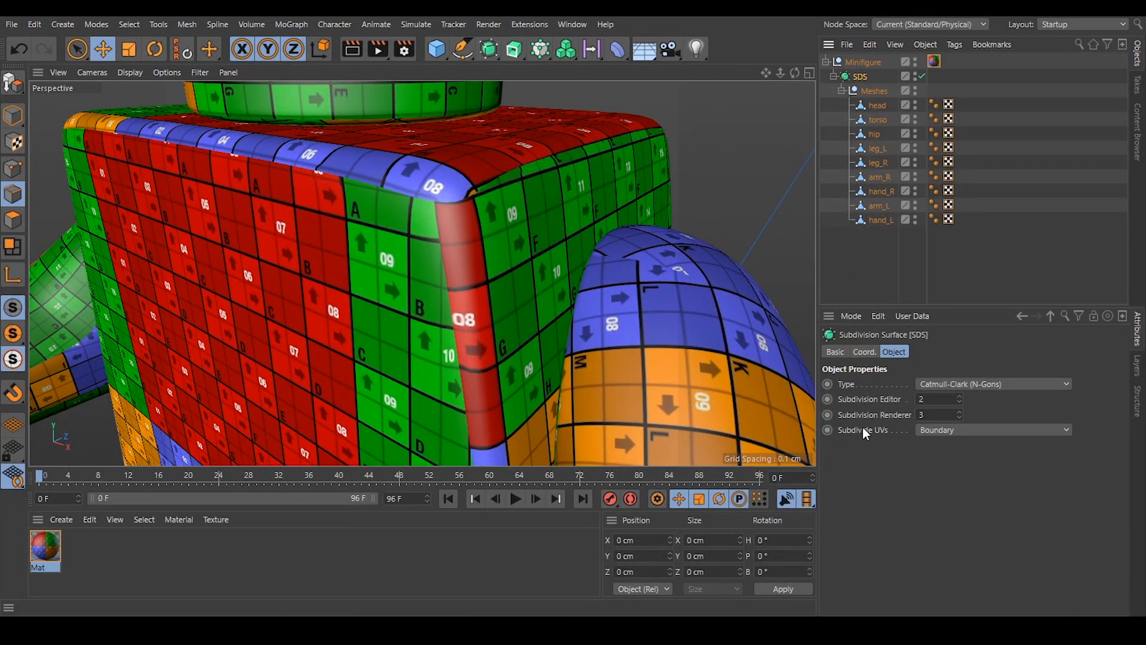
click(933, 429)
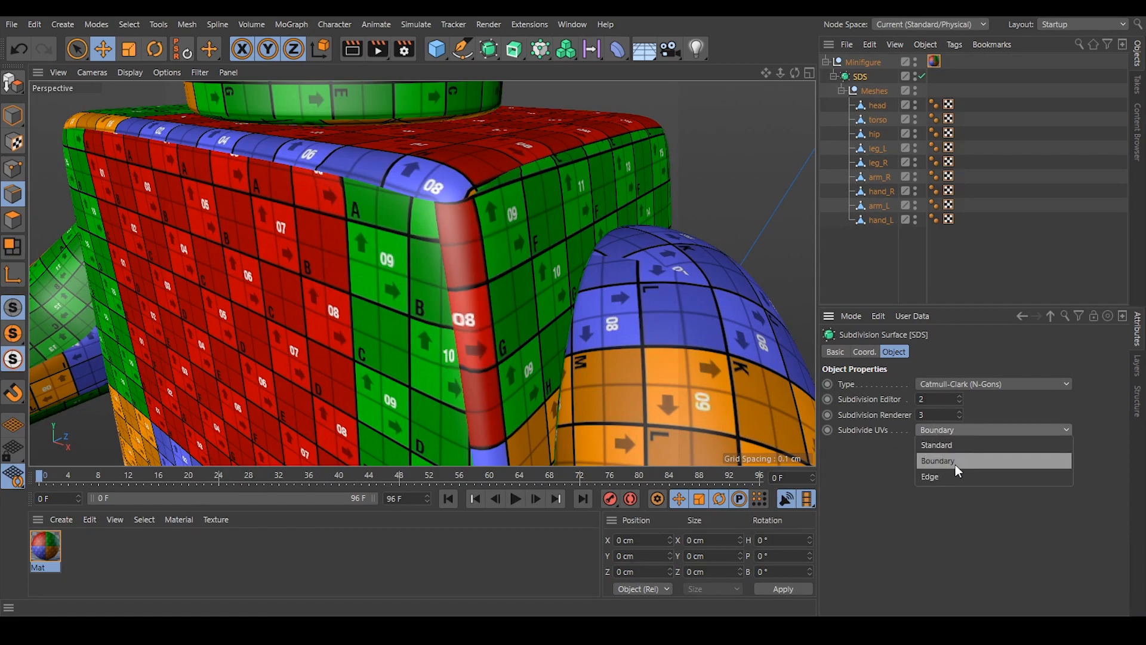
click(955, 464)
click(951, 431)
click(954, 475)
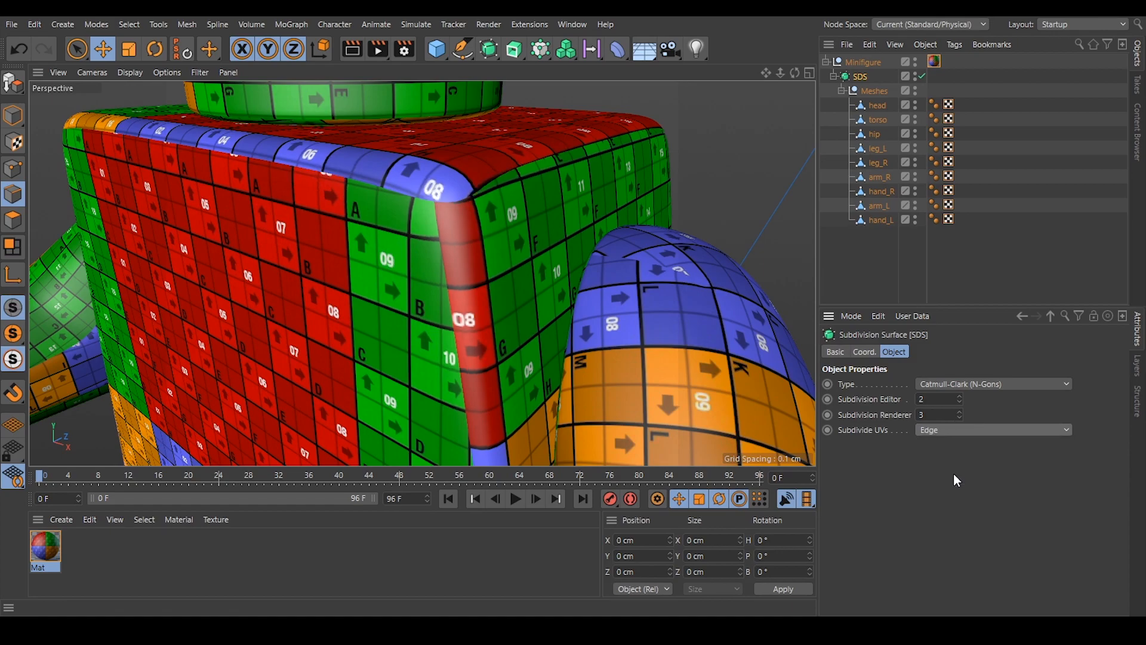
click(955, 430)
click(955, 464)
click(955, 432)
click(948, 477)
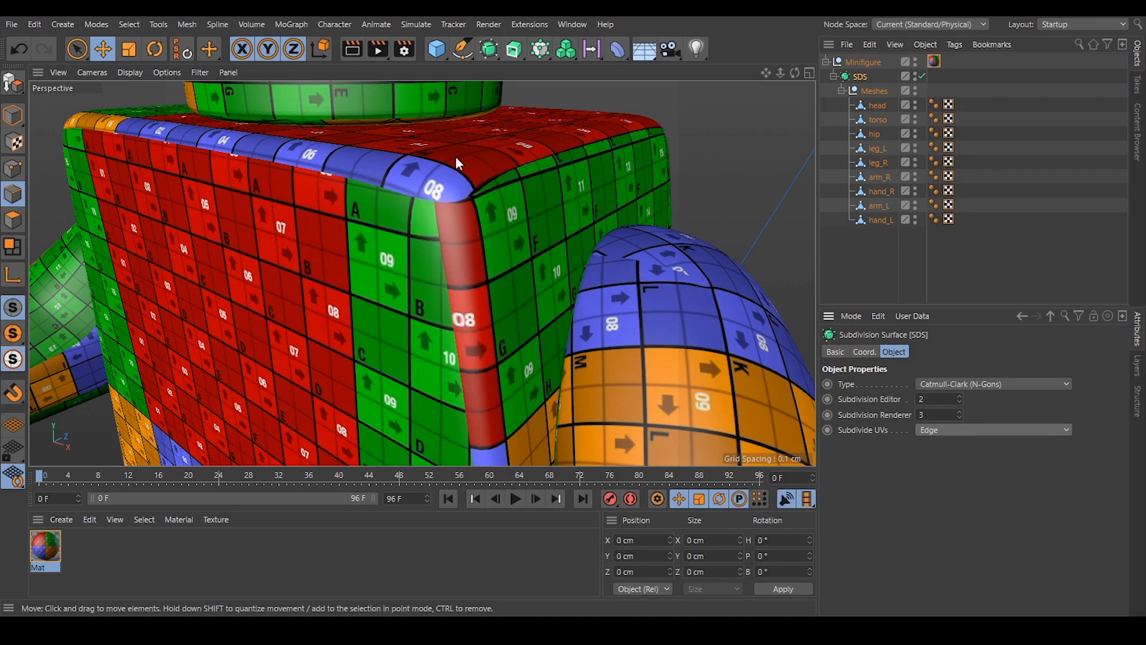
Examine the texture over the whole minifigure and deselect all objects.
scroll(551, 166, down, 5)
alt+drag(552, 166, 445, 248)
scroll(453, 172, down, 3)
scroll(400, 216, down, 5)
scroll(445, 248, down, 3)
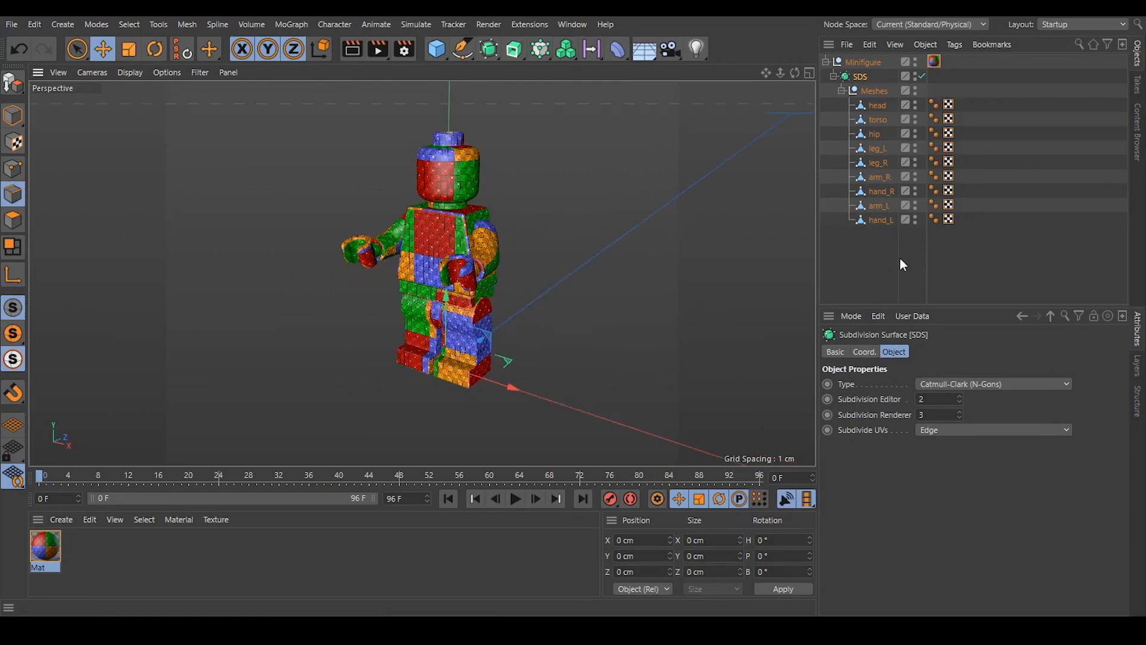
click(983, 244)
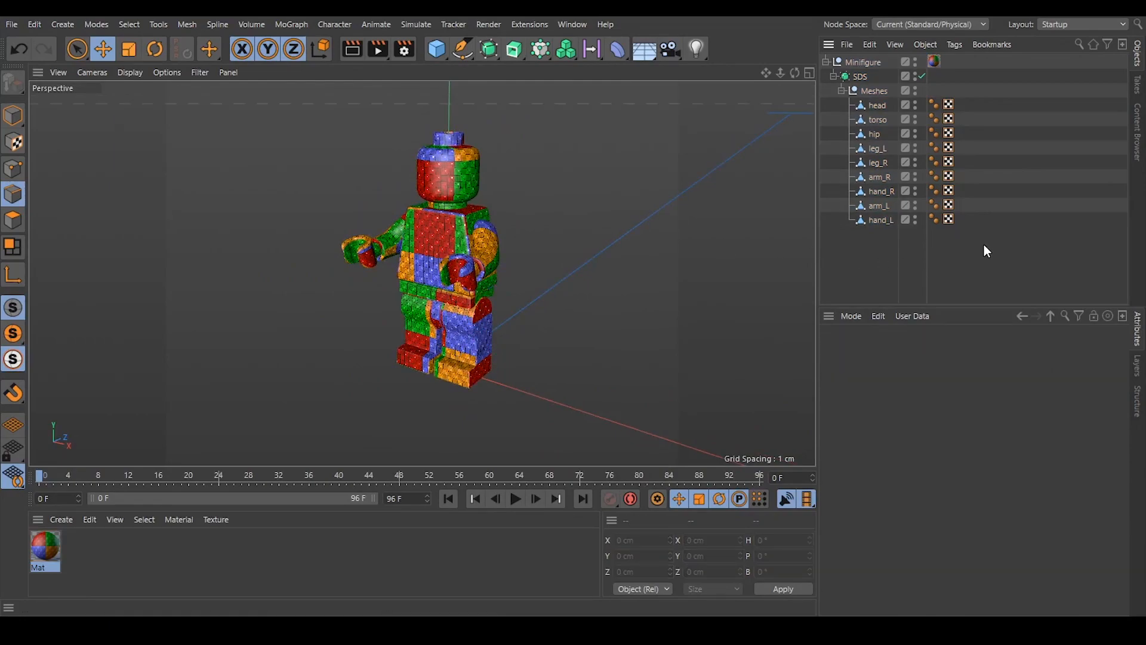